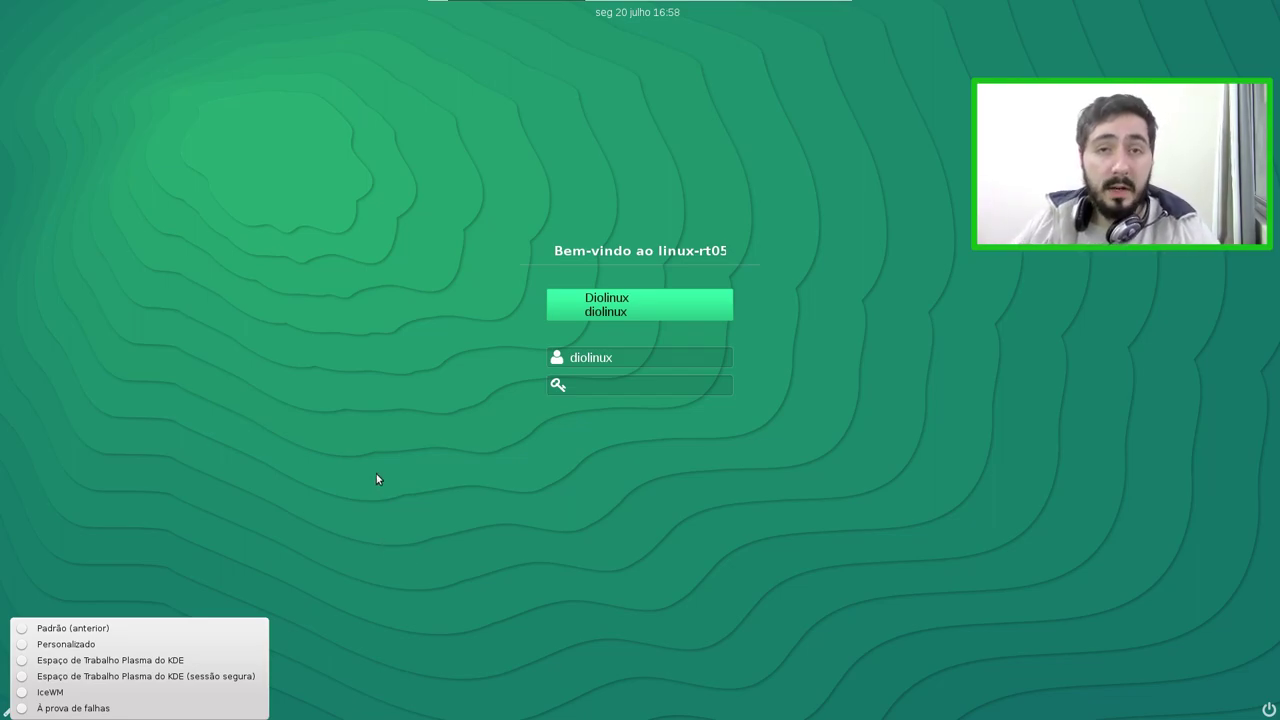
Examine the user switching, console login and shutdown options offered on the login screen
{"action": "left_click", "coordinate": [436, 590]}
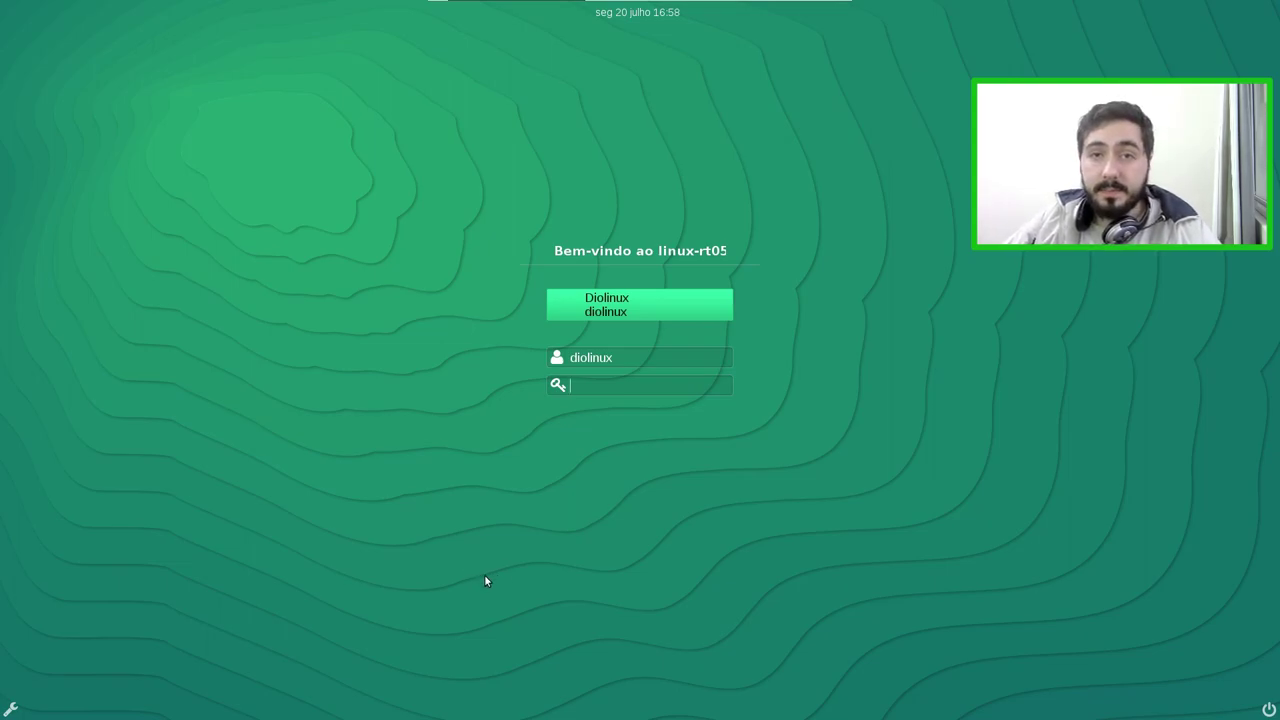
{"action": "left_click", "coordinate": [1272, 712]}
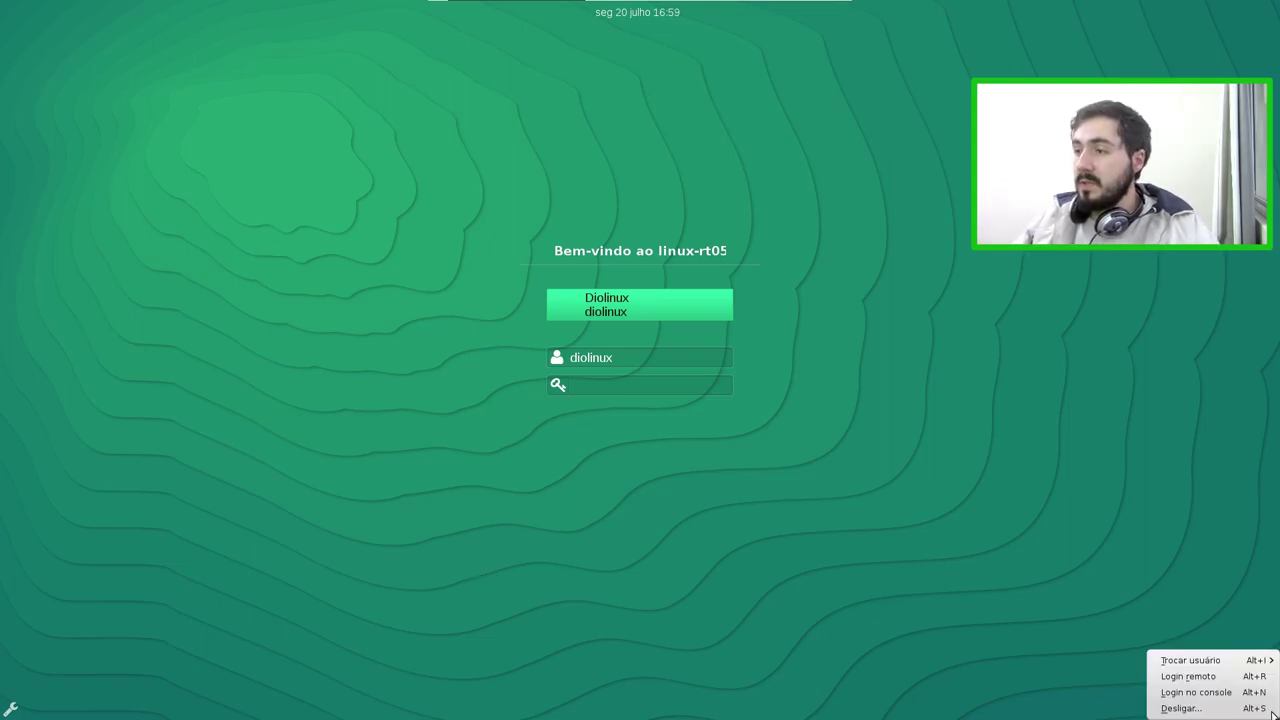
{"action": "mouse_move", "coordinate": [1237, 668]}
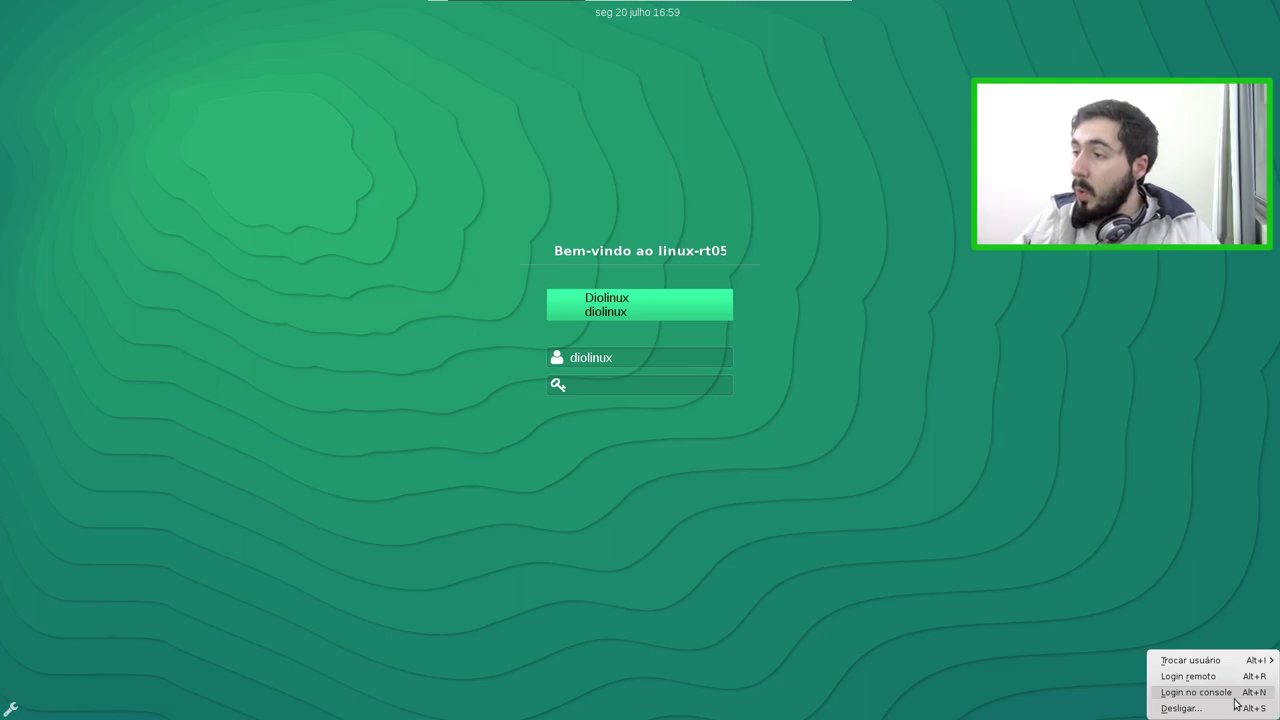
{"action": "left_click", "coordinate": [1034, 588]}
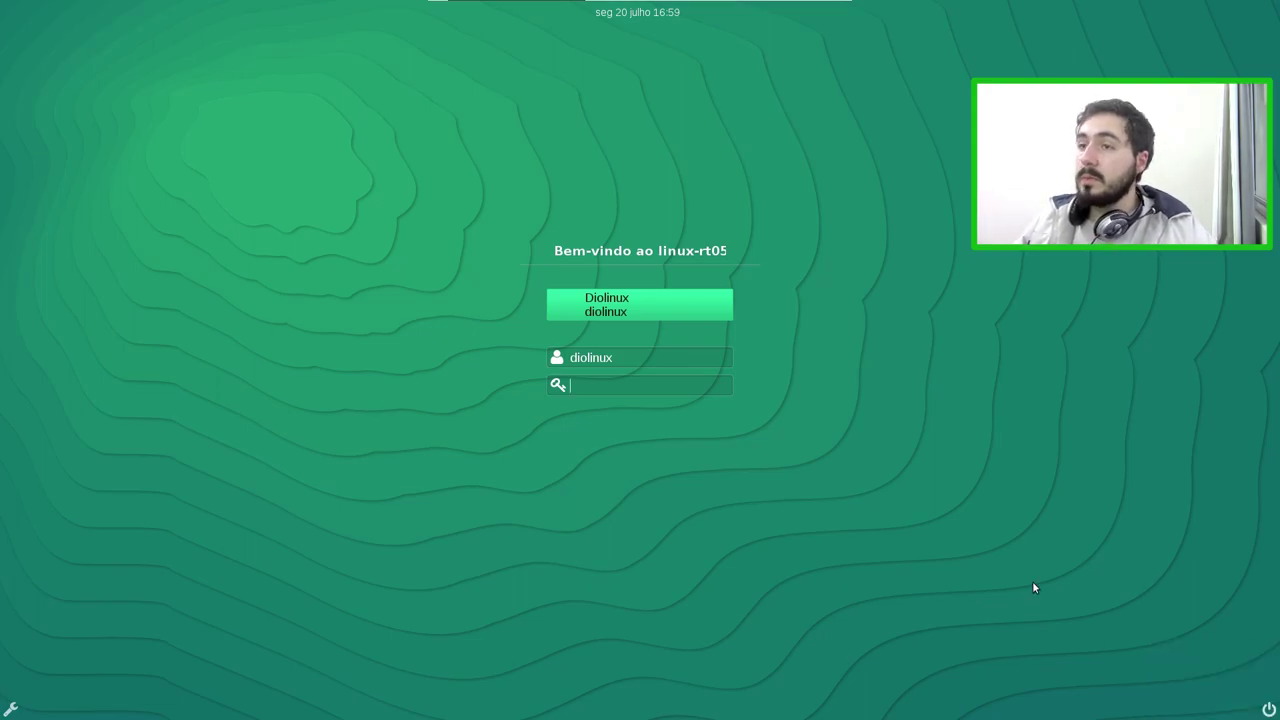
Log in to the preselected user account with the account password
{"action": "double_click", "coordinate": [626, 360]}
{"action": "left_click", "coordinate": [636, 386]}
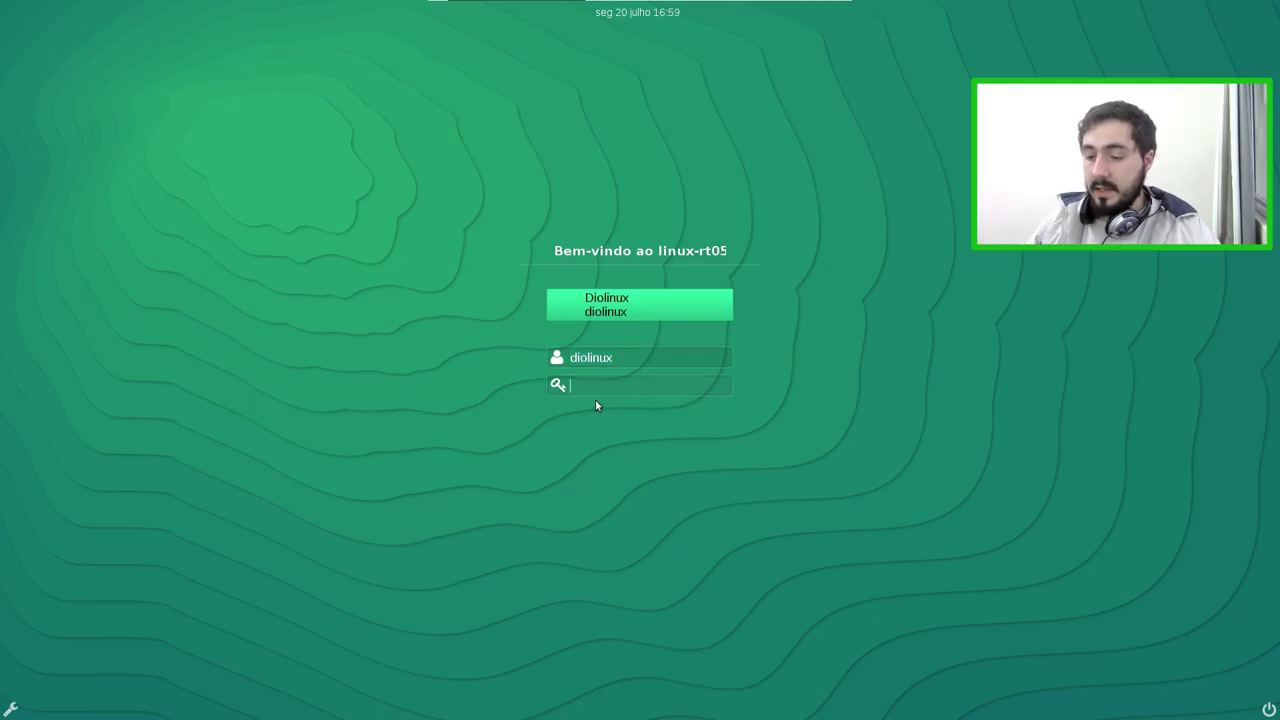
{"action": "key", "text": "Return"}
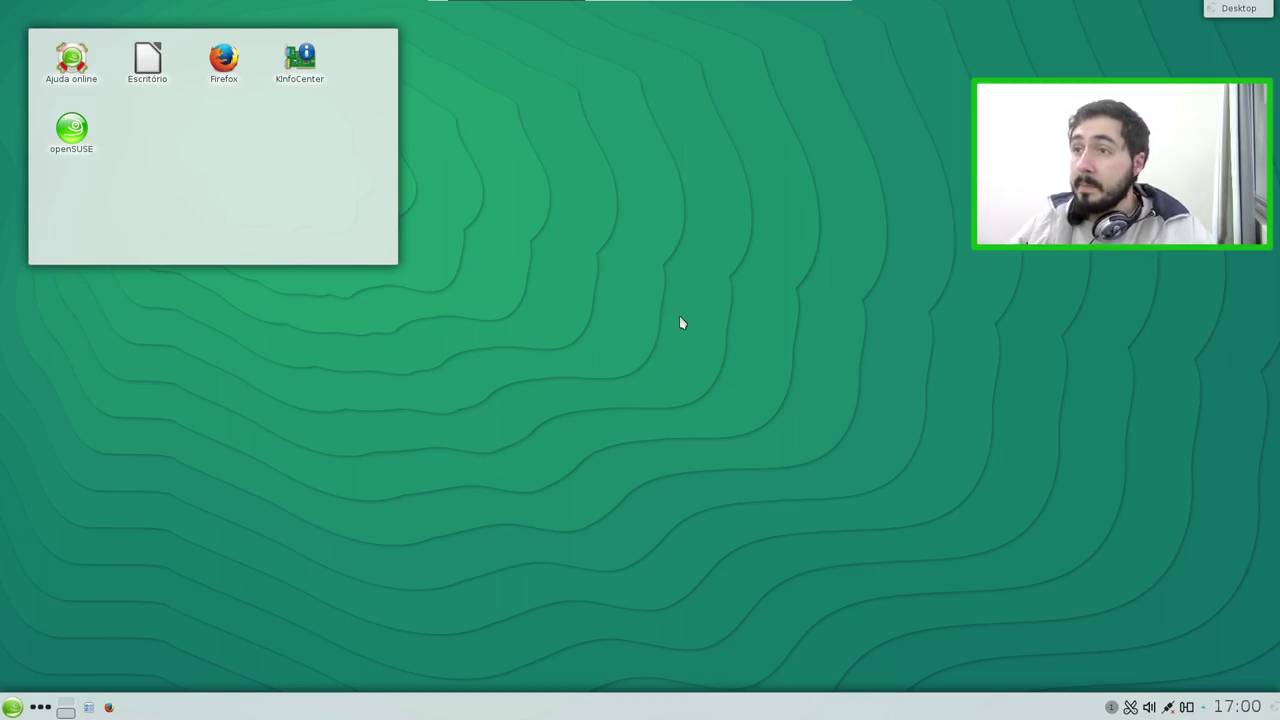
View the available wallpapers in the desktop settings, and close the settings without changing anything
{"action": "right_click", "coordinate": [626, 150]}
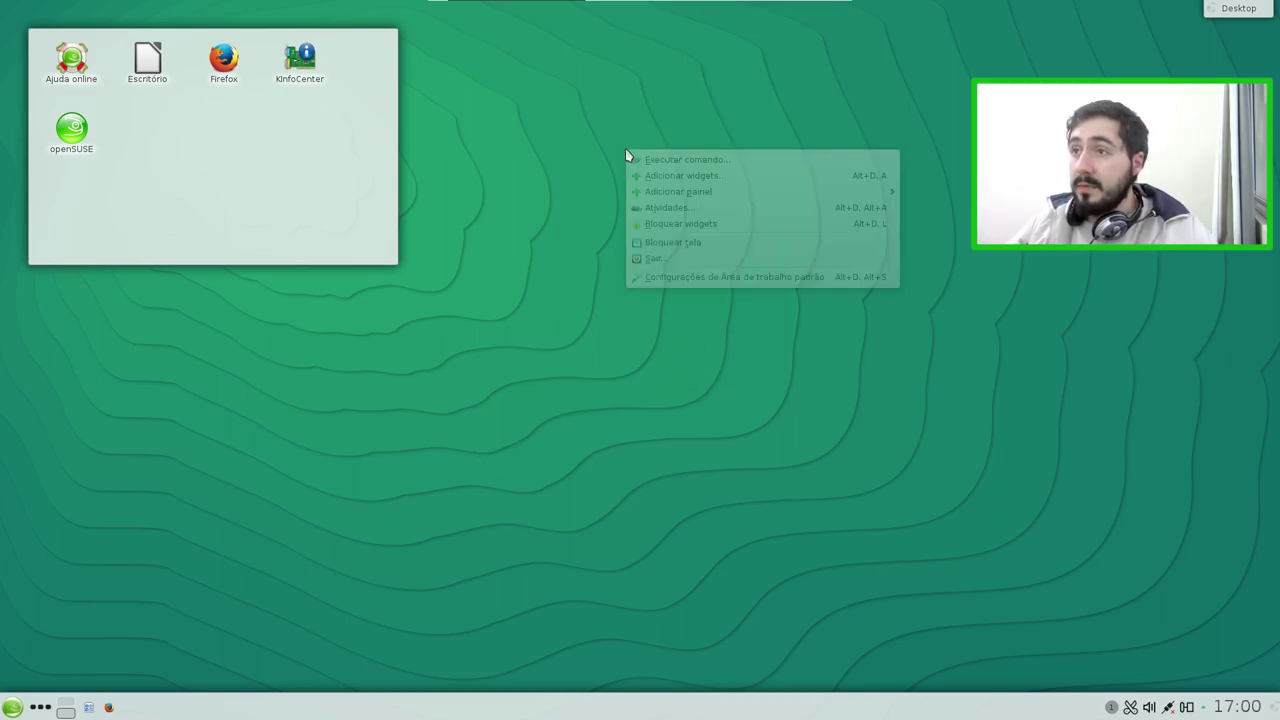
{"action": "left_click", "coordinate": [816, 276]}
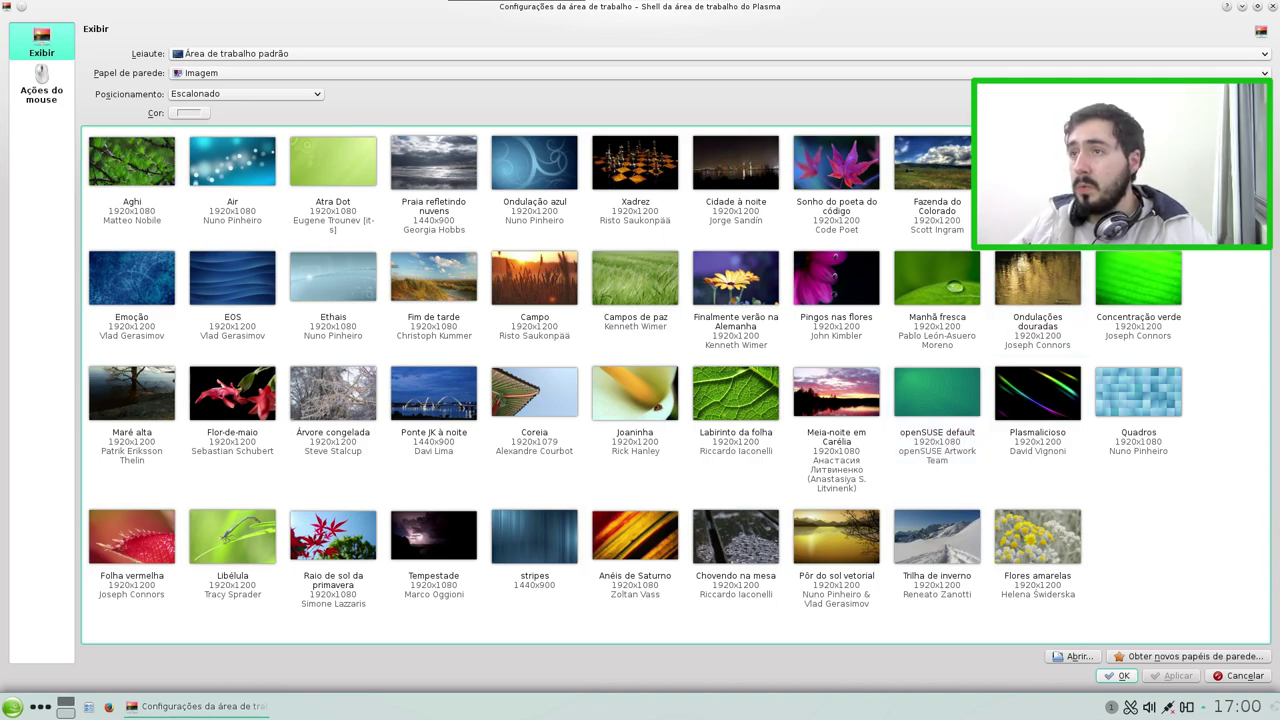
{"action": "left_click", "coordinate": [1273, 8]}
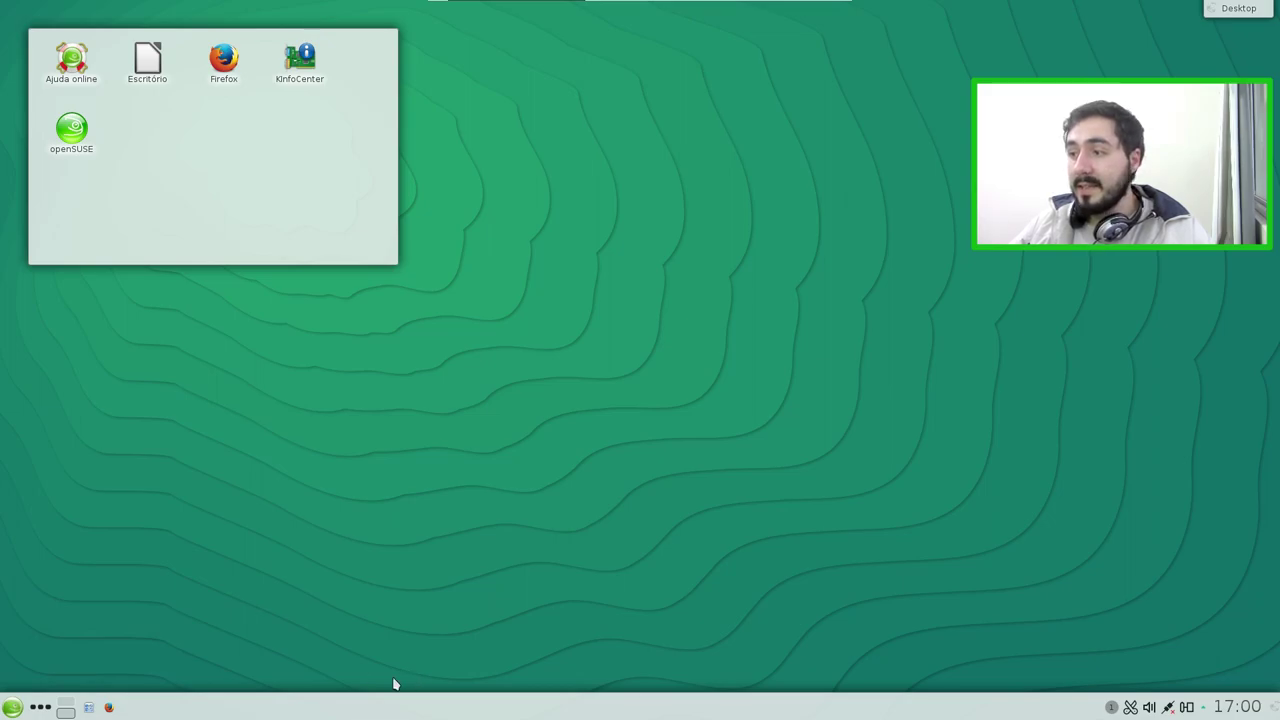
Open the home folder in the Dolphin file manager and move its window away from the desktop folder widget
{"action": "left_click", "coordinate": [91, 708]}
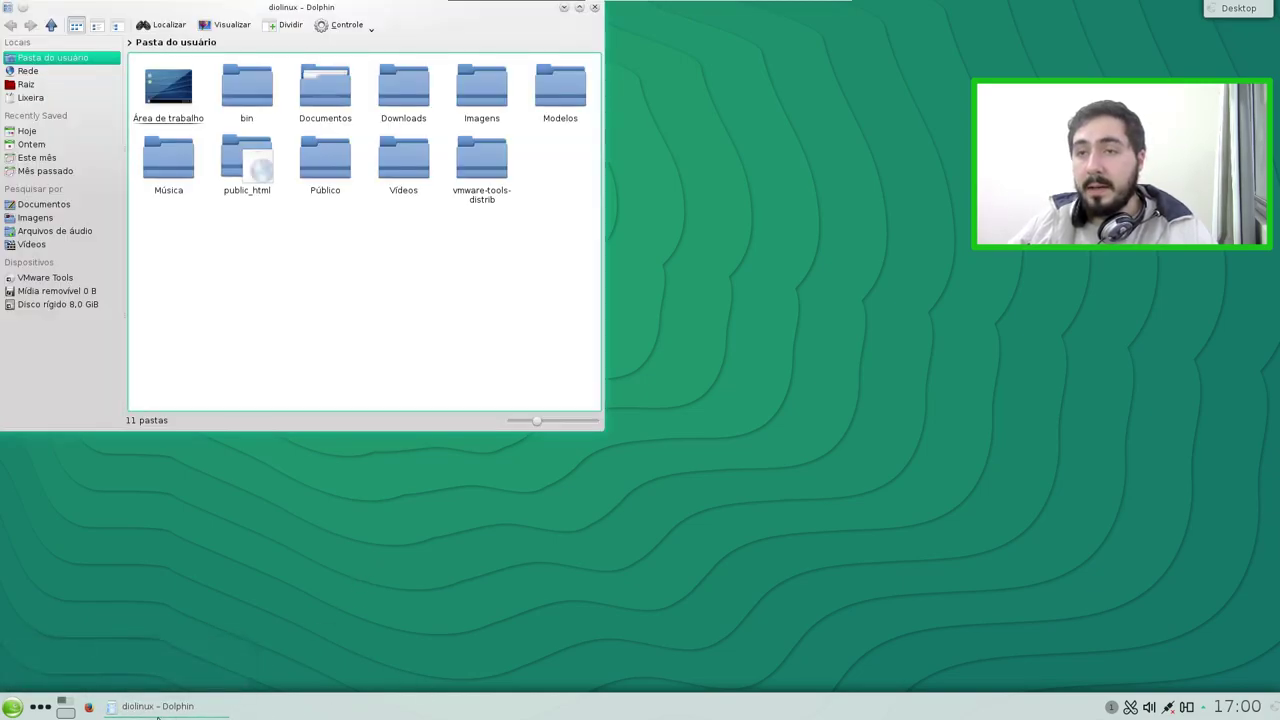
{"action": "left_click_drag", "start_coordinate": [497, 16], "coordinate": [957, 141]}
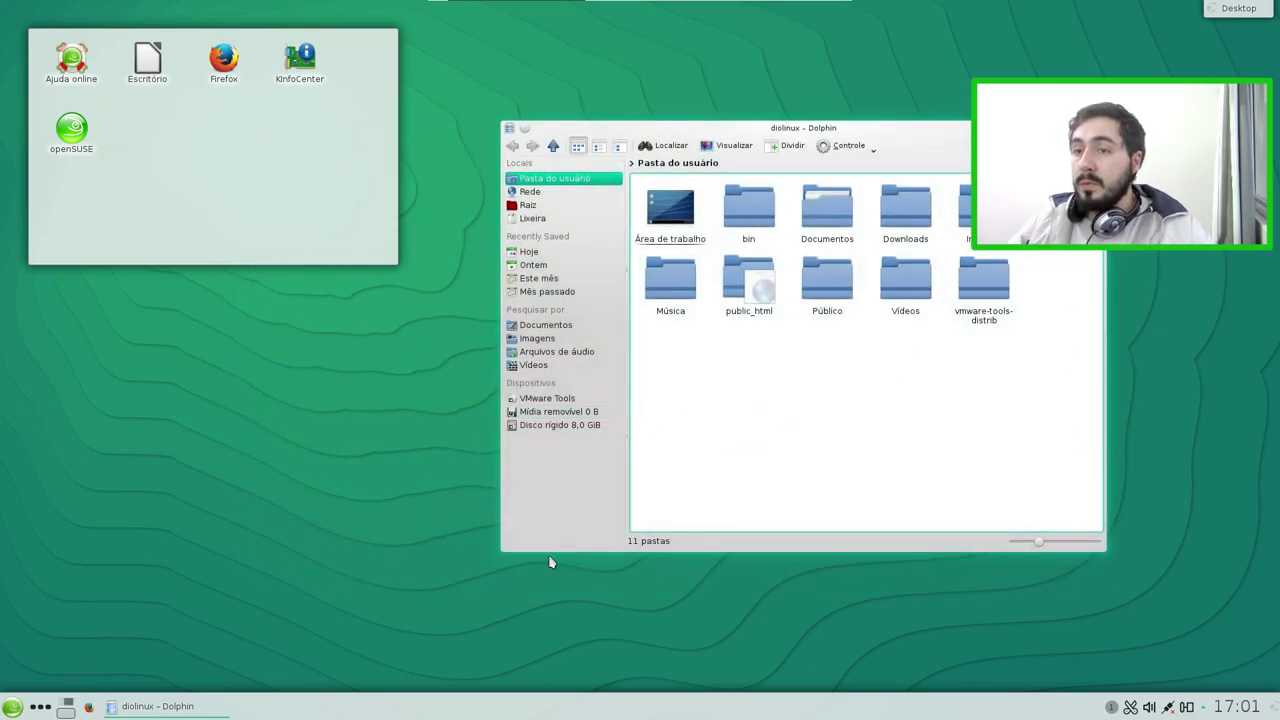
Set the desktop wallpaper to Ethais in the desktop settings
{"action": "right_click", "coordinate": [304, 478]}
{"action": "left_click", "coordinate": [399, 604]}
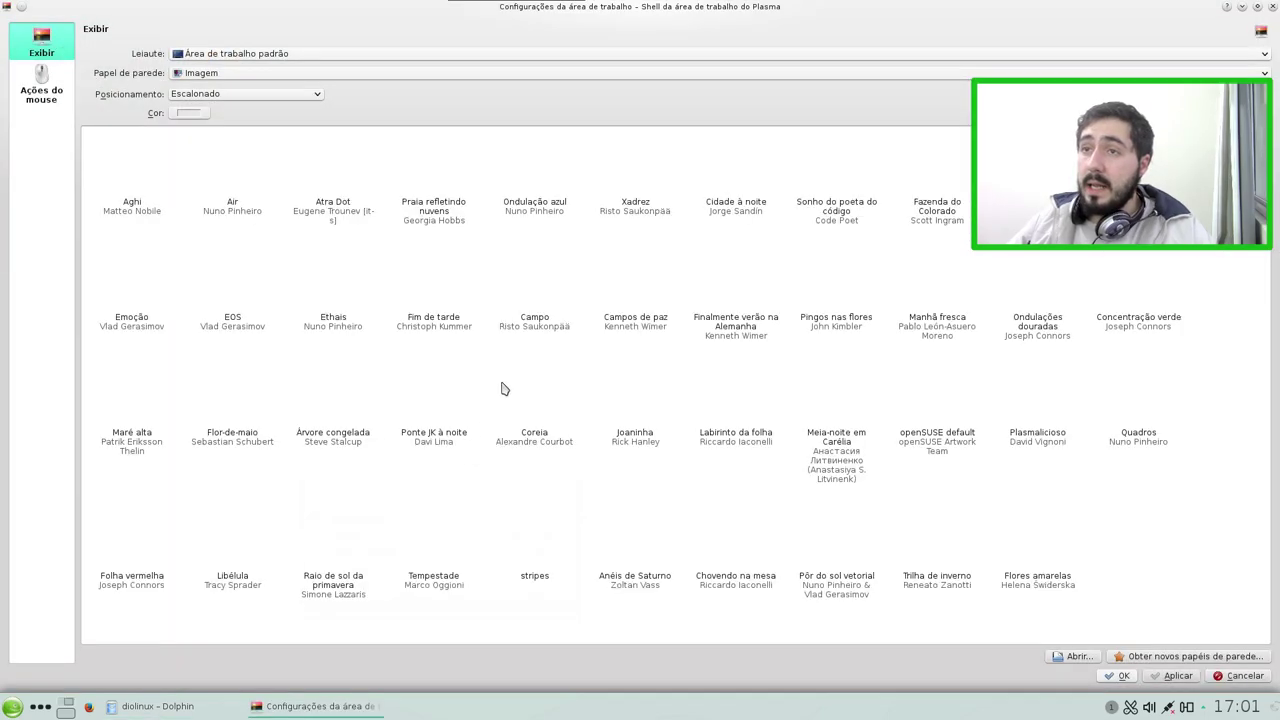
{"action": "left_click", "coordinate": [333, 285]}
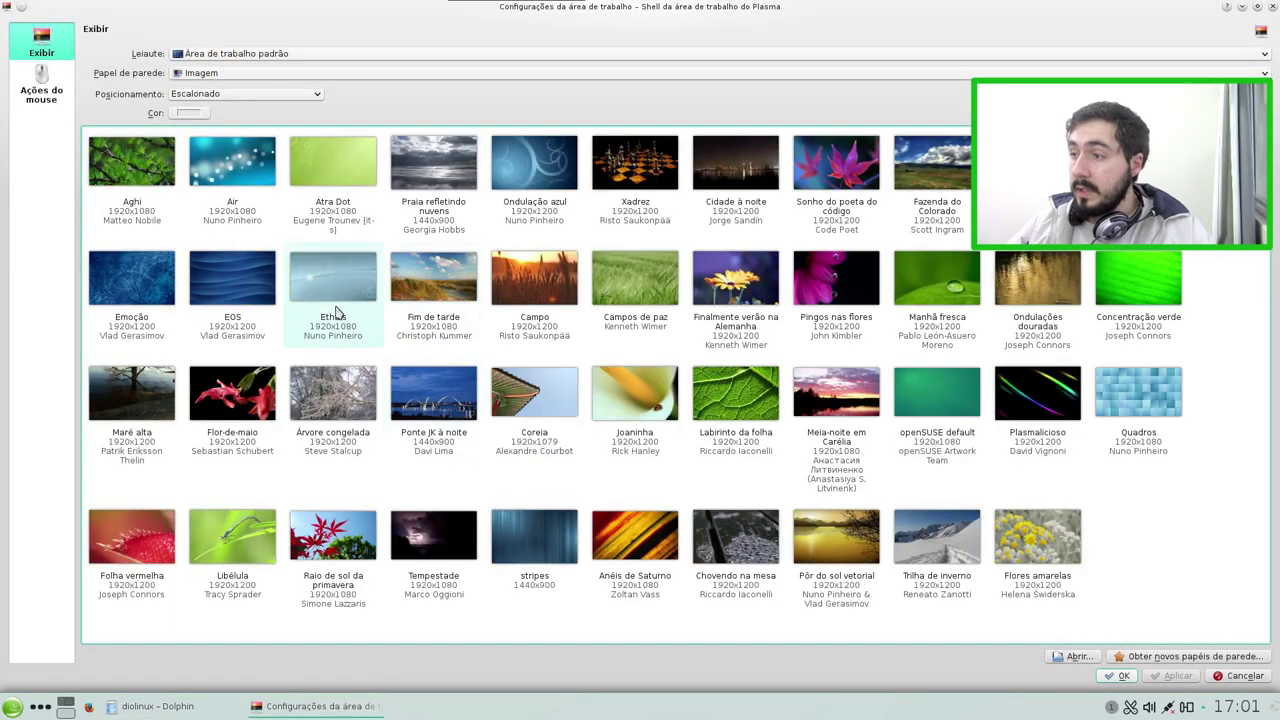
{"action": "left_click", "coordinate": [1120, 676]}
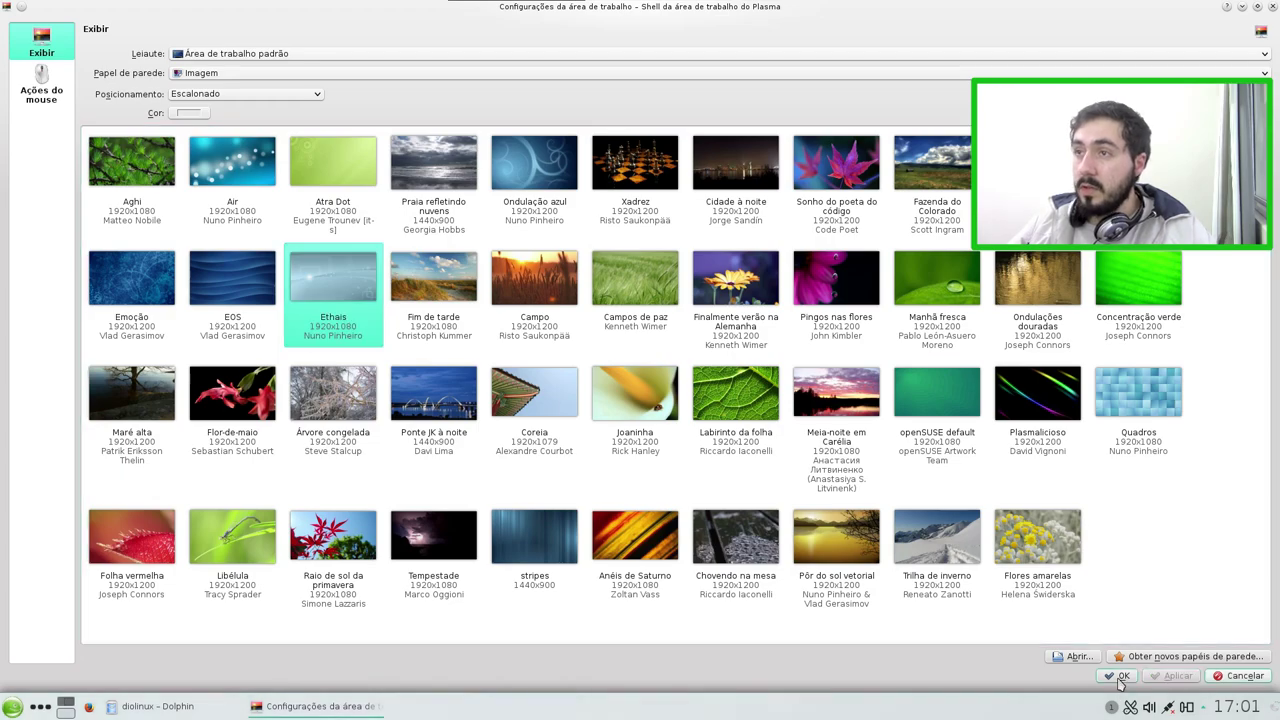
Set the desktop wallpaper to Tempestade in the desktop settings
{"action": "right_click", "coordinate": [313, 405]}
{"action": "left_click", "coordinate": [403, 527]}
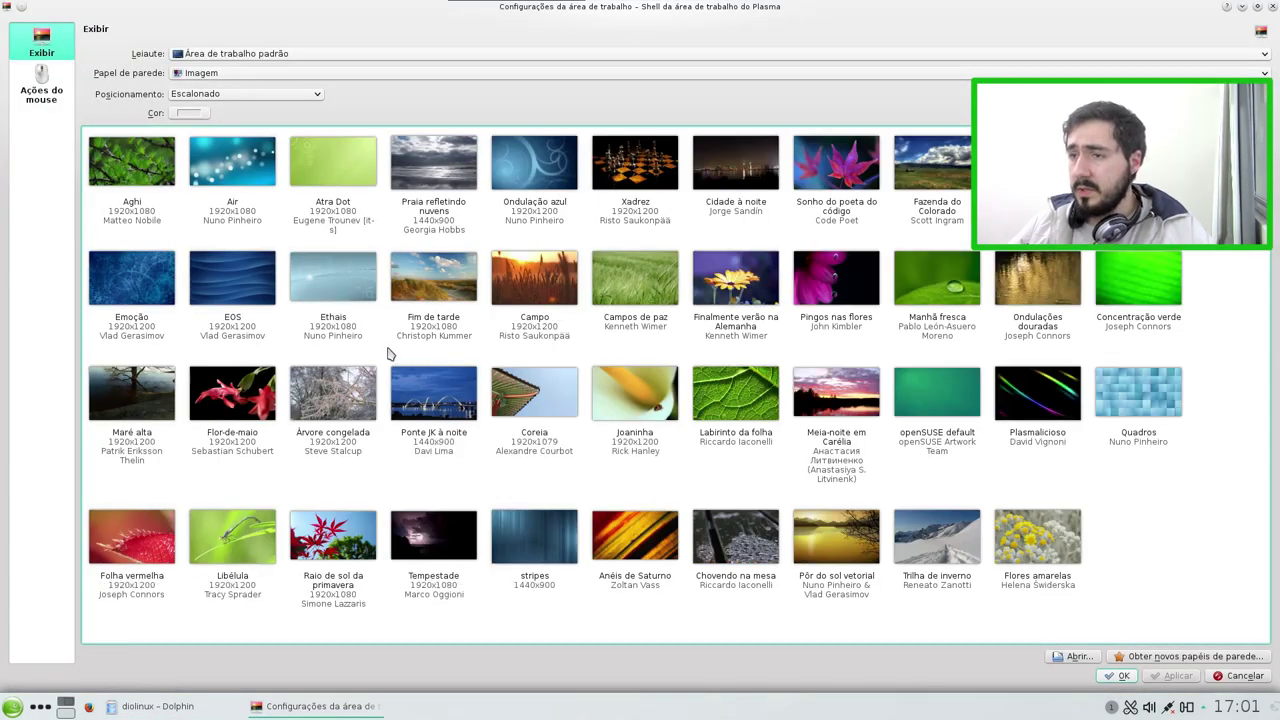
{"action": "left_click", "coordinate": [419, 560]}
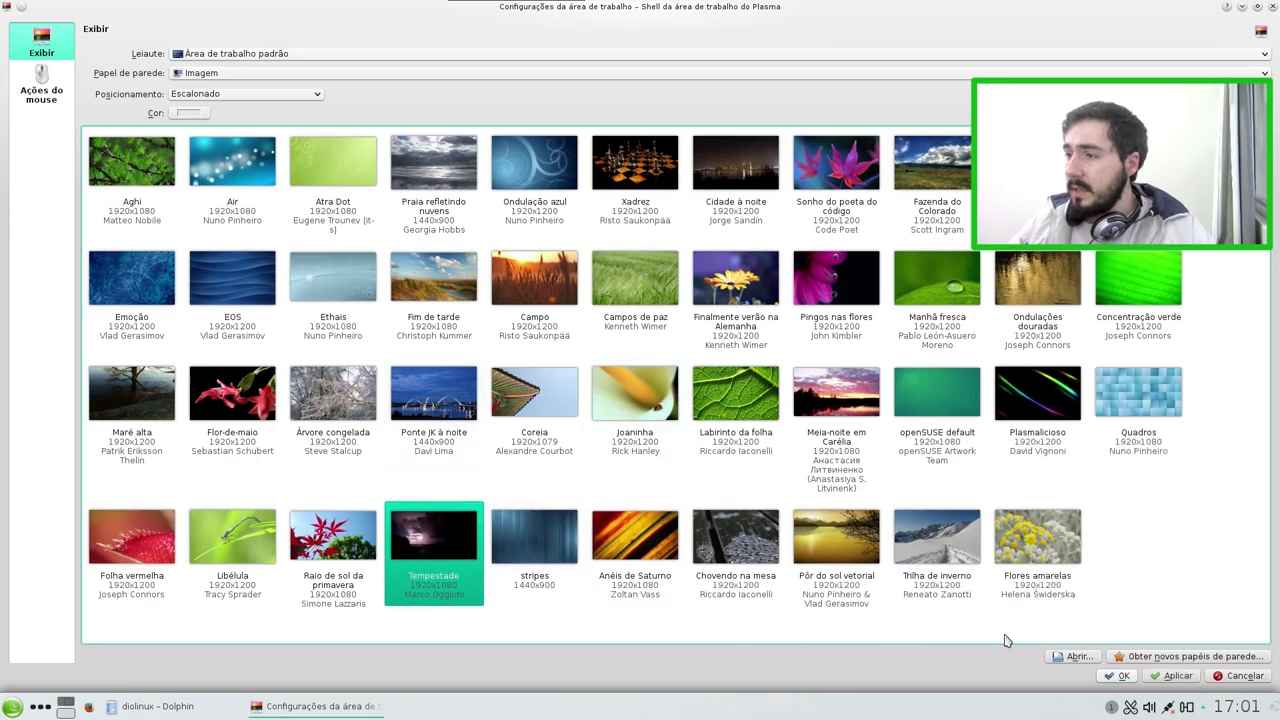
{"action": "left_click", "coordinate": [1121, 677]}
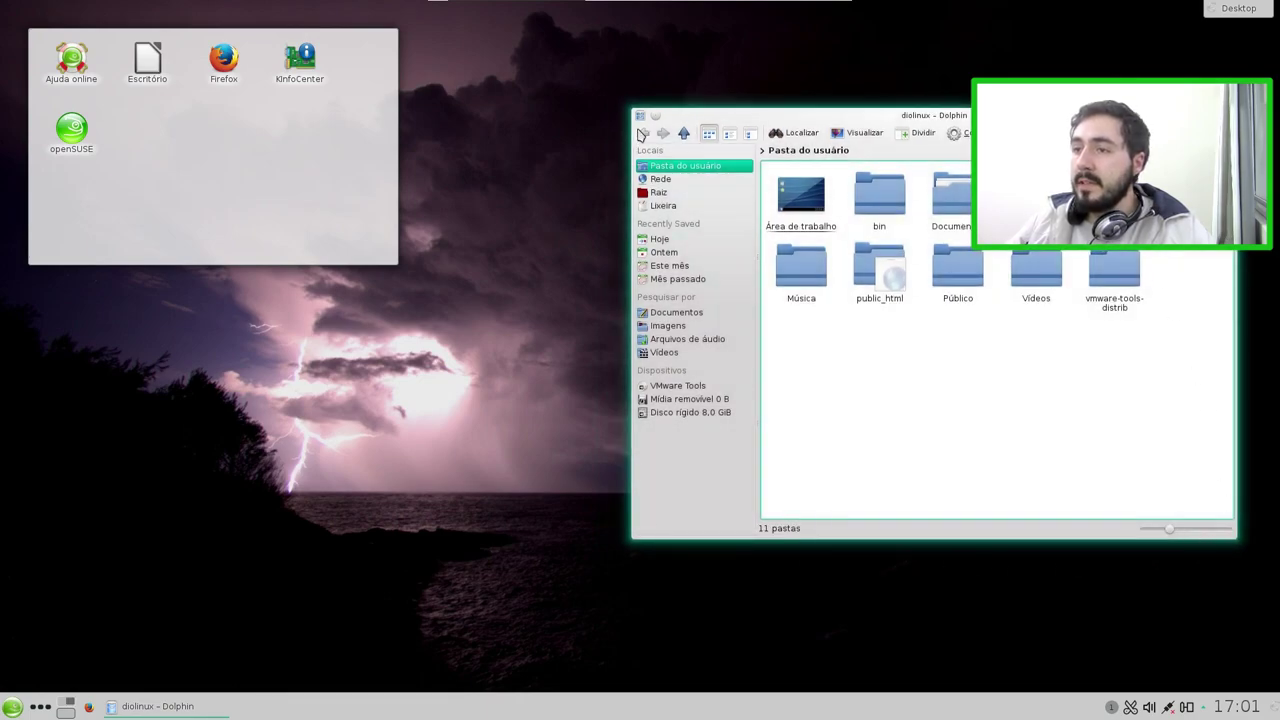
Reposition the file manager window and shift the desktop folder widget slightly
{"action": "left_click_drag", "start_coordinate": [1102, 110], "coordinate": [1053, 118]}
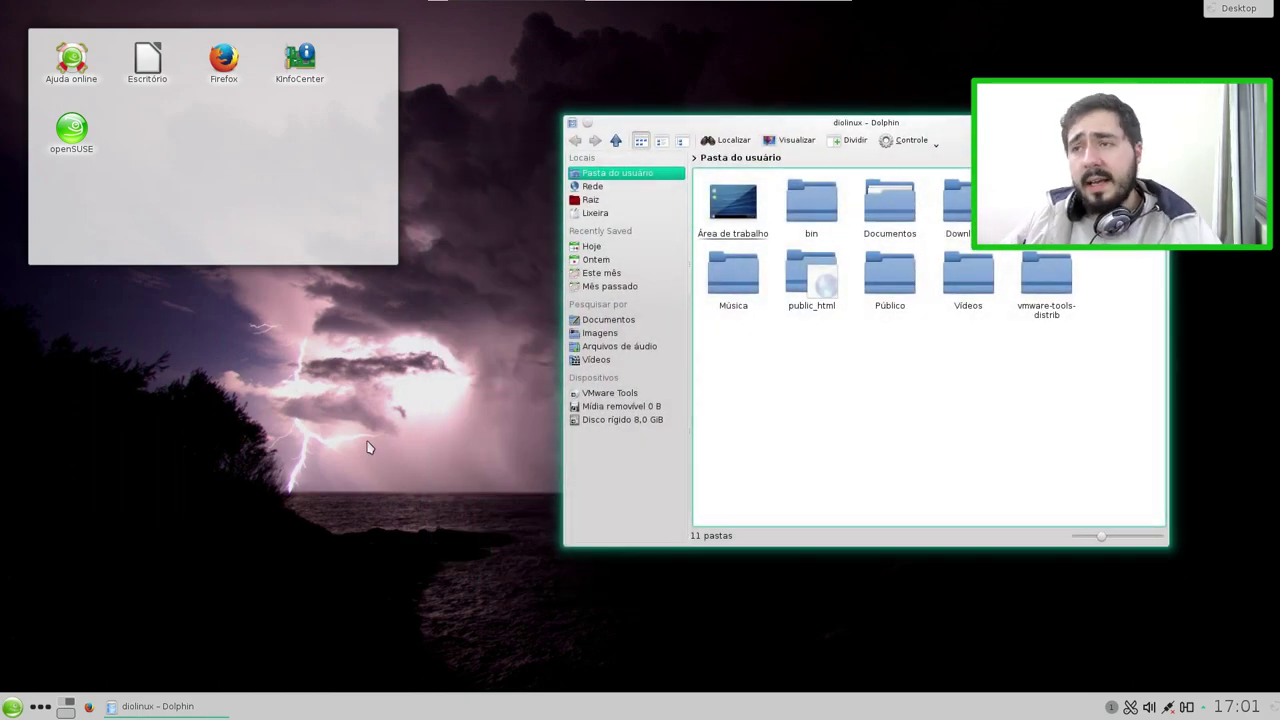
{"action": "left_click", "coordinate": [251, 249]}
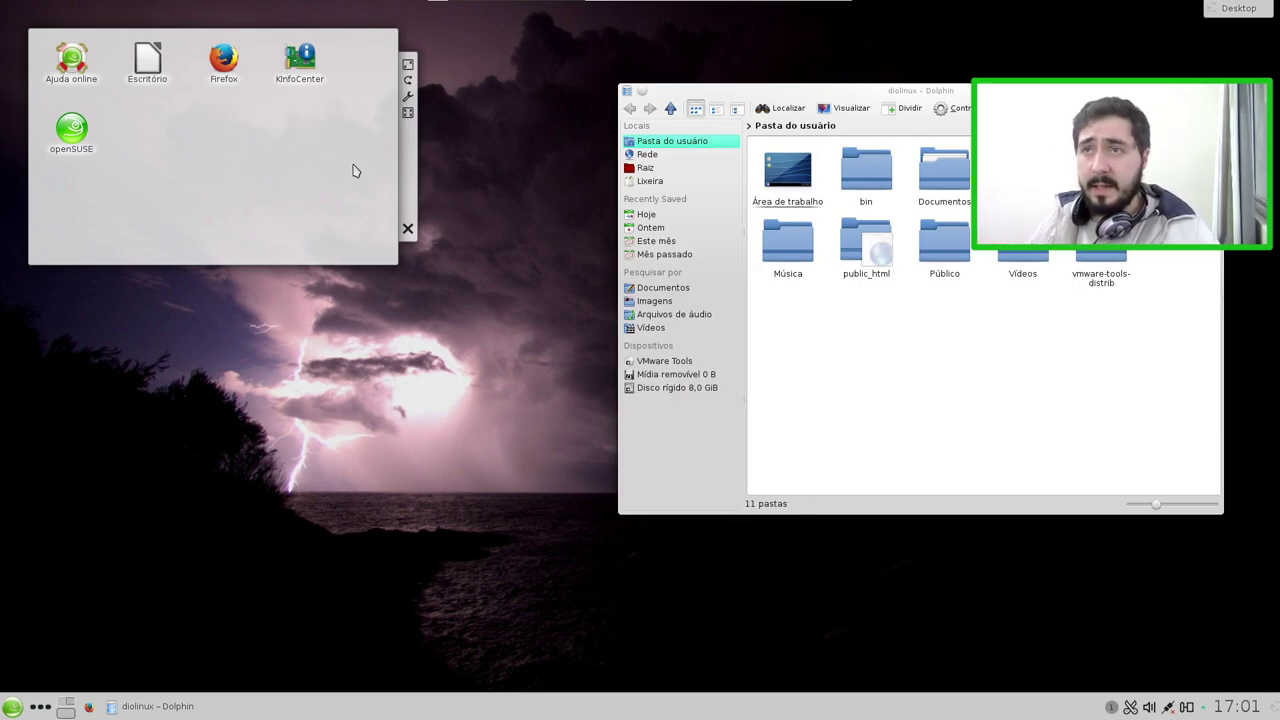
{"action": "mouse_move", "coordinate": [421, 157]}
{"action": "left_mouse_down"}
{"action": "mouse_move", "coordinate": [444, 222]}
{"action": "mouse_move", "coordinate": [418, 148]}
{"action": "mouse_move", "coordinate": [409, 167]}
{"action": "left_mouse_up"}
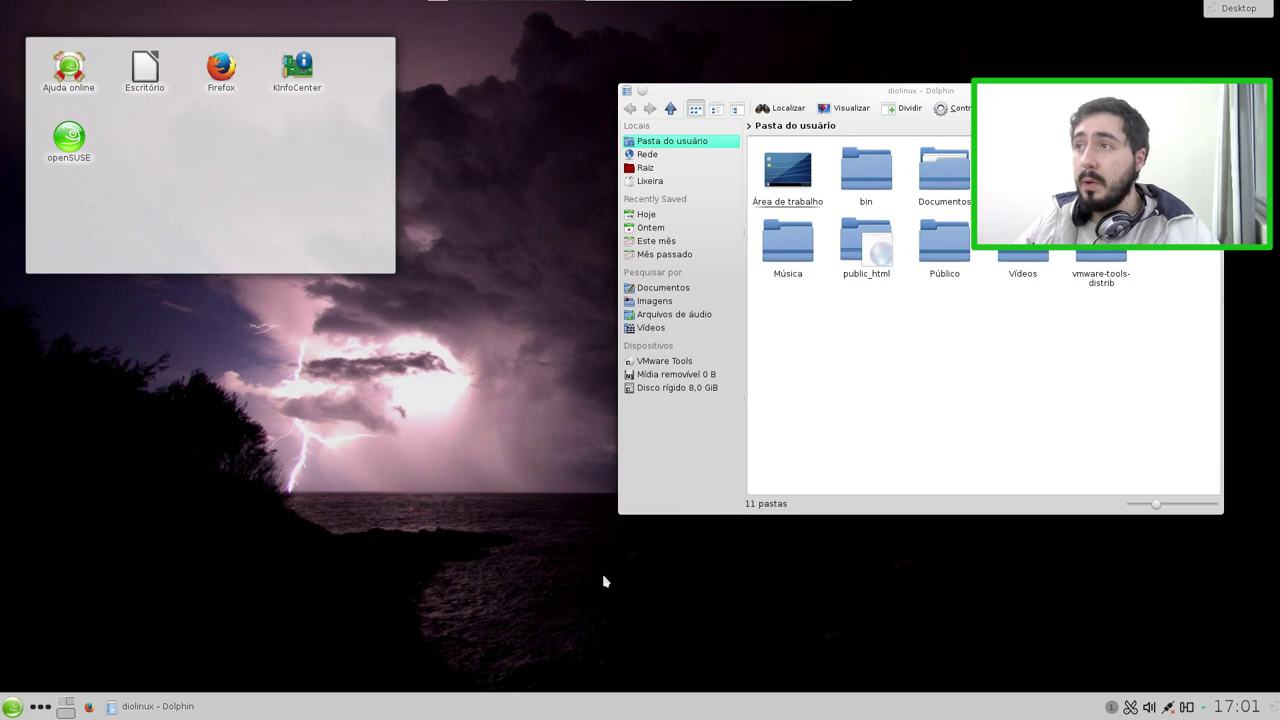
{"action": "left_click_drag", "start_coordinate": [1150, 90], "coordinate": [1056, 88]}
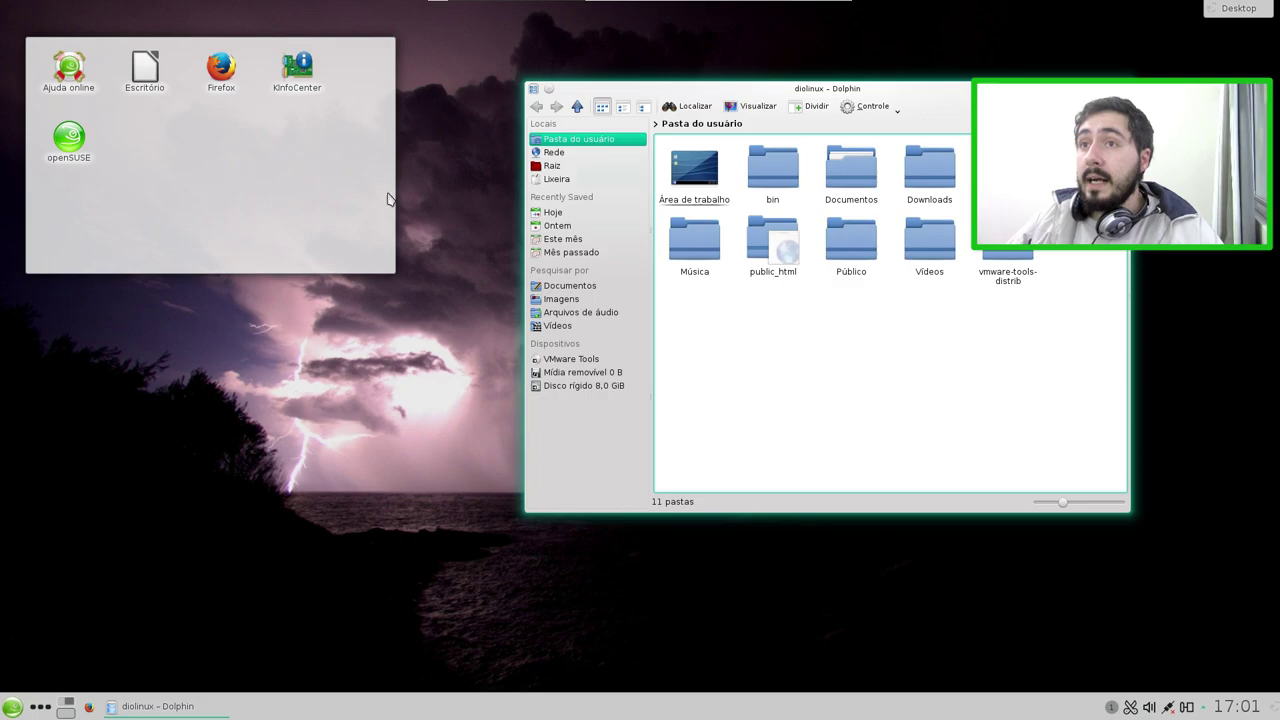
{"action": "left_click", "coordinate": [287, 199]}
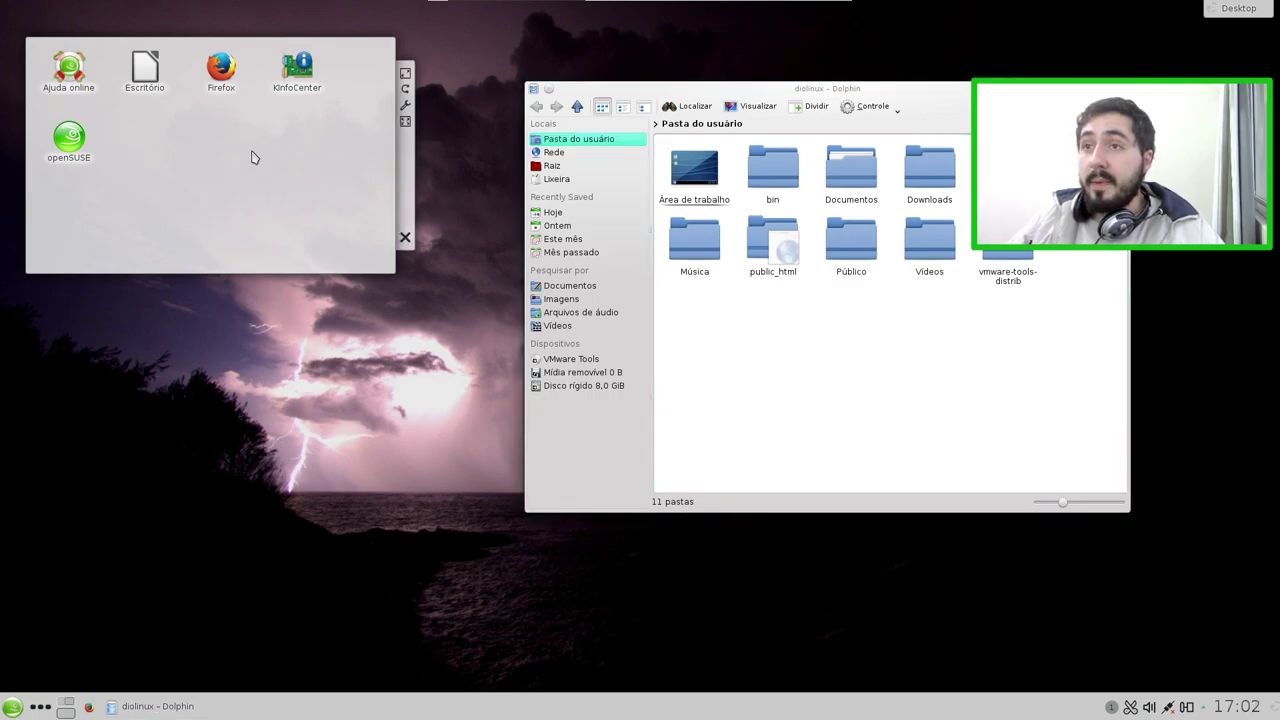
Examine the available desktop layouts in the desktop settings, keep the current one and restore the settings window from full size
{"action": "right_click", "coordinate": [380, 364]}
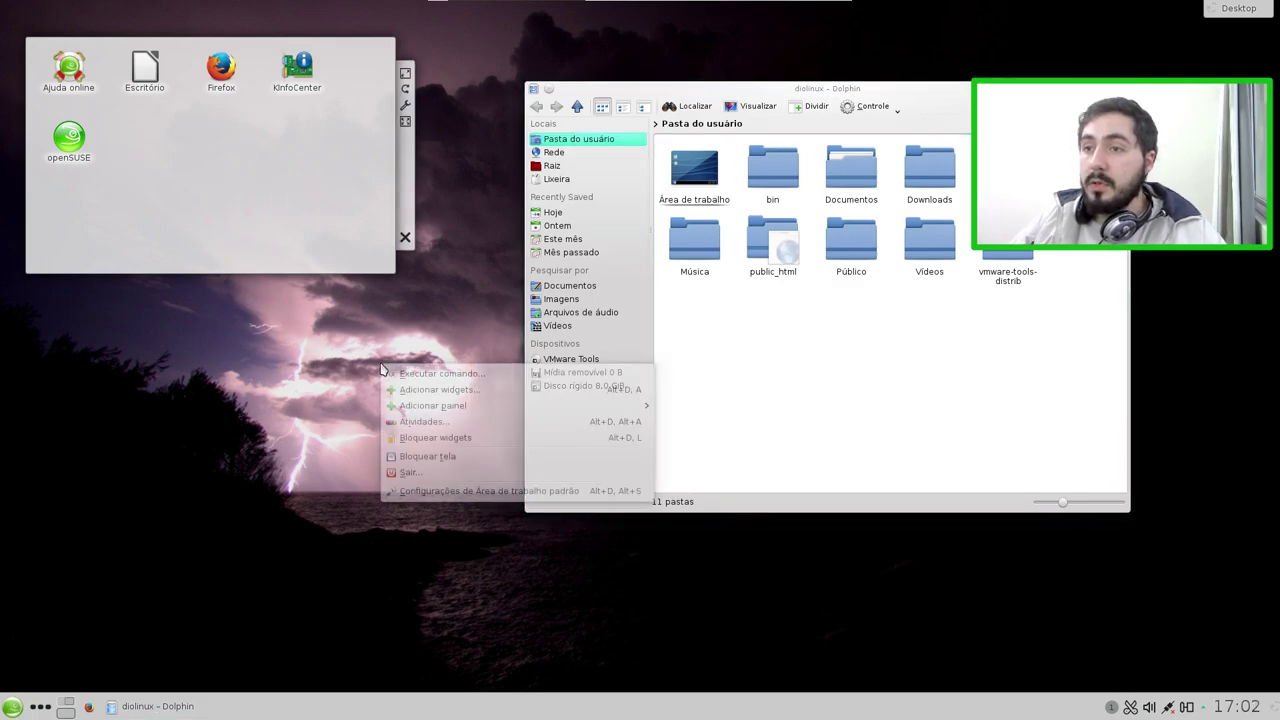
{"action": "left_click", "coordinate": [493, 497]}
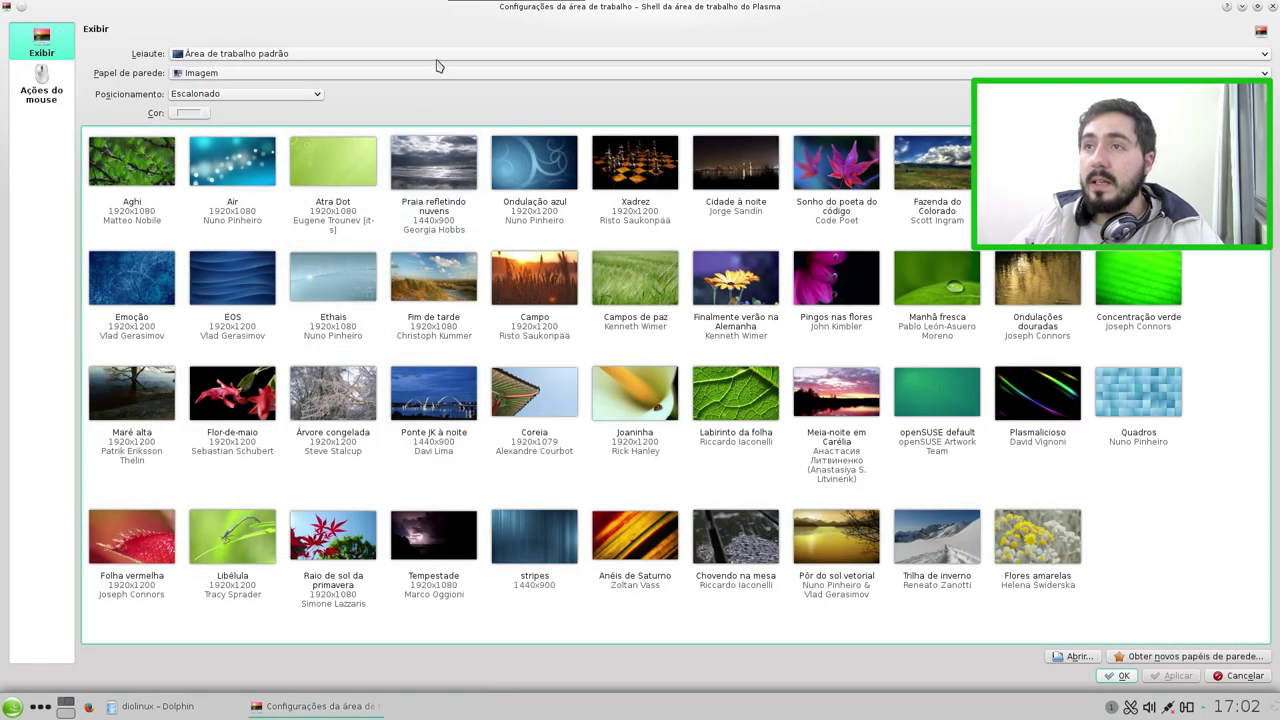
{"action": "left_click", "coordinate": [435, 56]}
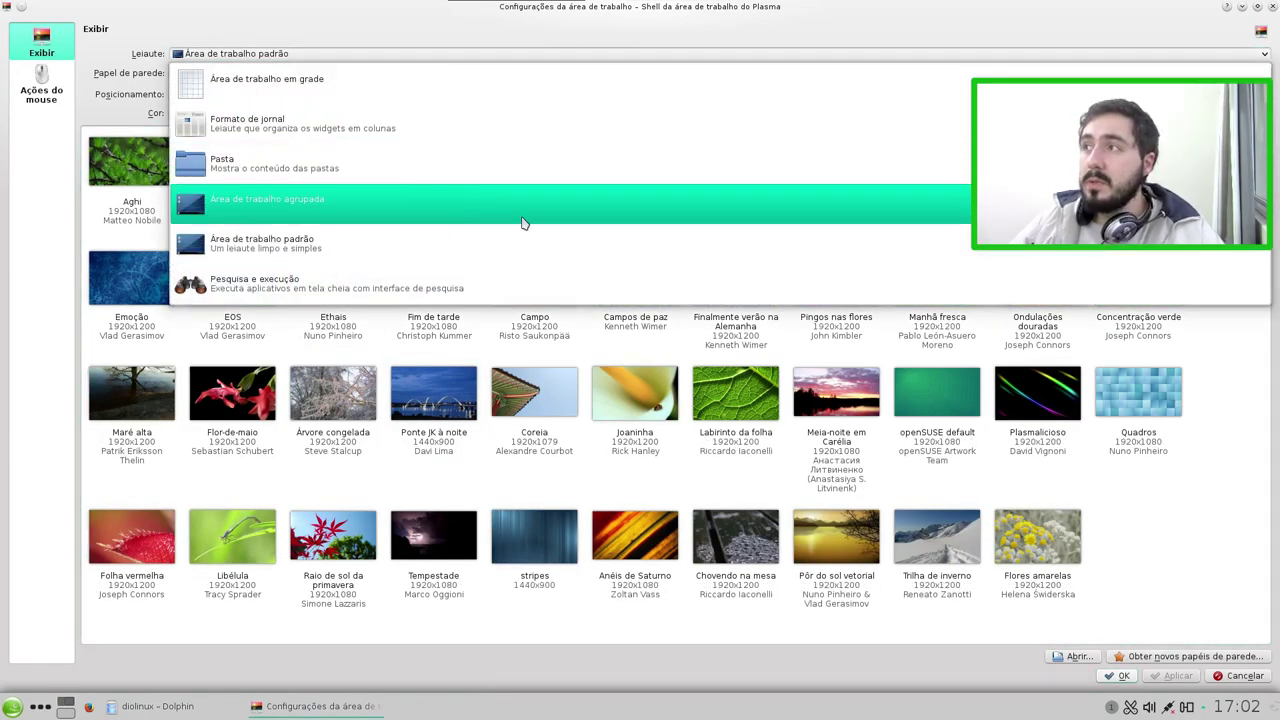
{"action": "left_click", "coordinate": [1250, 53]}
{"action": "left_click", "coordinate": [1258, 8]}
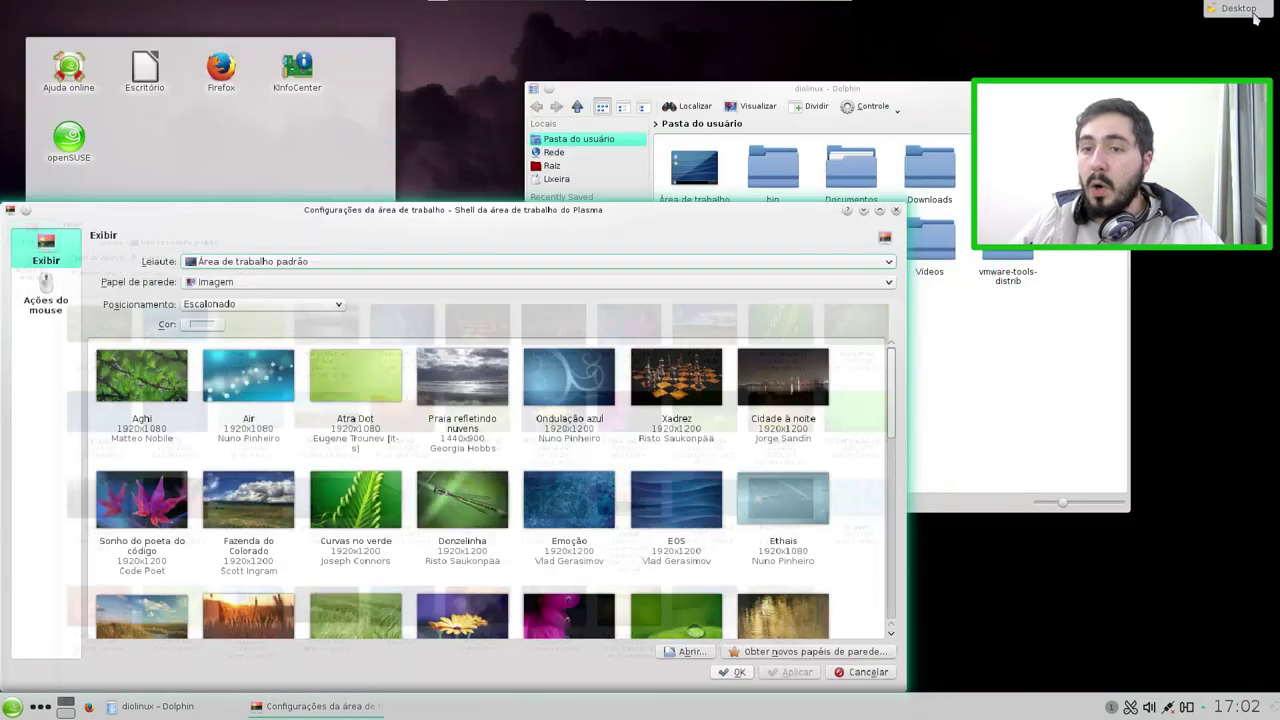
Switch to the Desktop Icons activity and move the settings window away from the desktop icons
{"action": "left_click", "coordinate": [40, 707]}
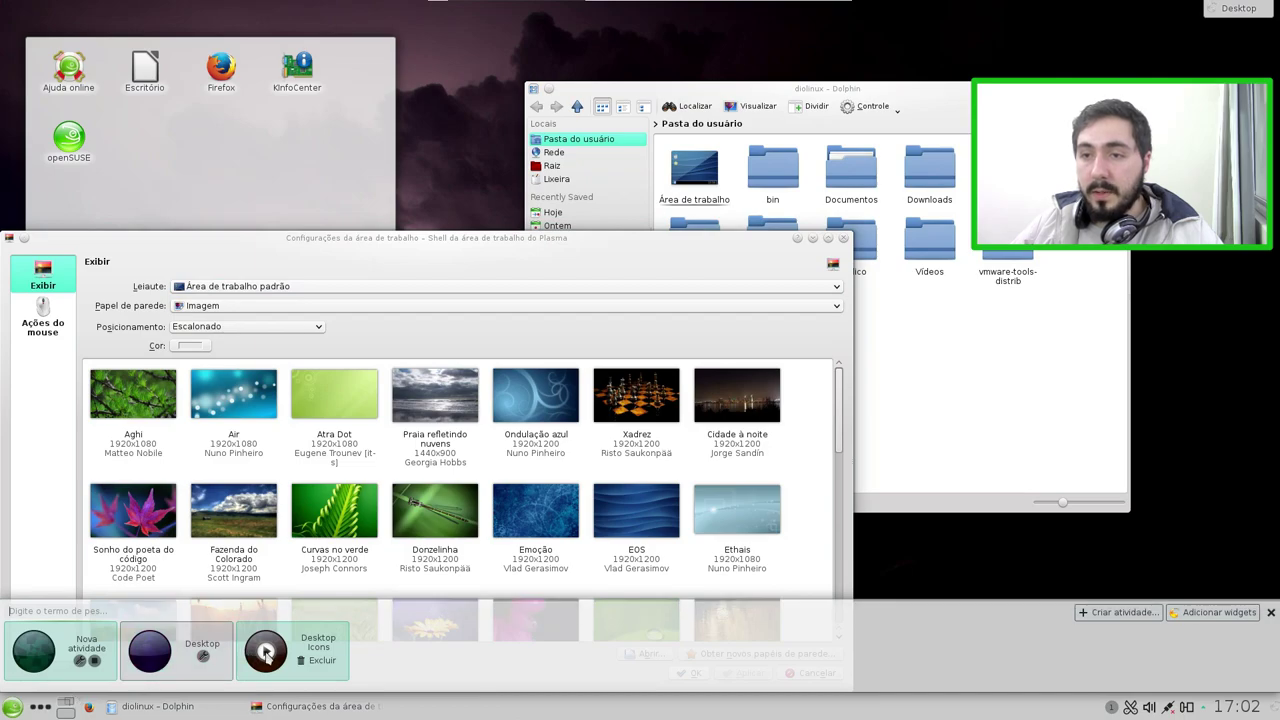
{"action": "left_click", "coordinate": [265, 652]}
{"action": "left_click_drag", "start_coordinate": [490, 240], "coordinate": [840, 78]}
Examine the item types that can be created on the icon desktop, and browse the wallpapers in the settings window
{"action": "right_click", "coordinate": [135, 167]}
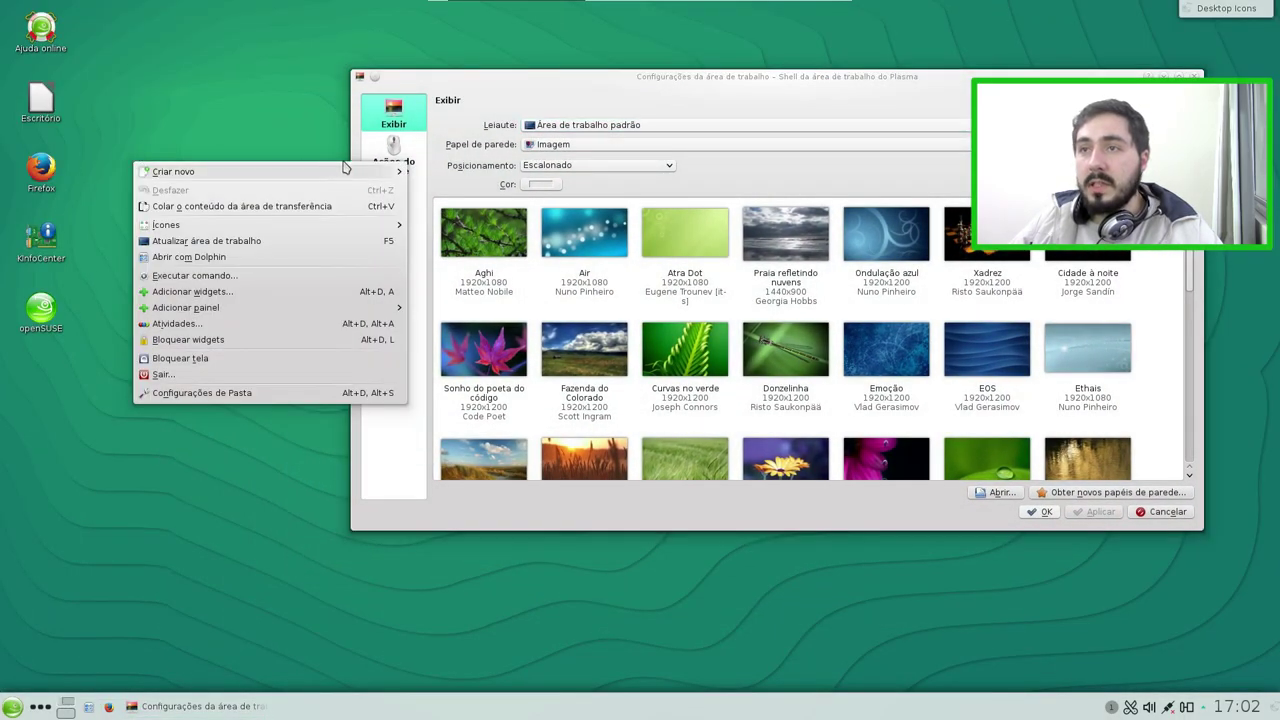
{"action": "mouse_move", "coordinate": [390, 171]}
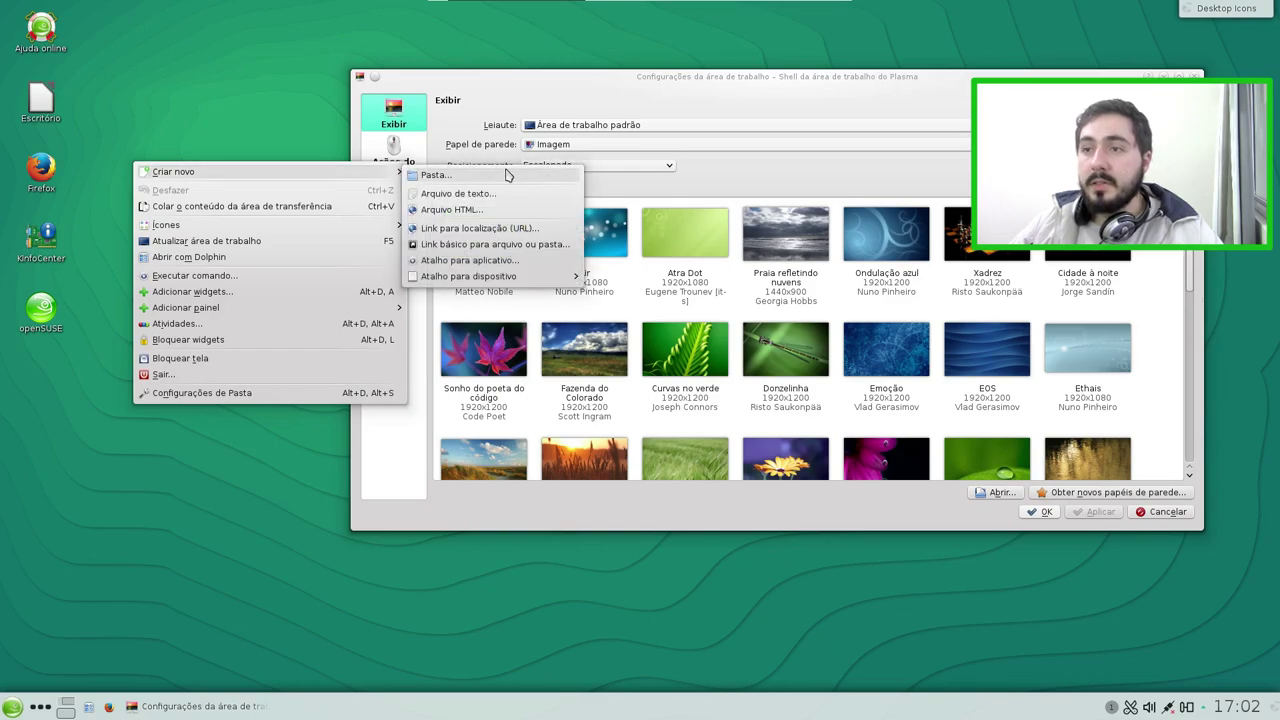
{"action": "left_click", "coordinate": [223, 517]}
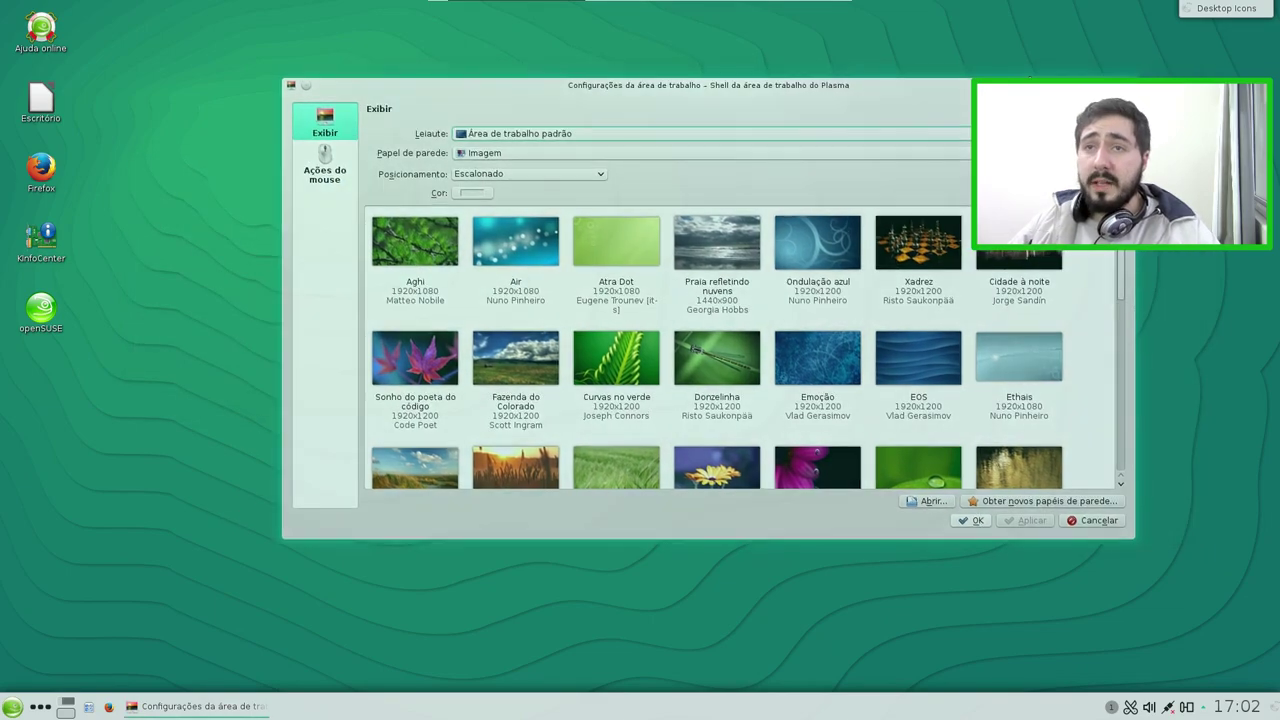
{"action": "left_click_drag", "start_coordinate": [944, 132], "coordinate": [912, 115]}
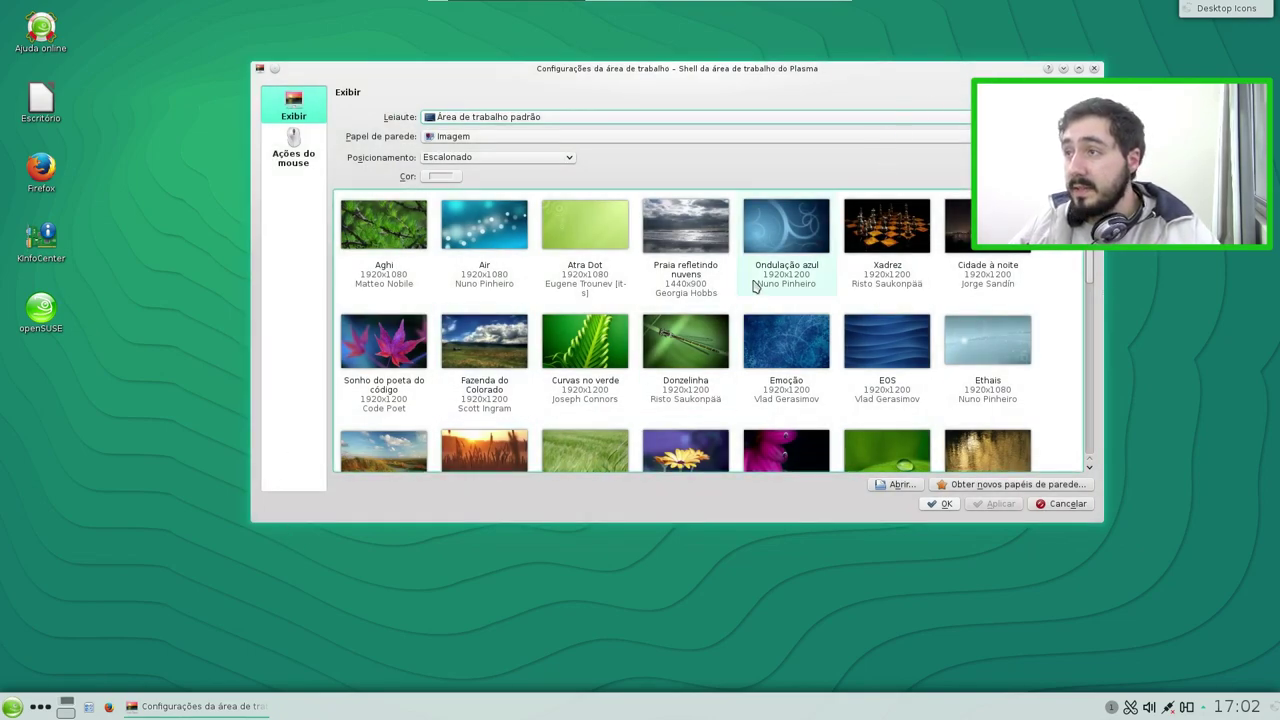
{"action": "scroll", "coordinate": [525, 412], "scroll_direction": "down", "scroll_amount": 1}
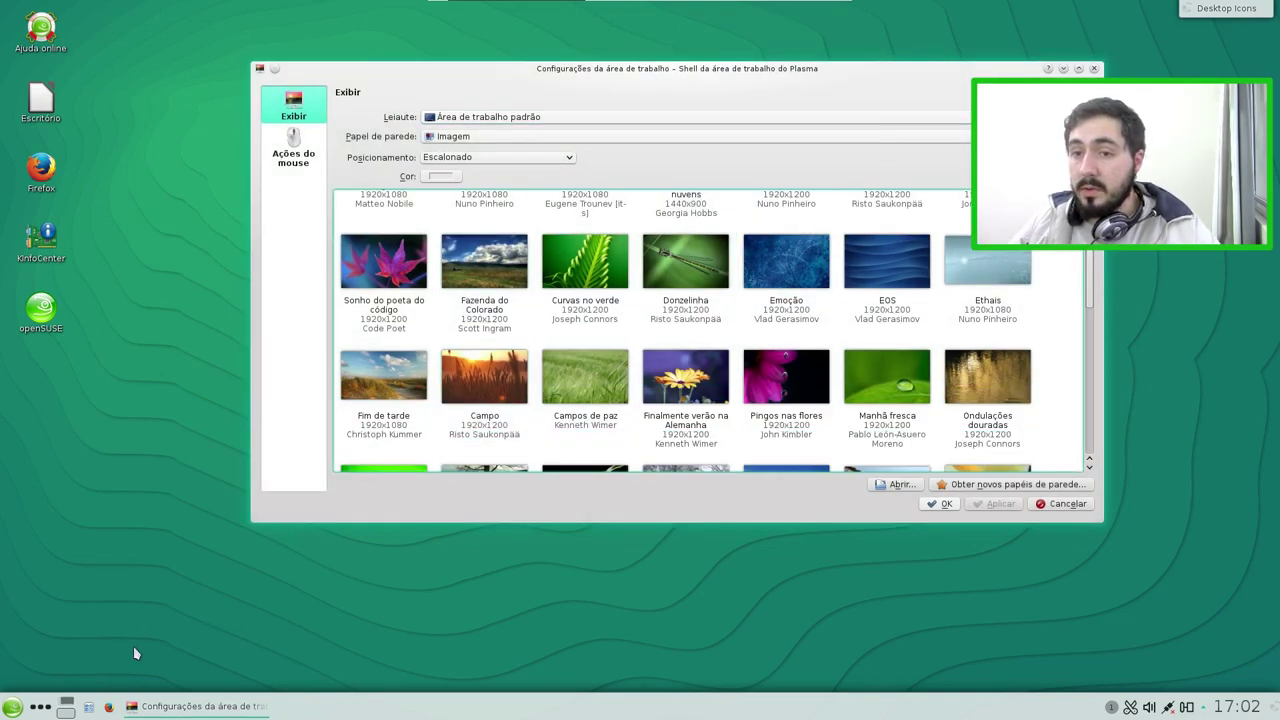
Switch back to the Desktop activity
{"action": "left_click", "coordinate": [42, 707]}
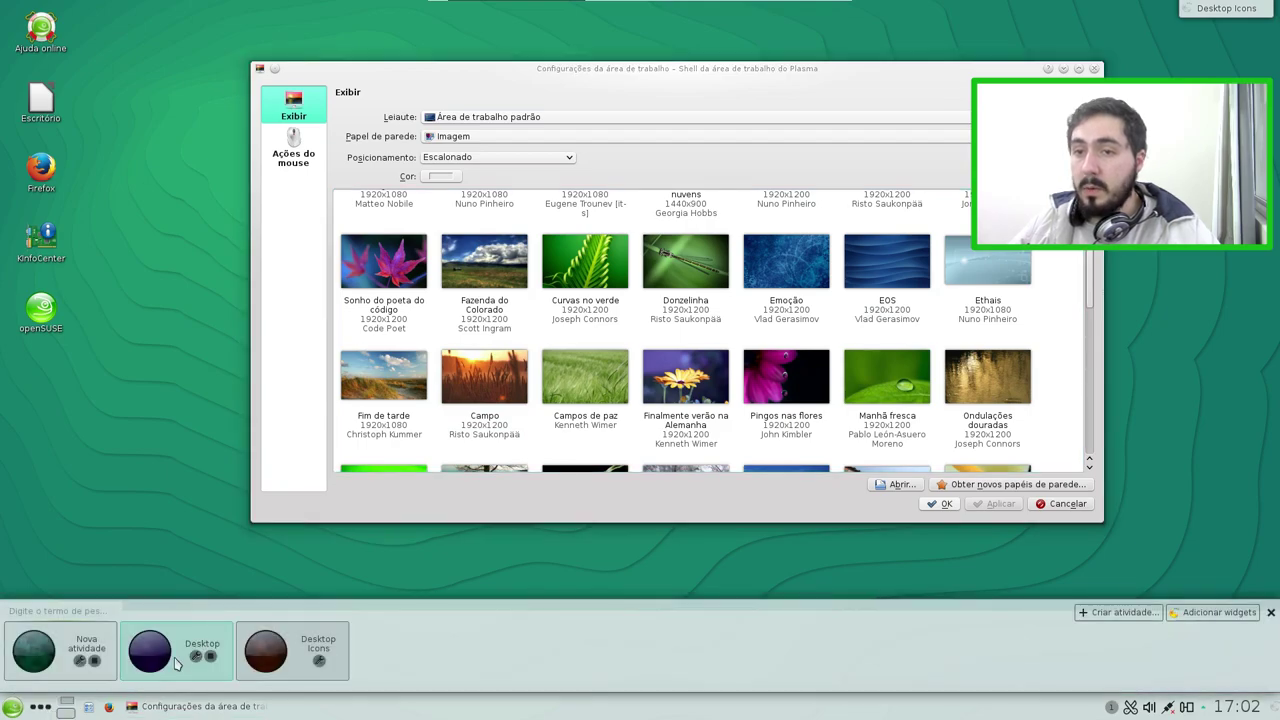
{"action": "left_click", "coordinate": [155, 661]}
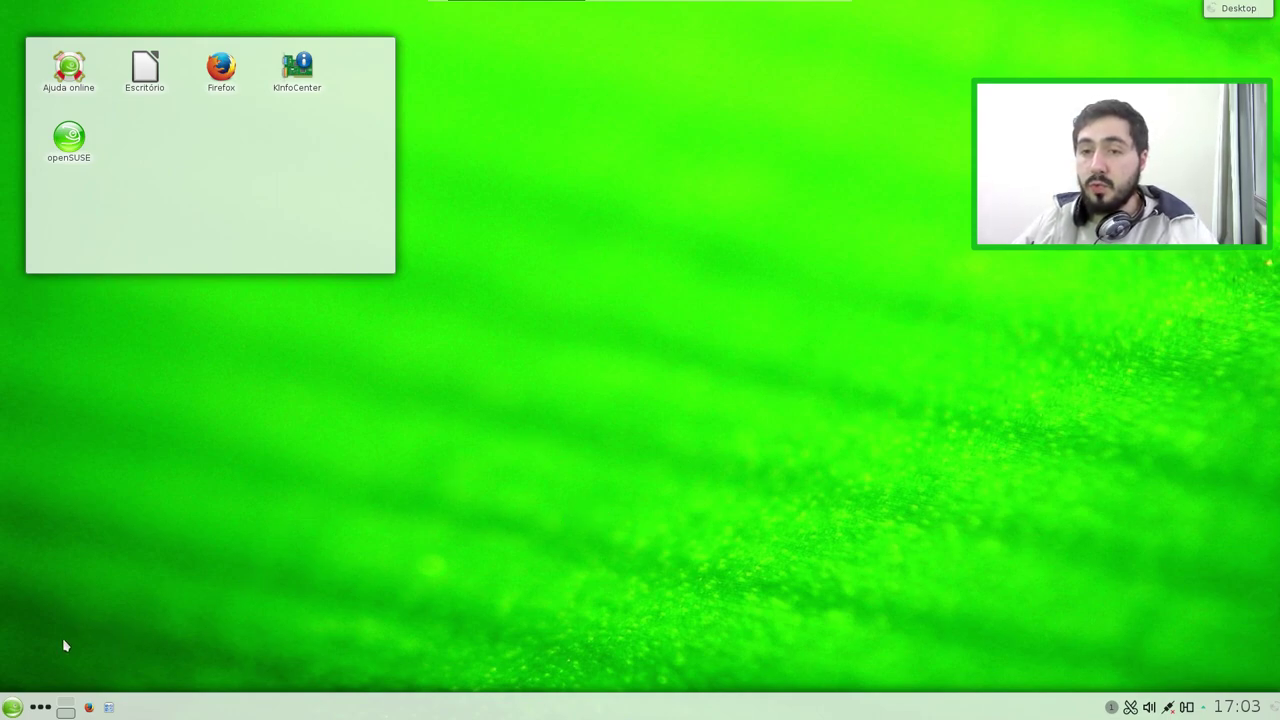
Examine the favourites in the application launcher and the activities in the activity manager, closing each one
{"action": "left_click", "coordinate": [14, 708]}
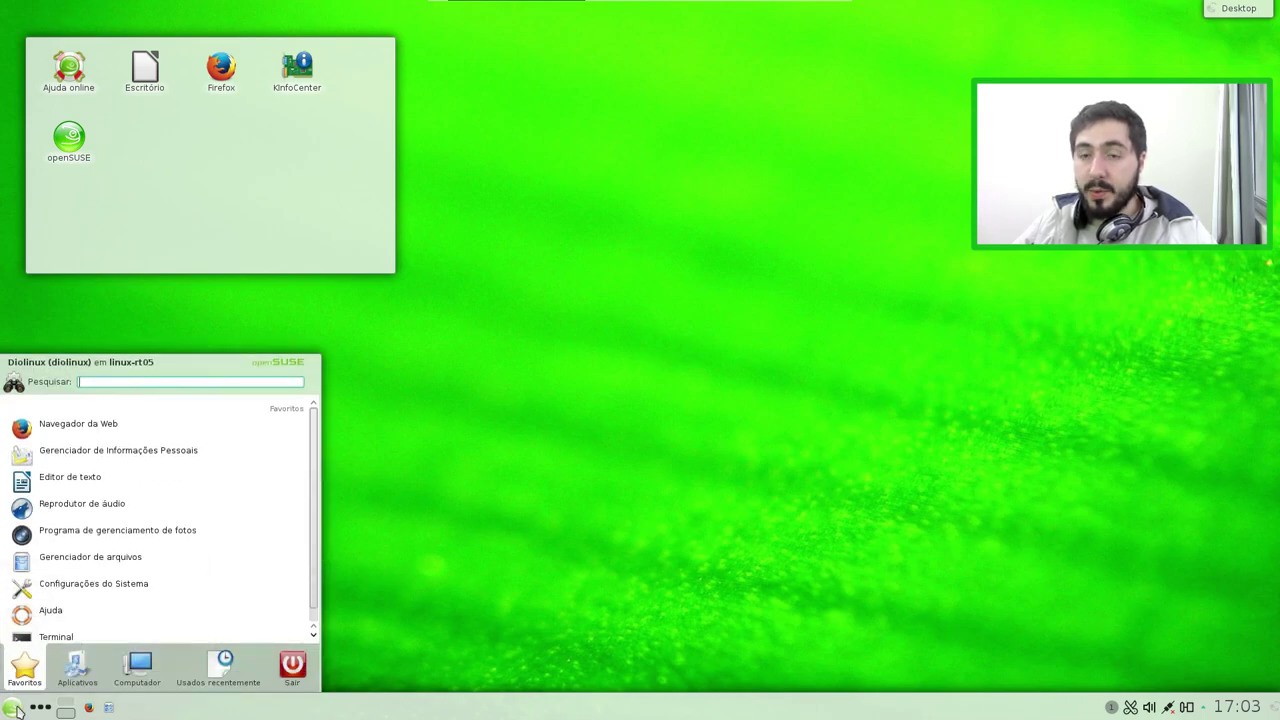
{"action": "left_click", "coordinate": [16, 709]}
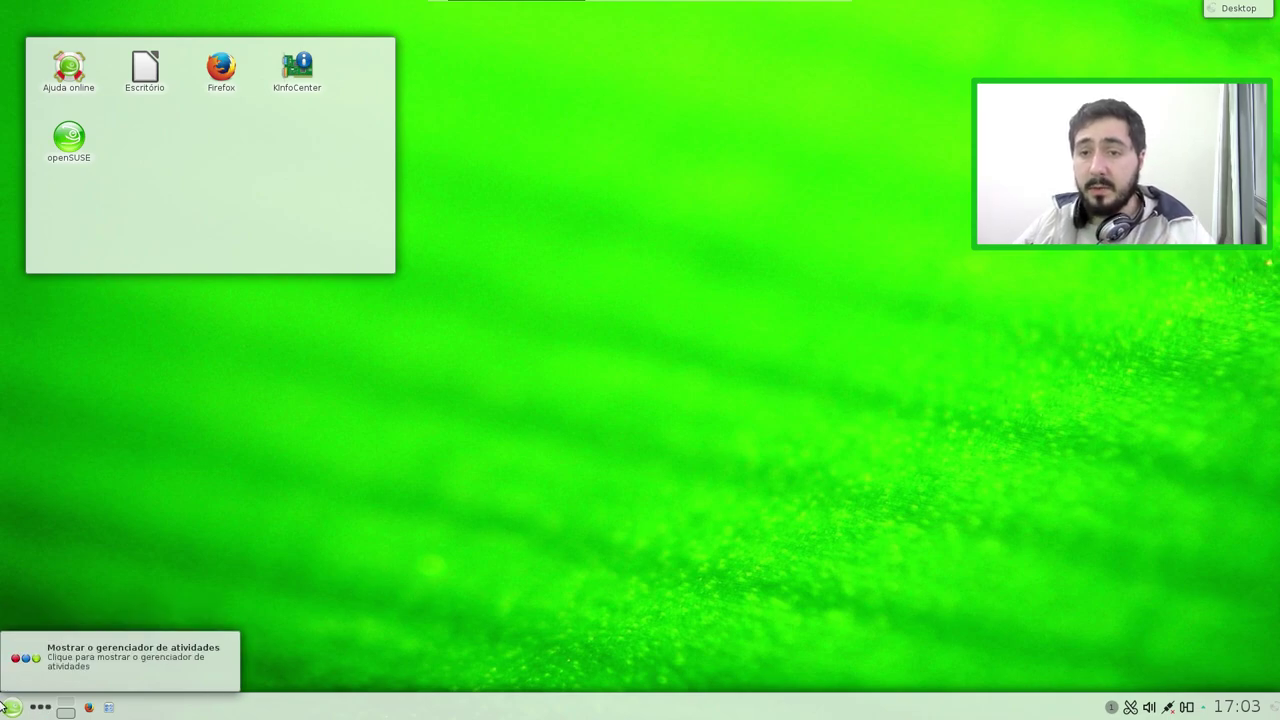
{"action": "left_click", "coordinate": [12, 708]}
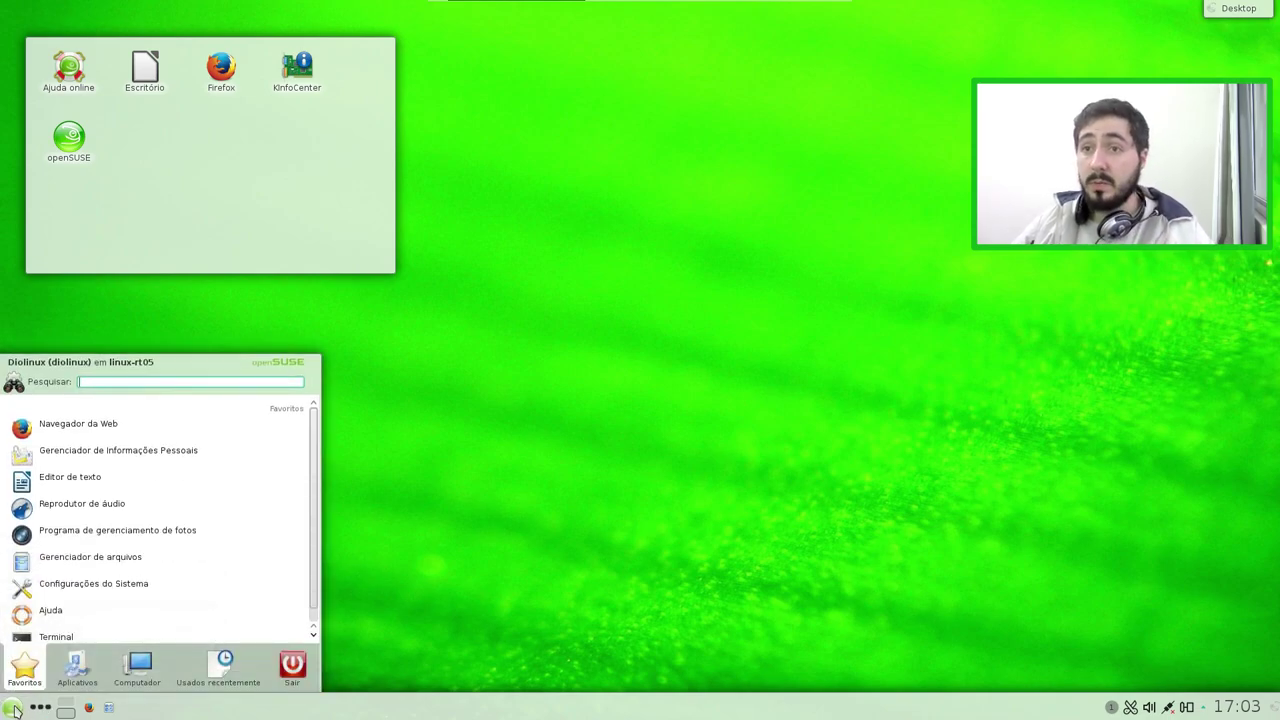
{"action": "scroll", "coordinate": [112, 593], "scroll_direction": "down", "scroll_amount": 1}
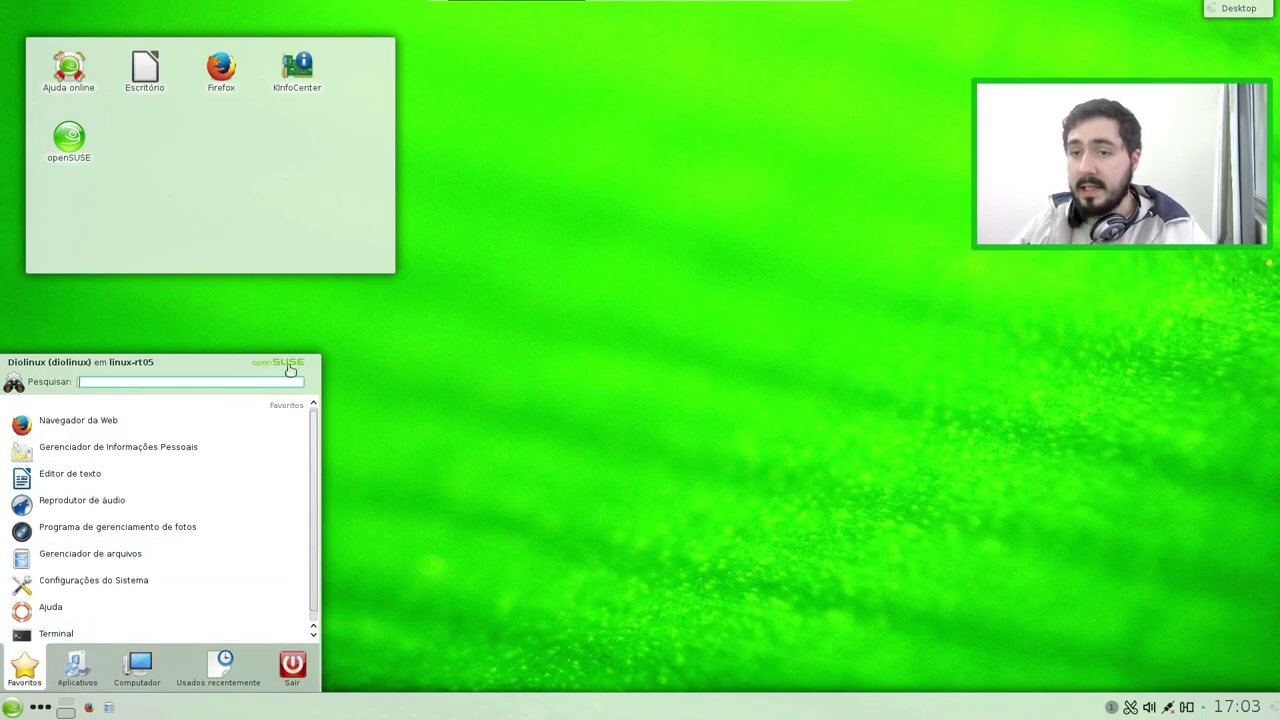
{"action": "left_click", "coordinate": [323, 553]}
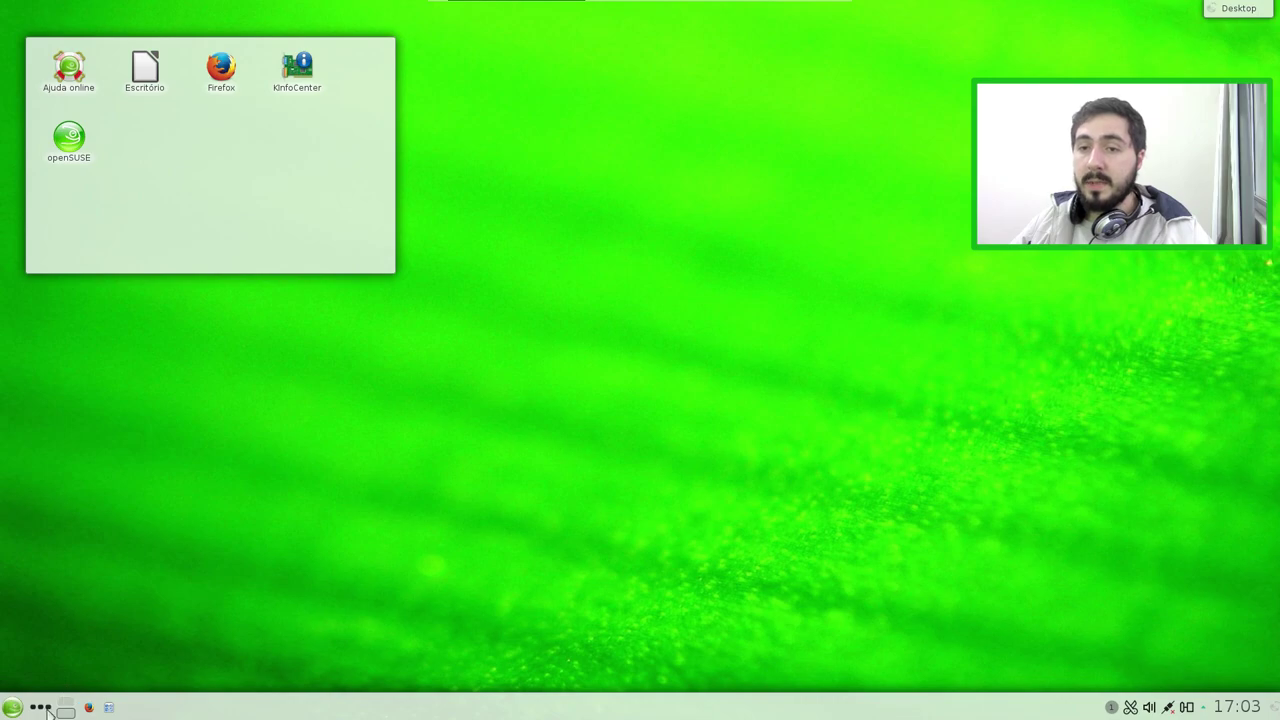
{"action": "left_click", "coordinate": [41, 707]}
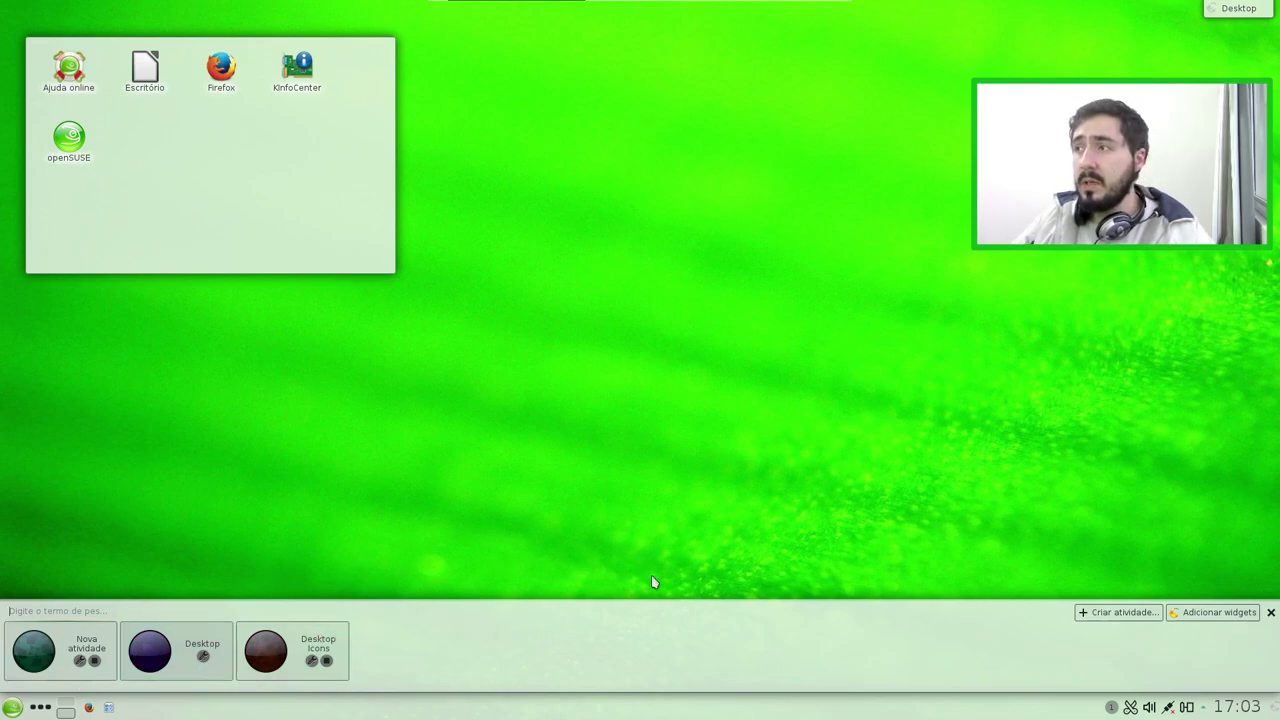
{"action": "left_click", "coordinate": [1271, 612]}
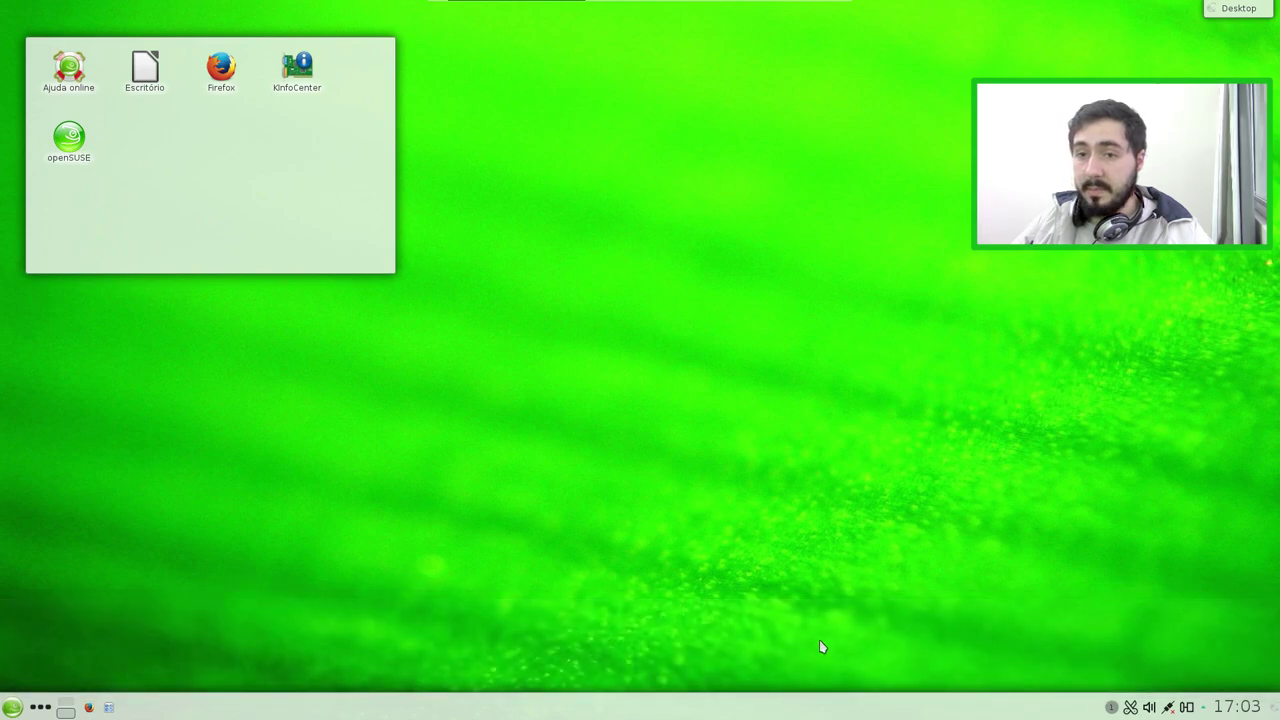
Open Firefox and look over the openSUSE home page
{"action": "left_click", "coordinate": [90, 707]}
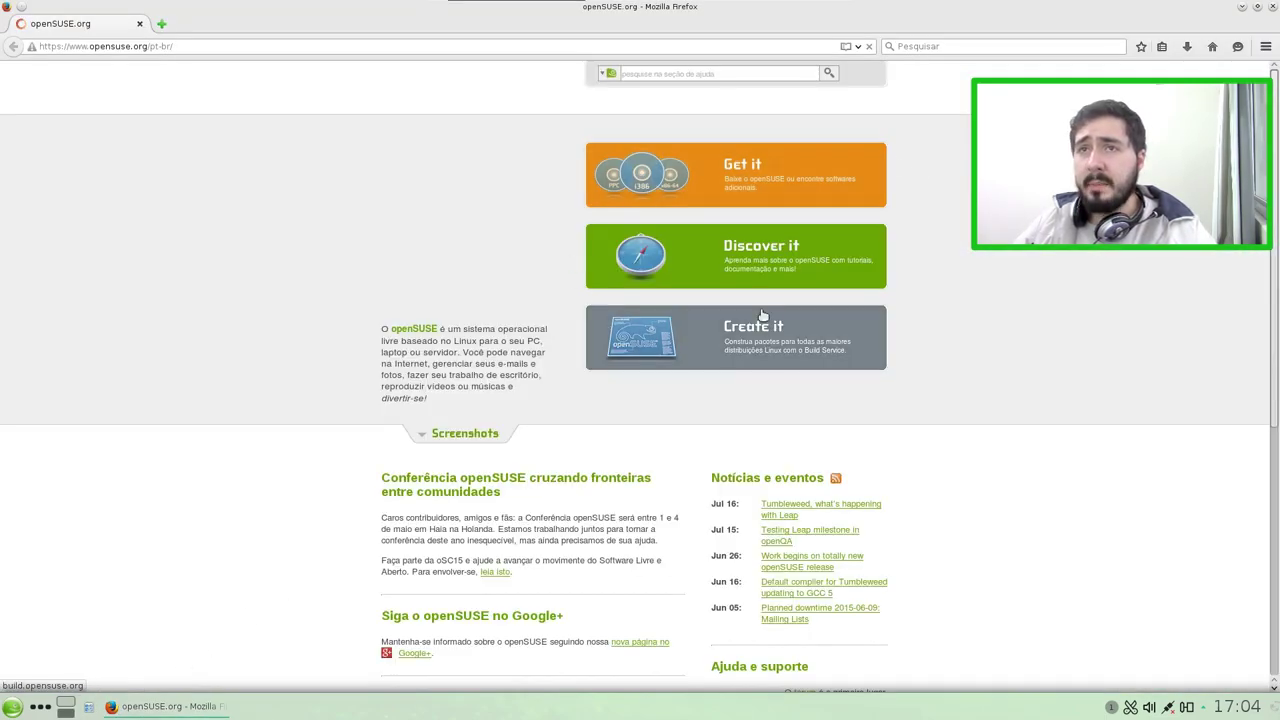
{"action": "scroll", "coordinate": [297, 218], "scroll_direction": "down", "scroll_amount": 2}
{"action": "scroll", "coordinate": [297, 218], "scroll_direction": "up", "scroll_amount": 2}
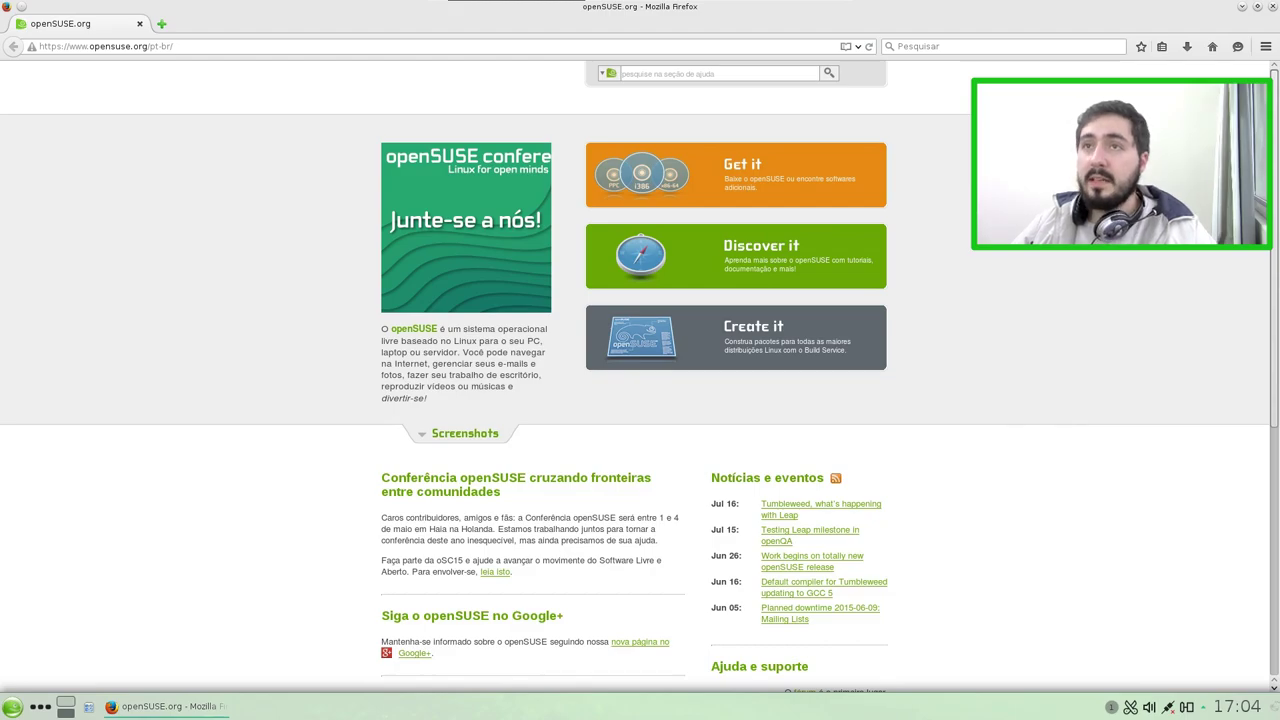
Check the Firefox version in its About window, then close that window and the browser
{"action": "key", "text": "alt"}
{"action": "left_click", "coordinate": [268, 26]}
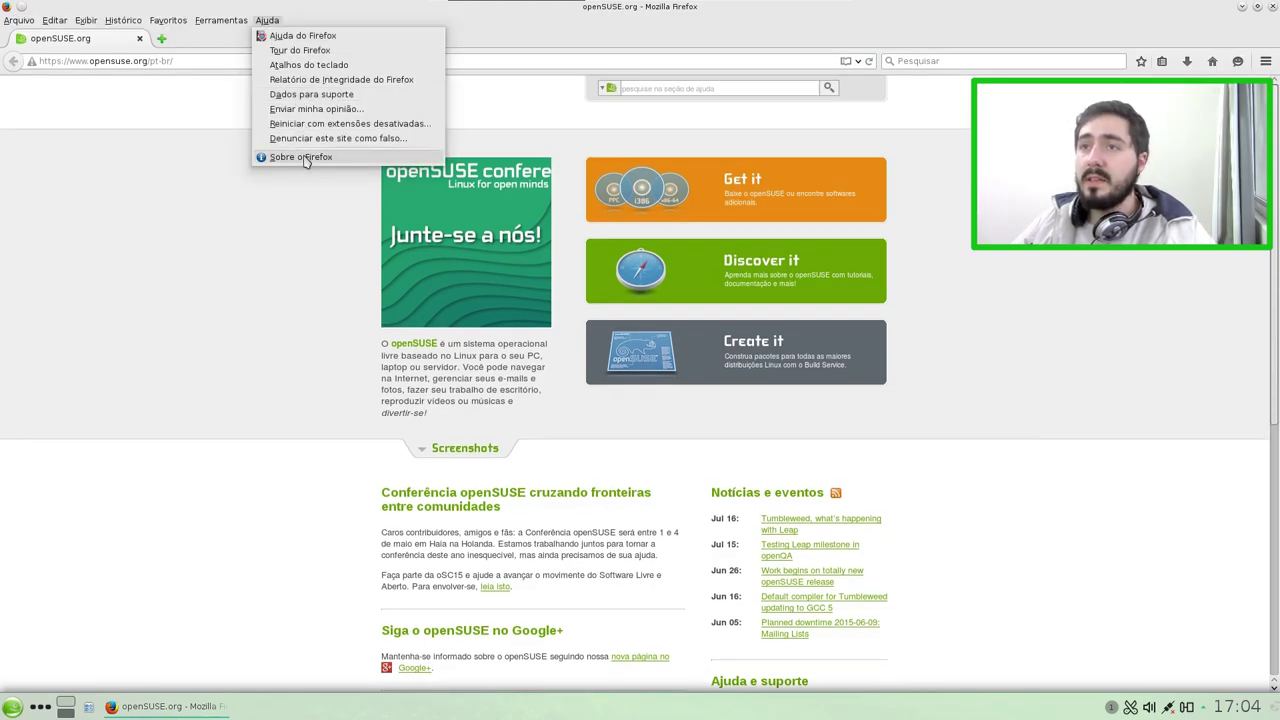
{"action": "left_click", "coordinate": [270, 157]}
{"action": "left_click_drag", "start_coordinate": [771, 254], "coordinate": [851, 234]}
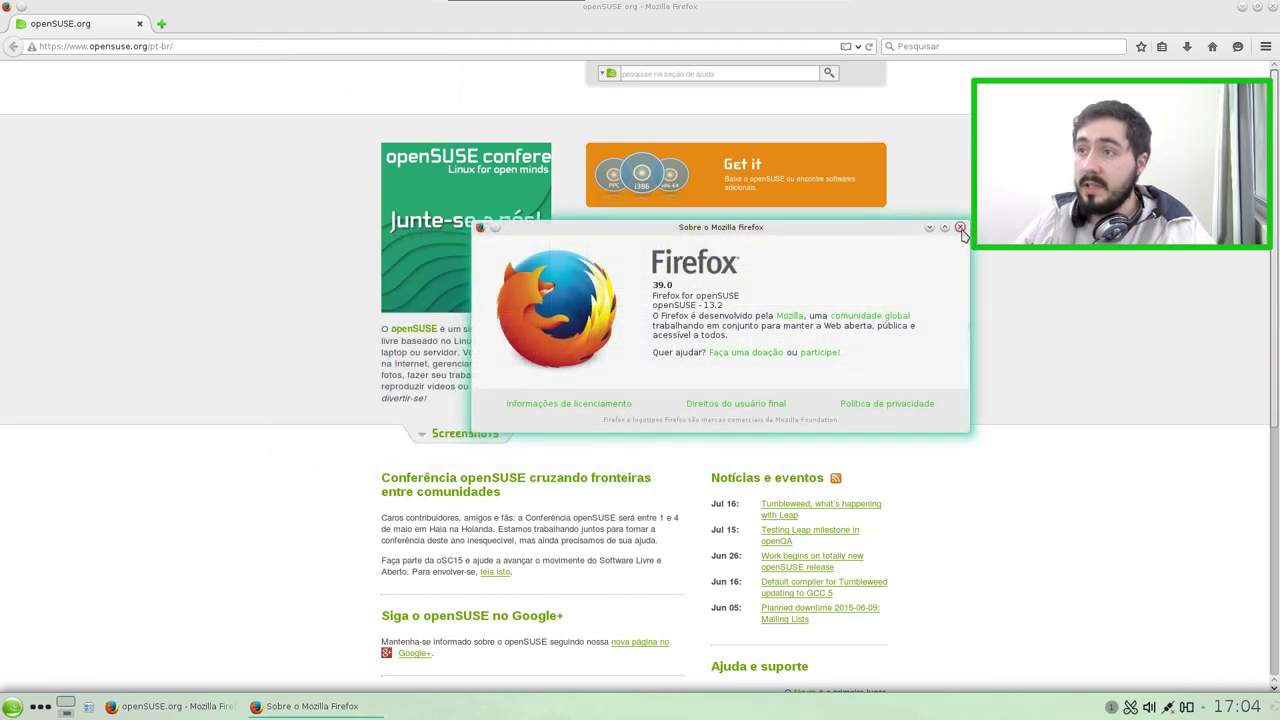
{"action": "left_click", "coordinate": [960, 229]}
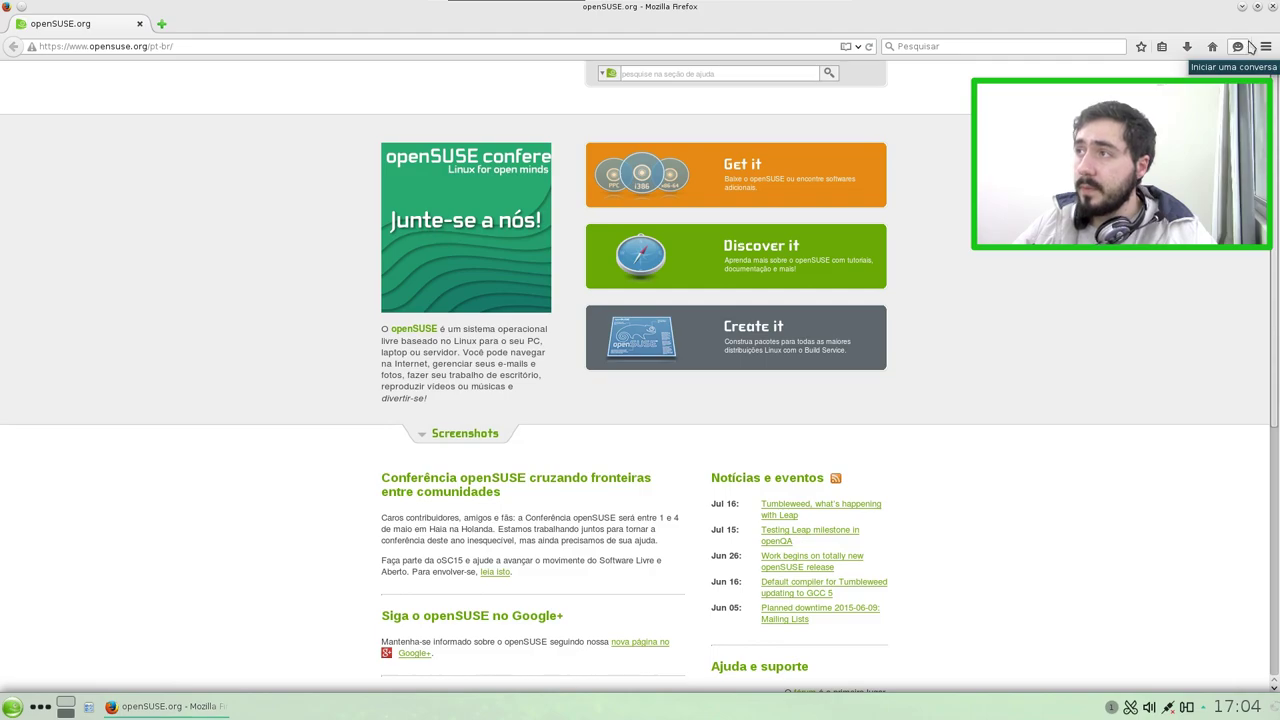
{"action": "left_click", "coordinate": [1273, 7]}
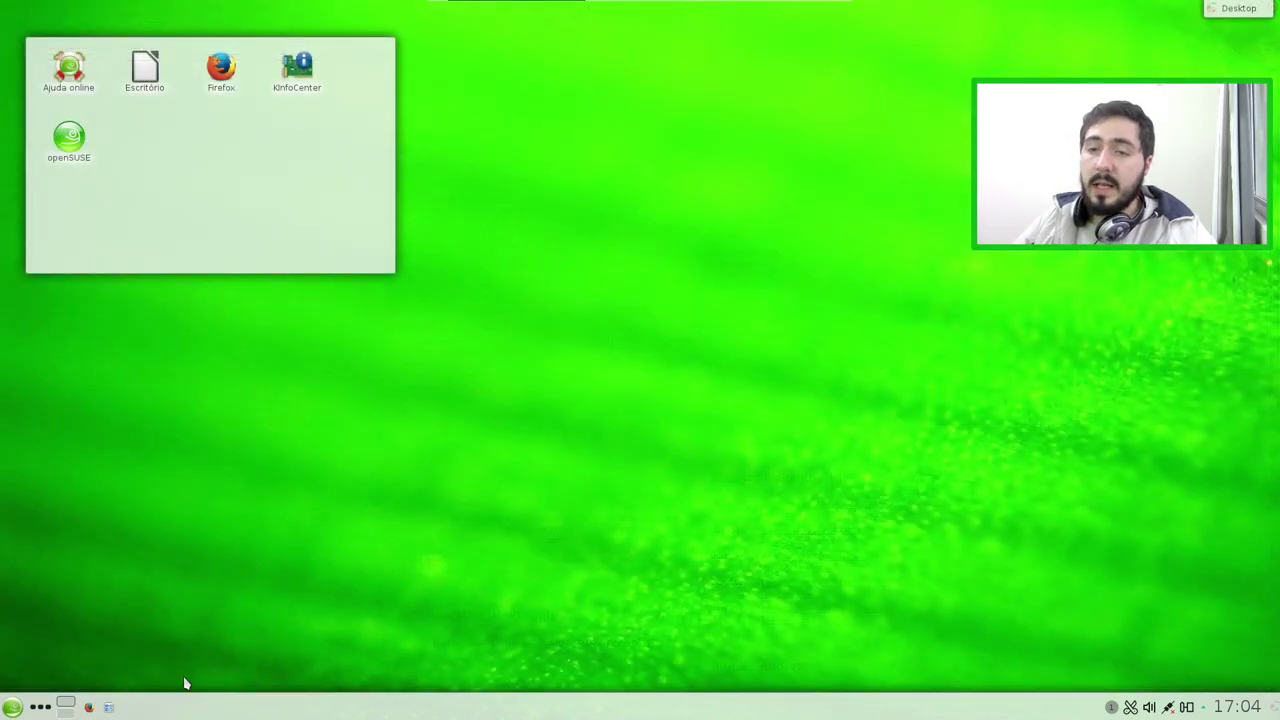
Open the Dolphin file manager, move its window towards the middle of the desktop and widen it to fit more folders per row
{"action": "left_click", "coordinate": [111, 708]}
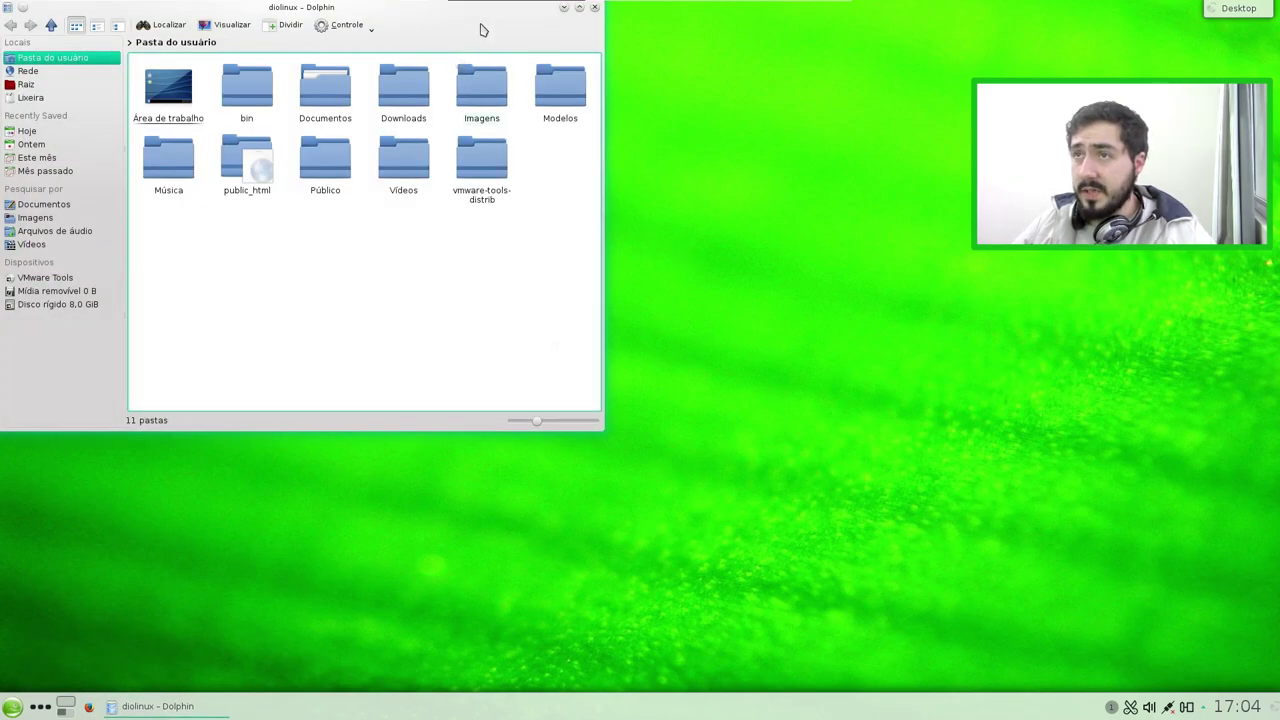
{"action": "left_click_drag", "start_coordinate": [508, 34], "coordinate": [848, 91]}
{"action": "left_click_drag", "start_coordinate": [942, 490], "coordinate": [1131, 492]}
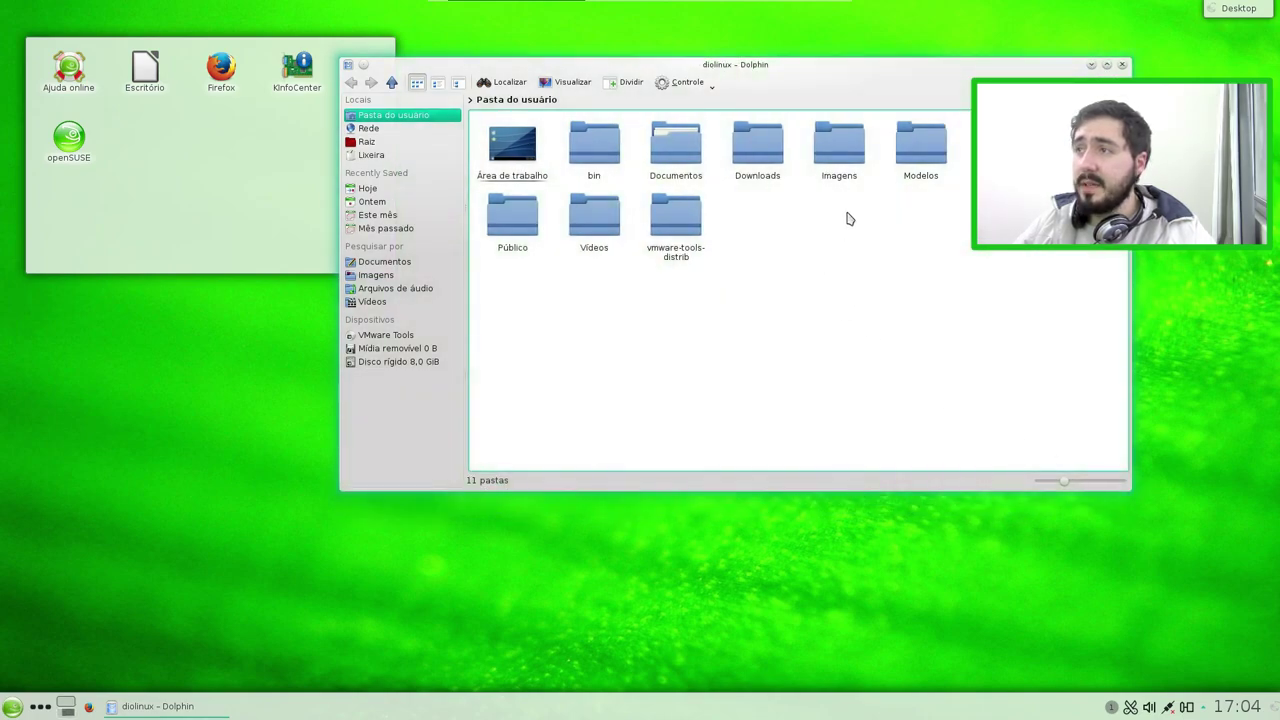
{"action": "left_click_drag", "start_coordinate": [977, 63], "coordinate": [848, 97]}
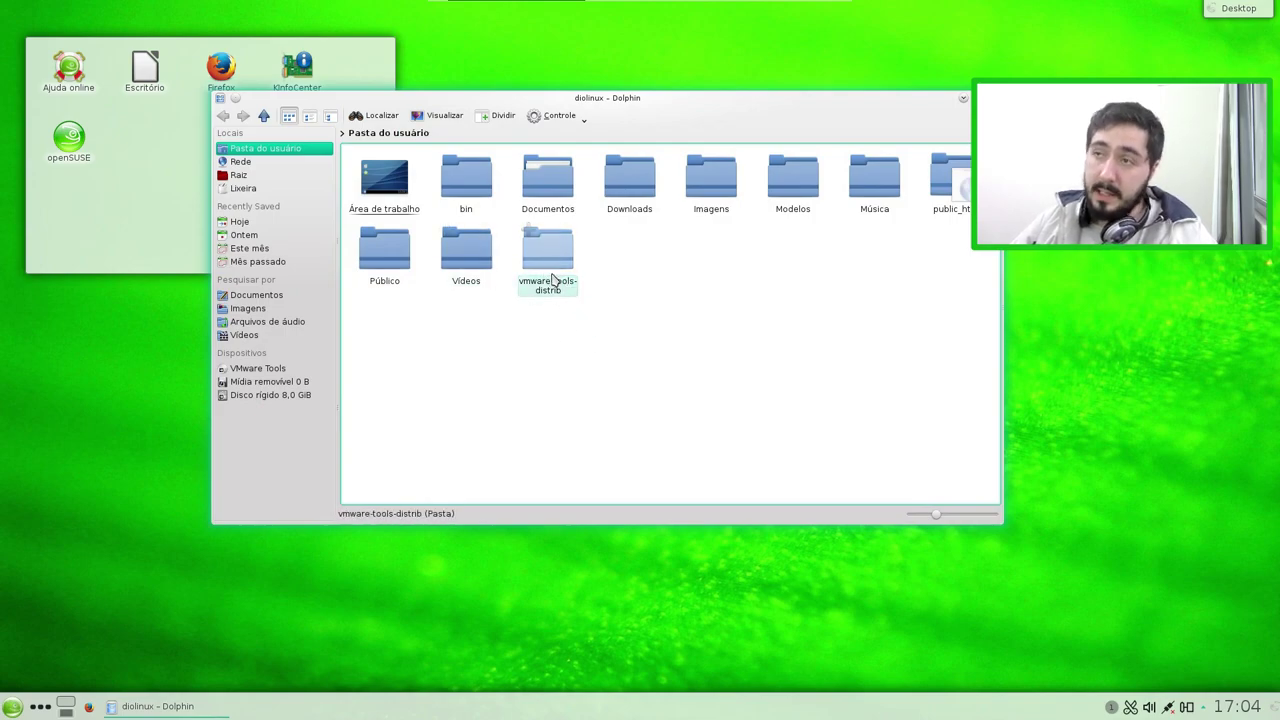
Look inside the vmware-tools-distrib, bin and public_html folders, returning to the home folder after each one
{"action": "left_click", "coordinate": [553, 280]}
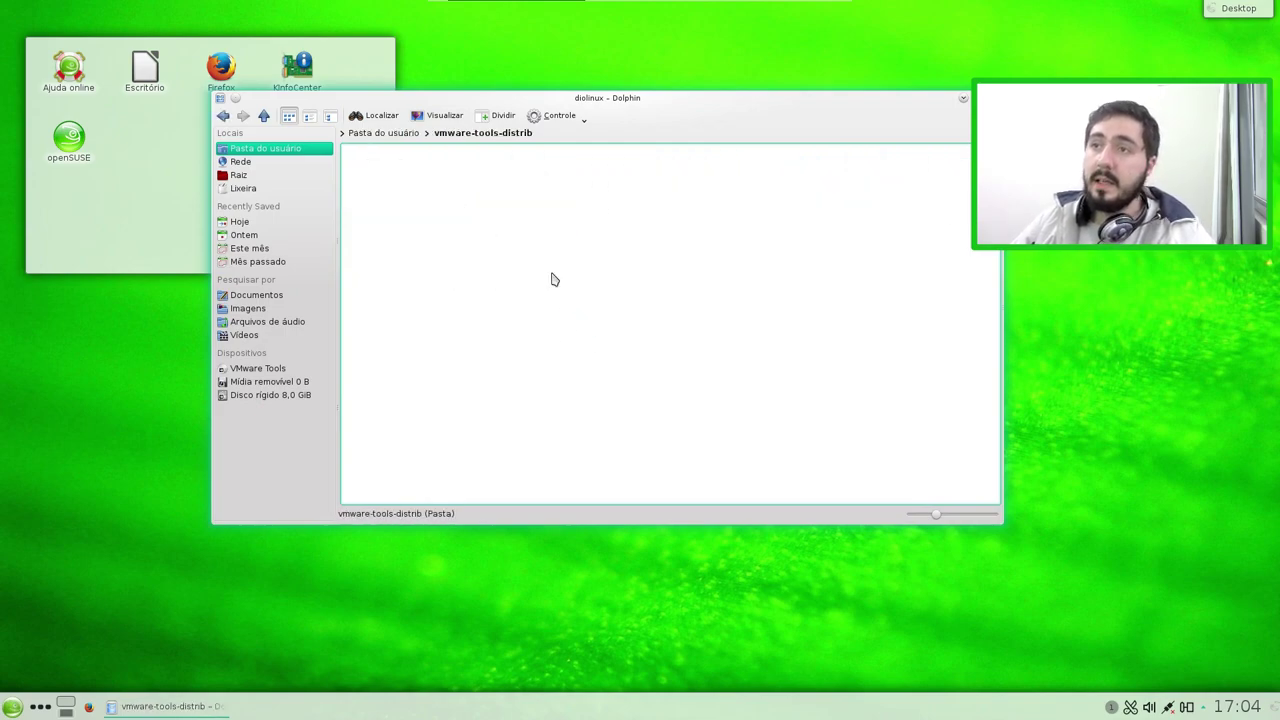
{"action": "left_click", "coordinate": [389, 133]}
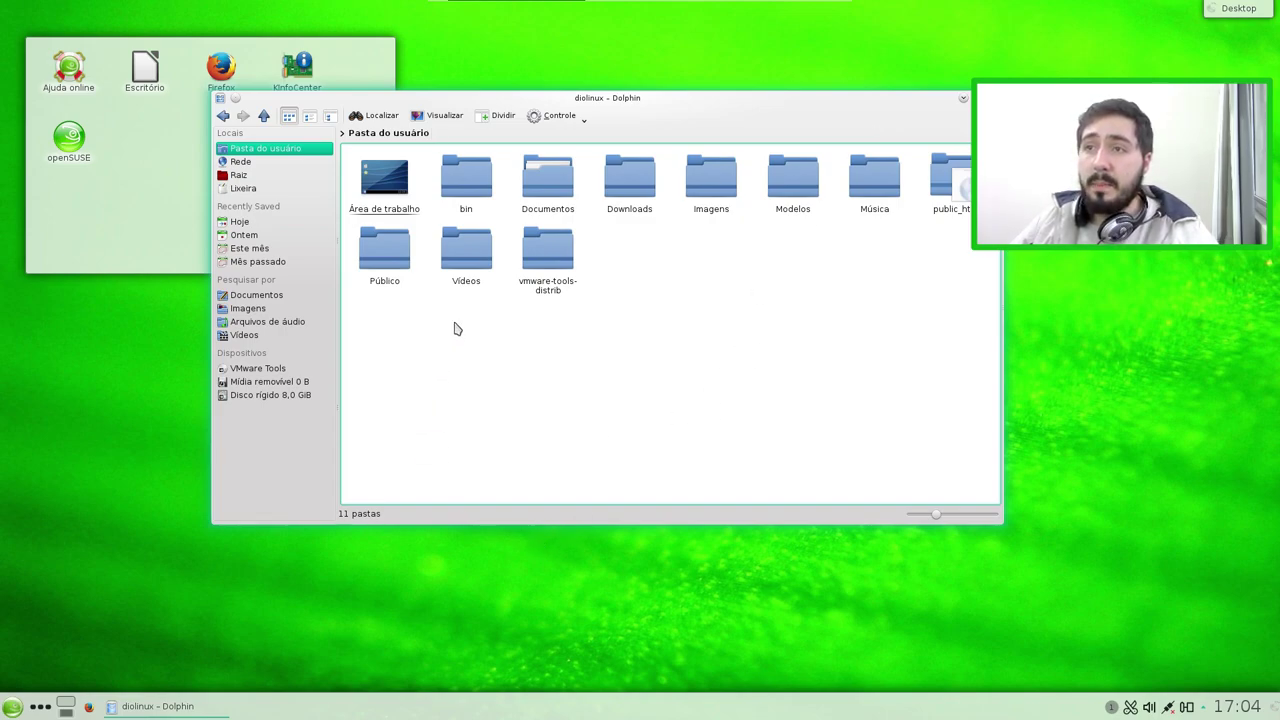
{"action": "left_click", "coordinate": [476, 197]}
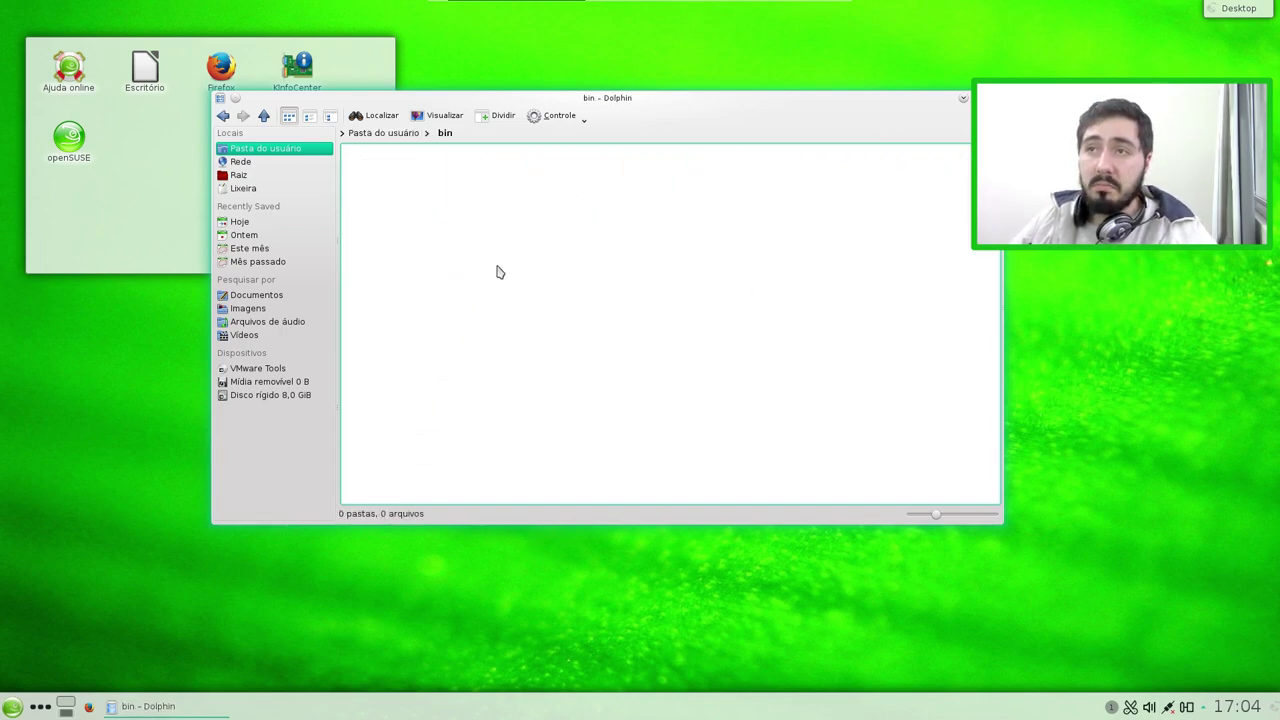
{"action": "left_click", "coordinate": [385, 134]}
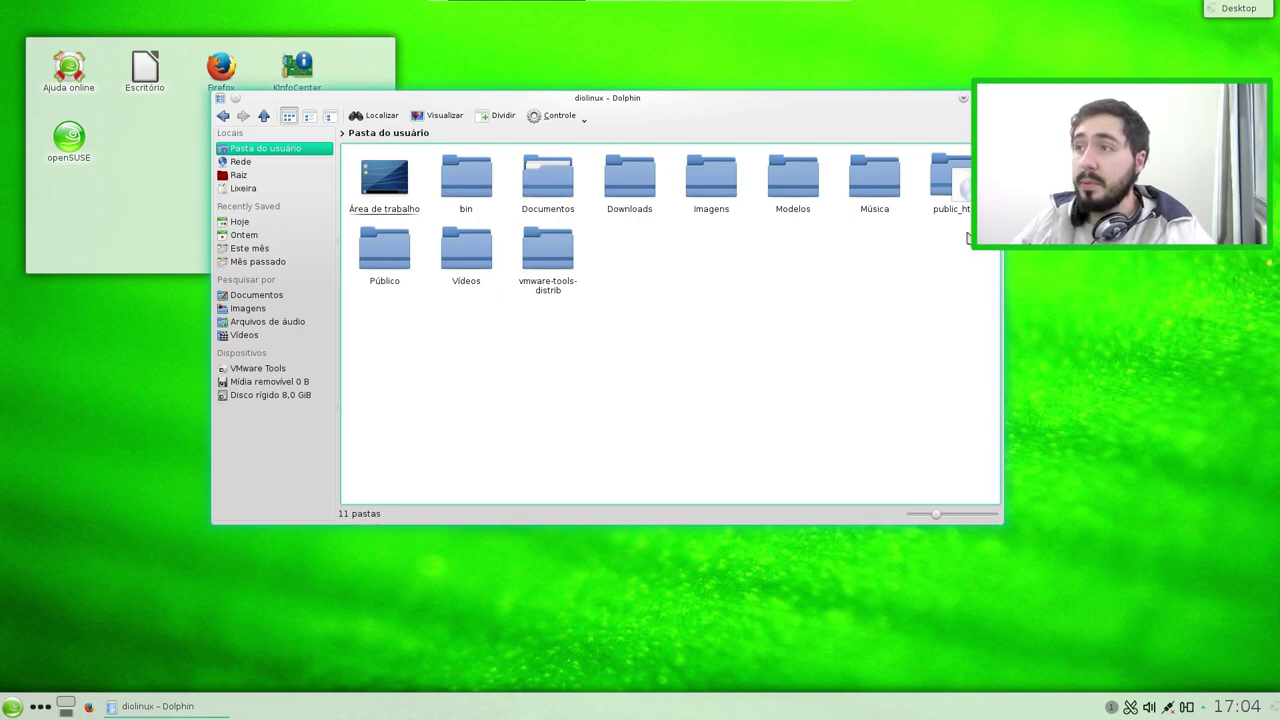
{"action": "left_click", "coordinate": [953, 200]}
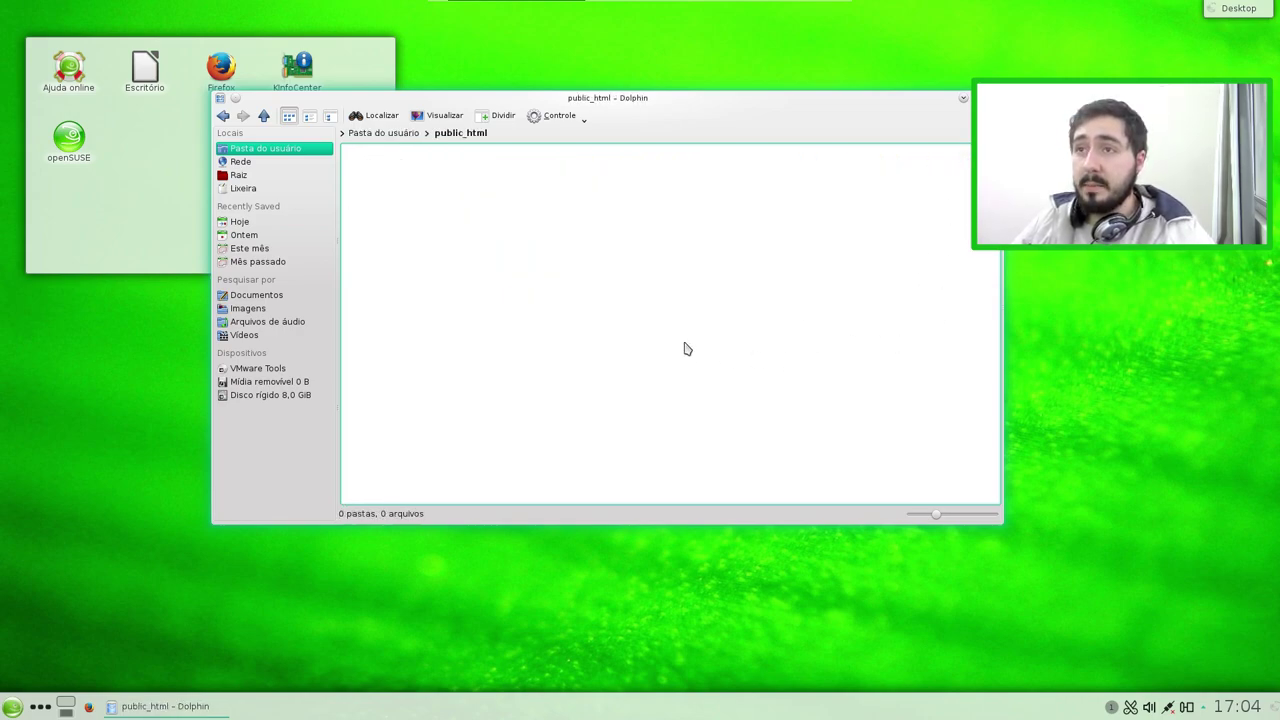
{"action": "left_click", "coordinate": [388, 140]}
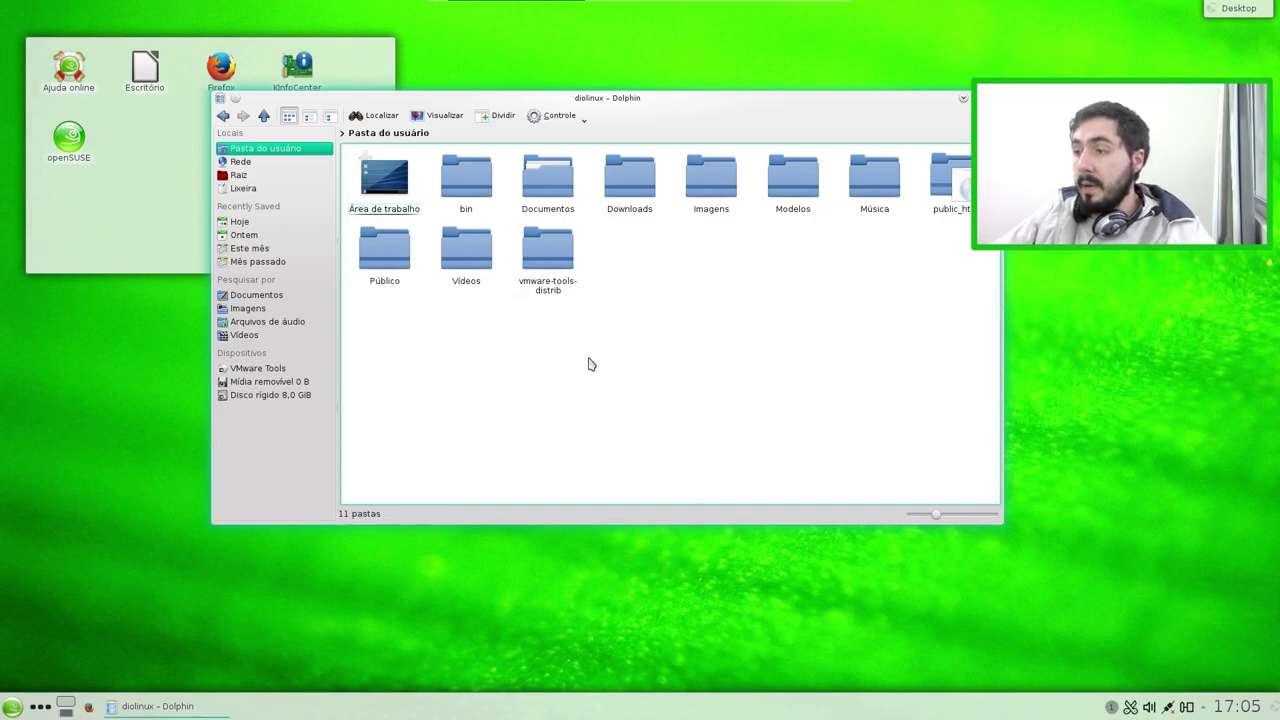
Minimize the file manager and show the preview of its window from its taskbar entry
{"action": "left_click", "coordinate": [963, 97]}
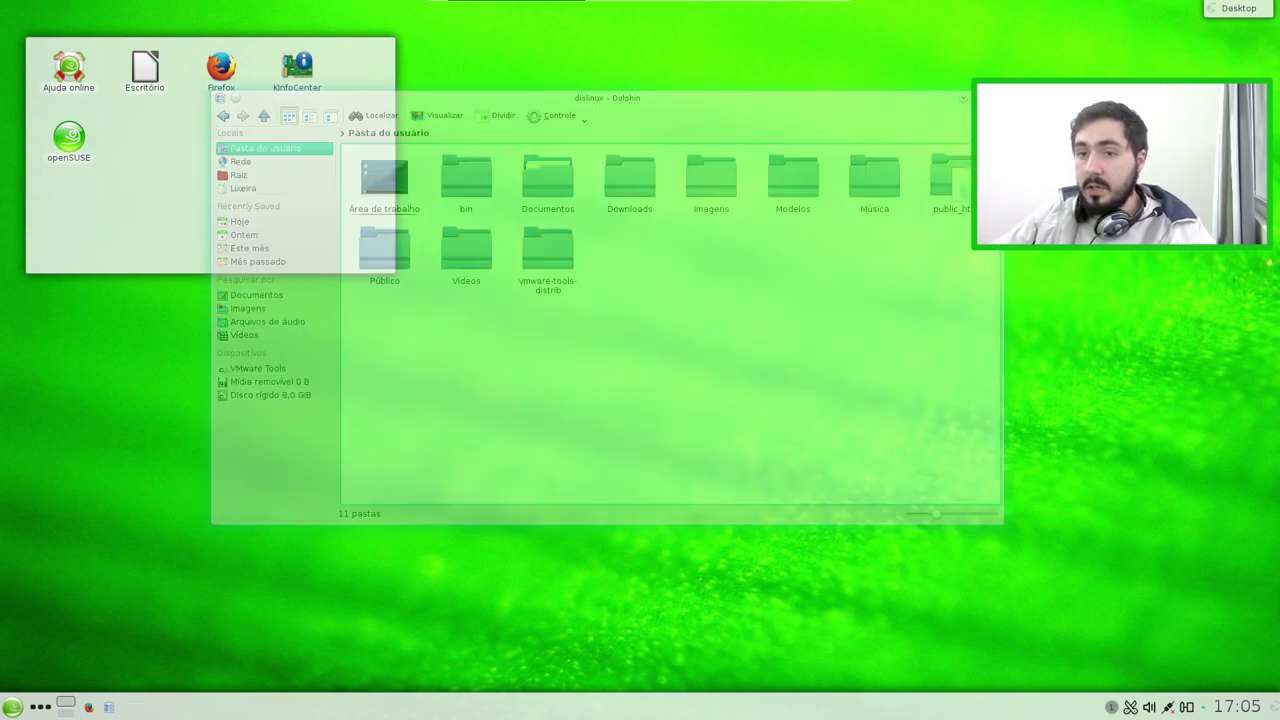
{"action": "left_click", "coordinate": [140, 706]}
{"action": "left_click", "coordinate": [175, 707]}
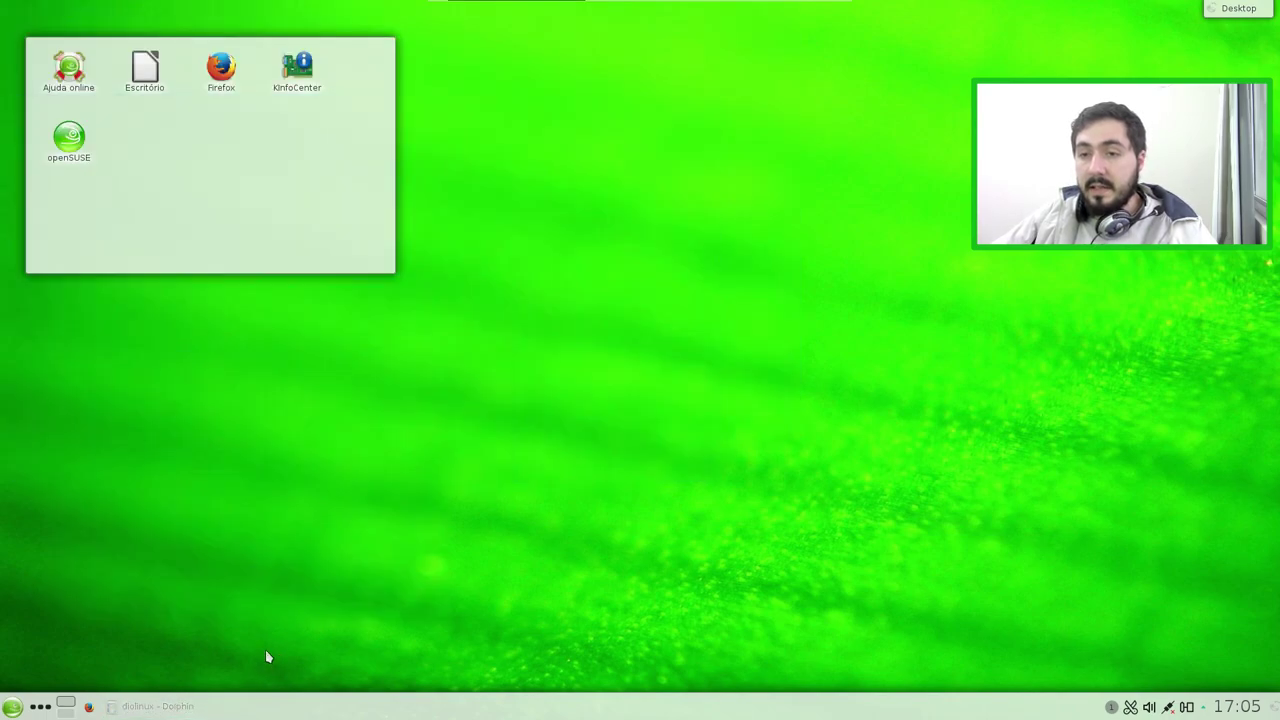
{"action": "mouse_move", "coordinate": [201, 706]}
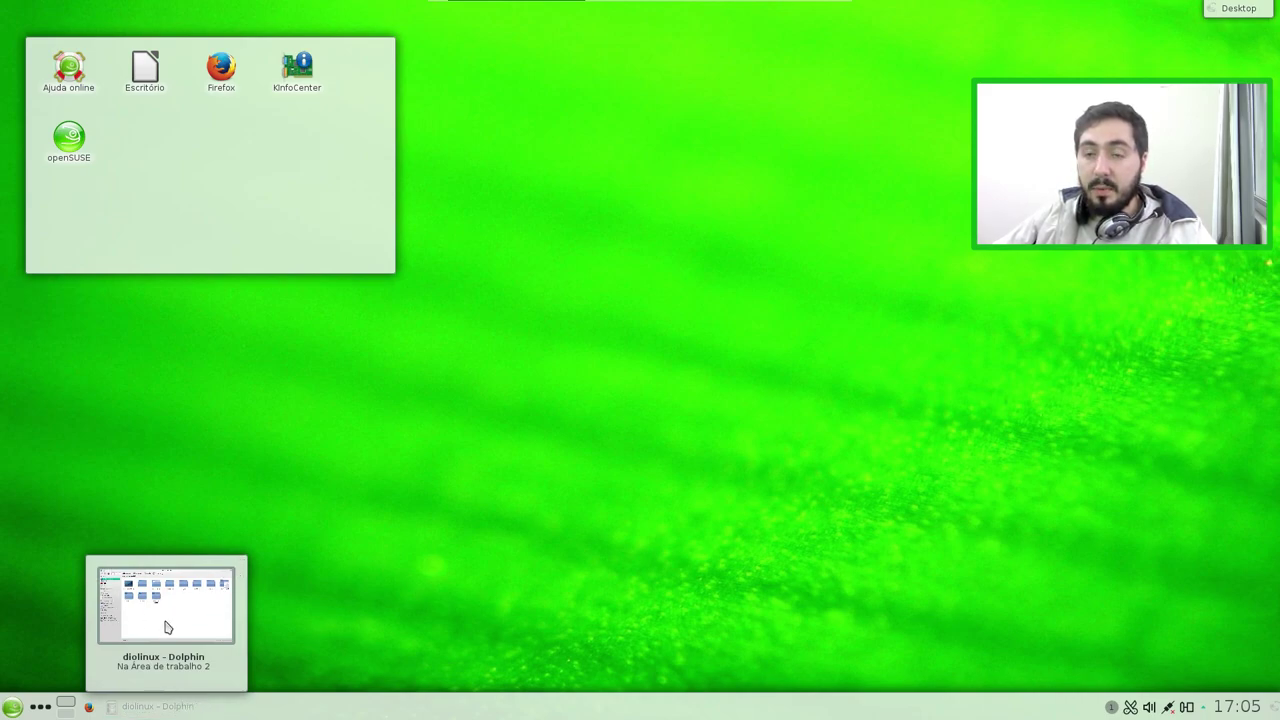
Examine the general and keyboard shortcut pages of the task manager settings, and close them without changes
{"action": "right_click", "coordinate": [174, 706]}
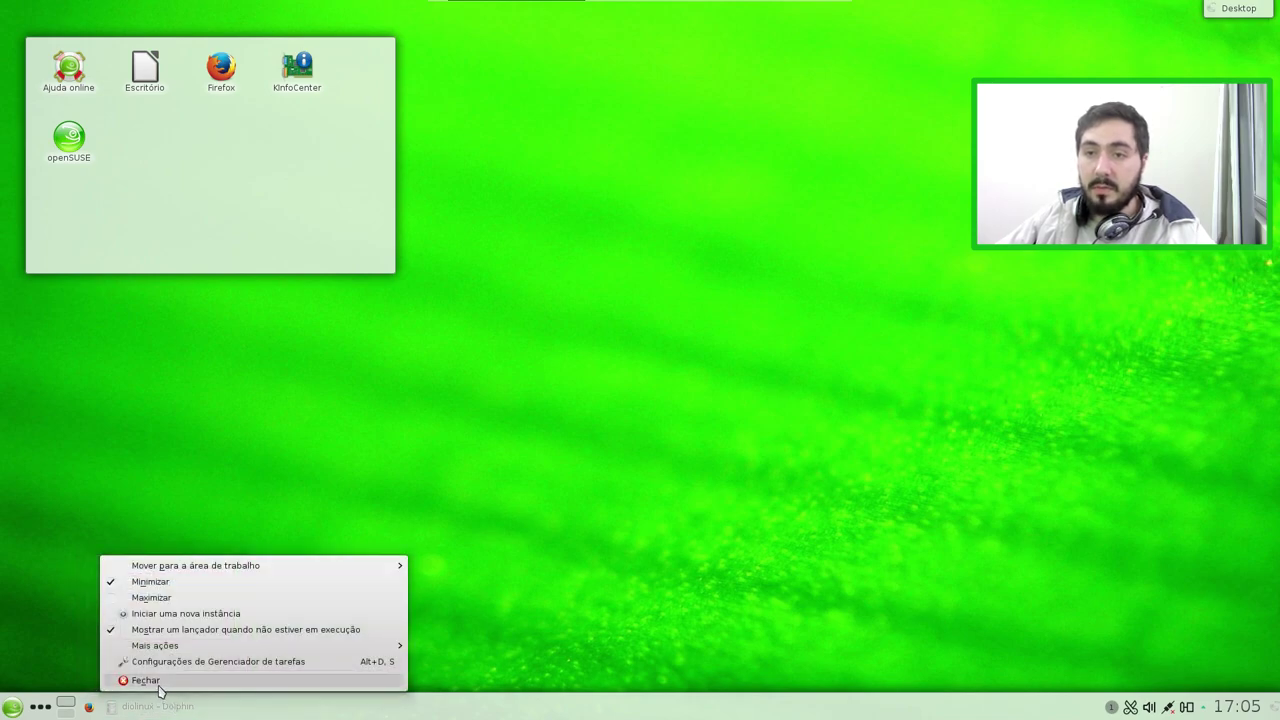
{"action": "left_click", "coordinate": [229, 661]}
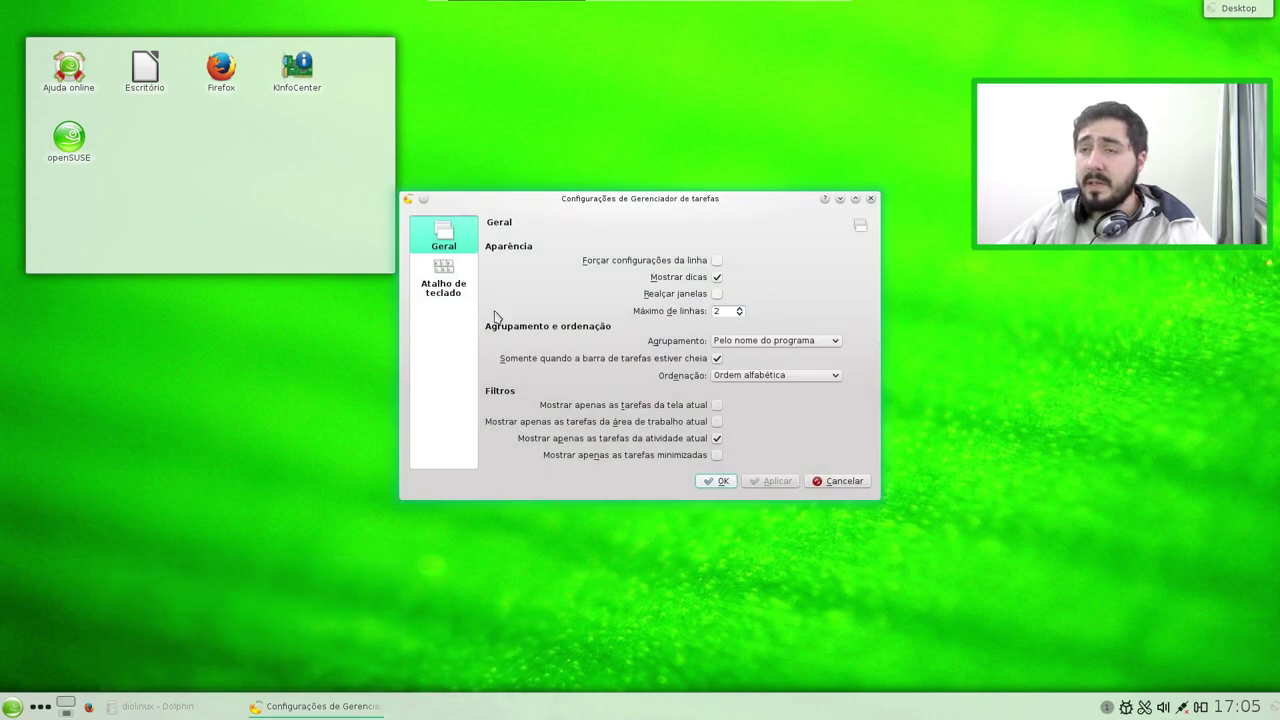
{"action": "left_click", "coordinate": [465, 295]}
{"action": "left_click", "coordinate": [448, 245]}
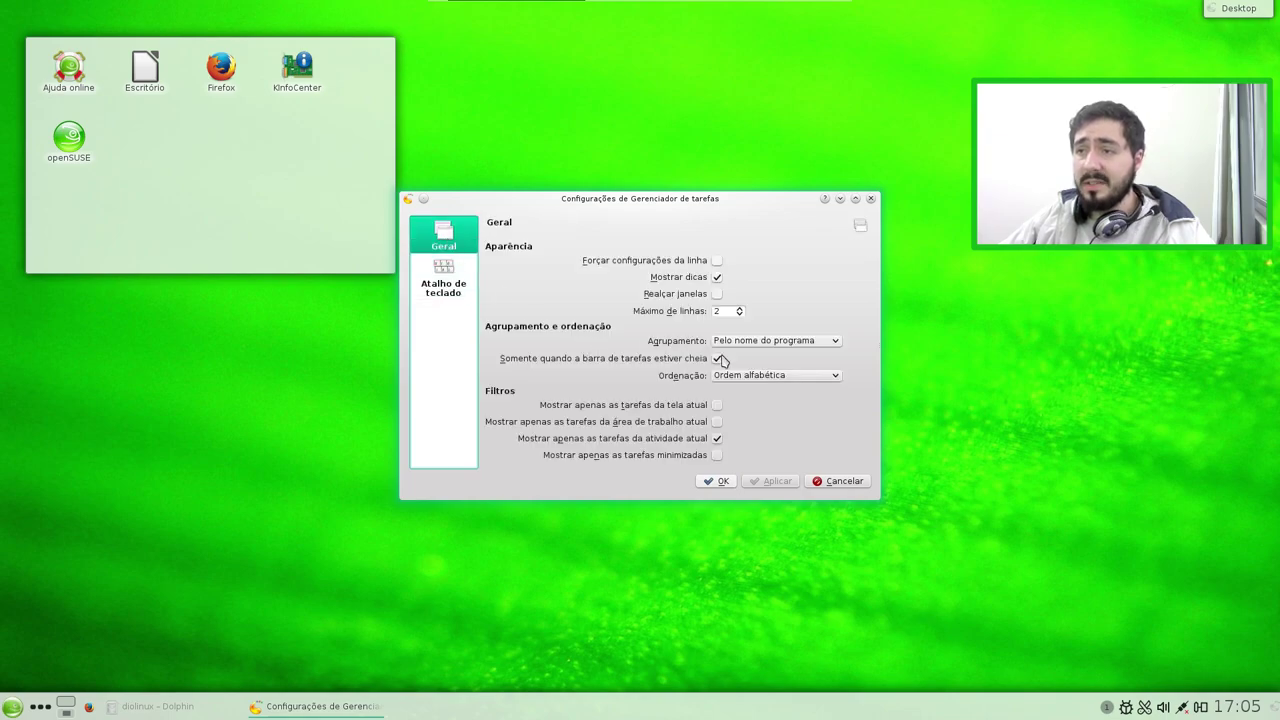
{"action": "left_click", "coordinate": [870, 199]}
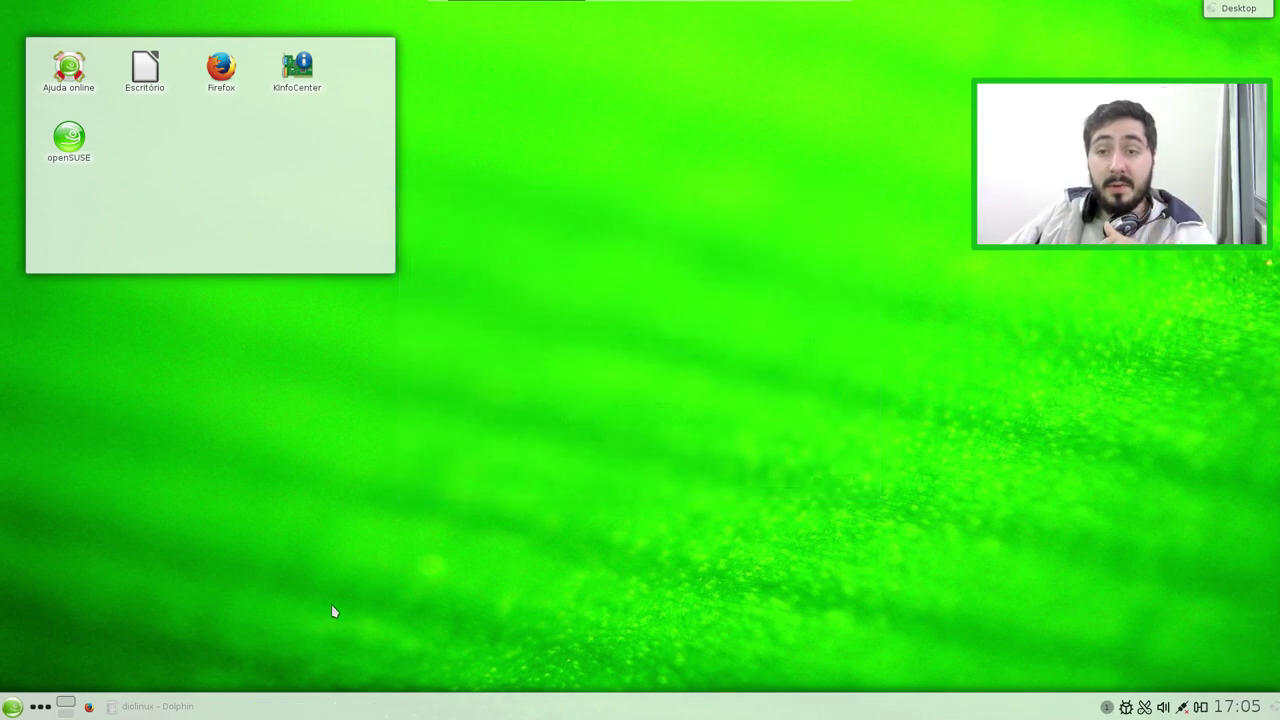
Restore the minimized file manager, move its window towards the middle of the desktop and quit it
{"action": "left_click", "coordinate": [202, 711]}
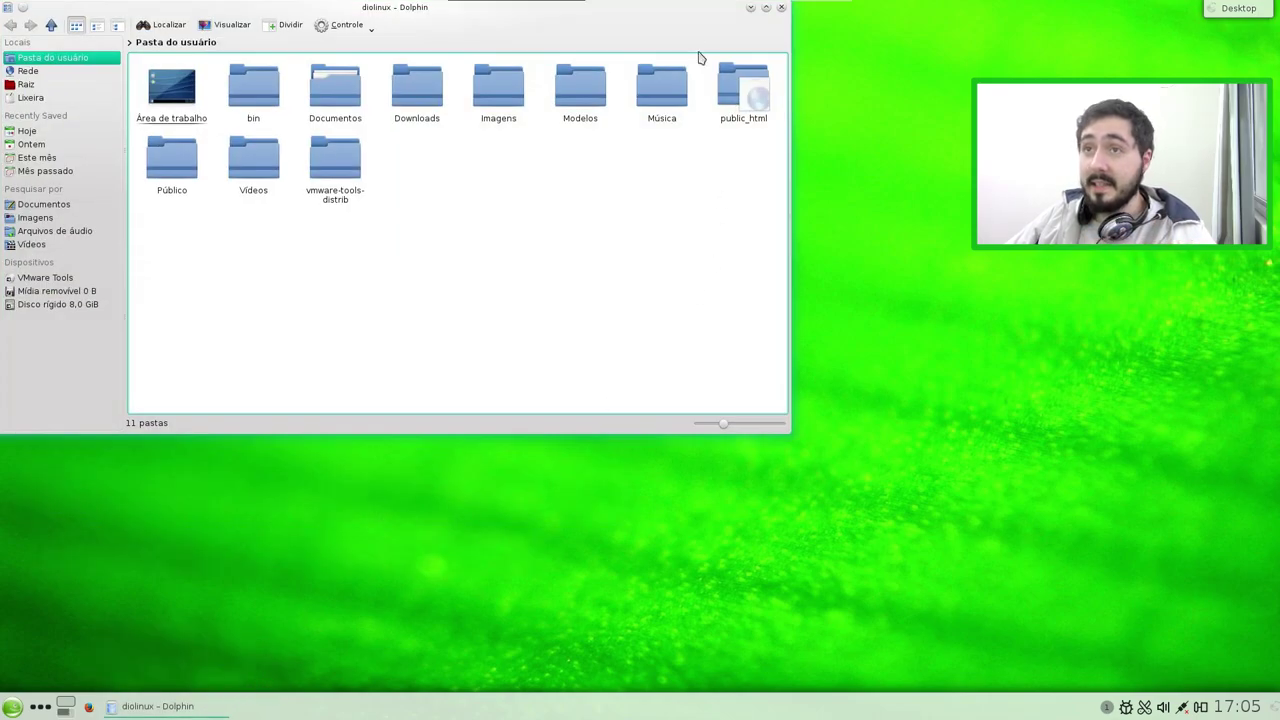
{"action": "left_click_drag", "start_coordinate": [711, 51], "coordinate": [947, 124]}
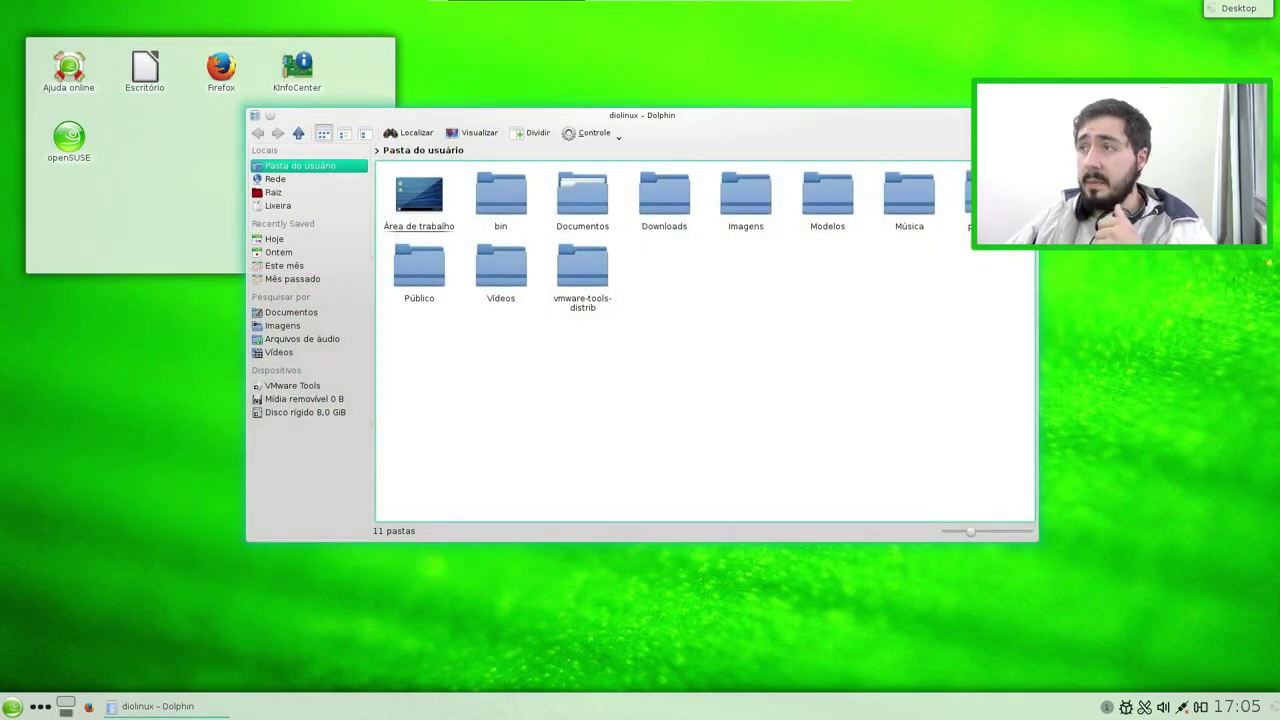
{"action": "key", "text": "ctrl+q"}
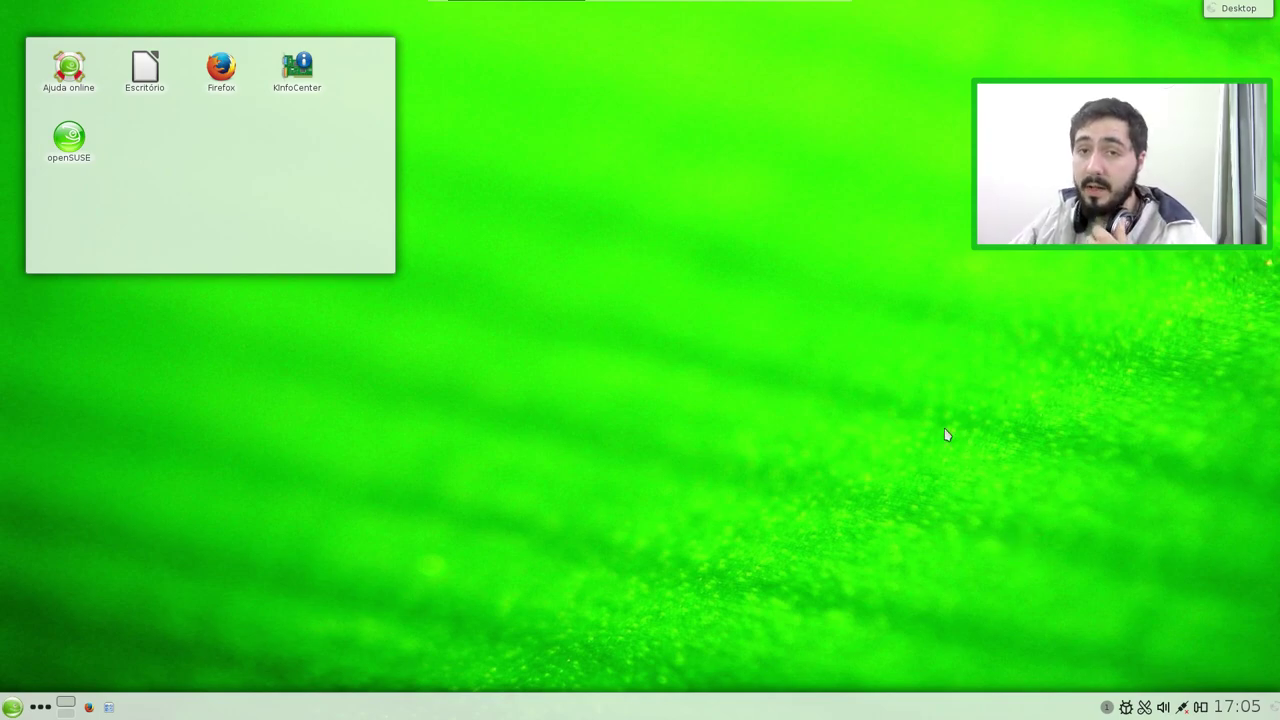
Check the system notifications and dismiss them, and open the list of available openSUSE updates
{"action": "left_click", "coordinate": [1109, 708]}
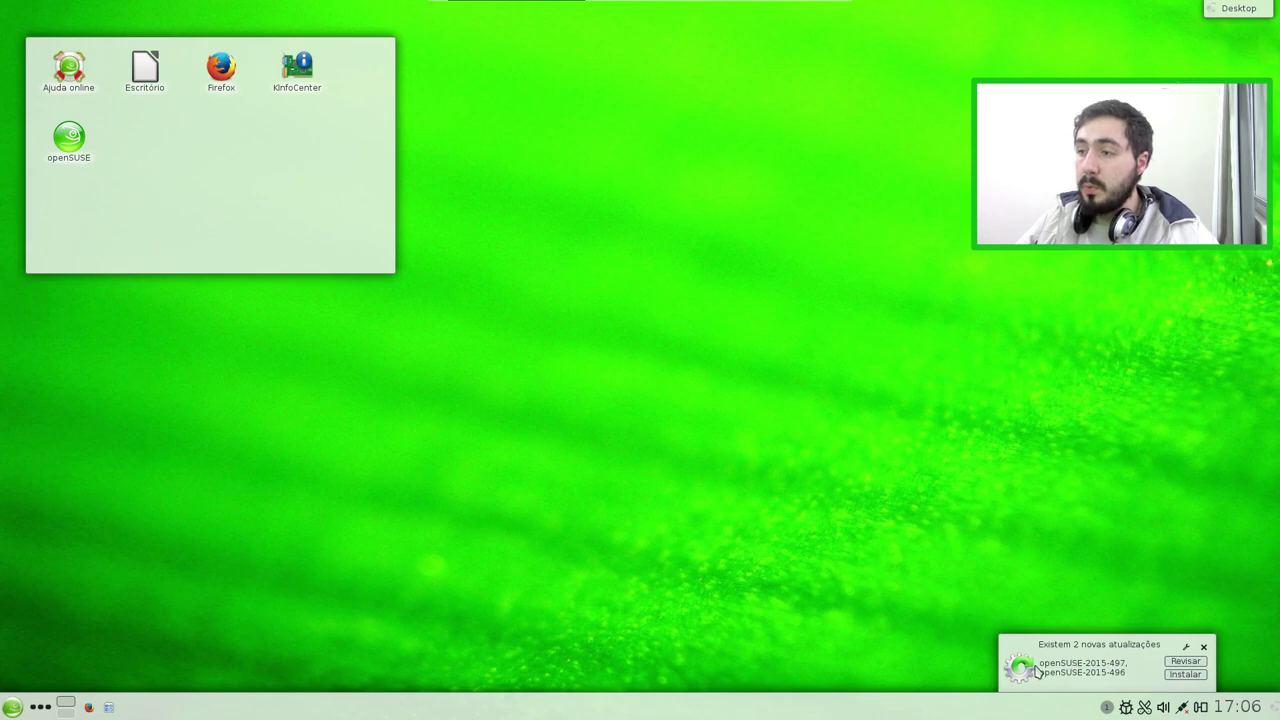
{"action": "left_click", "coordinate": [1066, 589]}
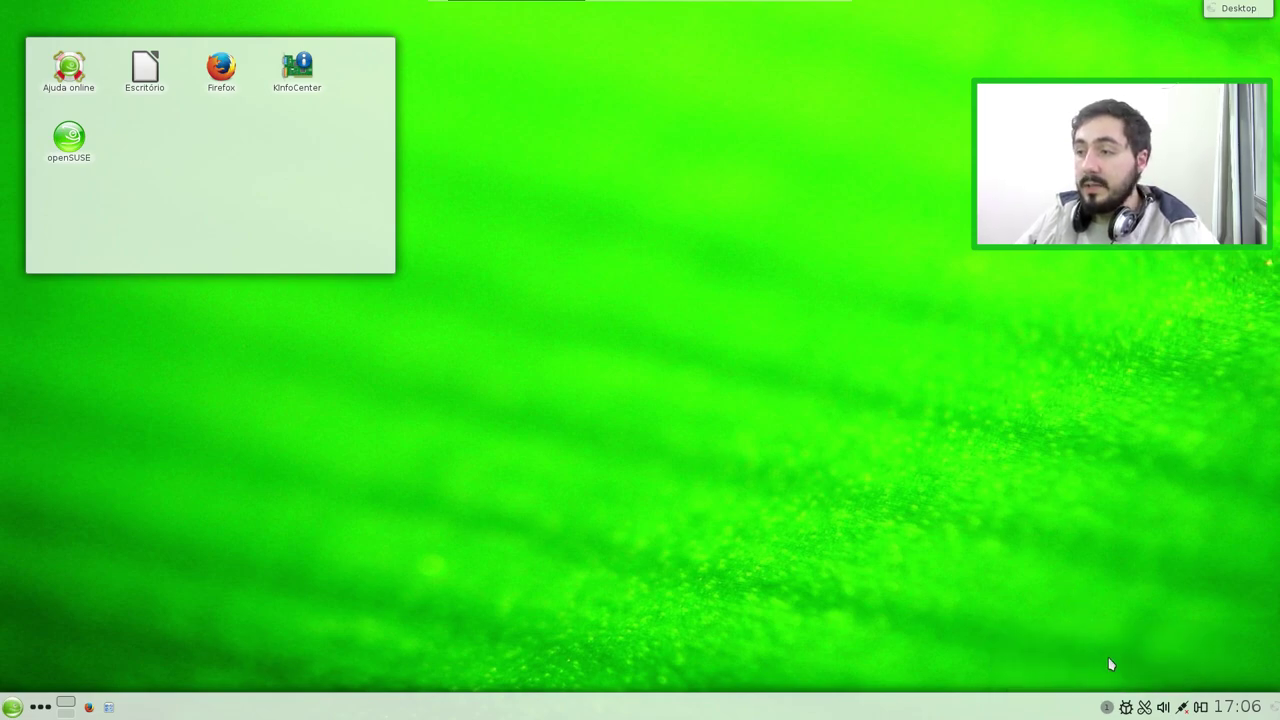
{"action": "left_click", "coordinate": [1127, 708]}
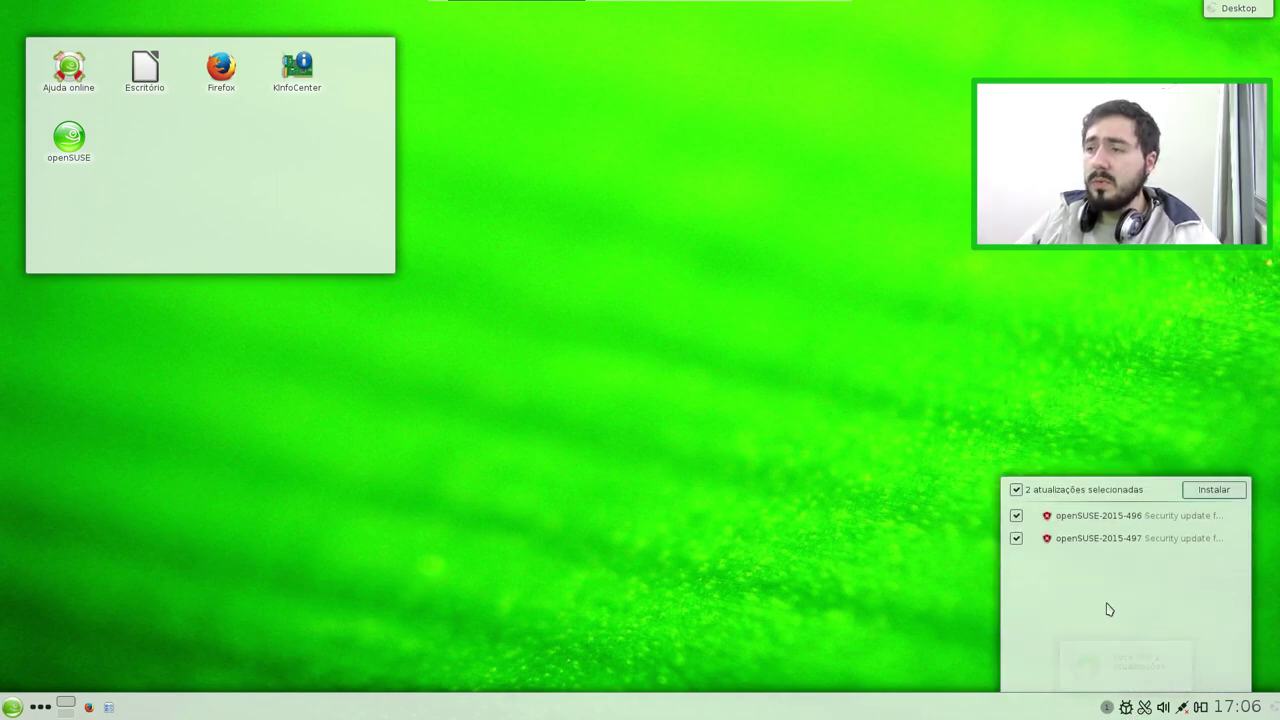
Expand and collapse the details of update openSUSE-2015-496, and view the Klipper clipboard history
{"action": "left_click", "coordinate": [1236, 516]}
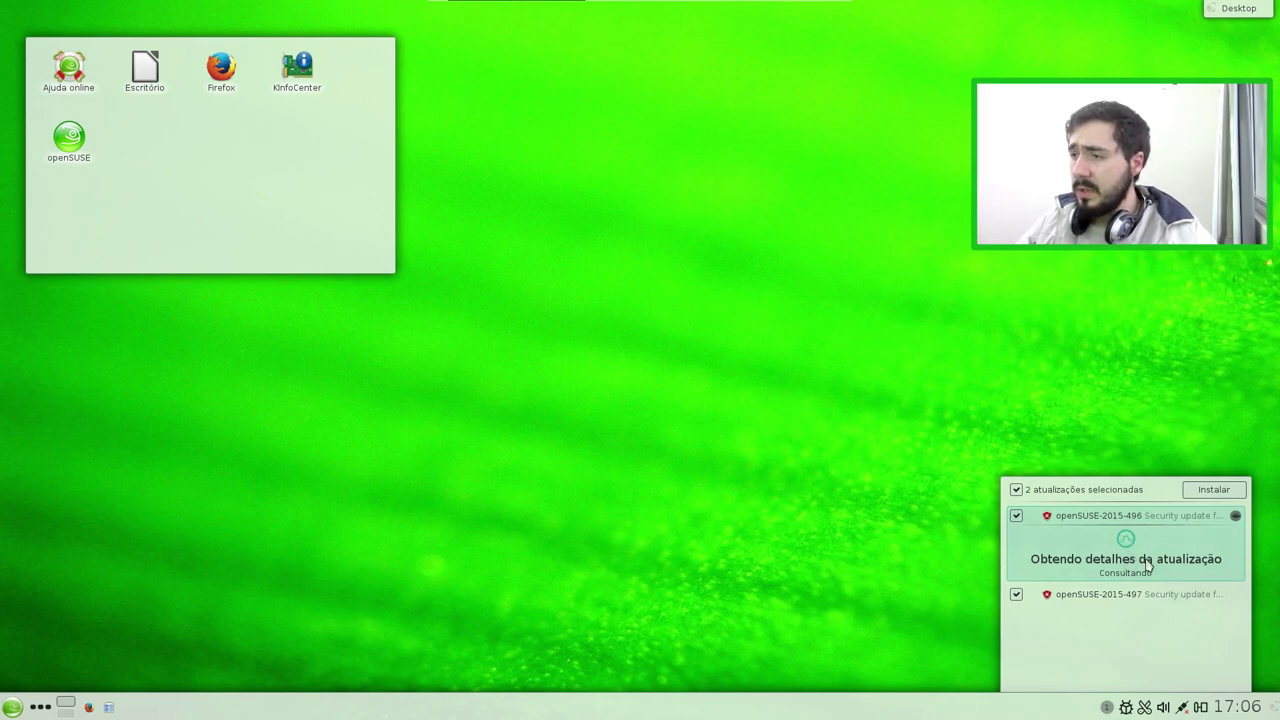
{"action": "left_click", "coordinate": [1236, 521]}
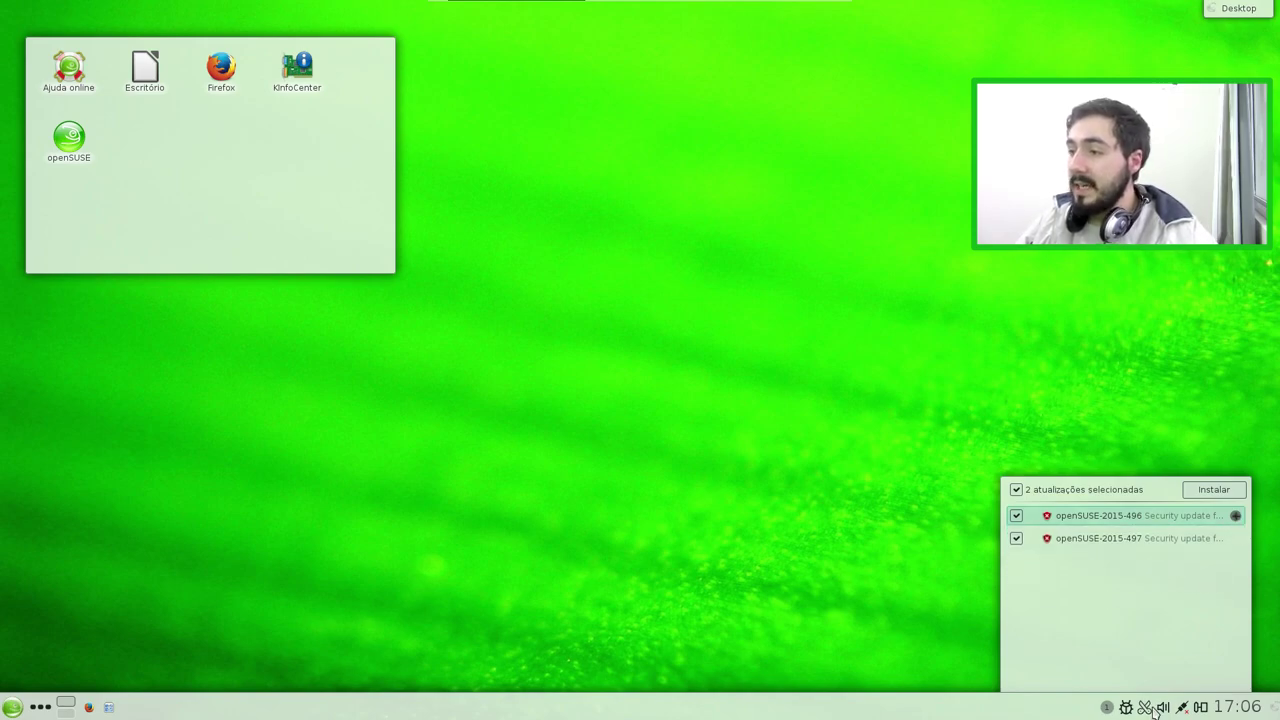
{"action": "left_click", "coordinate": [1146, 709]}
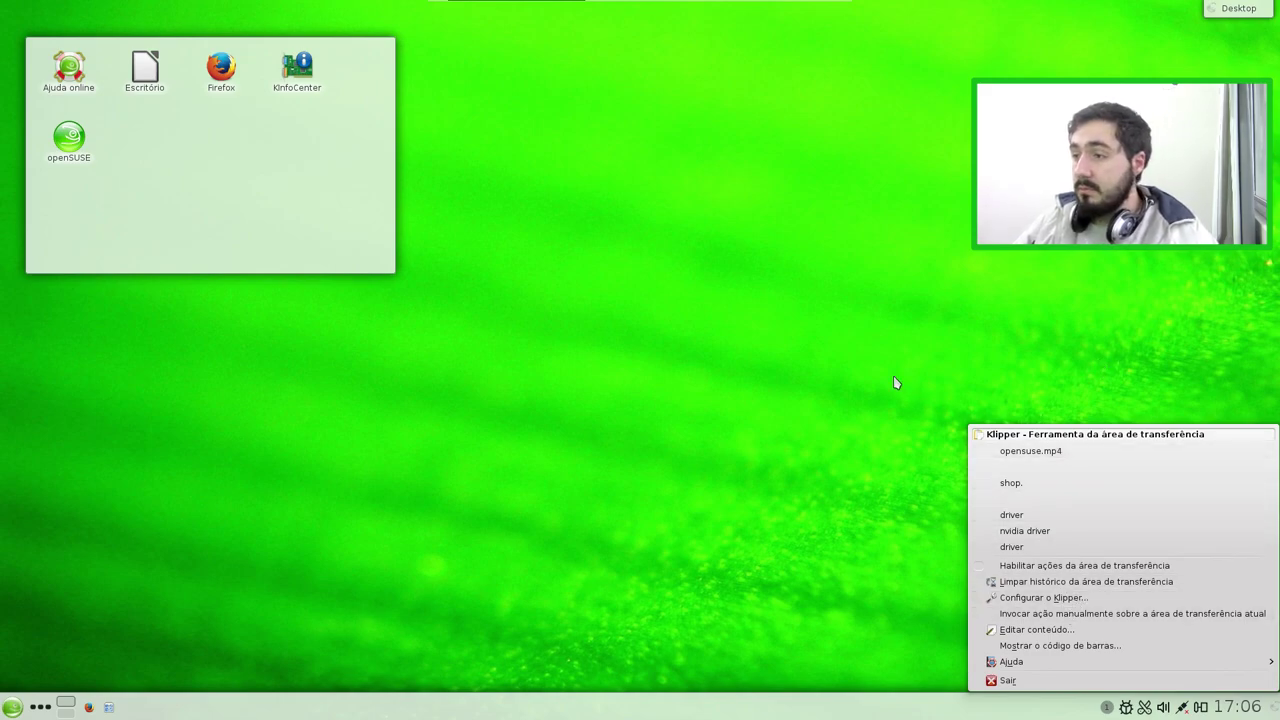
{"action": "left_click", "coordinate": [1035, 356]}
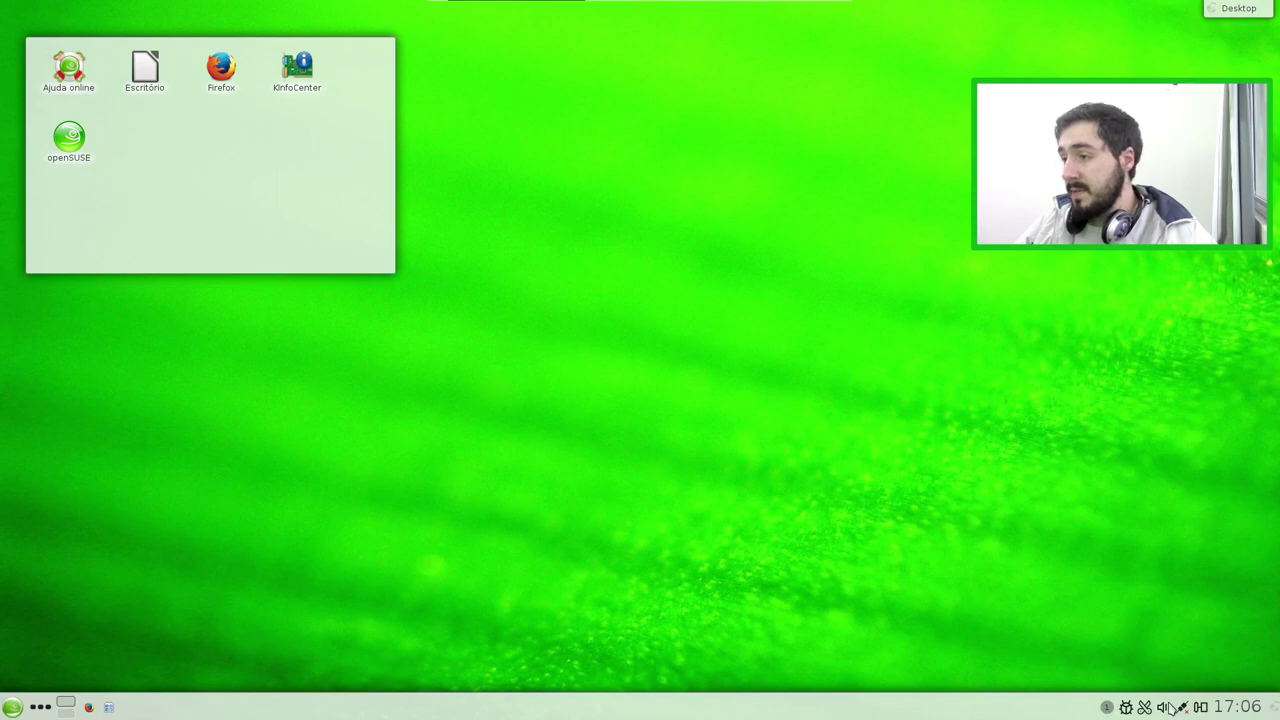
Show the volume sliders of the sound devices and close them without changing the levels
{"action": "left_click", "coordinate": [1165, 708]}
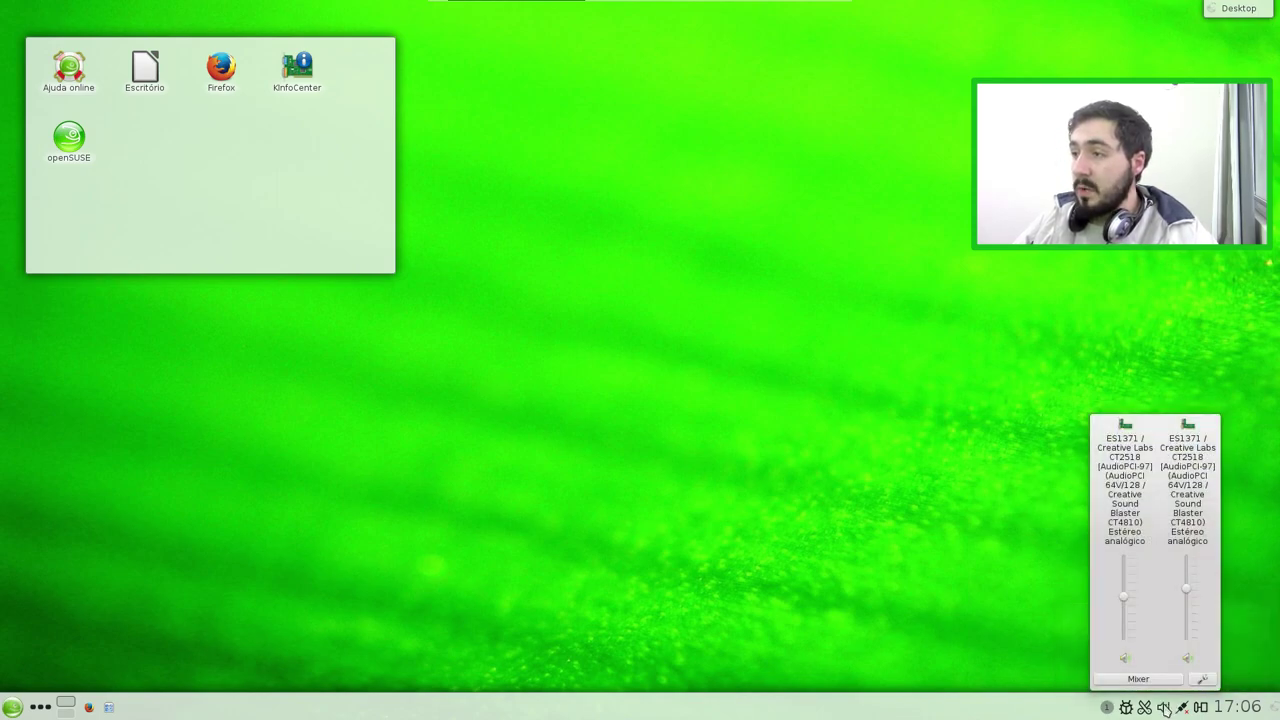
{"action": "left_click", "coordinate": [990, 613]}
{"action": "left_click", "coordinate": [1163, 708]}
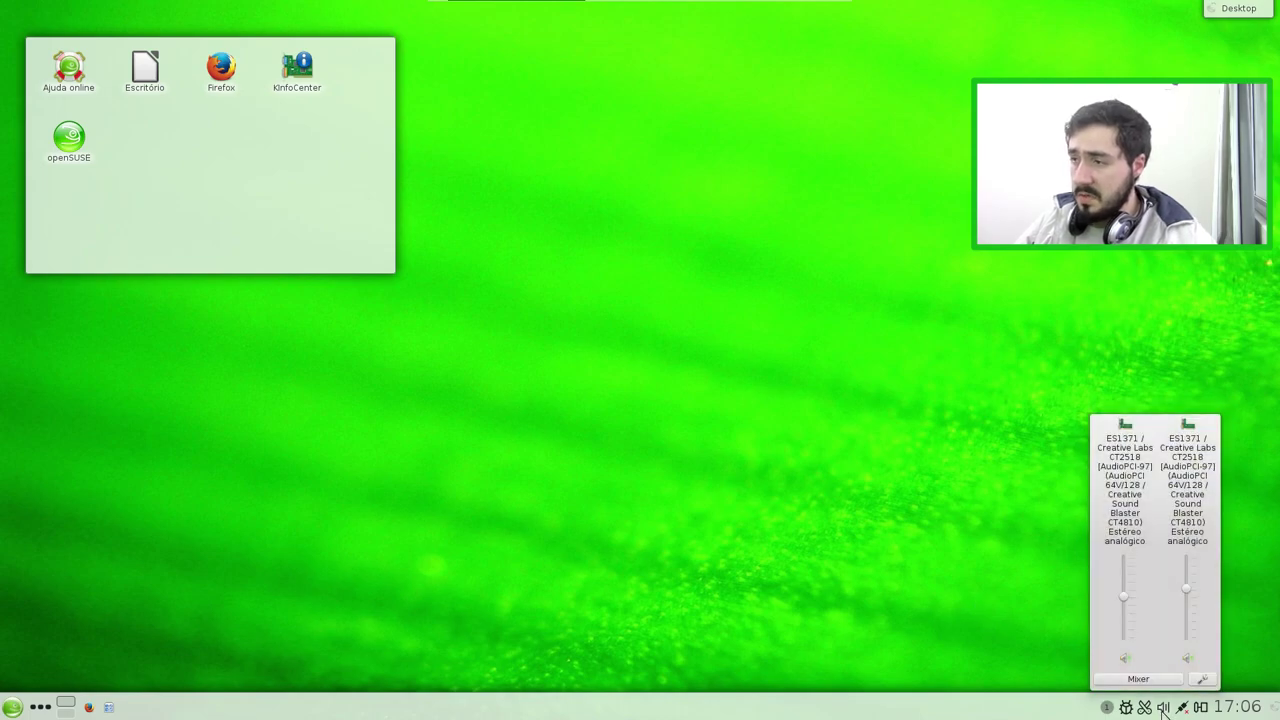
{"action": "left_click", "coordinate": [1035, 632]}
{"action": "left_click", "coordinate": [1164, 708]}
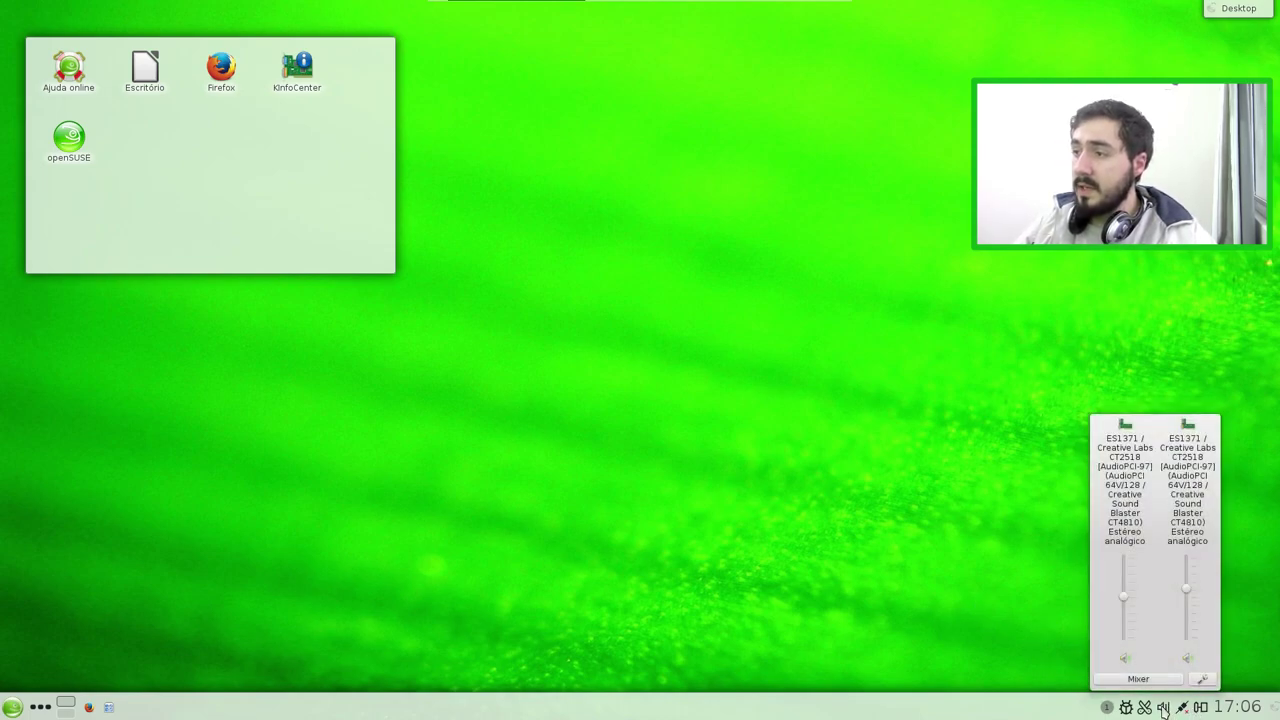
{"action": "left_click", "coordinate": [1163, 708]}
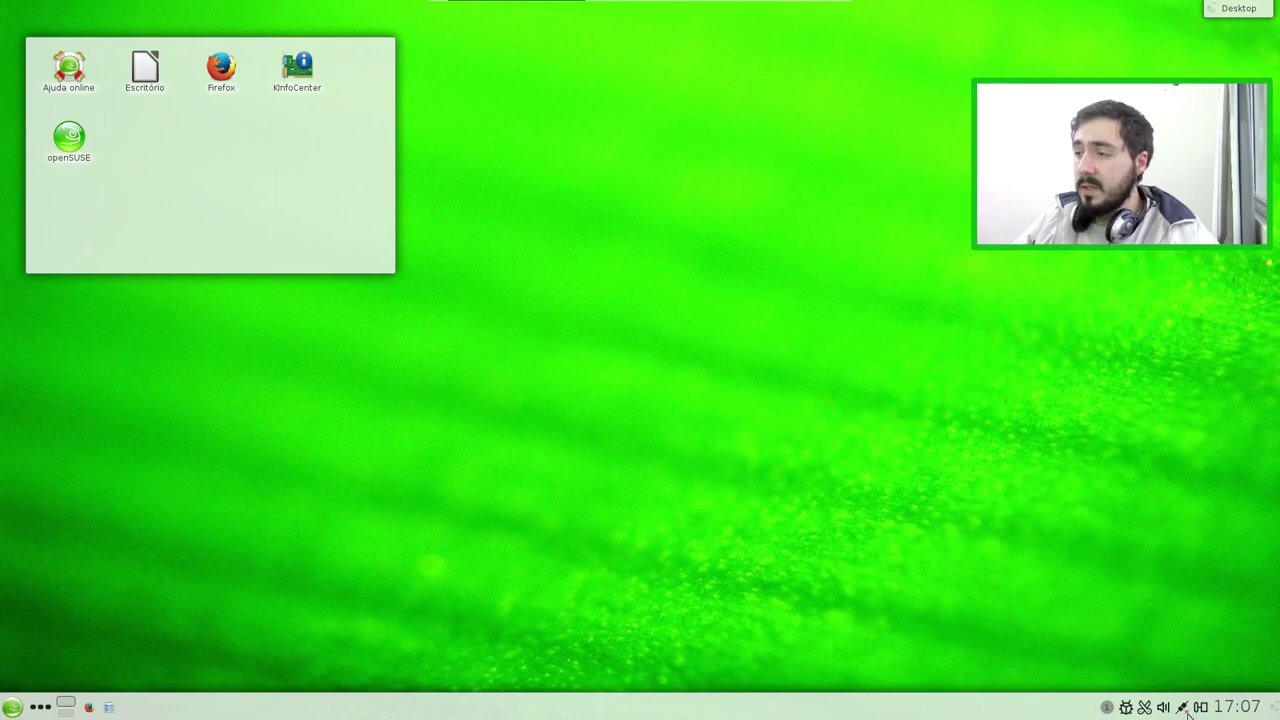
Open the network connections popup, switch airplane mode on and off again, and close the popup
{"action": "left_click", "coordinate": [1184, 708]}
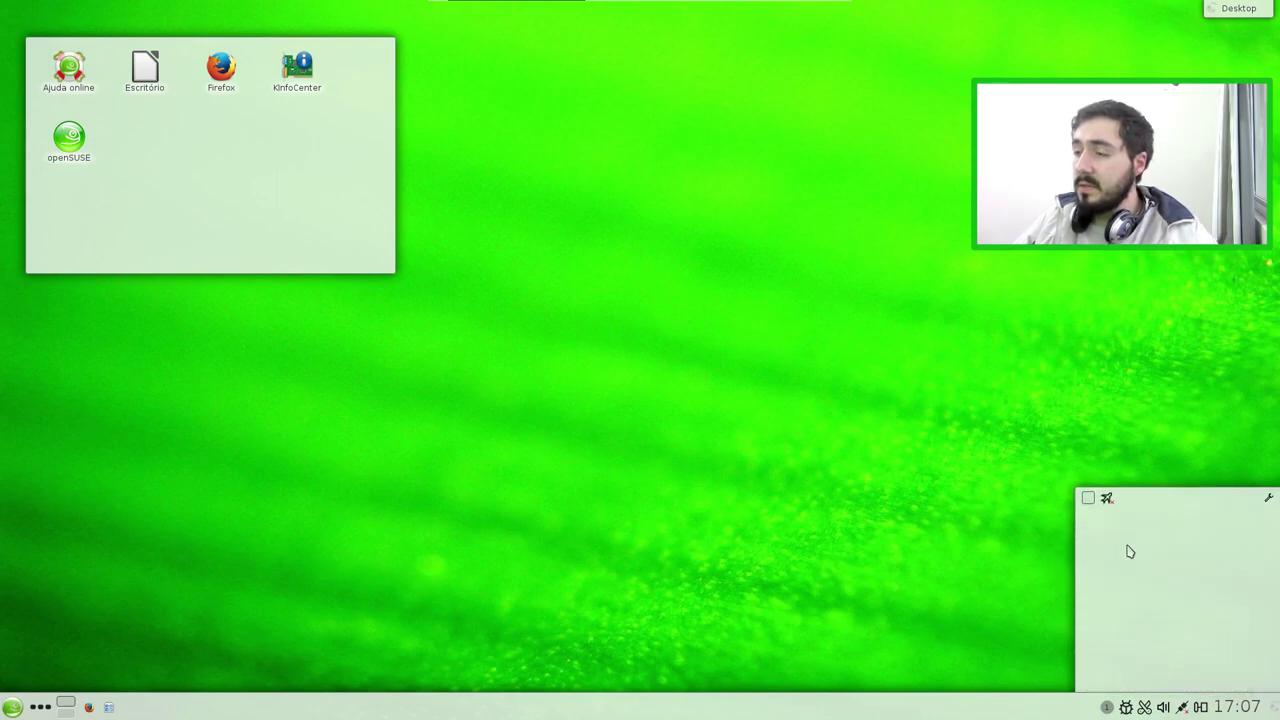
{"action": "left_click", "coordinate": [1088, 499]}
{"action": "left_click", "coordinate": [1088, 499]}
{"action": "left_click", "coordinate": [1184, 709]}
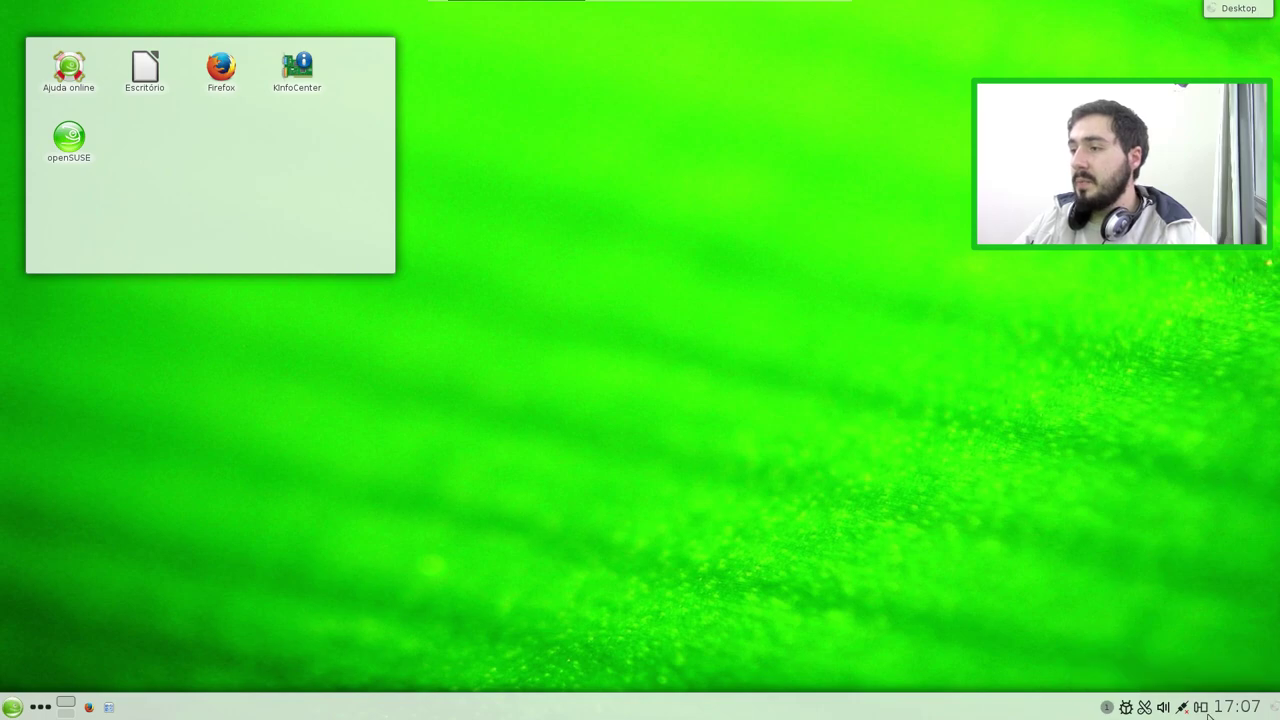
View the available removable devices, and browse the clock's calendar one month forward and back
{"action": "left_click", "coordinate": [1200, 709]}
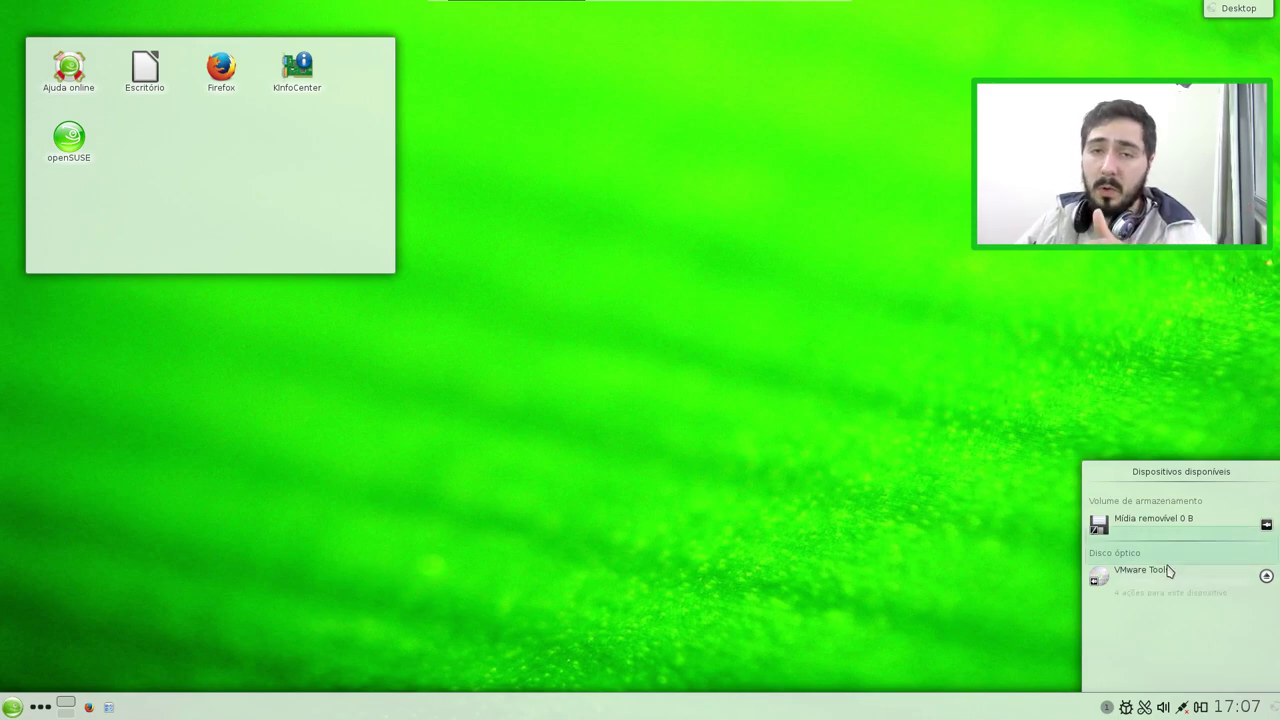
{"action": "left_click", "coordinate": [1171, 530]}
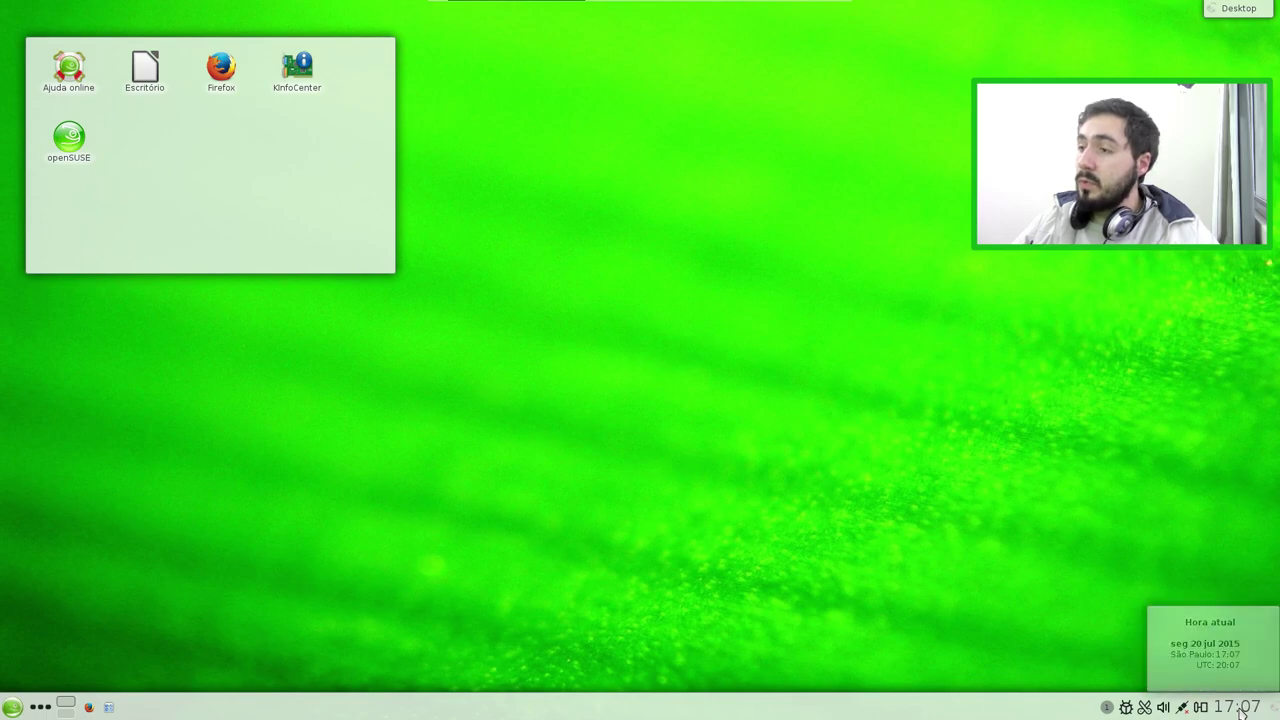
{"action": "left_click", "coordinate": [1240, 708]}
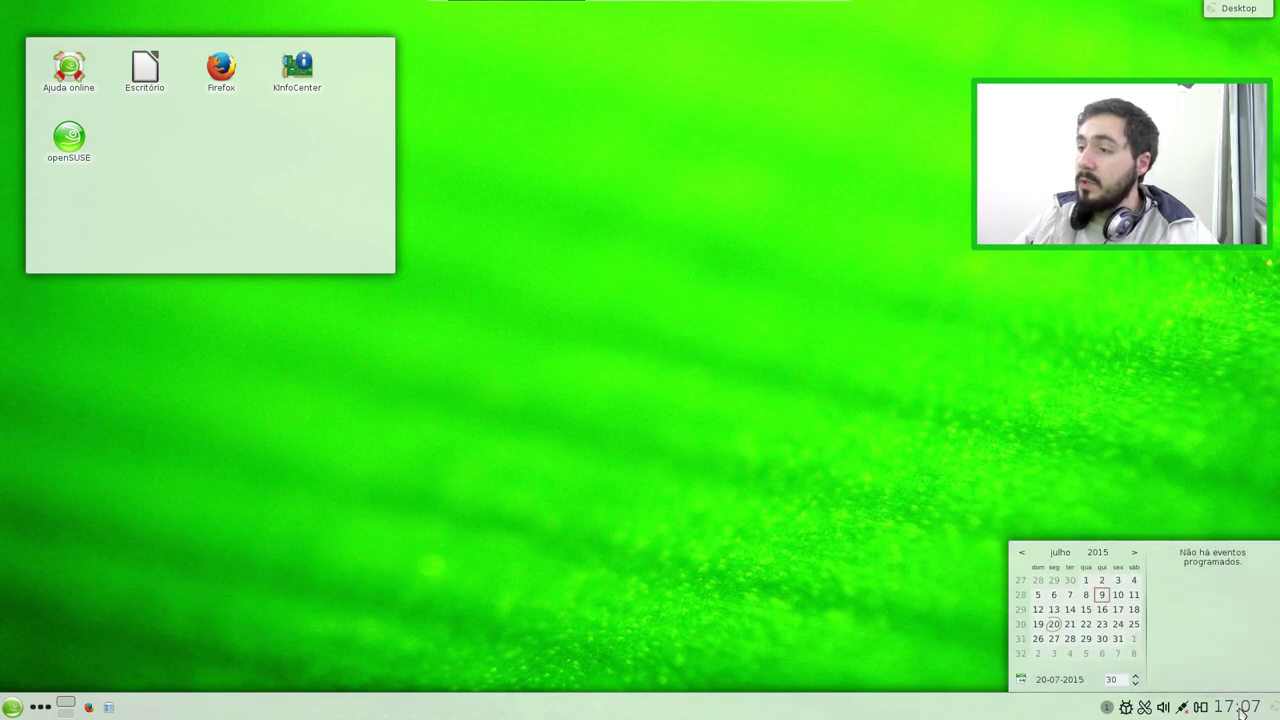
{"action": "left_click", "coordinate": [1102, 595]}
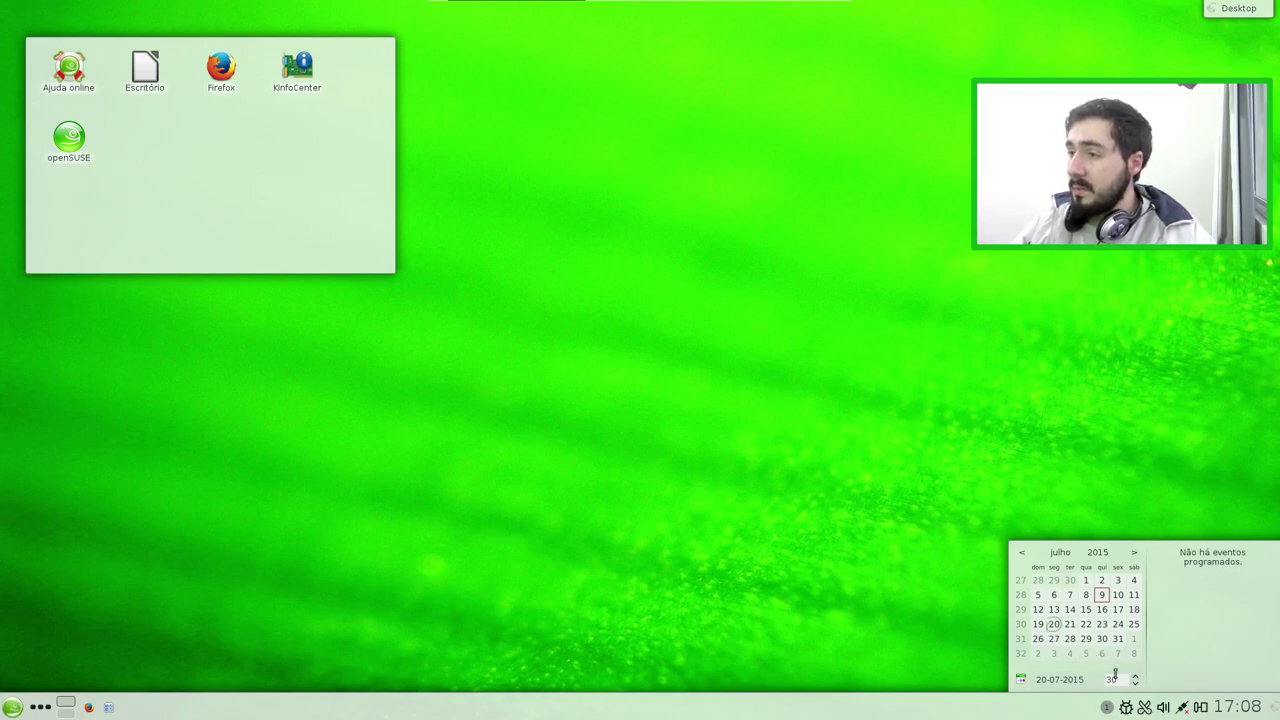
{"action": "left_click", "coordinate": [1134, 552]}
{"action": "left_click", "coordinate": [1021, 552]}
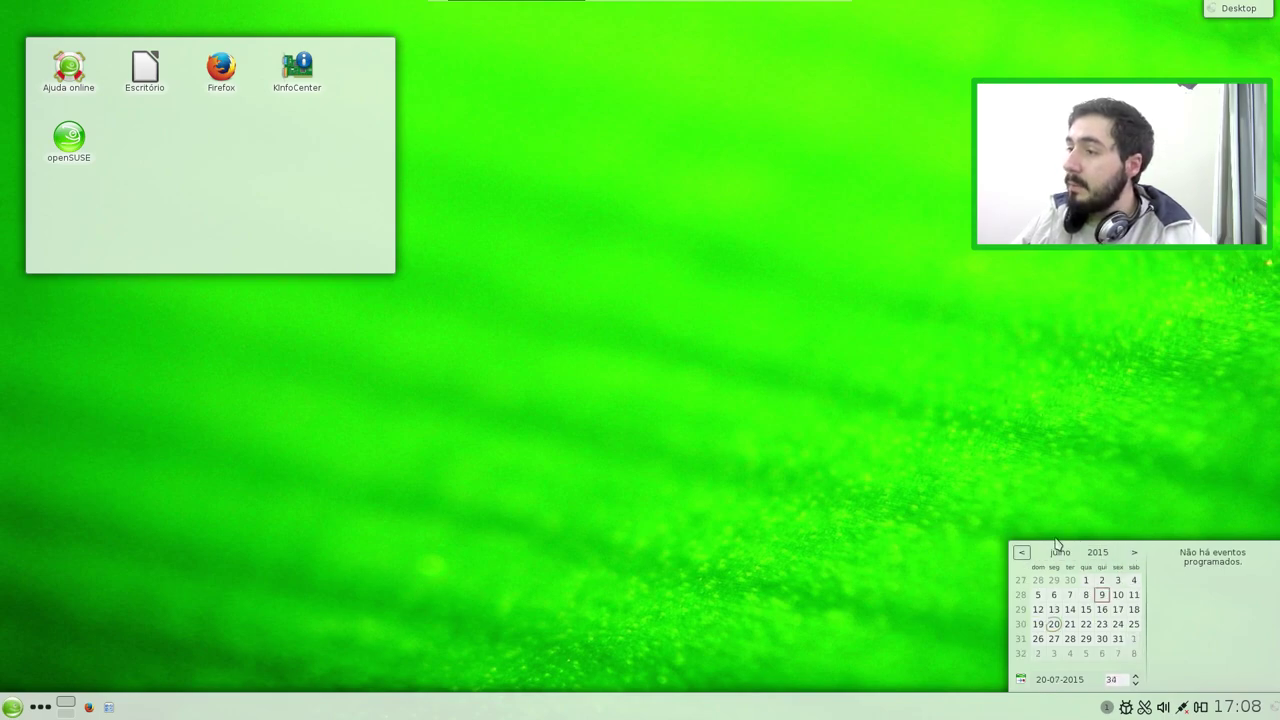
Open the panel's editing controls, shift the task manager along the panel and back, and close the controls
{"action": "left_click", "coordinate": [1275, 707]}
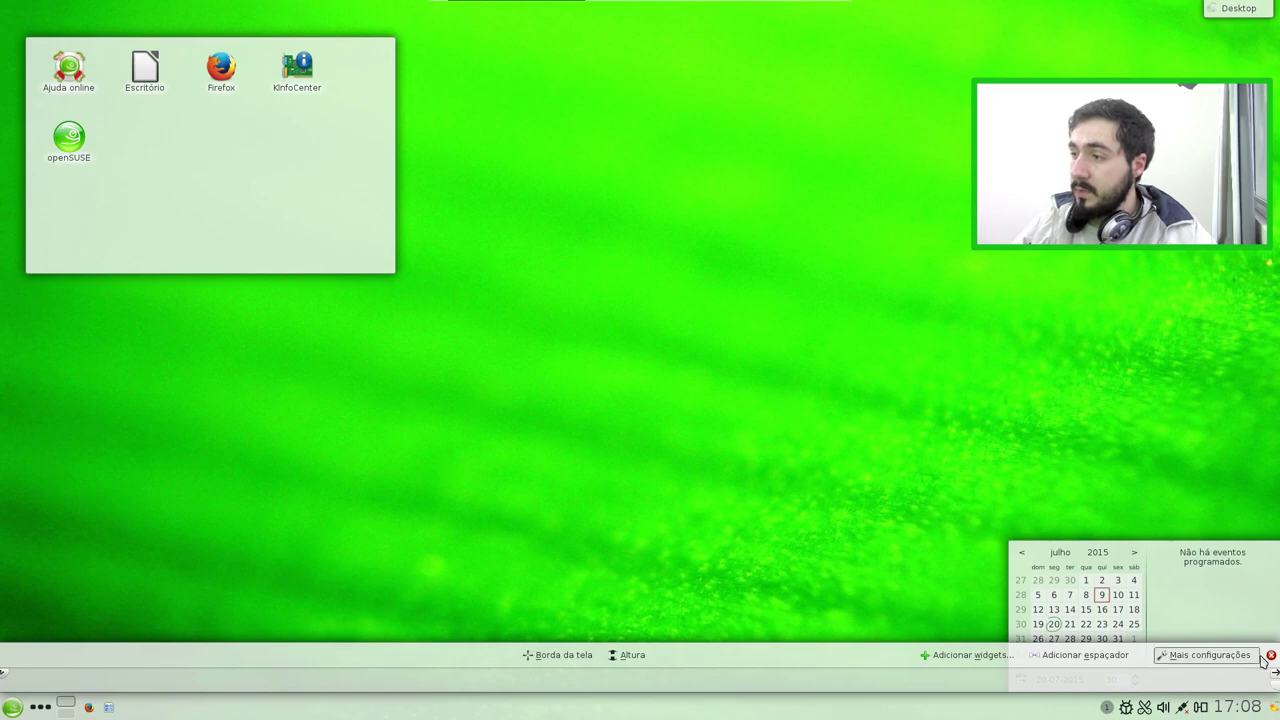
{"action": "left_click", "coordinate": [1260, 603]}
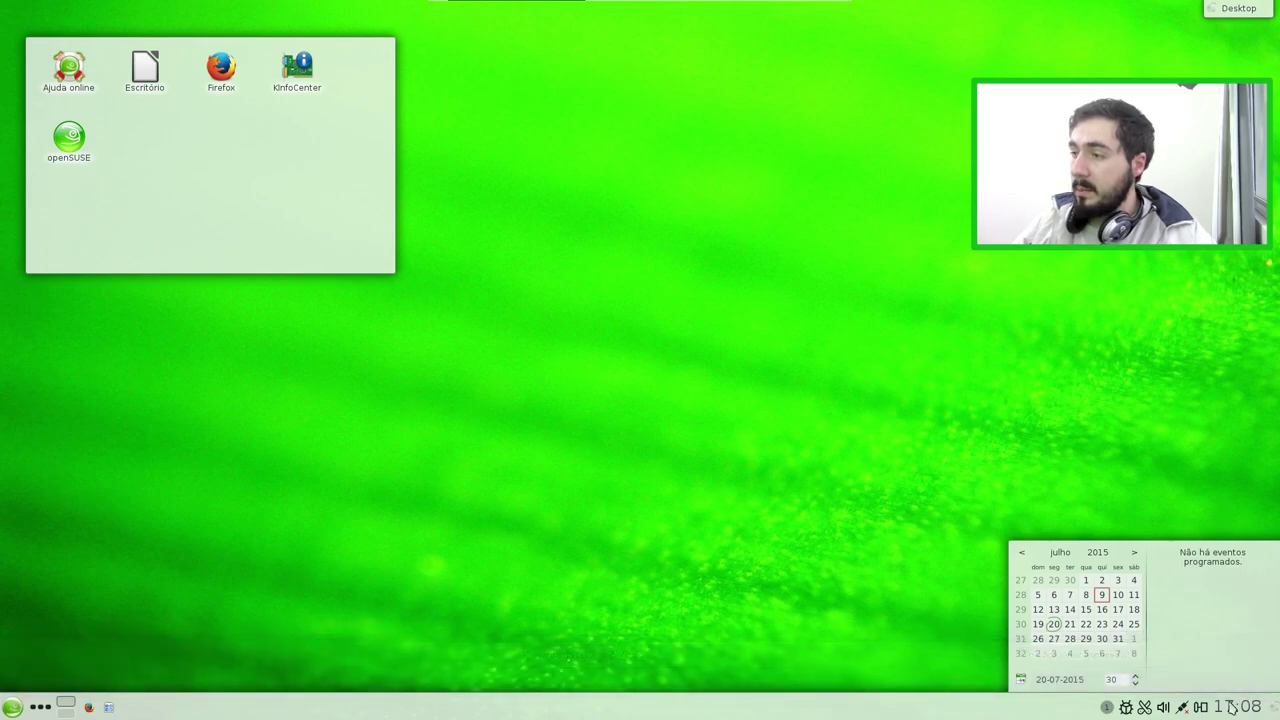
{"action": "left_click", "coordinate": [1272, 709]}
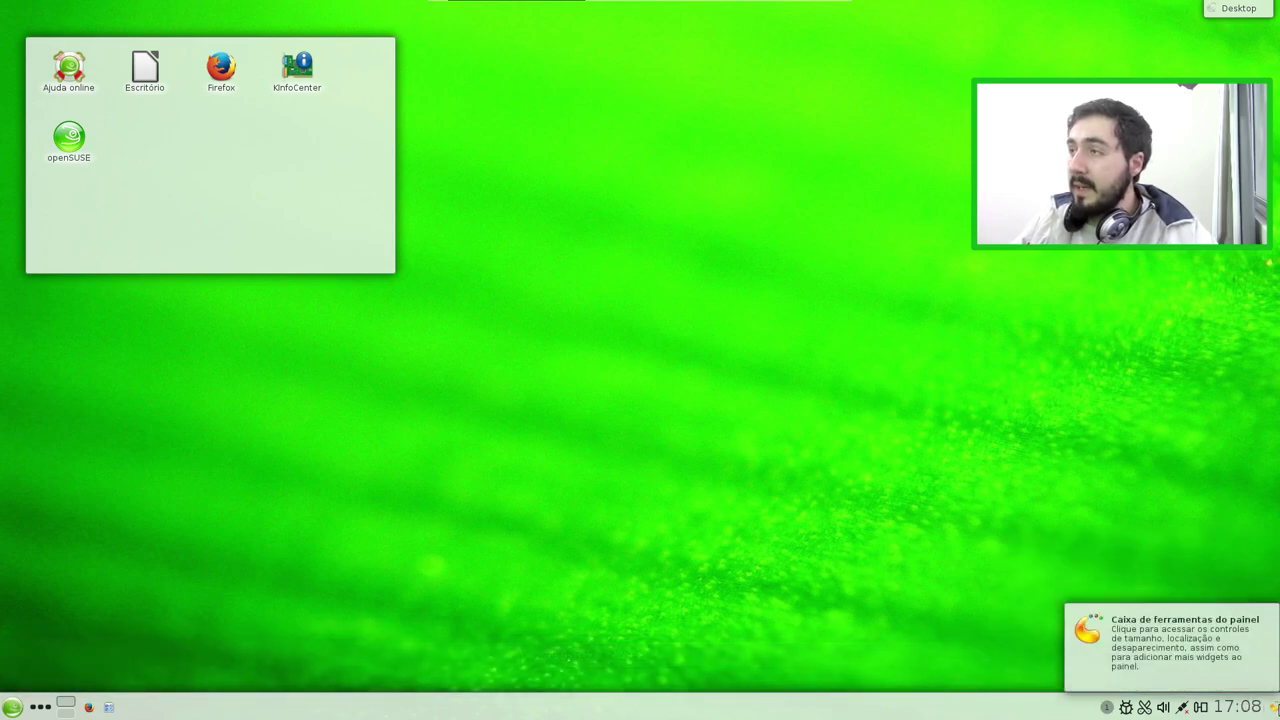
{"action": "left_click", "coordinate": [1274, 707]}
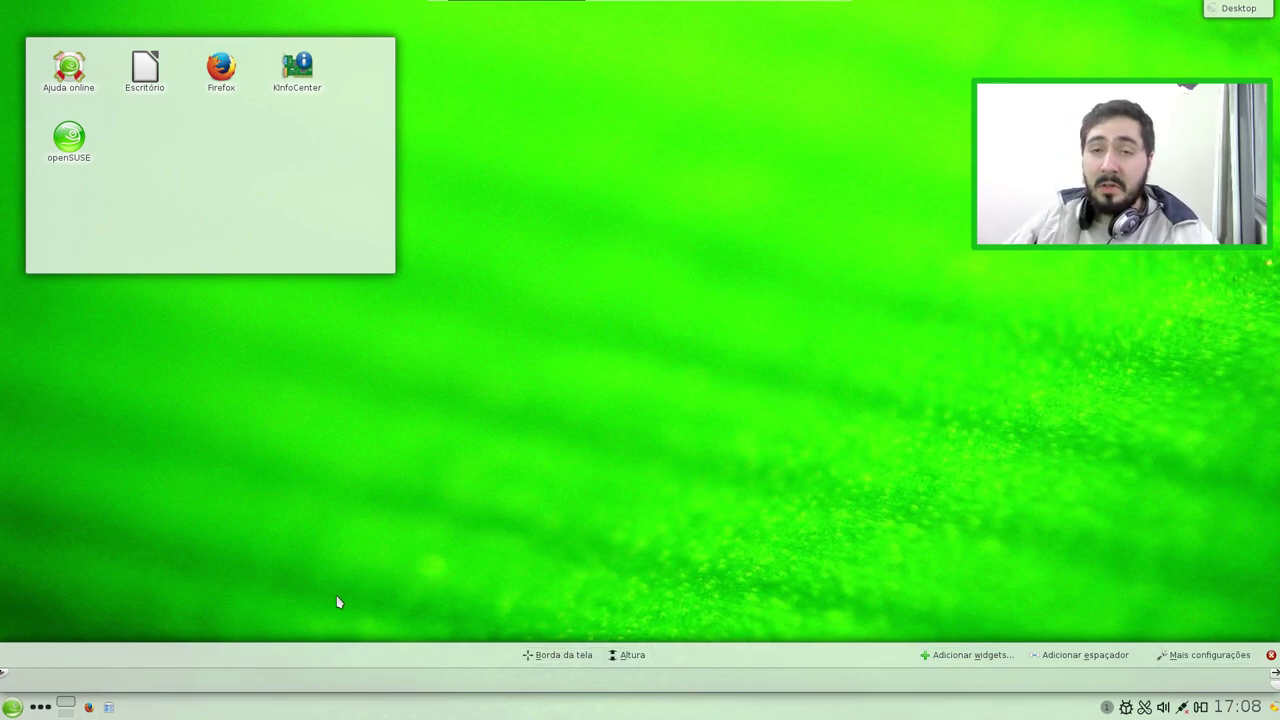
{"action": "mouse_move", "coordinate": [586, 700]}
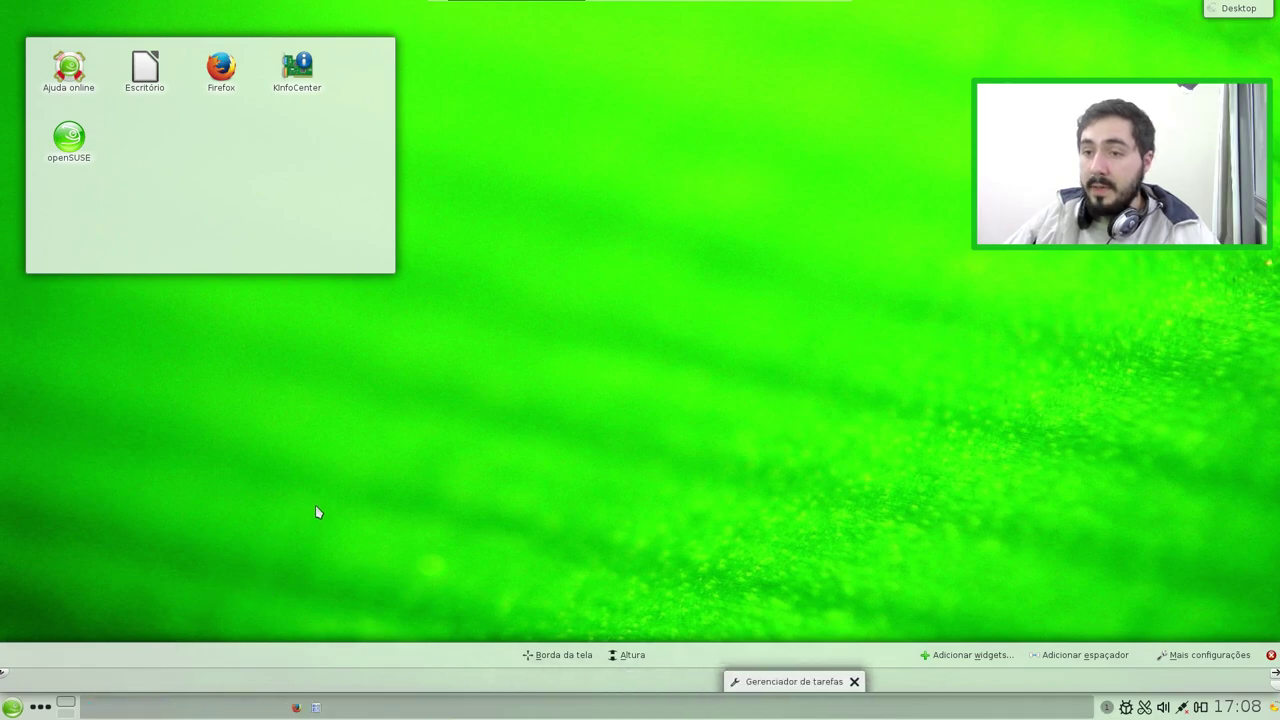
{"action": "left_click_drag", "start_coordinate": [191, 578], "coordinate": [114, 613]}
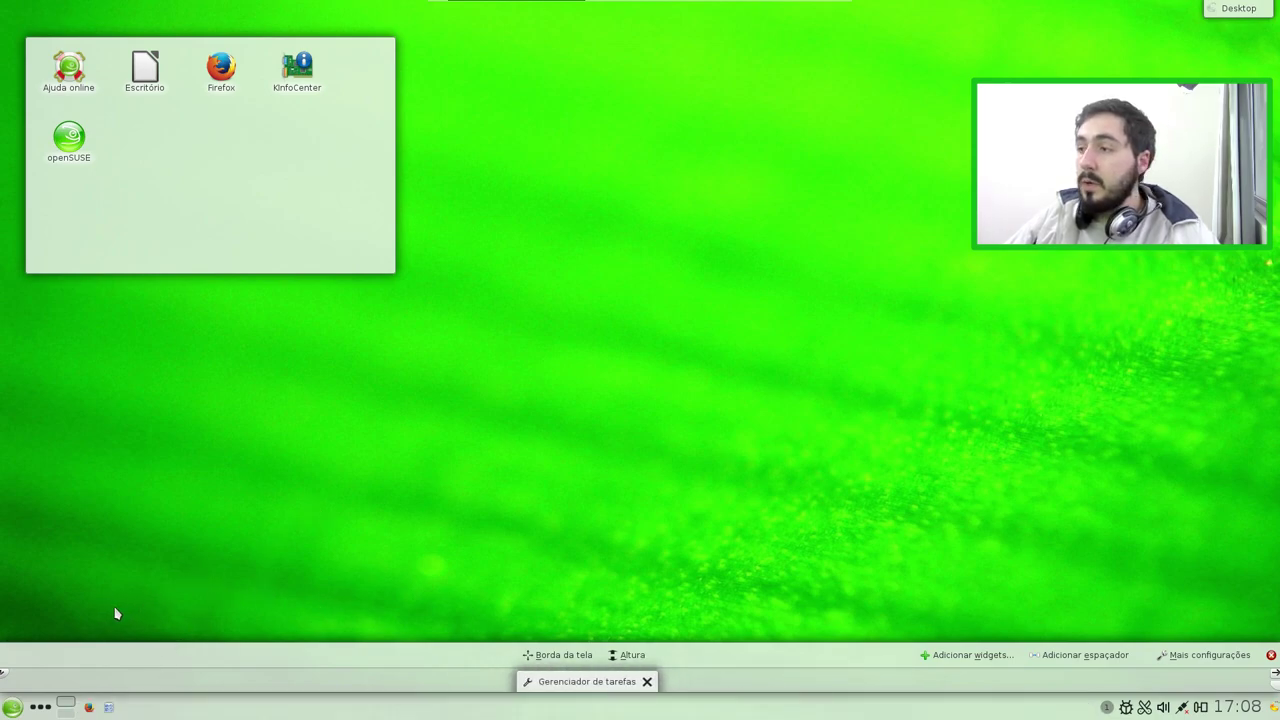
{"action": "left_click", "coordinate": [1271, 655]}
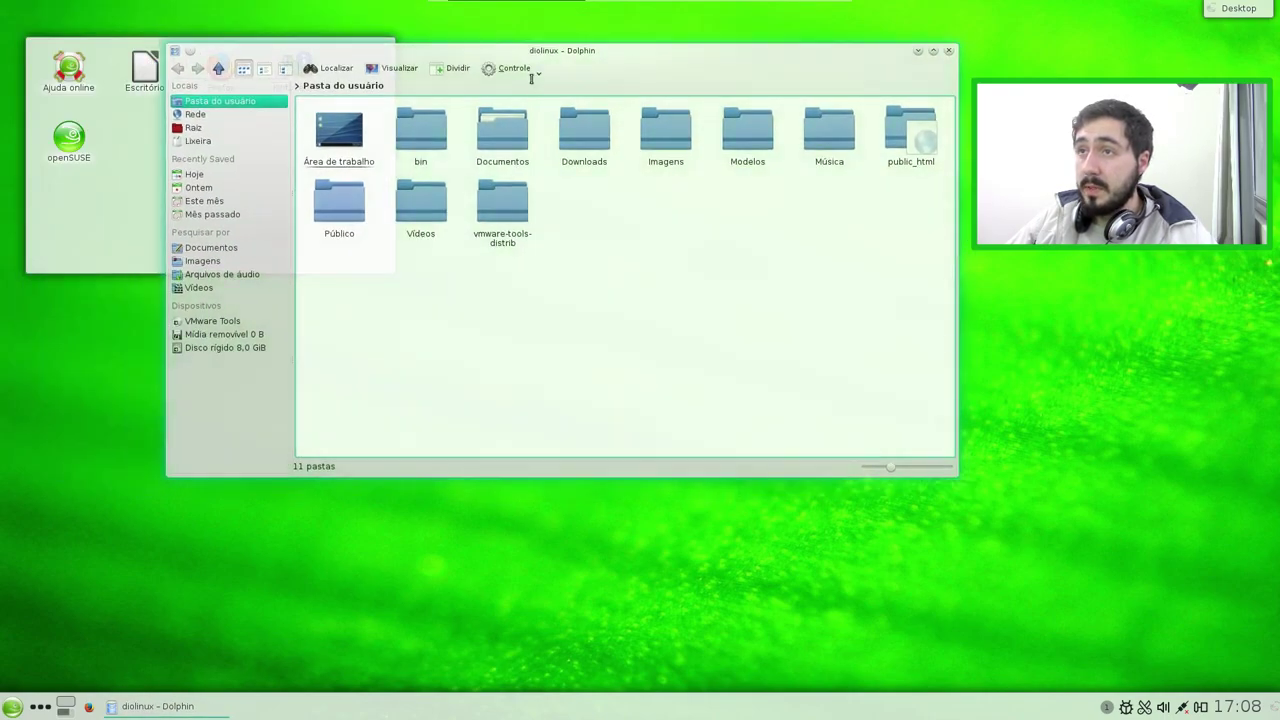
View the KDE platform version from Dolphin's help information, highlight the version number, and close the dialog and Dolphin
{"action": "left_click", "coordinate": [518, 70]}
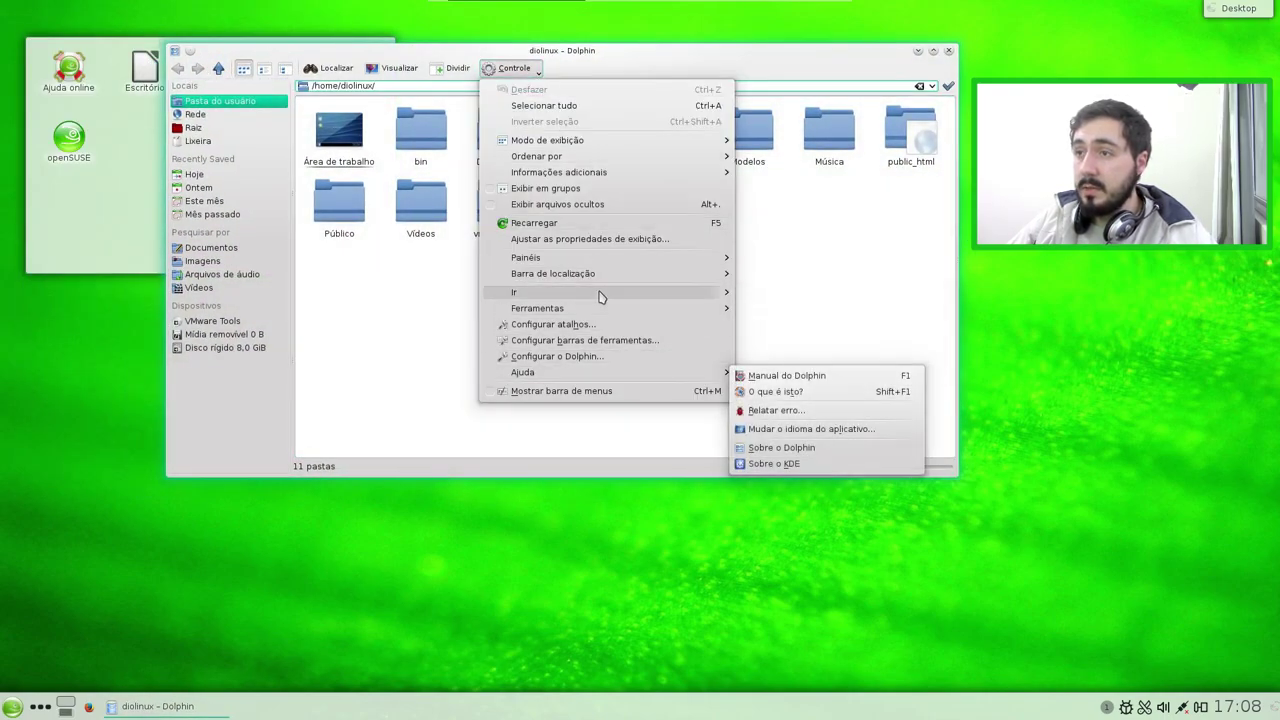
{"action": "mouse_move", "coordinate": [685, 374]}
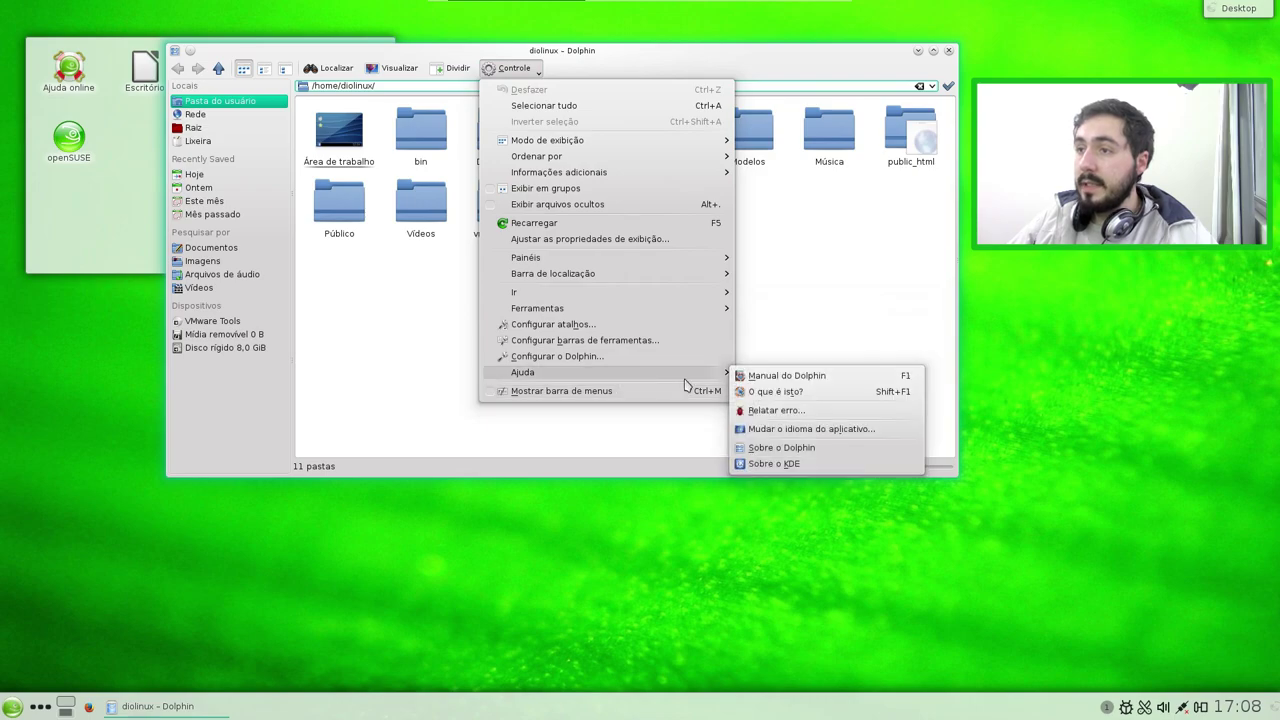
{"action": "left_click", "coordinate": [852, 463]}
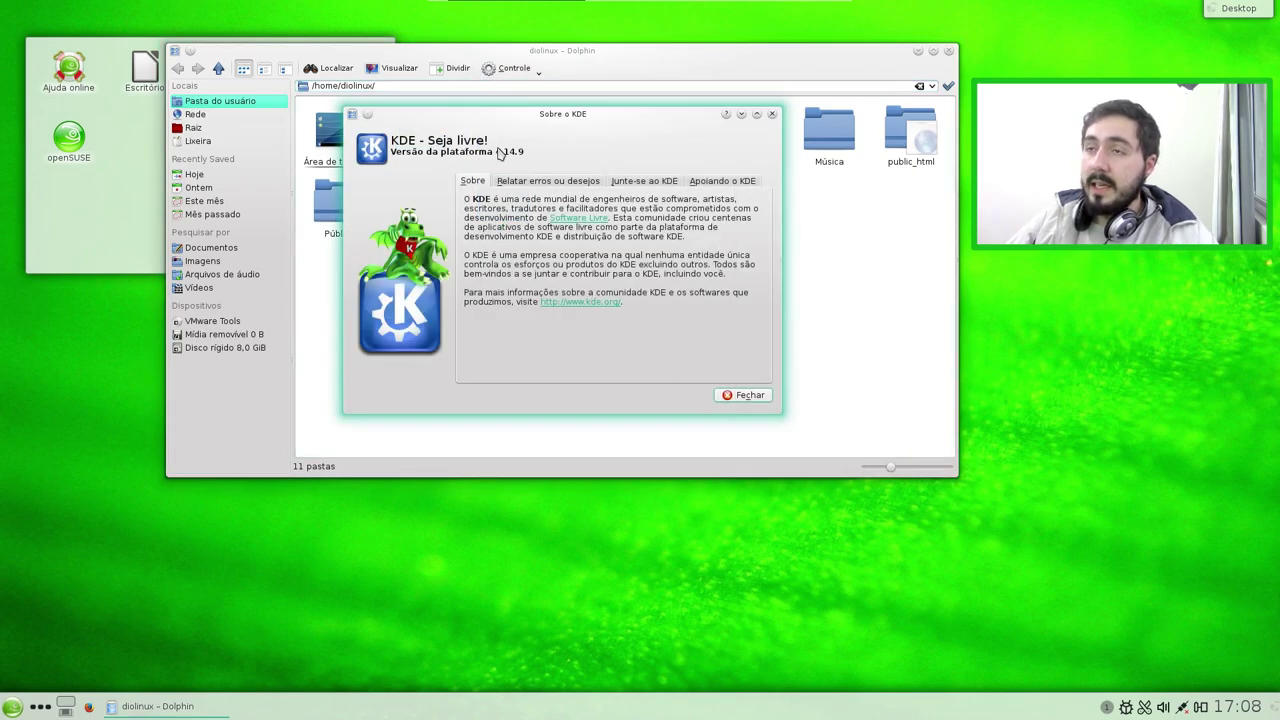
{"action": "left_click_drag", "start_coordinate": [496, 155], "coordinate": [526, 156]}
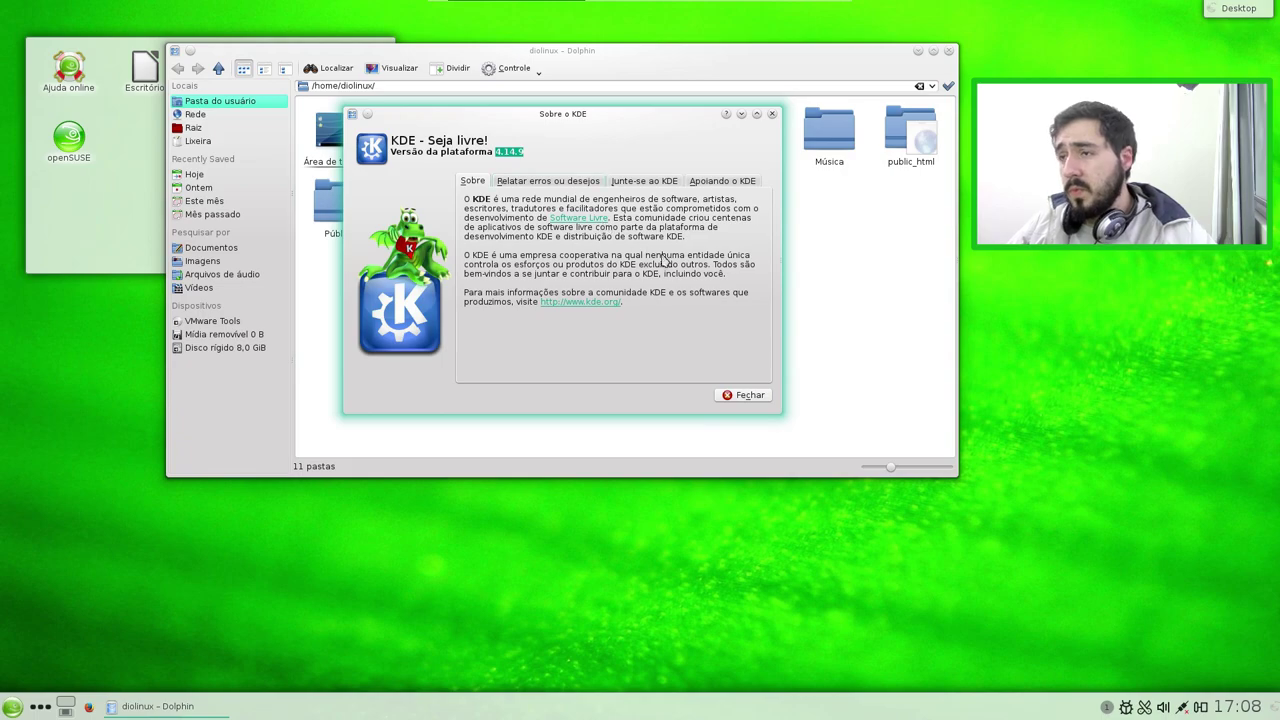
{"action": "left_click", "coordinate": [745, 395]}
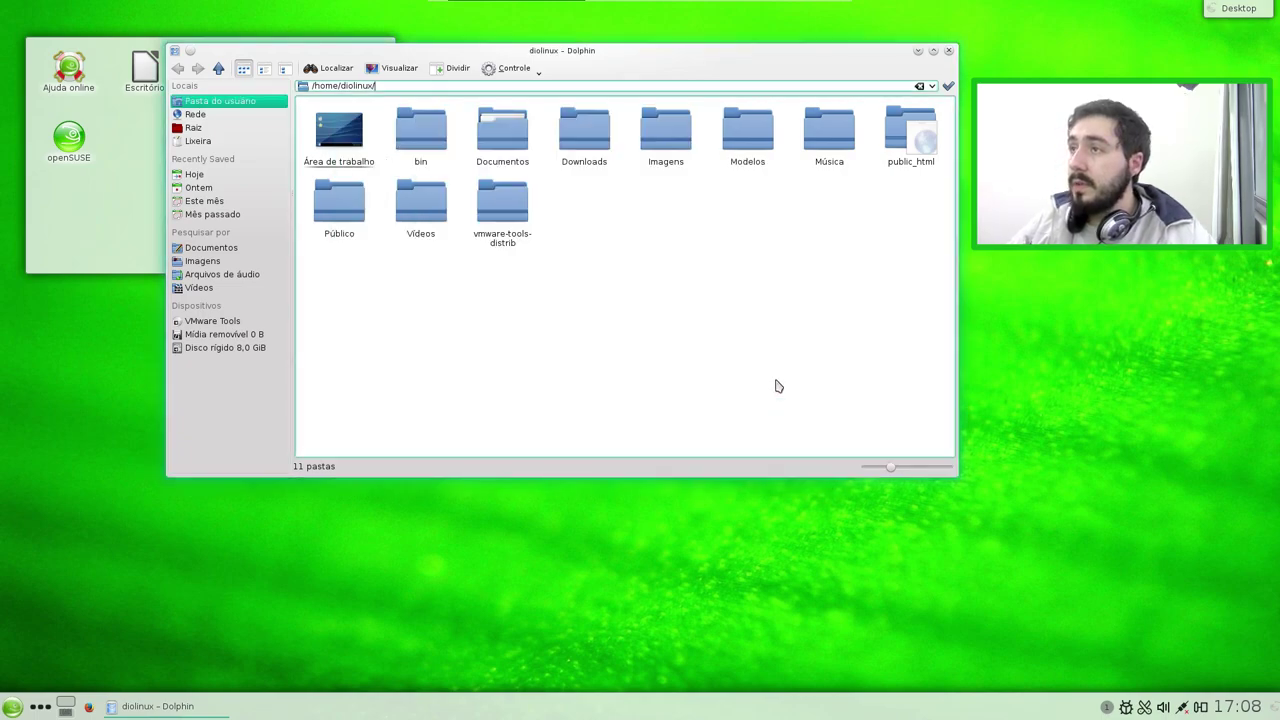
{"action": "left_click", "coordinate": [950, 50]}
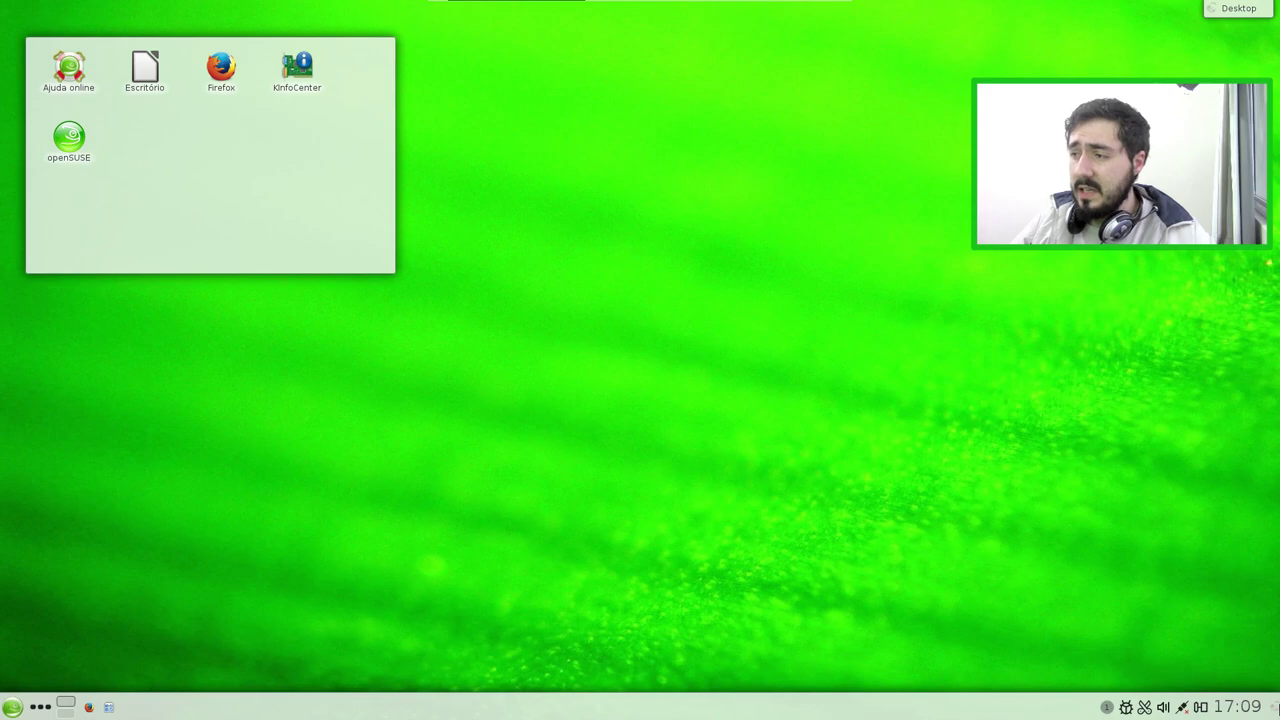
Reopen the panel's editing controls and try to move the application launcher and then the panel itself
{"action": "left_click", "coordinate": [1275, 708]}
{"action": "left_click", "coordinate": [1275, 708]}
{"action": "left_click", "coordinate": [1275, 707]}
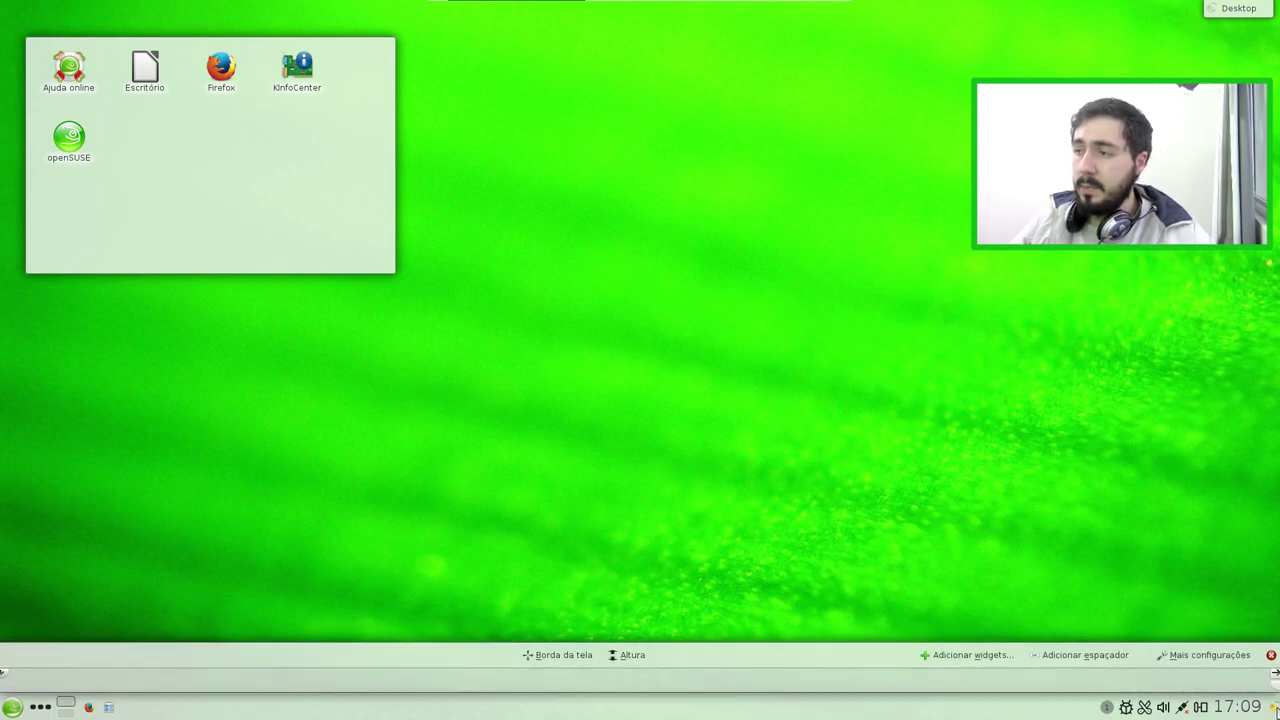
{"action": "mouse_move", "coordinate": [12, 708]}
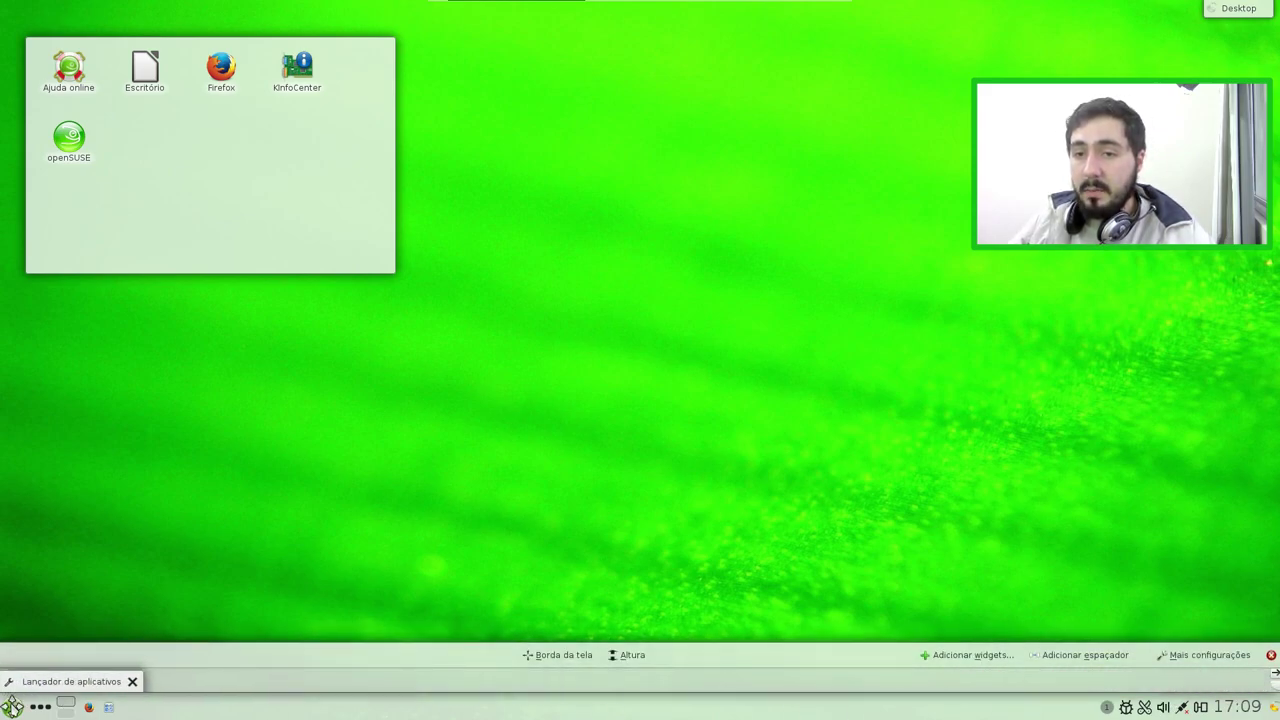
{"action": "mouse_move", "coordinate": [12, 708]}
{"action": "left_mouse_down"}
{"action": "mouse_move", "coordinate": [1263, 707]}
{"action": "mouse_move", "coordinate": [12, 707]}
{"action": "left_mouse_up"}
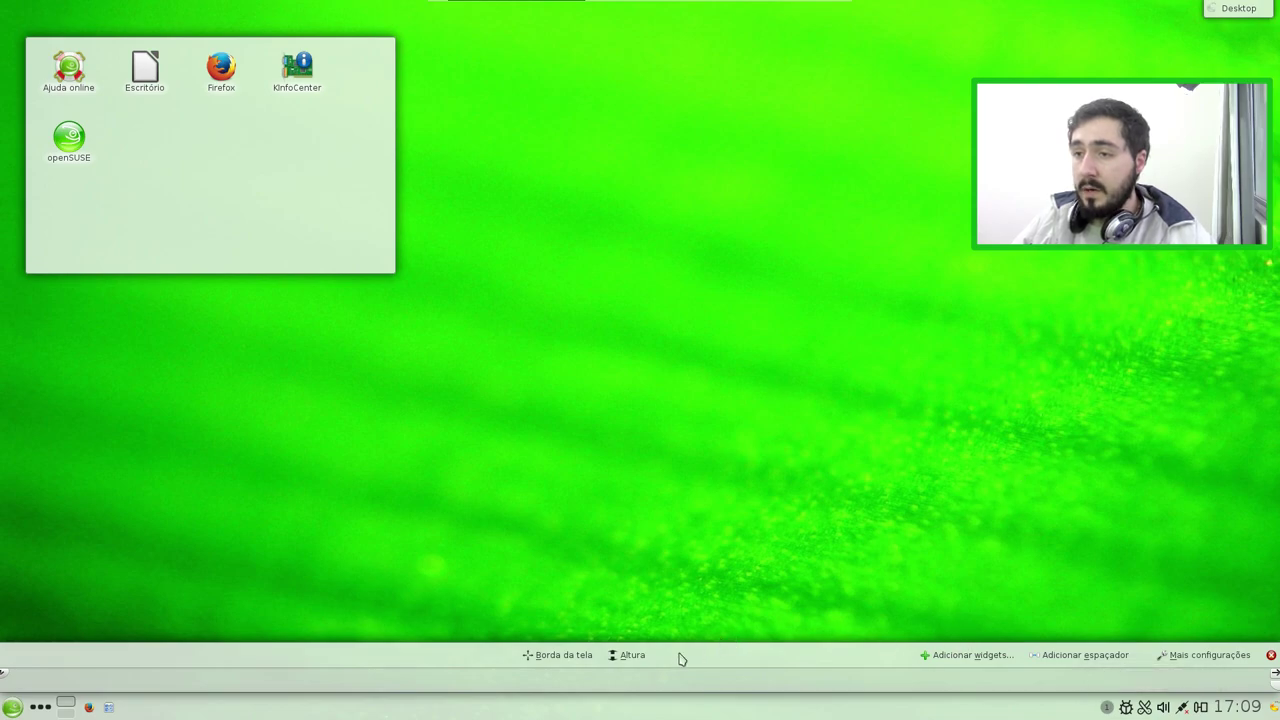
{"action": "left_click_drag", "start_coordinate": [565, 655], "coordinate": [757, 714]}
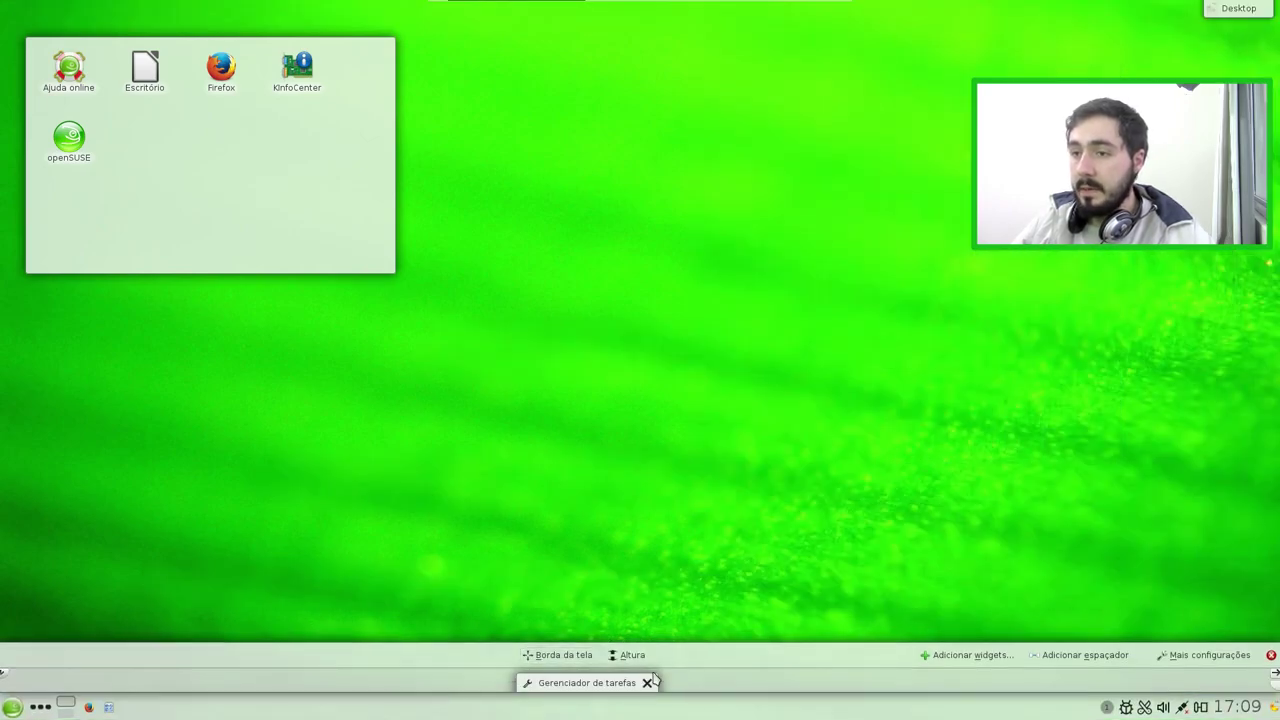
Set the panel height to 46, close the panel's editing controls, and open and close the application launcher
{"action": "left_click_drag", "start_coordinate": [632, 652], "coordinate": [738, 652]}
{"action": "left_click_drag", "start_coordinate": [618, 651], "coordinate": [621, 654]}
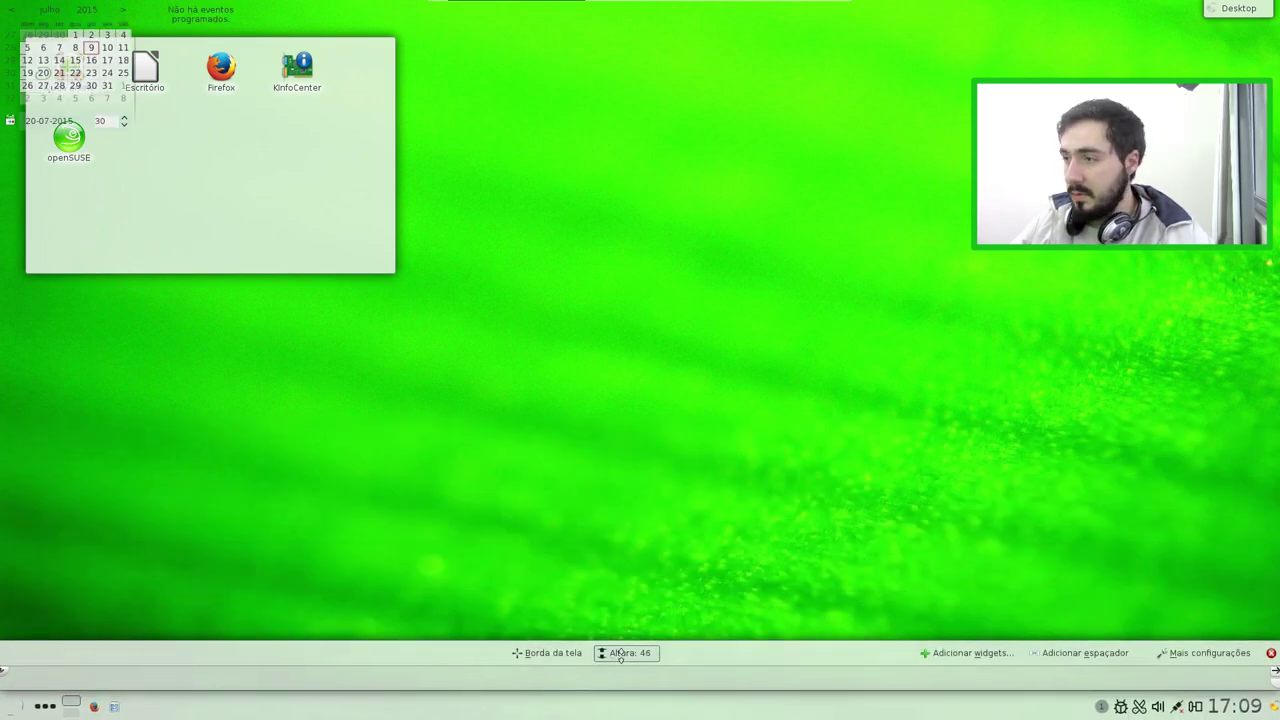
{"action": "left_click", "coordinate": [1271, 651]}
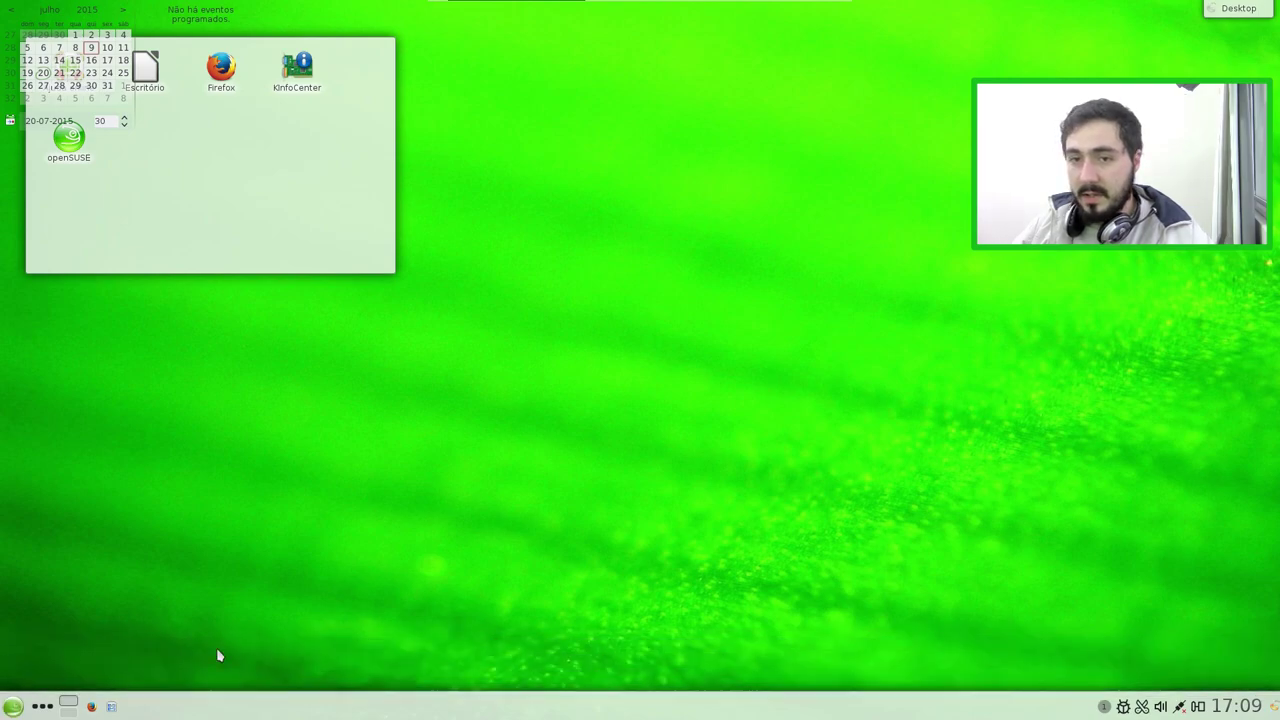
{"action": "left_click", "coordinate": [12, 707]}
{"action": "left_click", "coordinate": [12, 710]}
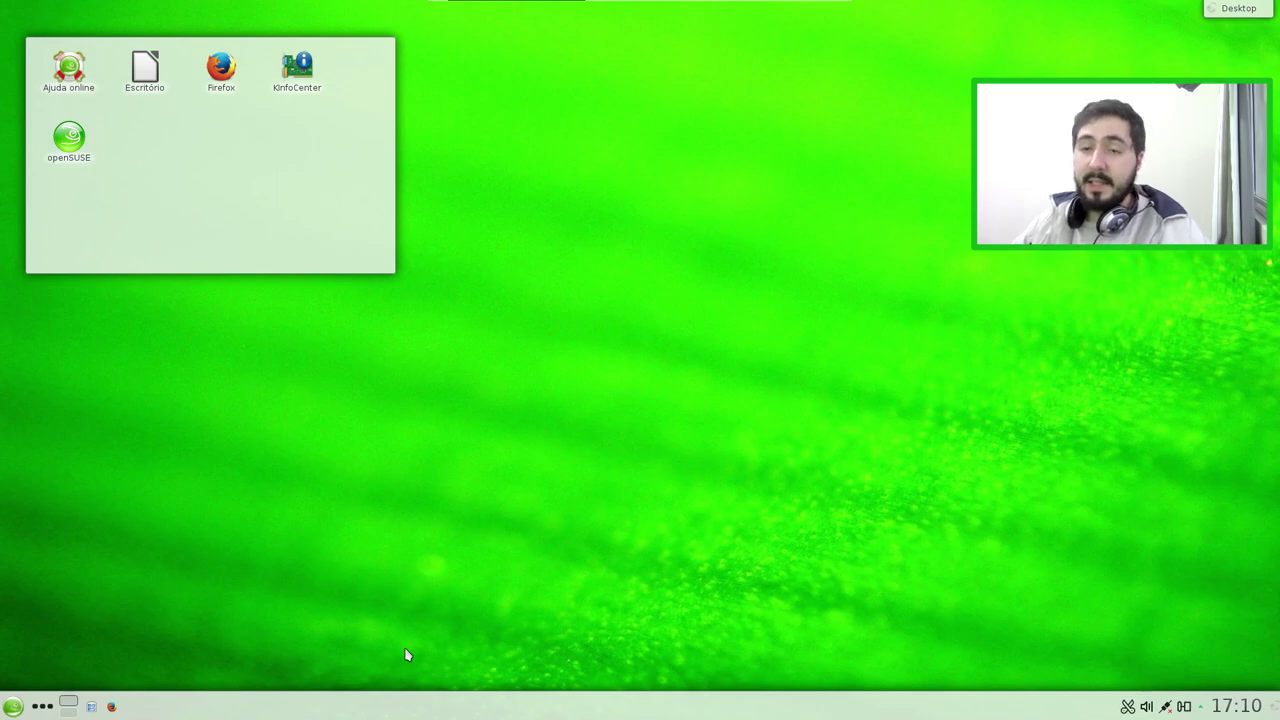
Open the application launcher, look over the favourites, switch to the application categories, and enlarge the launcher window
{"action": "left_click", "coordinate": [11, 703]}
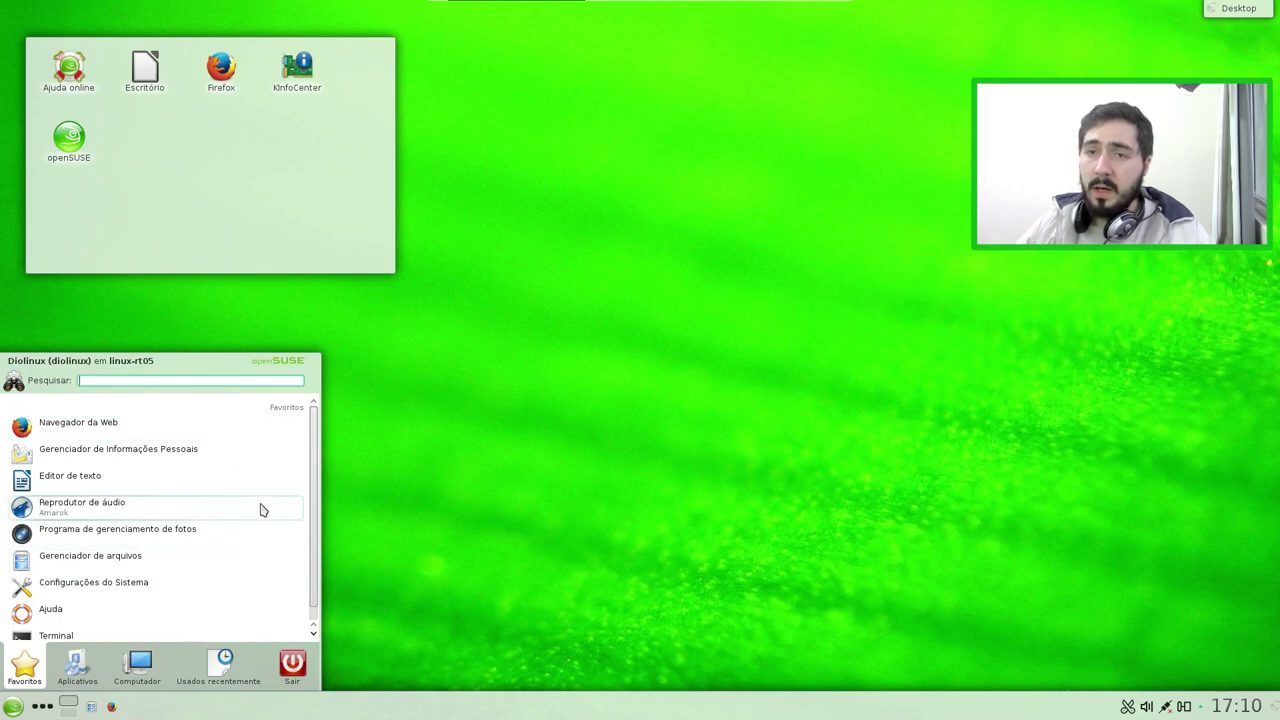
{"action": "scroll", "coordinate": [249, 545], "scroll_direction": "down", "scroll_amount": 1}
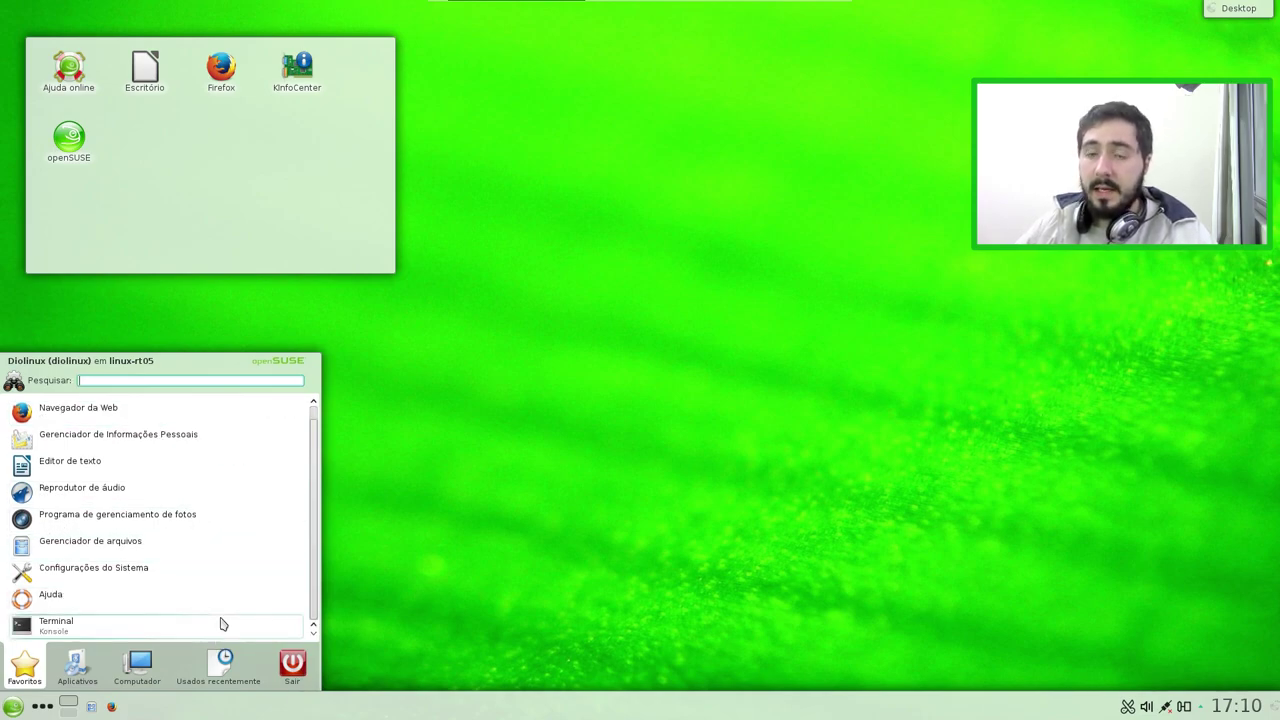
{"action": "mouse_move", "coordinate": [90, 658]}
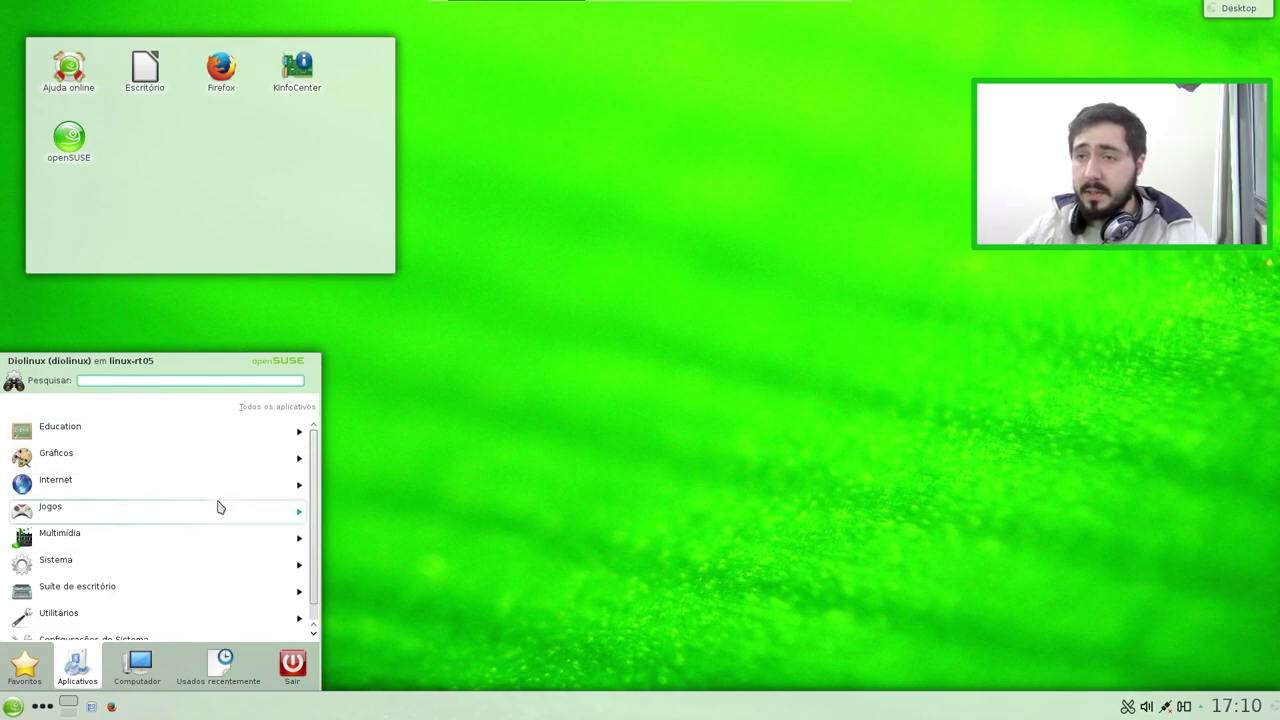
{"action": "left_click_drag", "start_coordinate": [323, 356], "coordinate": [380, 272]}
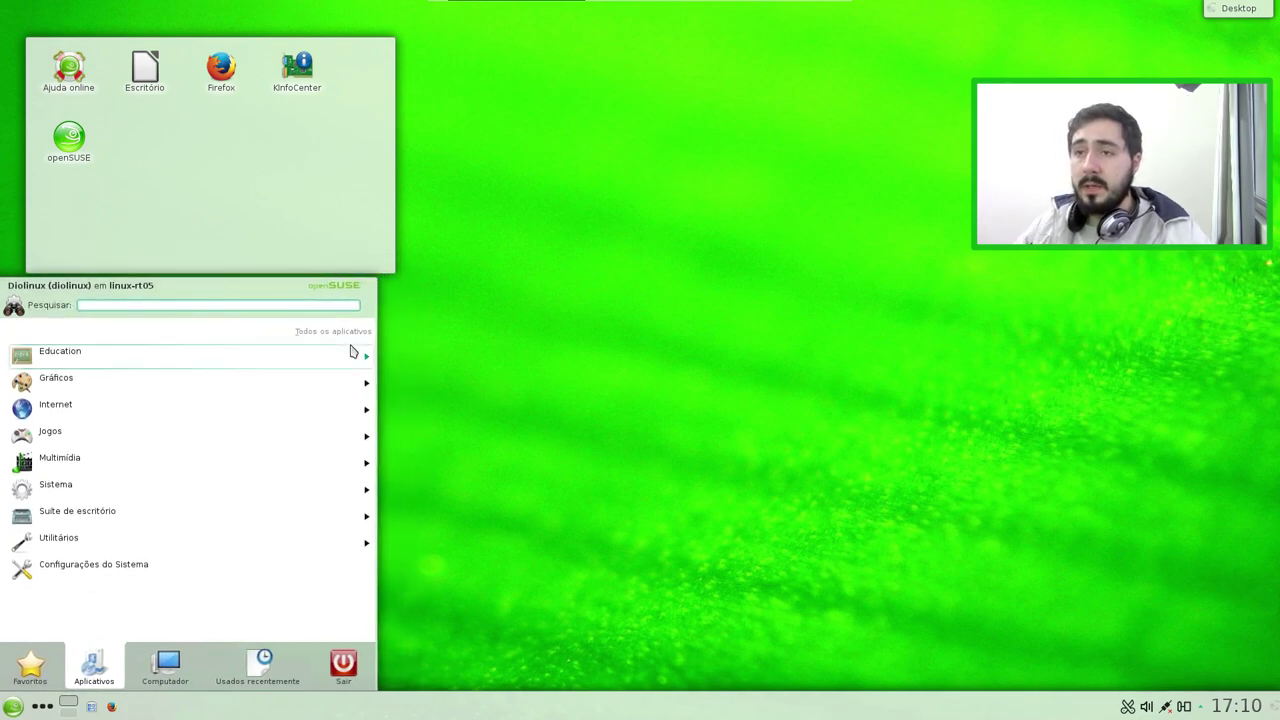
Browse the Education category and the Digitalização group within Gráficos, returning to the Gráficos list
{"action": "left_click", "coordinate": [286, 352]}
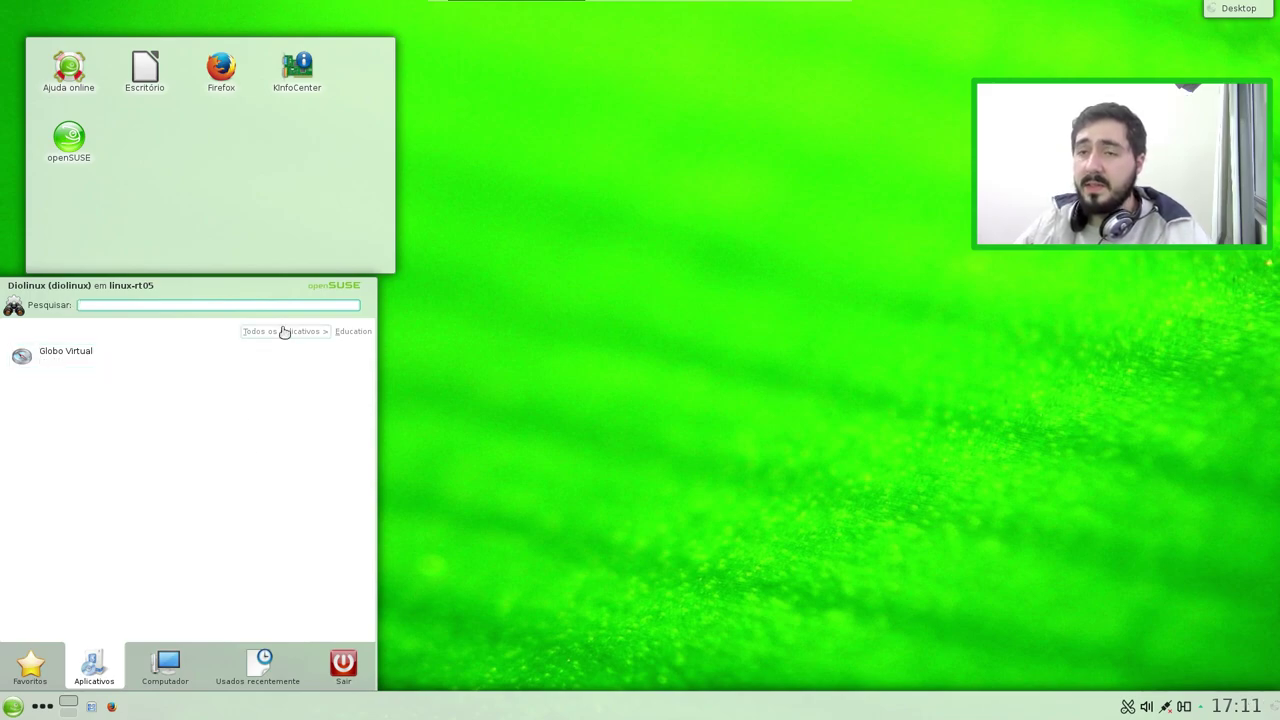
{"action": "left_click", "coordinate": [285, 332]}
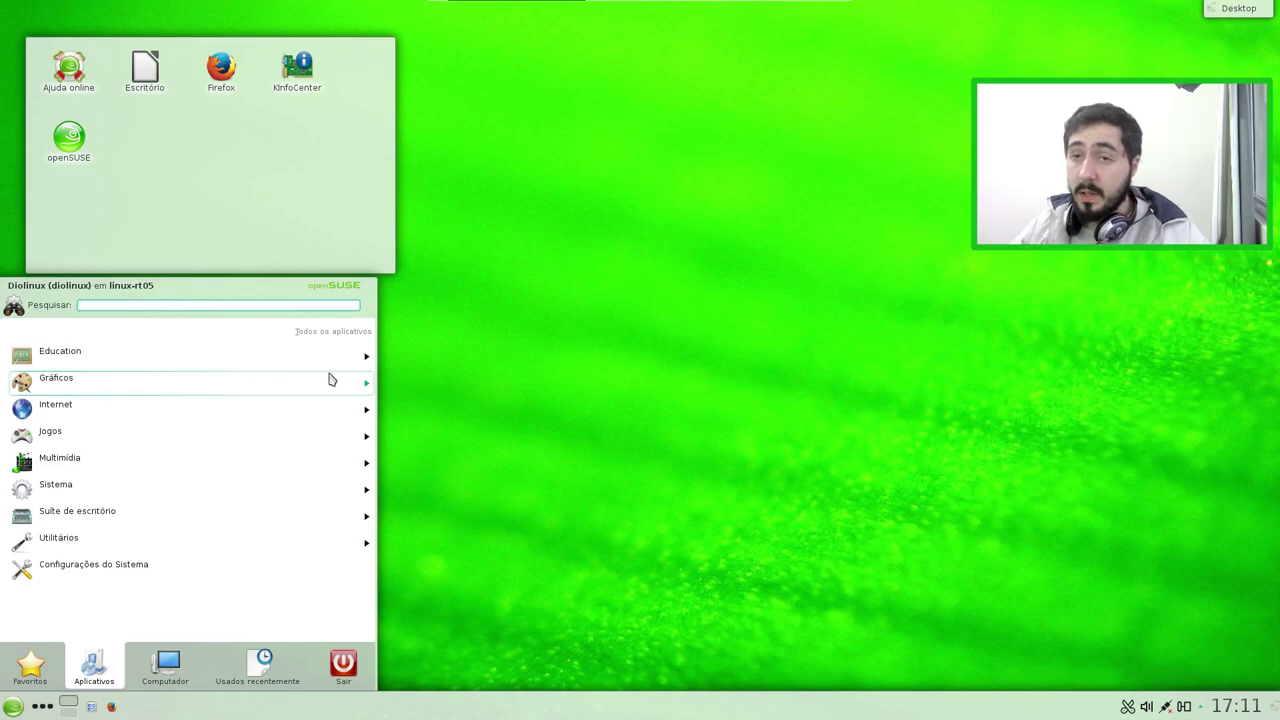
{"action": "left_click", "coordinate": [331, 379]}
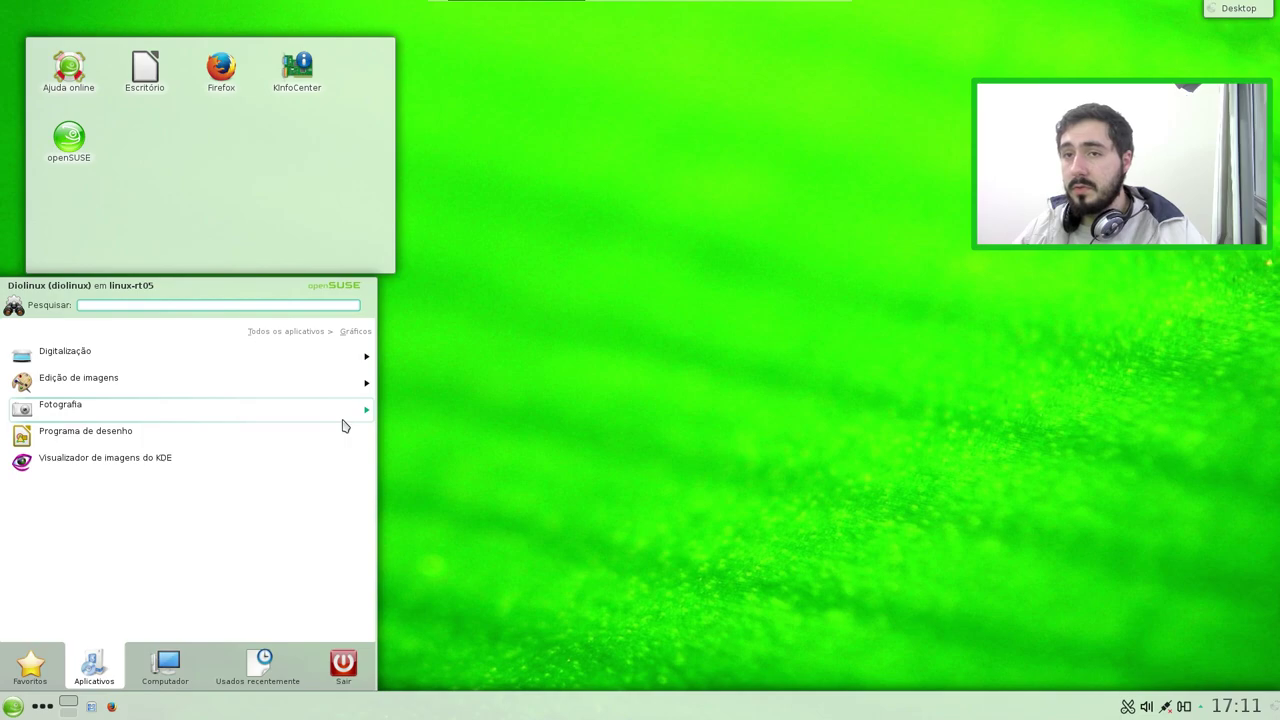
{"action": "left_click", "coordinate": [341, 366]}
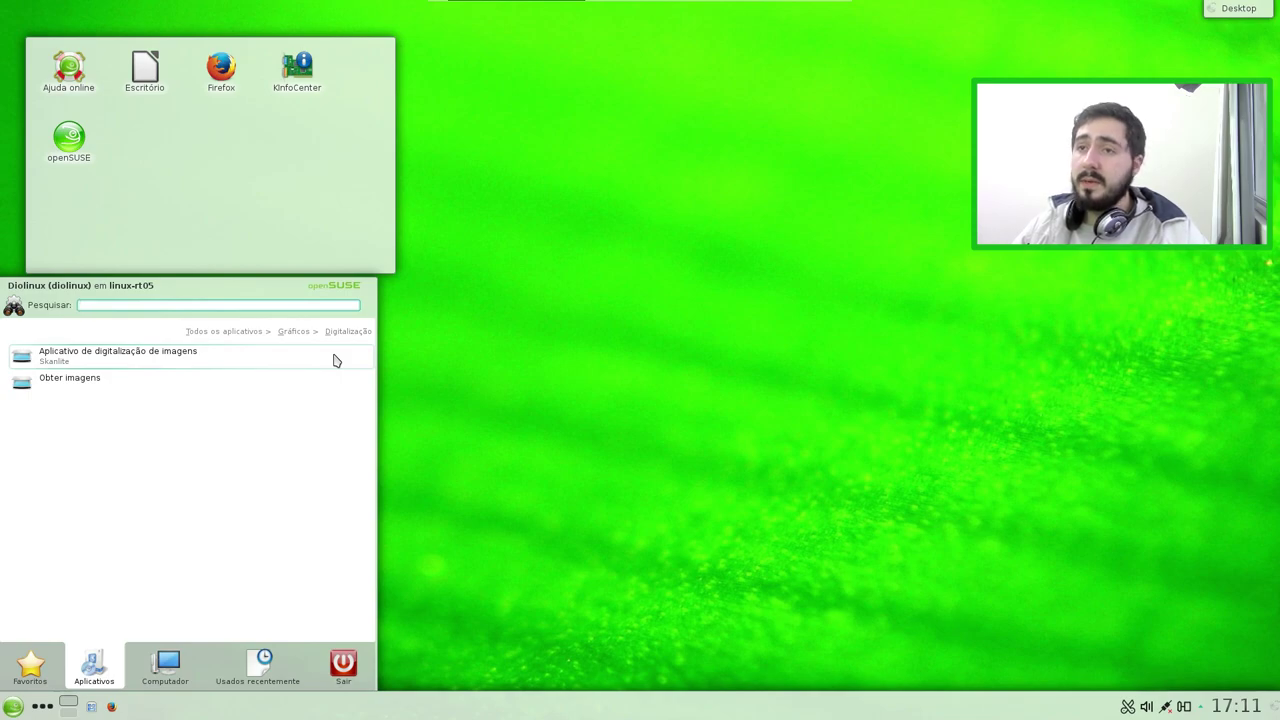
{"action": "left_click", "coordinate": [298, 334]}
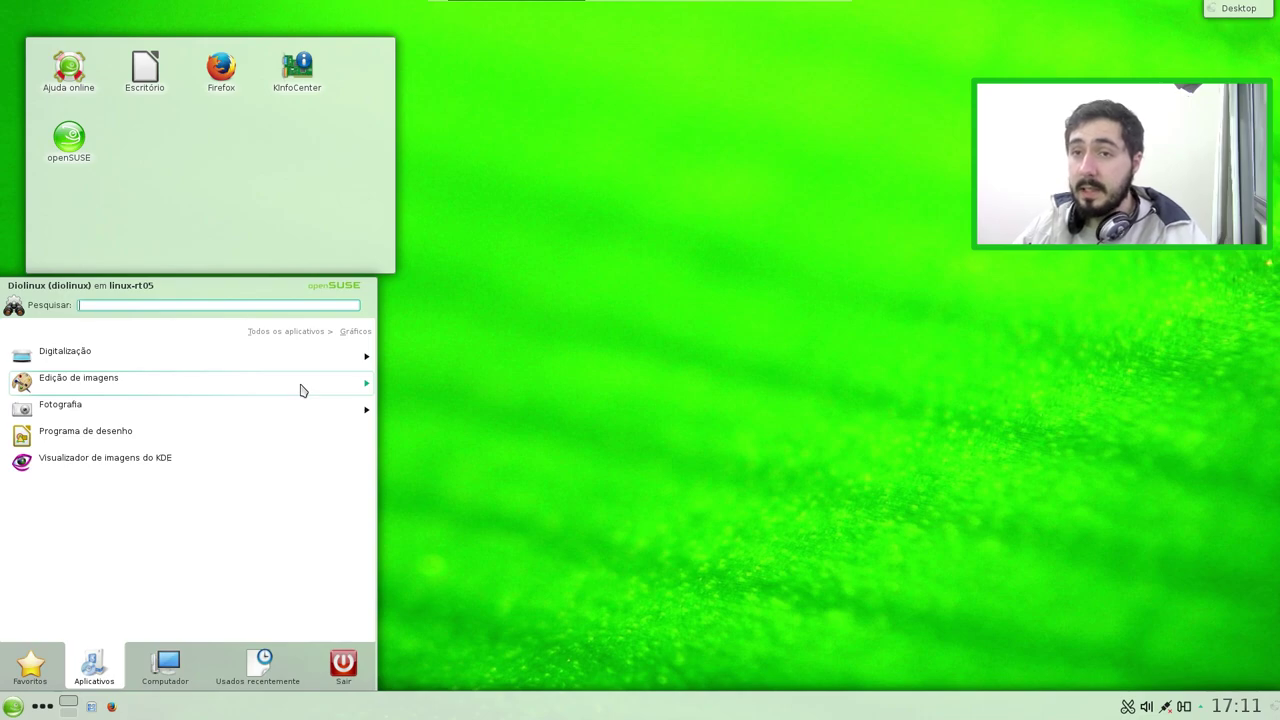
Launch GIMP from the Edição de imagens group, move its main window upward, and look at its Ferramentas commands
{"action": "left_click", "coordinate": [303, 390]}
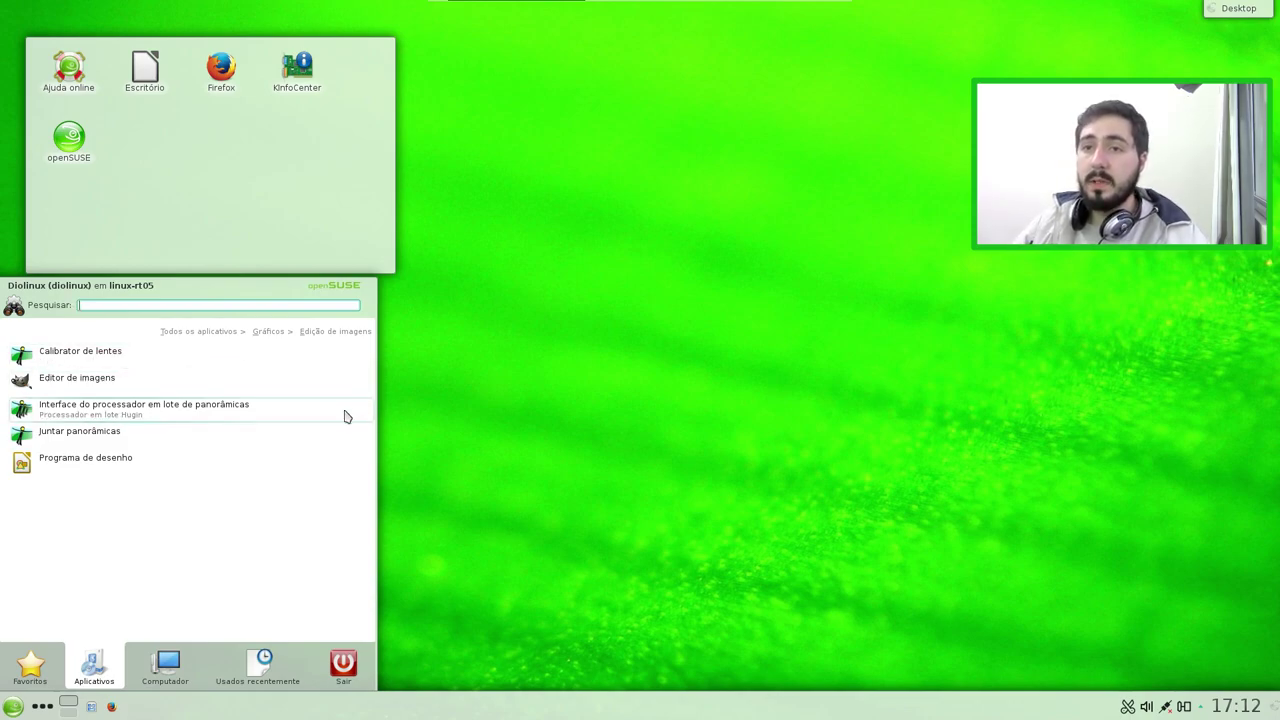
{"action": "left_click", "coordinate": [104, 390]}
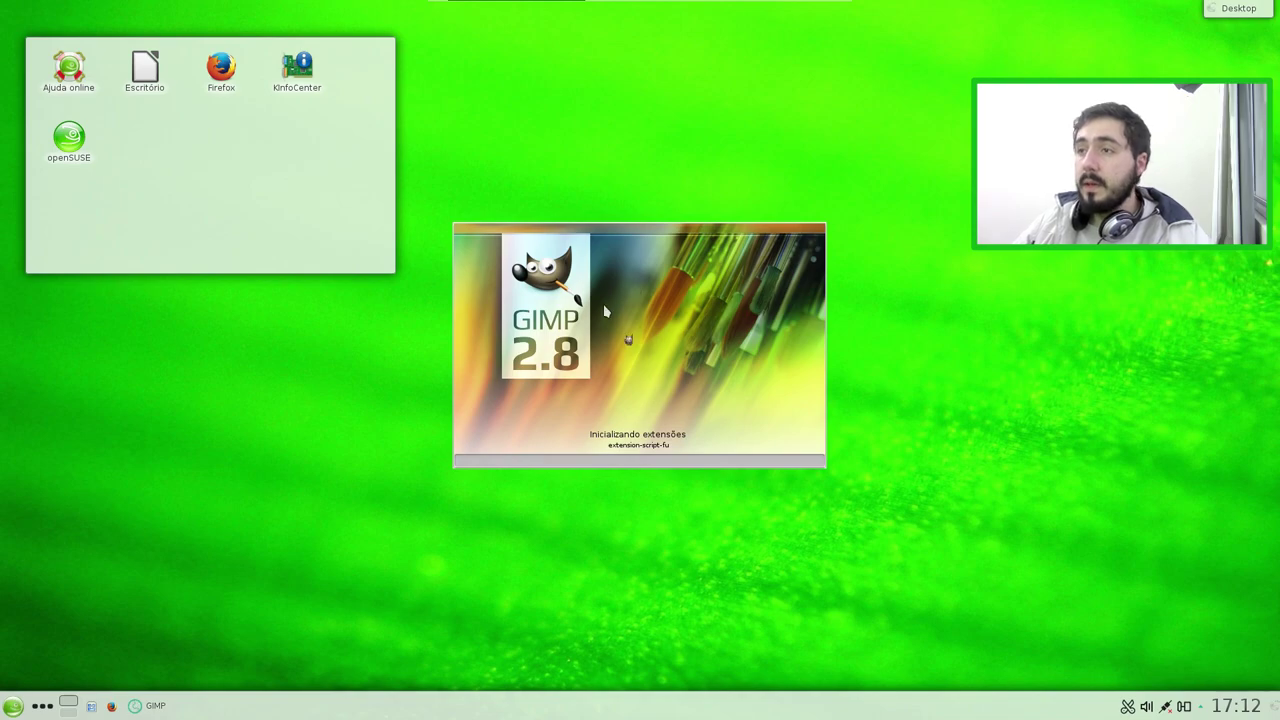
{"action": "left_click_drag", "start_coordinate": [645, 250], "coordinate": [730, 55]}
{"action": "left_click", "coordinate": [712, 72]}
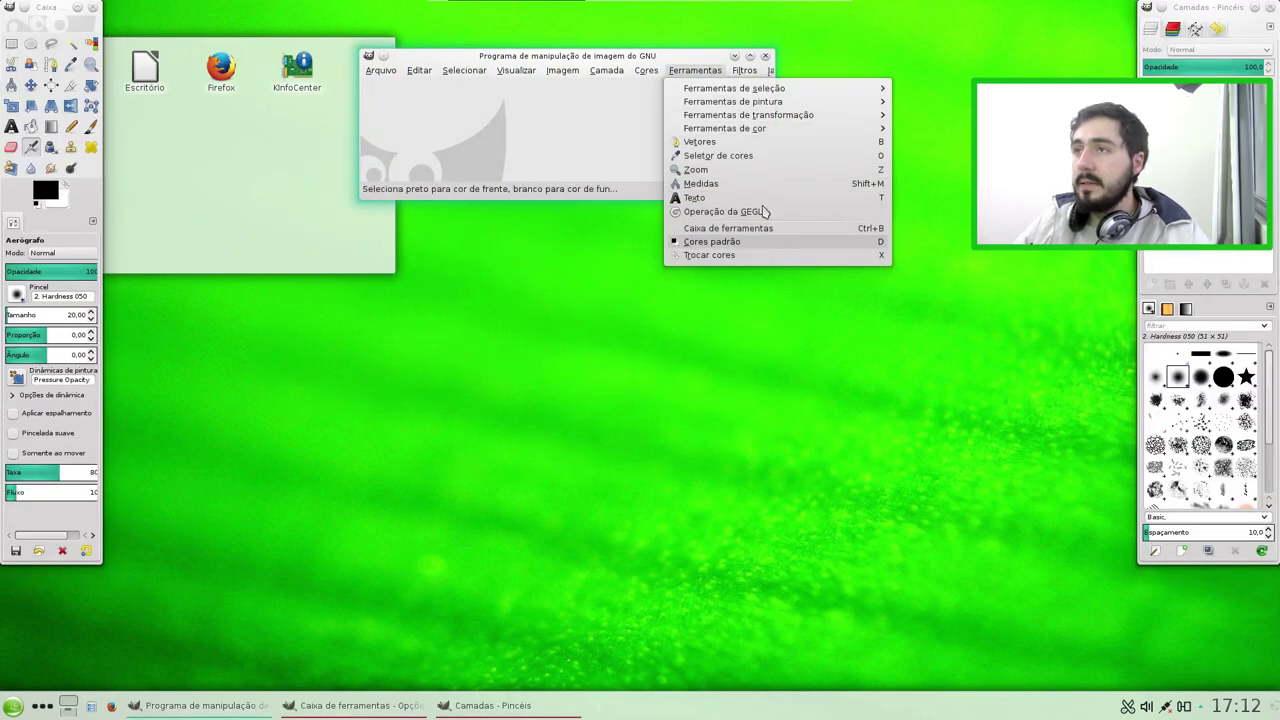
{"action": "left_click", "coordinate": [780, 70]}
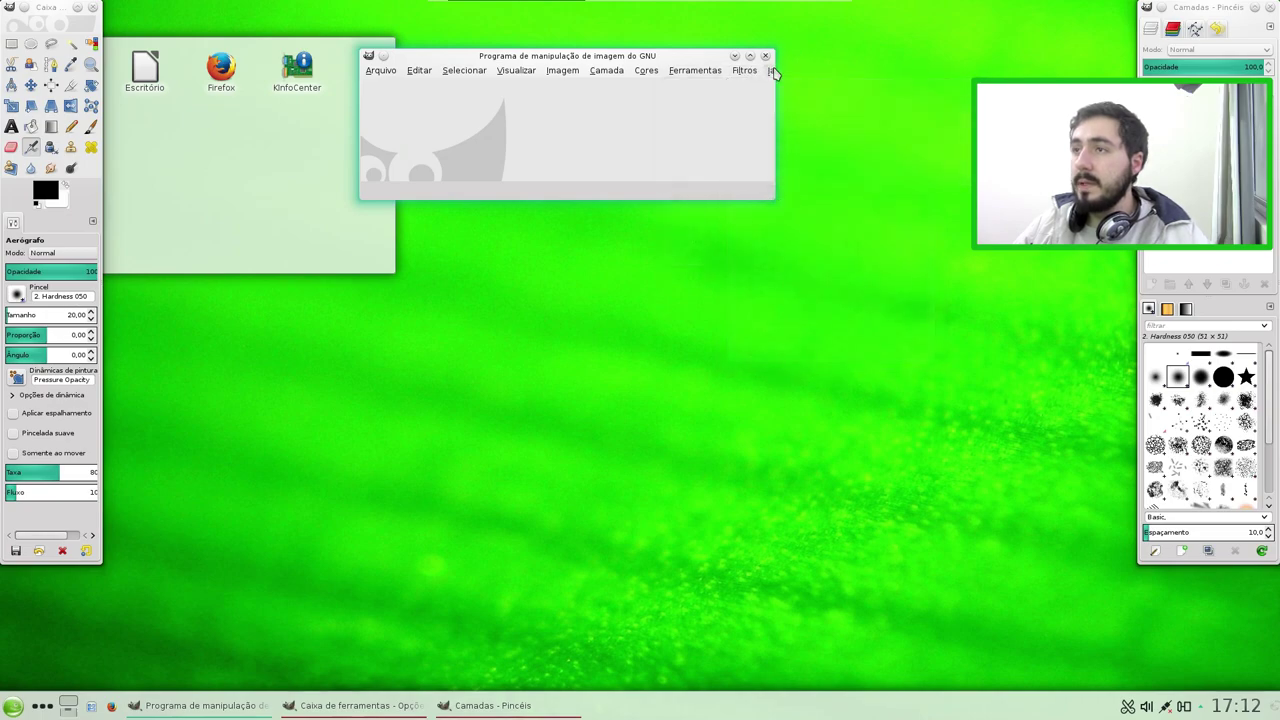
Enlarge GIMP's main window, switch to single-window mode, maximize it, and widen the toolbox
{"action": "left_click_drag", "start_coordinate": [777, 201], "coordinate": [1040, 400]}
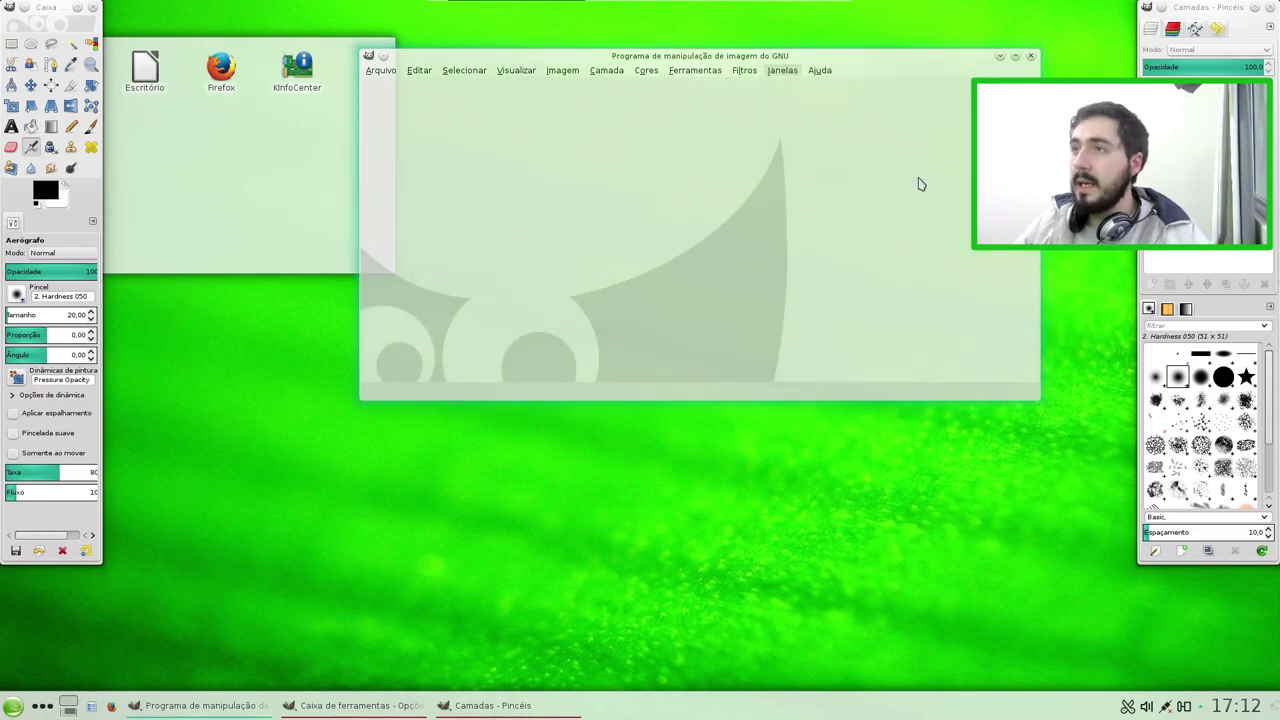
{"action": "left_click", "coordinate": [783, 71]}
{"action": "left_click", "coordinate": [810, 174]}
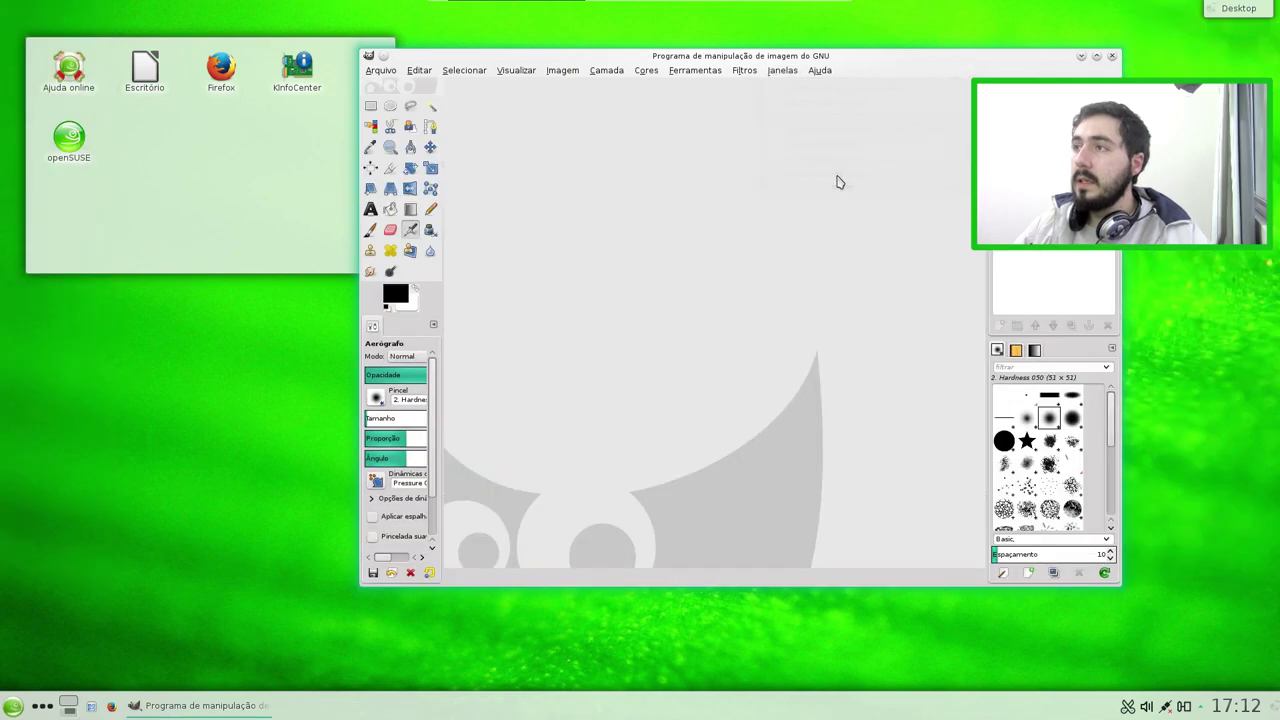
{"action": "left_click_drag", "start_coordinate": [1017, 55], "coordinate": [920, 2]}
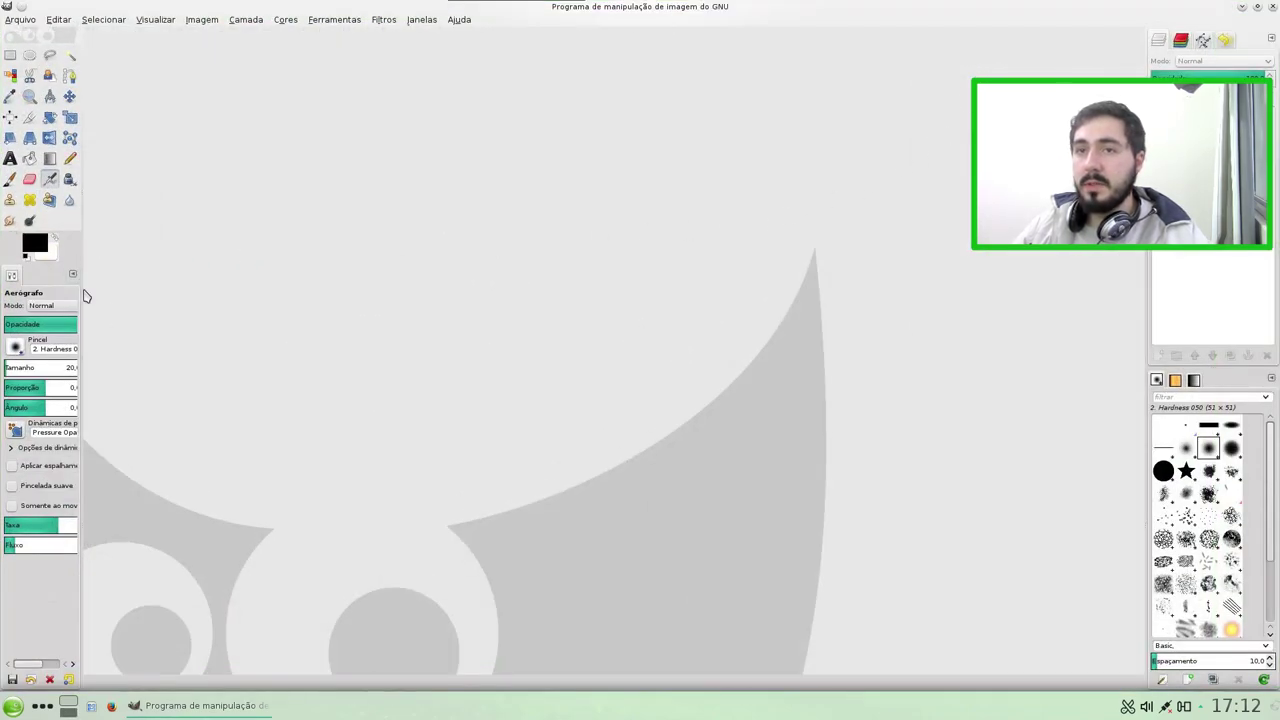
{"action": "left_click_drag", "start_coordinate": [80, 294], "coordinate": [121, 294]}
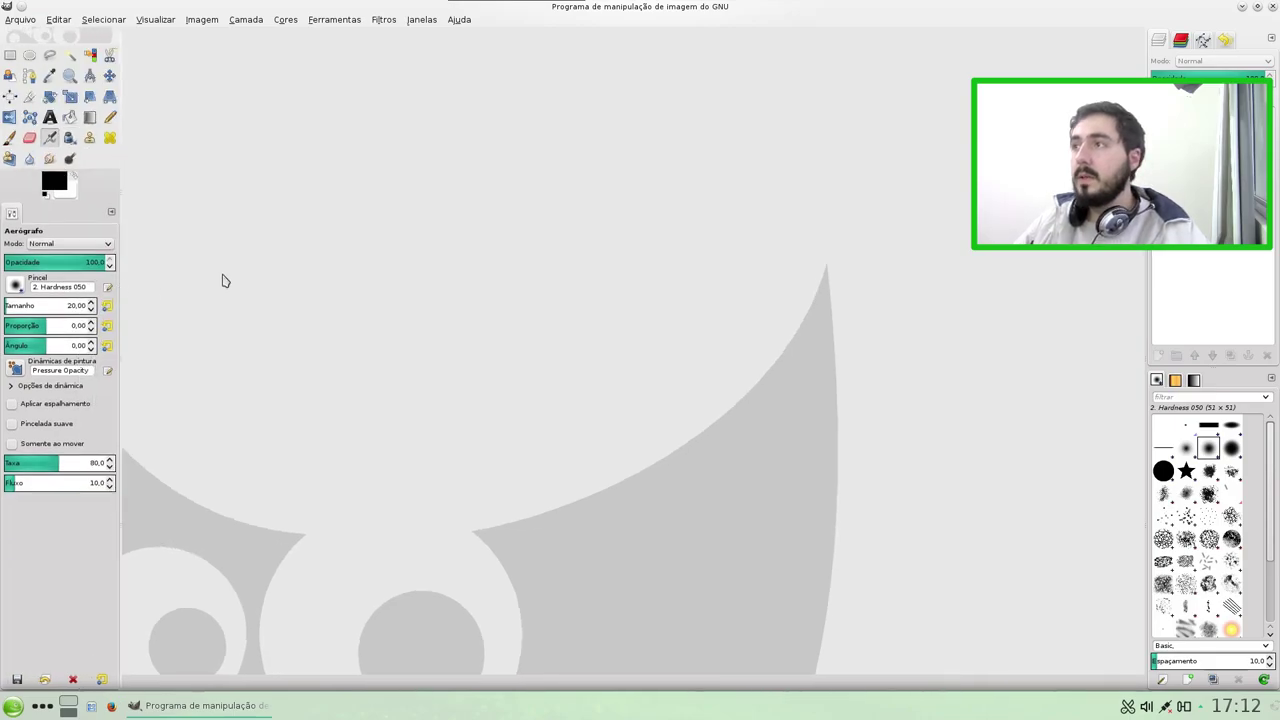
Create a new image from the 1024x768 template, moving the new image dialog to the middle of the screen
{"action": "left_click", "coordinate": [20, 19]}
{"action": "left_click", "coordinate": [30, 33]}
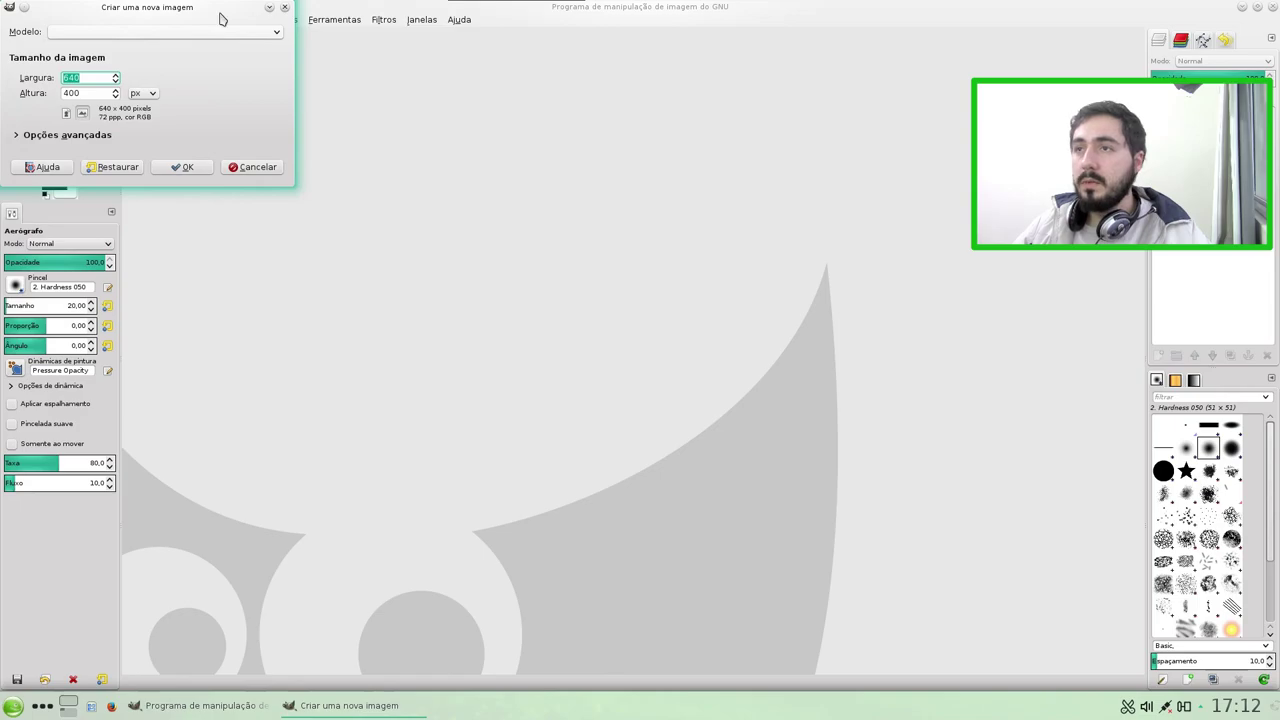
{"action": "left_click_drag", "start_coordinate": [216, 14], "coordinate": [727, 165]}
{"action": "left_click", "coordinate": [722, 181]}
{"action": "left_click", "coordinate": [711, 183]}
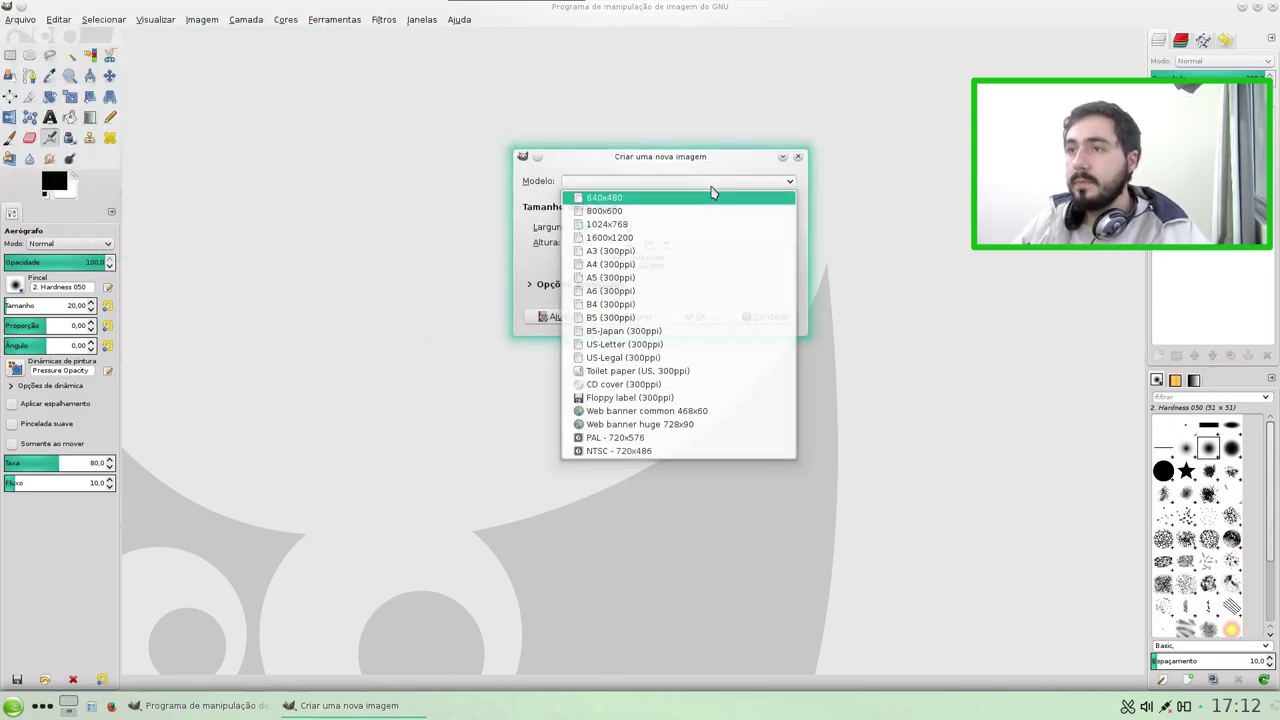
{"action": "left_click", "coordinate": [694, 224]}
{"action": "left_click", "coordinate": [694, 316]}
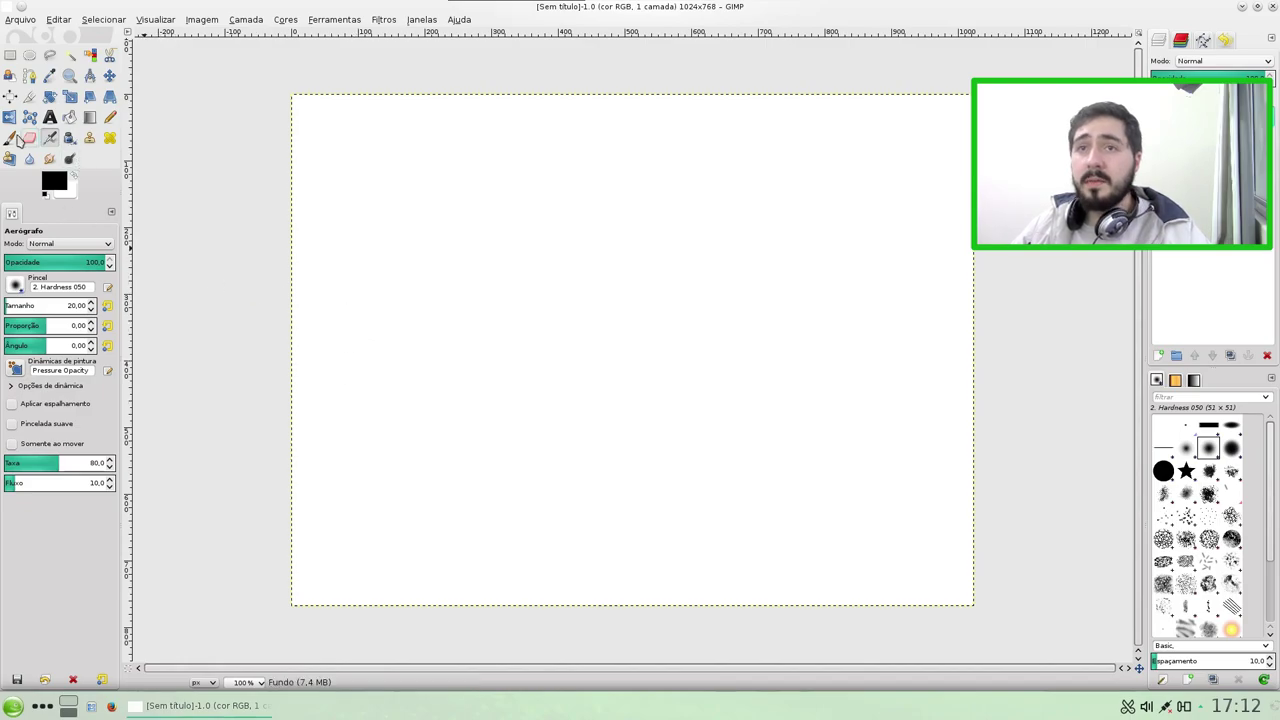
Paint a freehand curved airbrush stroke across the canvas, and quit GIMP discarding the changes
{"action": "mouse_move", "coordinate": [535, 245]}
{"action": "left_mouse_down"}
{"action": "mouse_move", "coordinate": [752, 395]}
{"action": "mouse_move", "coordinate": [811, 477]}
{"action": "mouse_move", "coordinate": [753, 513]}
{"action": "left_mouse_up"}
{"action": "left_click", "coordinate": [1272, 6]}
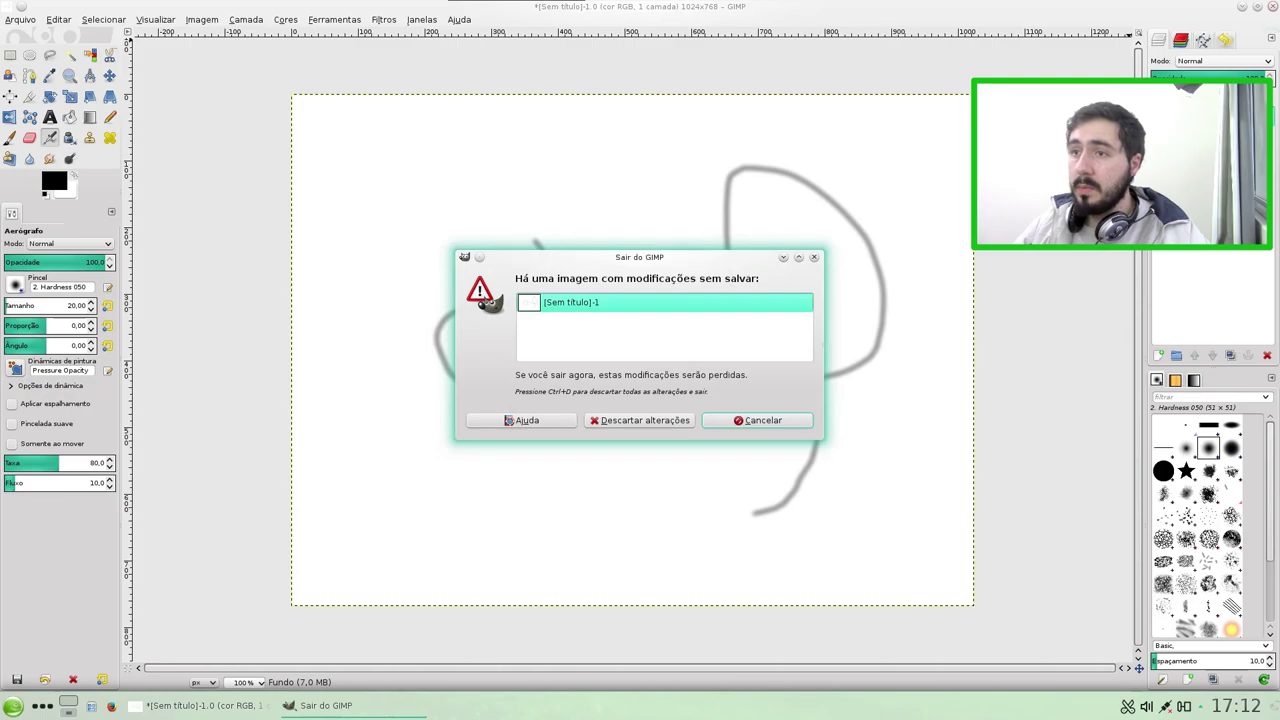
{"action": "left_click", "coordinate": [618, 428]}
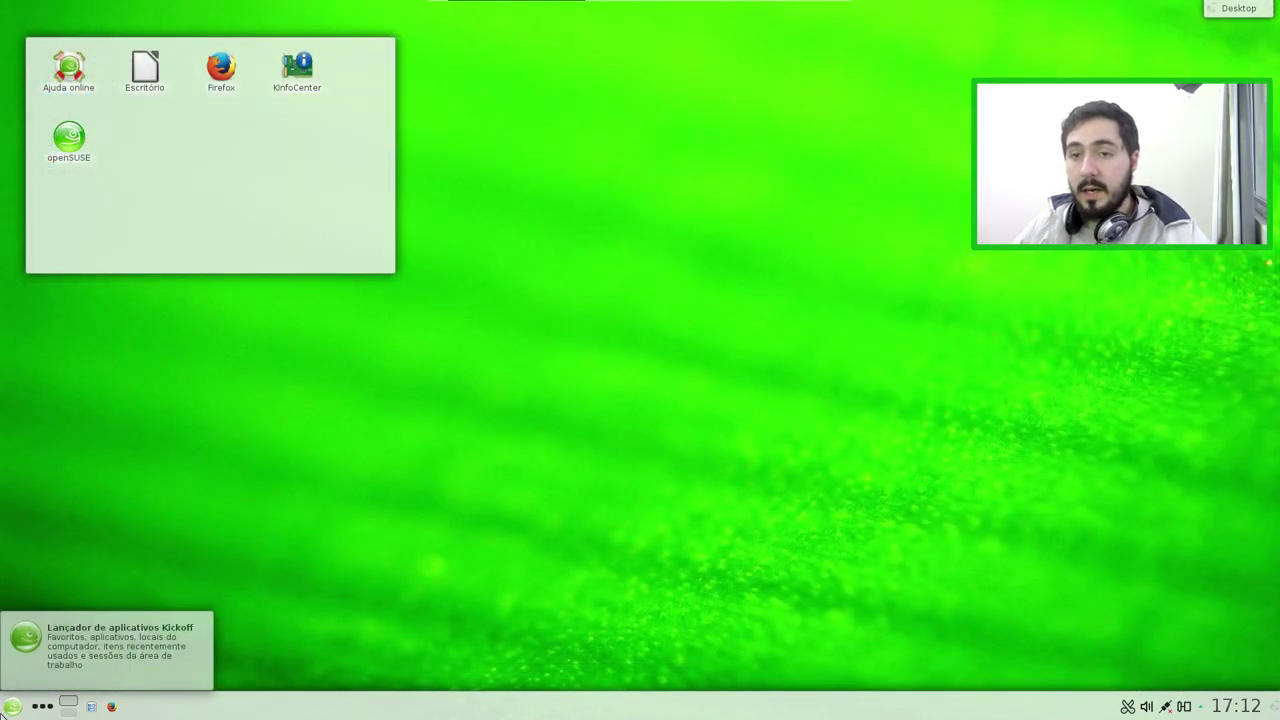
Reopen the application launcher, view the Fotografia group within Gráficos, and go to the Internet category
{"action": "left_click", "coordinate": [12, 706]}
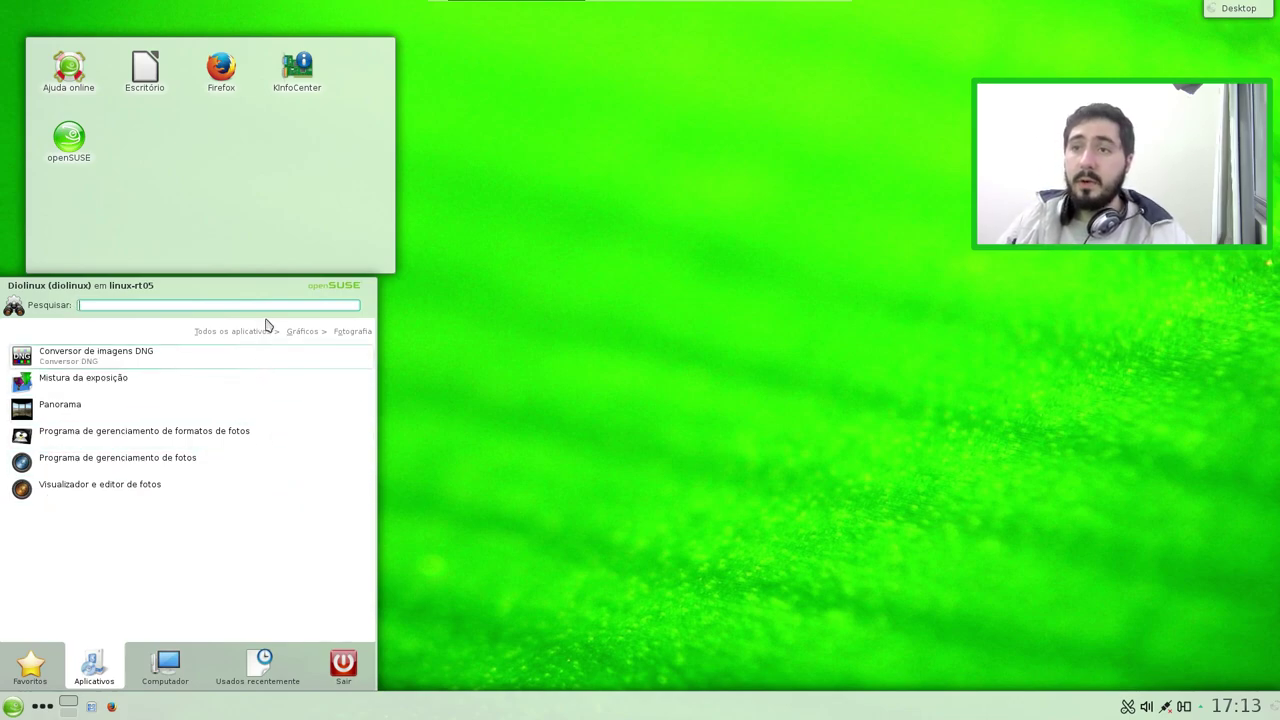
{"action": "left_click", "coordinate": [300, 331]}
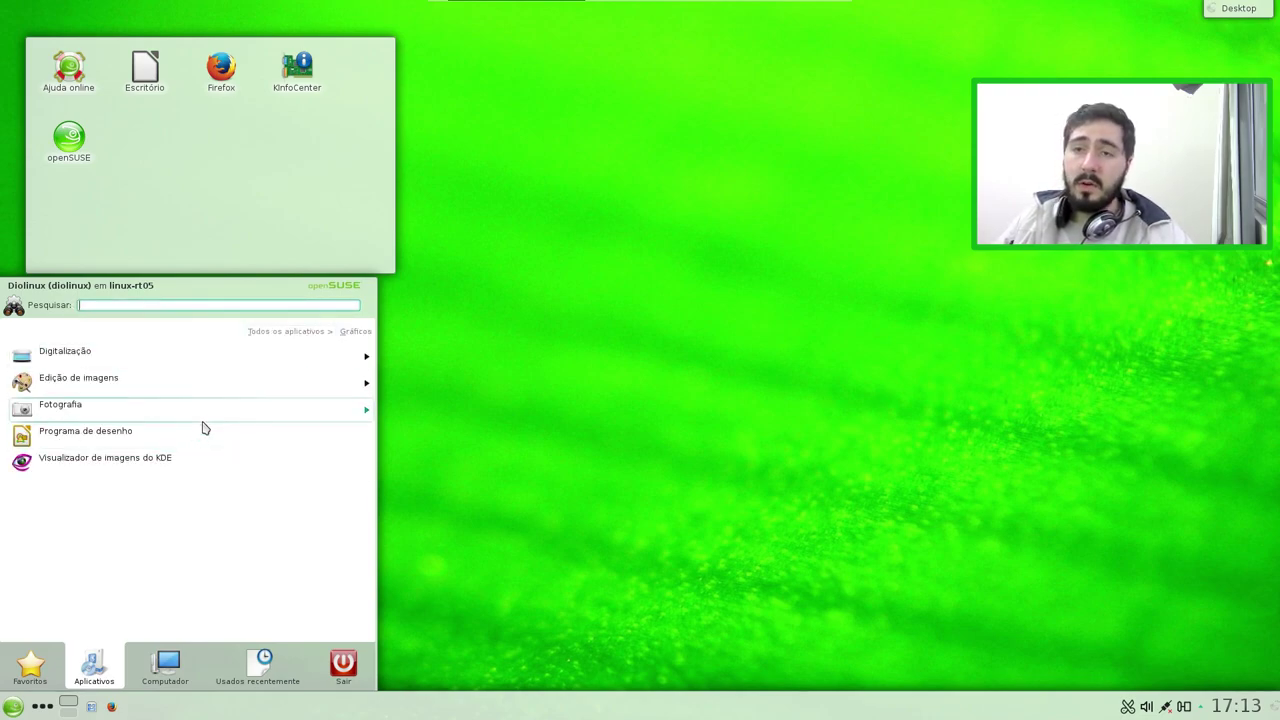
{"action": "left_click", "coordinate": [287, 334]}
{"action": "left_click", "coordinate": [266, 414]}
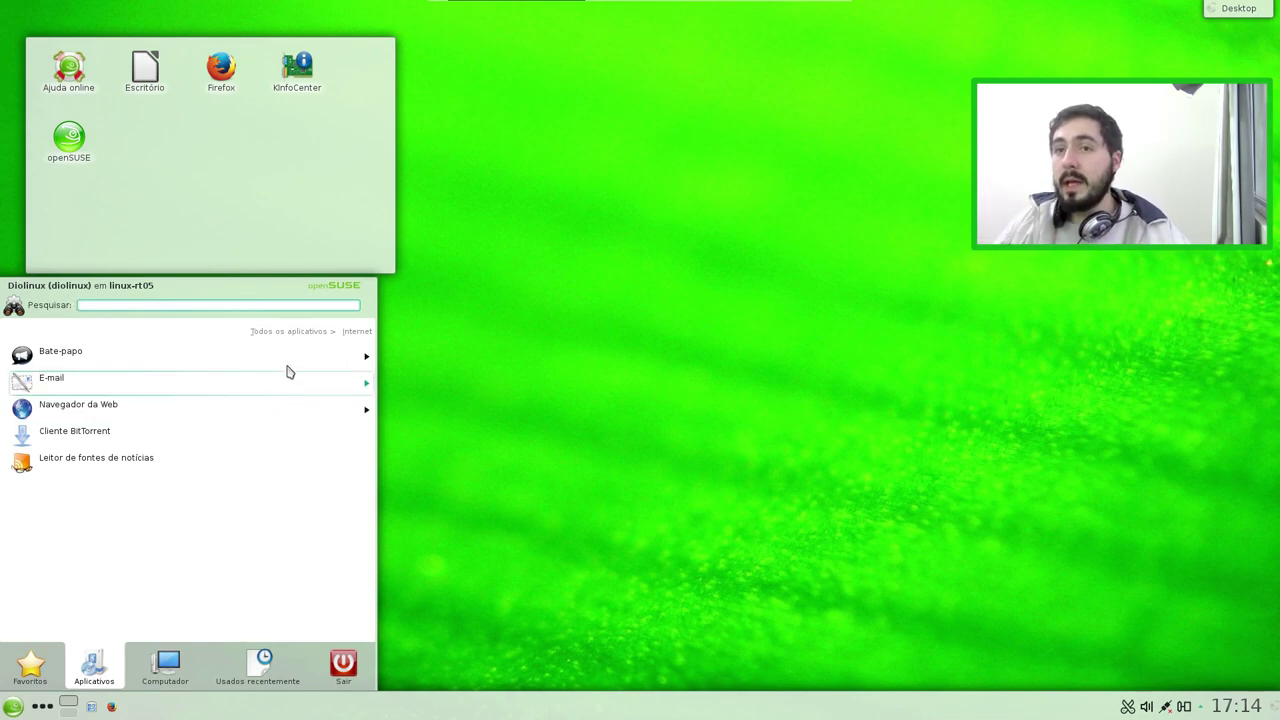
View the programs in the Bate-papo and E-mail groups, returning to the Internet category
{"action": "left_click", "coordinate": [293, 358]}
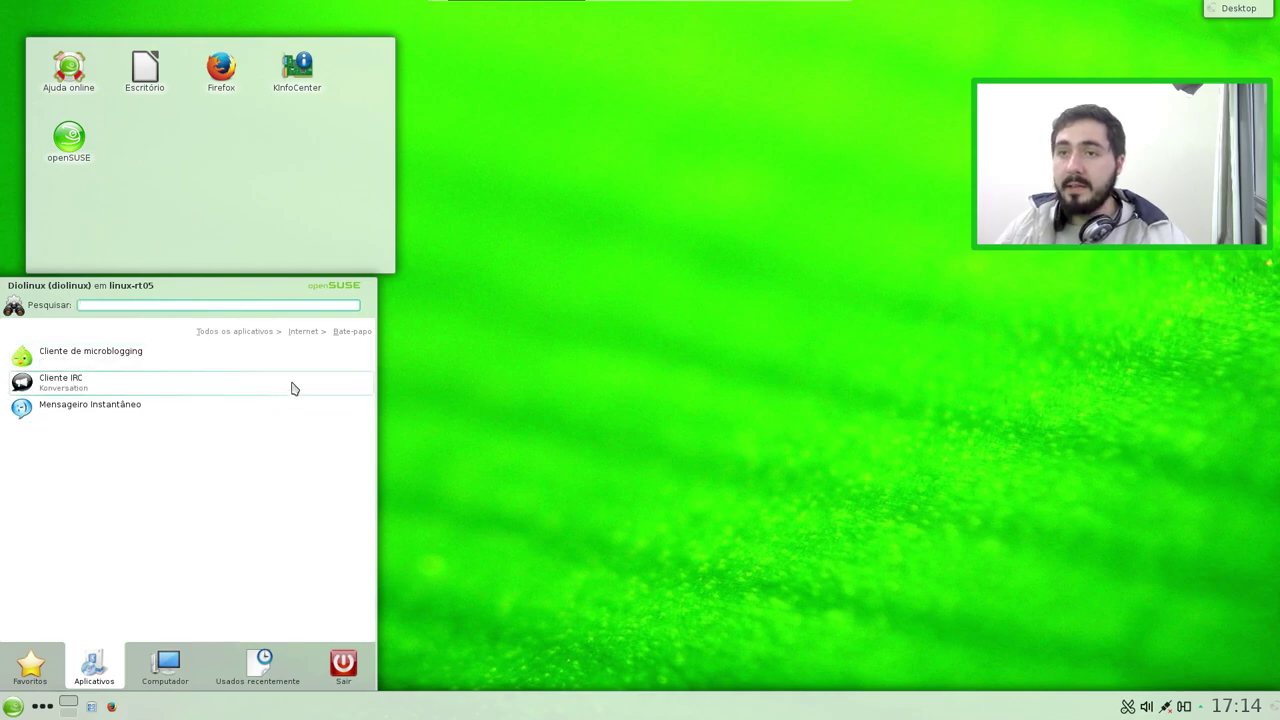
{"action": "left_click", "coordinate": [310, 332]}
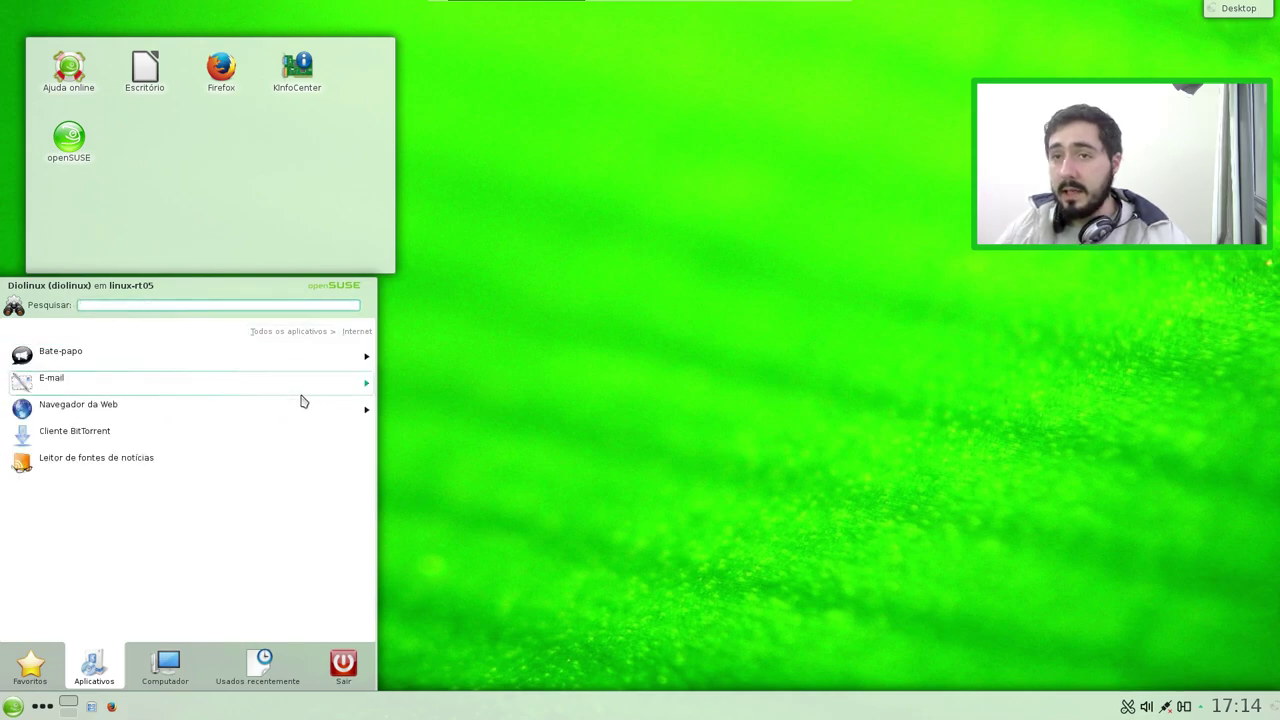
{"action": "left_click", "coordinate": [306, 385]}
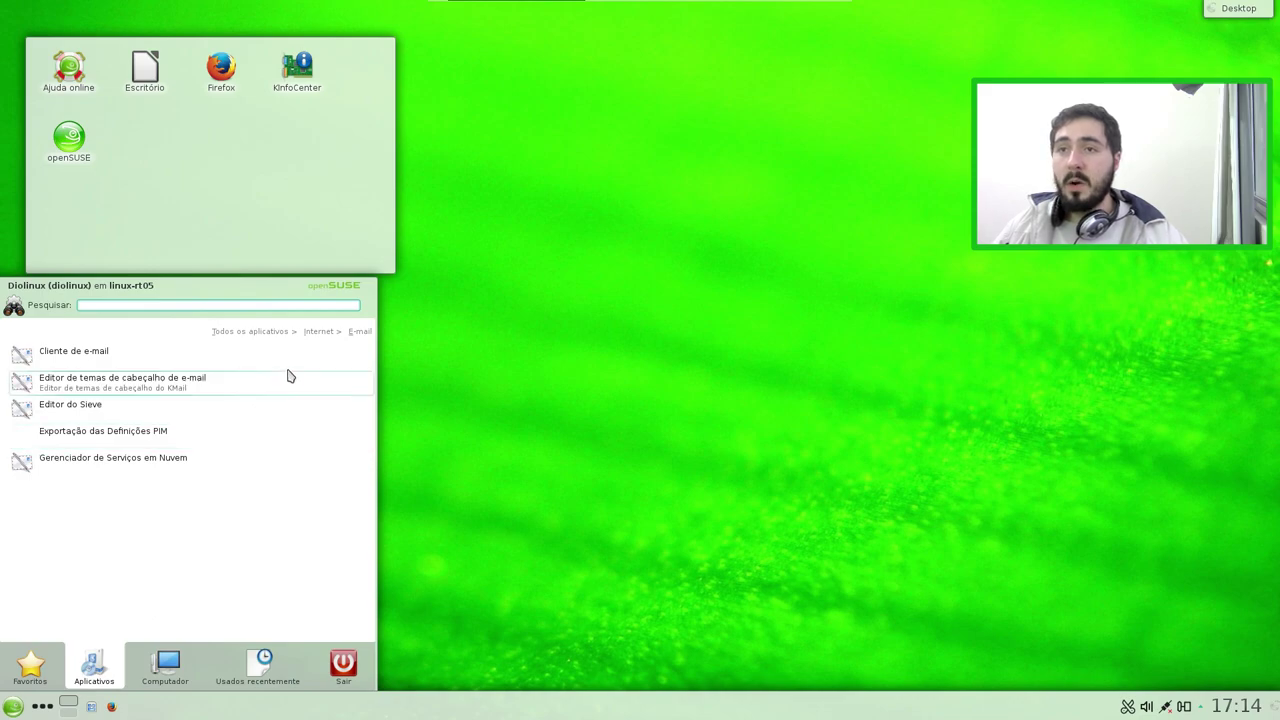
{"action": "left_click", "coordinate": [319, 332]}
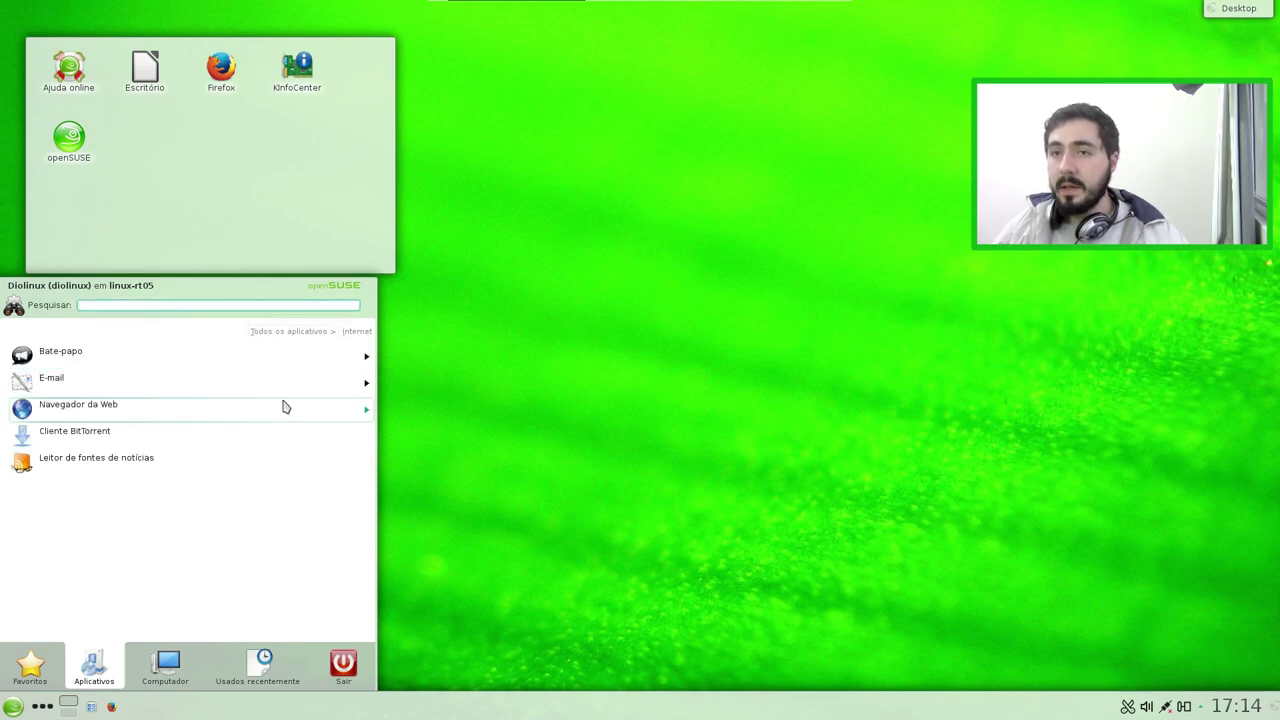
Launch Konqueror from the Navegador da Web group and move its window toward the middle of the desktop
{"action": "left_click", "coordinate": [287, 412]}
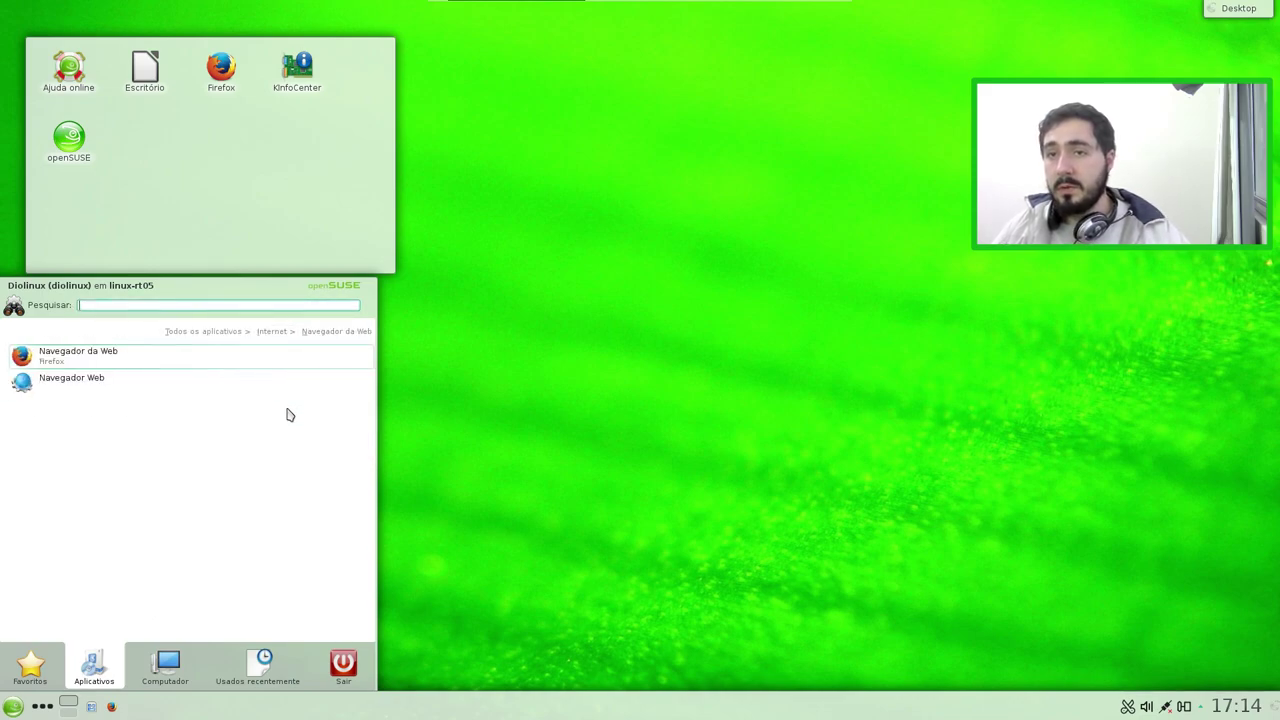
{"action": "left_click", "coordinate": [220, 388]}
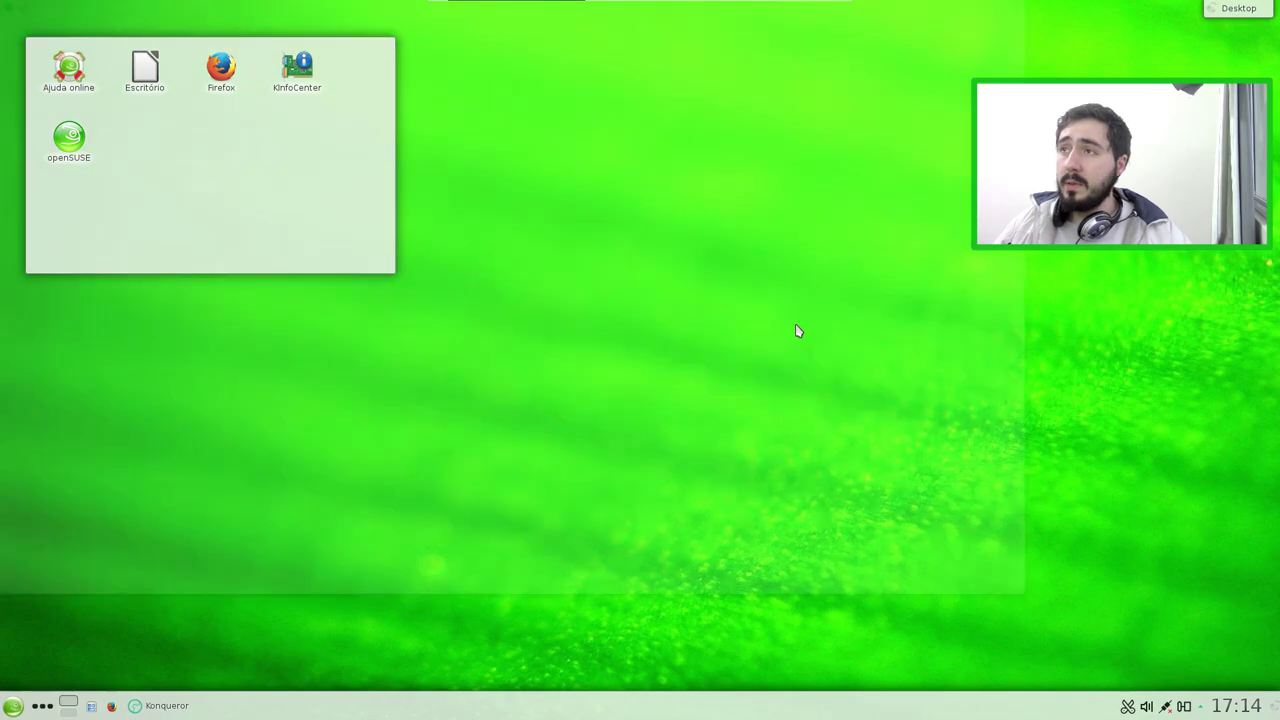
{"action": "left_click_drag", "start_coordinate": [763, 34], "coordinate": [910, 62]}
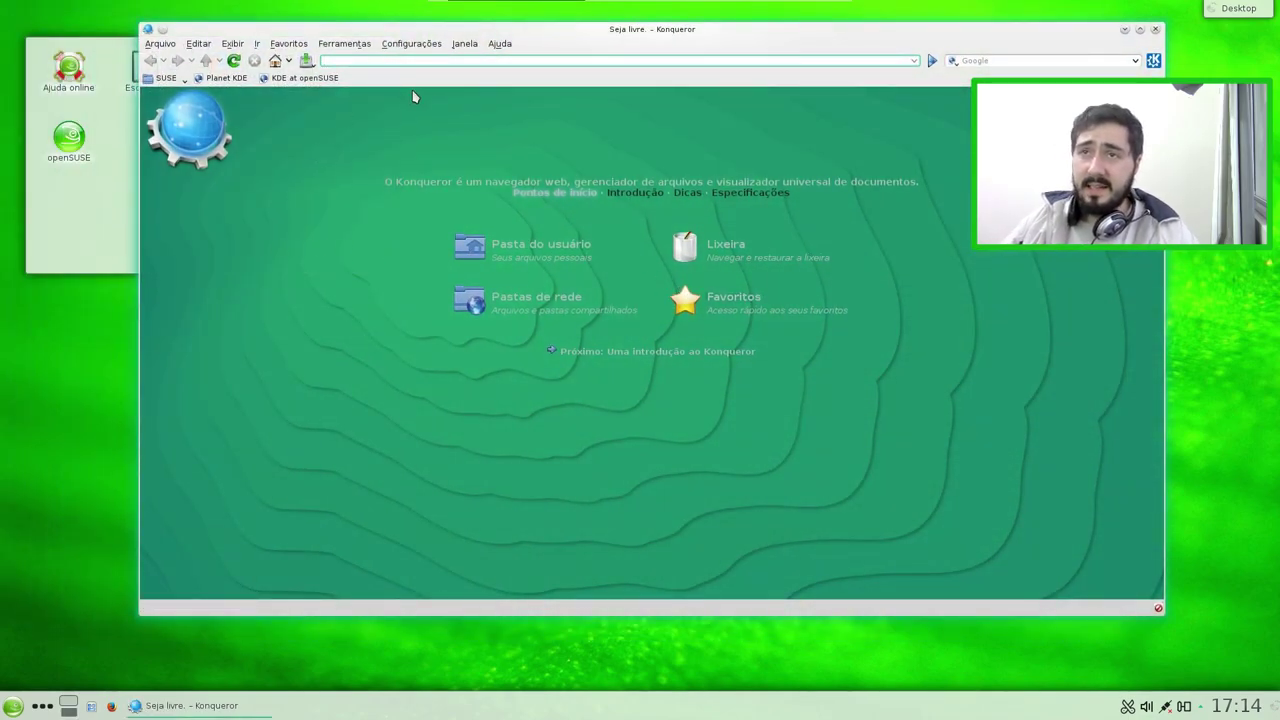
{"action": "type", "text": "www"}
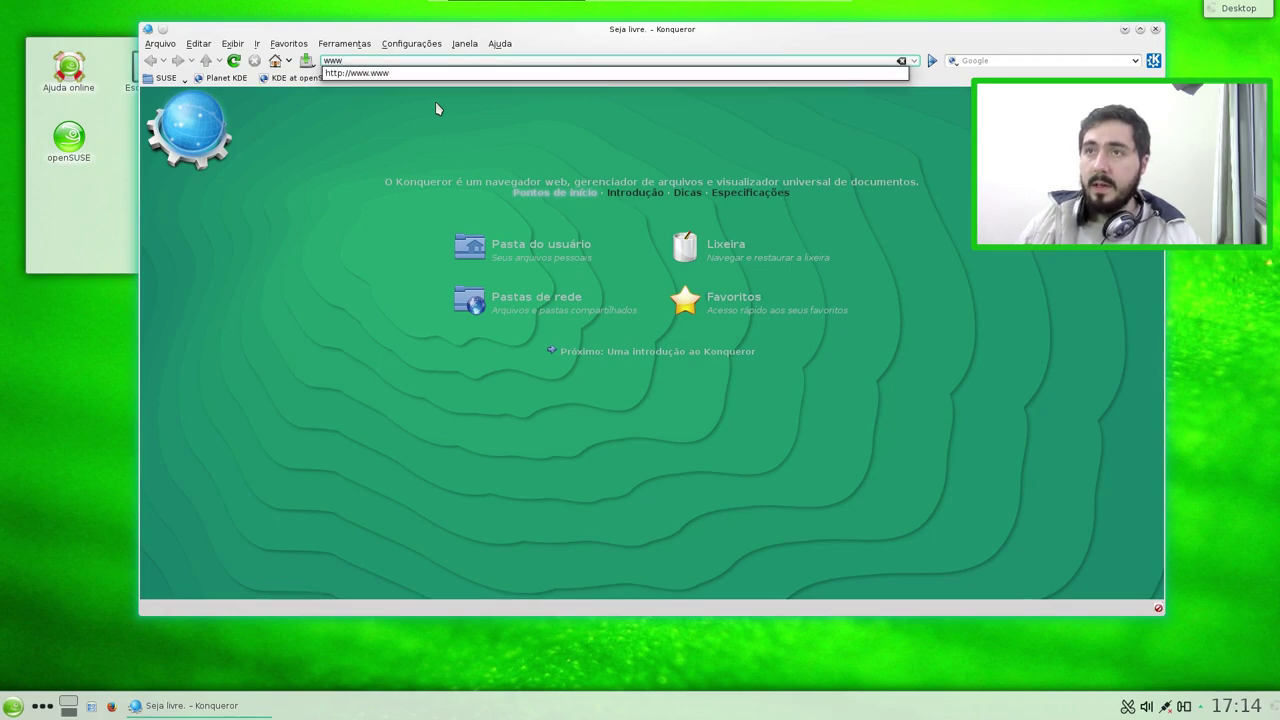
{"action": "type", "text": ".googl"}
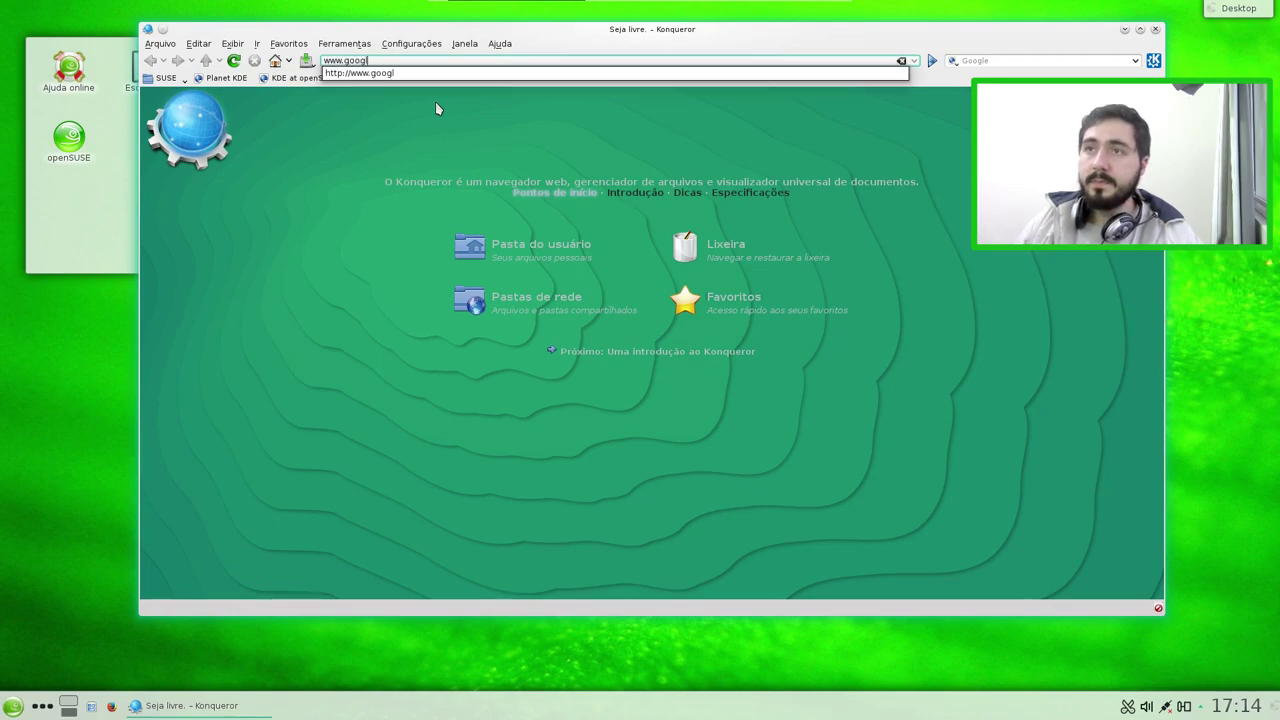
{"action": "type", "text": "e.co"}
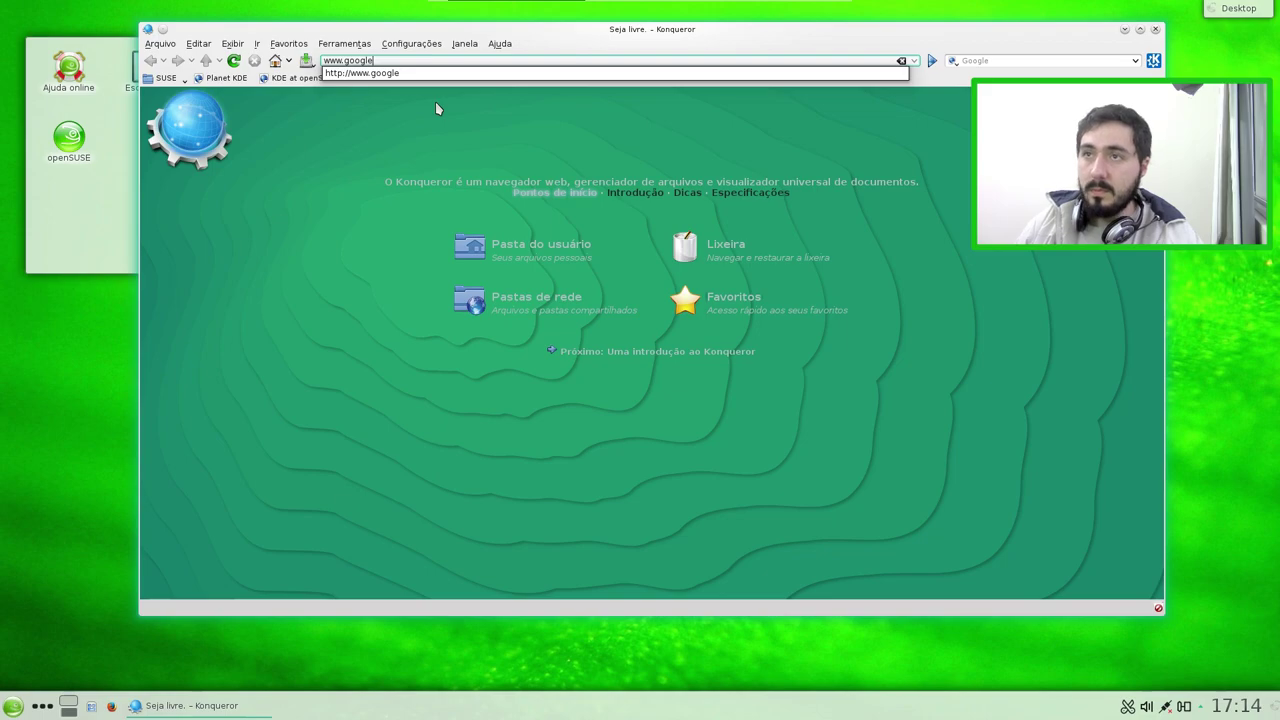
{"action": "type", "text": "m"}
{"action": "key", "text": "Return"}
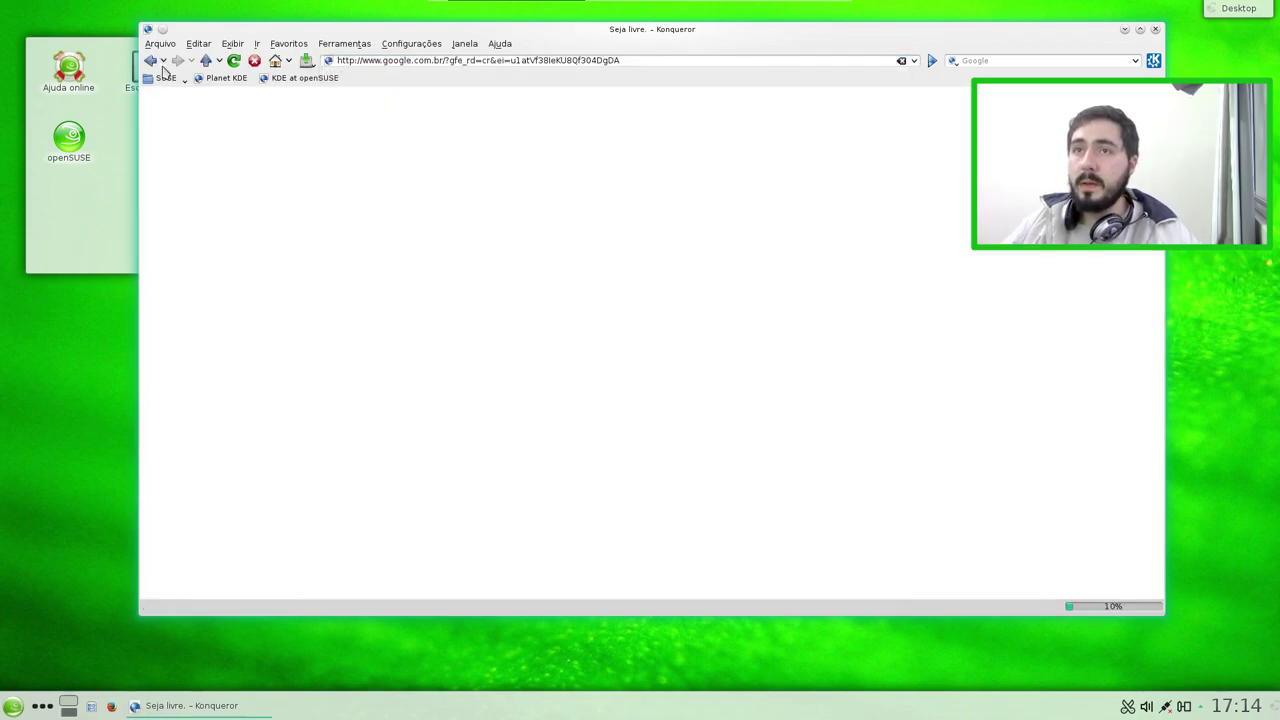
Open a new tab, browse to /home/ and enter the user's home folder
{"action": "left_click", "coordinate": [160, 43]}
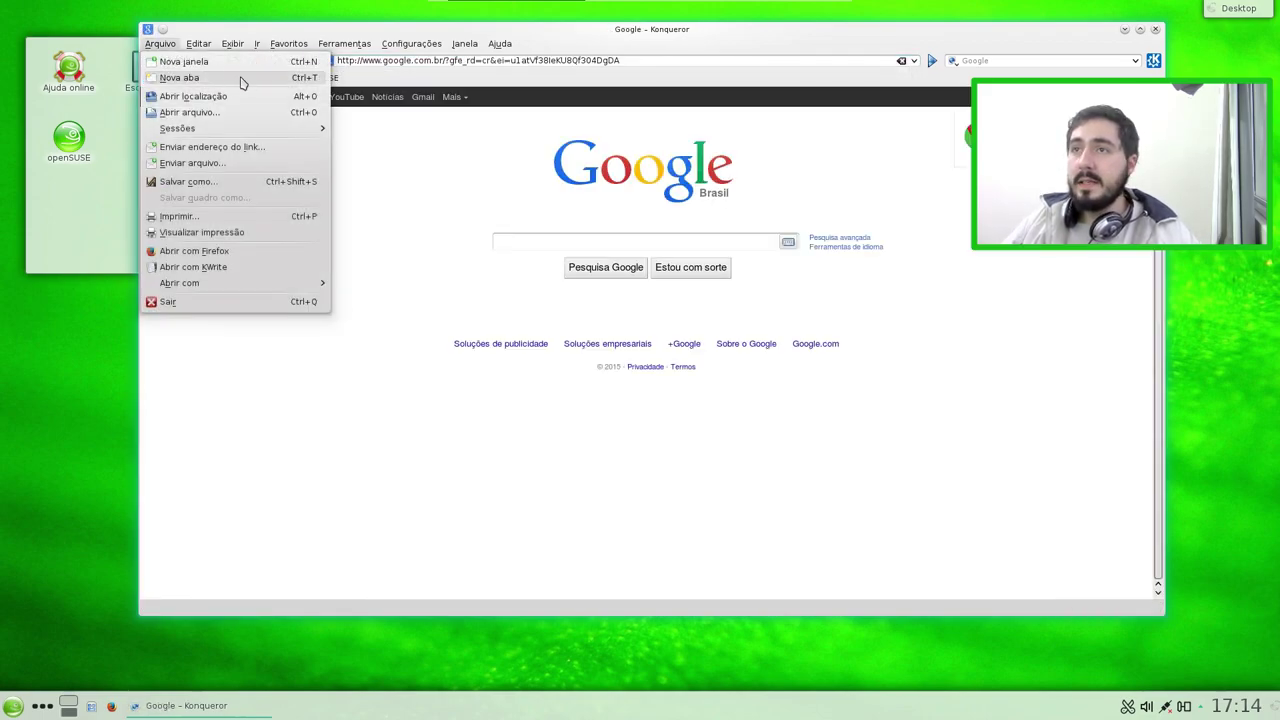
{"action": "left_click", "coordinate": [240, 78]}
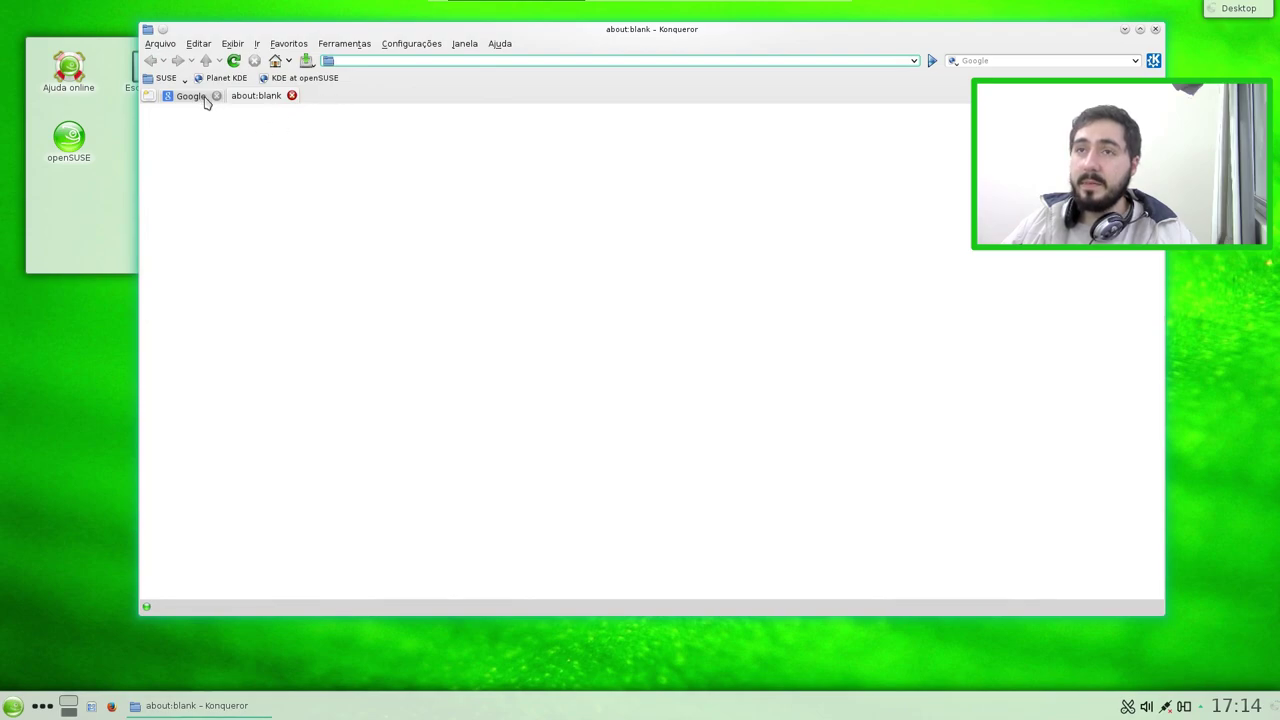
{"action": "type", "text": "/home/"}
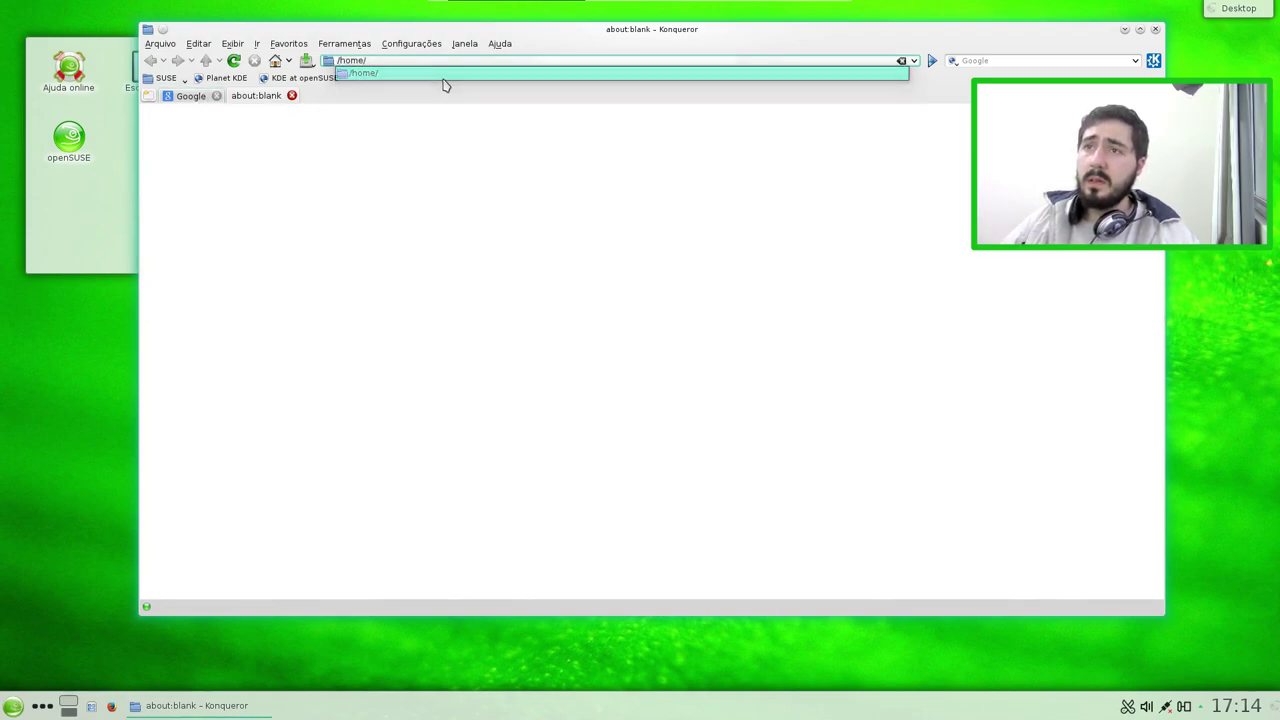
{"action": "key", "text": "Return"}
{"action": "left_click", "coordinate": [205, 162]}
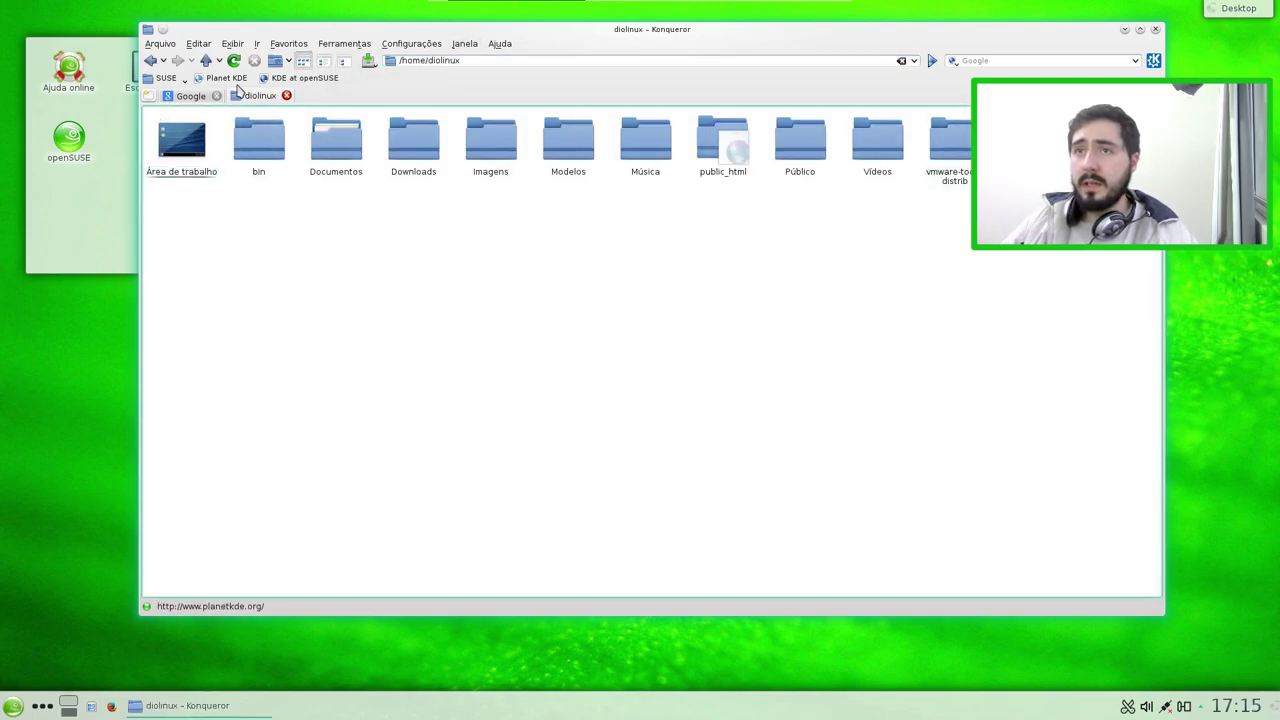
Switch between the Google and home folder tabs, shift the window slightly down and left, and close Konqueror
{"action": "left_click", "coordinate": [185, 96]}
{"action": "left_click", "coordinate": [258, 95]}
{"action": "left_click", "coordinate": [190, 96]}
{"action": "left_click_drag", "start_coordinate": [930, 43], "coordinate": [869, 57]}
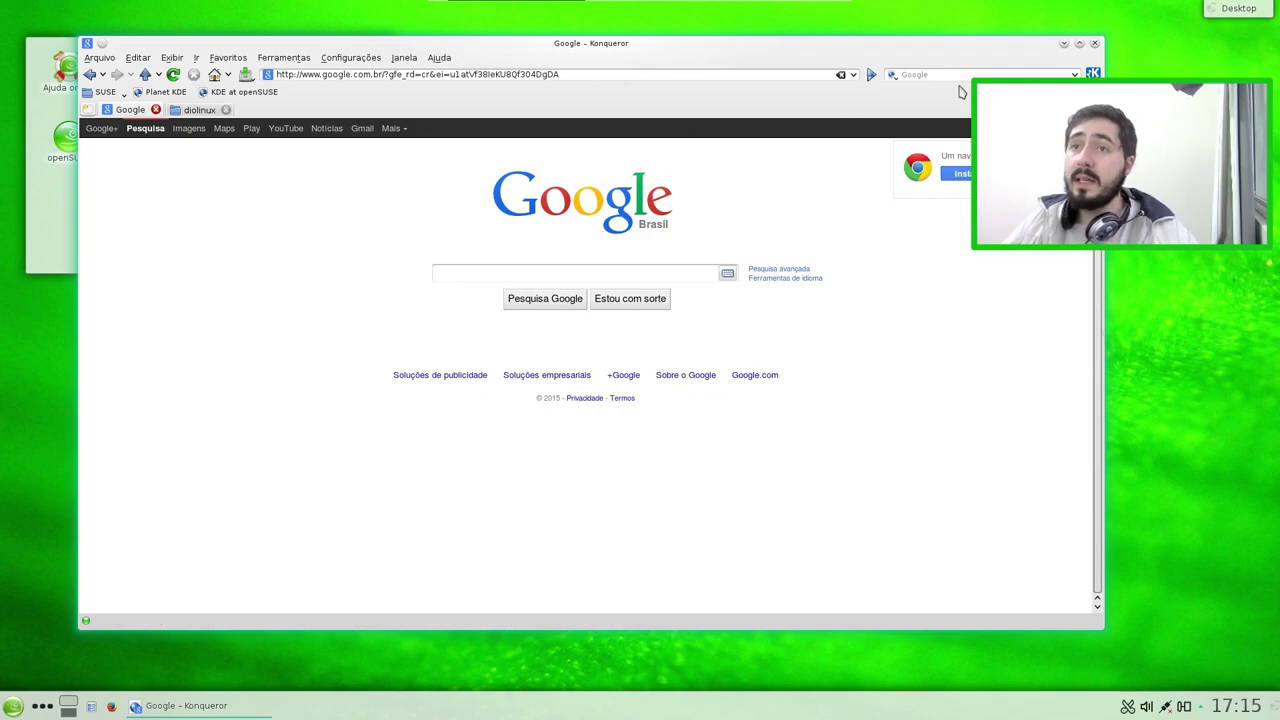
{"action": "left_click", "coordinate": [226, 110]}
{"action": "left_click", "coordinate": [226, 110]}
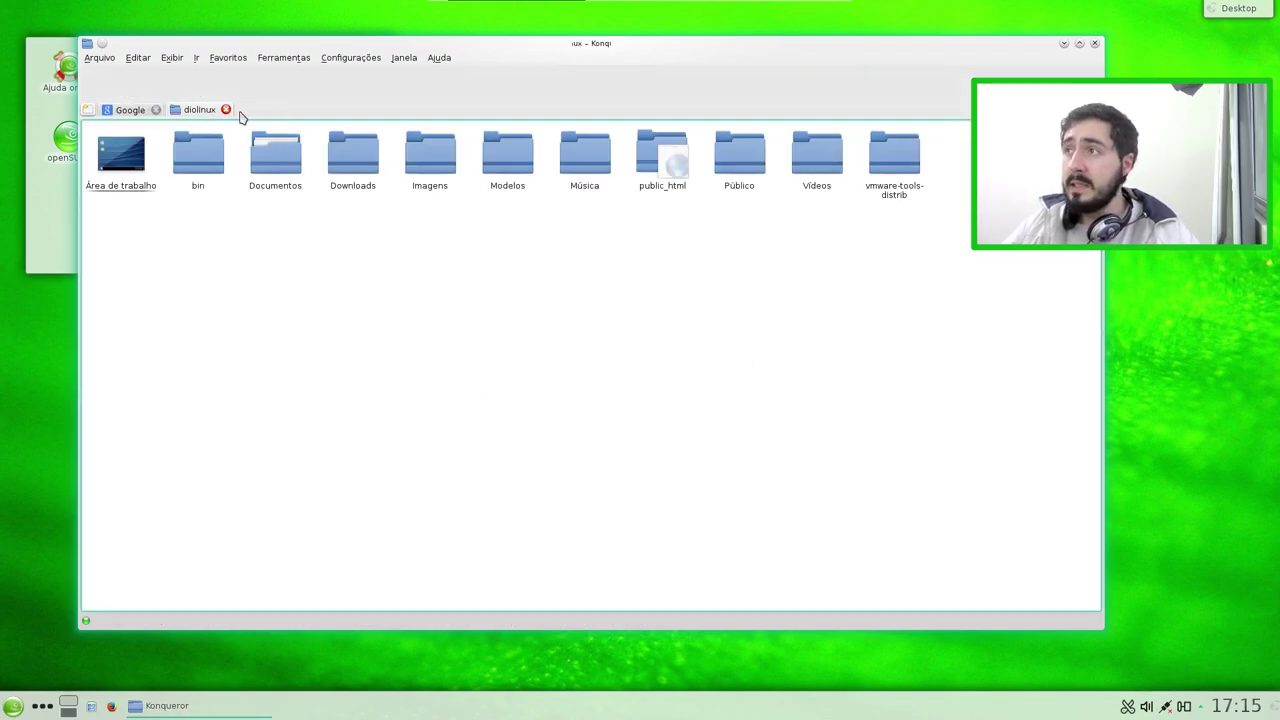
{"action": "left_click", "coordinate": [1095, 43]}
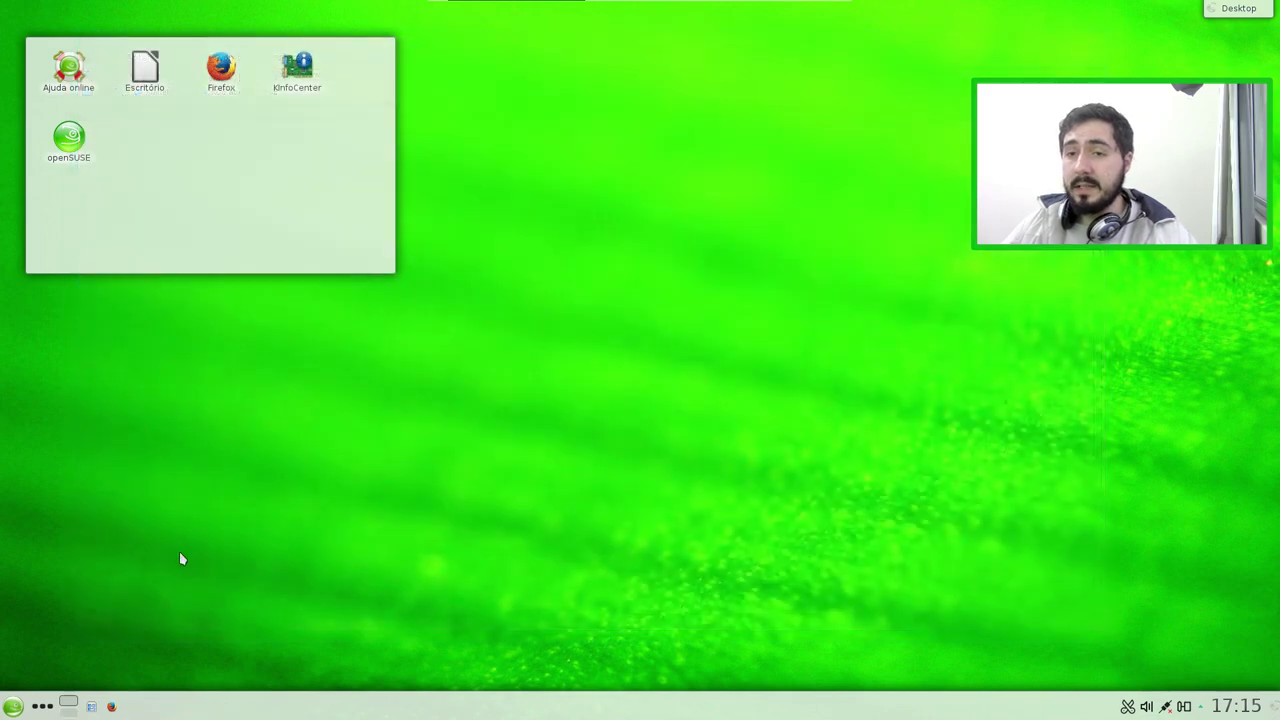
Reopen the application launcher, view the Internet category again, and go to the Jogos category
{"action": "left_click", "coordinate": [8, 710]}
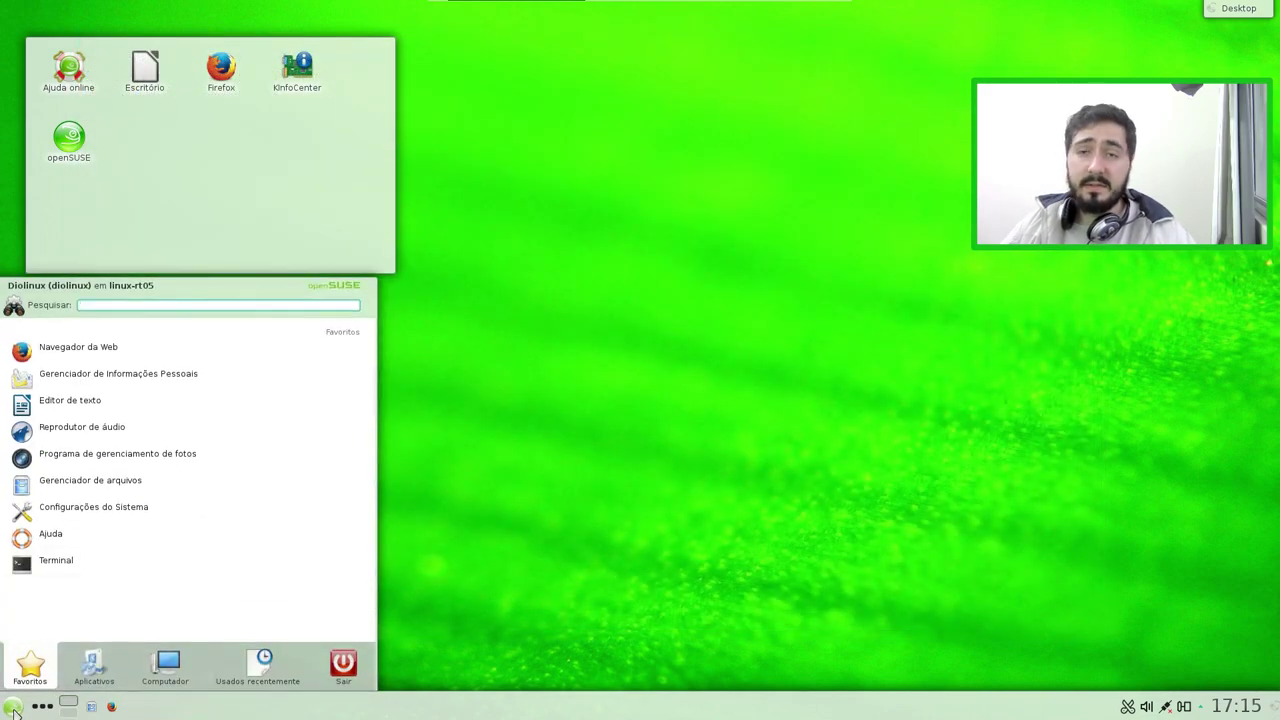
{"action": "mouse_move", "coordinate": [77, 672]}
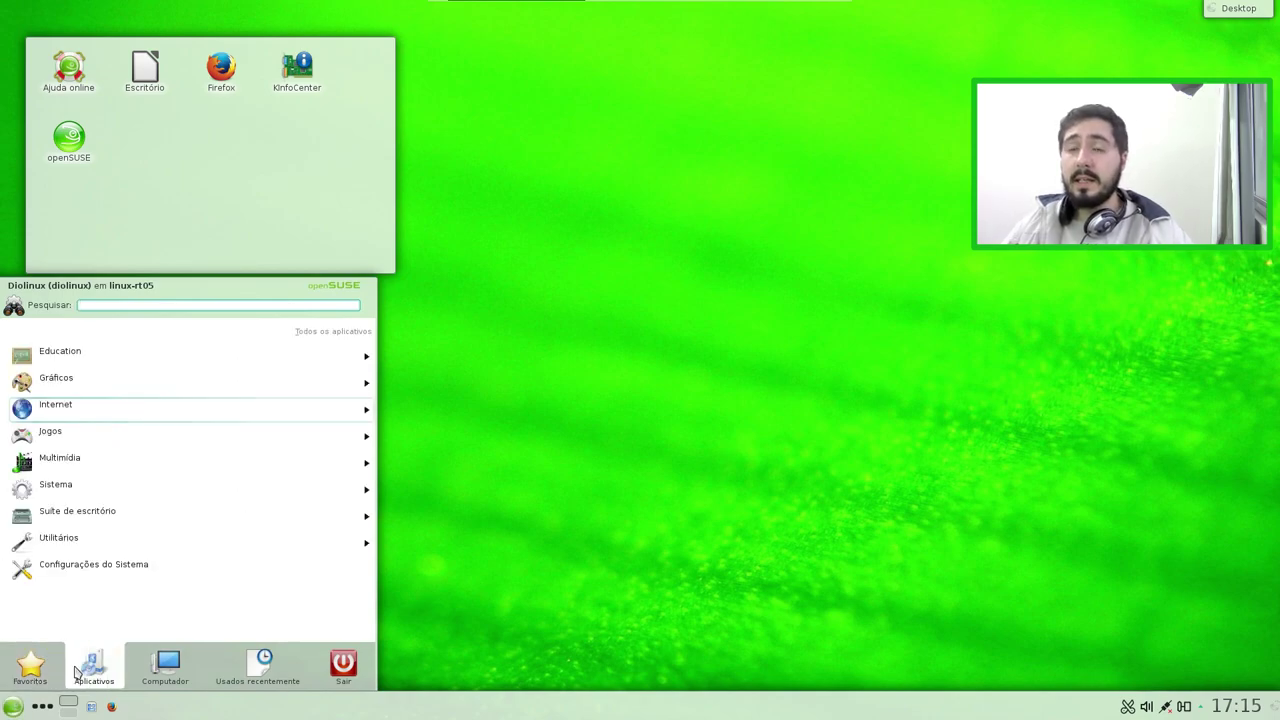
{"action": "left_click", "coordinate": [90, 407]}
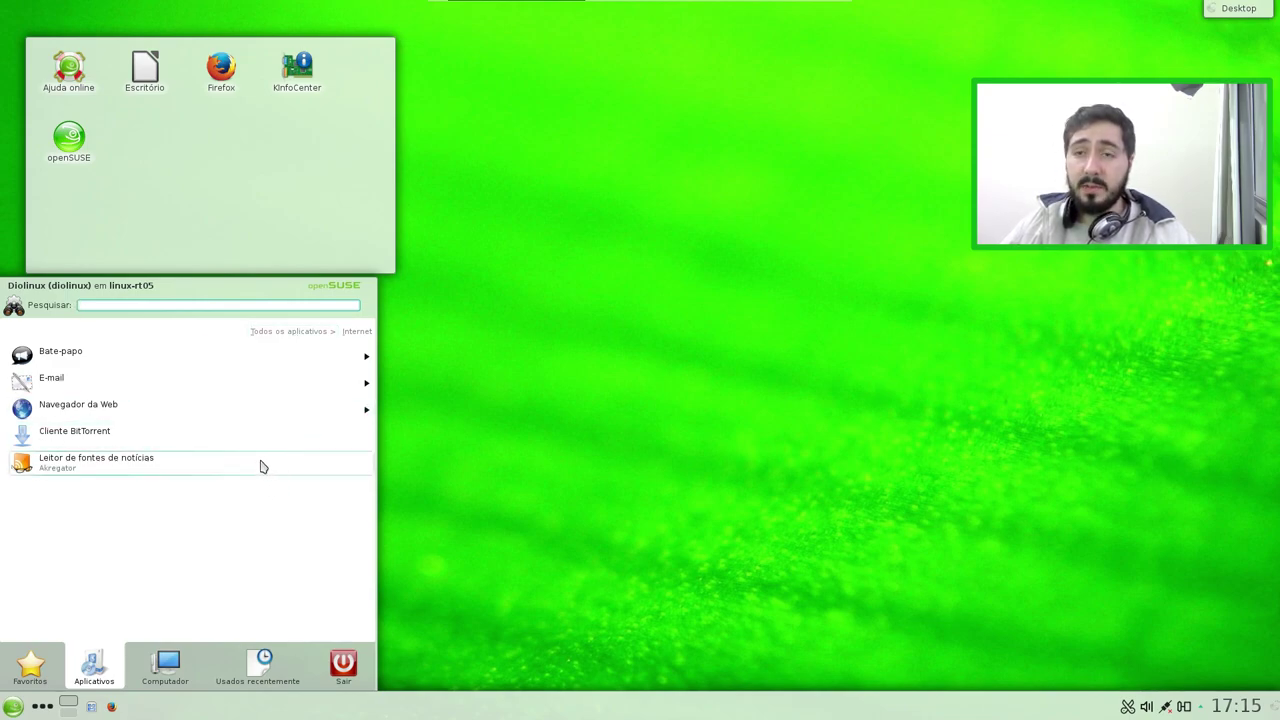
{"action": "left_click", "coordinate": [292, 333]}
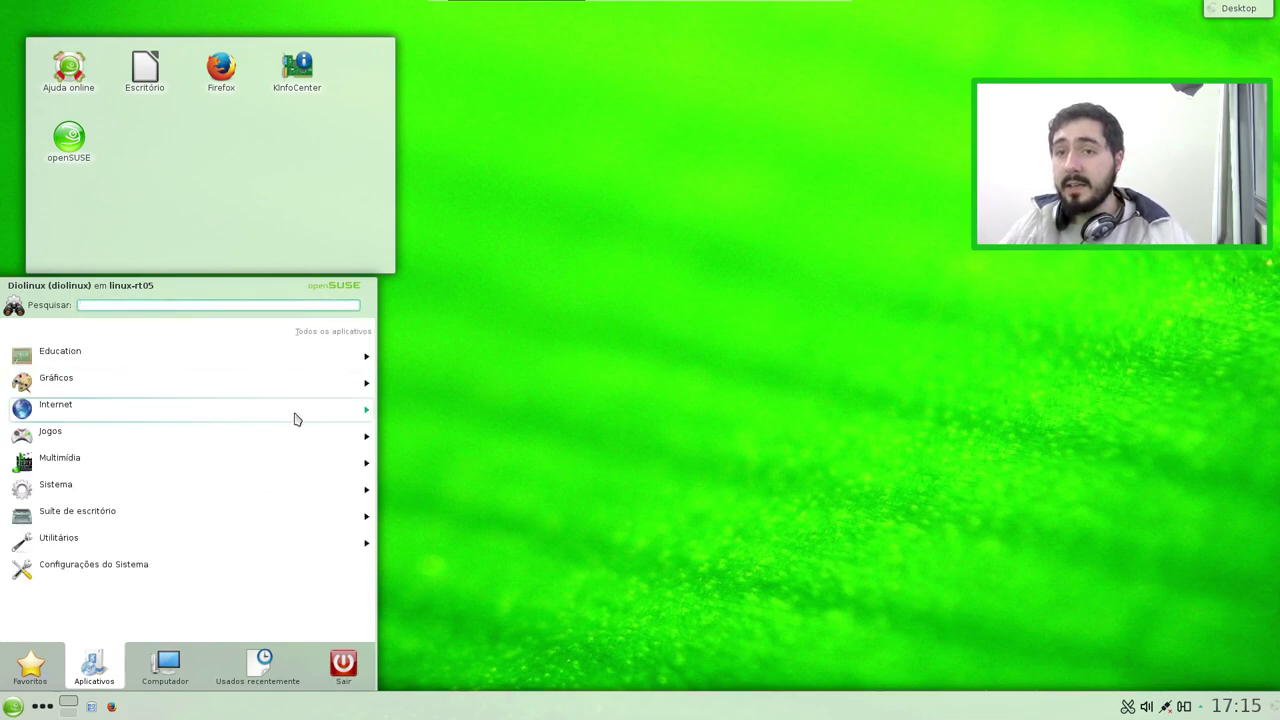
{"action": "left_click", "coordinate": [278, 444]}
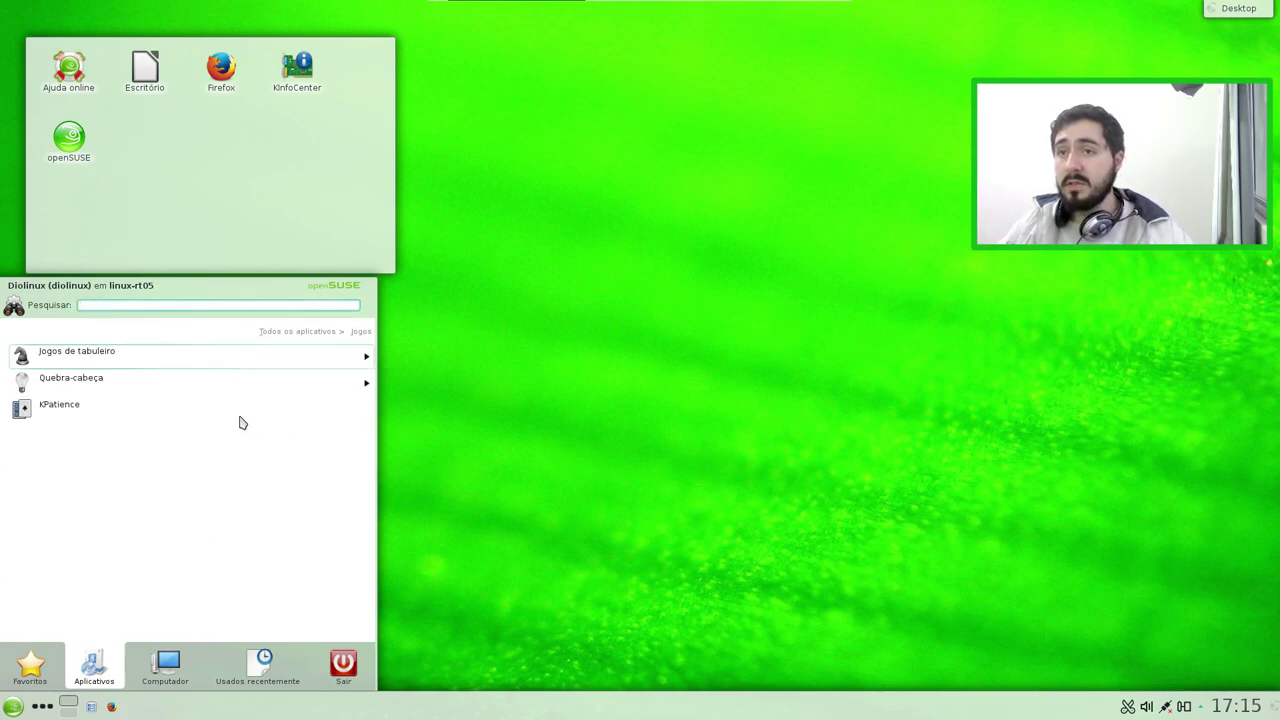
View the games in the Jogos de tabuleiro and Quebra-cabeça groups, returning to the list of all applications
{"action": "left_click", "coordinate": [287, 367]}
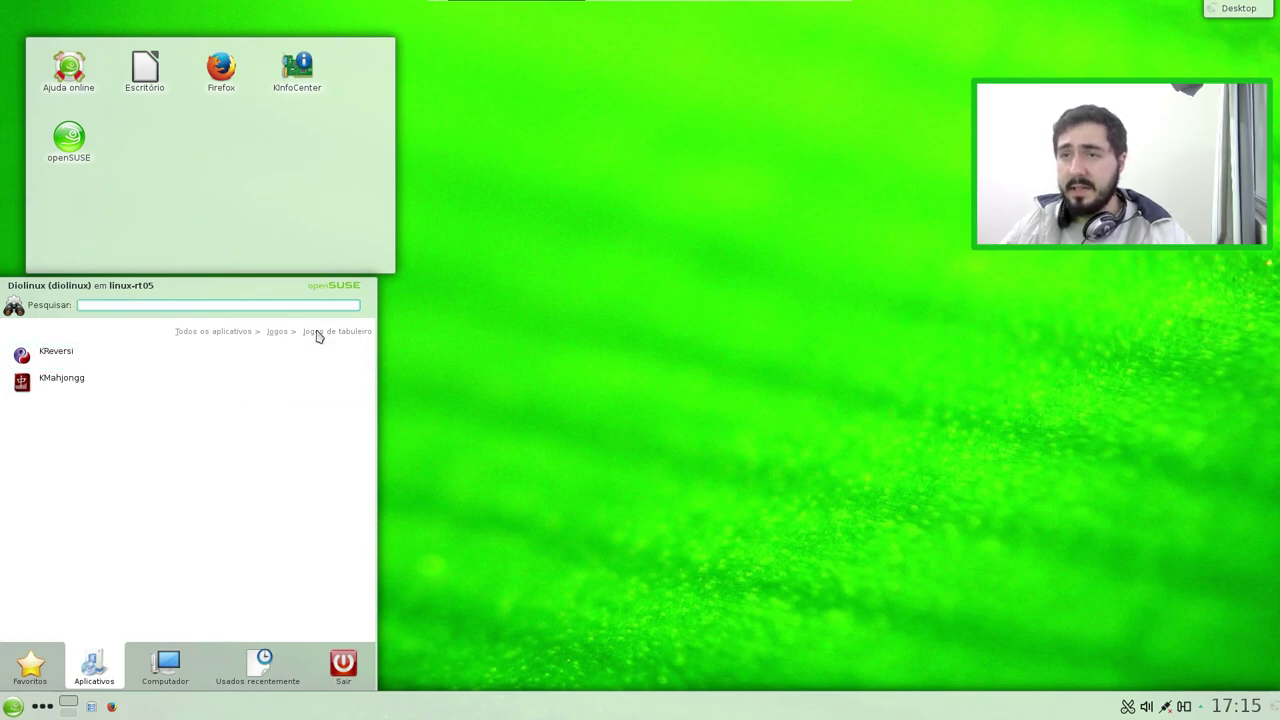
{"action": "left_click", "coordinate": [278, 331]}
{"action": "left_click", "coordinate": [310, 388]}
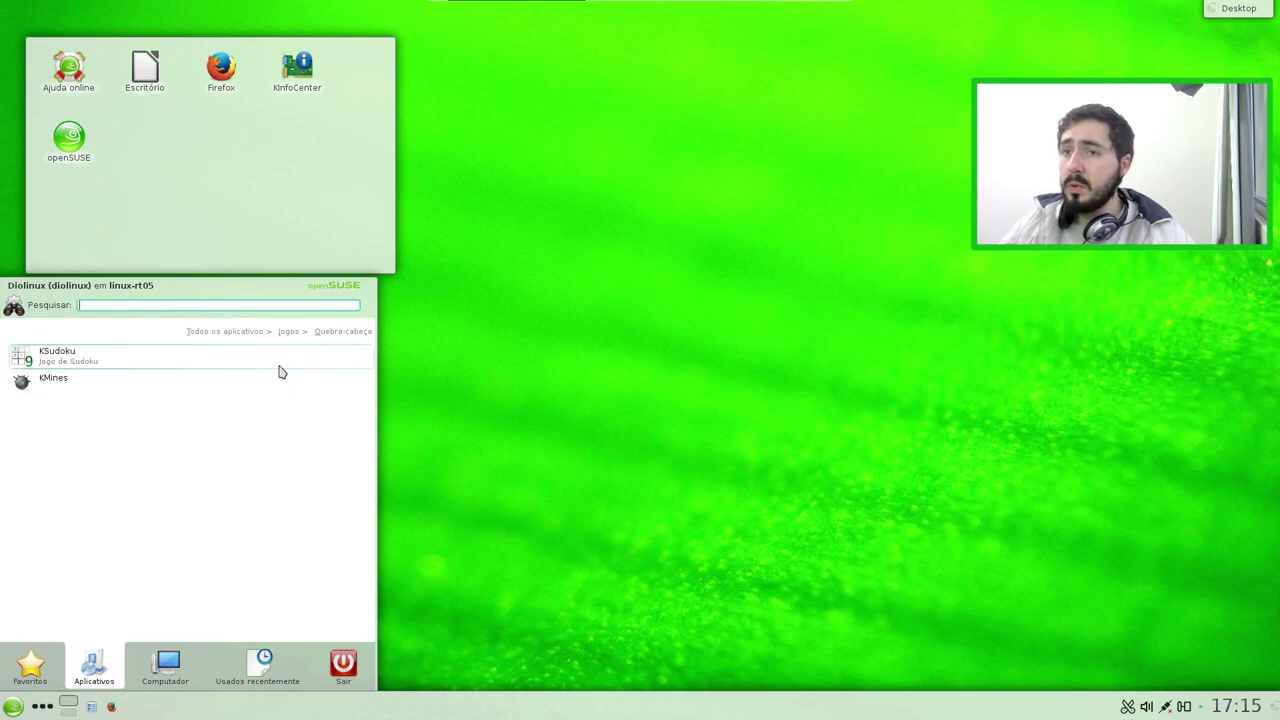
{"action": "left_click", "coordinate": [292, 333]}
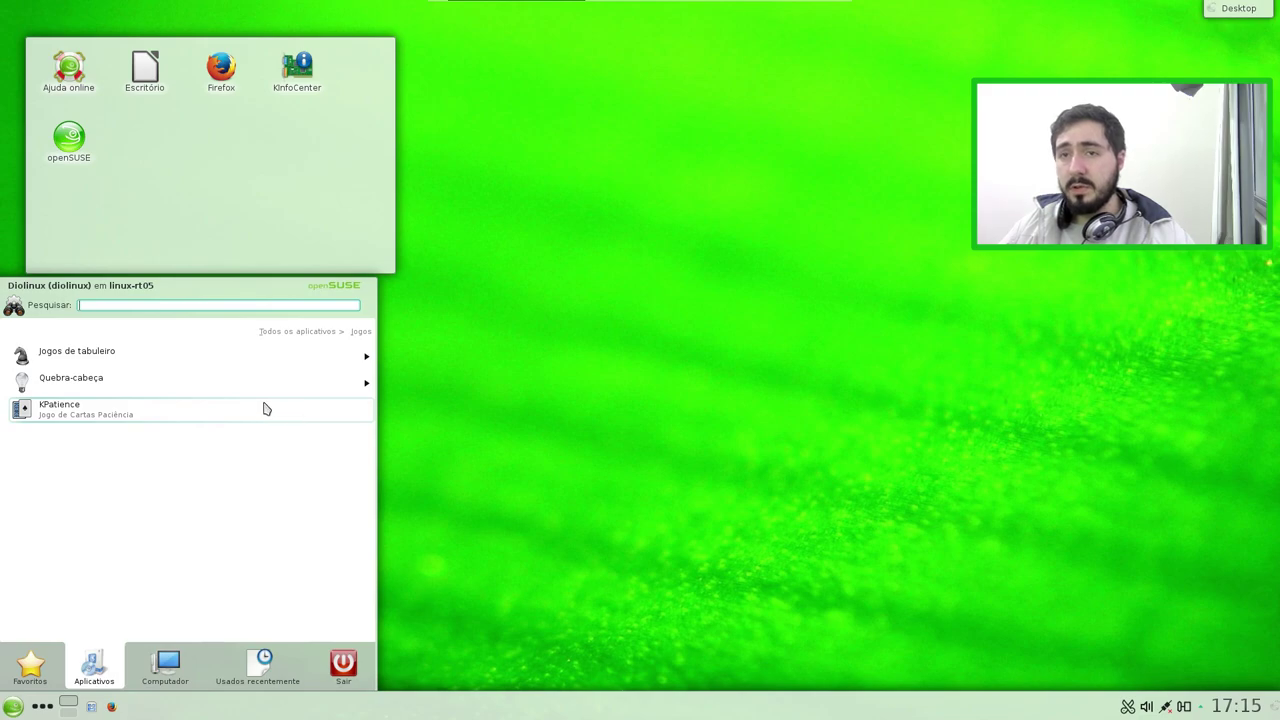
{"action": "left_click", "coordinate": [258, 360]}
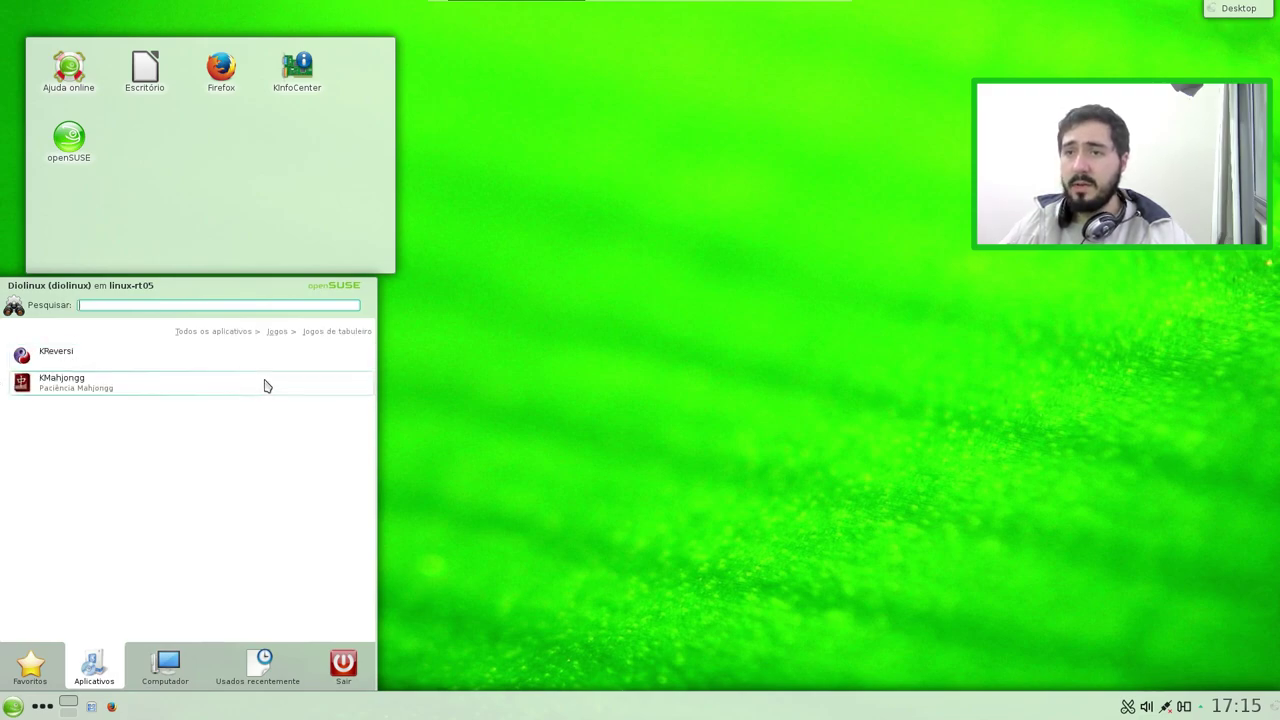
{"action": "left_click", "coordinate": [278, 331]}
{"action": "left_click", "coordinate": [280, 331]}
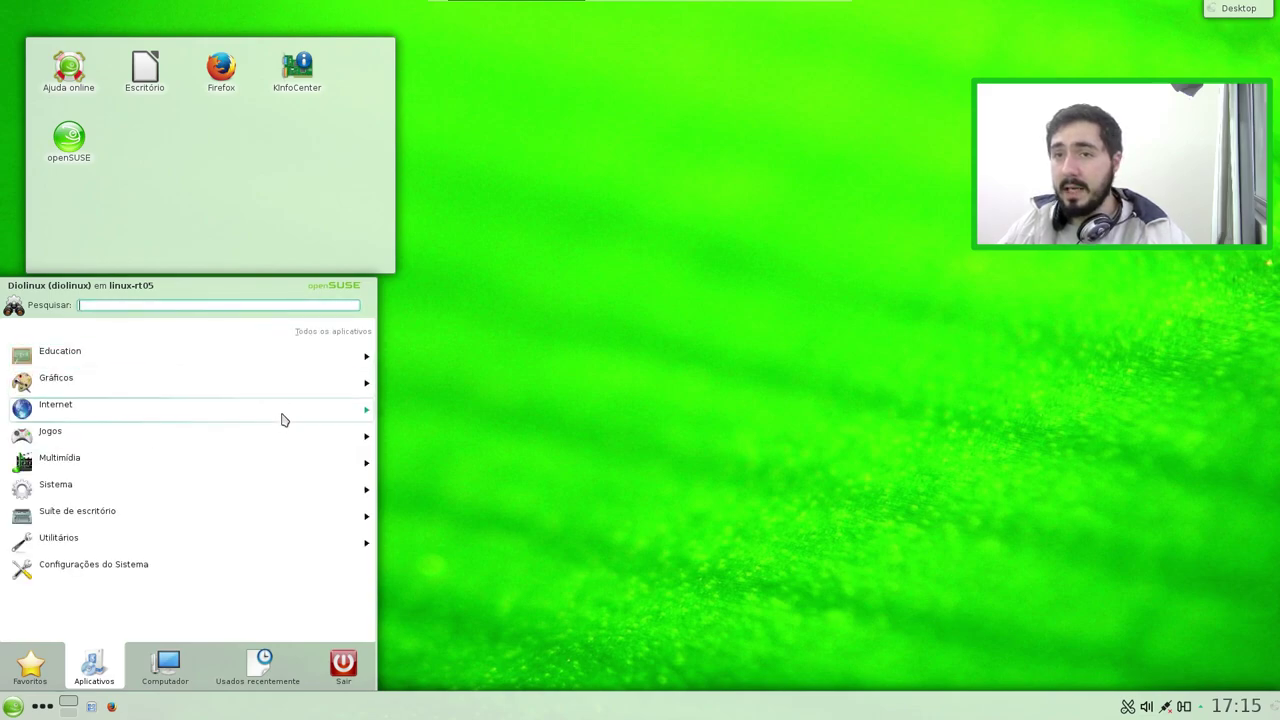
Launch AMZ Downloader from the Reprodutor de áudio group within Multimídia, look at its window and close it
{"action": "left_click", "coordinate": [268, 468]}
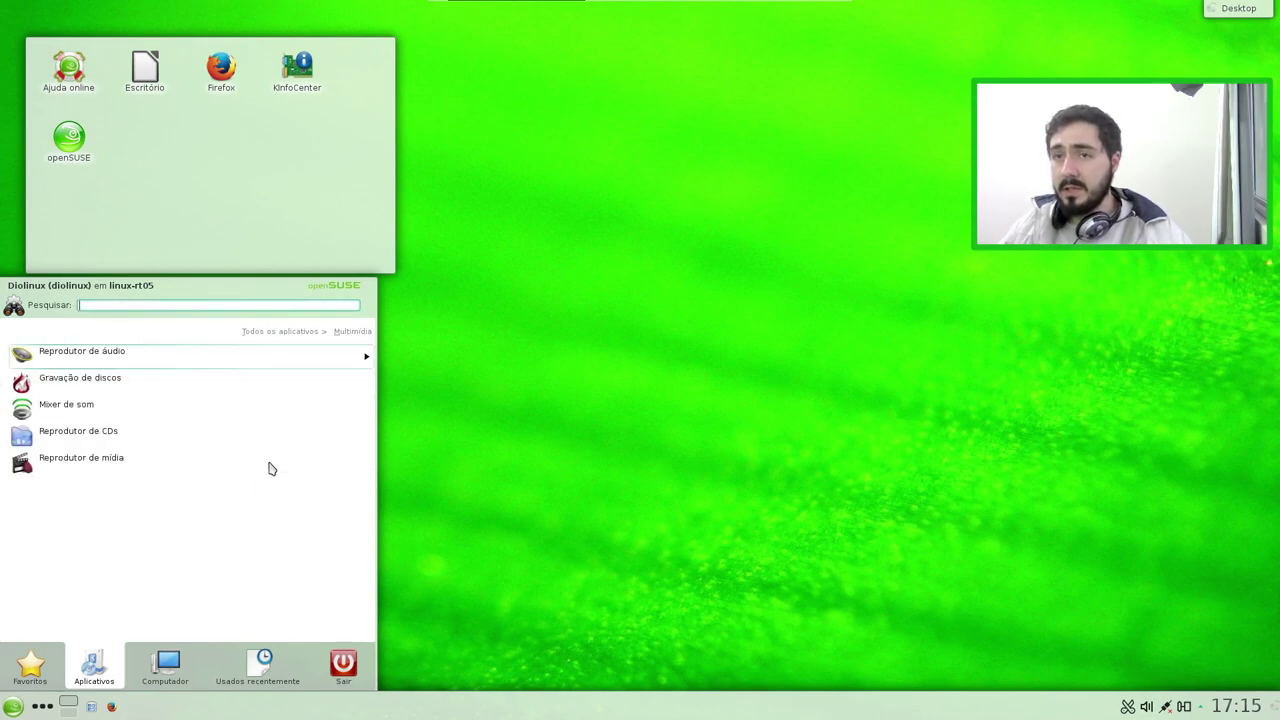
{"action": "left_click", "coordinate": [324, 360]}
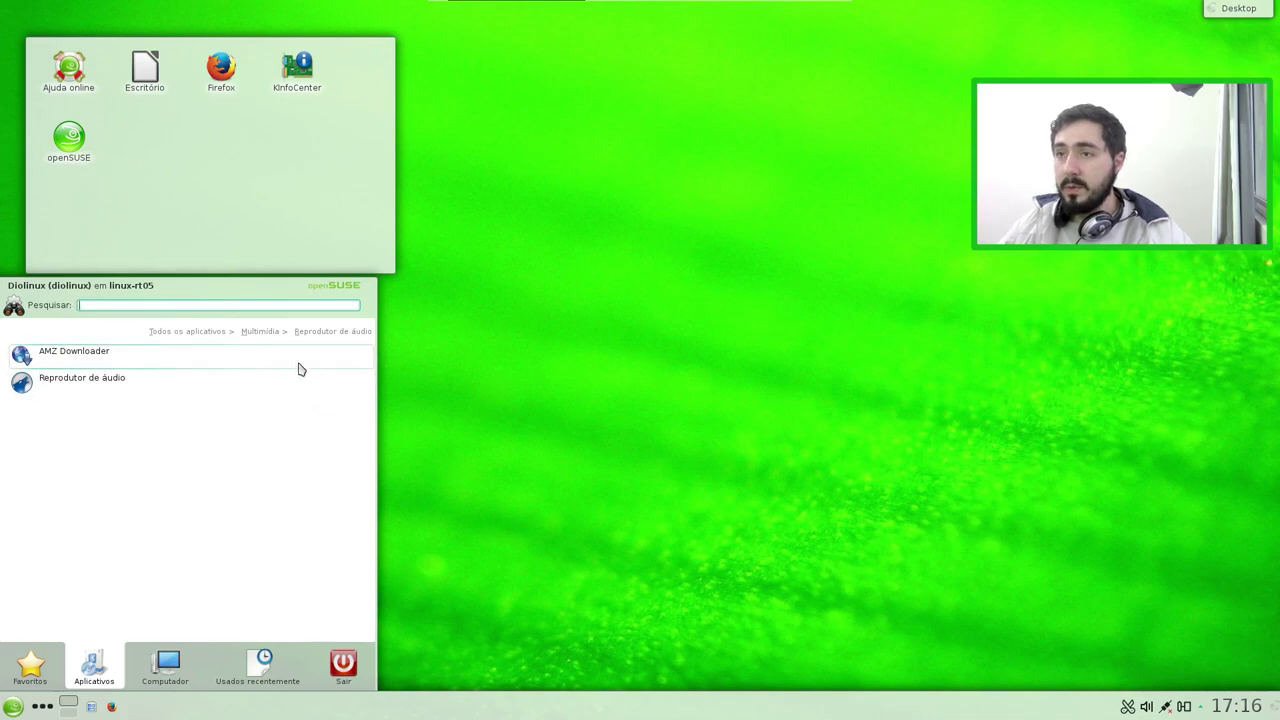
{"action": "left_click", "coordinate": [298, 367]}
{"action": "left_click", "coordinate": [645, 286]}
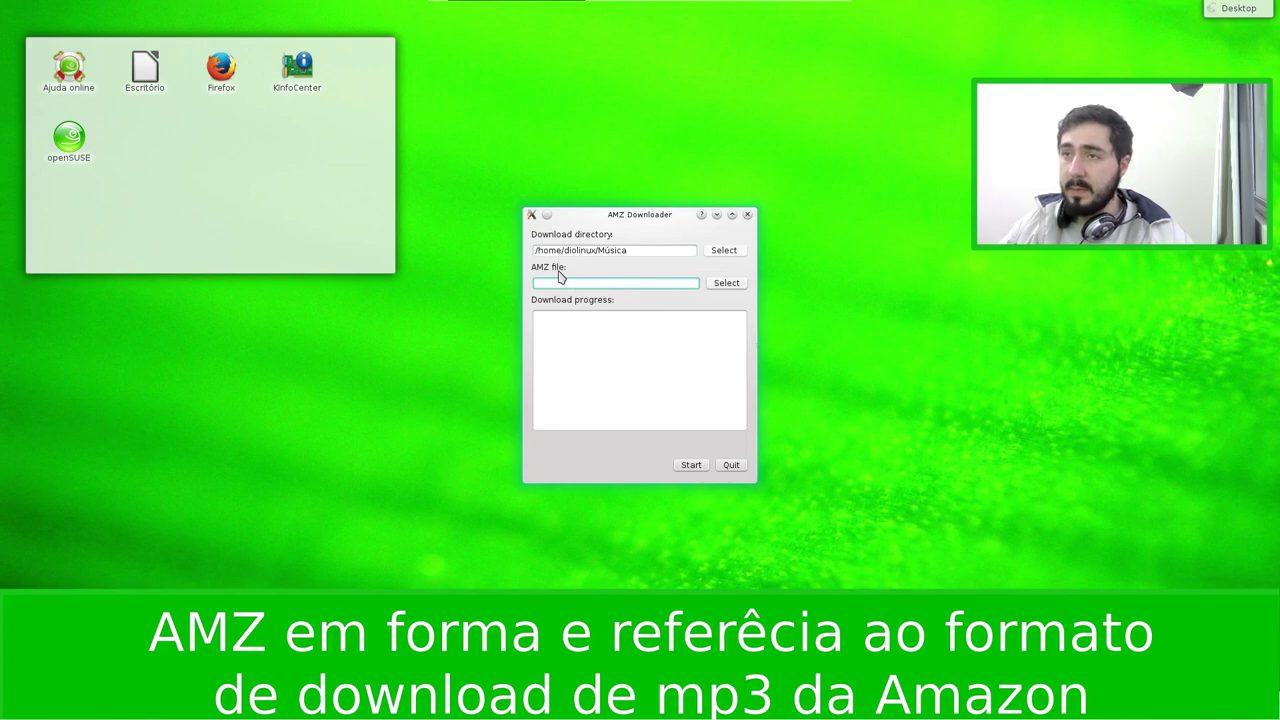
{"action": "left_click", "coordinate": [748, 215]}
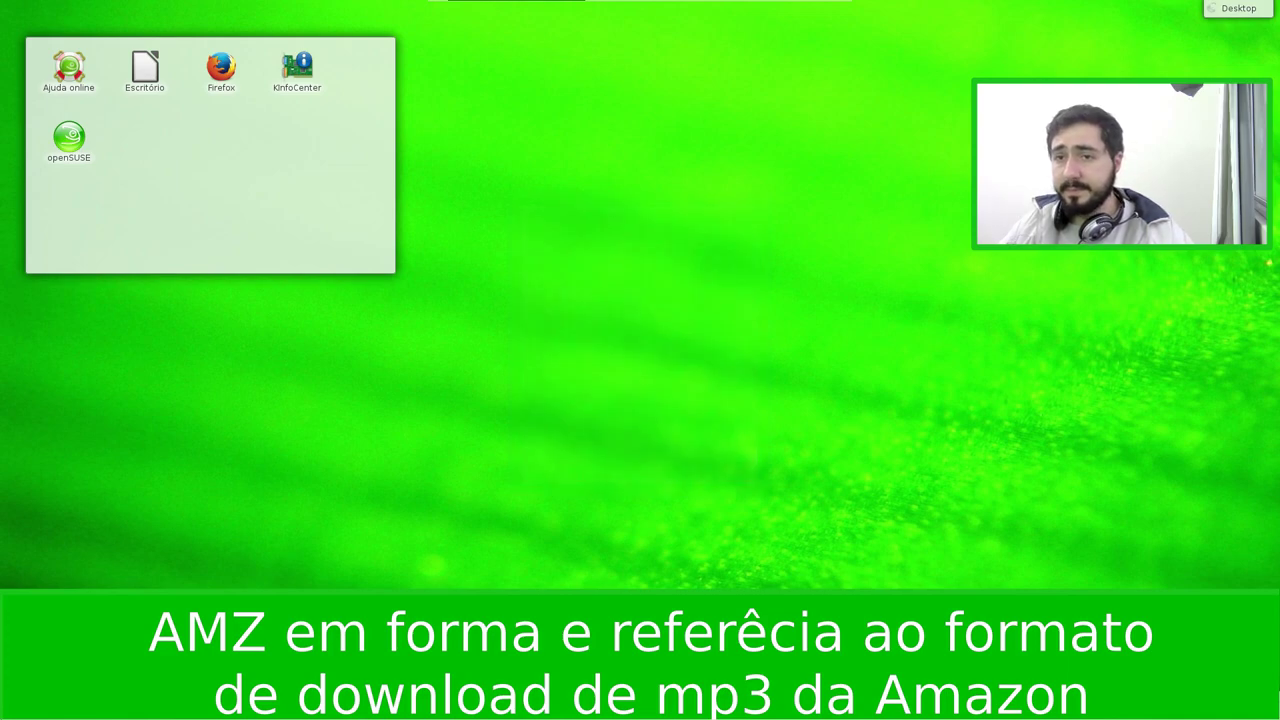
Launch the Amarok audio player from Multimídia's Reprodutor de áudio group and accept the Música folder as its collection folder
{"action": "left_click", "coordinate": [12, 706]}
{"action": "left_click", "coordinate": [94, 665]}
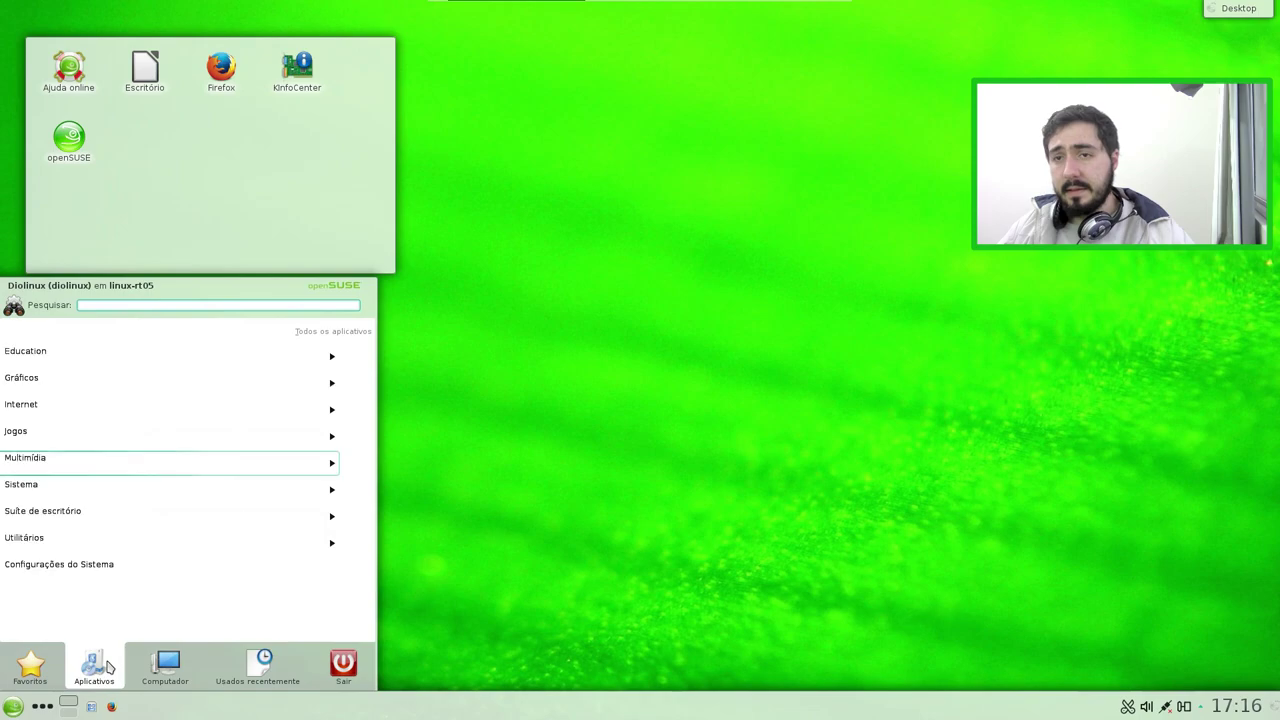
{"action": "left_click", "coordinate": [148, 470]}
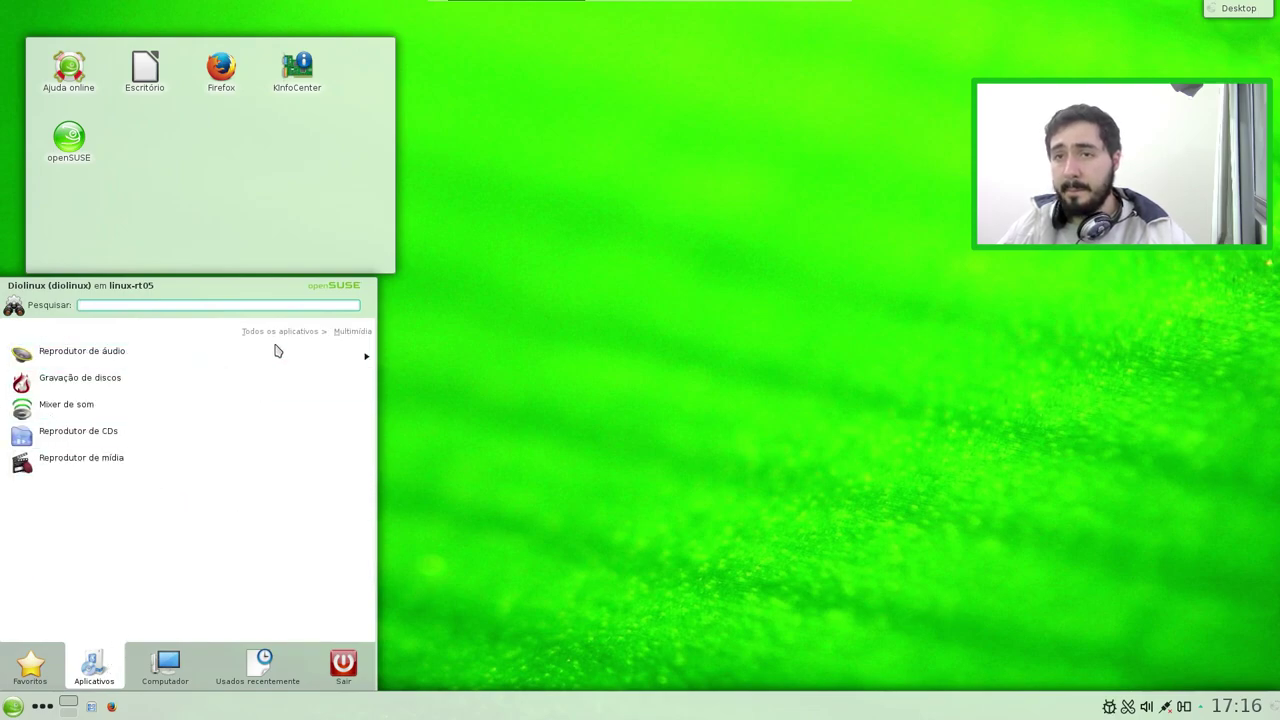
{"action": "left_click", "coordinate": [278, 352]}
{"action": "left_click", "coordinate": [313, 389]}
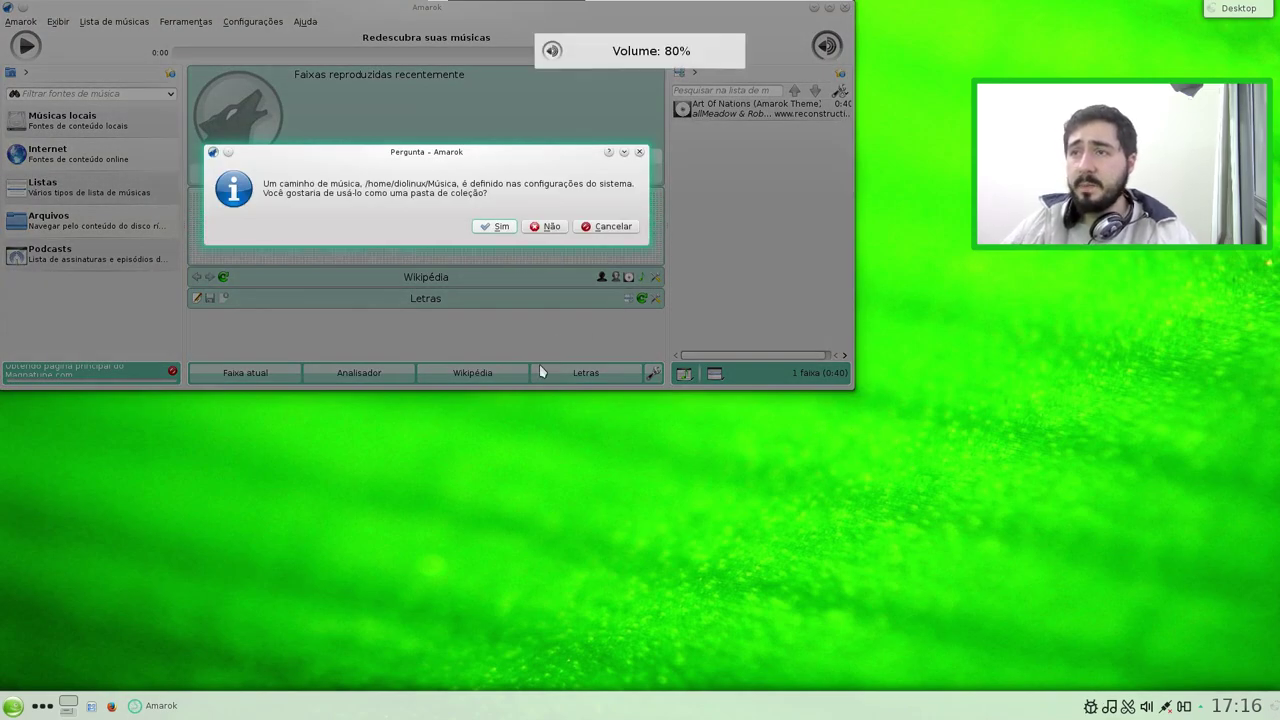
{"action": "left_click", "coordinate": [500, 228]}
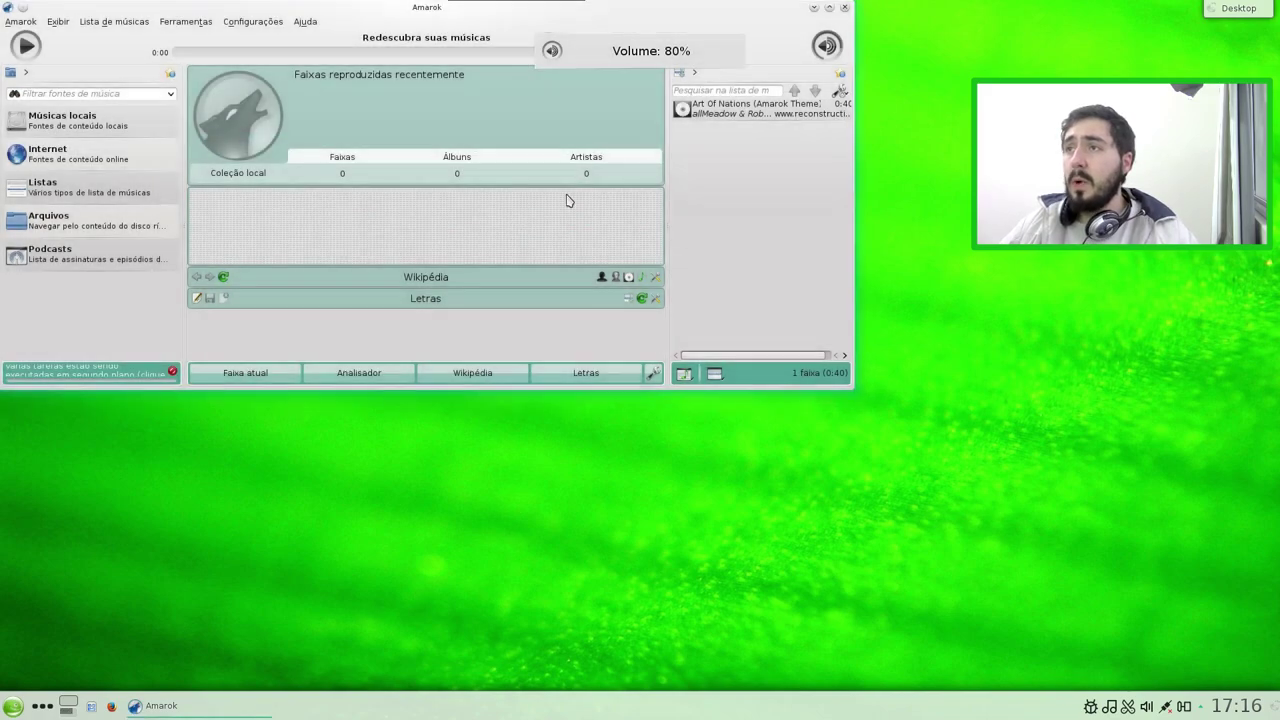
Move the Amarok window away from the screen's corner and enlarge it to fill most of the desktop
{"action": "left_click_drag", "start_coordinate": [787, 3], "coordinate": [905, 105]}
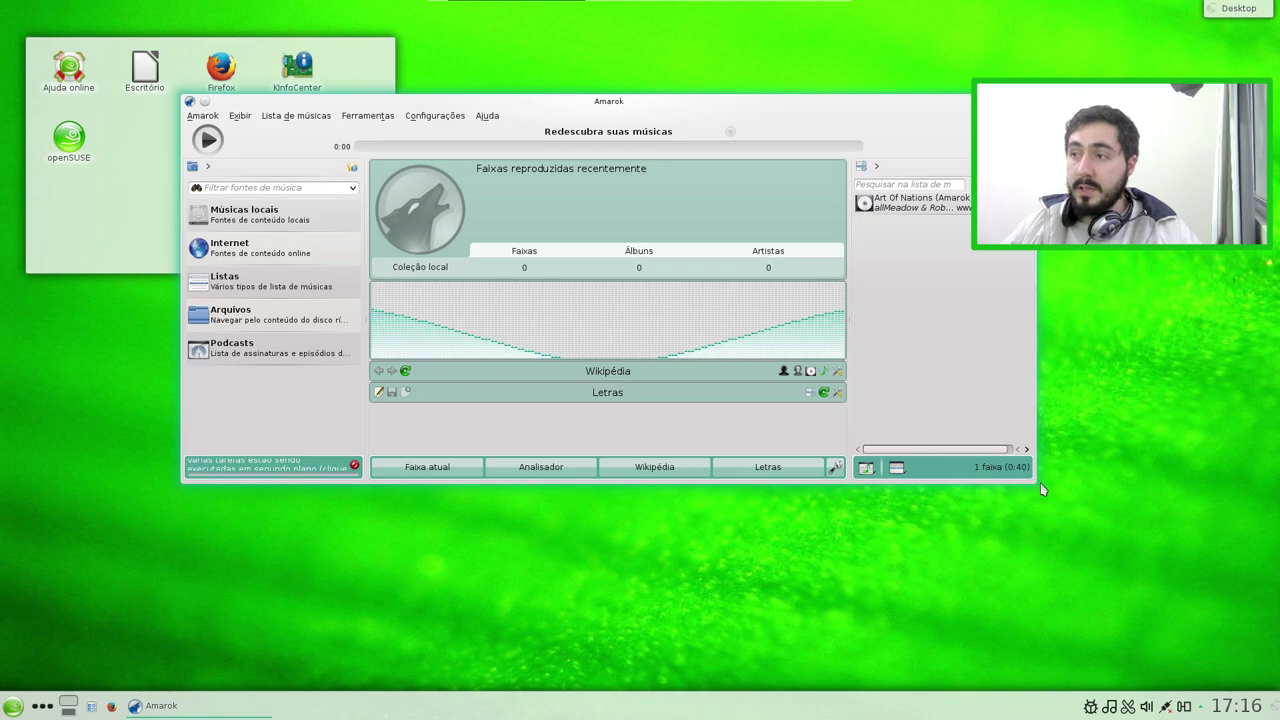
{"action": "left_click_drag", "start_coordinate": [1036, 483], "coordinate": [1205, 636]}
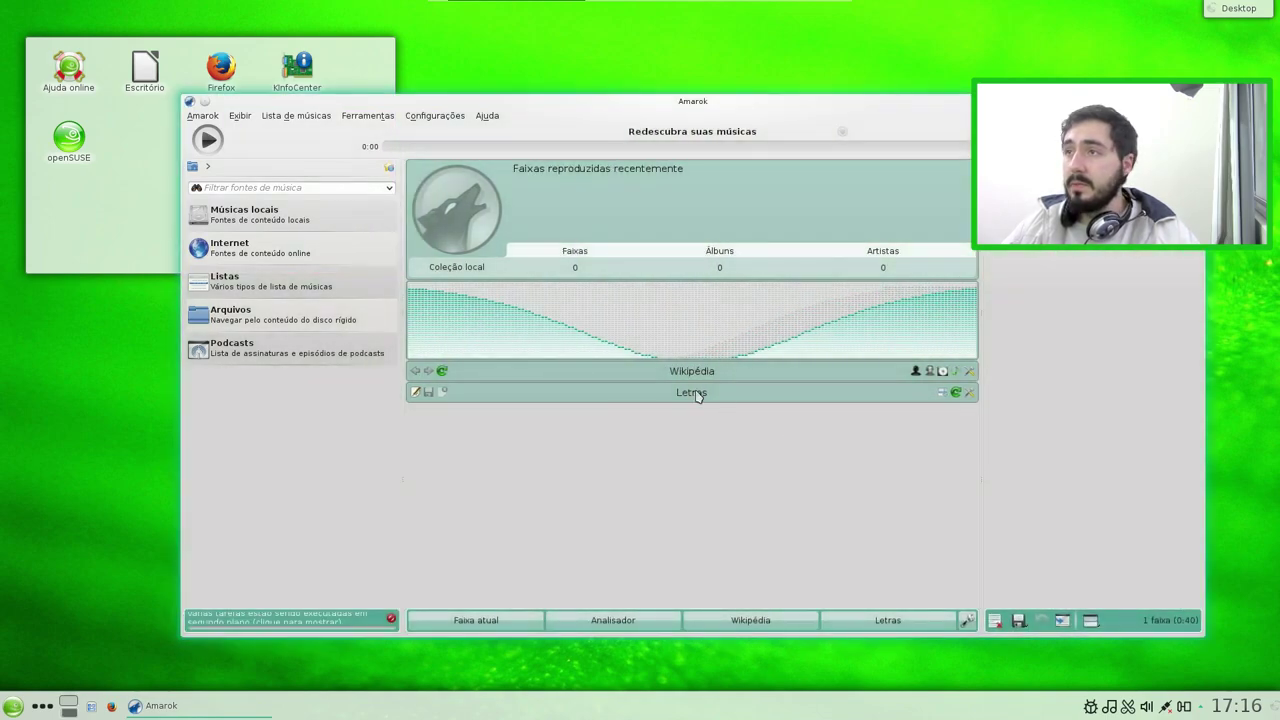
{"action": "left_click_drag", "start_coordinate": [950, 130], "coordinate": [850, 85]}
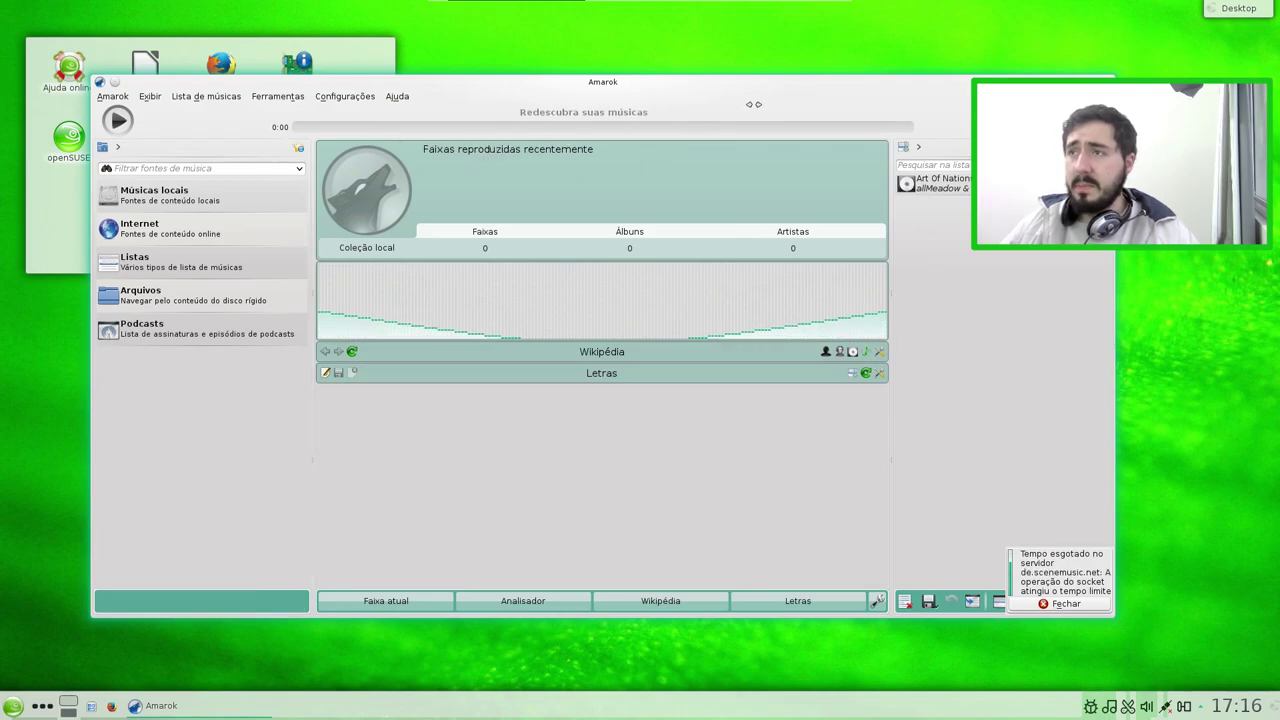
{"action": "mouse_move", "coordinate": [797, 83]}
{"action": "left_mouse_down"}
{"action": "mouse_move", "coordinate": [806, 91]}
{"action": "mouse_move", "coordinate": [758, 91]}
{"action": "mouse_move", "coordinate": [794, 72]}
{"action": "mouse_move", "coordinate": [923, 214]}
{"action": "mouse_move", "coordinate": [780, 80]}
{"action": "mouse_move", "coordinate": [857, 103]}
{"action": "mouse_move", "coordinate": [775, 188]}
{"action": "mouse_move", "coordinate": [729, 77]}
{"action": "mouse_move", "coordinate": [806, 68]}
{"action": "left_mouse_up"}
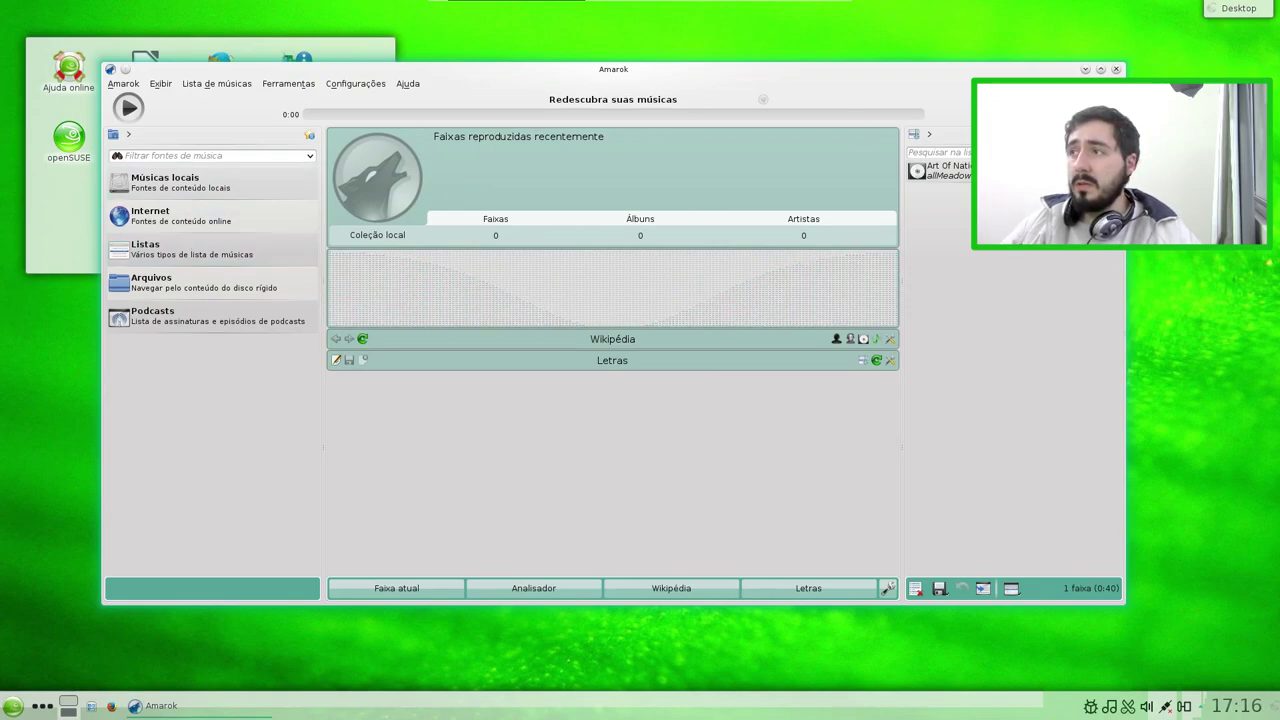
Lower and raise the system volume, leaving it at 100%
{"action": "key", "text": "XF86AudioRaiseVolume"}
{"action": "key", "text": "XF86AudioLowerVolume"}
{"action": "key", "text": "XF86AudioLowerVolume"}
{"action": "key", "text": "XF86AudioLowerVolume"}
{"action": "key", "text": "XF86AudioRaiseVolume"}
{"action": "key", "text": "XF86AudioRaiseVolume"}
{"action": "key", "text": "XF86AudioRaiseVolume"}
{"action": "key", "text": "XF86AudioRaiseVolume"}
{"action": "key", "text": "XF86AudioRaiseVolume"}
{"action": "key", "text": "XF86AudioRaiseVolume"}
{"action": "key", "text": "XF86AudioRaiseVolume"}
{"action": "key", "text": "XF86AudioRaiseVolume"}
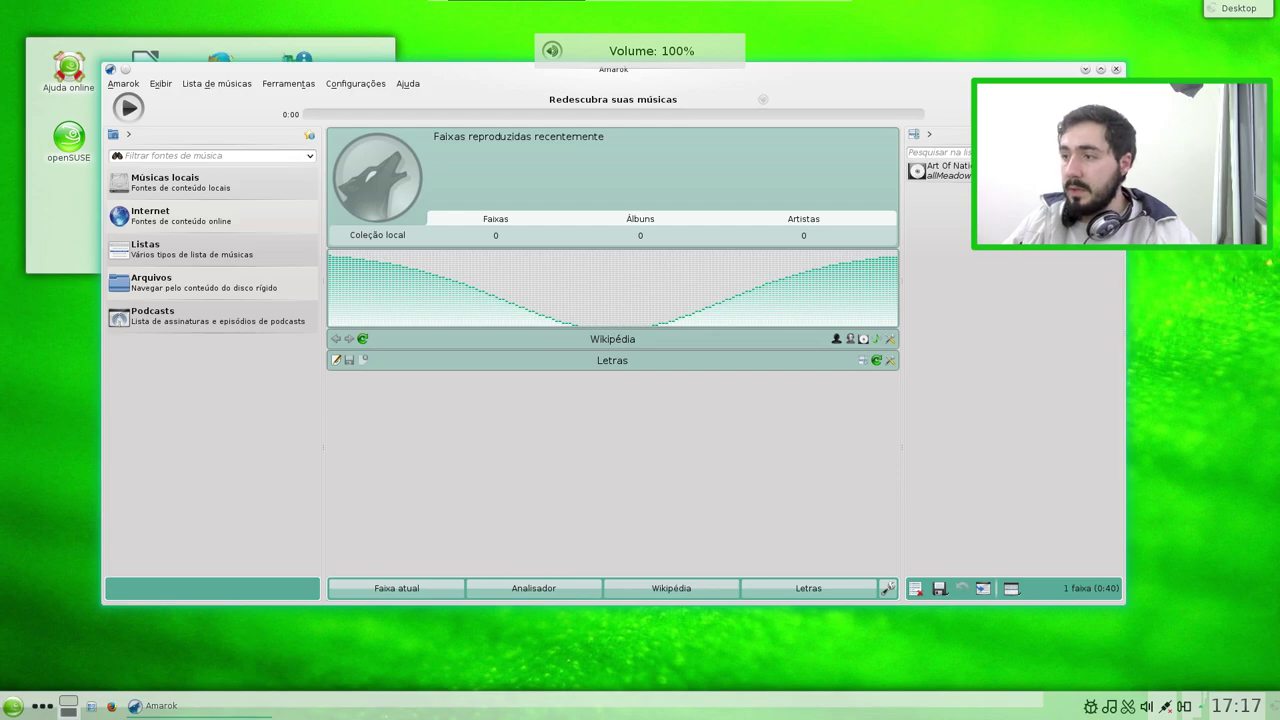
Close Amarok's main window, acknowledging the notice about staying in the notification area, and show the window again from the tray
{"action": "left_click", "coordinate": [1117, 70]}
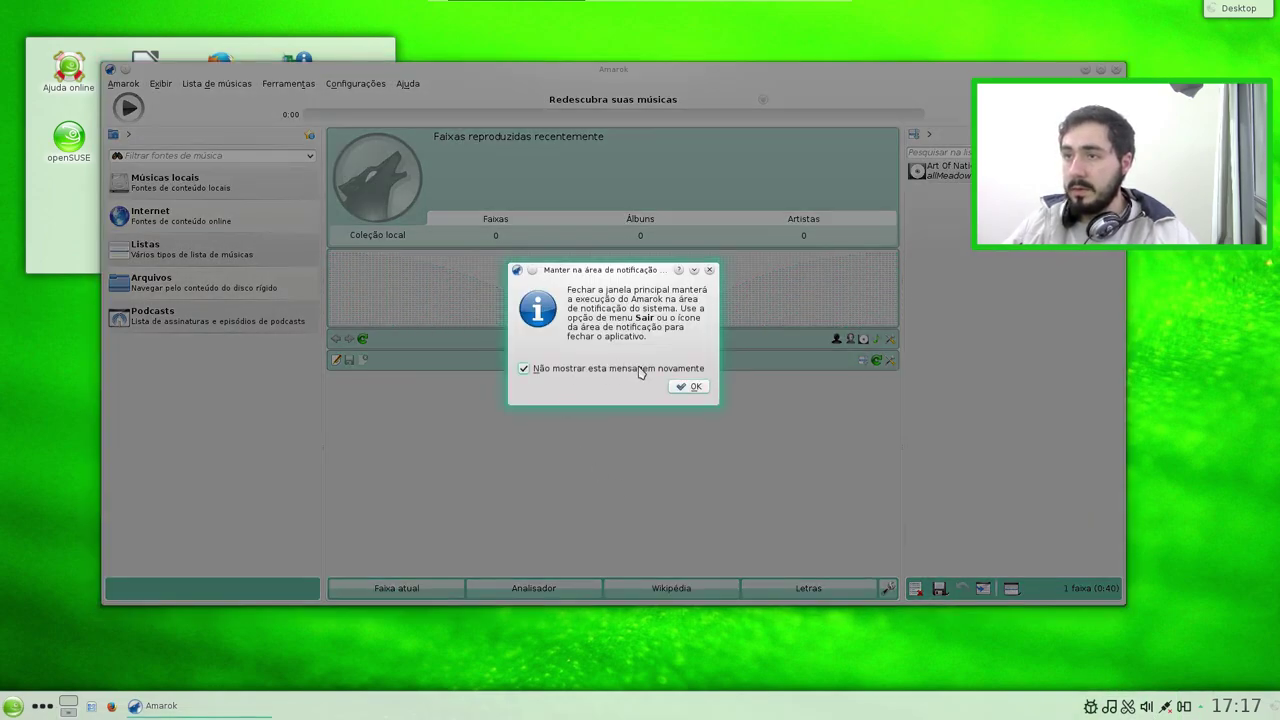
{"action": "left_click", "coordinate": [690, 387]}
{"action": "left_click", "coordinate": [1109, 706]}
{"action": "left_click", "coordinate": [1109, 706]}
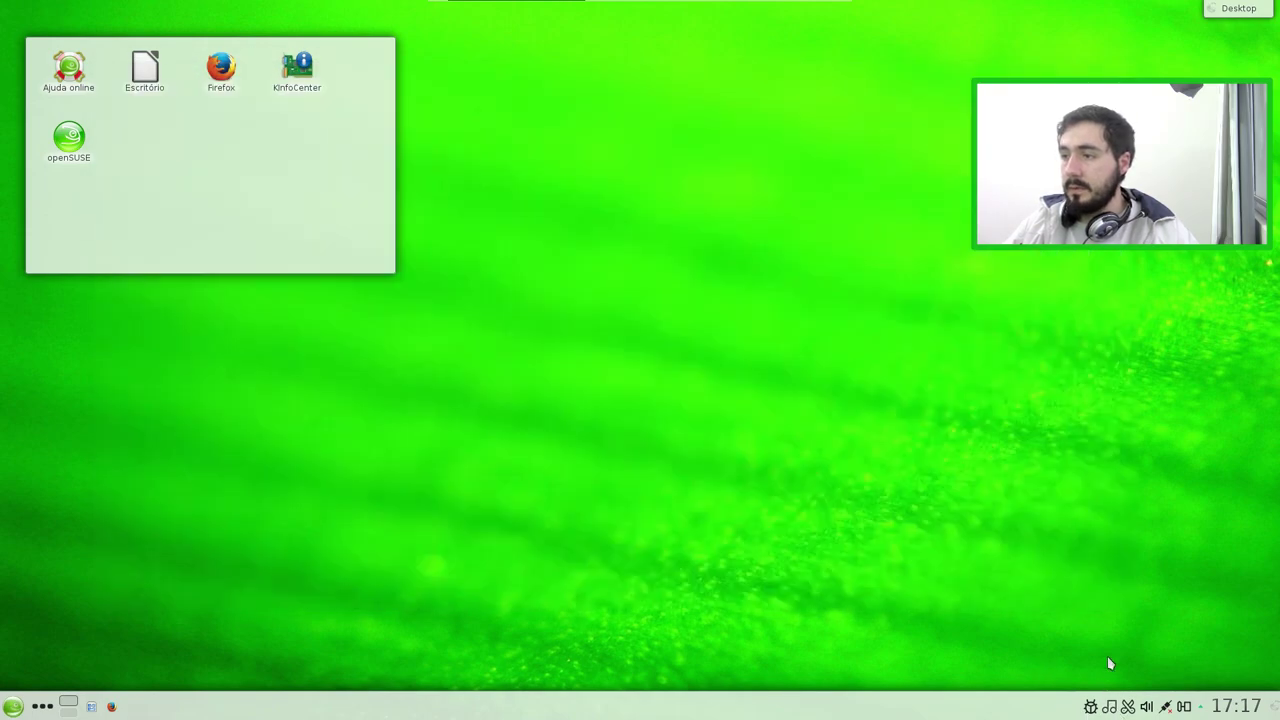
{"action": "left_click", "coordinate": [1111, 707]}
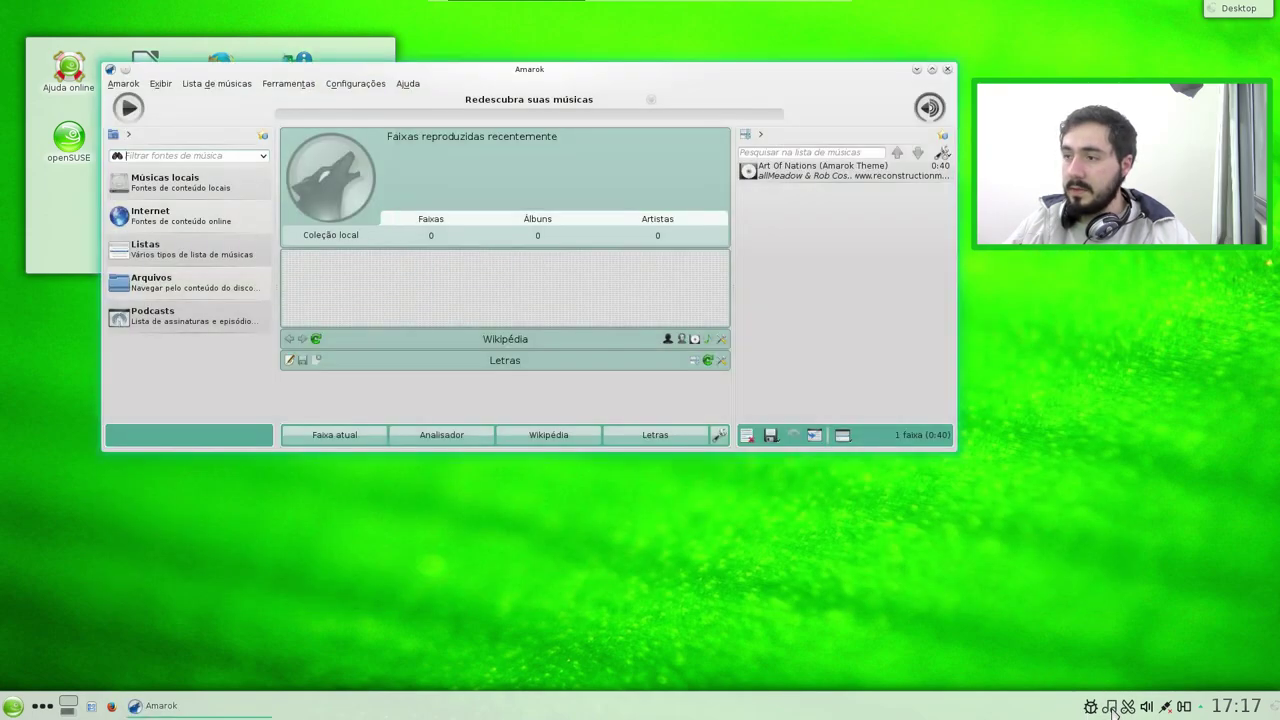
{"action": "left_click", "coordinate": [1111, 707]}
{"action": "left_click", "coordinate": [1111, 707]}
Quit Amarok completely from its notification area entry and confirm leaving the player
{"action": "right_click", "coordinate": [1111, 707]}
{"action": "left_click", "coordinate": [1130, 684]}
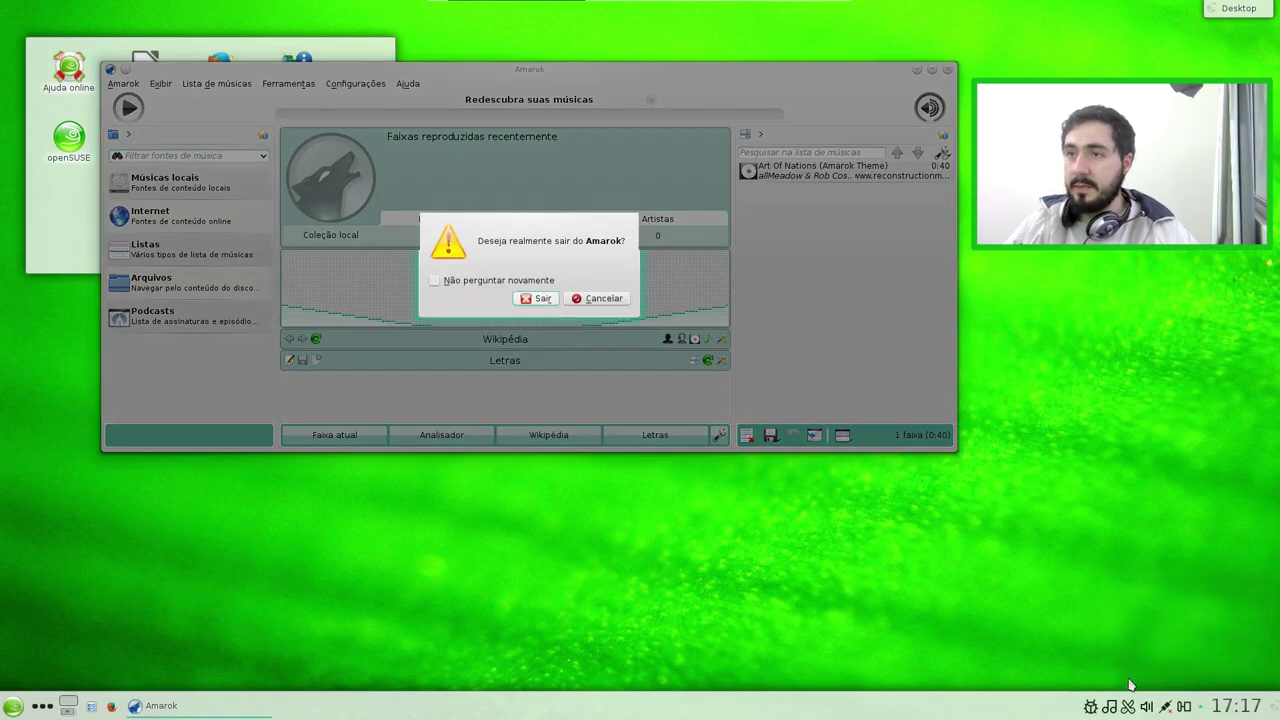
{"action": "left_click", "coordinate": [537, 298]}
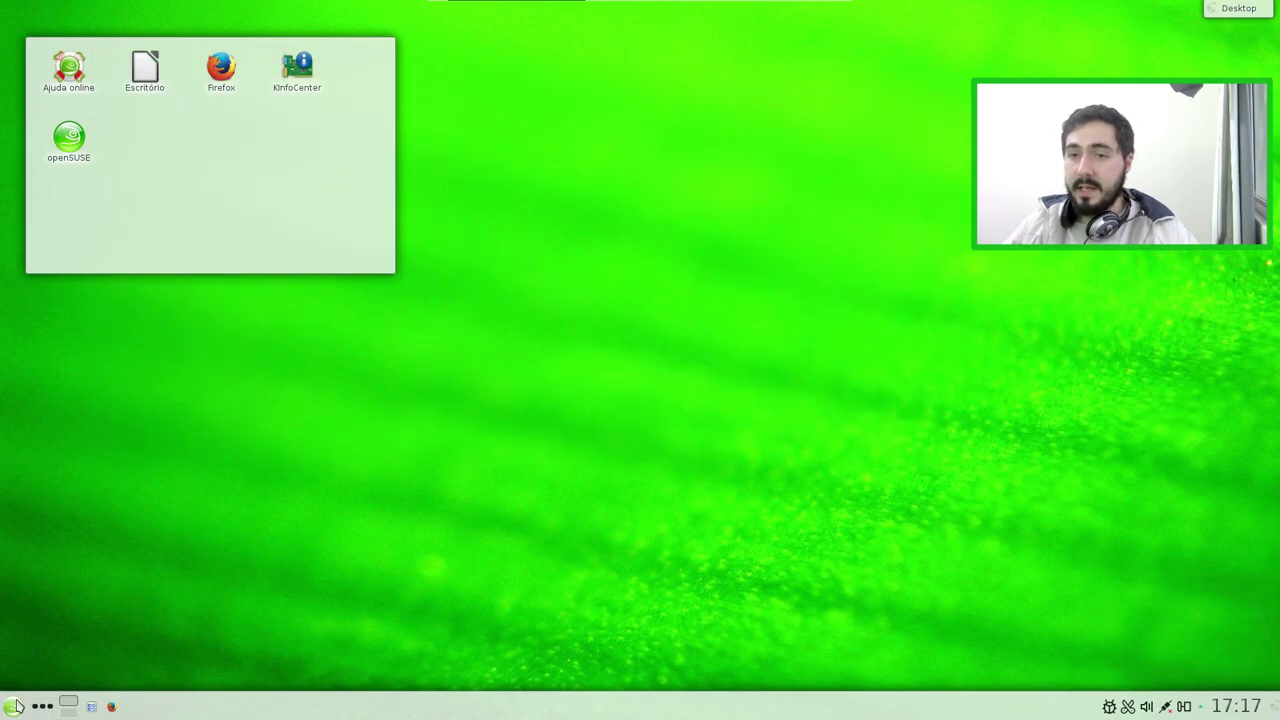
Launch the K3b disc burner from Multimídia's Gravação de discos entry and dismiss its configuration problems notice and tip of the day
{"action": "left_click", "coordinate": [13, 707]}
{"action": "left_click", "coordinate": [92, 664]}
{"action": "left_click", "coordinate": [120, 463]}
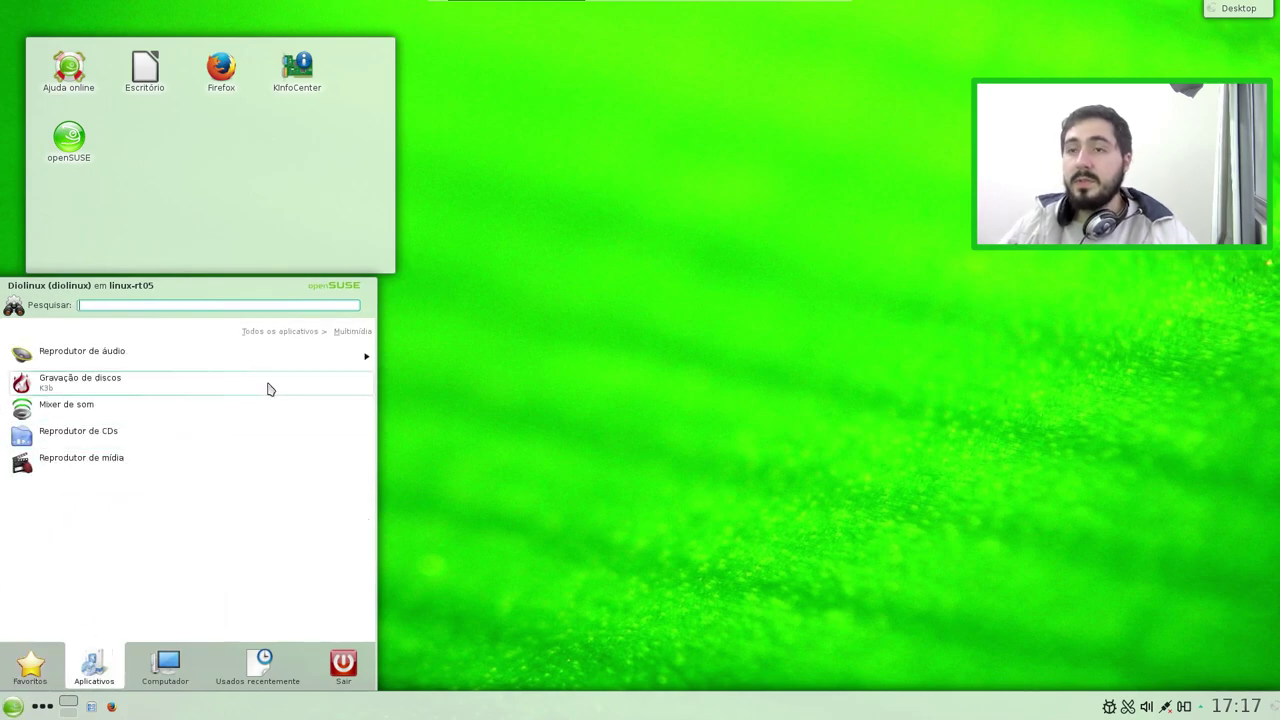
{"action": "left_click", "coordinate": [268, 385]}
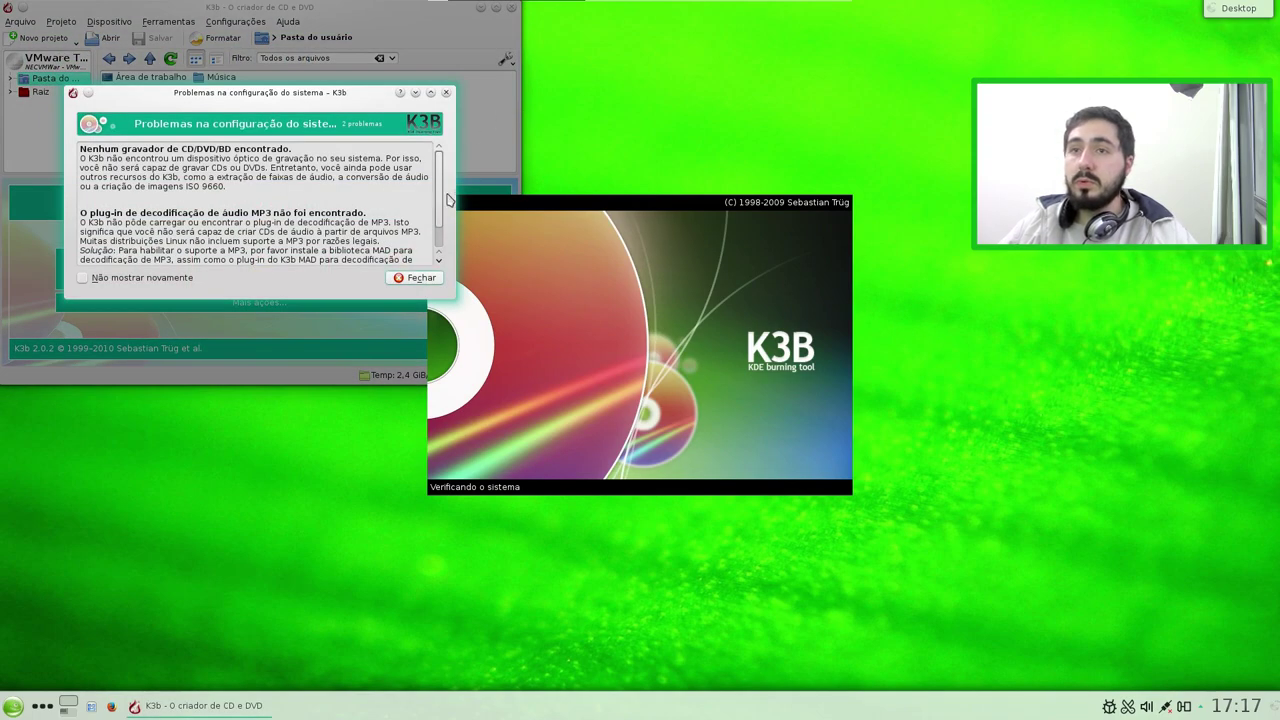
{"action": "left_click", "coordinate": [434, 281]}
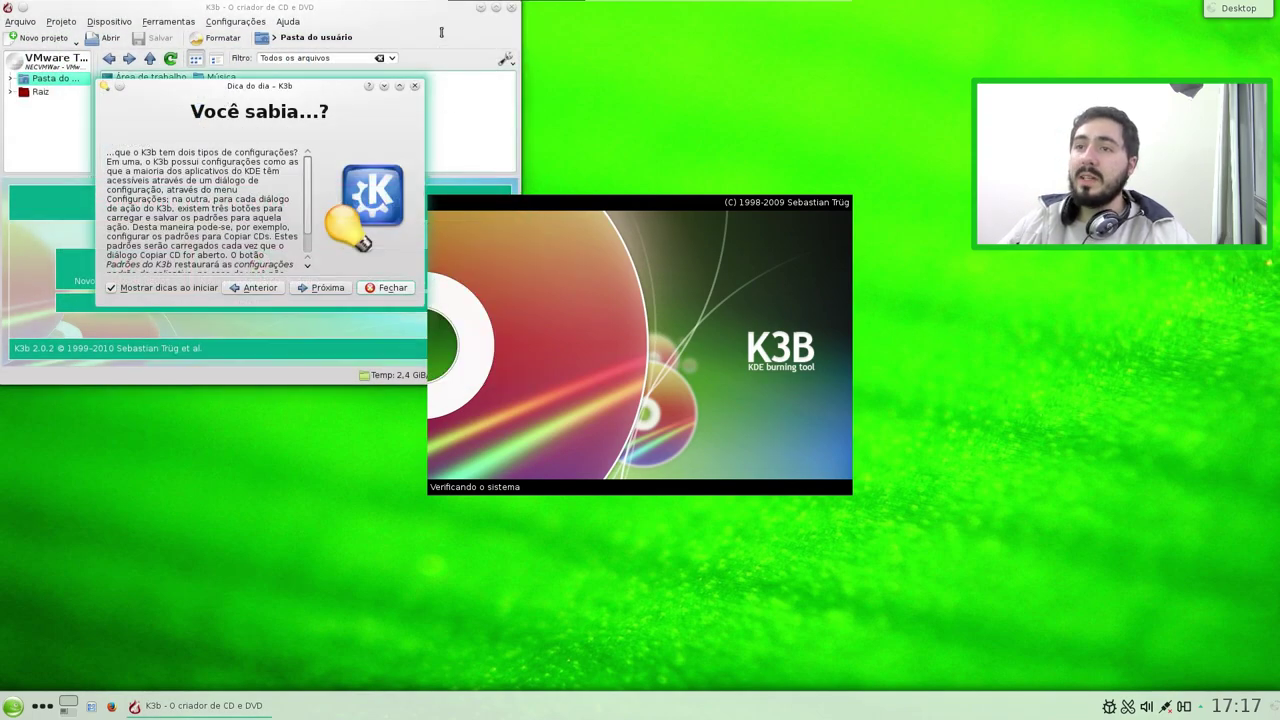
{"action": "left_click", "coordinate": [388, 288]}
Move the K3b window away from the screen's corner, enlarge it and place it beside the webcam picture's area
{"action": "left_click_drag", "start_coordinate": [257, 8], "coordinate": [599, 72]}
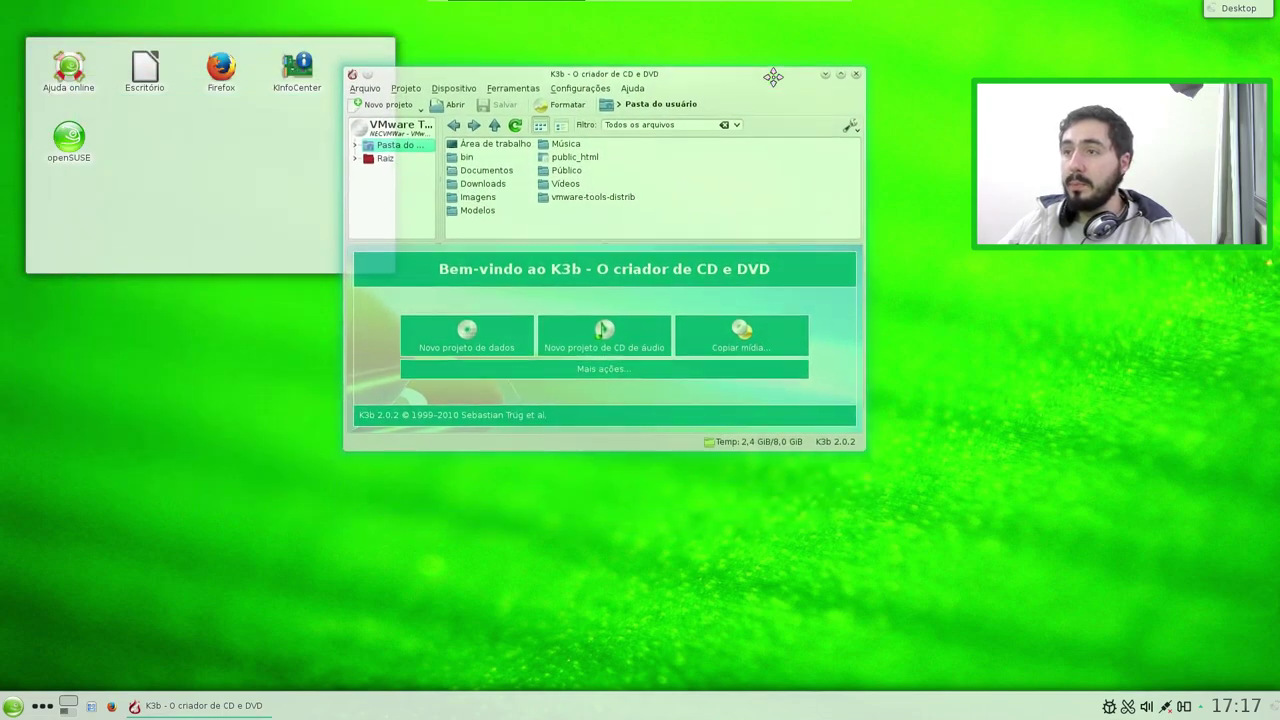
{"action": "left_click_drag", "start_coordinate": [868, 453], "coordinate": [1114, 482]}
{"action": "left_click_drag", "start_coordinate": [930, 97], "coordinate": [774, 99]}
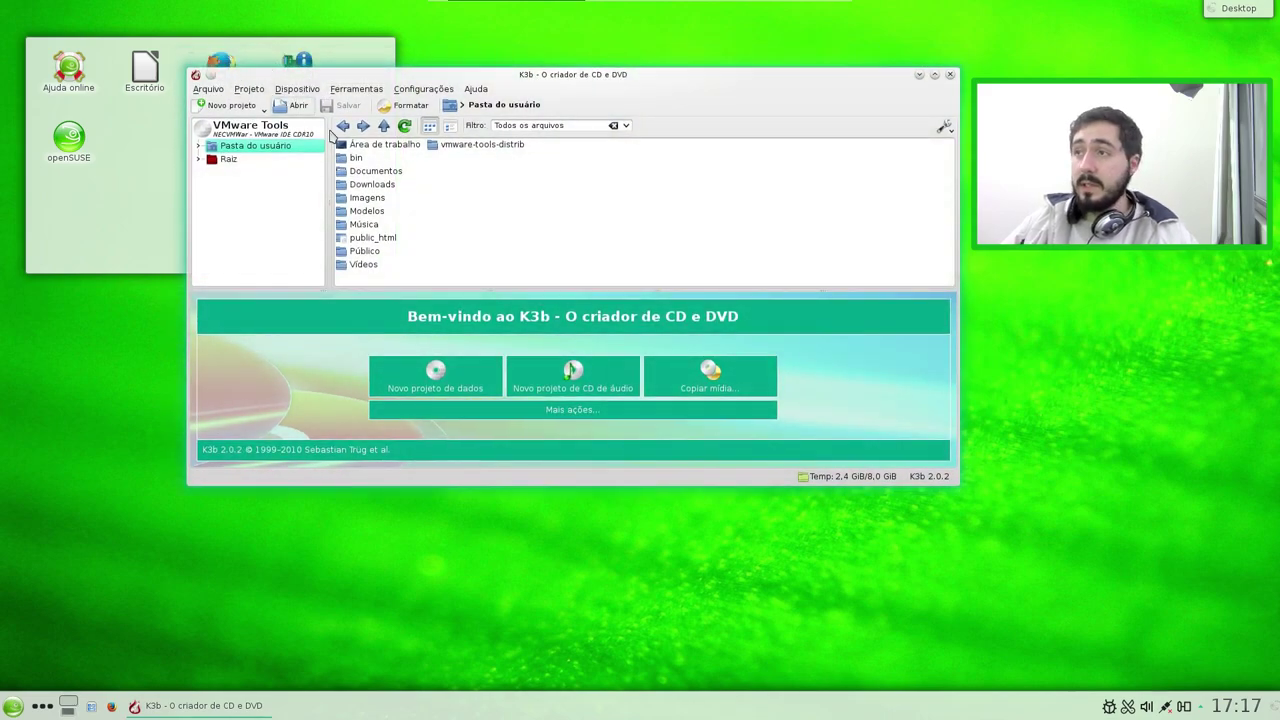
Launch the Kaffeine media player from Multimídia's Reprodutor de mídia entry and move its window and codec dialog to mid-desktop
{"action": "left_click", "coordinate": [11, 708]}
{"action": "left_click", "coordinate": [11, 709]}
{"action": "left_click", "coordinate": [12, 710]}
{"action": "left_click", "coordinate": [80, 680]}
{"action": "left_click", "coordinate": [130, 466]}
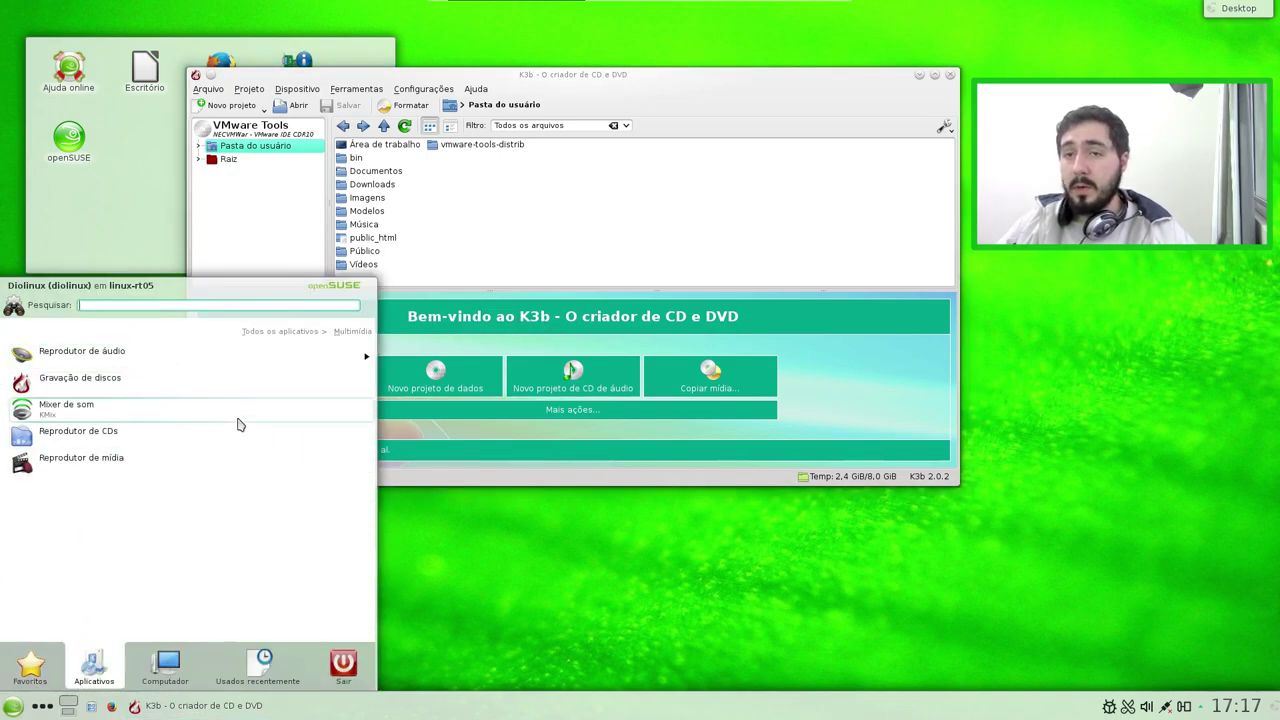
{"action": "left_click", "coordinate": [1150, 708]}
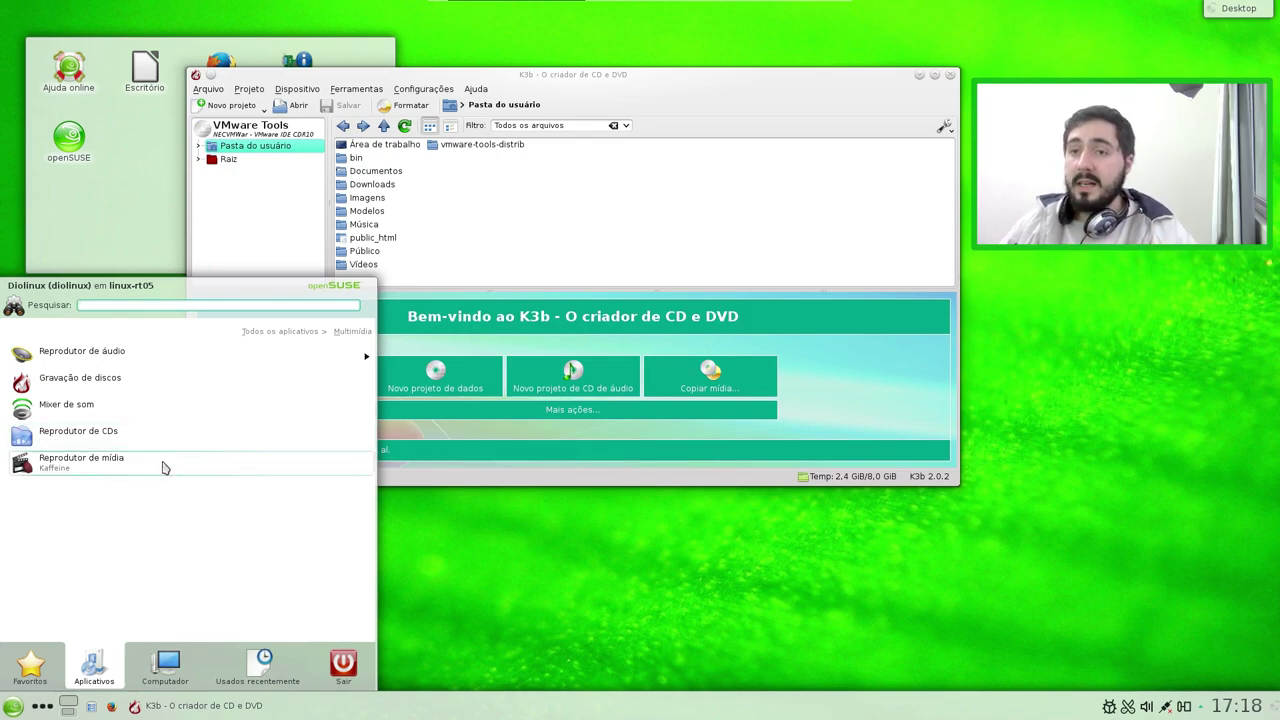
{"action": "left_click", "coordinate": [160, 465]}
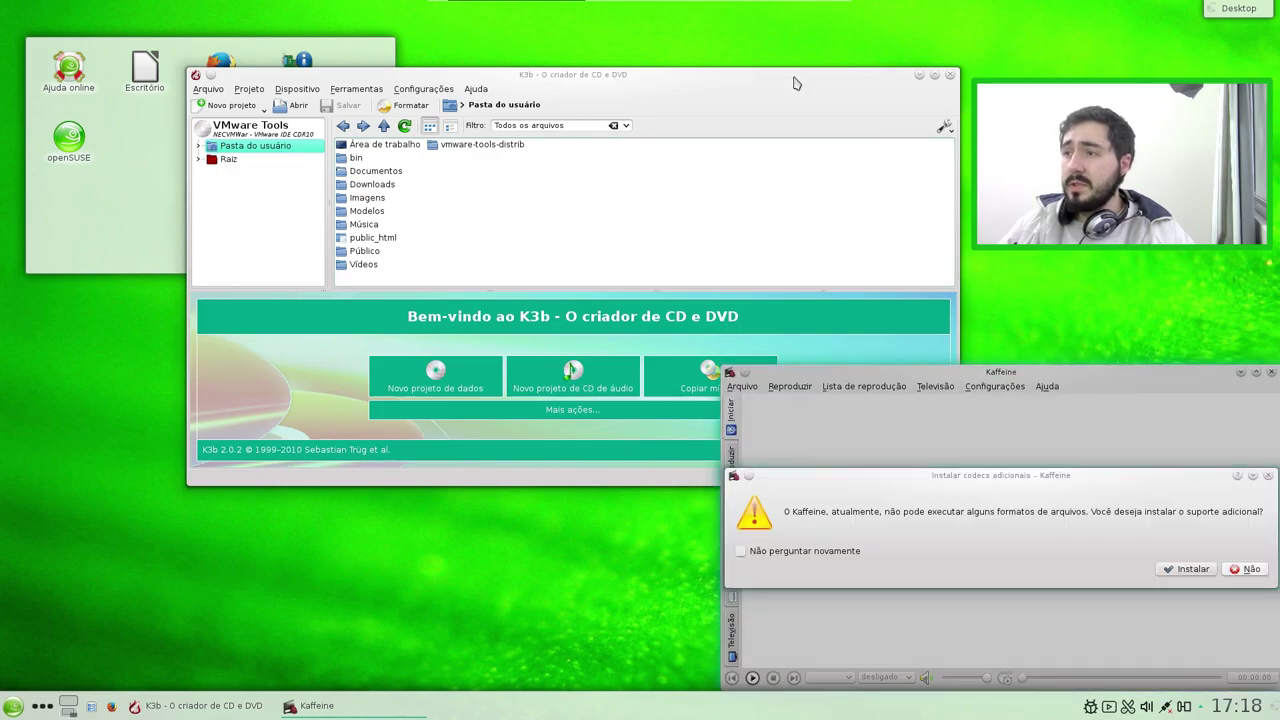
{"action": "left_click_drag", "start_coordinate": [1154, 385], "coordinate": [759, 216]}
{"action": "left_click_drag", "start_coordinate": [1052, 468], "coordinate": [706, 245]}
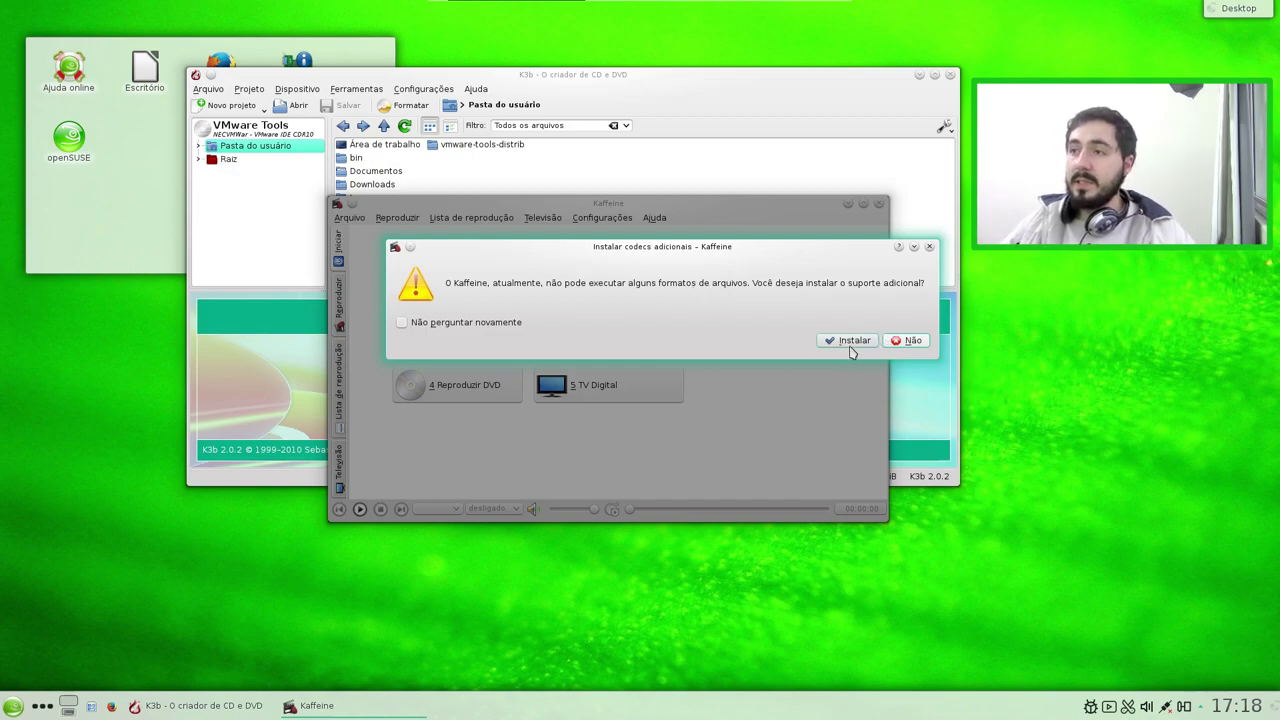
Decline installing Kaffeine's additional codecs and close both the Kaffeine and K3b windows
{"action": "left_click", "coordinate": [907, 340]}
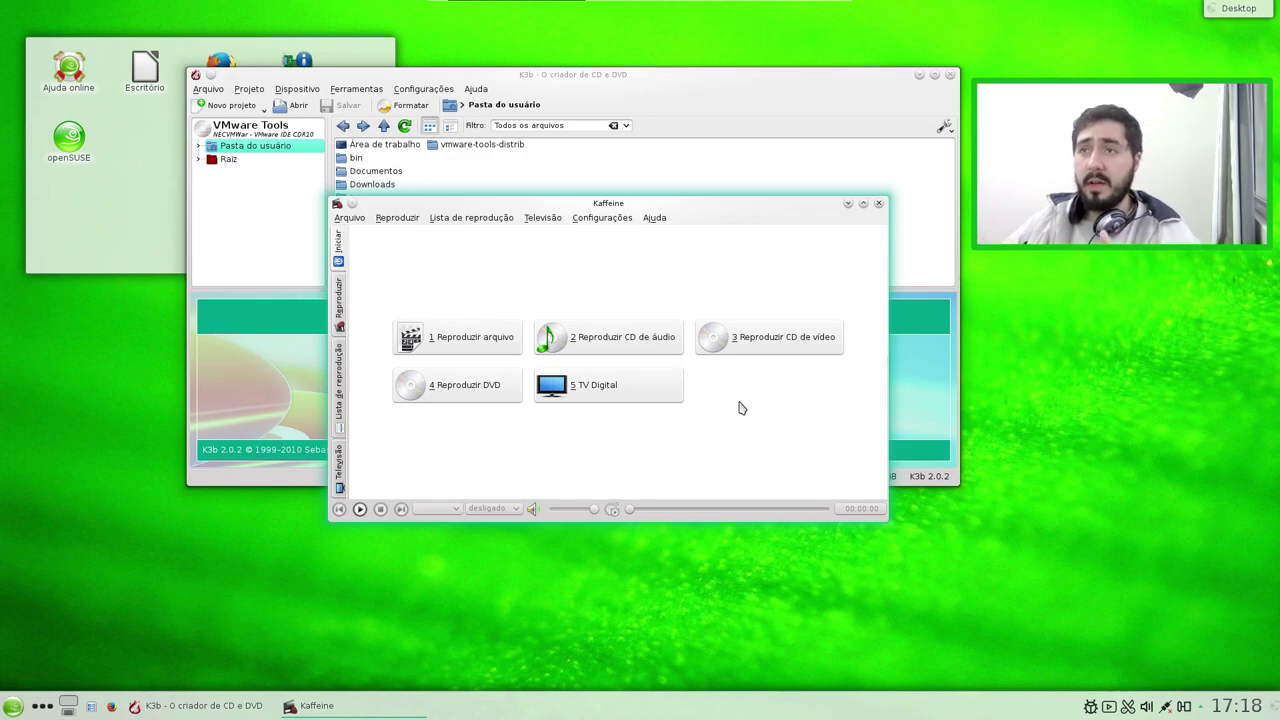
{"action": "left_click", "coordinate": [878, 203]}
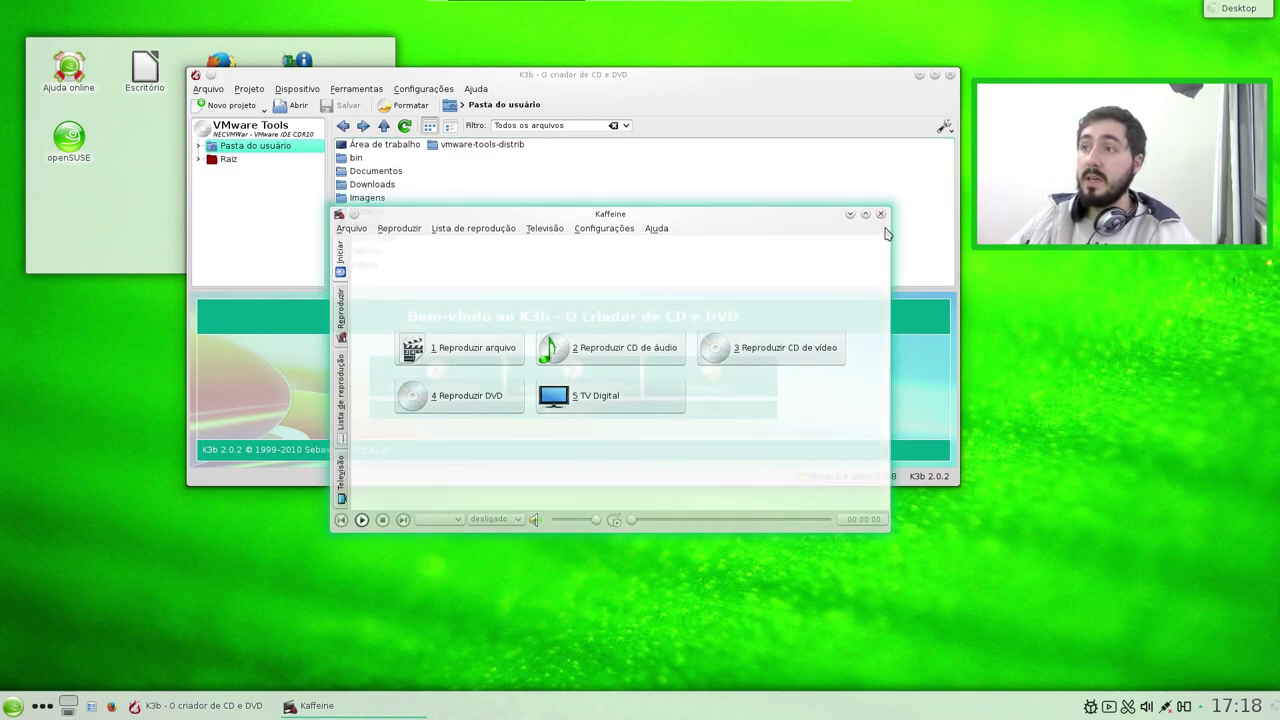
{"action": "left_click", "coordinate": [951, 76]}
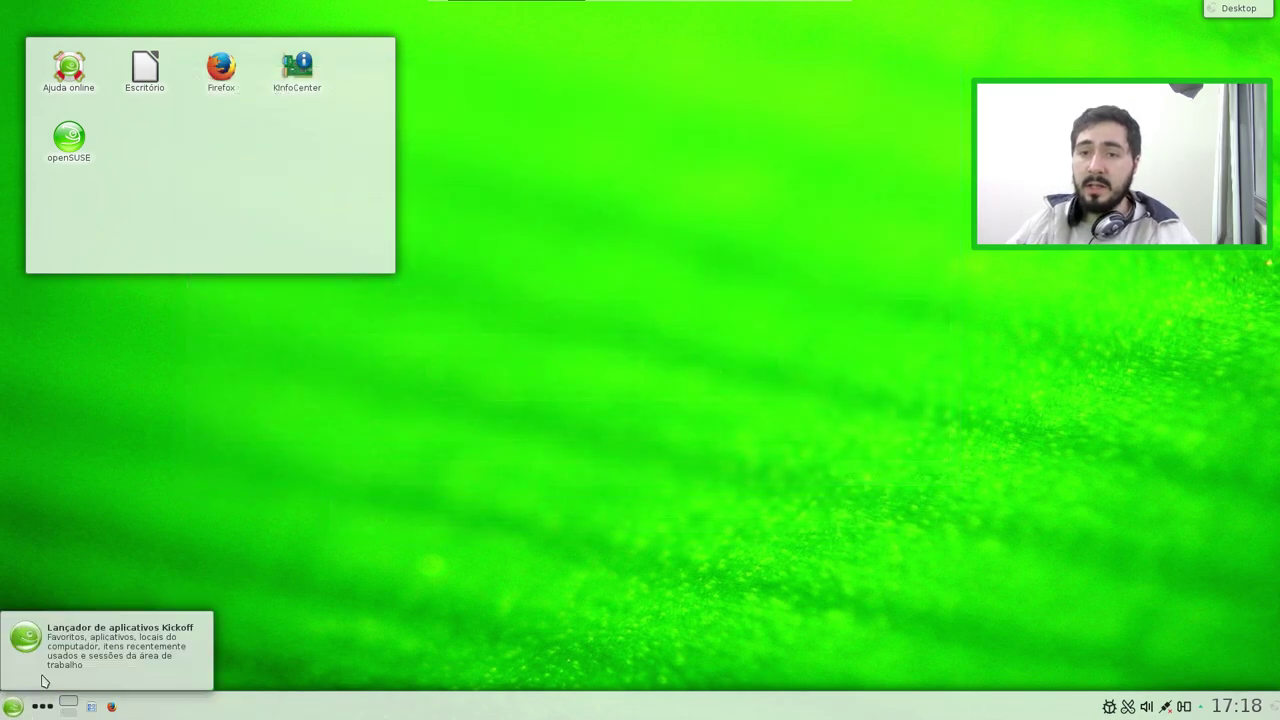
Browse the launcher's Multimídia and Sistema categories, including the entries of Sistema's Configuração group
{"action": "left_click", "coordinate": [12, 708]}
{"action": "left_click", "coordinate": [100, 668]}
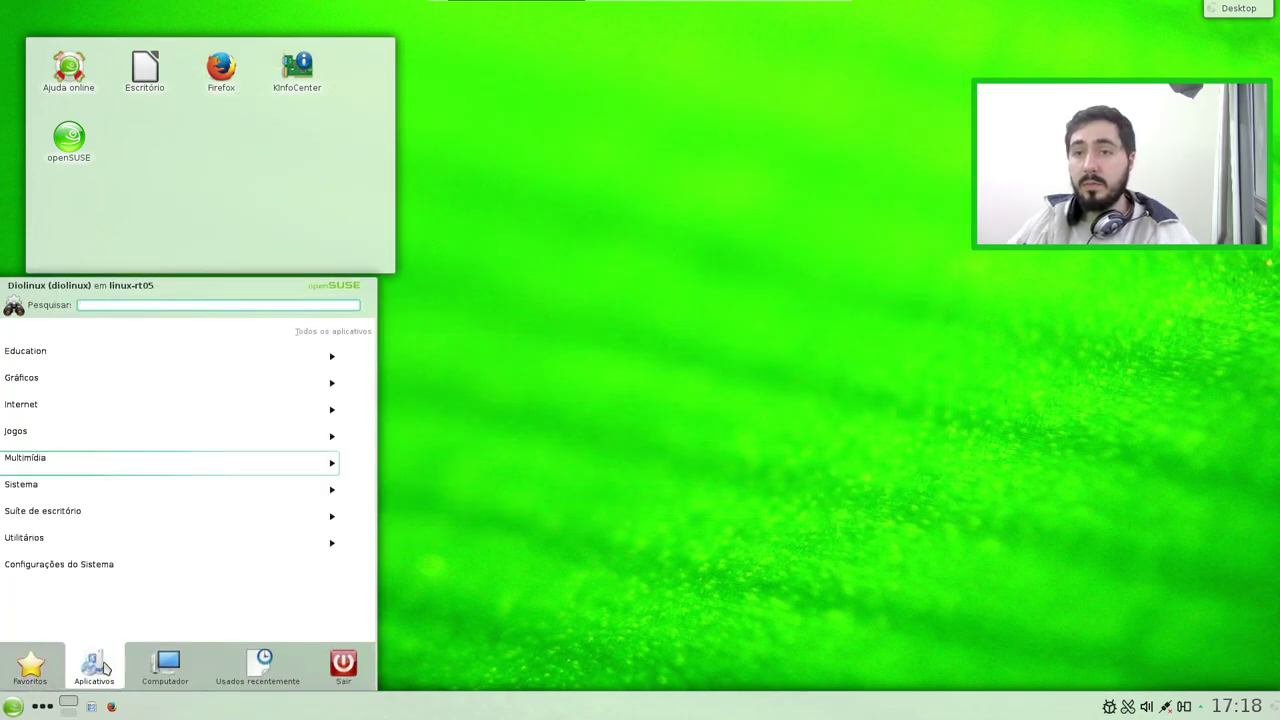
{"action": "left_click", "coordinate": [142, 472]}
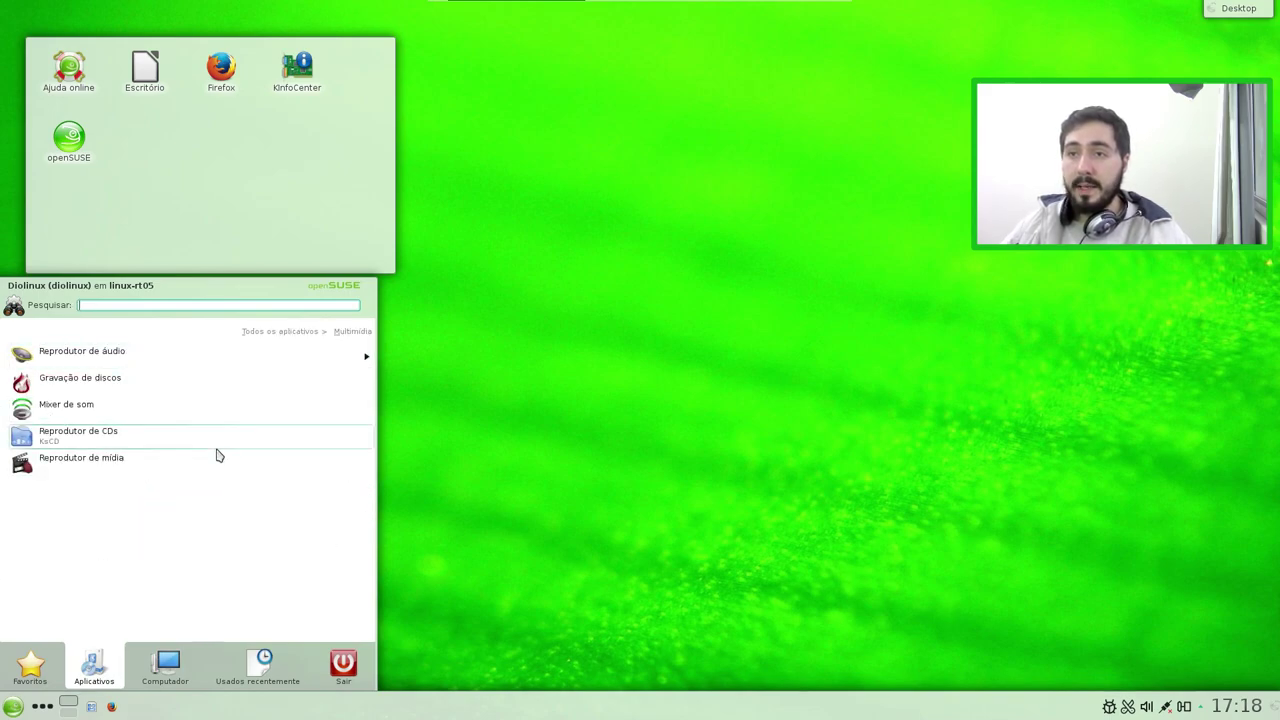
{"action": "left_click", "coordinate": [286, 333]}
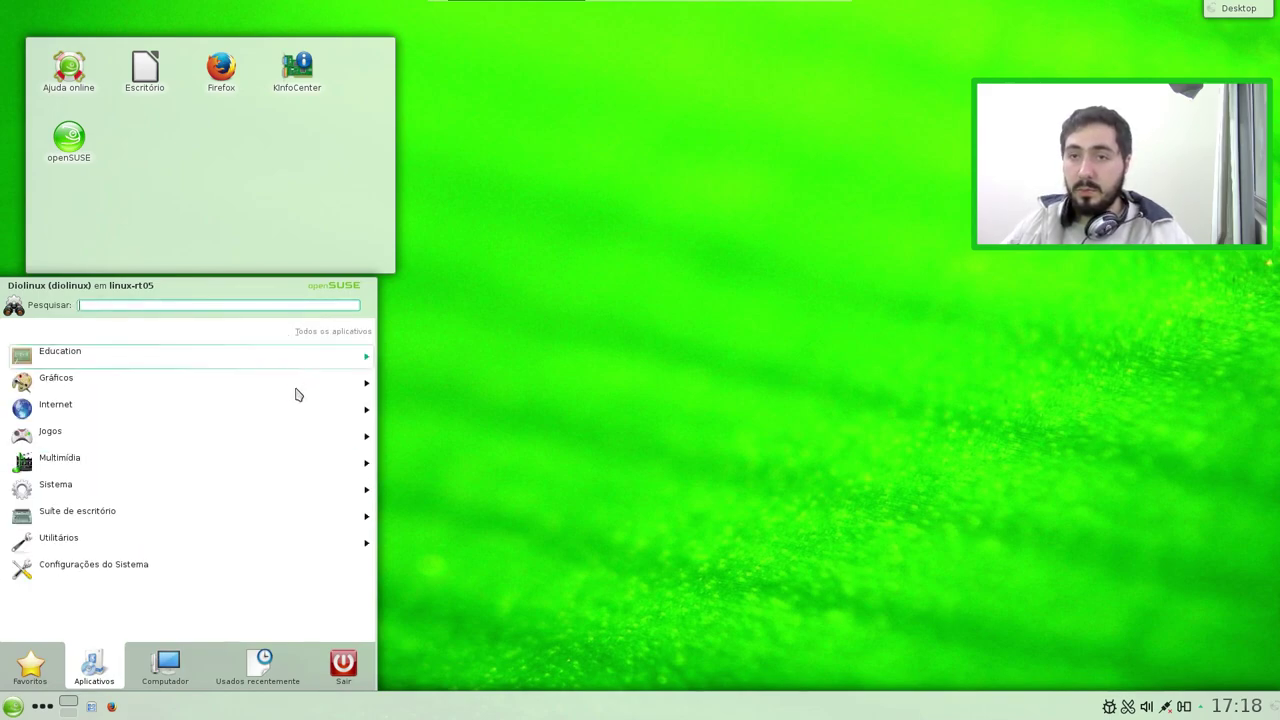
{"action": "left_click", "coordinate": [291, 494]}
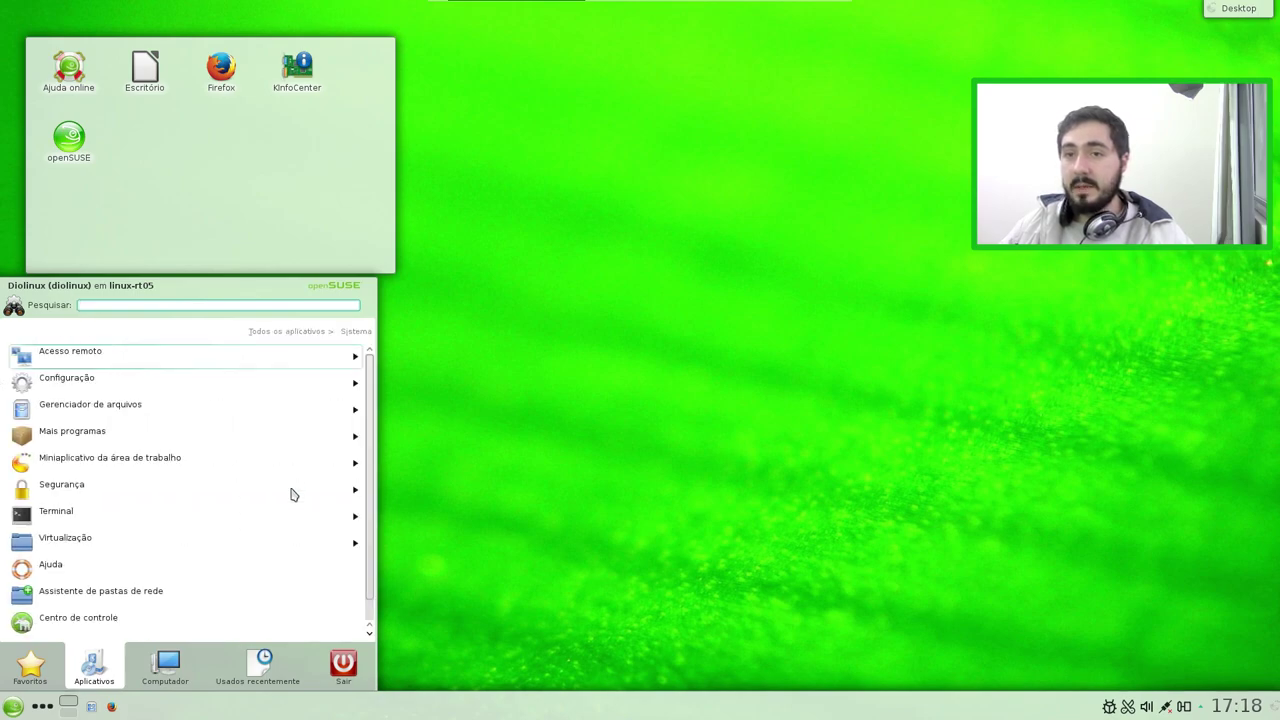
{"action": "left_click_drag", "start_coordinate": [369, 378], "coordinate": [358, 408]}
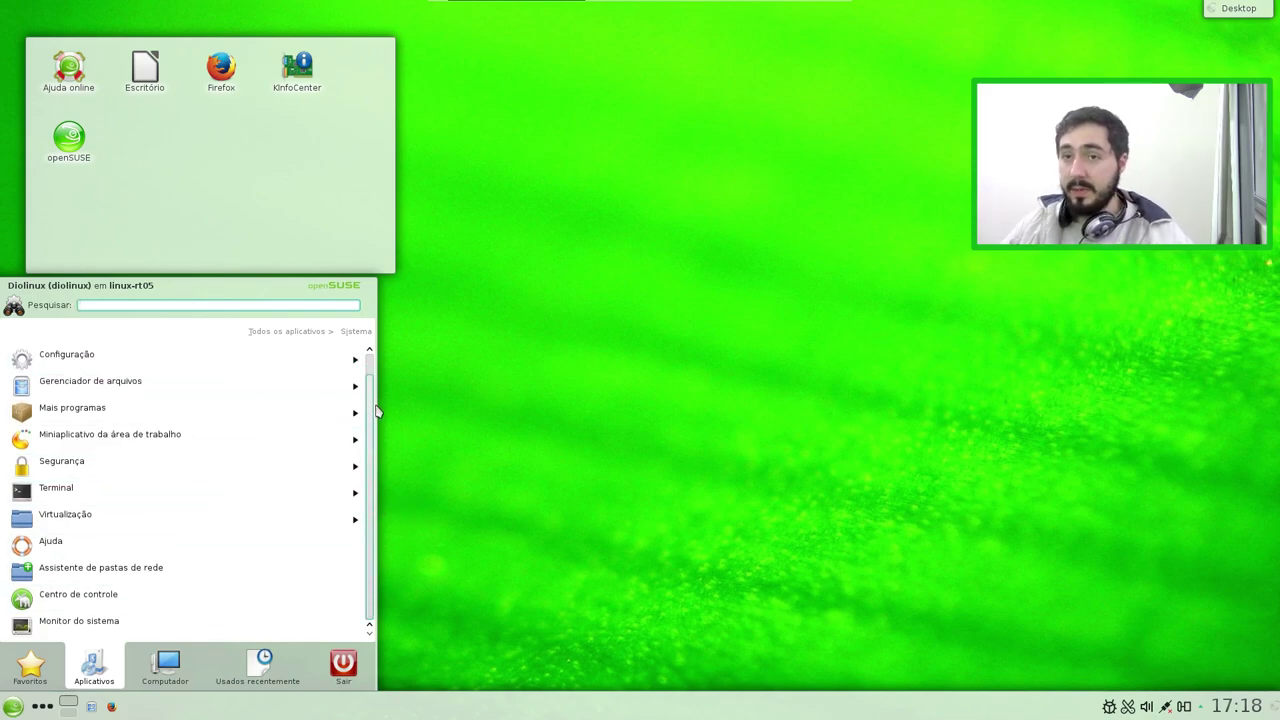
{"action": "scroll", "coordinate": [274, 486], "scroll_direction": "up", "scroll_amount": 1}
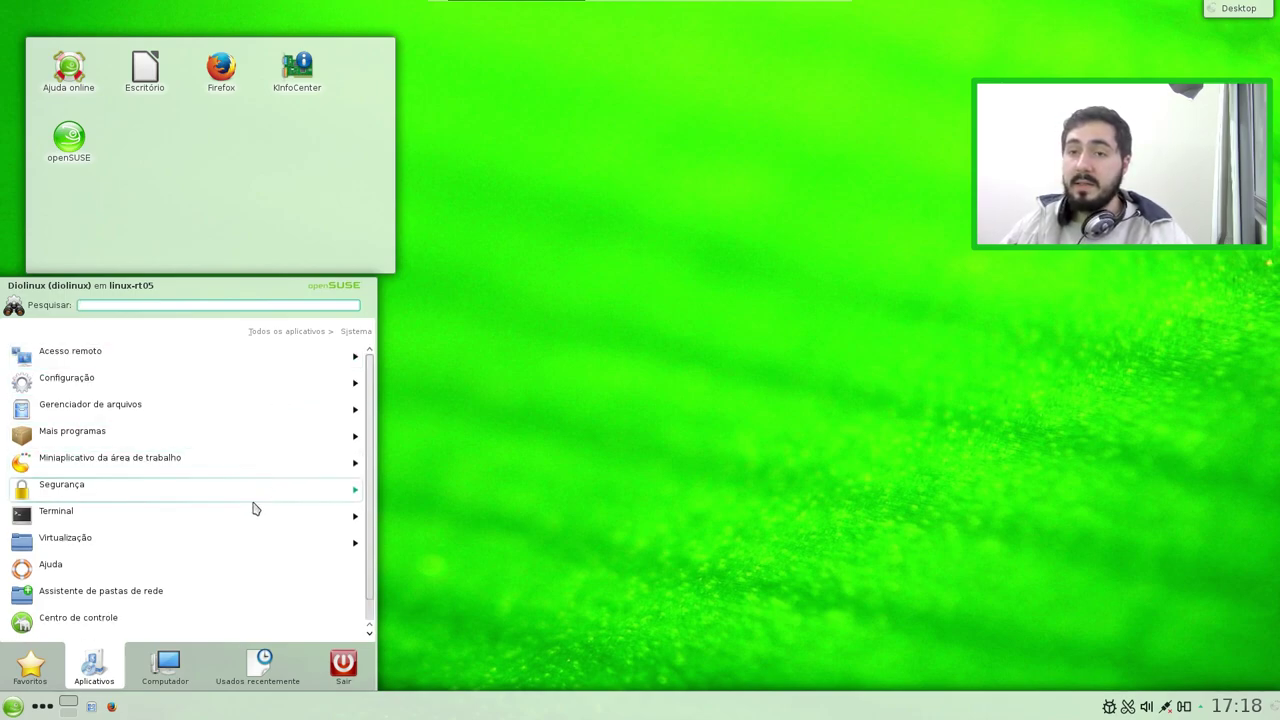
{"action": "scroll", "coordinate": [250, 545], "scroll_direction": "down", "scroll_amount": 1}
{"action": "scroll", "coordinate": [278, 450], "scroll_direction": "up", "scroll_amount": 1}
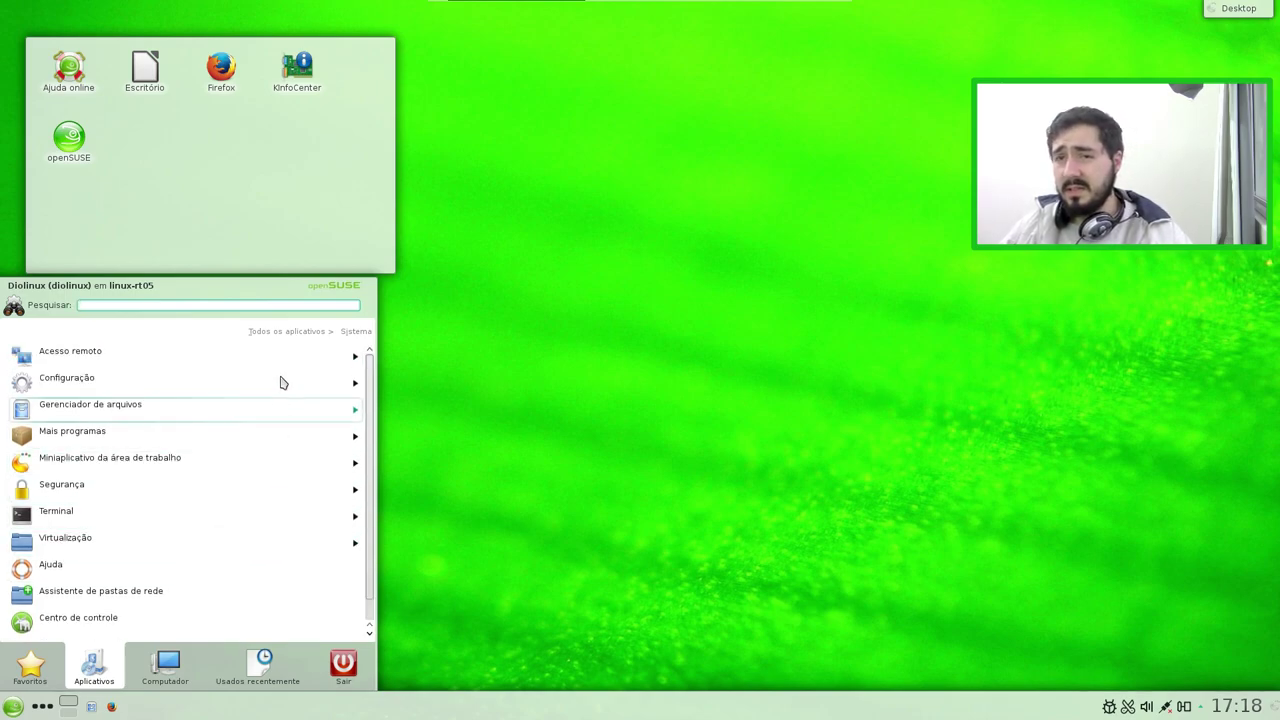
{"action": "left_click", "coordinate": [272, 390]}
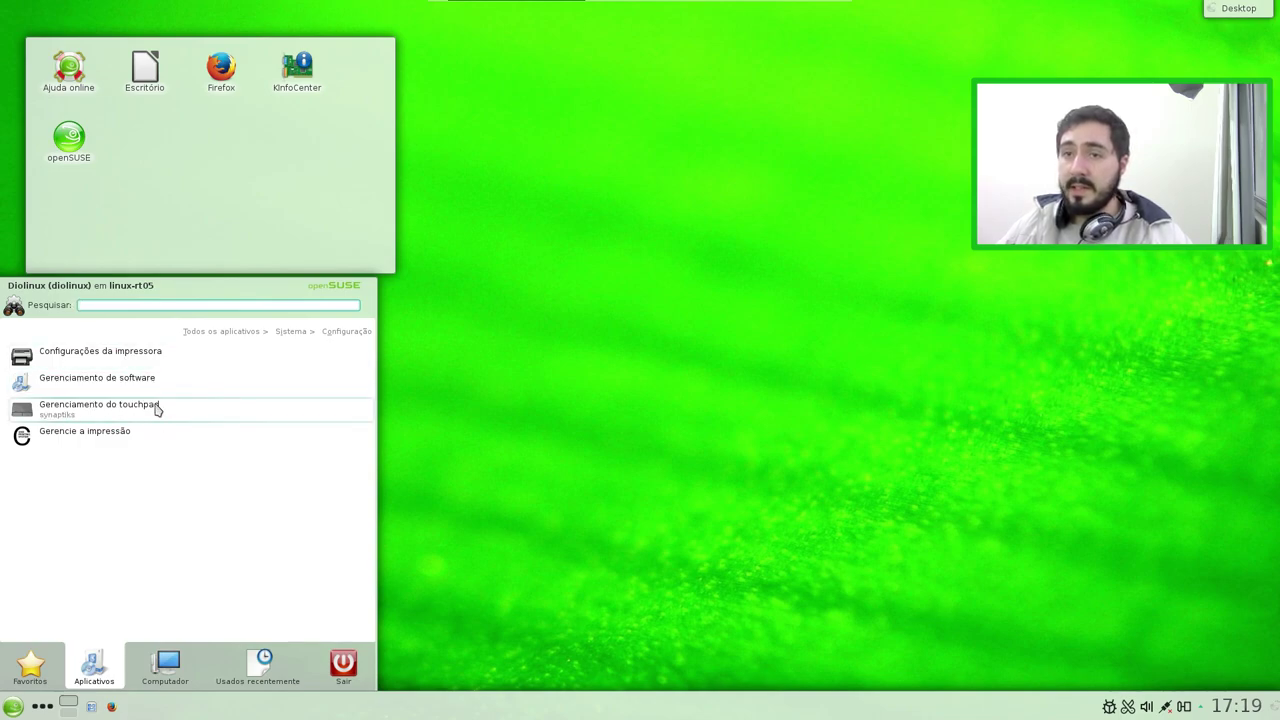
{"action": "left_click", "coordinate": [292, 332]}
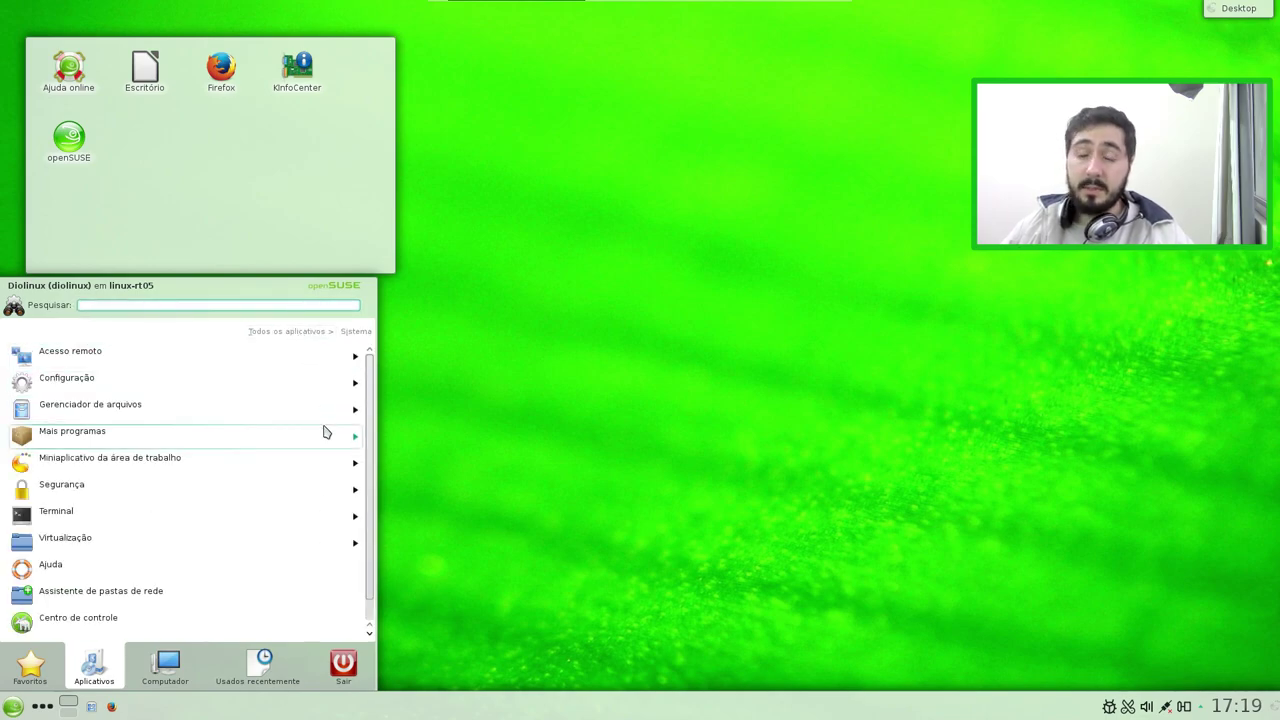
Launch Monitor do sistema from the Sistema category and move its window to the middle of the desktop
{"action": "scroll", "coordinate": [326, 433], "scroll_direction": "down", "scroll_amount": 1}
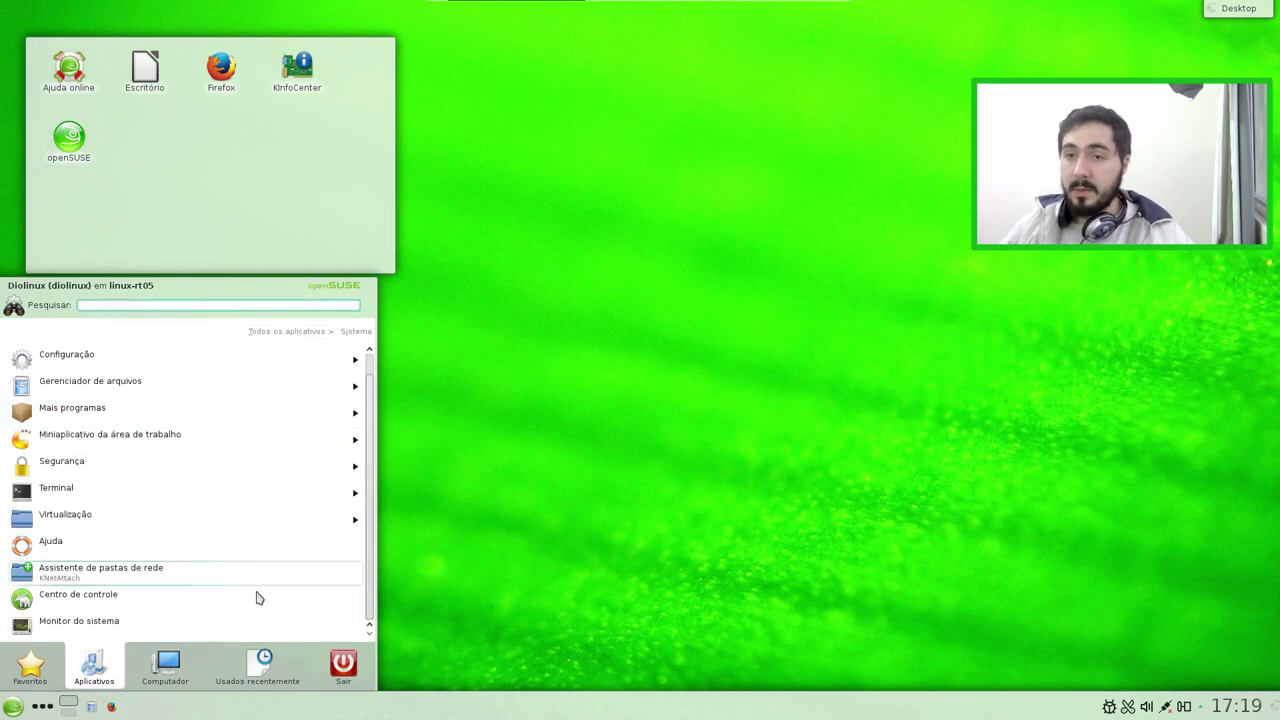
{"action": "left_click", "coordinate": [265, 623]}
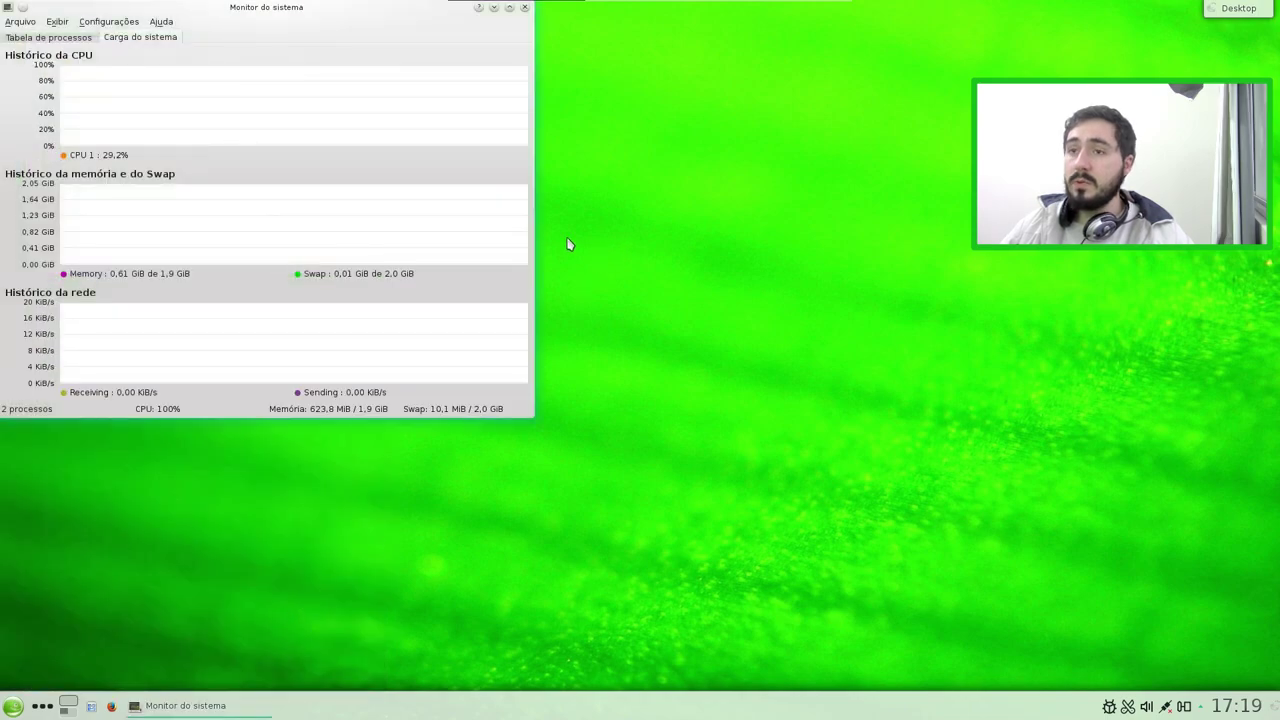
{"action": "left_click_drag", "start_coordinate": [419, 23], "coordinate": [833, 66]}
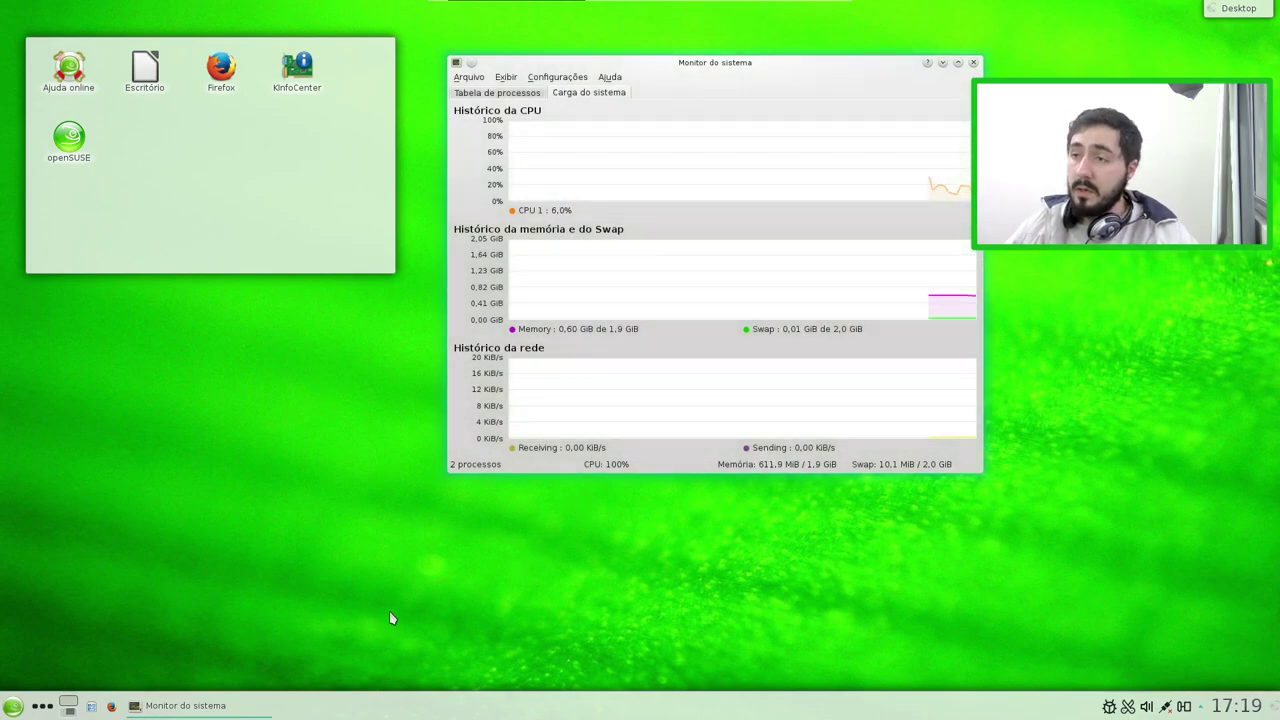
{"action": "left_click_drag", "start_coordinate": [759, 467], "coordinate": [746, 470]}
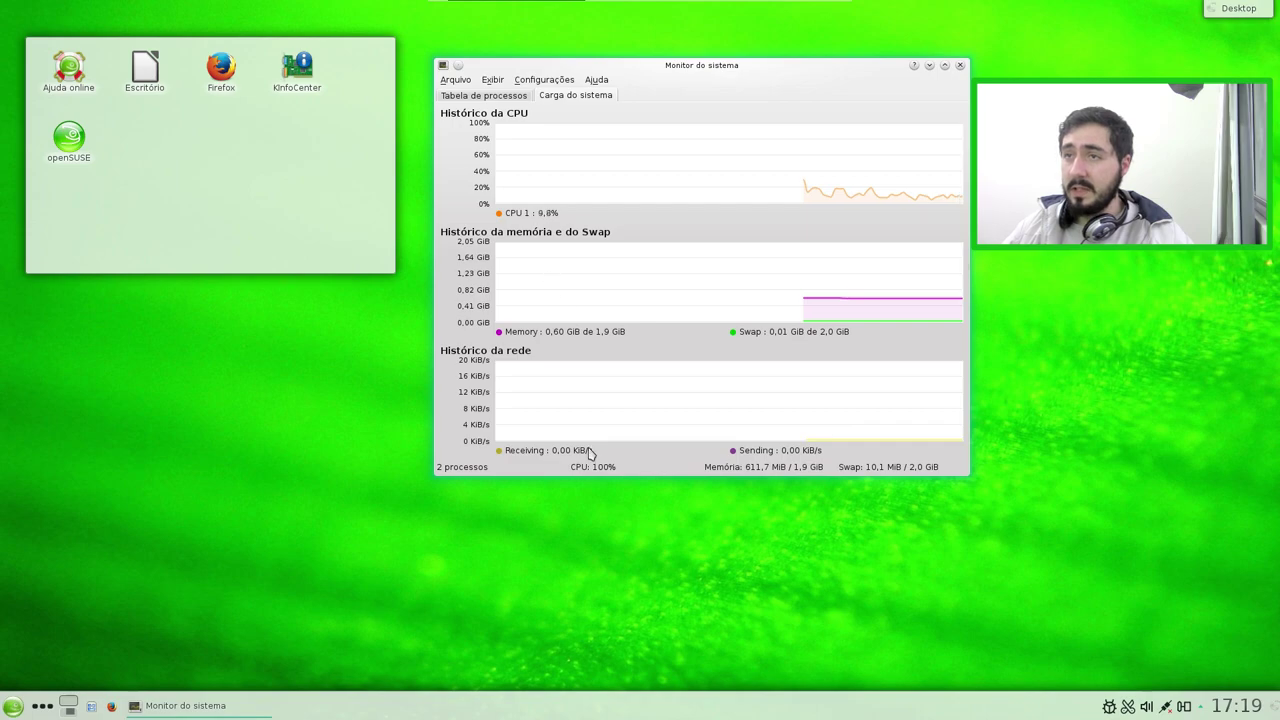
Show the system monitor's process table and look through the running processes
{"action": "left_click", "coordinate": [484, 95]}
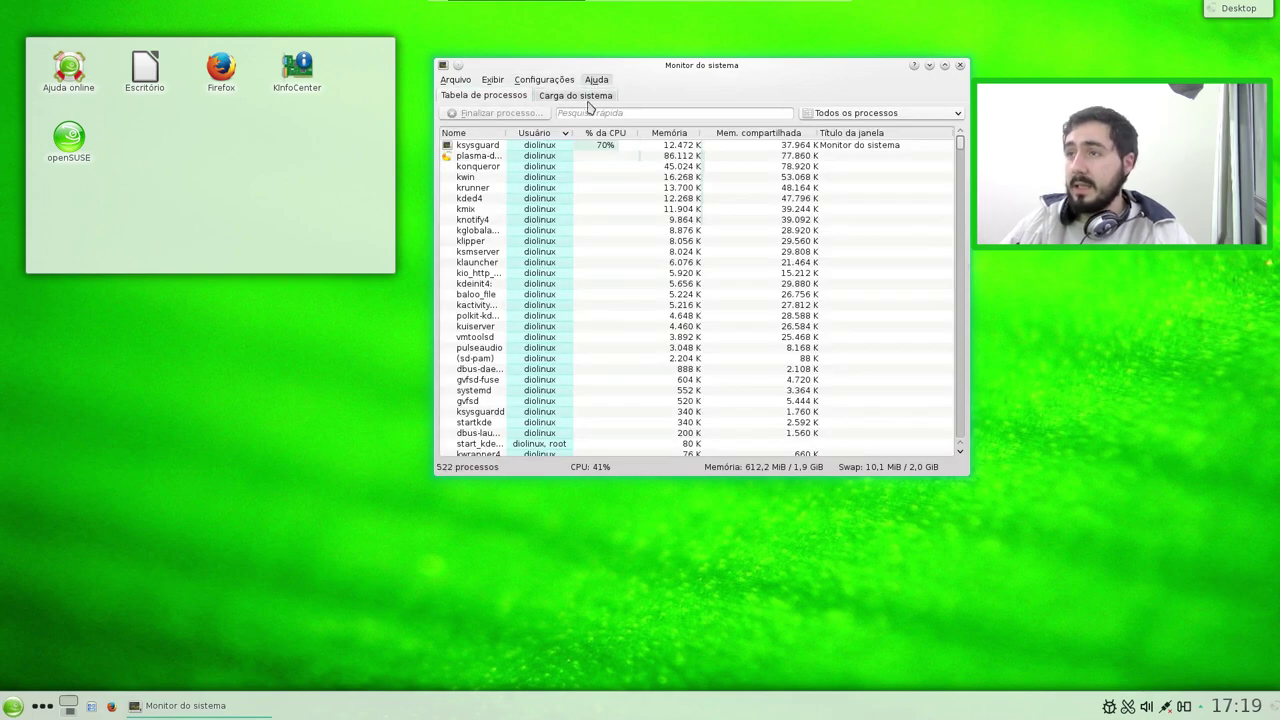
{"action": "scroll", "coordinate": [686, 288], "scroll_direction": "down", "scroll_amount": 3}
{"action": "left_click", "coordinate": [686, 286]}
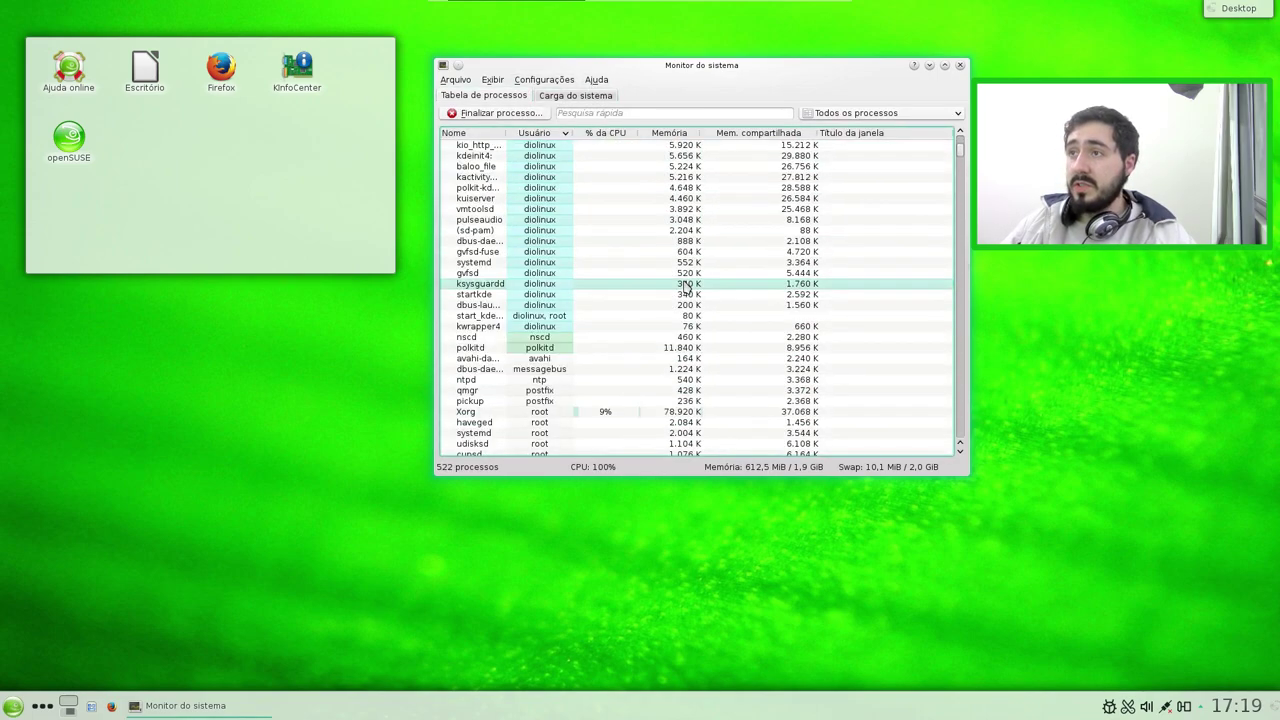
{"action": "scroll", "coordinate": [686, 288], "scroll_direction": "up", "scroll_amount": 3}
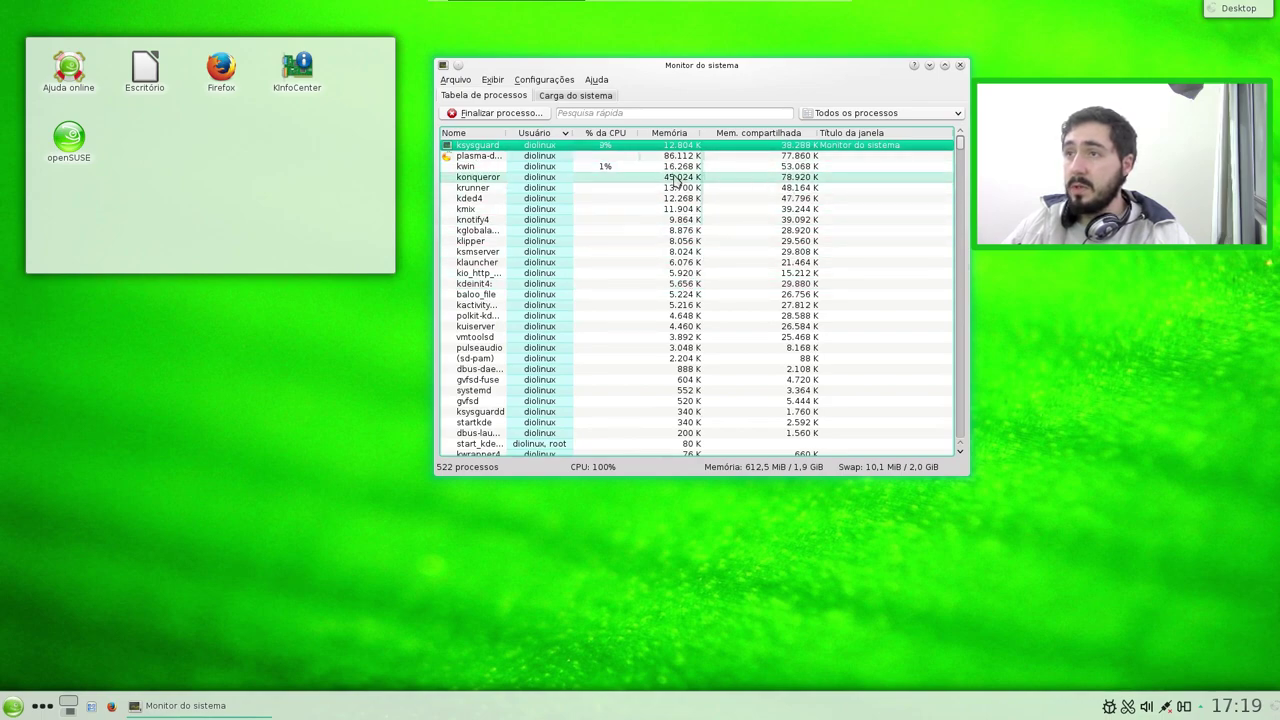
Sort the process table by memory use in descending order, widen the Nome column and select the konqueror process
{"action": "left_click", "coordinate": [670, 133]}
{"action": "left_click", "coordinate": [672, 134]}
{"action": "left_click", "coordinate": [674, 134]}
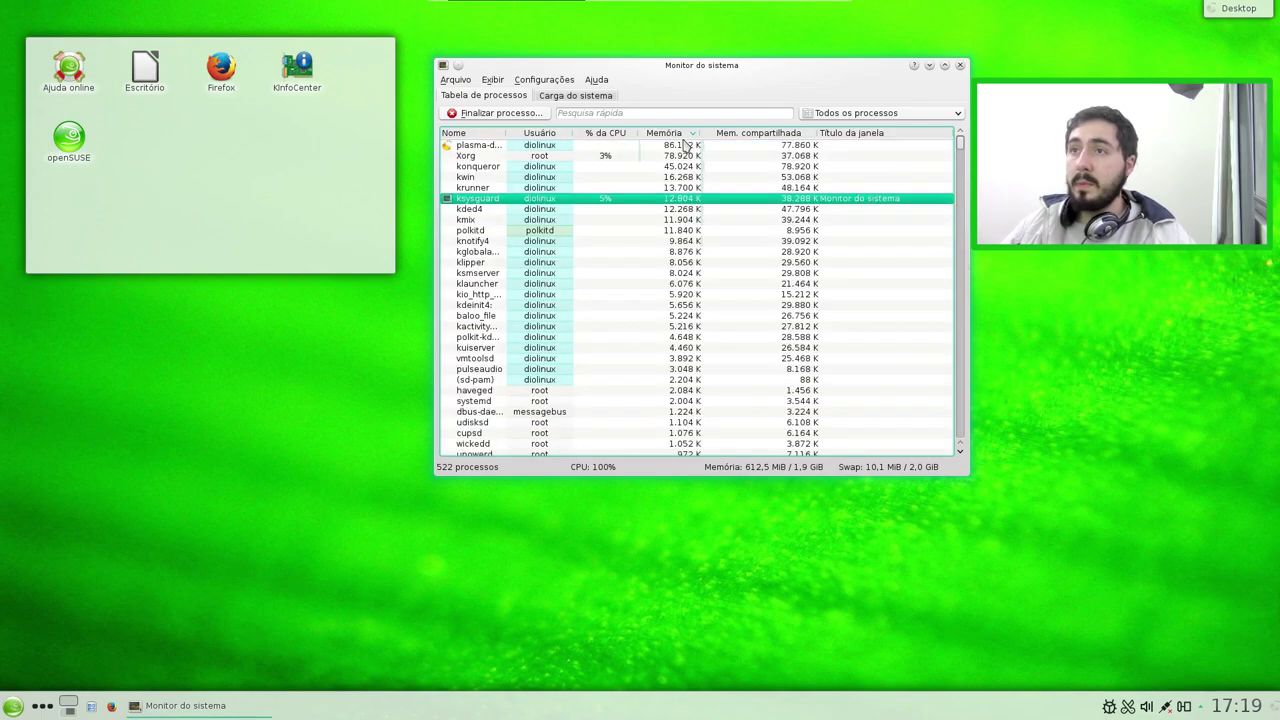
{"action": "left_click_drag", "start_coordinate": [507, 138], "coordinate": [573, 140]}
{"action": "left_click", "coordinate": [480, 166]}
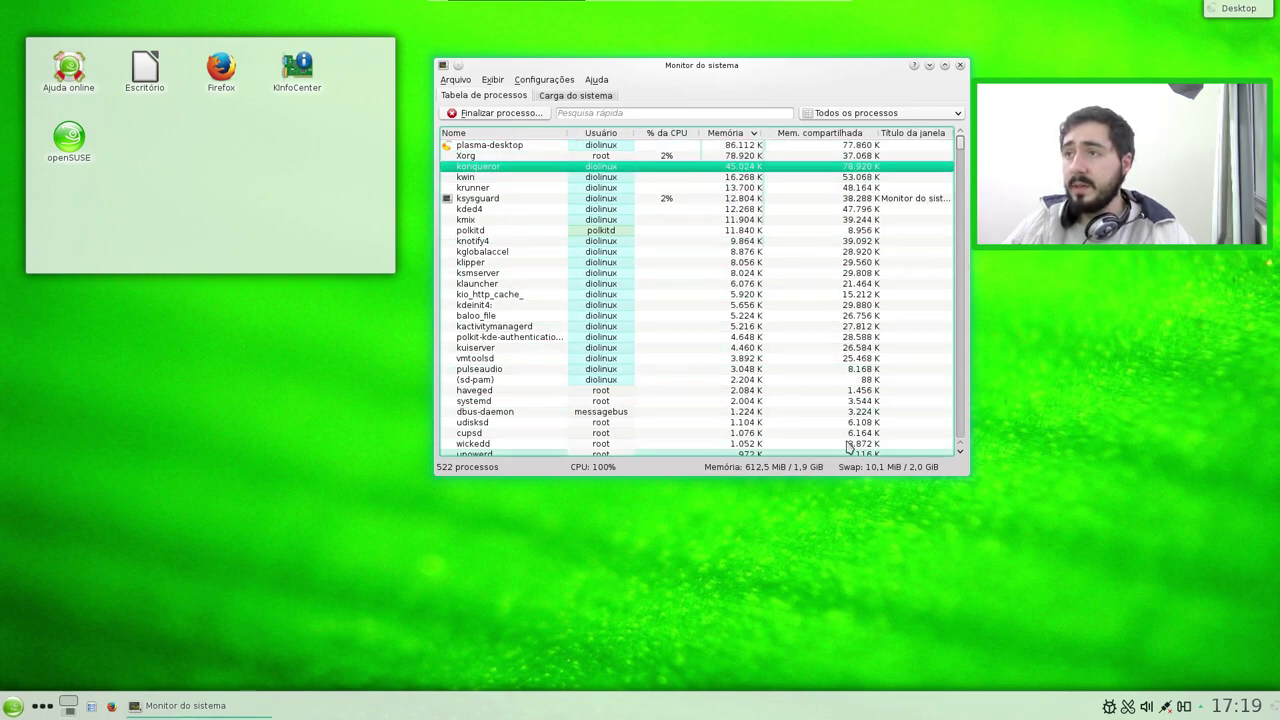
End the selected konqueror process, confirming its termination, and select the next process below Xorg in the table
{"action": "left_click", "coordinate": [497, 113]}
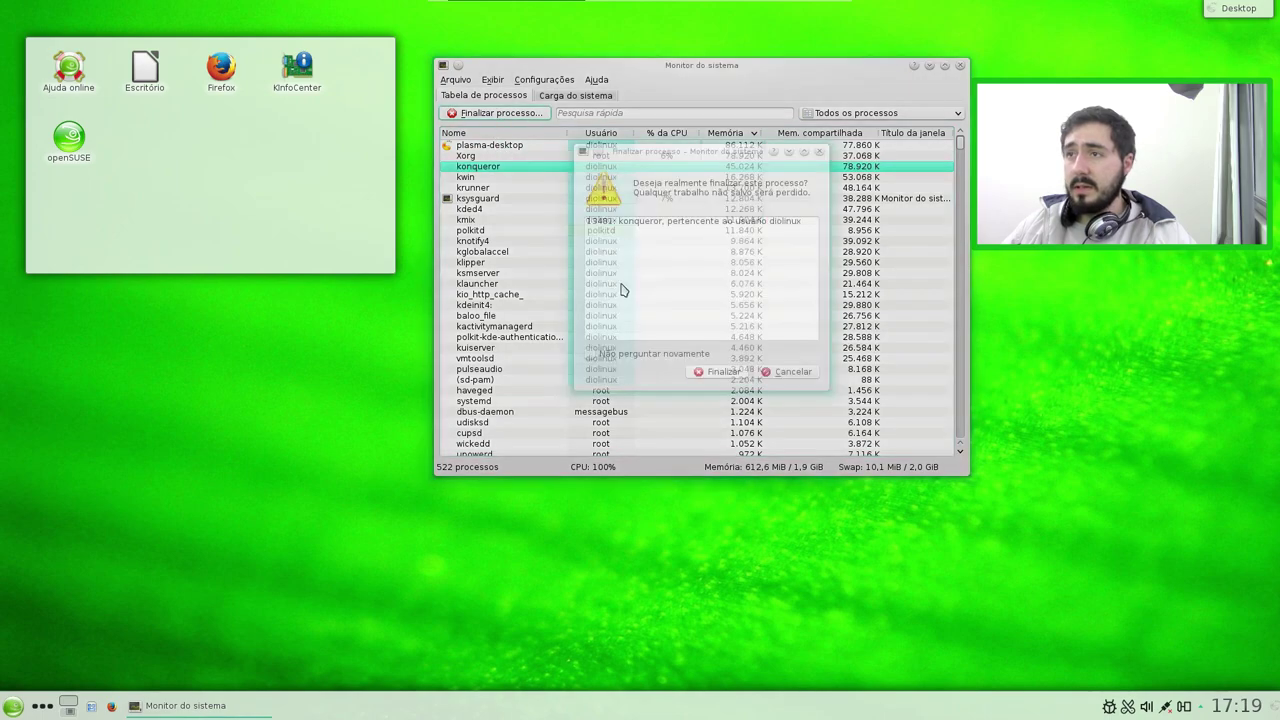
{"action": "left_click", "coordinate": [719, 372]}
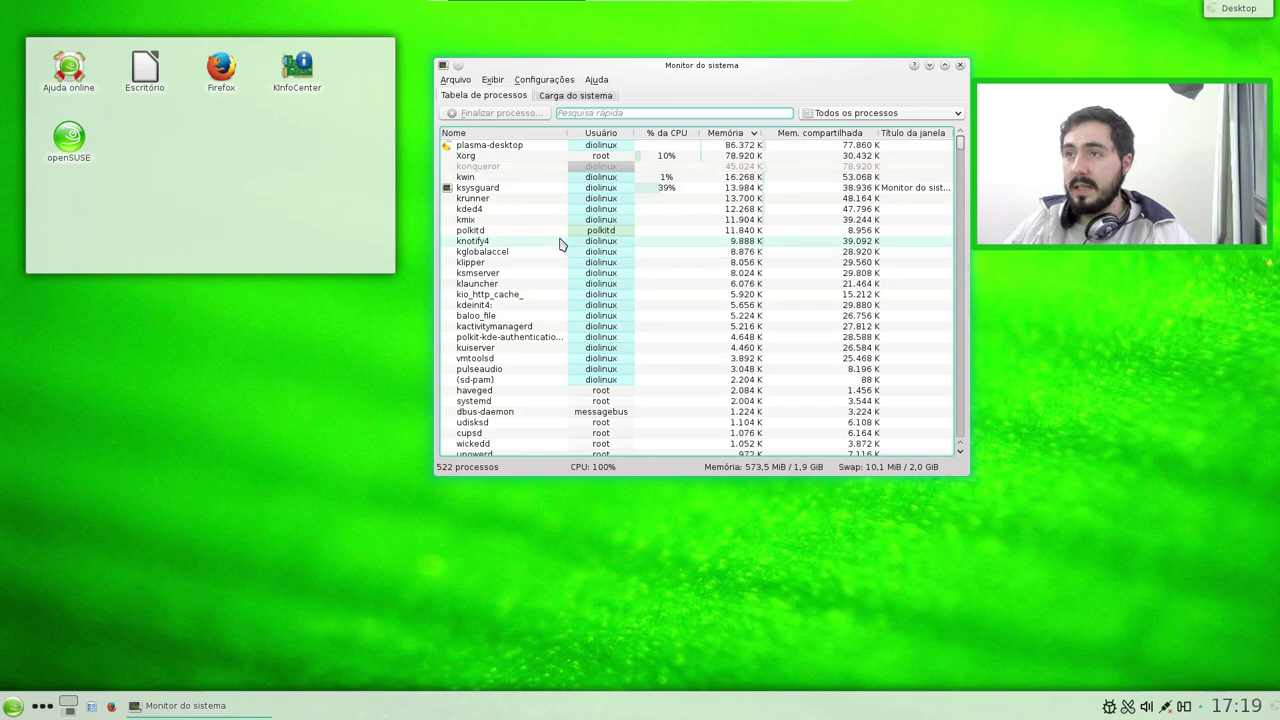
{"action": "left_click", "coordinate": [563, 167]}
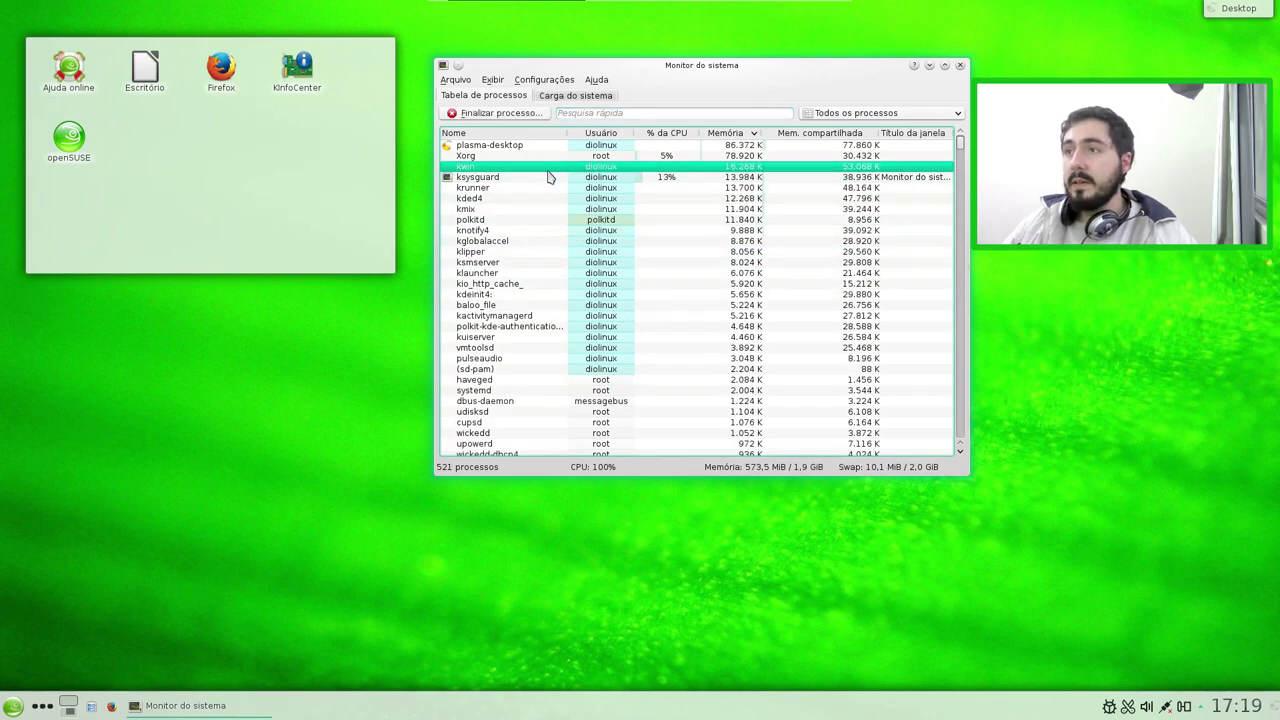
View the CPU, memory, swap and network history graphs under Carga do sistema and close the system monitor
{"action": "left_click", "coordinate": [575, 95]}
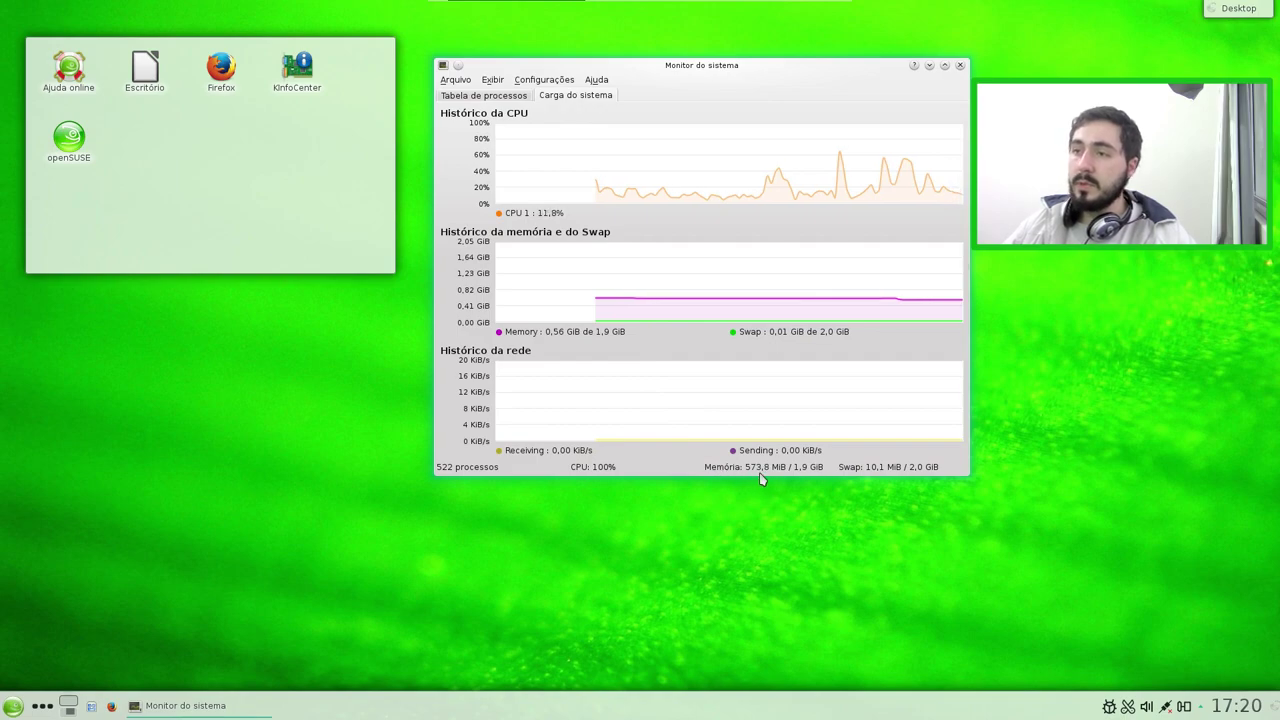
{"action": "left_click_drag", "start_coordinate": [763, 470], "coordinate": [746, 467]}
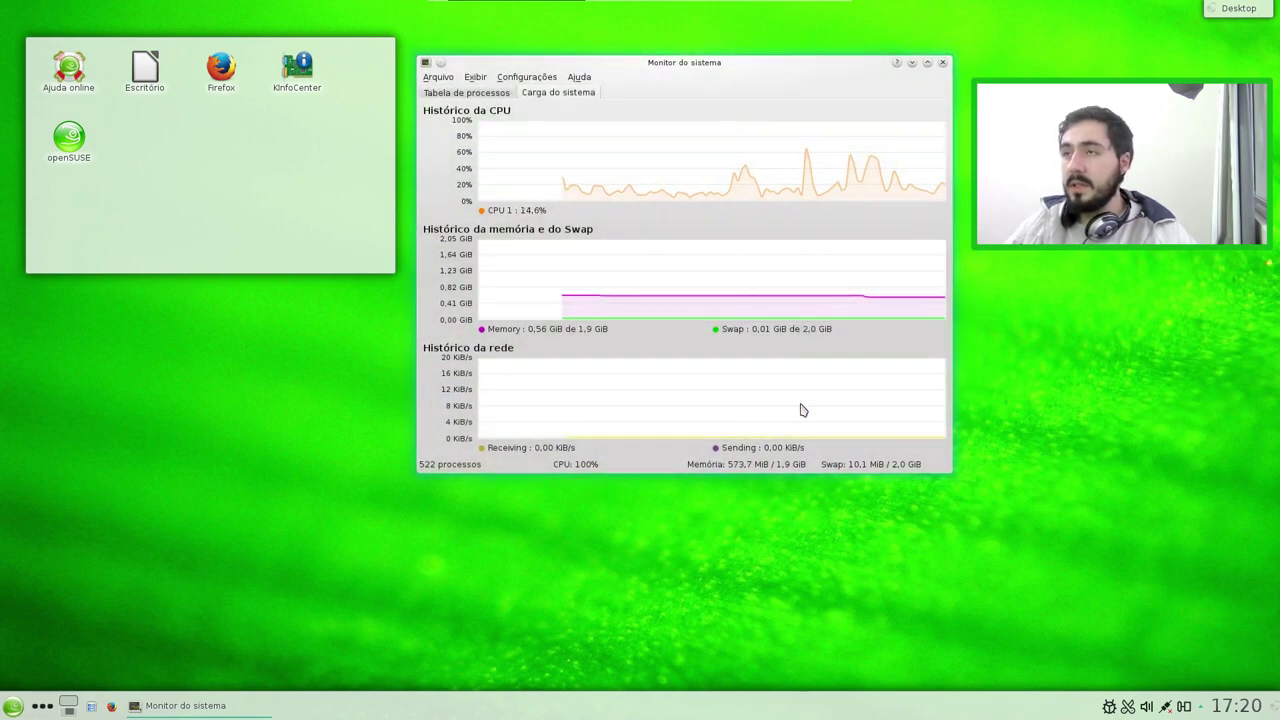
{"action": "left_click_drag", "start_coordinate": [856, 62], "coordinate": [829, 92]}
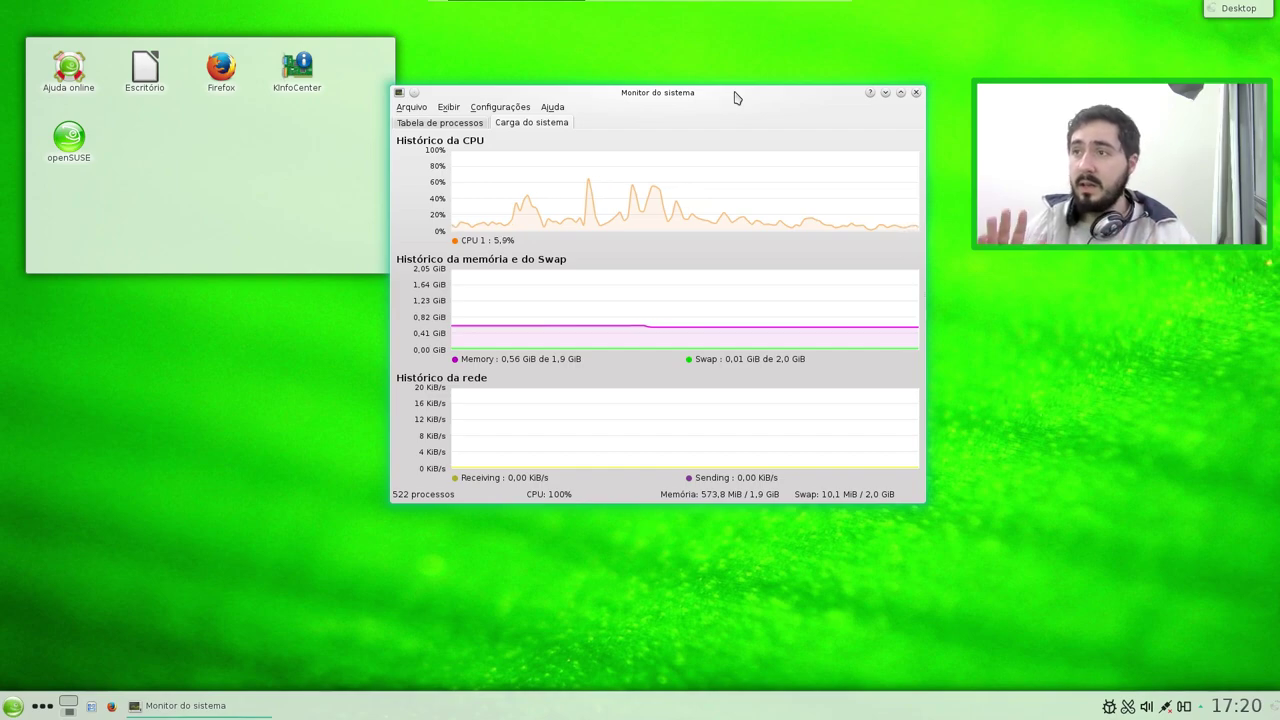
{"action": "left_click", "coordinate": [915, 92]}
Browse the launcher's Suíte de escritório applications, including the entries of its Livro de endereços group
{"action": "left_click", "coordinate": [12, 706]}
{"action": "left_click", "coordinate": [94, 665]}
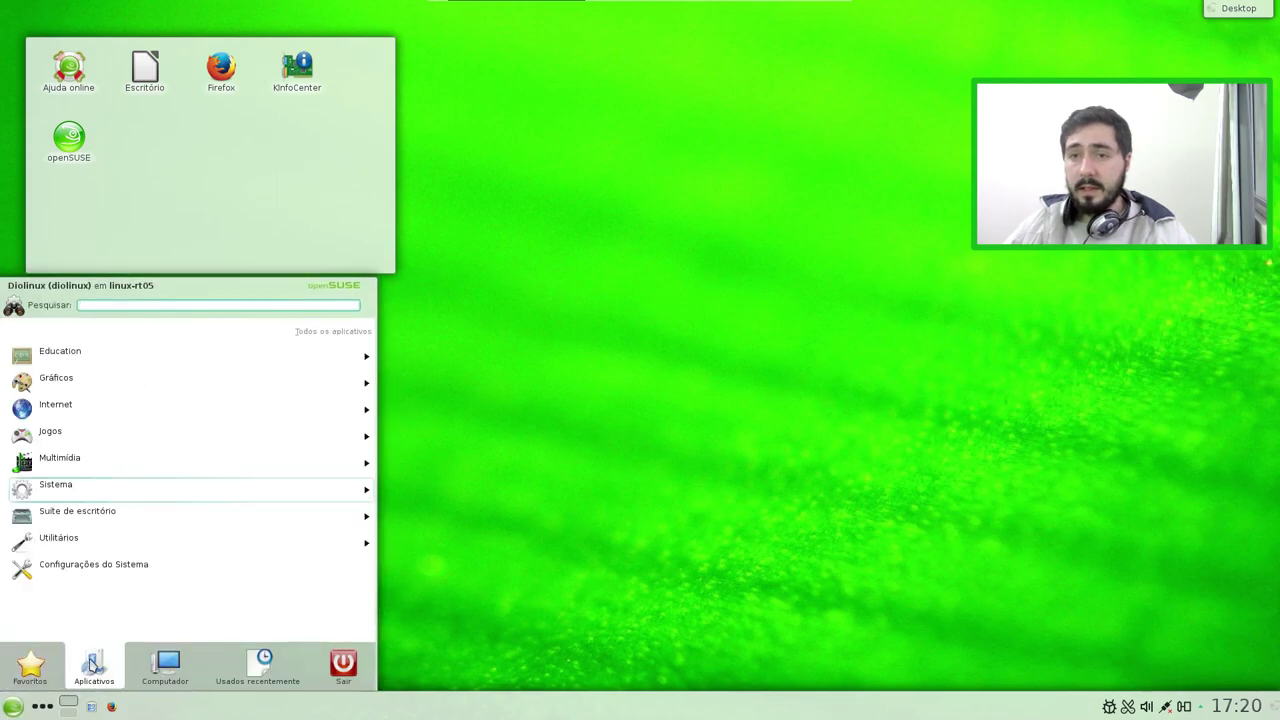
{"action": "left_click", "coordinate": [343, 518]}
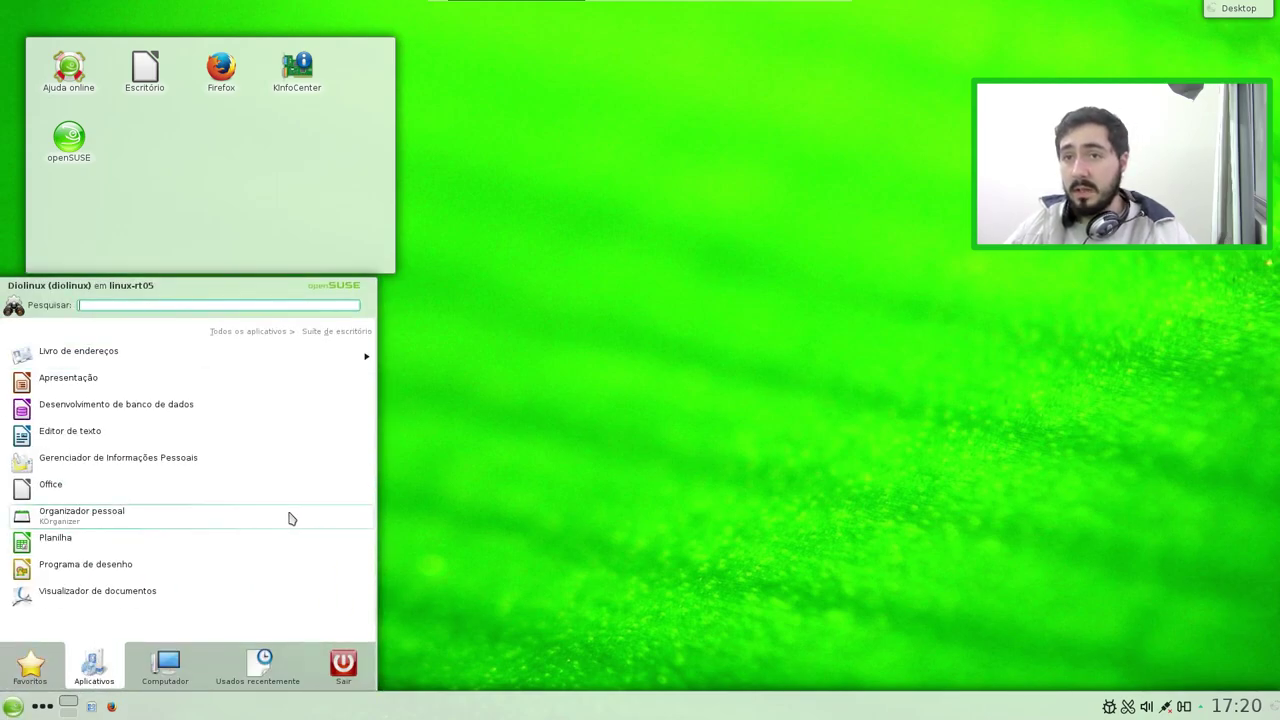
{"action": "left_click", "coordinate": [285, 363]}
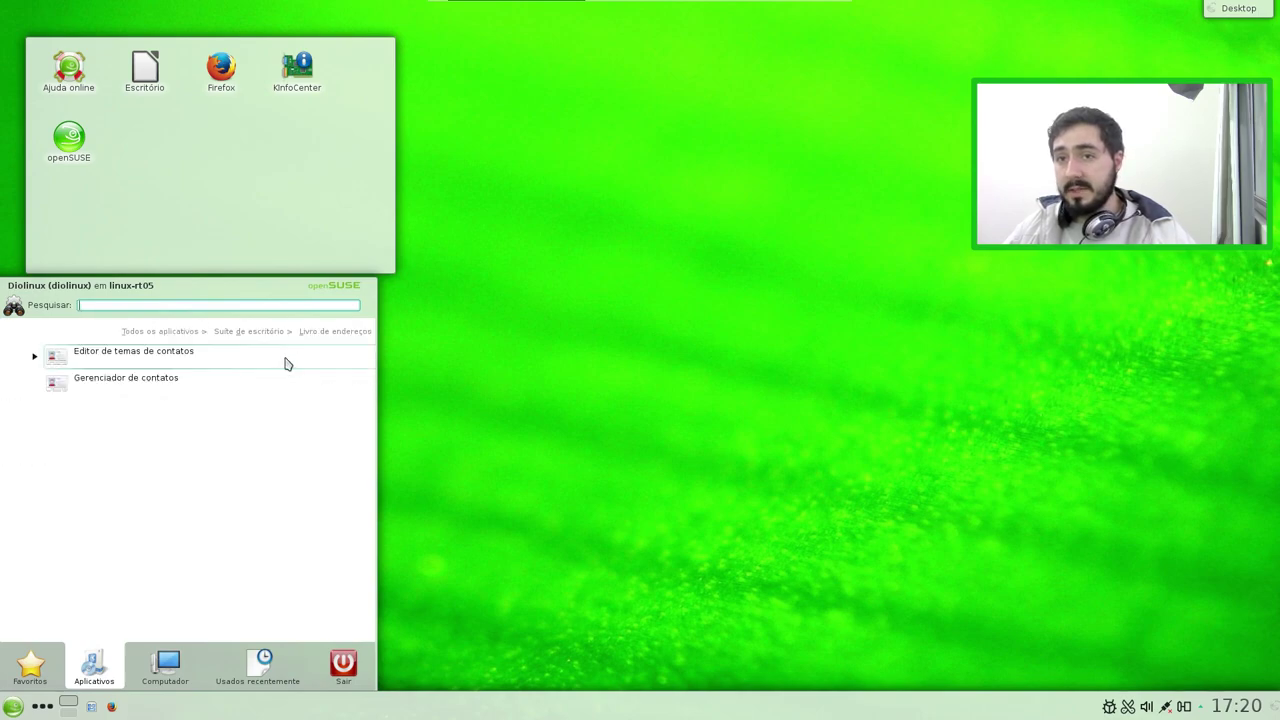
{"action": "left_click", "coordinate": [262, 334]}
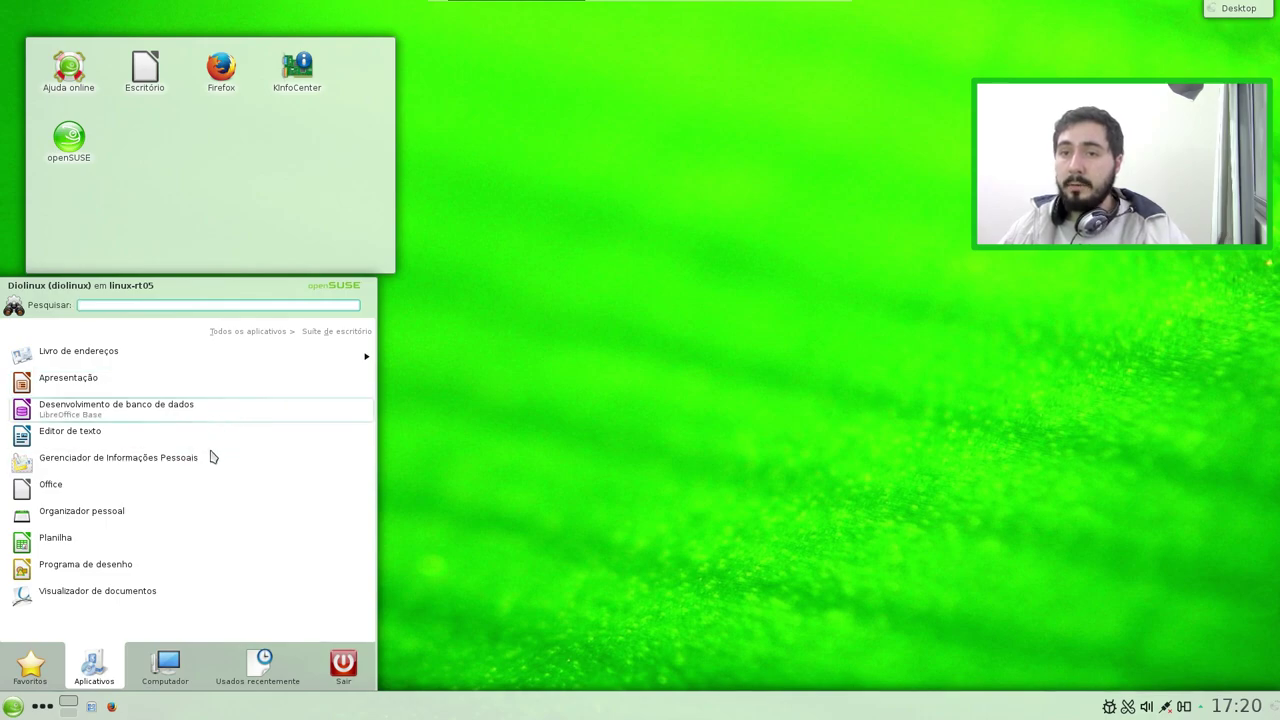
Launch Office from the Suíte de escritório category, view LibreOffice's About information and close the program
{"action": "left_click", "coordinate": [204, 484]}
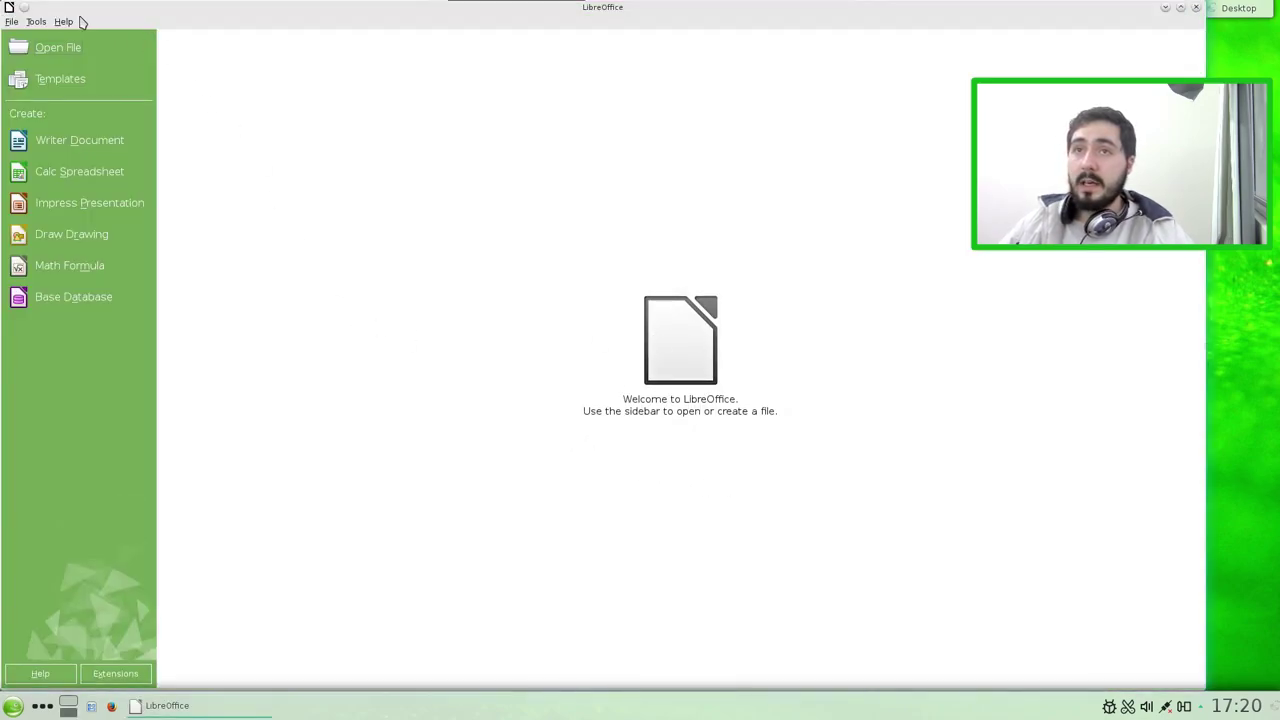
{"action": "left_click", "coordinate": [63, 21]}
{"action": "left_click", "coordinate": [251, 143]}
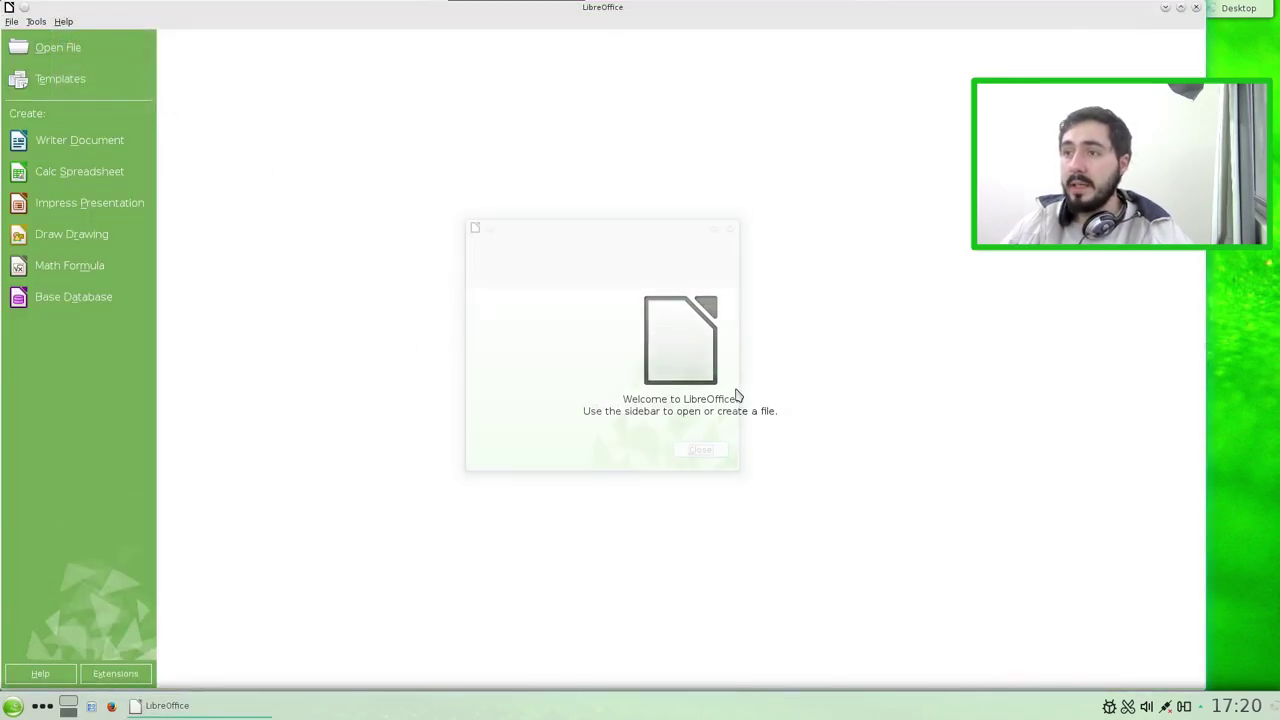
{"action": "left_click", "coordinate": [700, 451]}
{"action": "left_click", "coordinate": [1194, 7]}
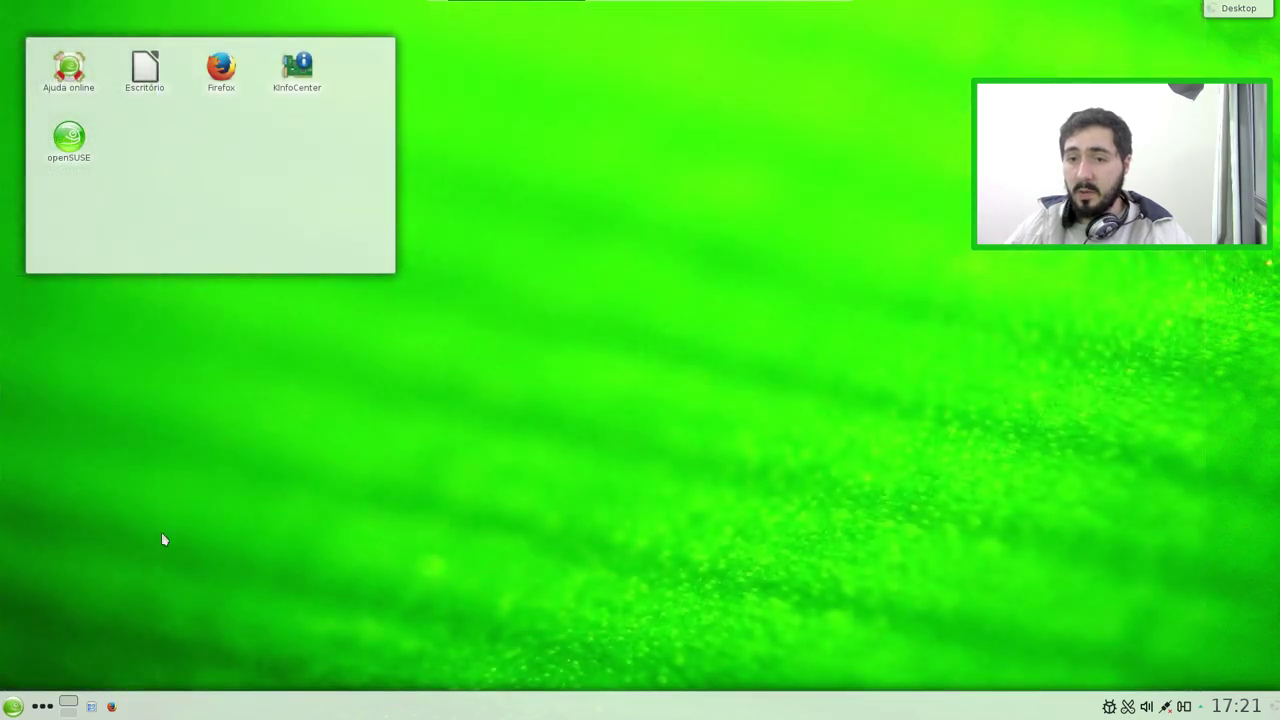
Browse the office programs in the Suíte de escritório application category and return to the list of all applications
{"action": "left_click", "coordinate": [8, 707]}
{"action": "left_click", "coordinate": [8, 707]}
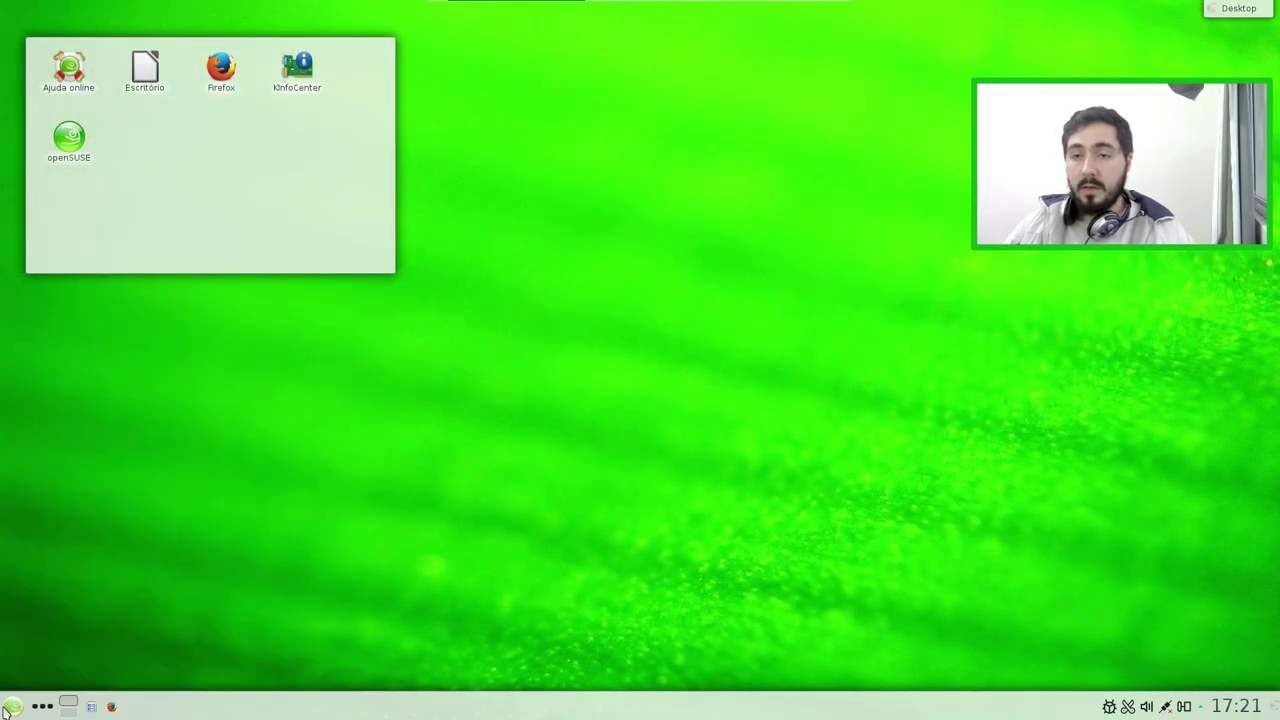
{"action": "left_click", "coordinate": [8, 707]}
{"action": "left_click", "coordinate": [93, 672]}
{"action": "left_click", "coordinate": [129, 524]}
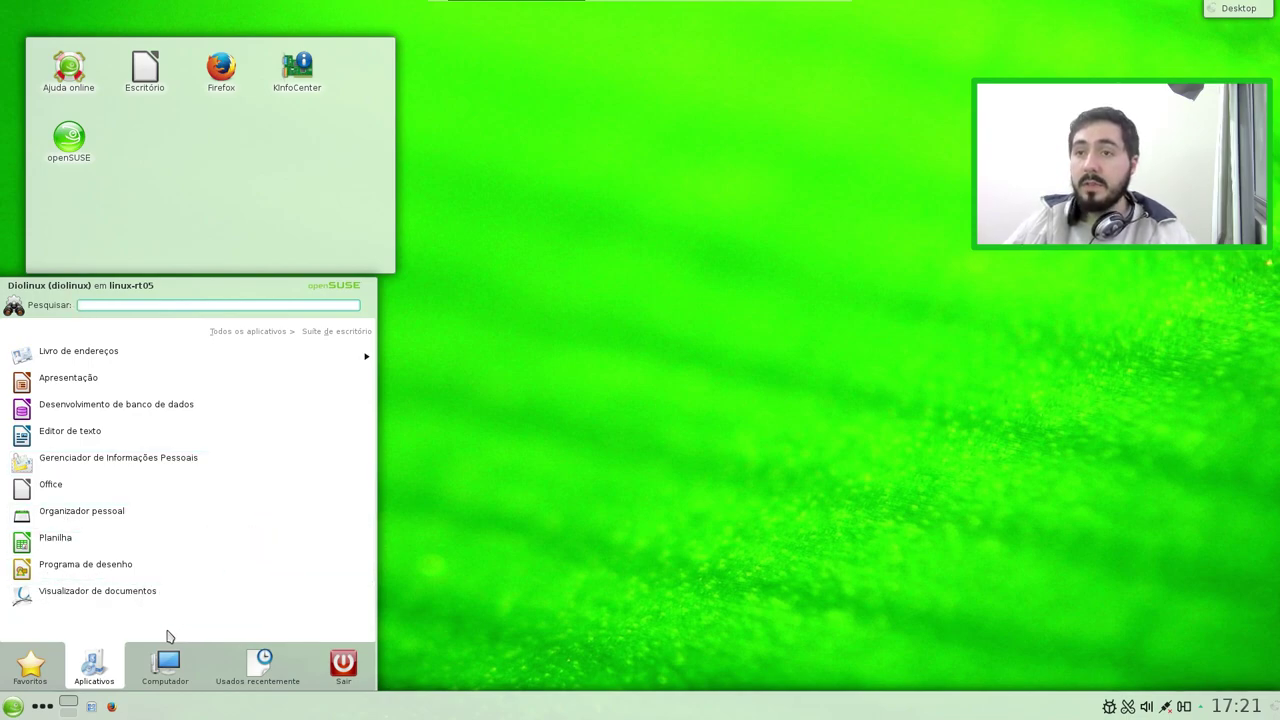
{"action": "left_click", "coordinate": [257, 342]}
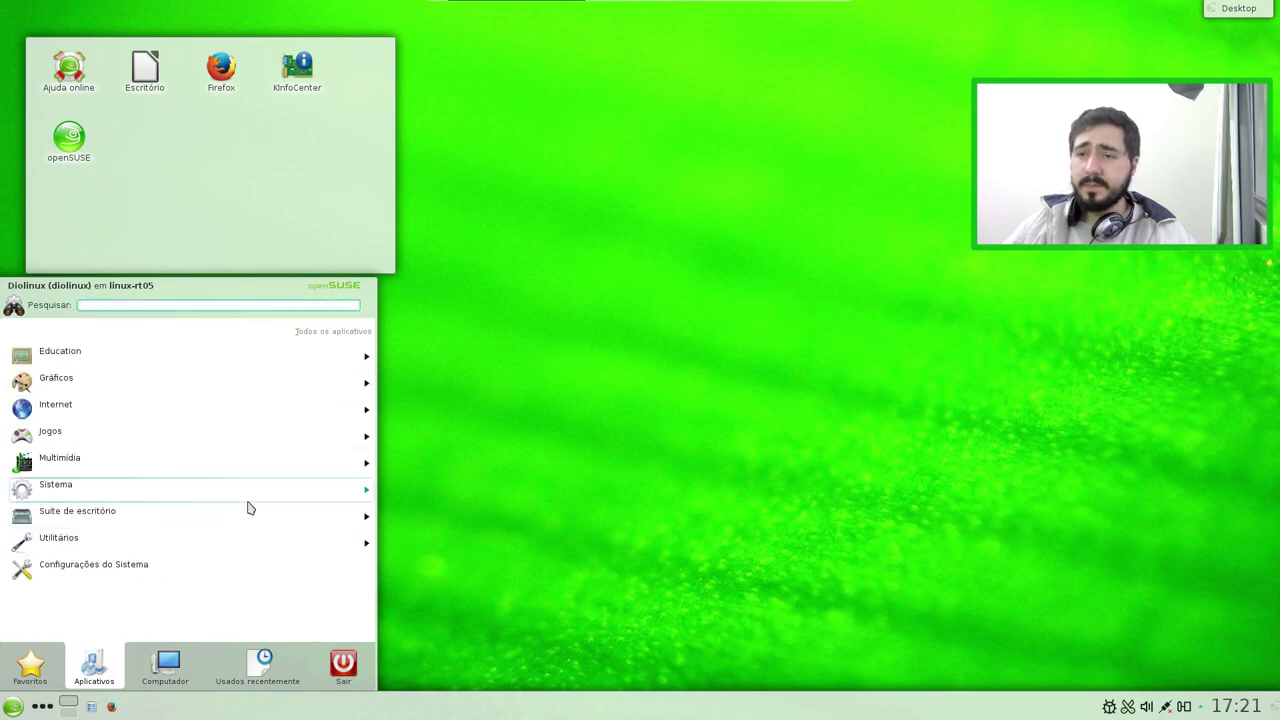
Open the print manager Gerencie a impressão from the Utilitários applications, look over its CUPS home page and close the browser
{"action": "left_click", "coordinate": [284, 540]}
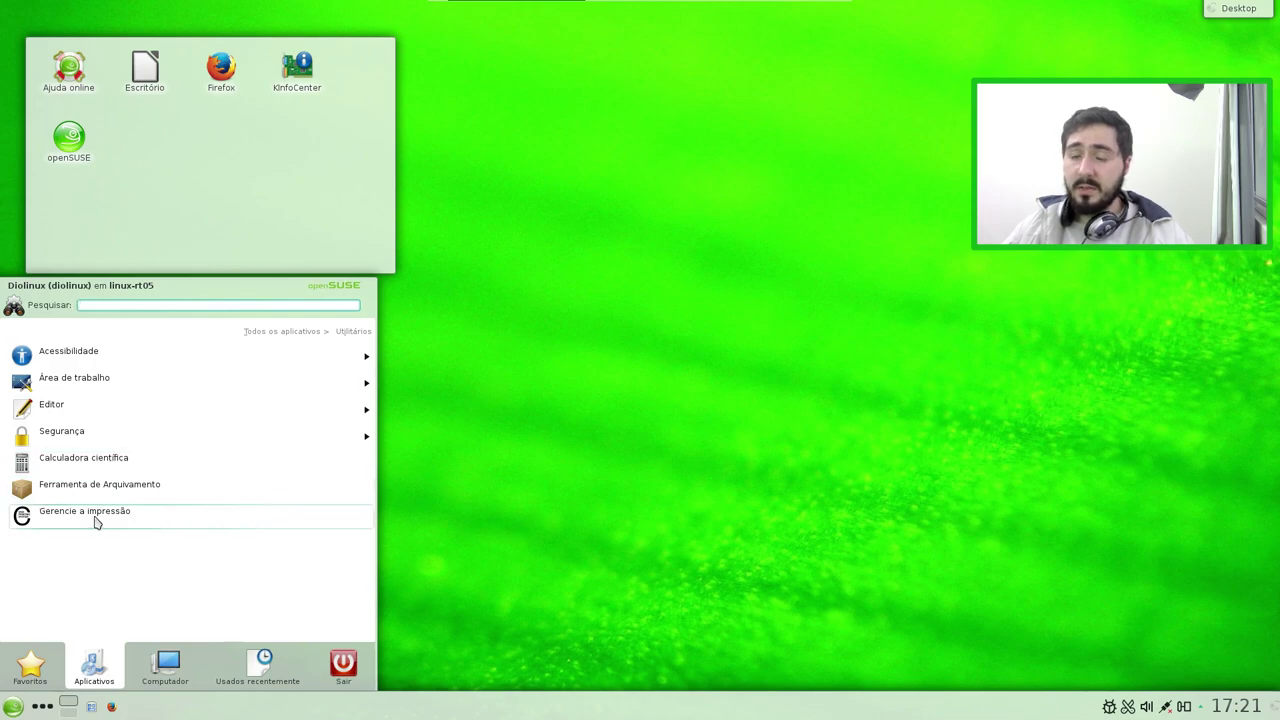
{"action": "left_click", "coordinate": [111, 706]}
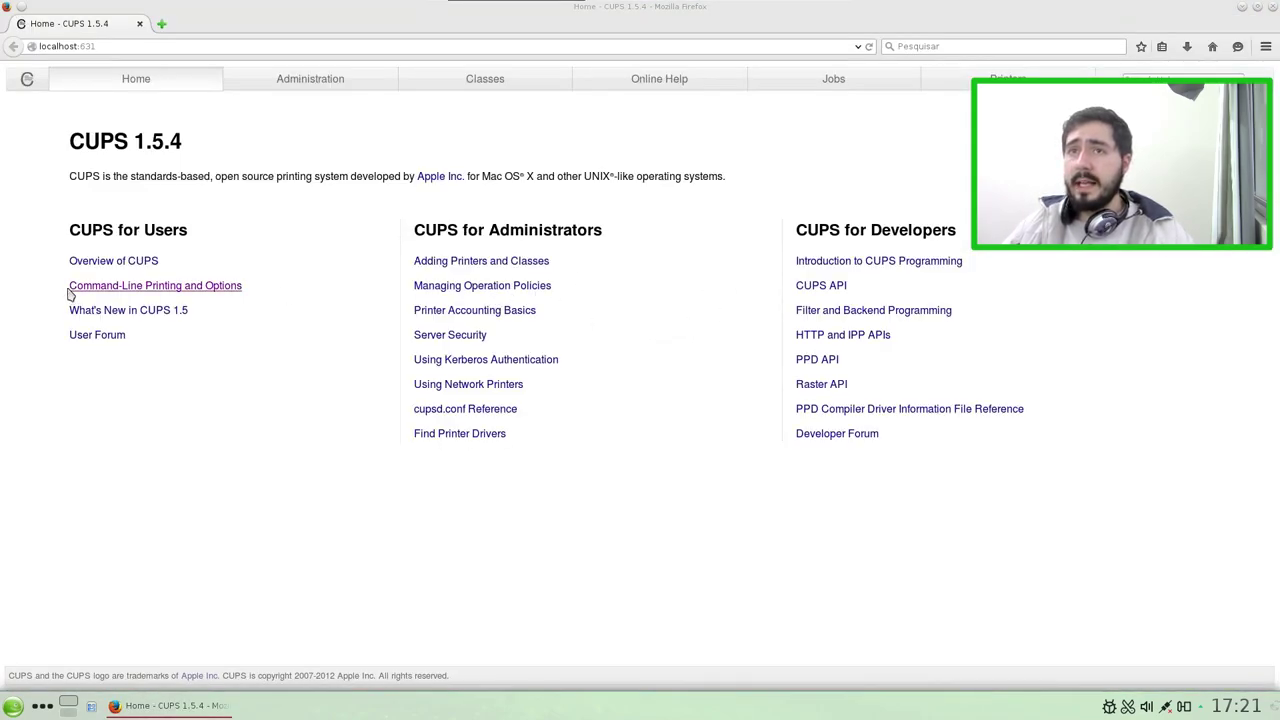
{"action": "key", "text": "ctrl+l"}
{"action": "left_click", "coordinate": [1024, 288]}
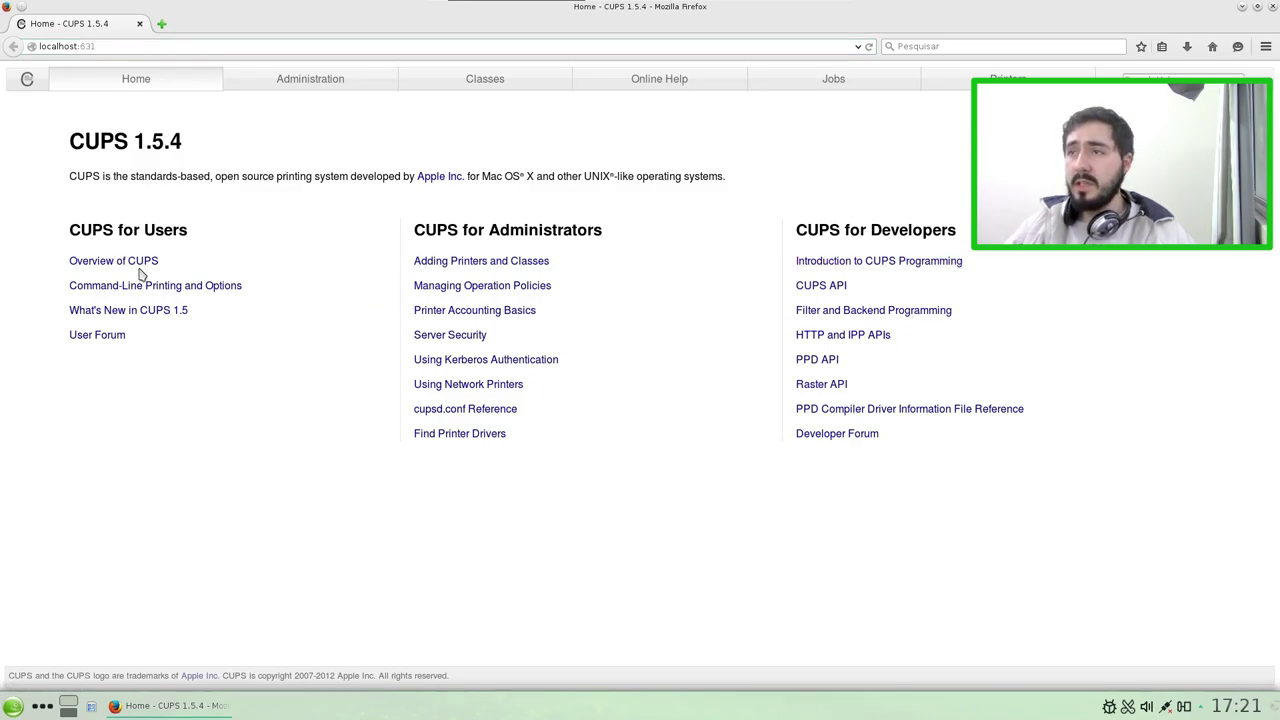
{"action": "left_click", "coordinate": [1257, 7]}
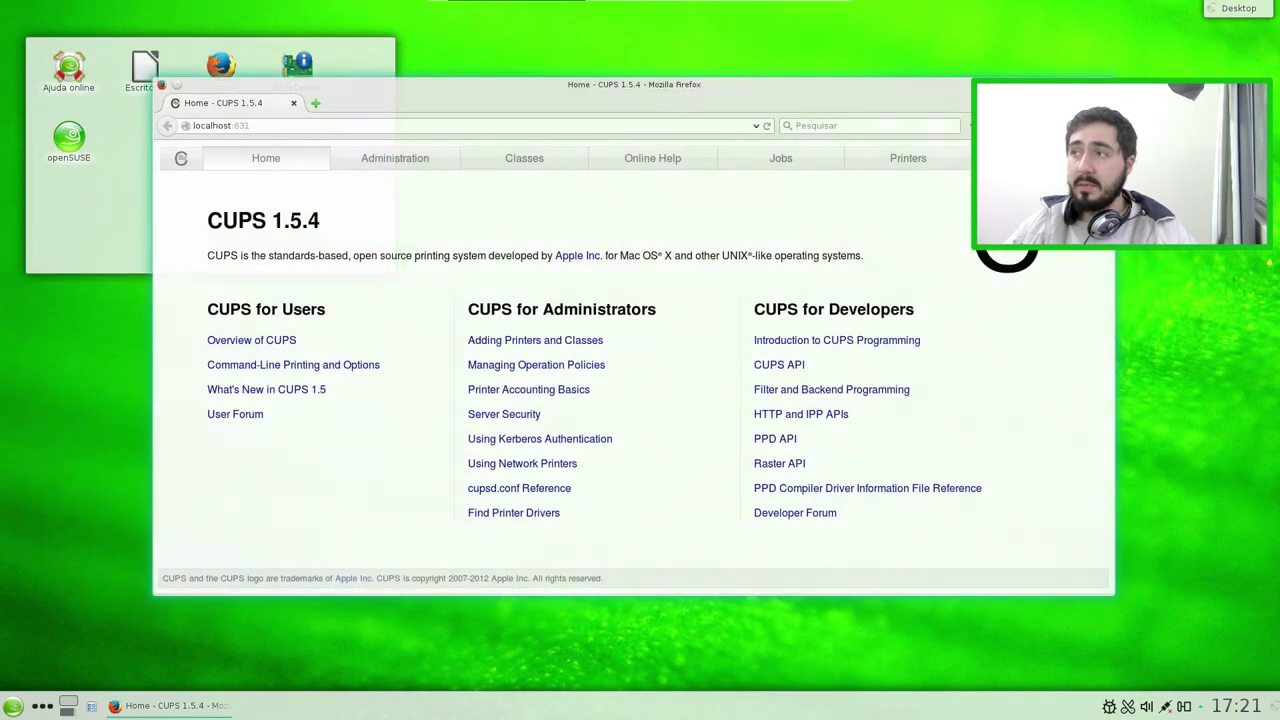
{"action": "left_click", "coordinate": [170, 705]}
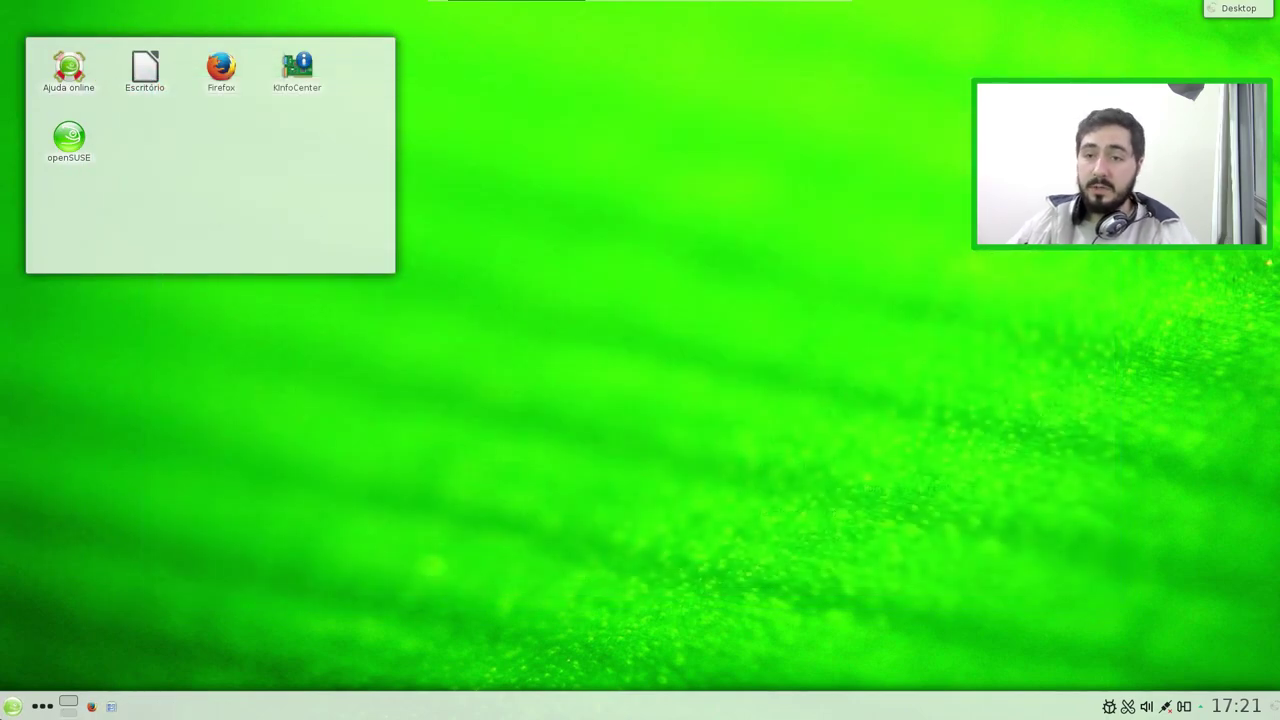
Open the file comparison tool Kompare from the Editor group of Utilitários, view its comparison dialog and close it
{"action": "left_click", "coordinate": [12, 706]}
{"action": "left_click", "coordinate": [88, 672]}
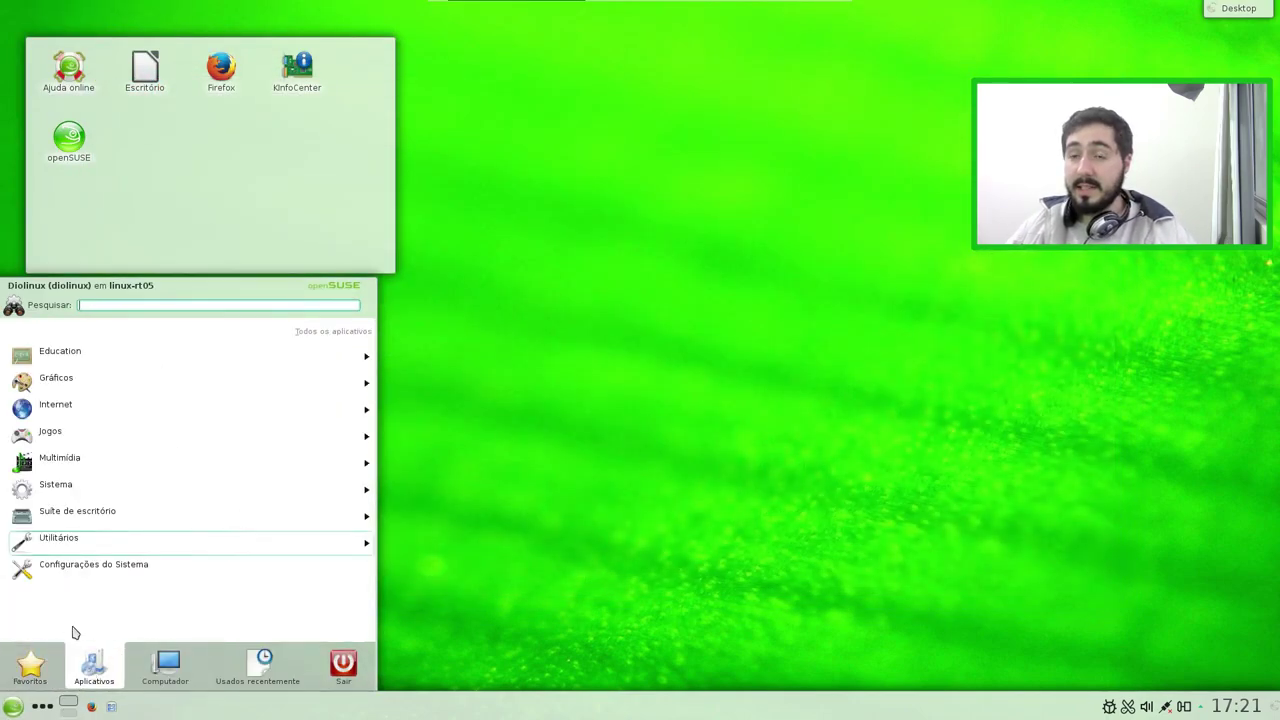
{"action": "left_click", "coordinate": [89, 546]}
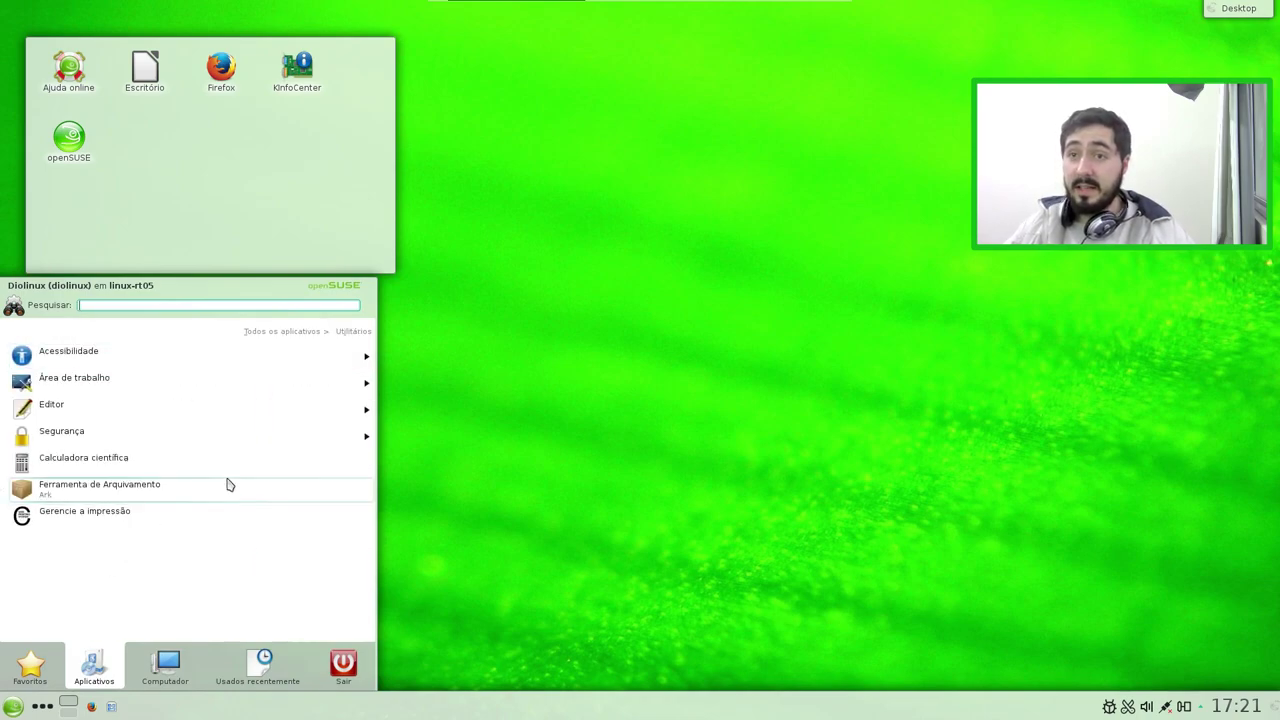
{"action": "left_click", "coordinate": [311, 410]}
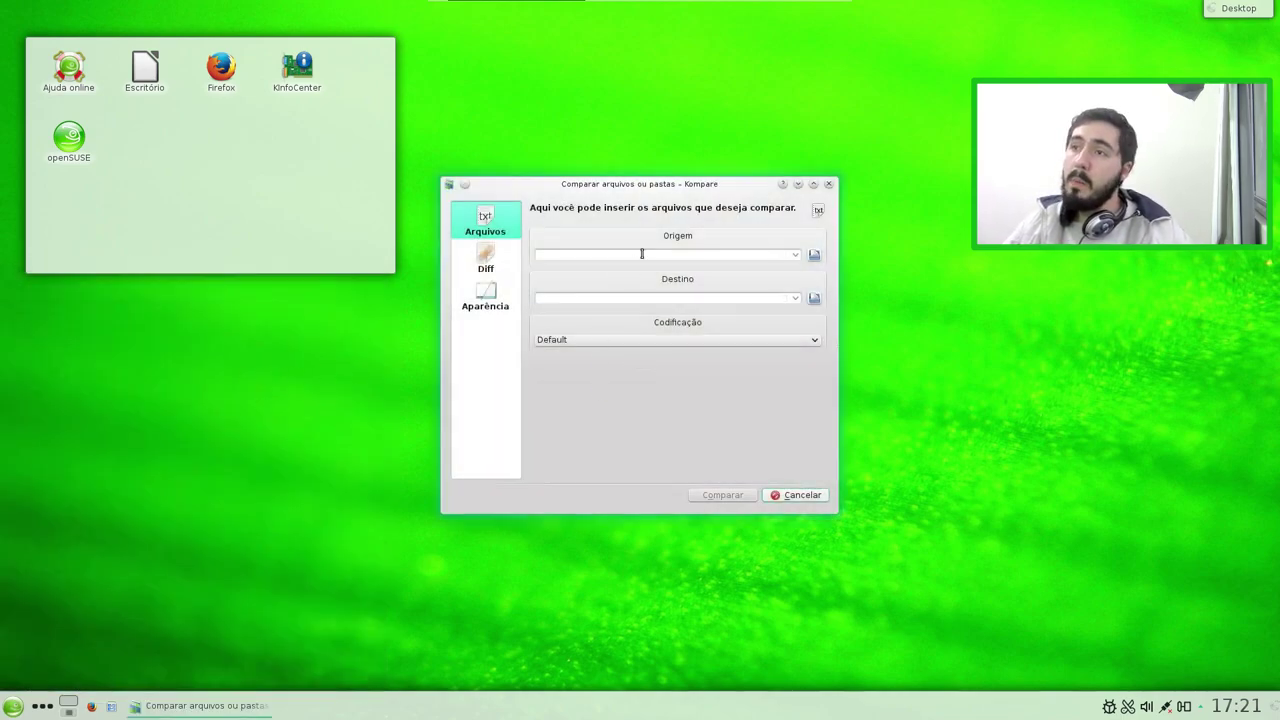
{"action": "left_click", "coordinate": [717, 254]}
{"action": "left_click", "coordinate": [831, 187]}
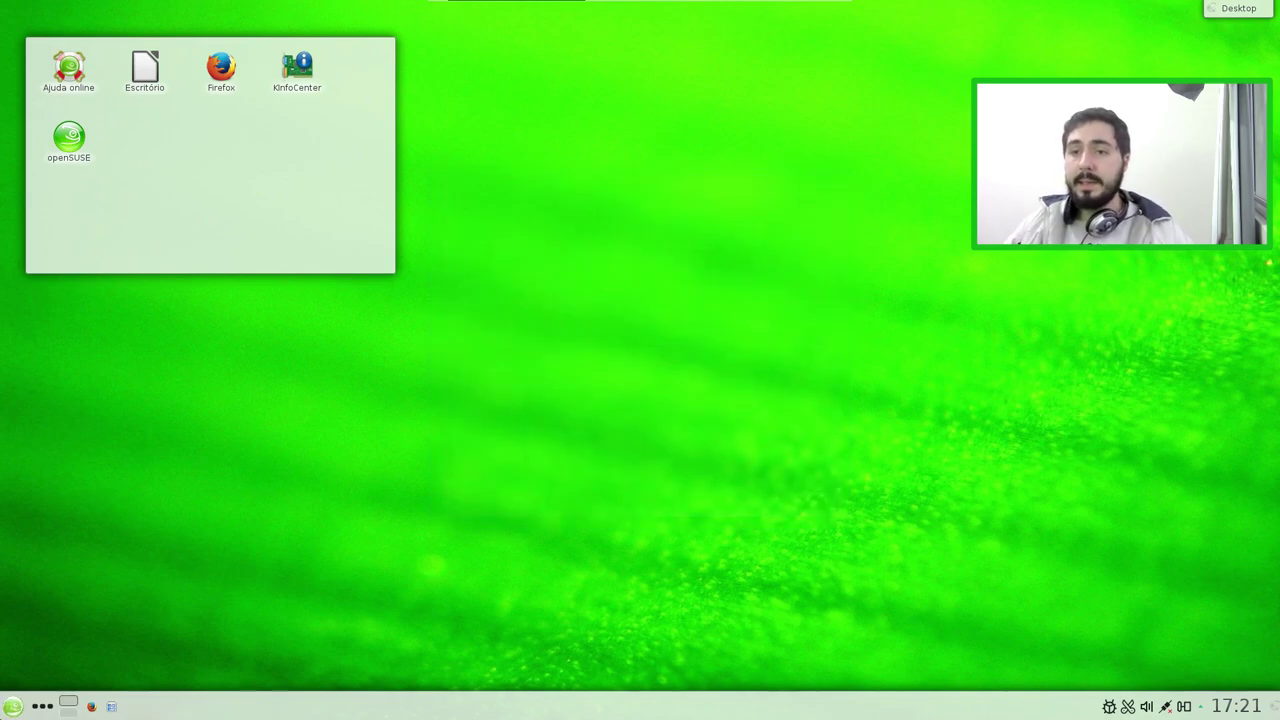
Review the tools in the Acessibilidade group of the Utilitários applications and return to the Utilitários list
{"action": "left_click", "coordinate": [12, 706]}
{"action": "left_click", "coordinate": [94, 665]}
{"action": "left_click", "coordinate": [99, 551]}
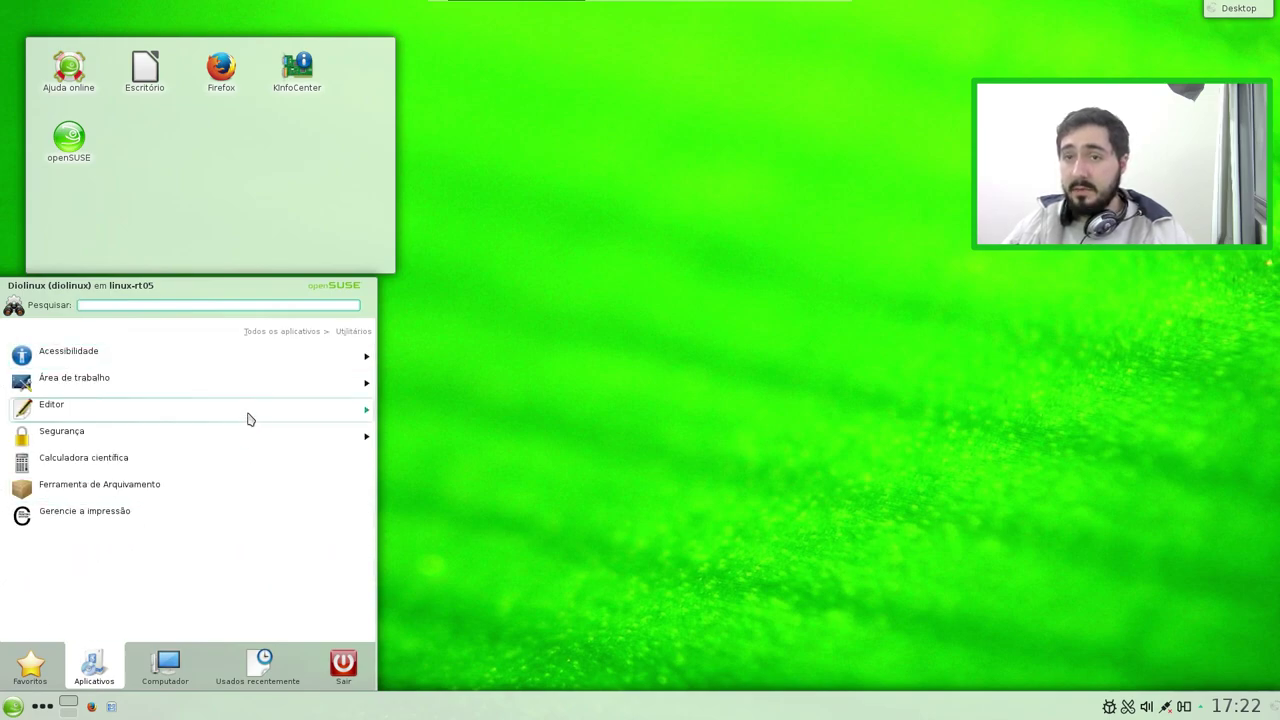
{"action": "left_click", "coordinate": [322, 358]}
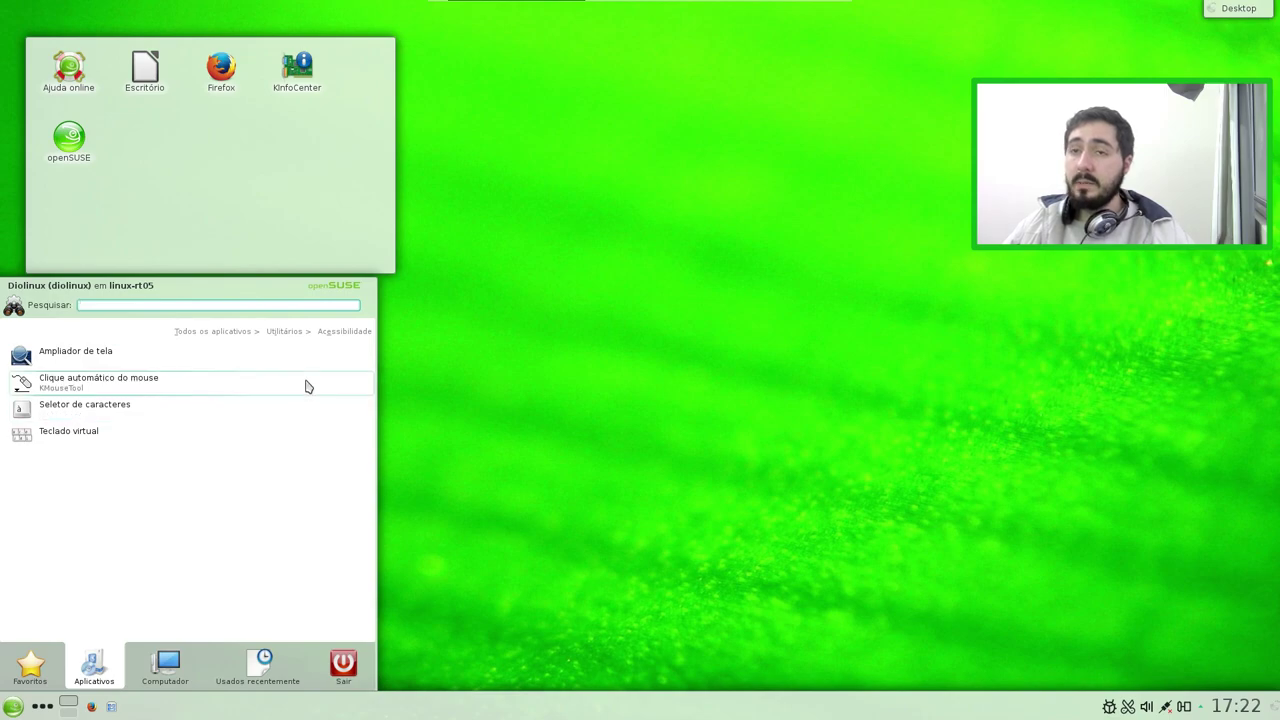
{"action": "left_click", "coordinate": [282, 331]}
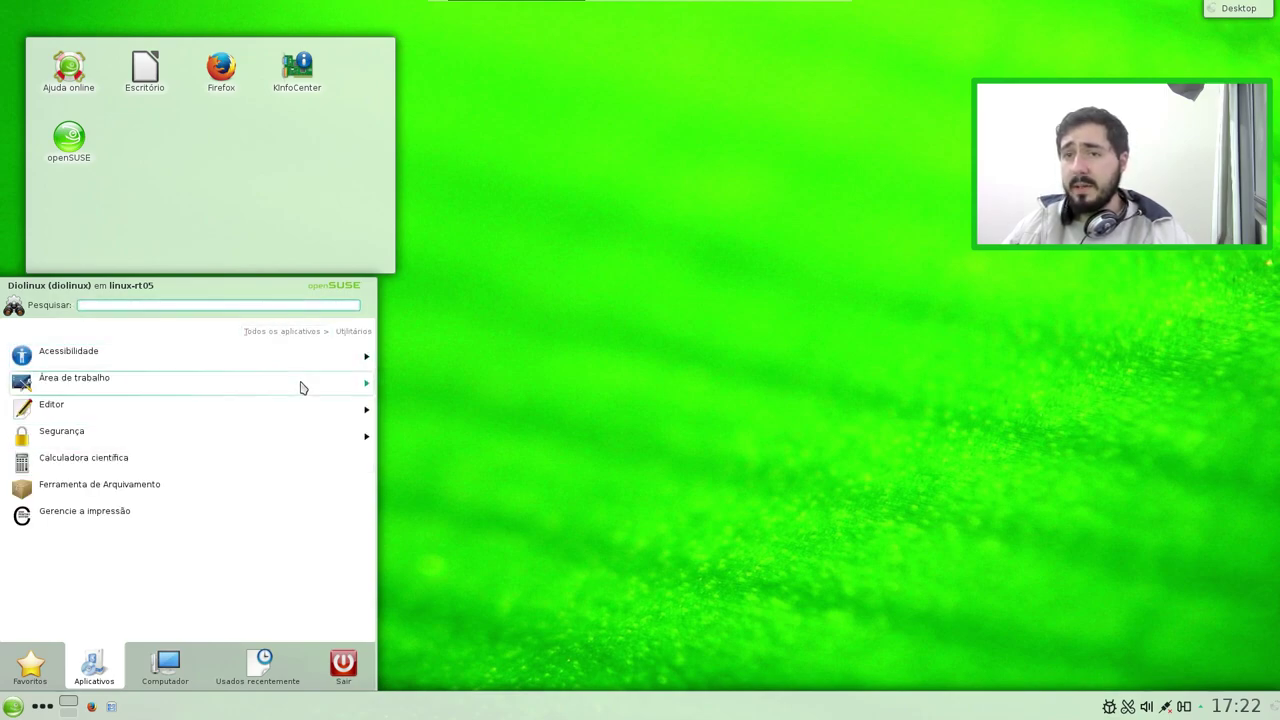
Launch the screen ruler Régua de tela from Área de trabalho, move it to mid-desktop, view its options and quit it
{"action": "left_click", "coordinate": [305, 387]}
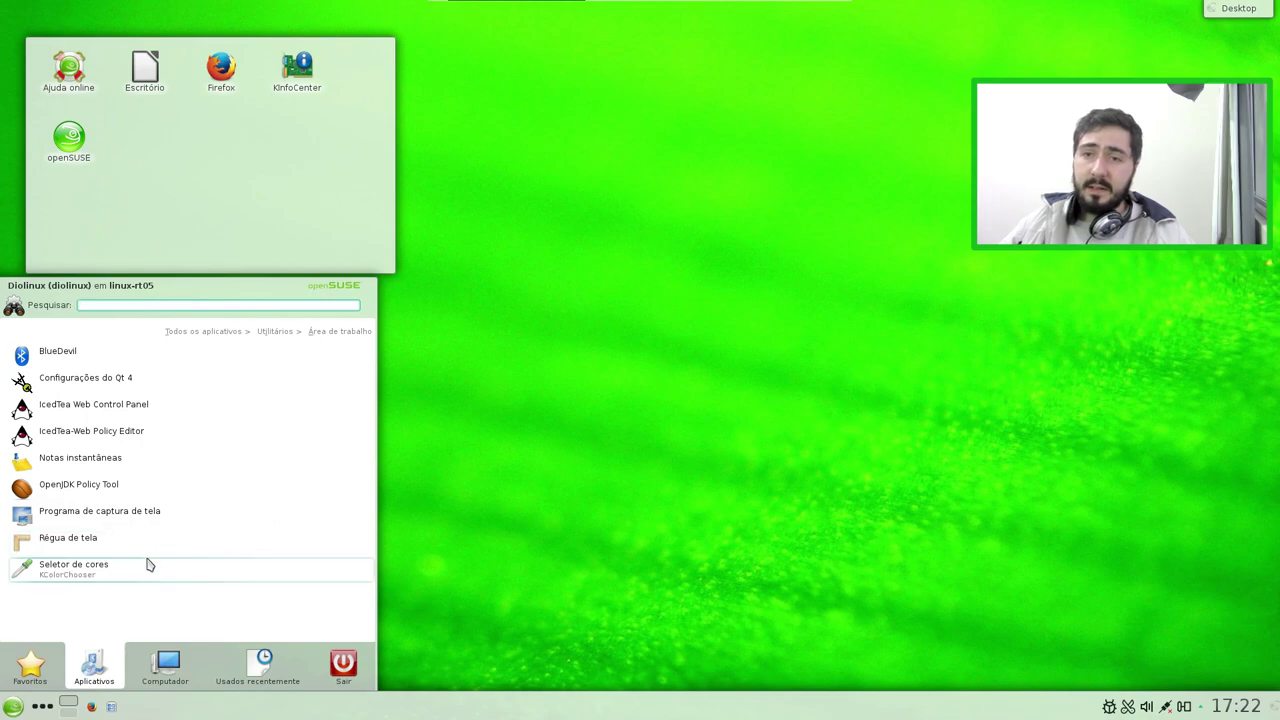
{"action": "left_click", "coordinate": [97, 545]}
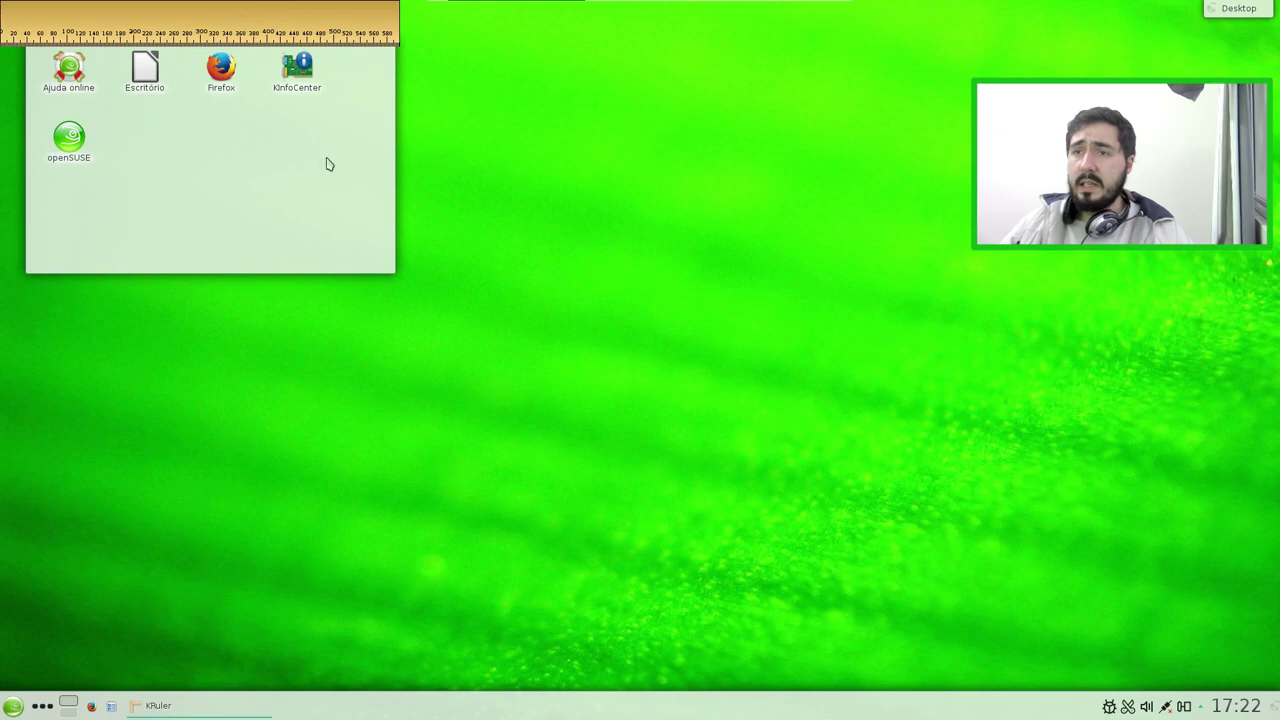
{"action": "left_click_drag", "start_coordinate": [280, 20], "coordinate": [1050, 332]}
{"action": "right_click", "coordinate": [906, 348]}
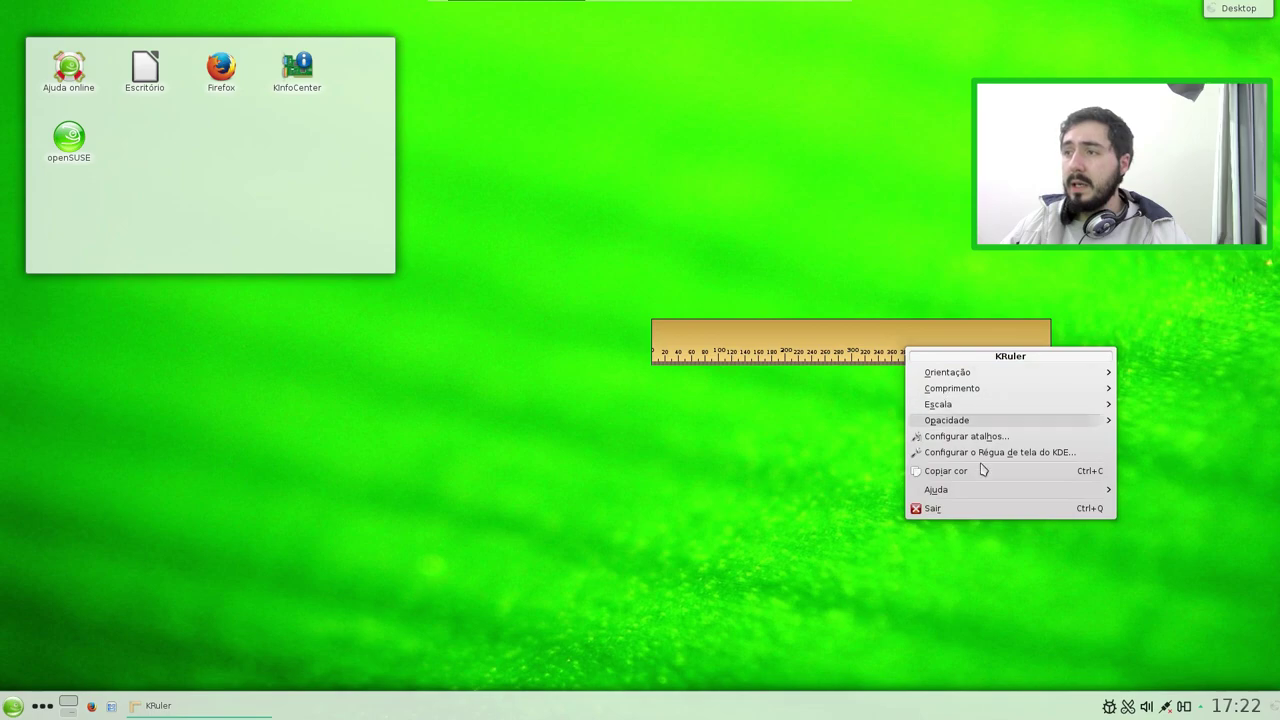
{"action": "left_click", "coordinate": [999, 508]}
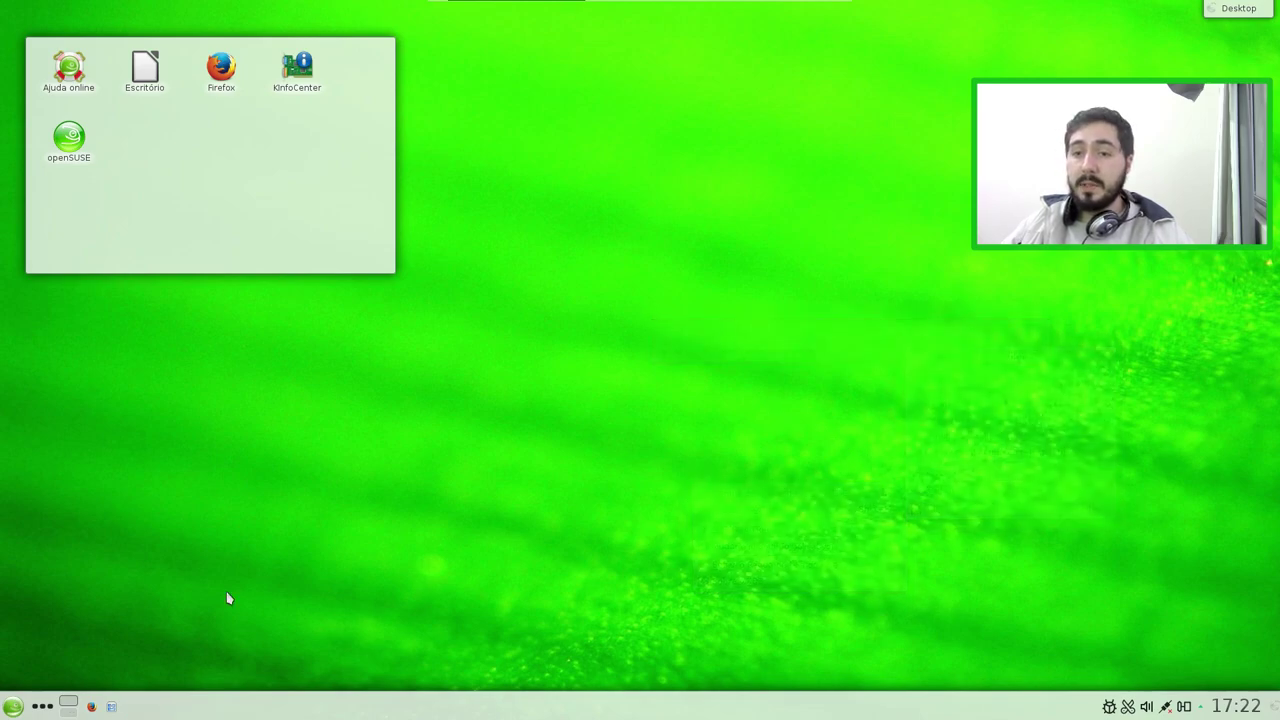
Open Configurações do Sistema from the applications list and show its window maximized
{"action": "left_click", "coordinate": [10, 707]}
{"action": "left_click", "coordinate": [94, 666]}
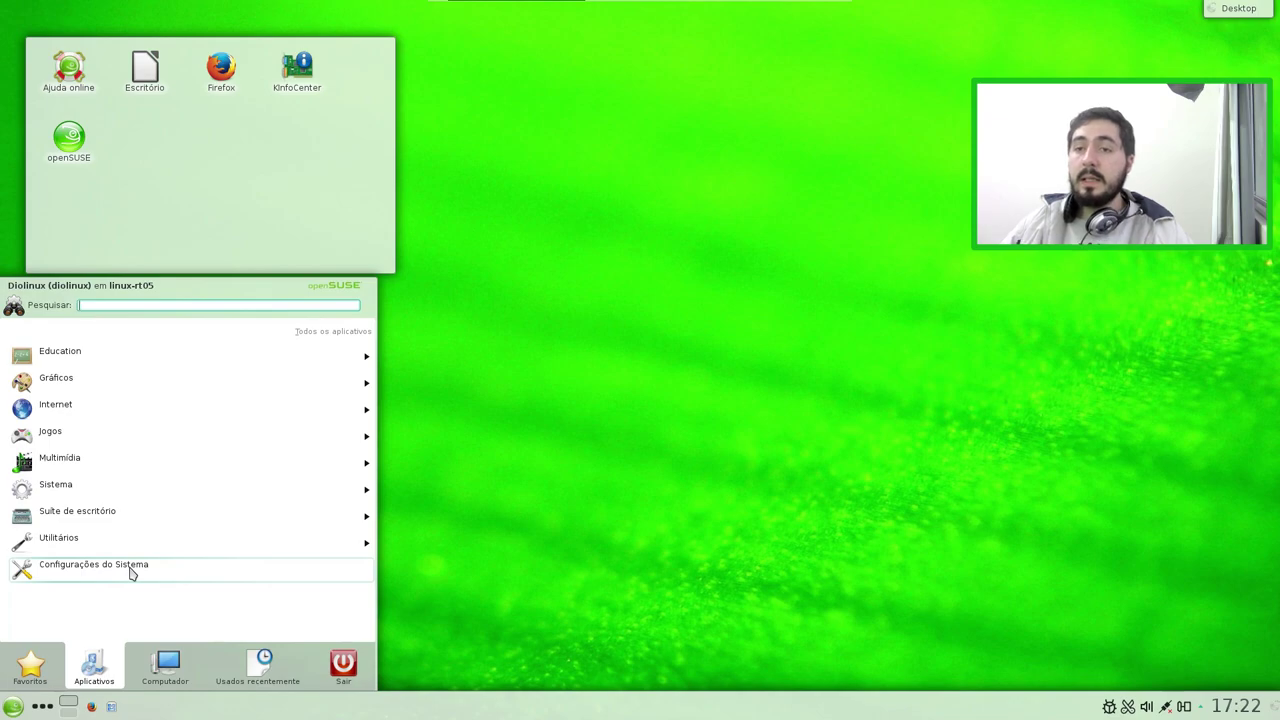
{"action": "left_click", "coordinate": [130, 570]}
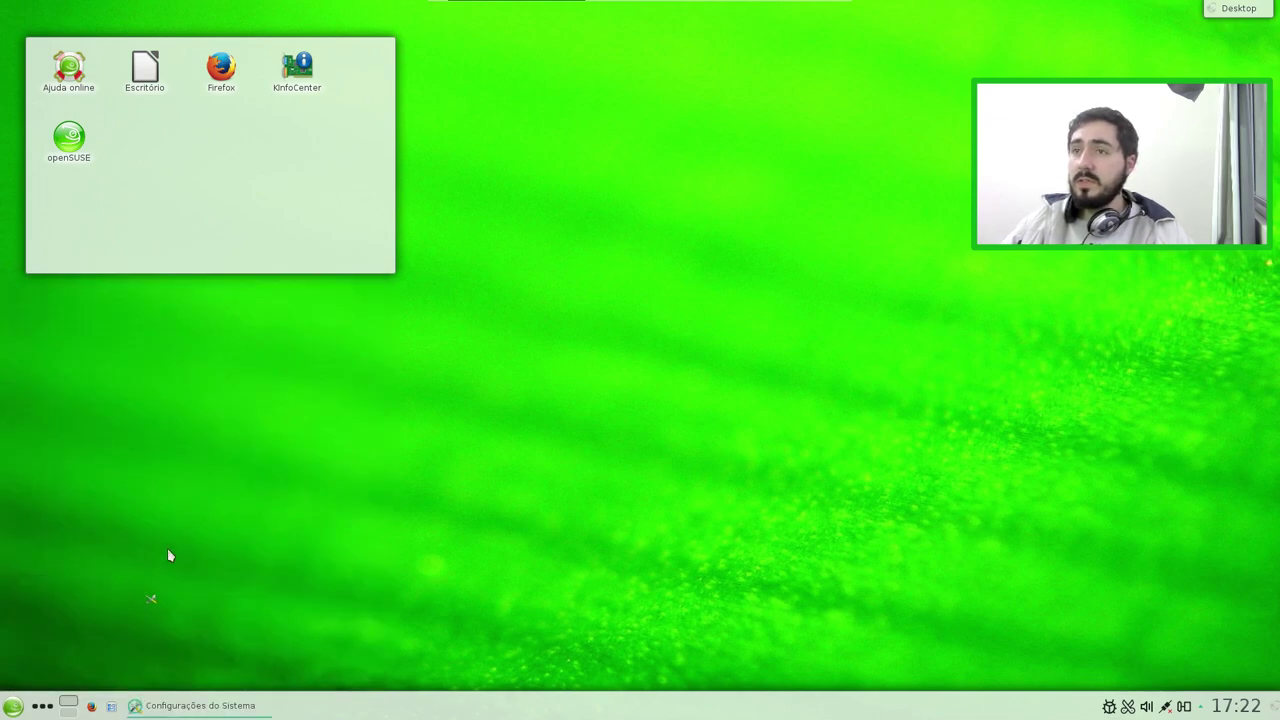
{"action": "left_click", "coordinate": [456, 7]}
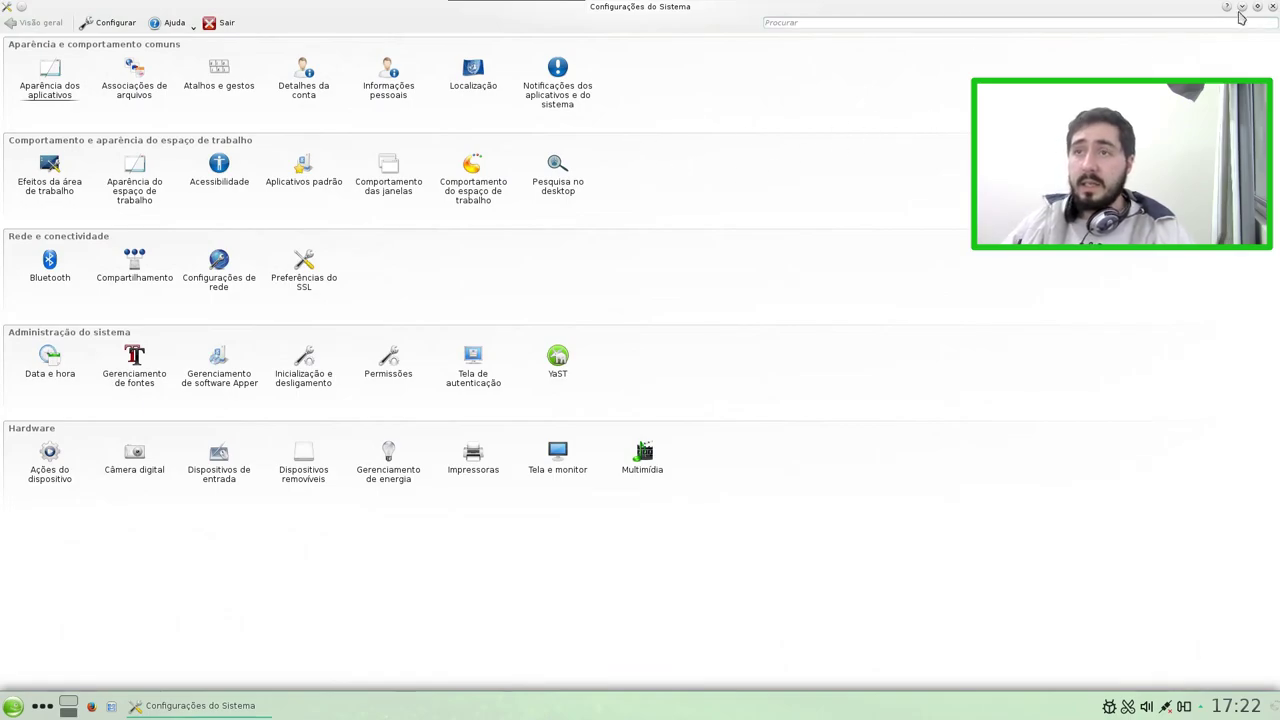
{"action": "left_click_drag", "start_coordinate": [1198, 71], "coordinate": [777, 277]}
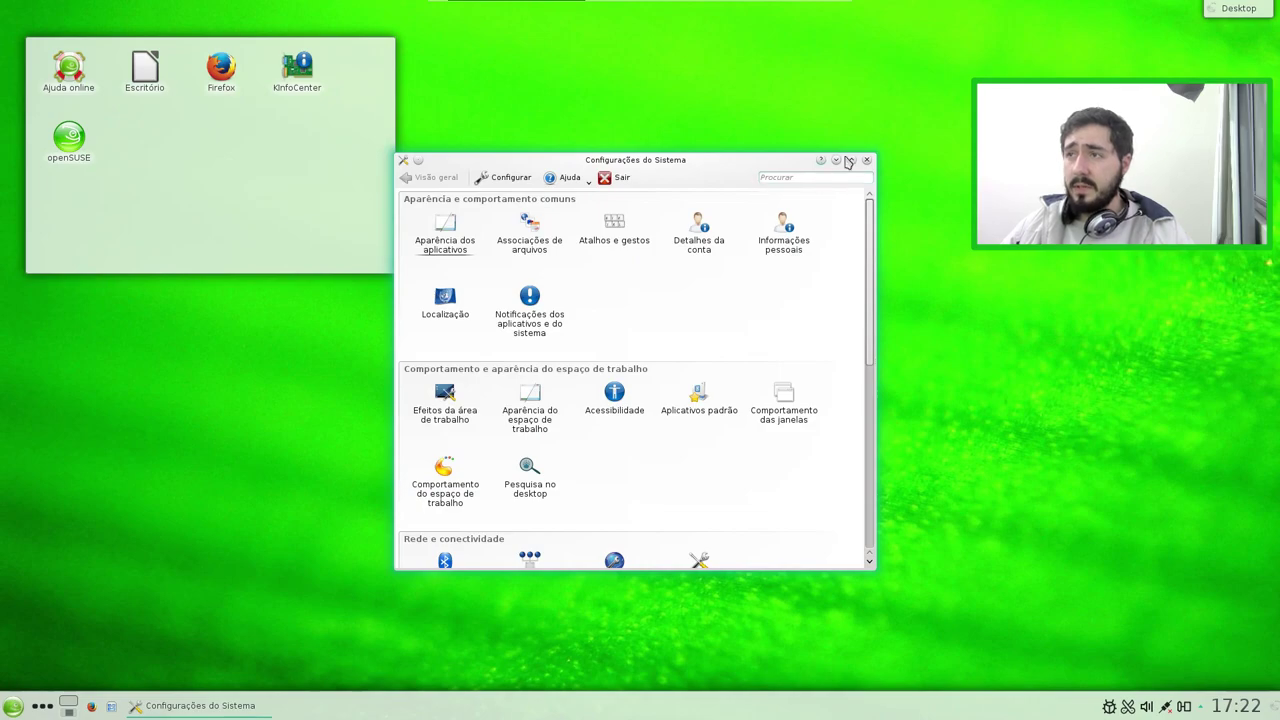
{"action": "left_click", "coordinate": [851, 161]}
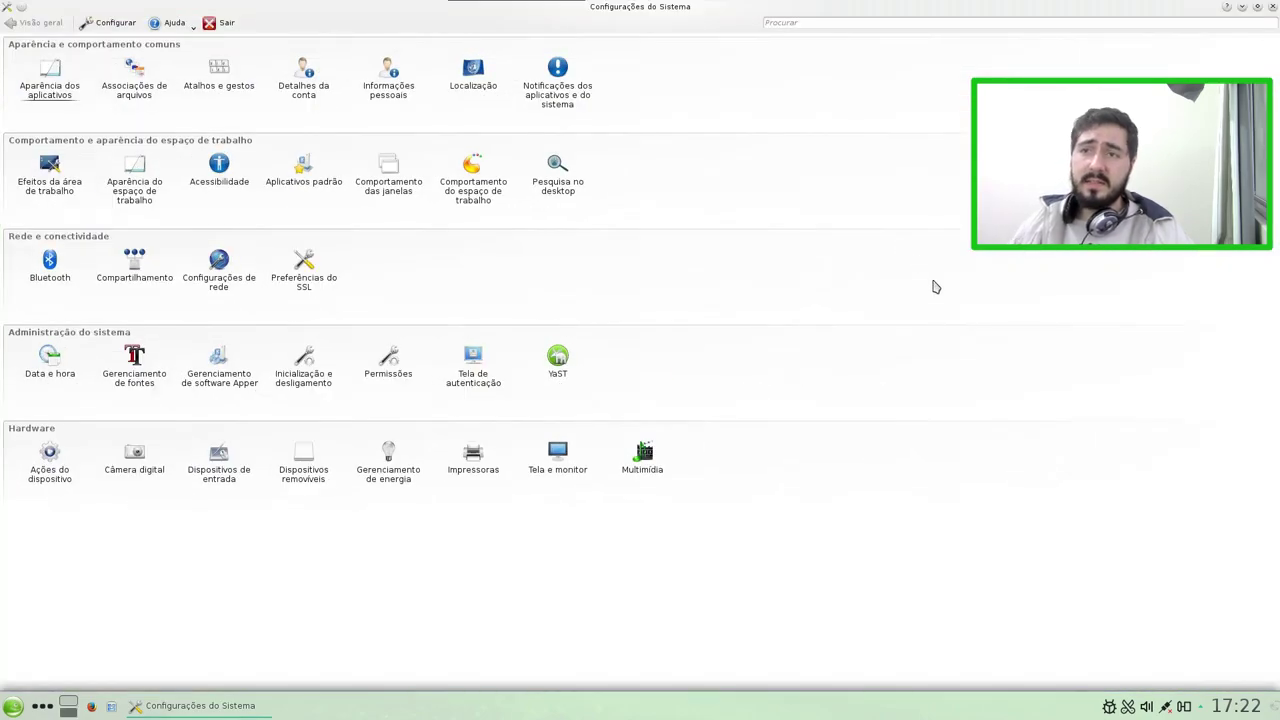
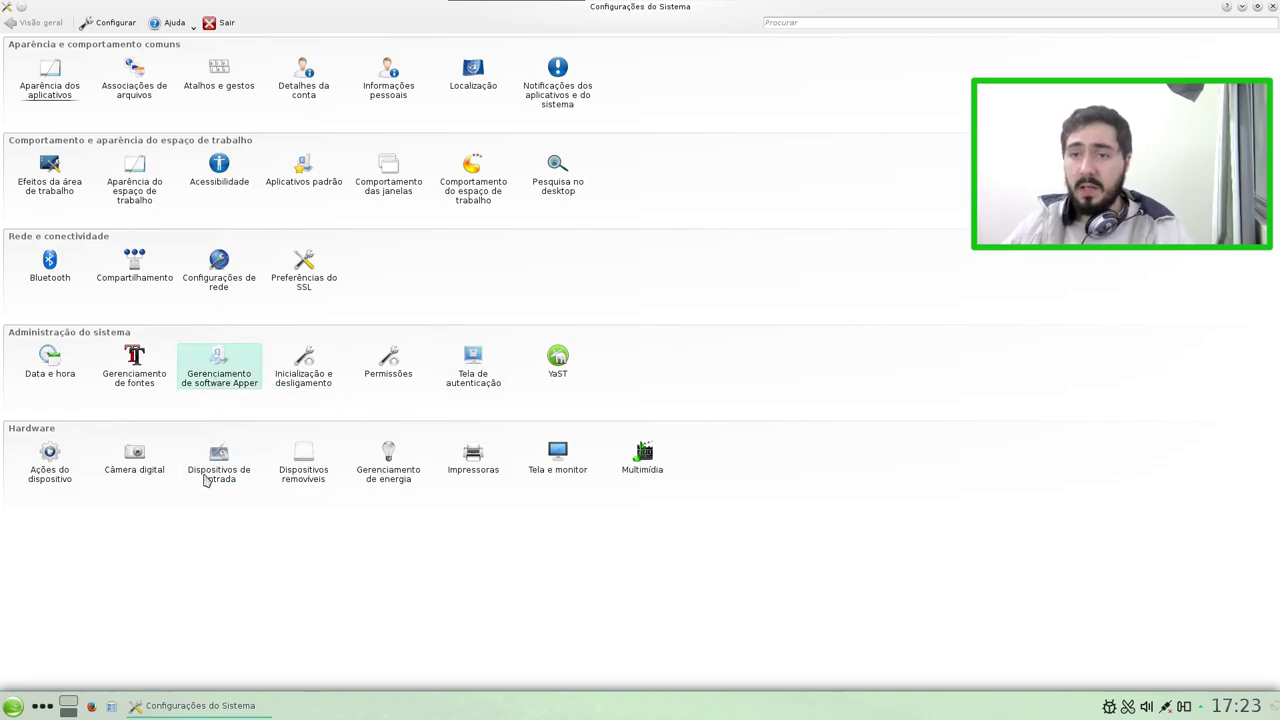
Search the installed applications for "app", launch the Apper package manager and maximize its window
{"action": "left_click", "coordinate": [12, 708]}
{"action": "type", "text": "app"}
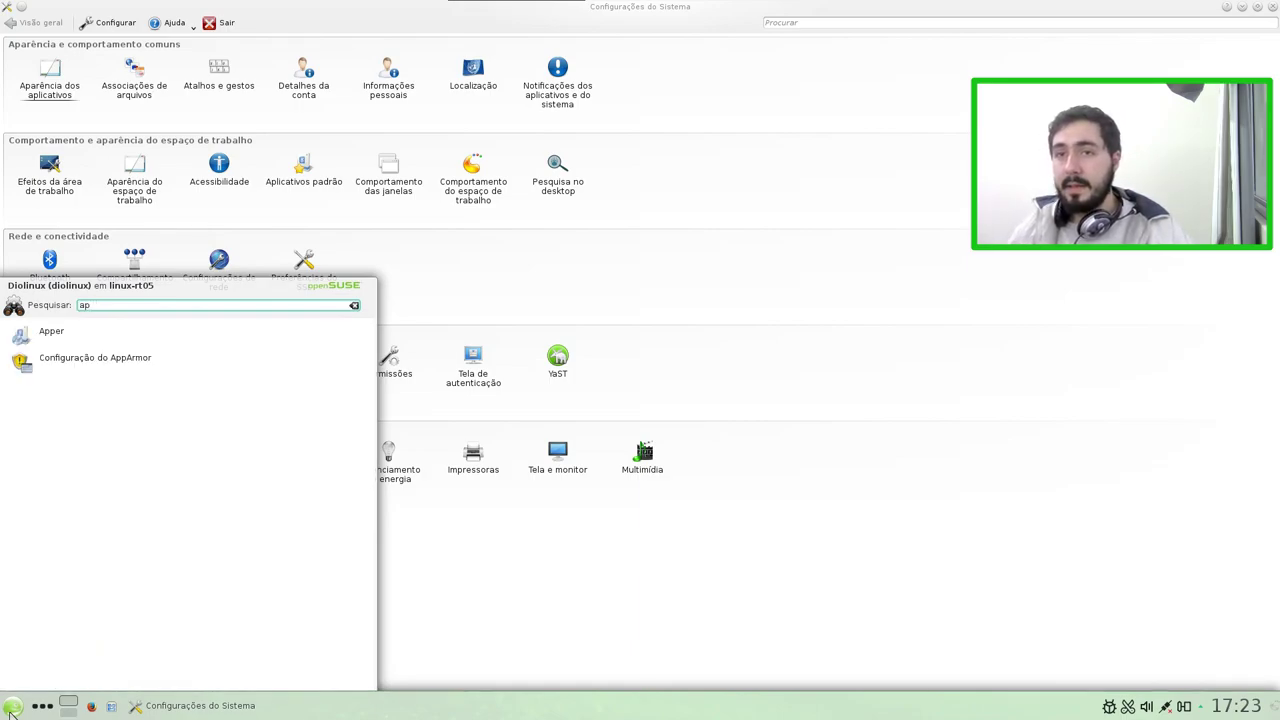
{"action": "key", "text": "Return"}
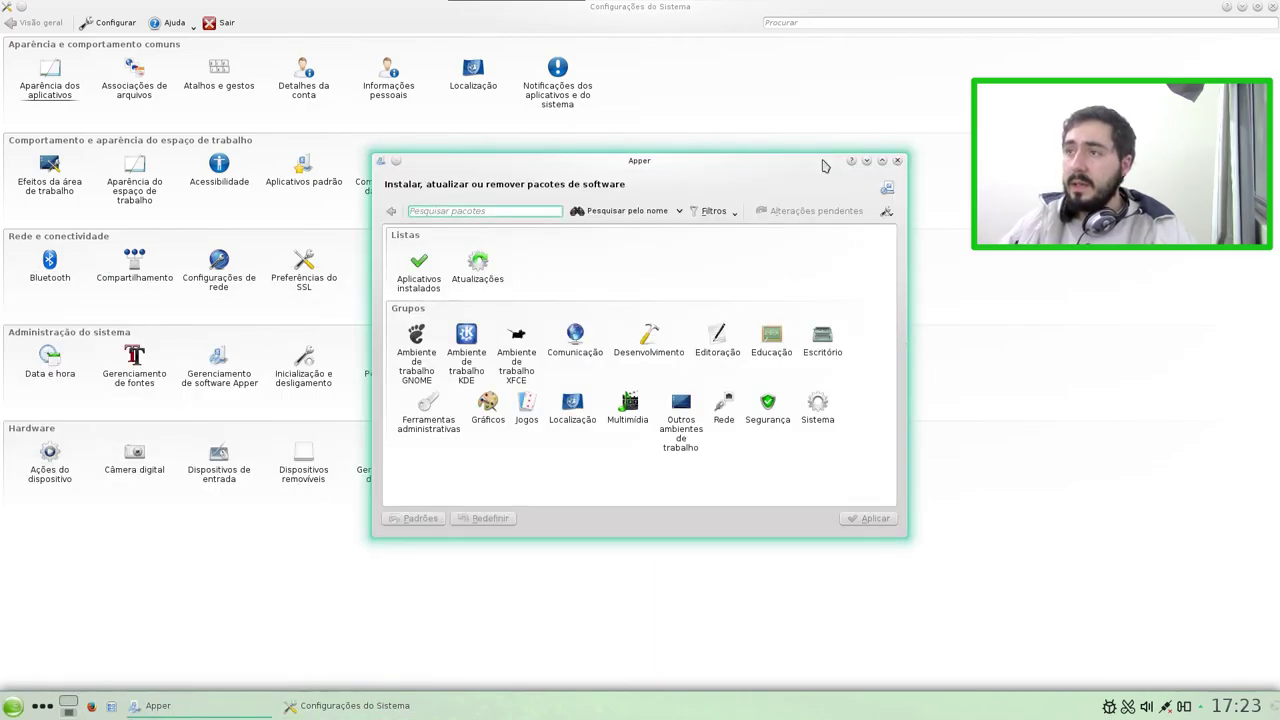
{"action": "left_click", "coordinate": [882, 161]}
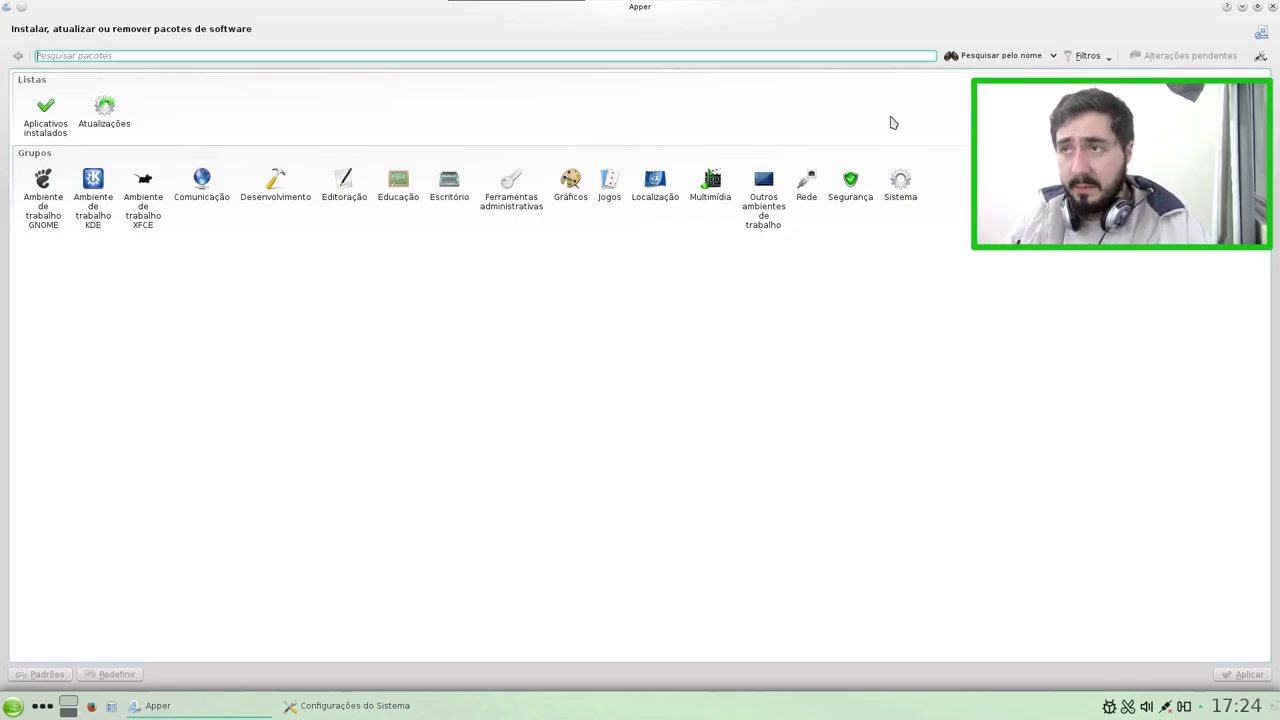
Browse the Gráficos package group in Apper and view the descriptions of the cheese and barcode packages
{"action": "left_click", "coordinate": [571, 186]}
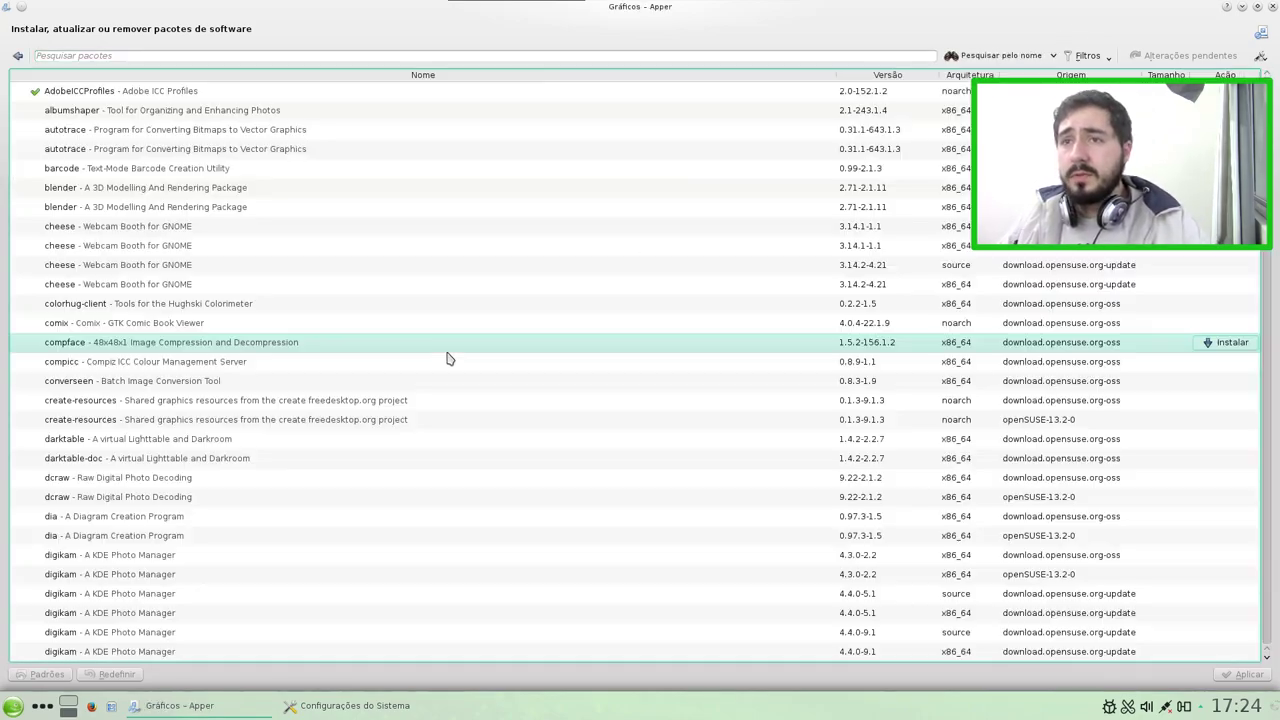
{"action": "left_click", "coordinate": [507, 252]}
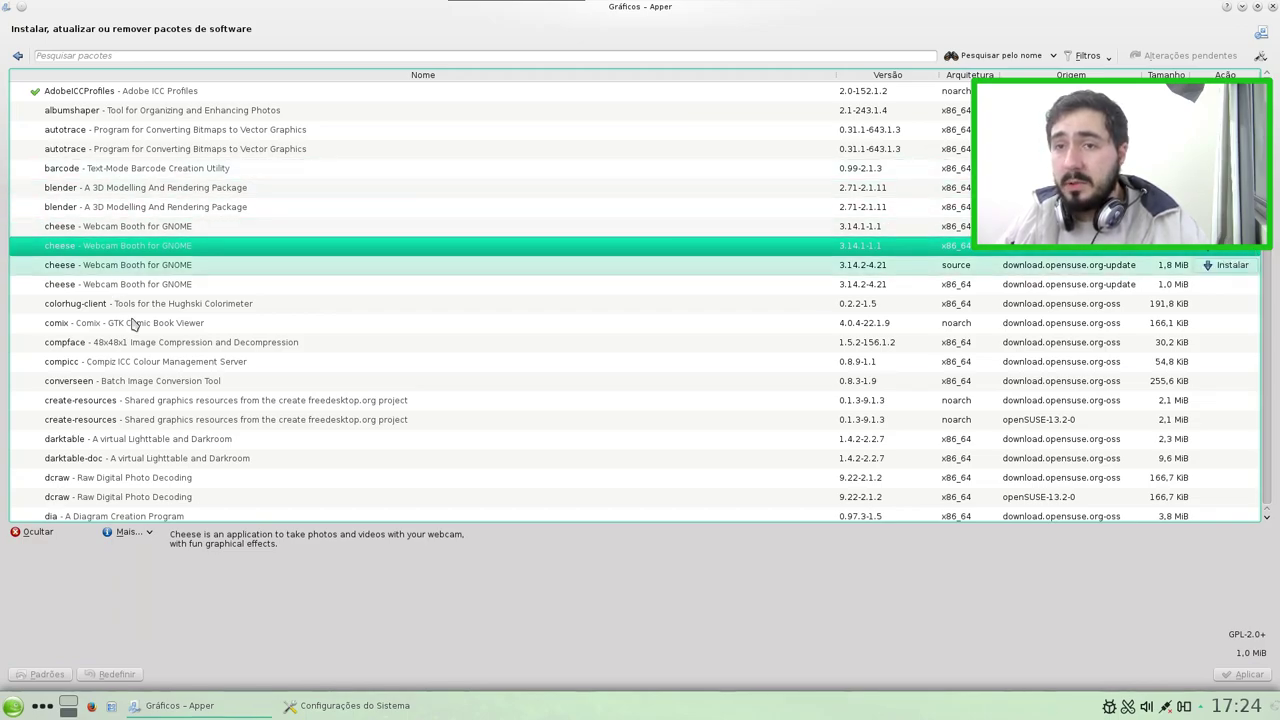
{"action": "scroll", "coordinate": [185, 340], "scroll_direction": "down", "scroll_amount": 1}
{"action": "scroll", "coordinate": [190, 340], "scroll_direction": "down", "scroll_amount": 20}
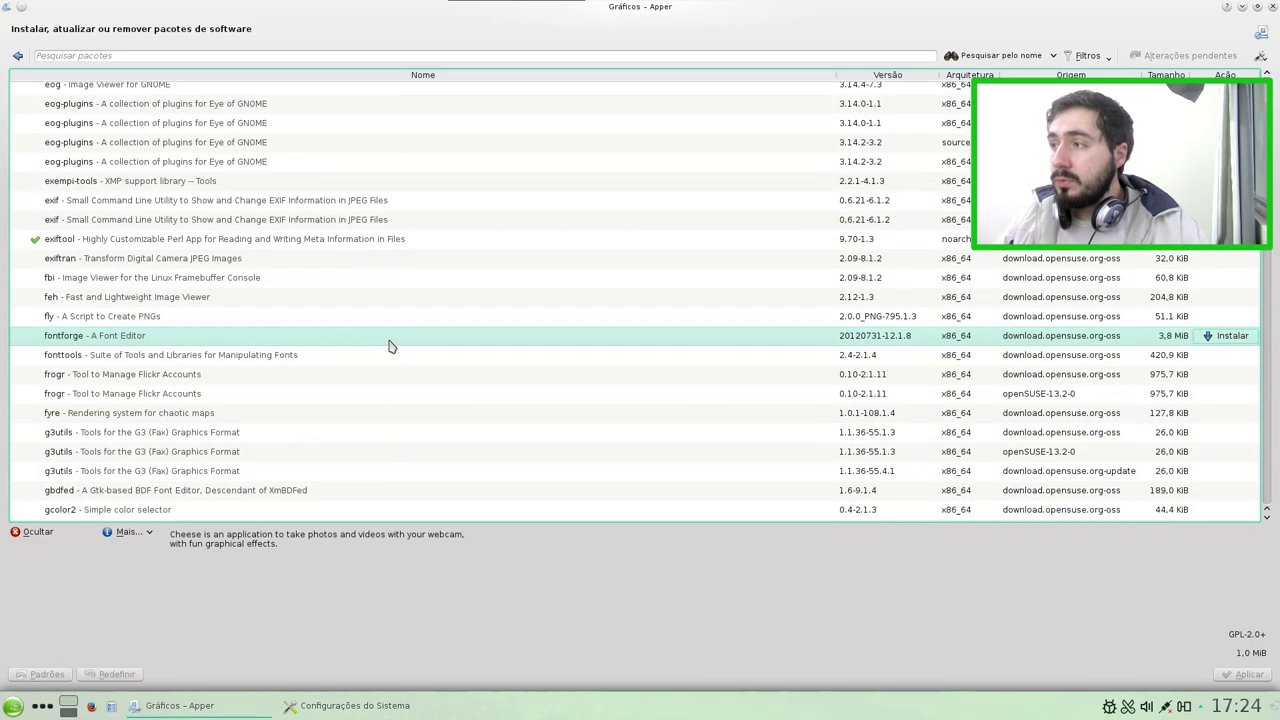
{"action": "scroll", "coordinate": [1235, 460], "scroll_direction": "down", "scroll_amount": 20}
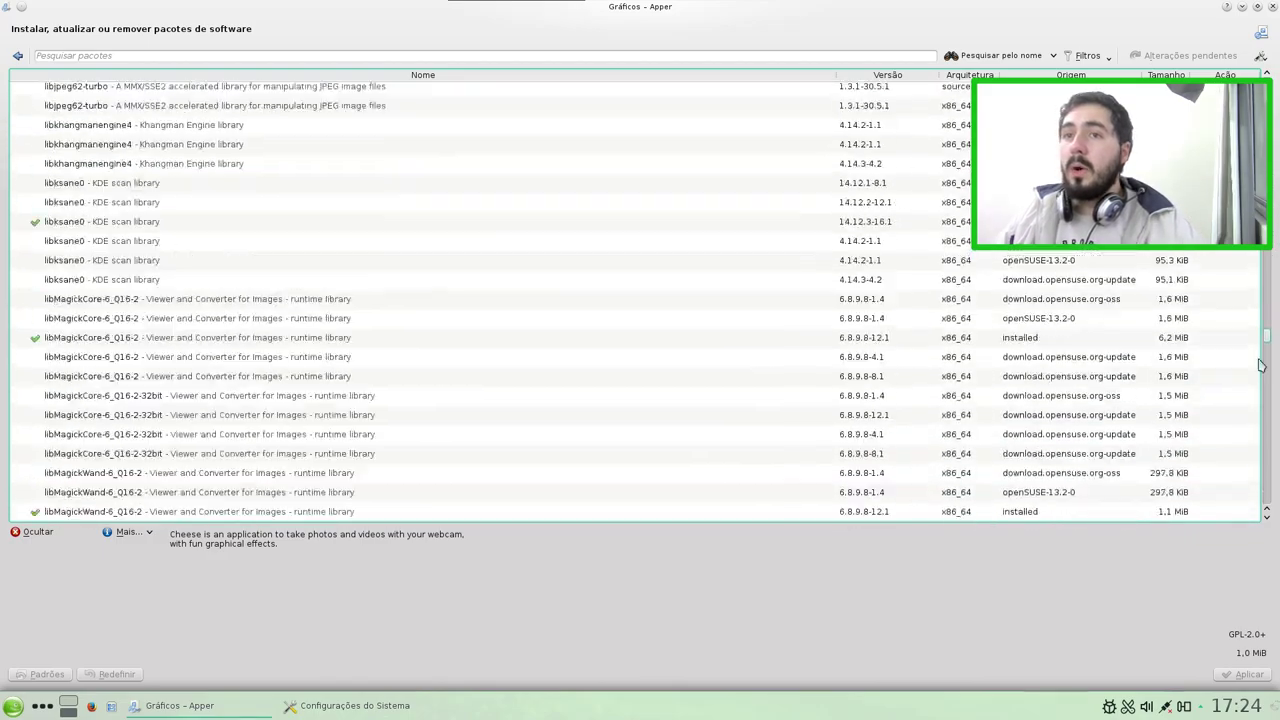
{"action": "scroll", "coordinate": [1229, 272], "scroll_direction": "up", "scroll_amount": 20}
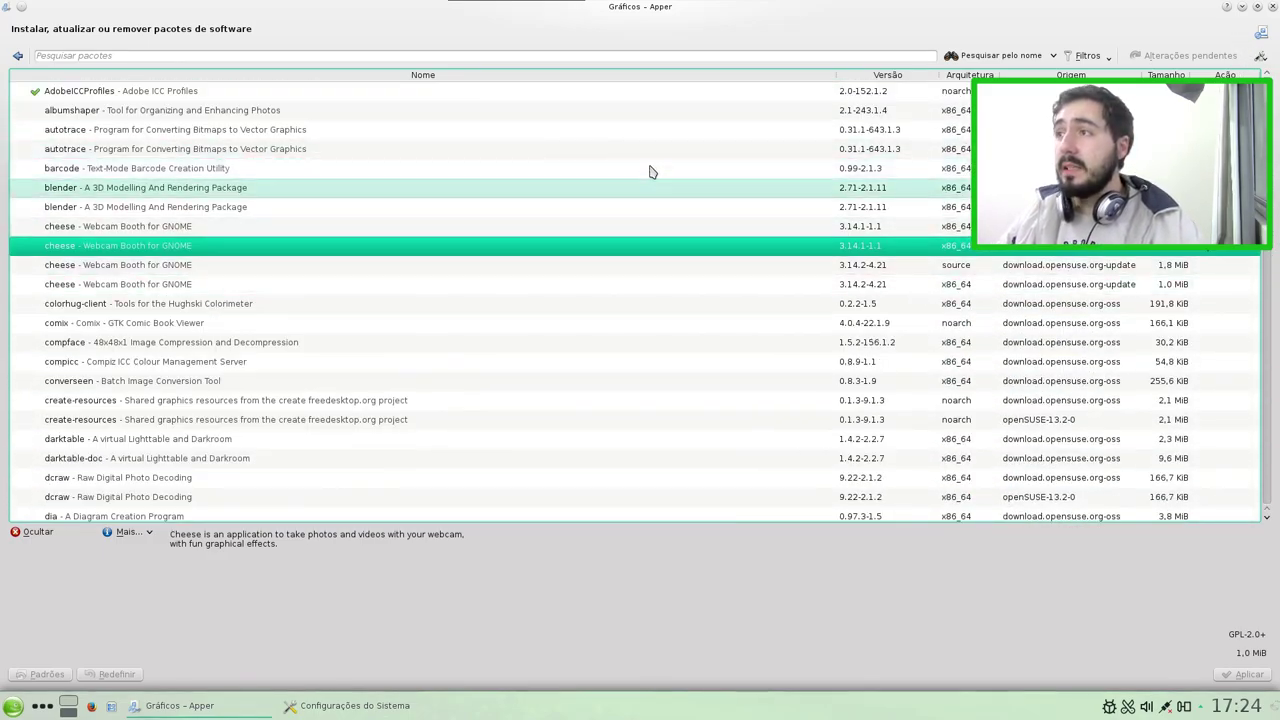
{"action": "left_click", "coordinate": [720, 170]}
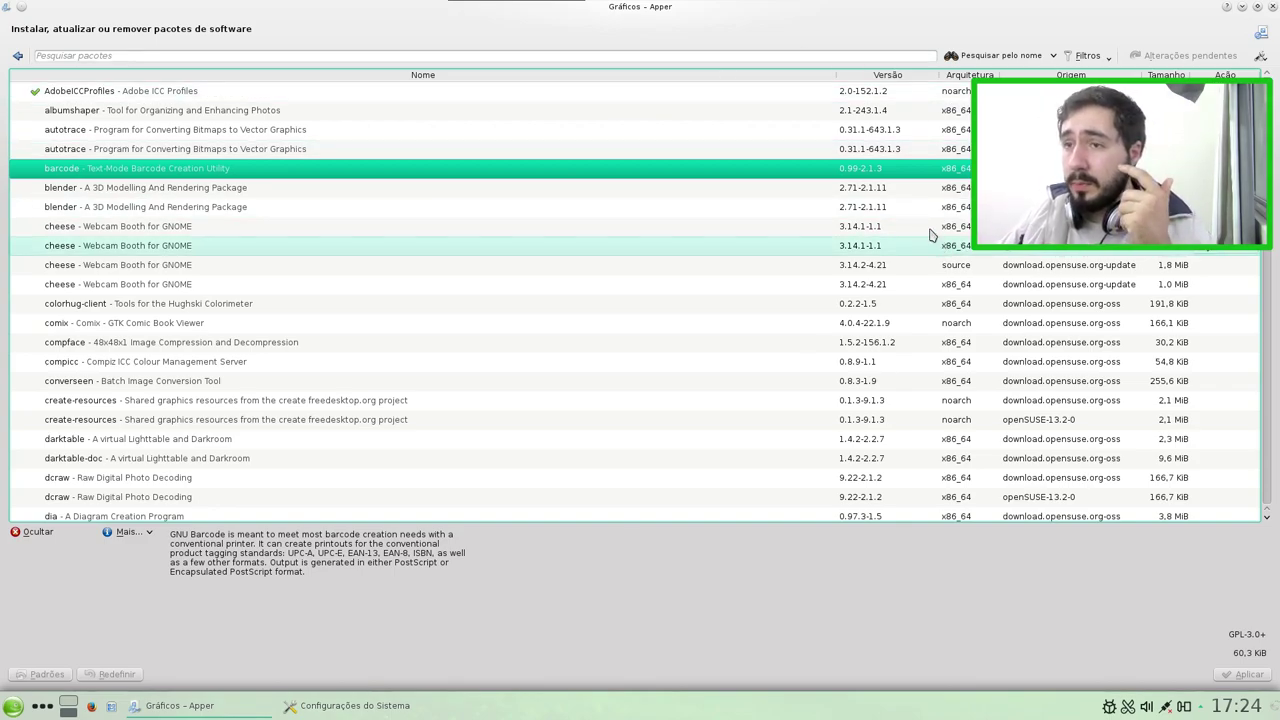
{"action": "left_click", "coordinate": [266, 285]}
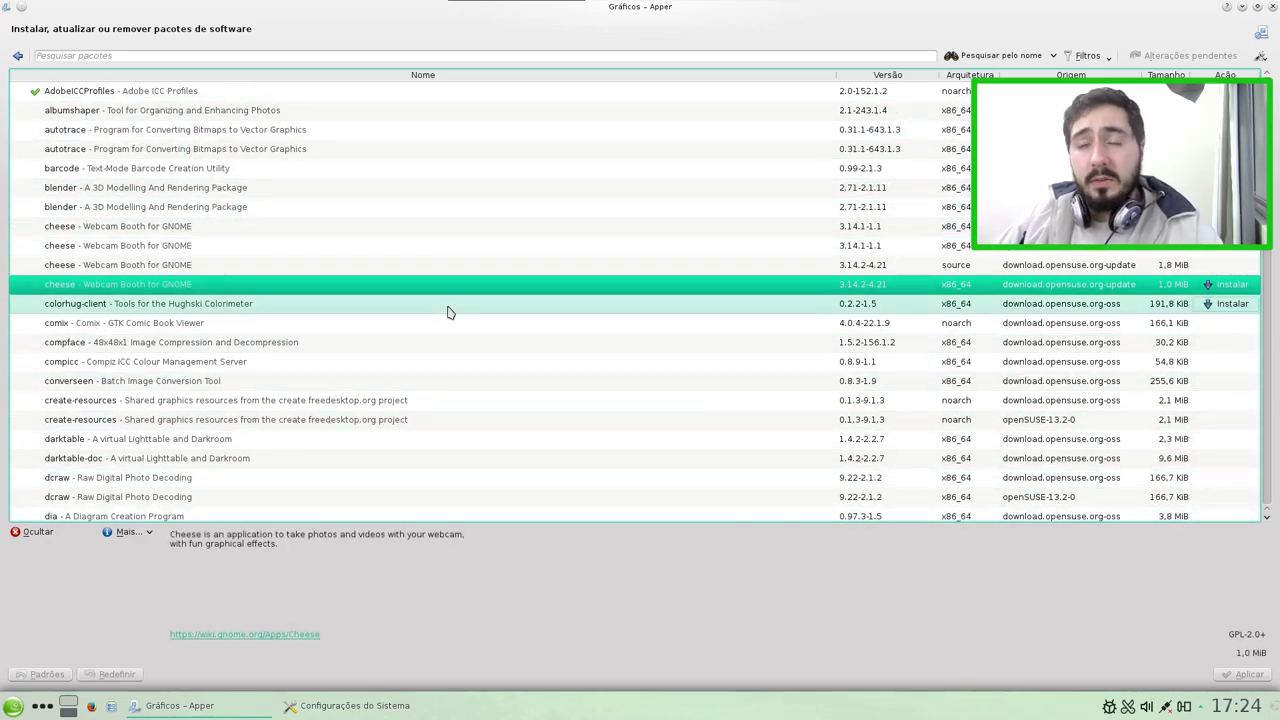
View the compface package's description, the list's column display options and the extra information types available for the package
{"action": "left_click", "coordinate": [449, 343]}
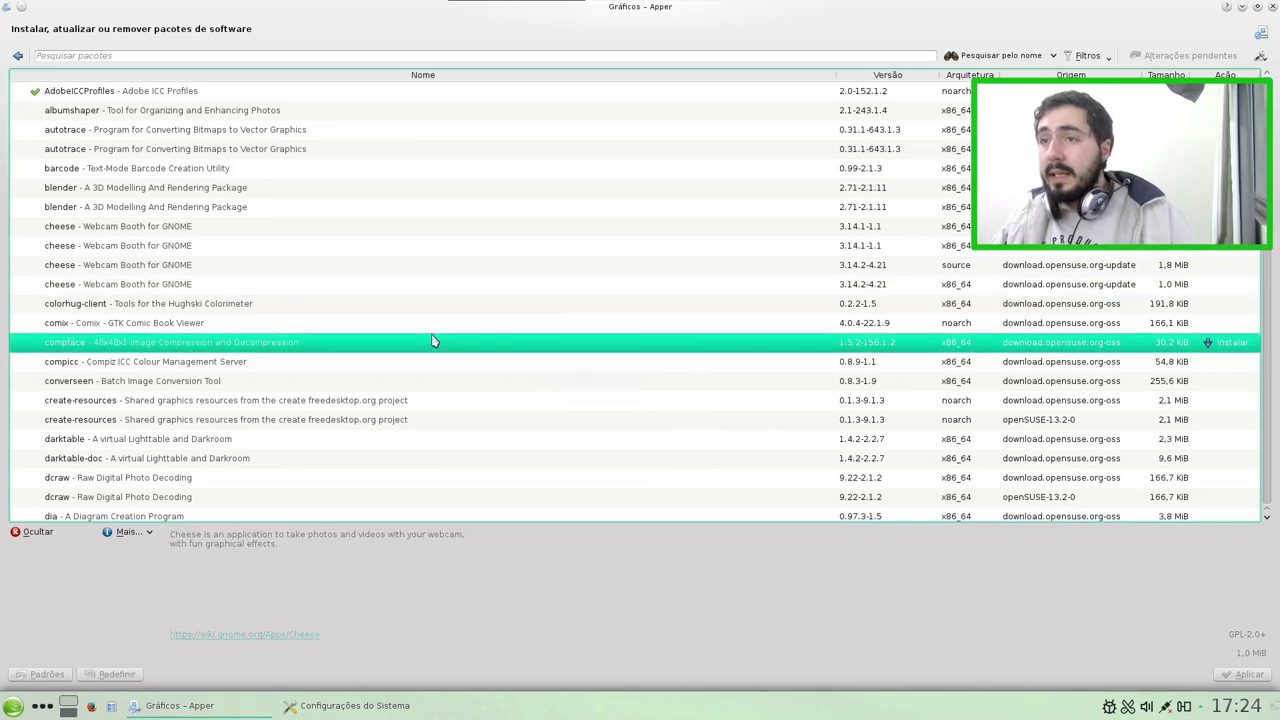
{"action": "right_click", "coordinate": [449, 343]}
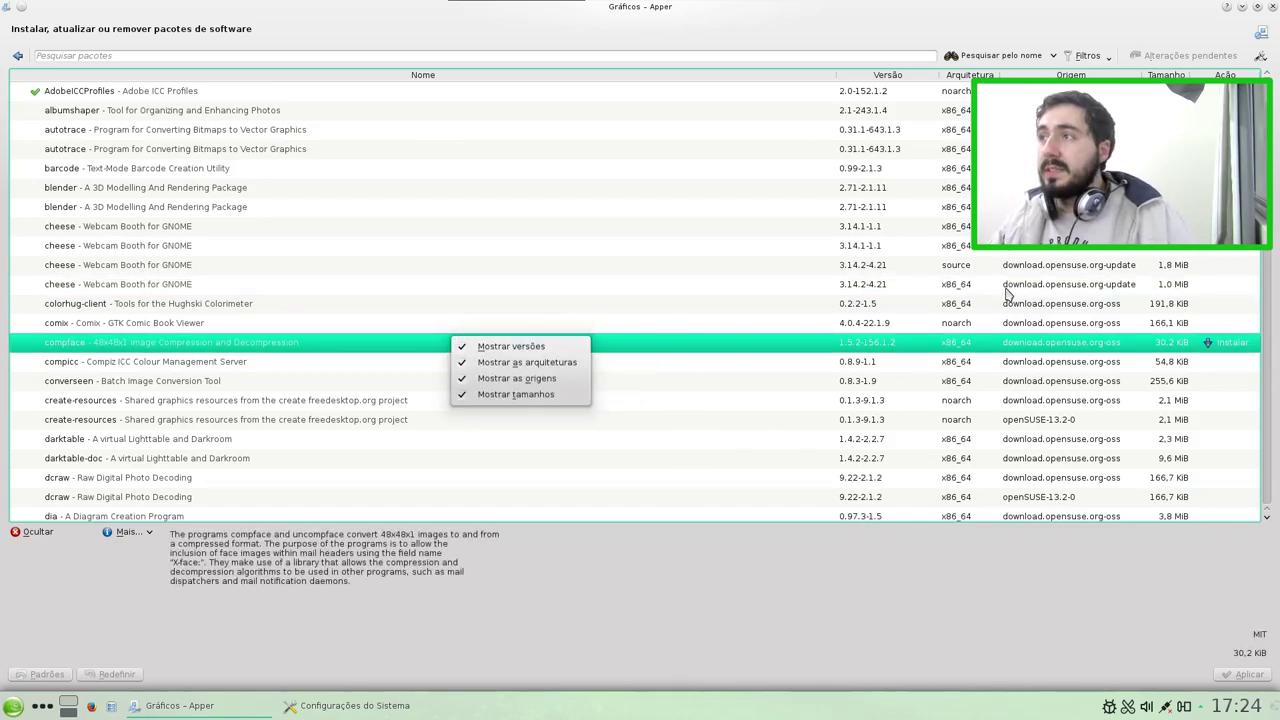
{"action": "left_click", "coordinate": [940, 330]}
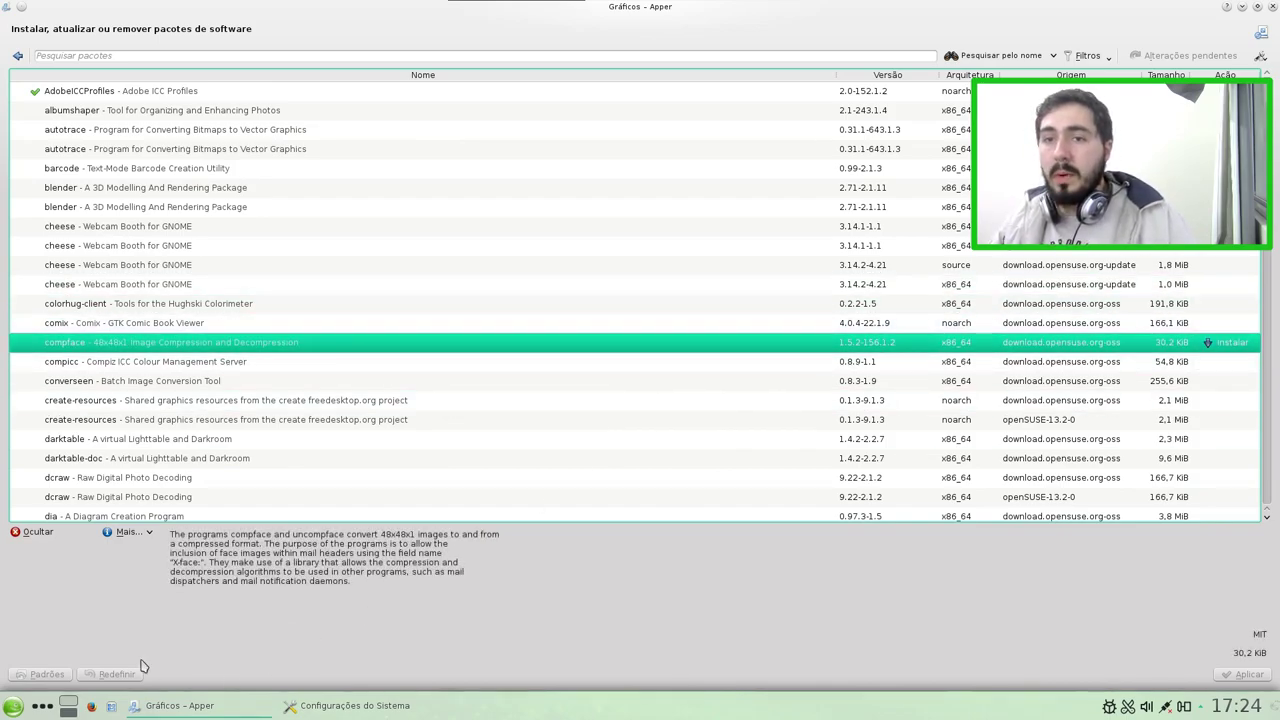
{"action": "left_click", "coordinate": [152, 541]}
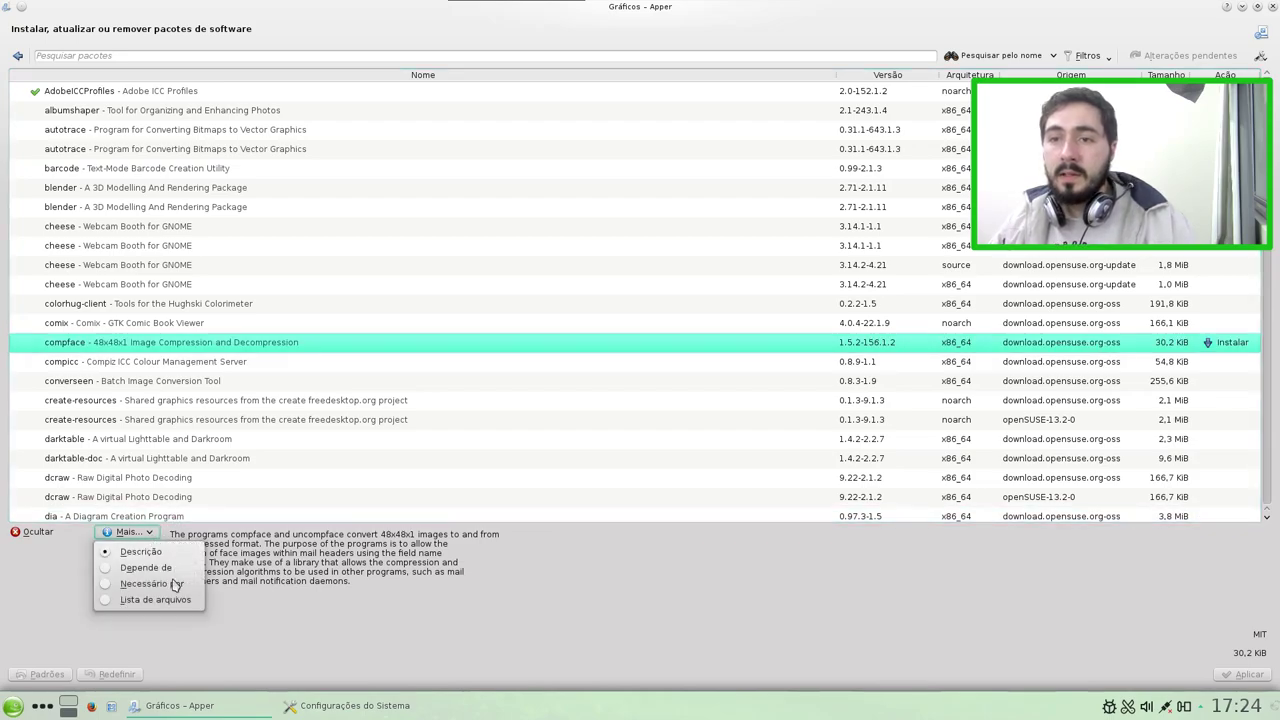
{"action": "left_click", "coordinate": [629, 588]}
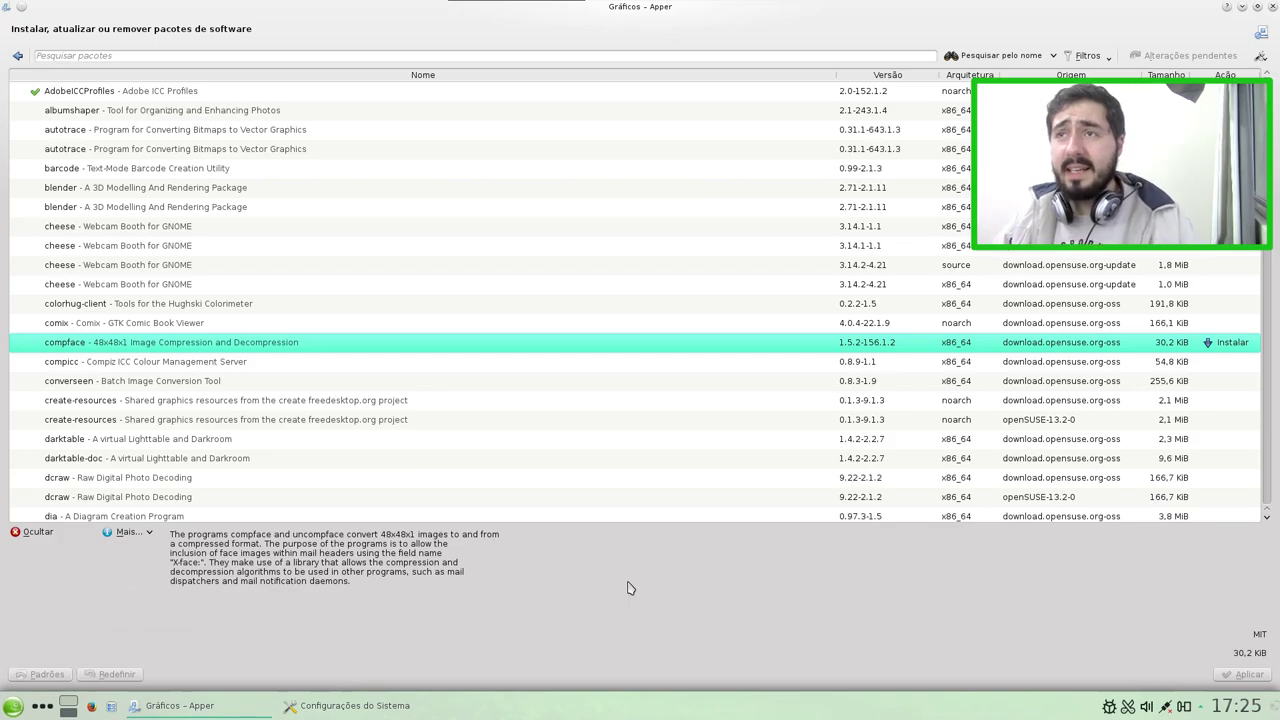
Search the software packages for "inkscape"
{"action": "left_click", "coordinate": [407, 57]}
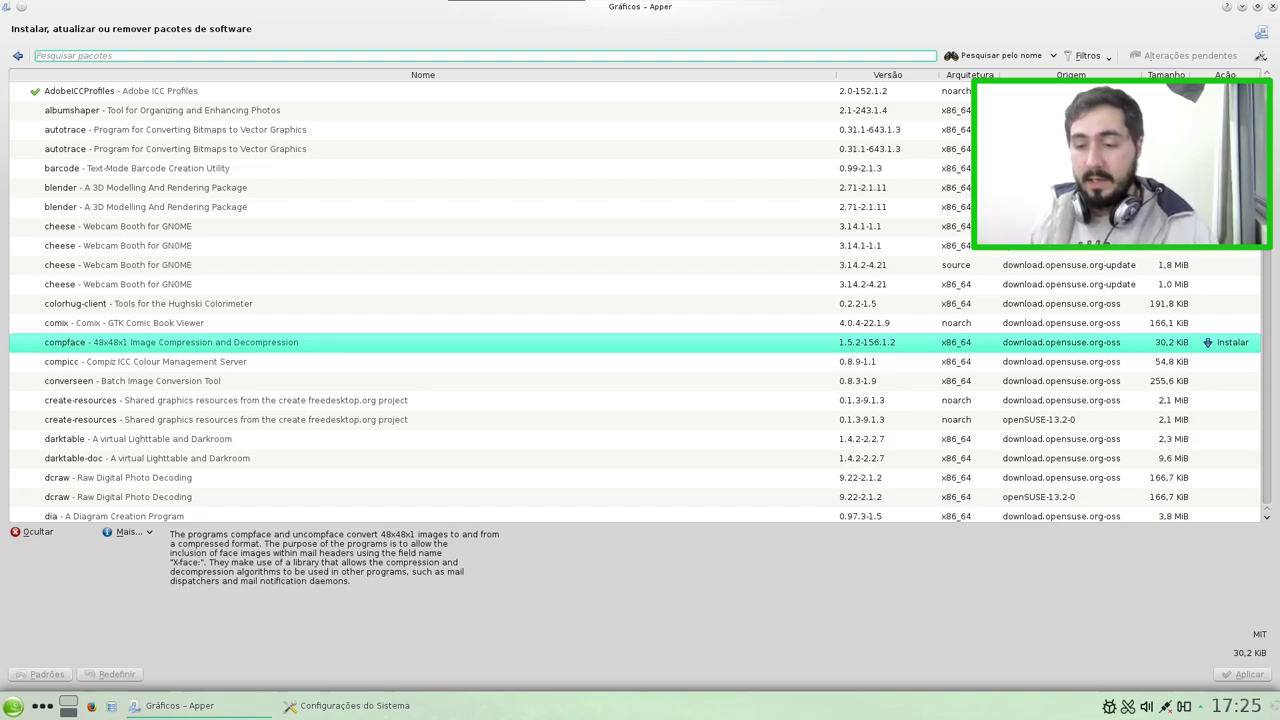
{"action": "type", "text": "inkscap"}
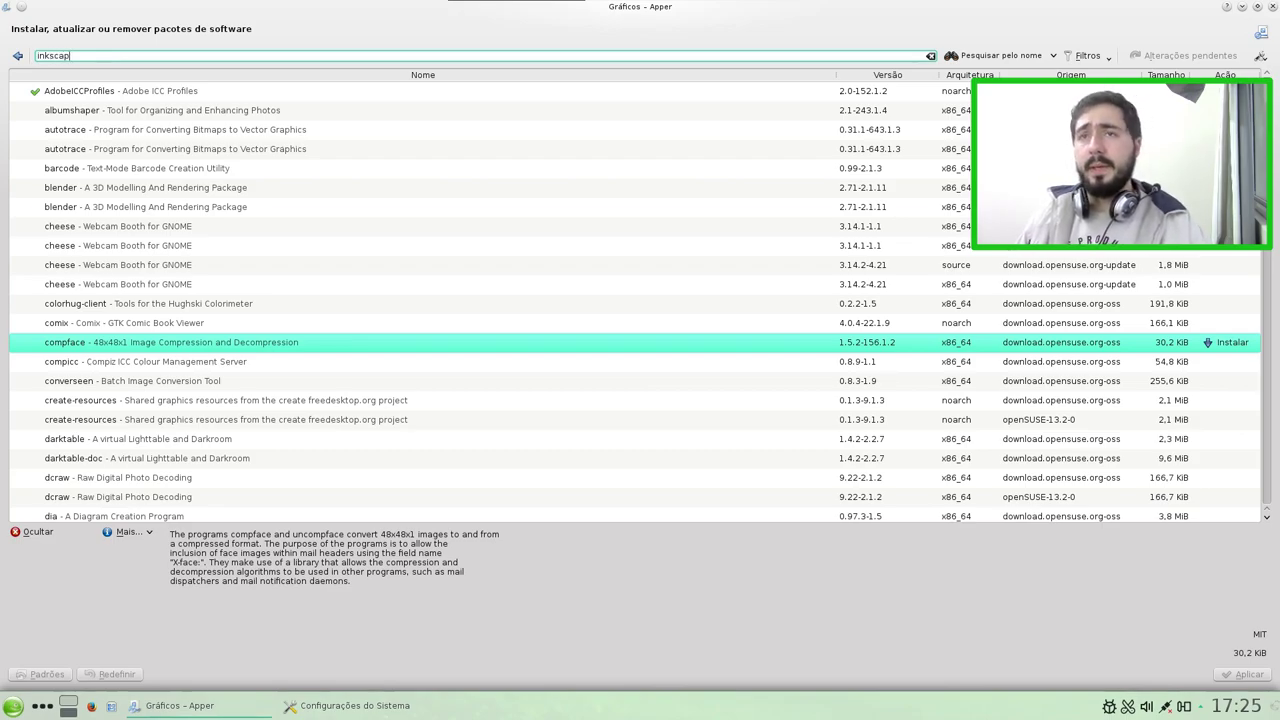
{"action": "type", "text": "e"}
{"action": "key", "text": "Return"}
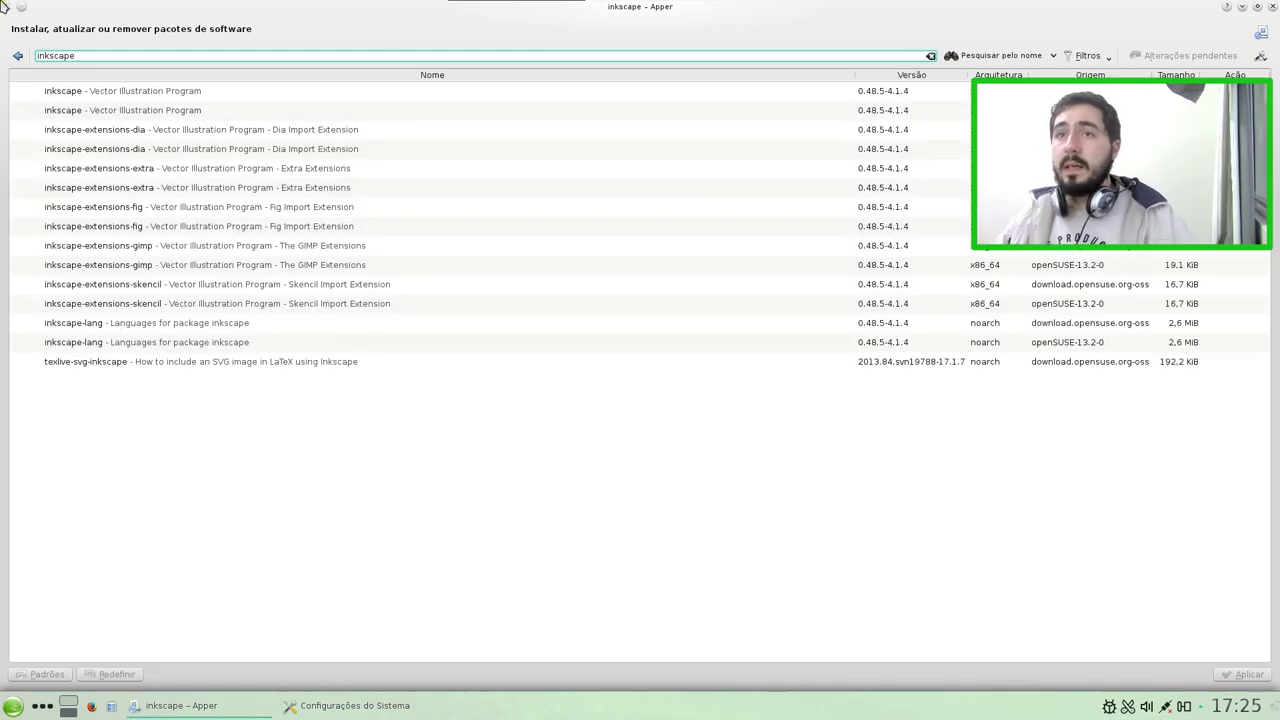
Compare the two inkscape packages, mark the one from openSUSE-13.2-0 for installation and apply the pending change
{"action": "left_click", "coordinate": [196, 91]}
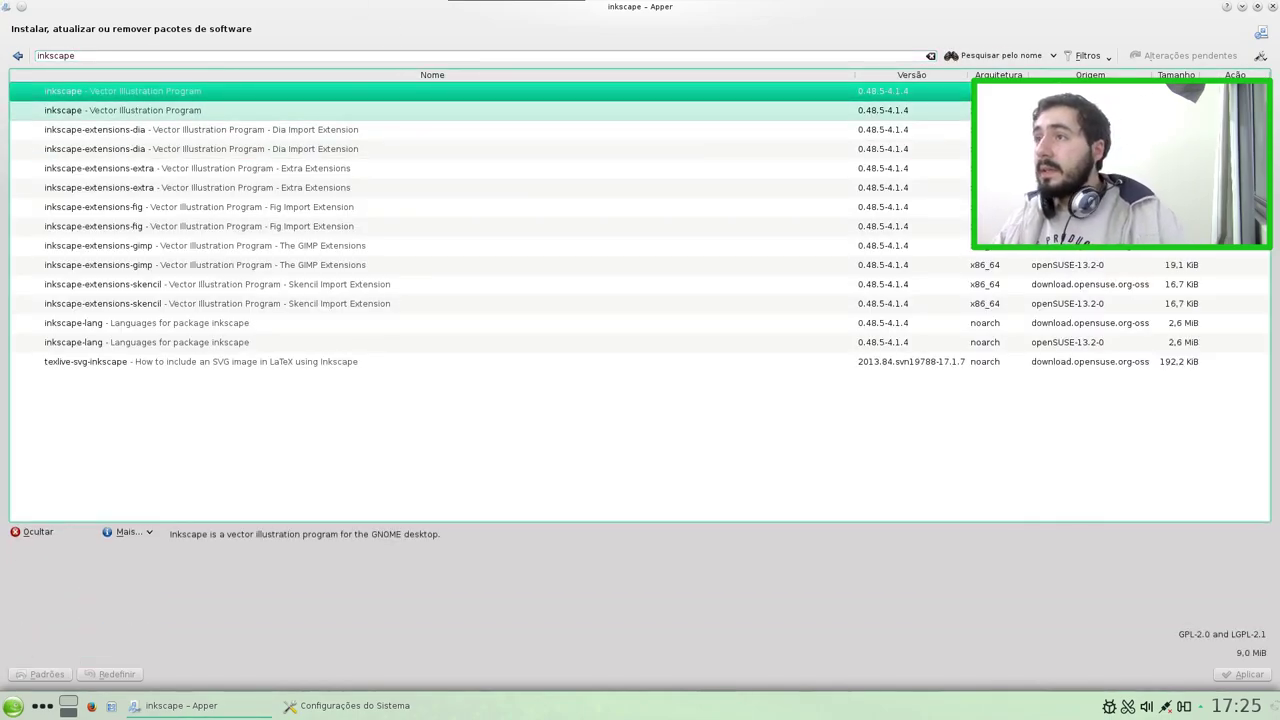
{"action": "left_click", "coordinate": [921, 114]}
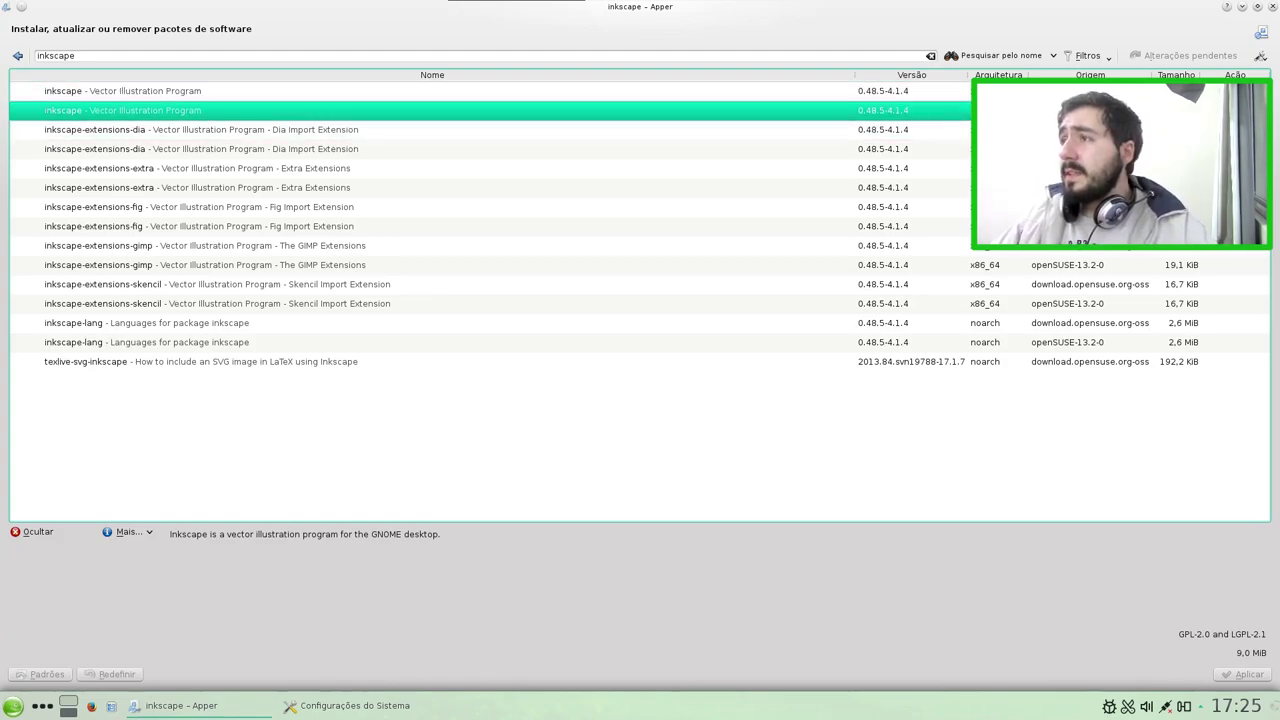
{"action": "left_click", "coordinate": [921, 91]}
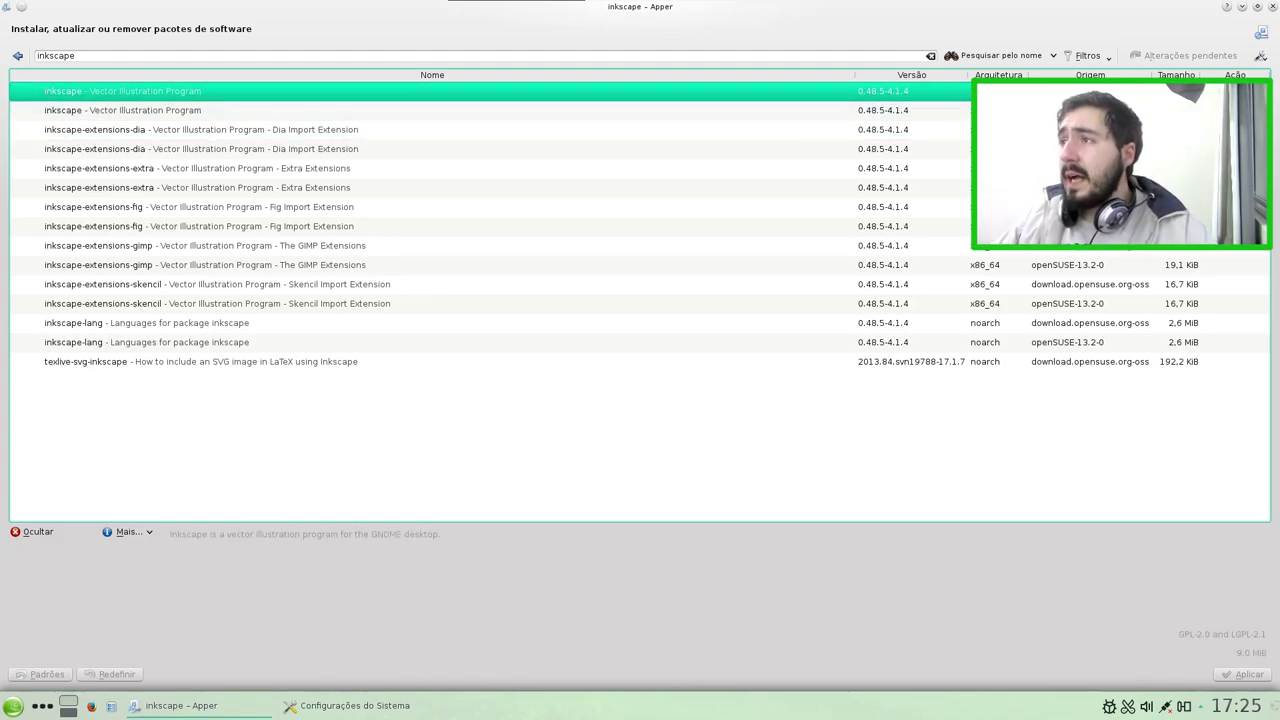
{"action": "left_click", "coordinate": [921, 110]}
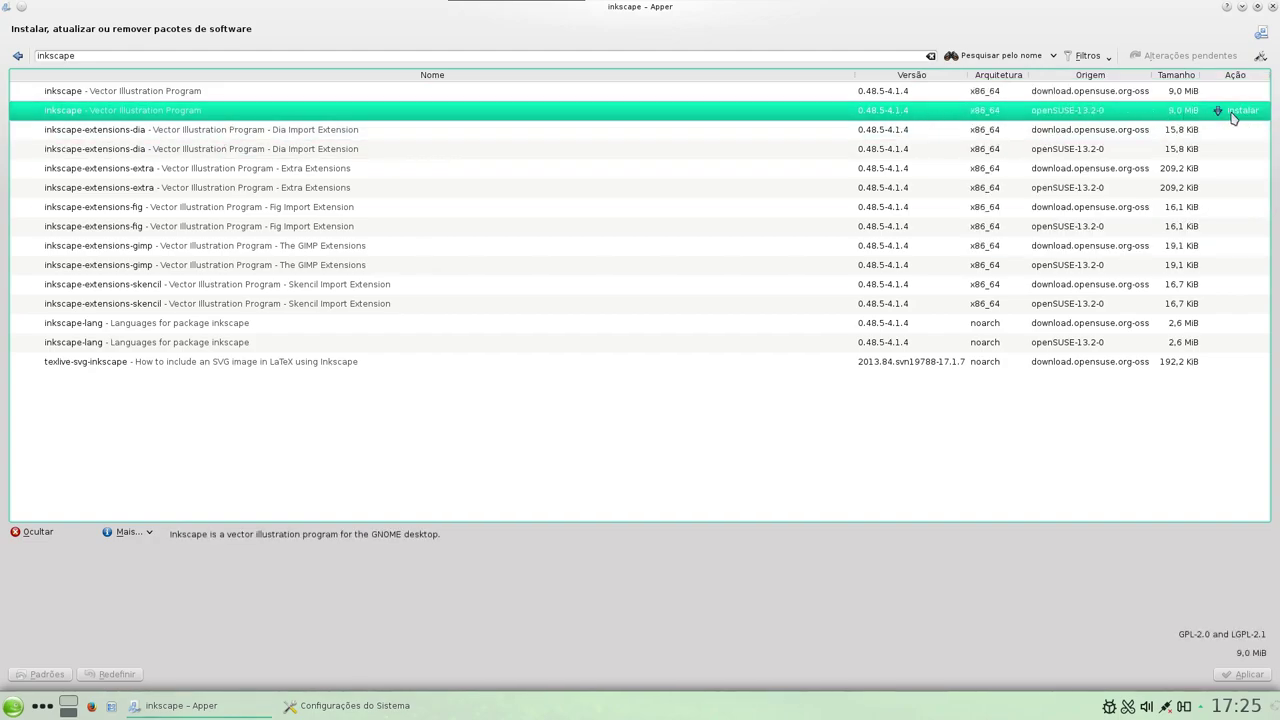
{"action": "left_click", "coordinate": [1238, 115]}
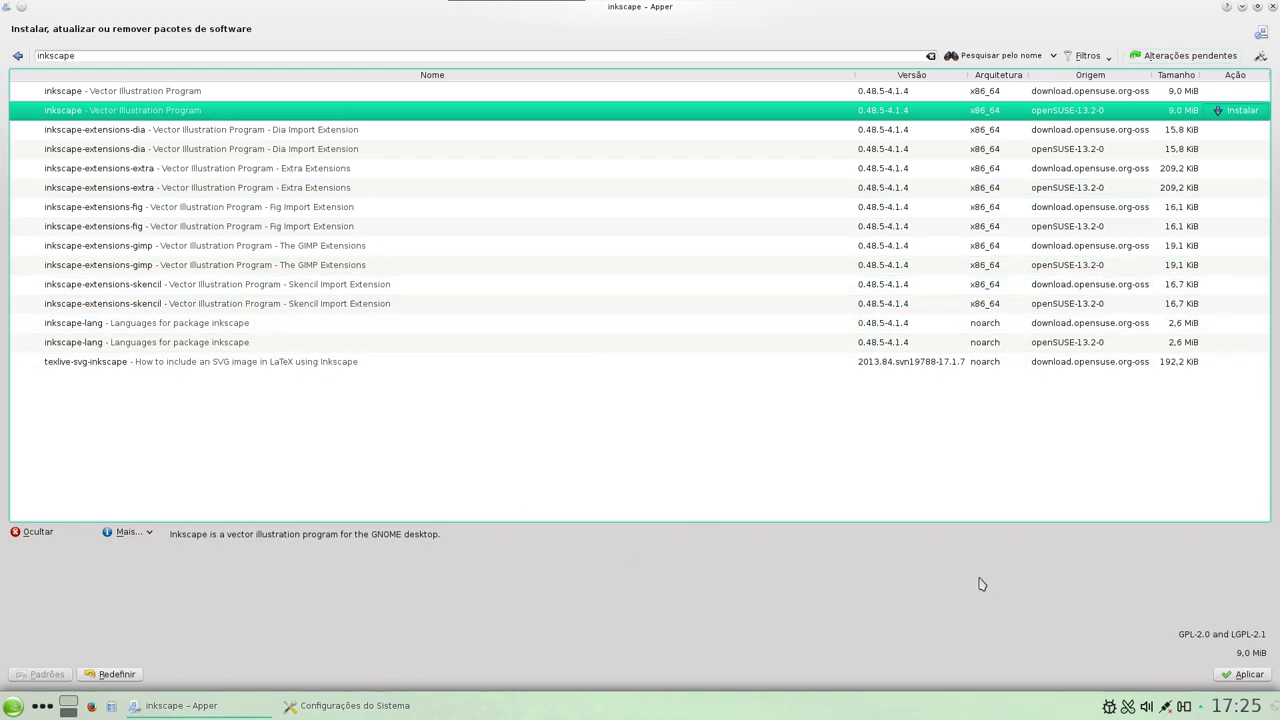
{"action": "left_click", "coordinate": [1249, 675]}
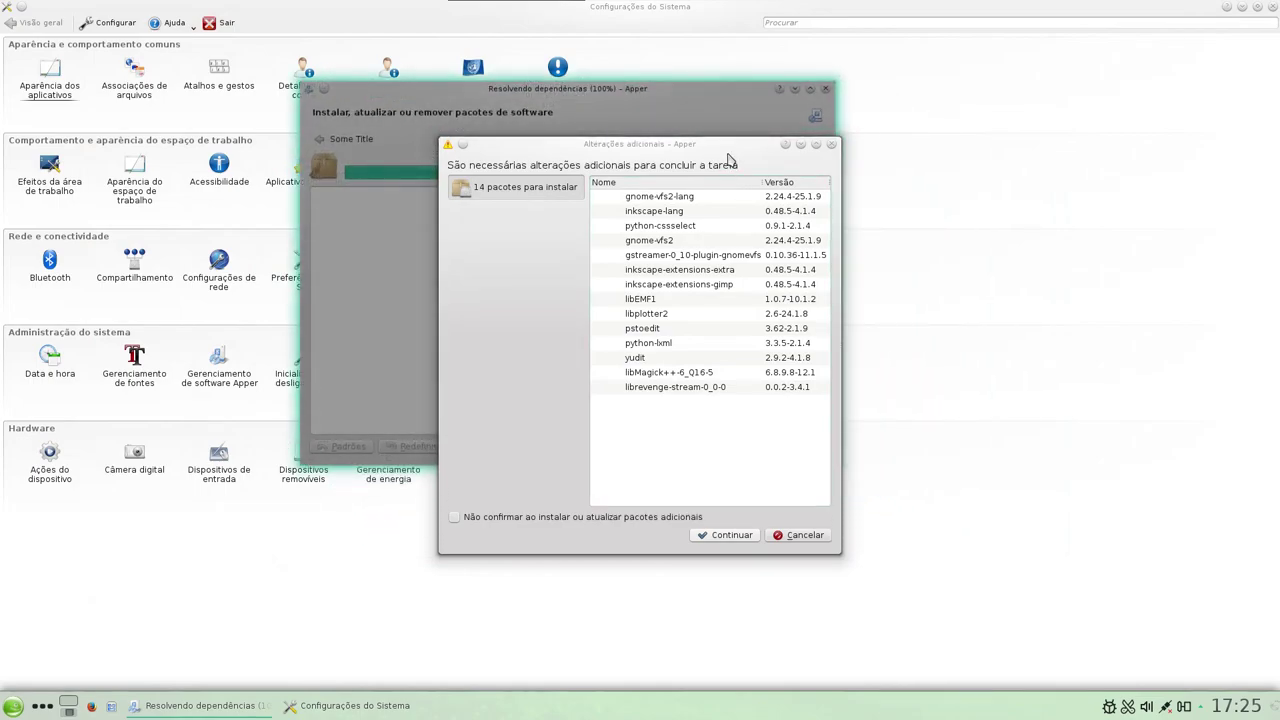
Enlarge the additional changes dialog, toggle the option to skip confirmation of additional packages, and continue with the installation
{"action": "left_click_drag", "start_coordinate": [652, 511], "coordinate": [1087, 497]}
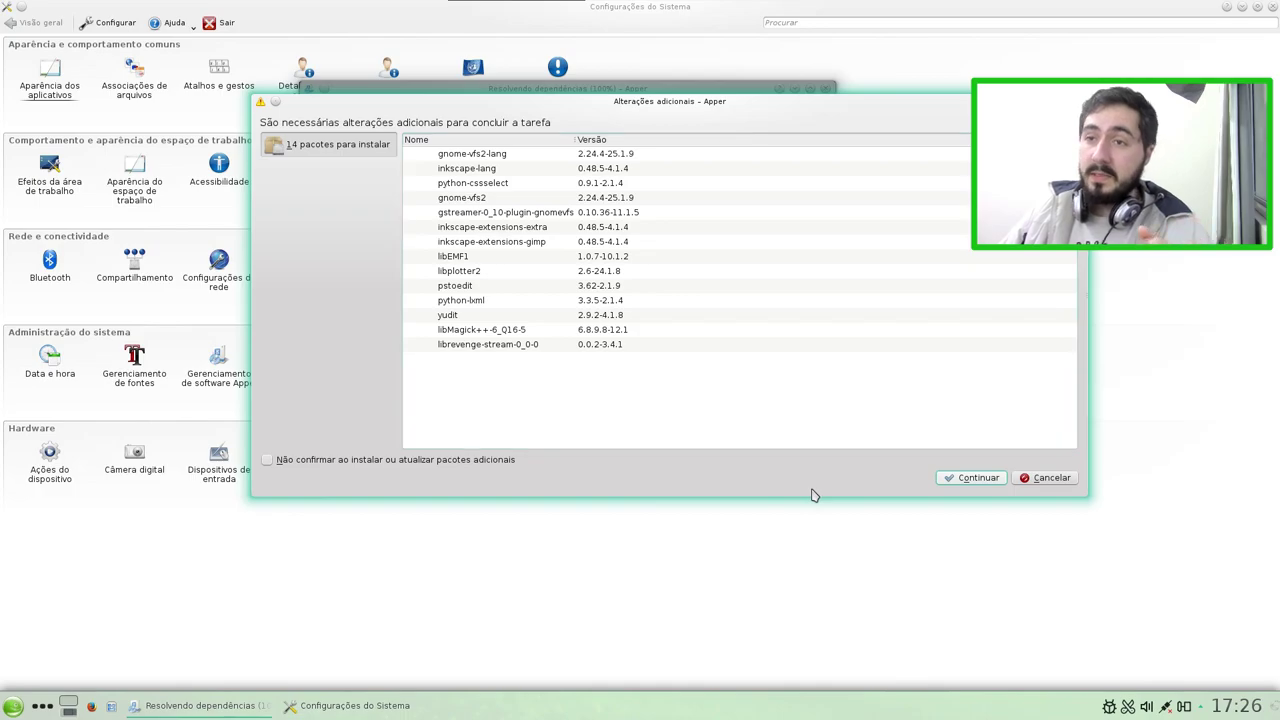
{"action": "left_click", "coordinate": [268, 461]}
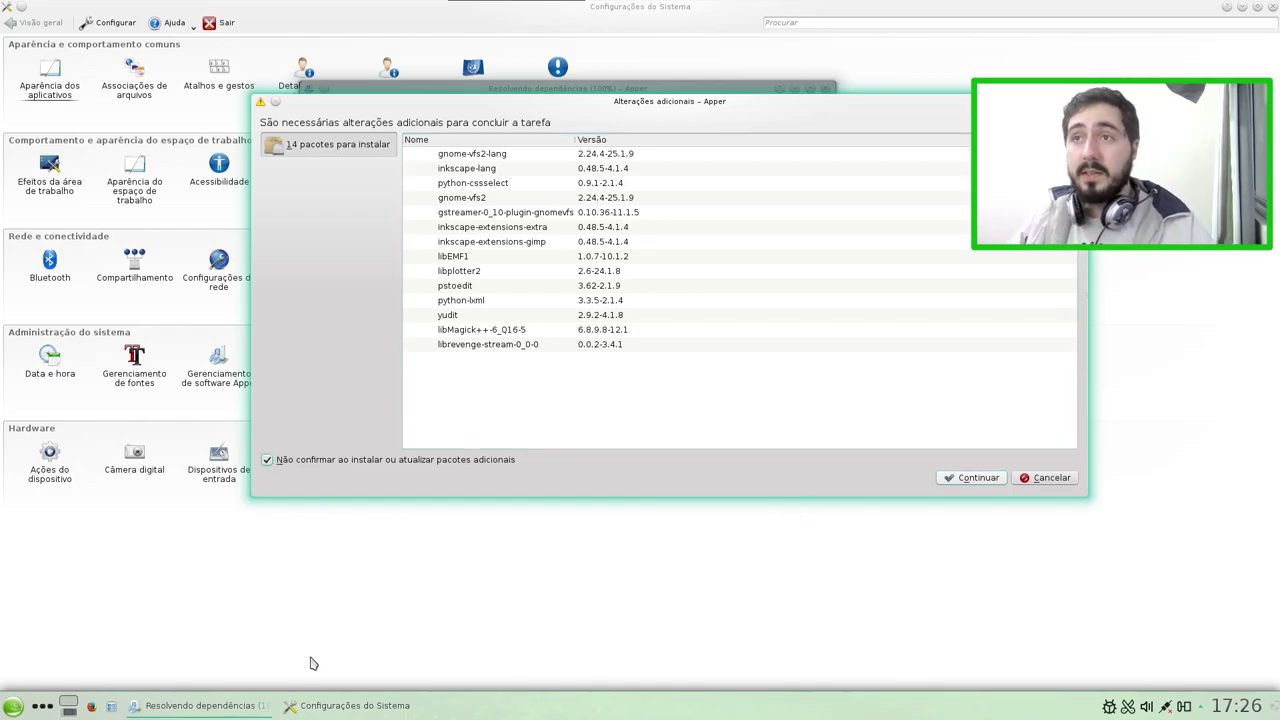
{"action": "left_click", "coordinate": [268, 461]}
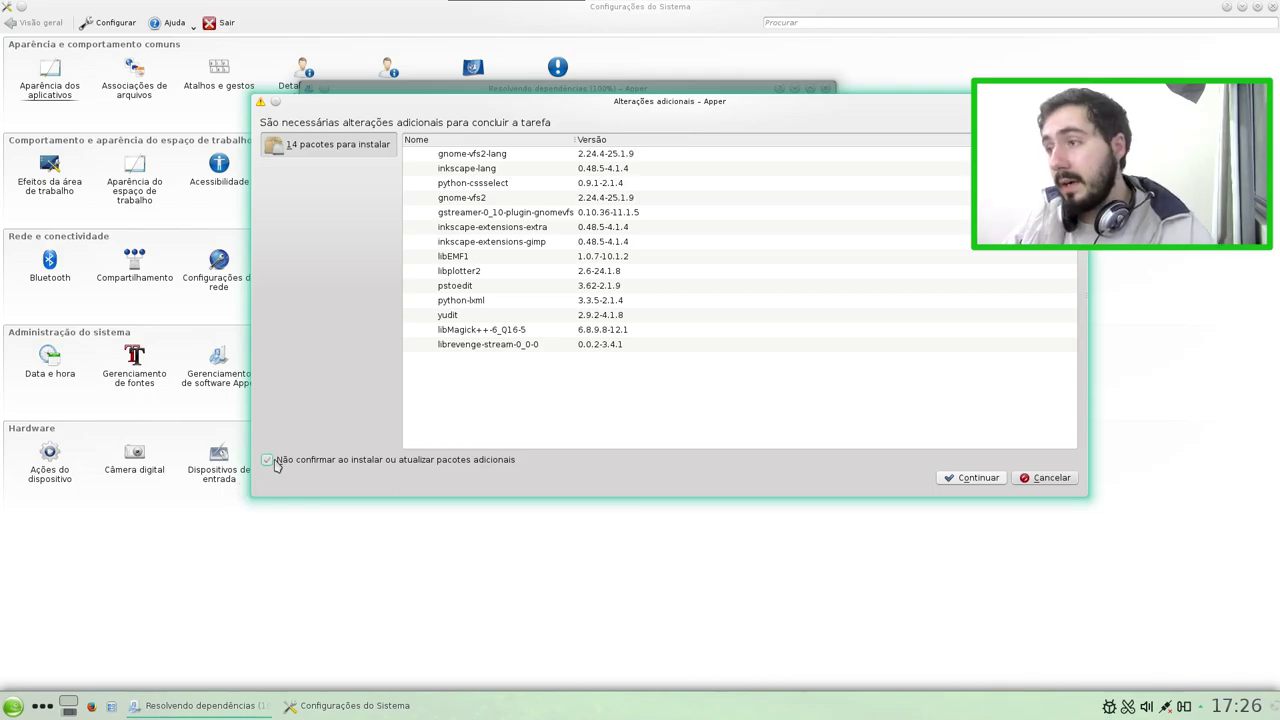
{"action": "left_click", "coordinate": [958, 482]}
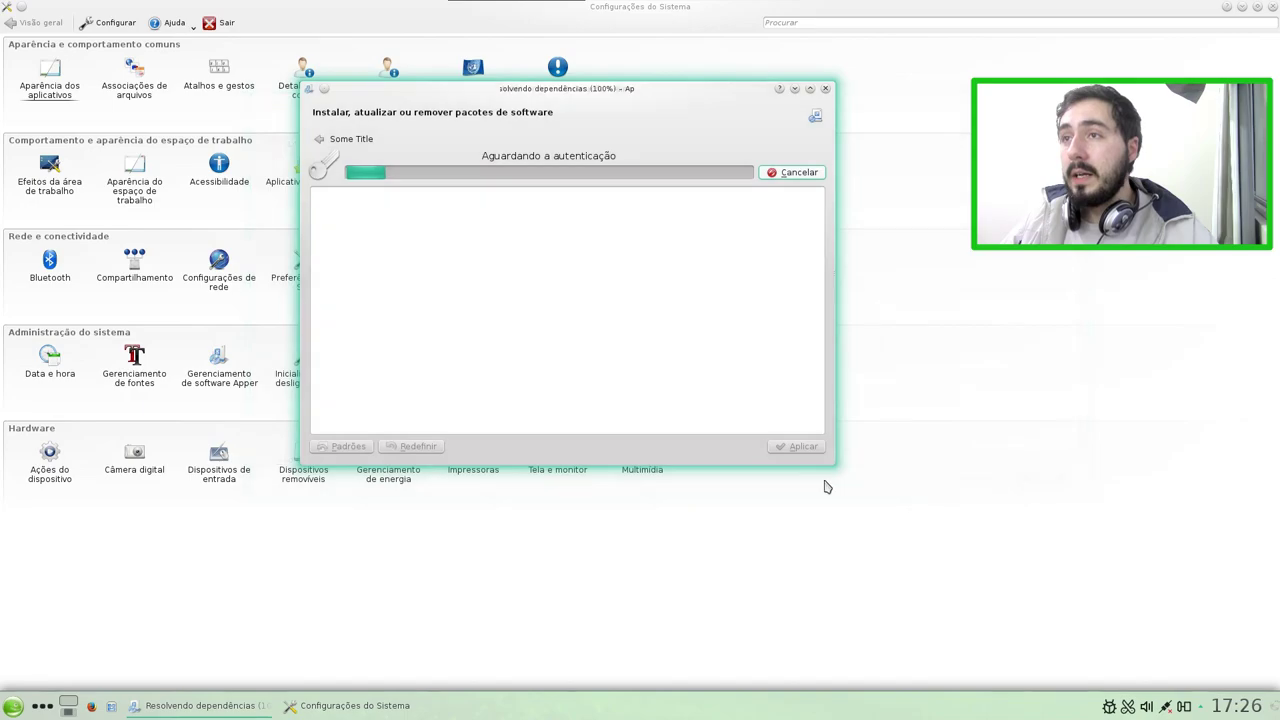
Enter the root password, limit the remembered authorization to this session only and authorize the installation
{"action": "left_click_drag", "start_coordinate": [679, 245], "coordinate": [548, 207]}
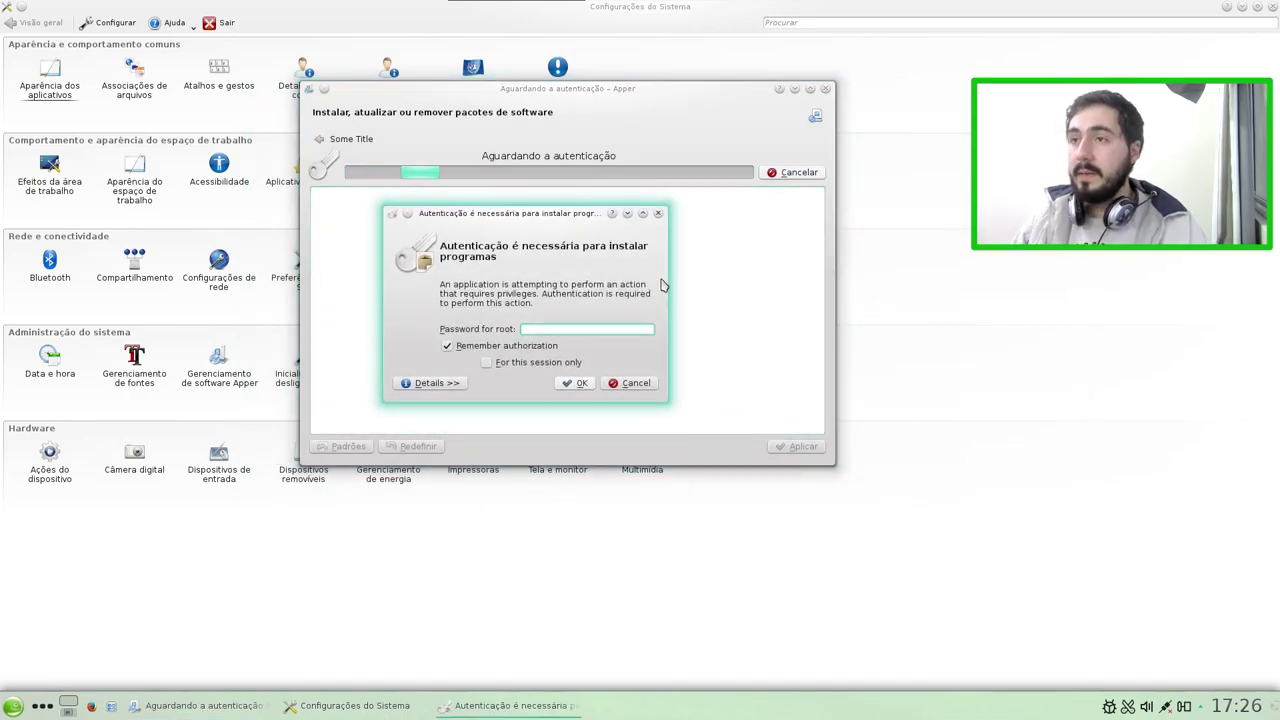
{"action": "left_click", "coordinate": [487, 364]}
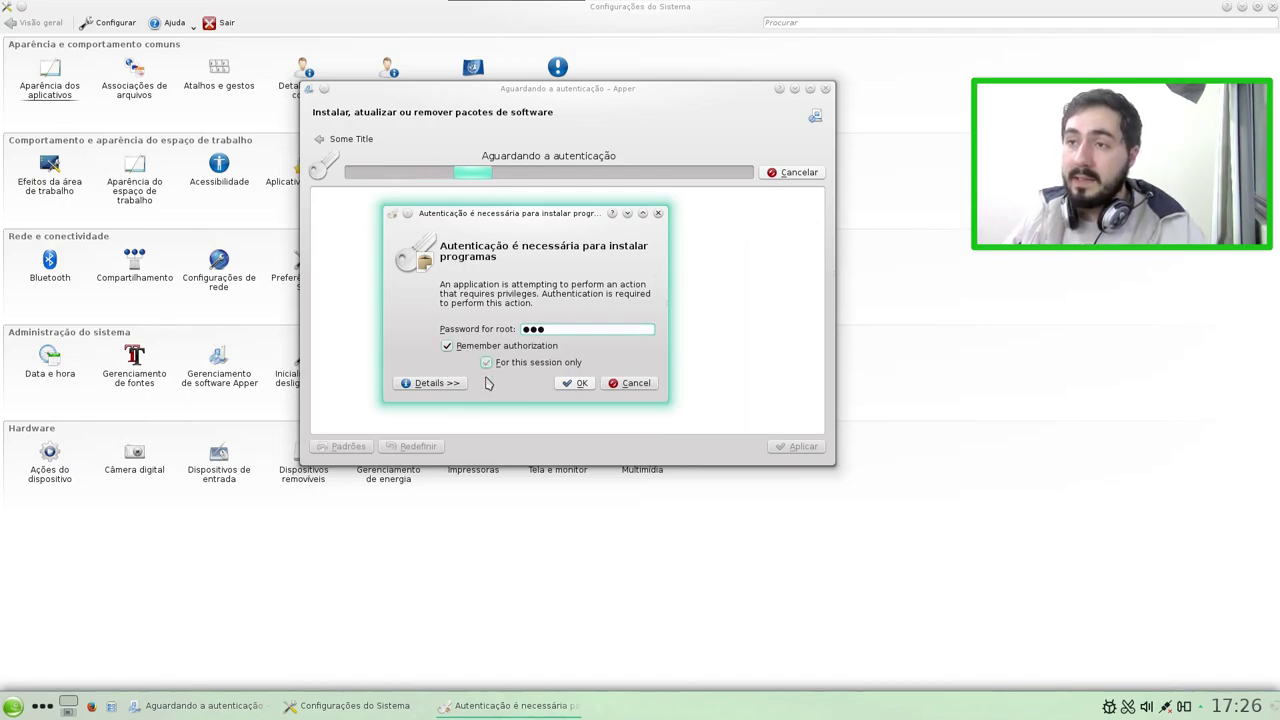
{"action": "left_click", "coordinate": [579, 384]}
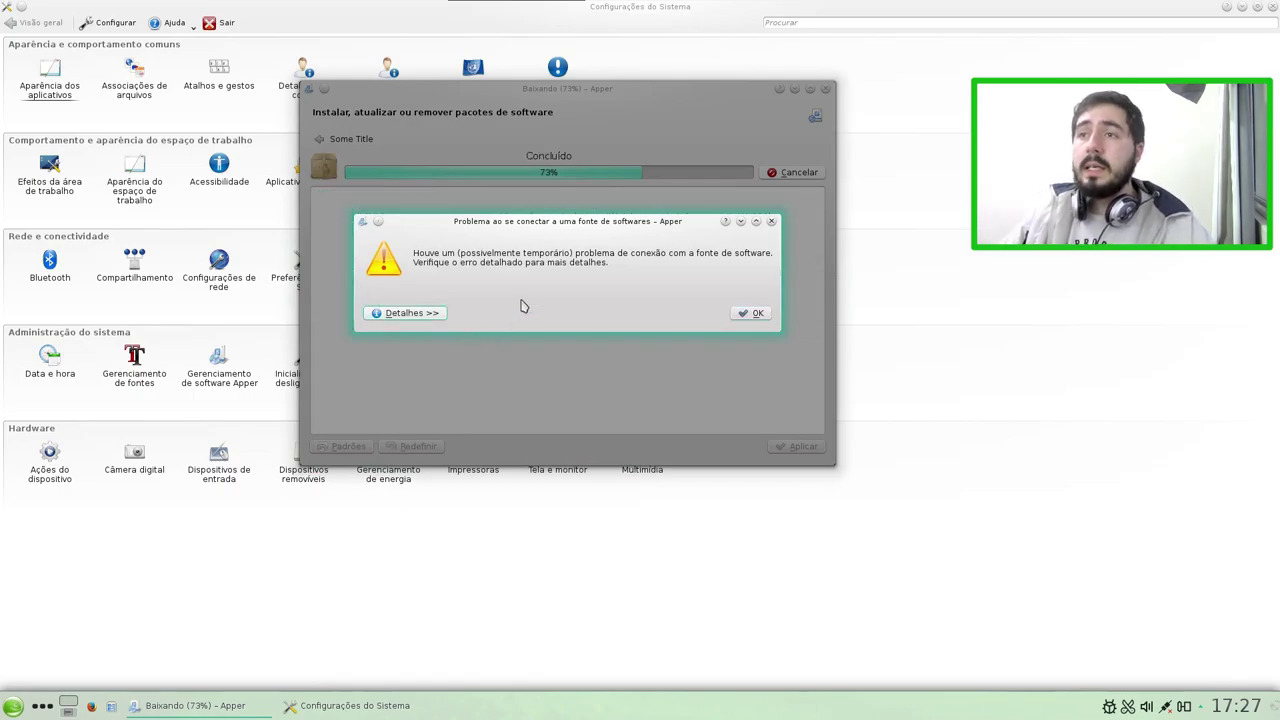
Dismiss the software source connection warning and maximize the Apper window
{"action": "left_click_drag", "start_coordinate": [678, 221], "coordinate": [617, 208]}
{"action": "left_click", "coordinate": [748, 305]}
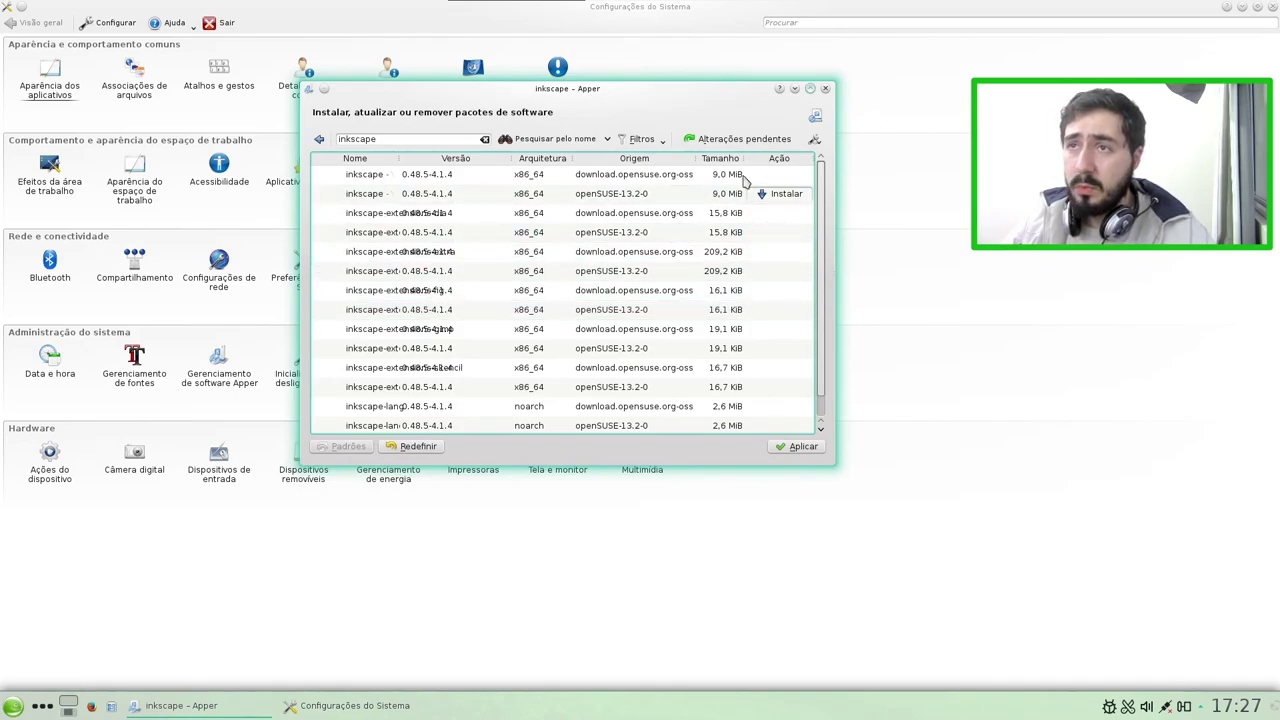
{"action": "key", "text": "super+Up"}
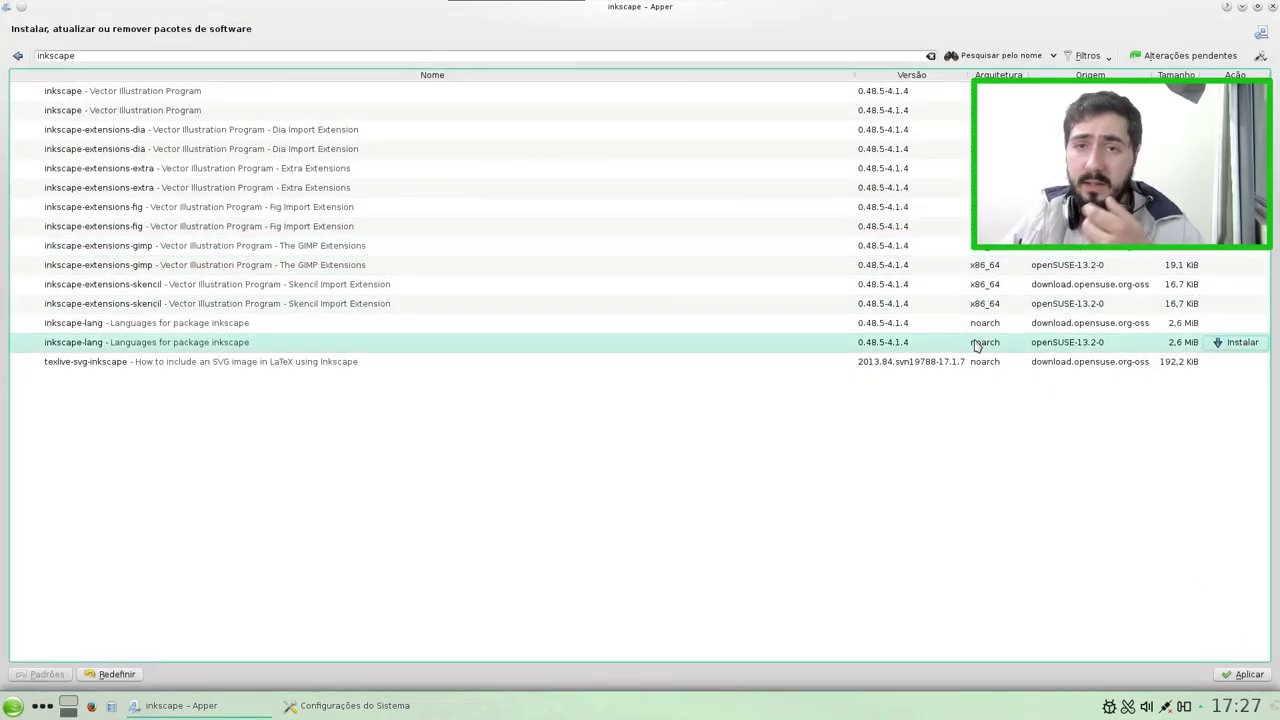
Check the Gráficos category of the installed applications for Inkscape and close the application launcher
{"action": "left_click", "coordinate": [5, 706]}
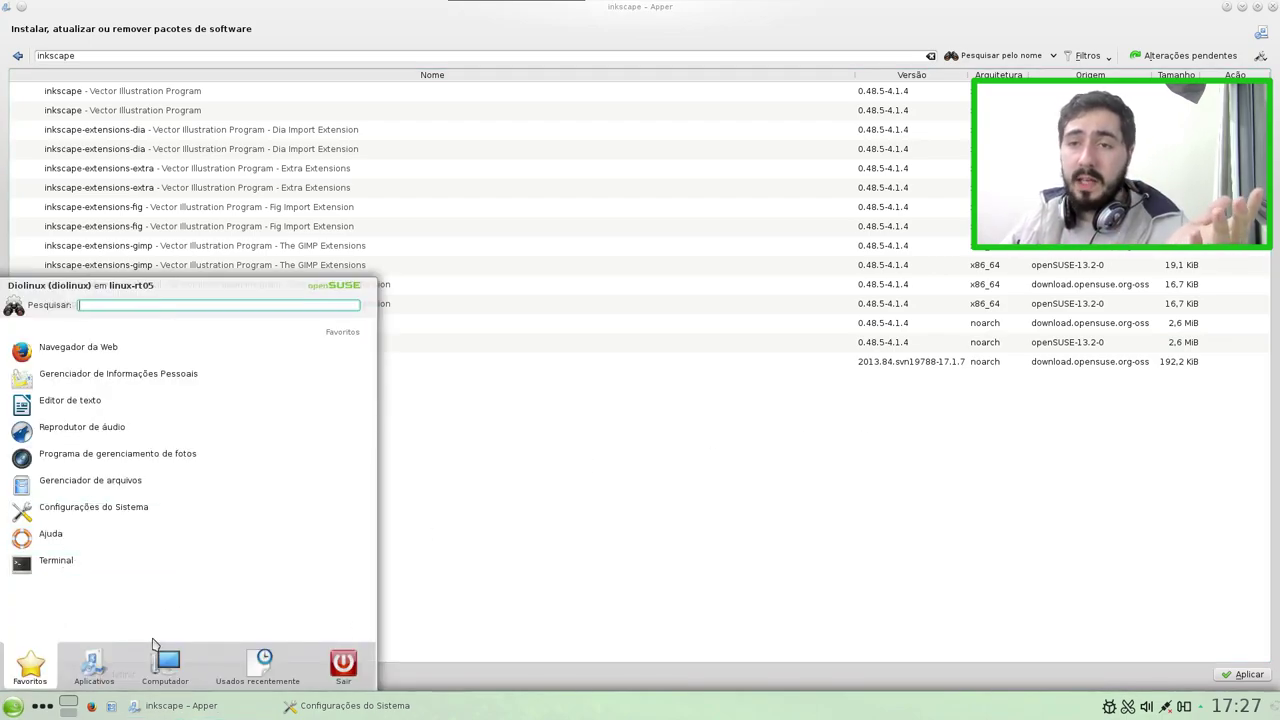
{"action": "left_click", "coordinate": [90, 676]}
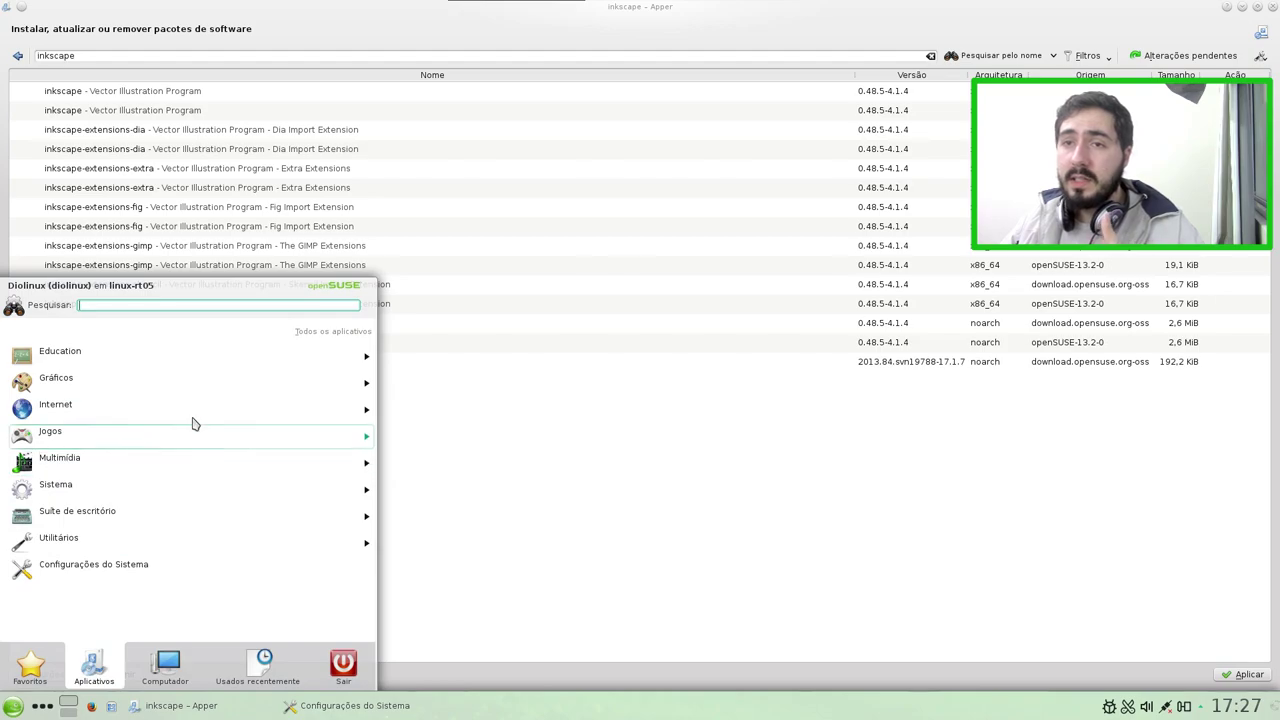
{"action": "left_click", "coordinate": [241, 378]}
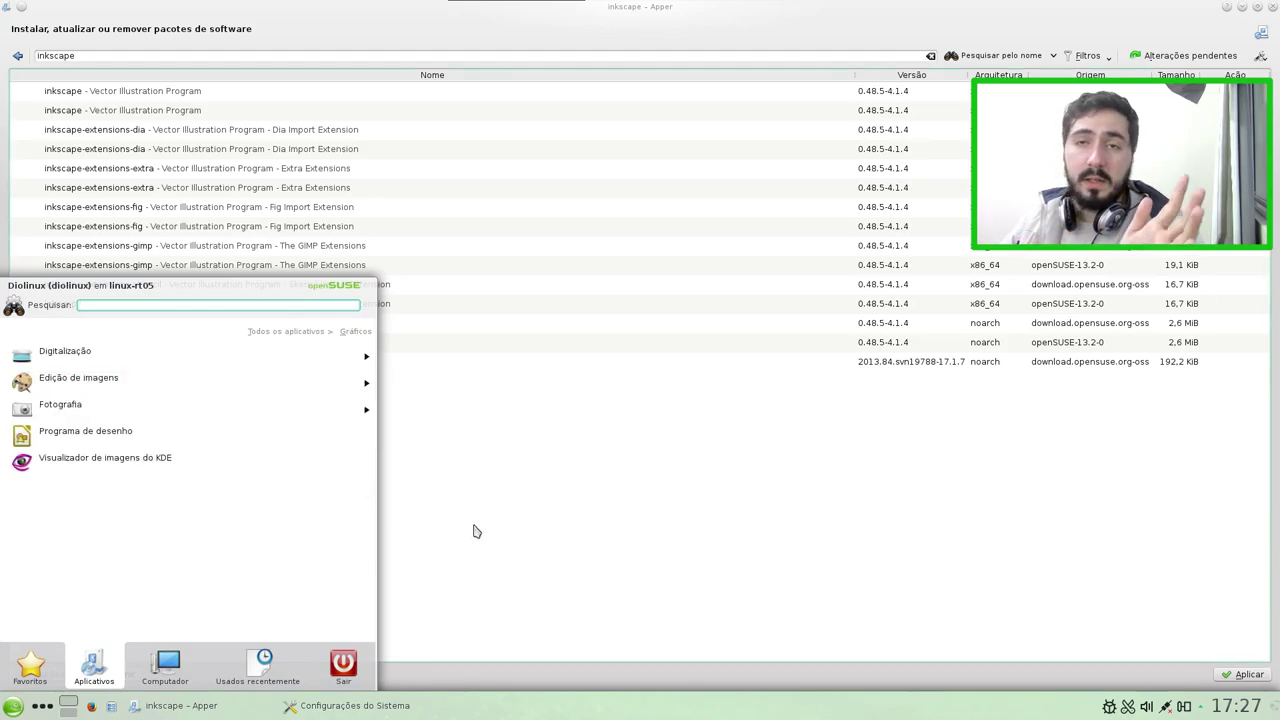
{"action": "left_click", "coordinate": [742, 514]}
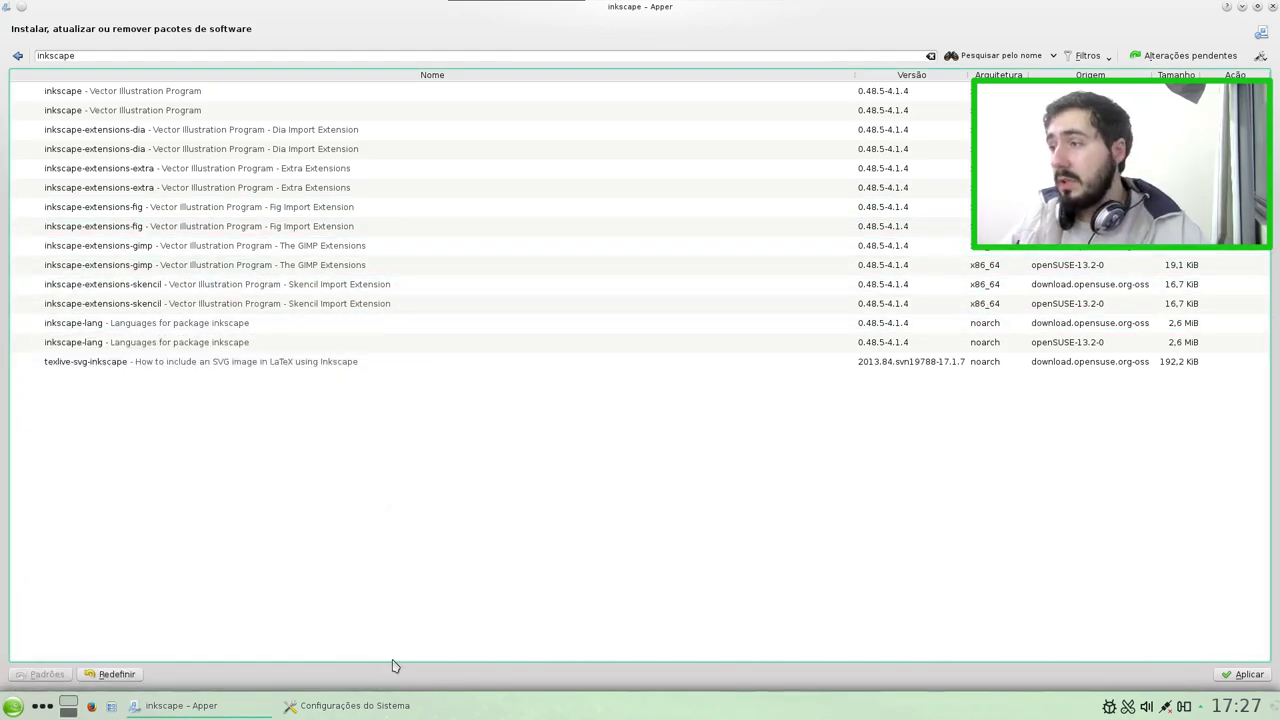
Return to the package groups, view the Instalado filter options and search the packages for "gimp"
{"action": "left_click", "coordinate": [18, 56]}
{"action": "type", "text": "inksca"}
{"action": "left_click", "coordinate": [1092, 55]}
{"action": "mouse_move", "coordinate": [1095, 75]}
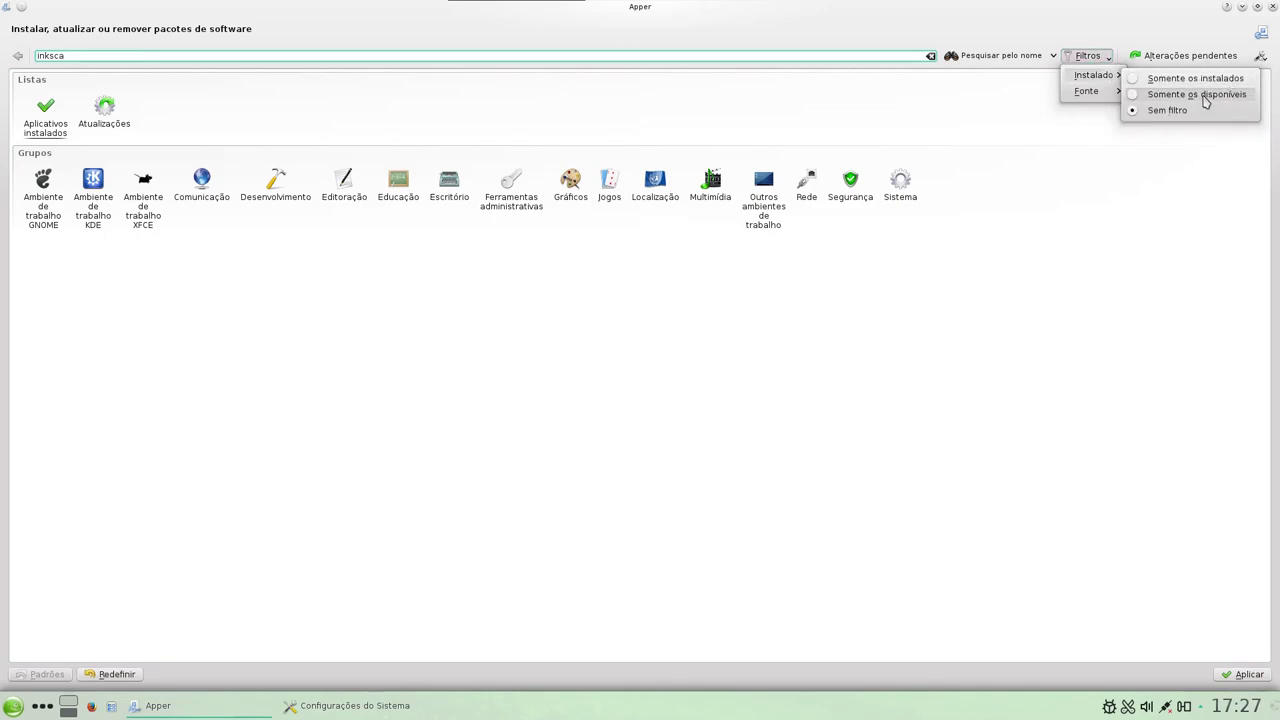
{"action": "double_click", "coordinate": [193, 56]}
{"action": "type", "text": "gimp"}
{"action": "key", "text": "Return"}
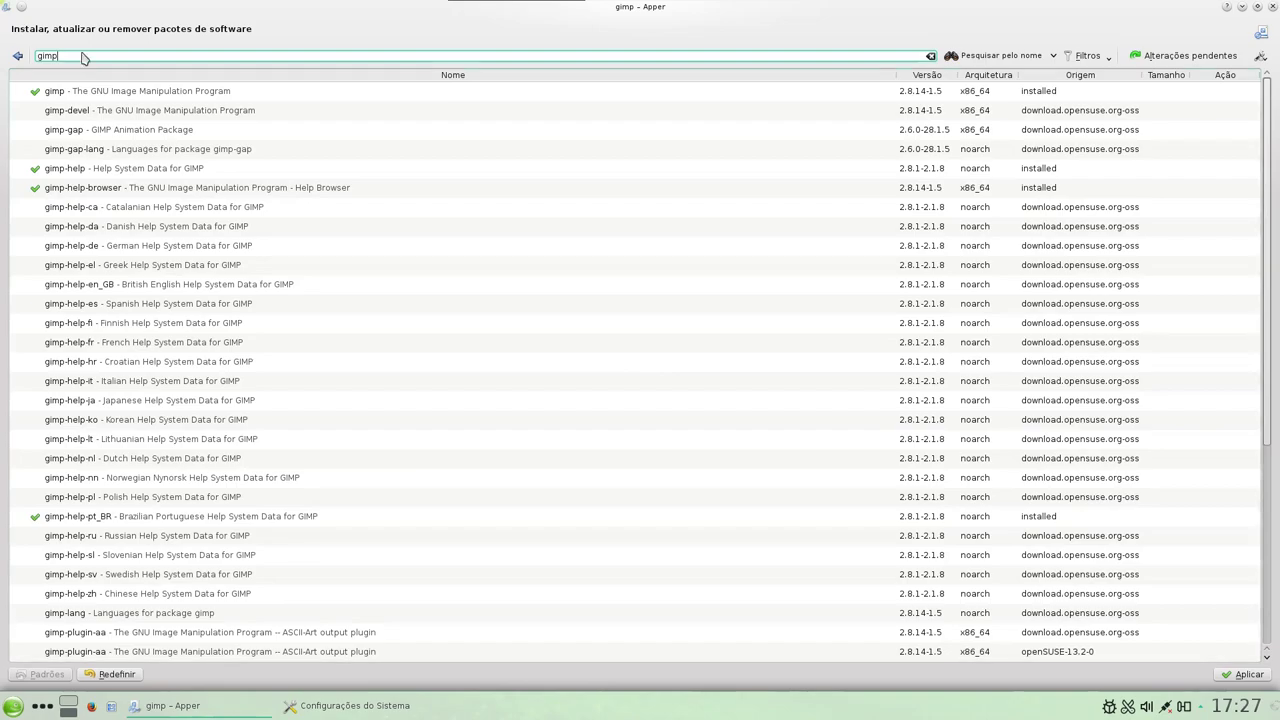
View the description of the installed gimp package and look through the related packages in the results
{"action": "left_click", "coordinate": [230, 94]}
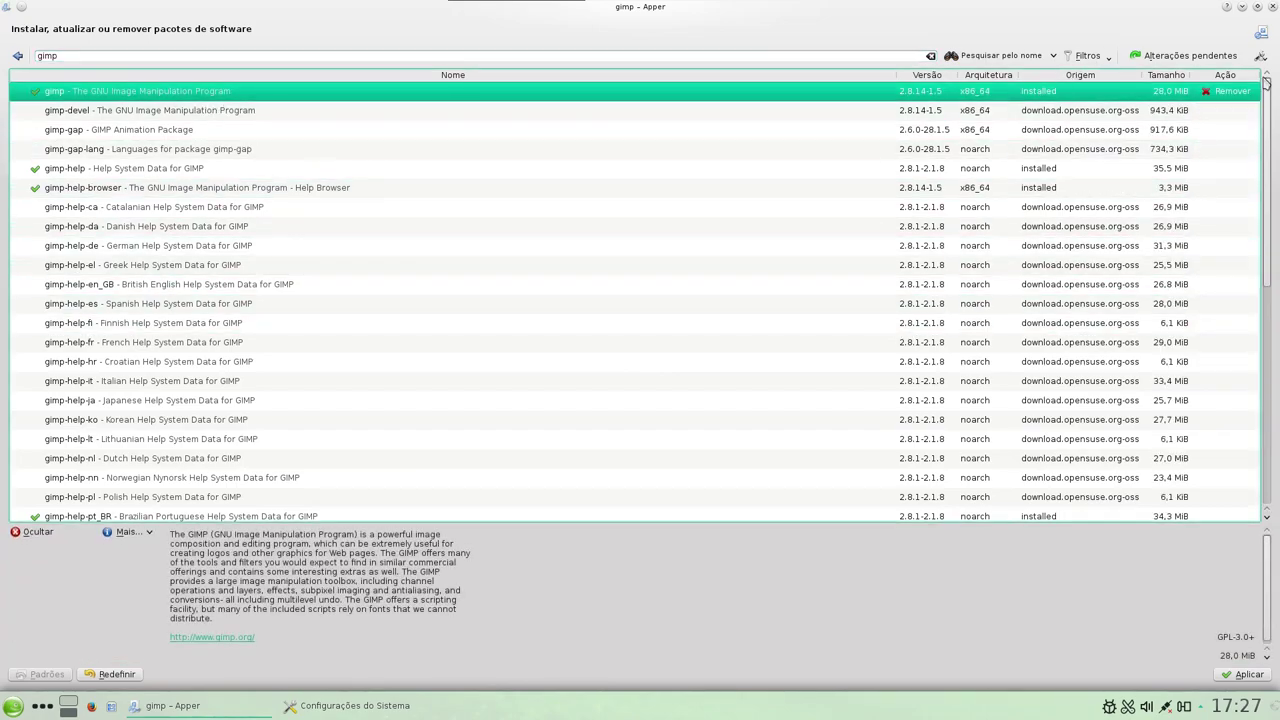
{"action": "scroll", "coordinate": [165, 253], "scroll_direction": "down", "scroll_amount": 8}
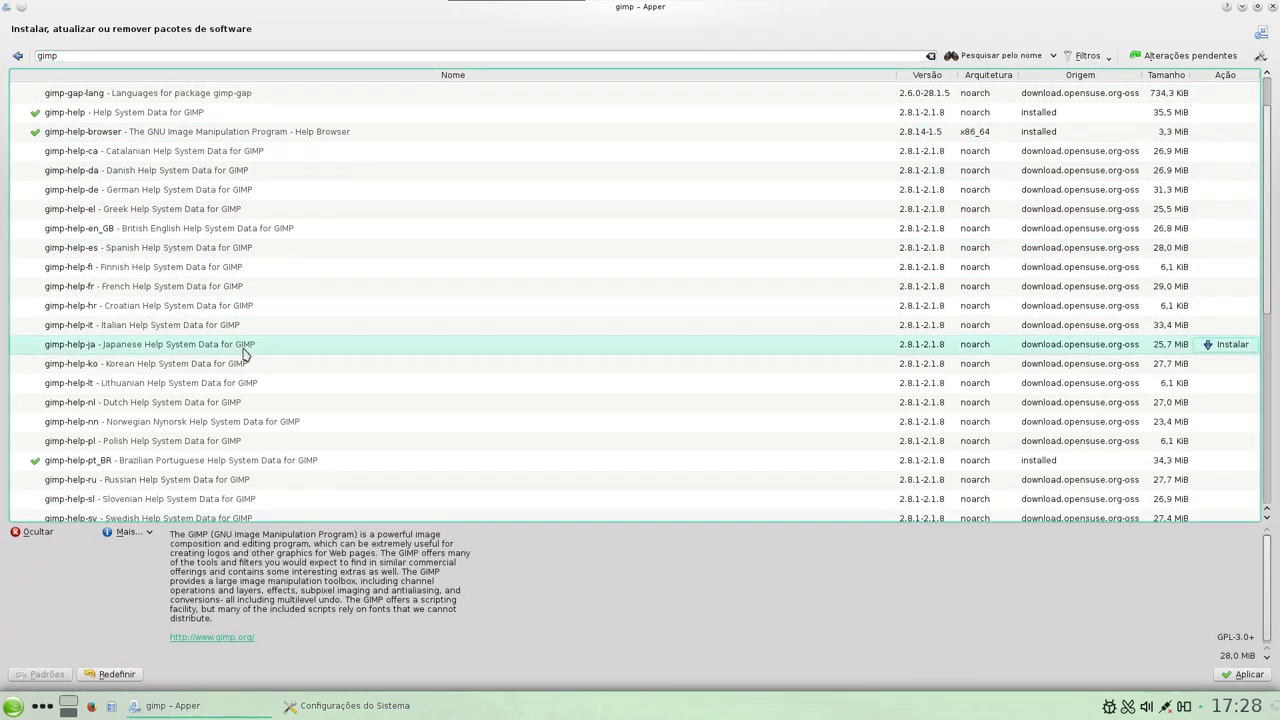
{"action": "scroll", "coordinate": [305, 371], "scroll_direction": "up", "scroll_amount": 8}
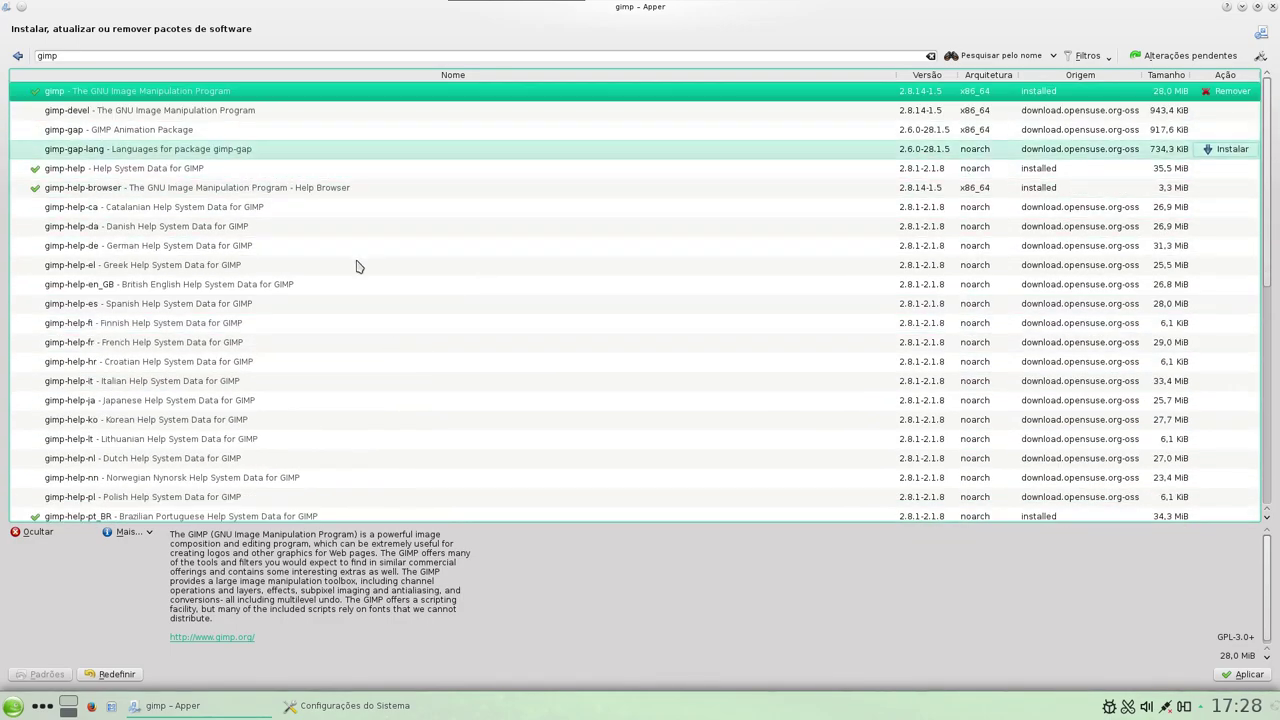
Filter the gimp results to Somente os disponíveis and look through the filtered list
{"action": "left_click", "coordinate": [1088, 56]}
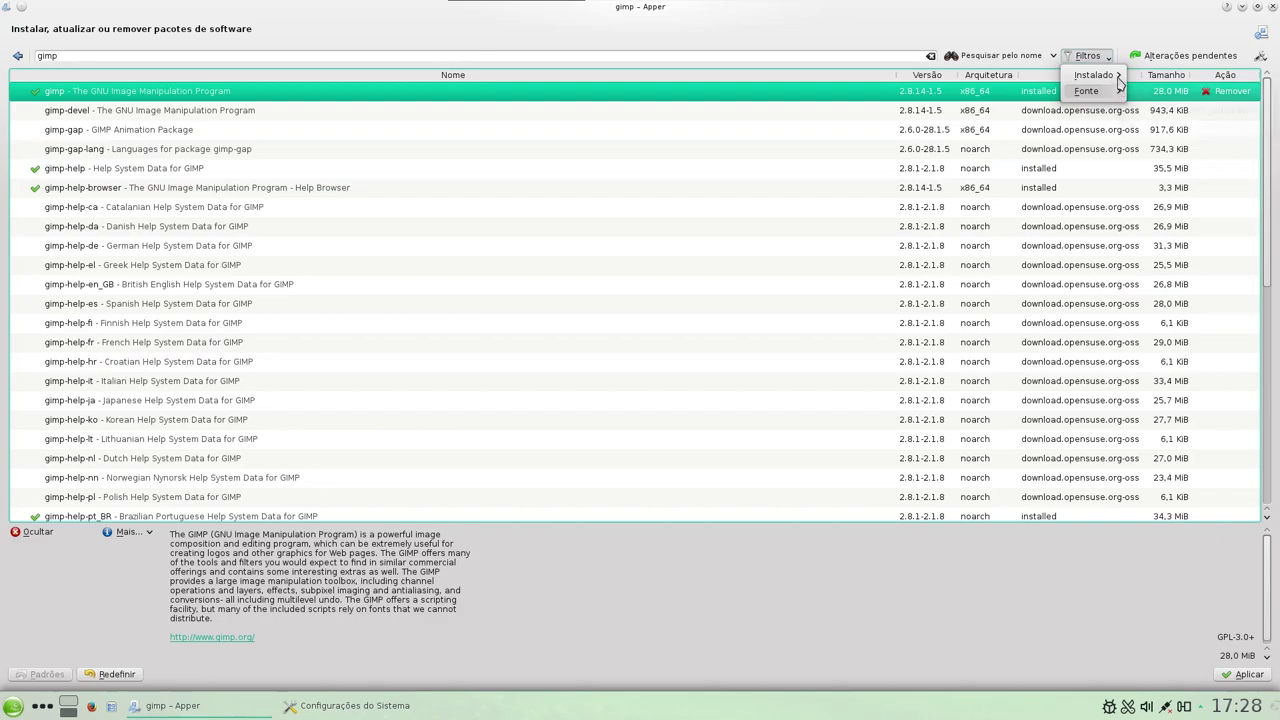
{"action": "mouse_move", "coordinate": [1100, 76]}
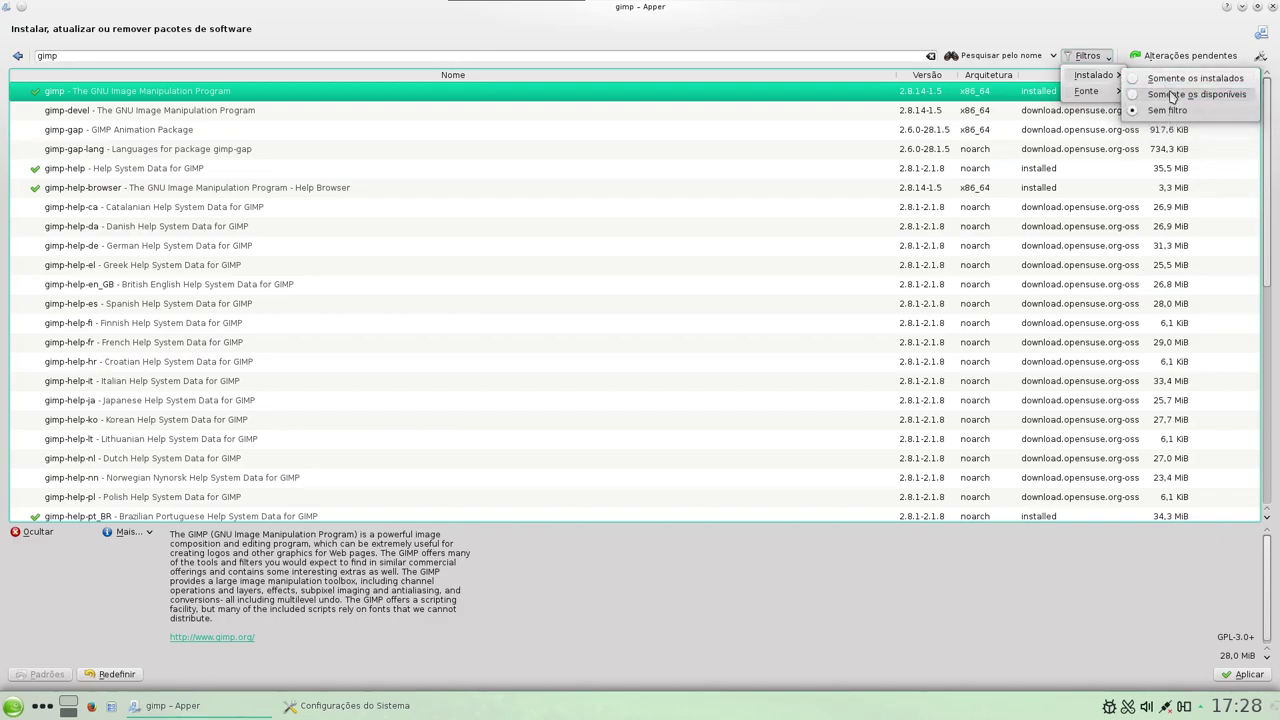
{"action": "left_click", "coordinate": [1173, 95]}
{"action": "scroll", "coordinate": [510, 393], "scroll_direction": "down", "scroll_amount": 5}
{"action": "scroll", "coordinate": [510, 393], "scroll_direction": "up", "scroll_amount": 5}
Filter the gimp results to Somente os instalados and open the description of the main gimp package
{"action": "left_click", "coordinate": [1088, 56]}
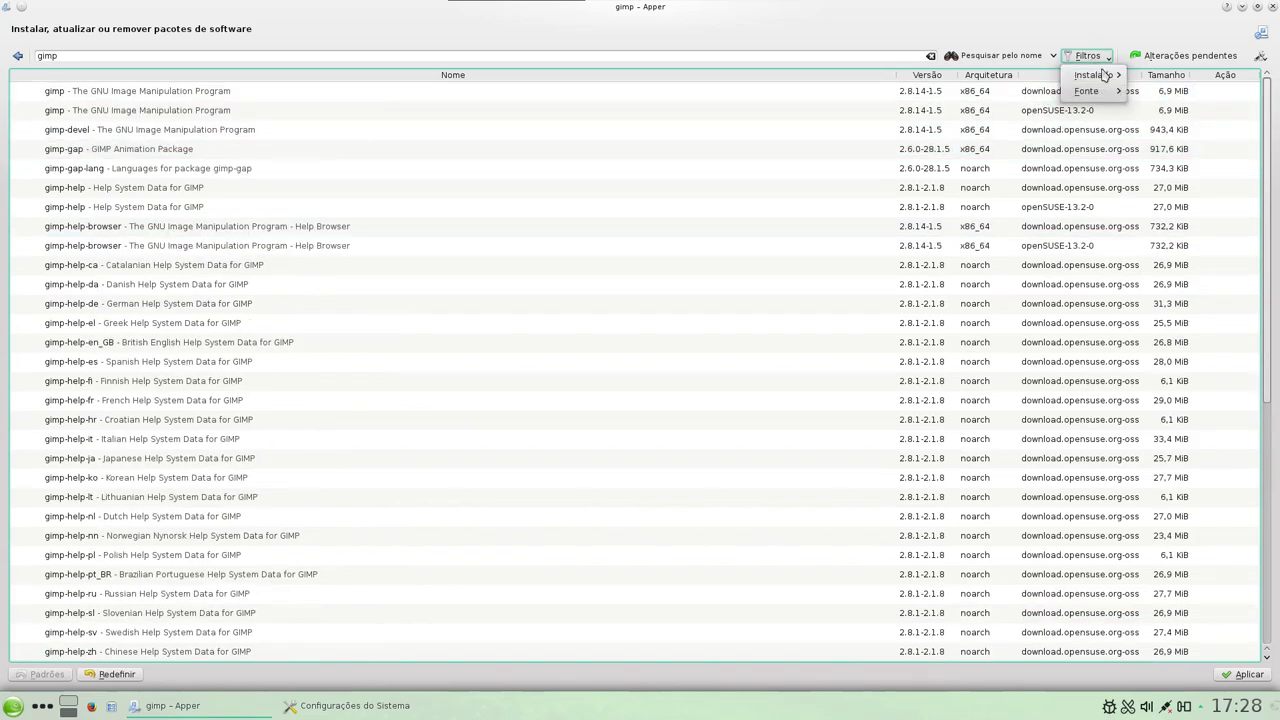
{"action": "mouse_move", "coordinate": [1100, 74]}
{"action": "left_click", "coordinate": [1170, 77]}
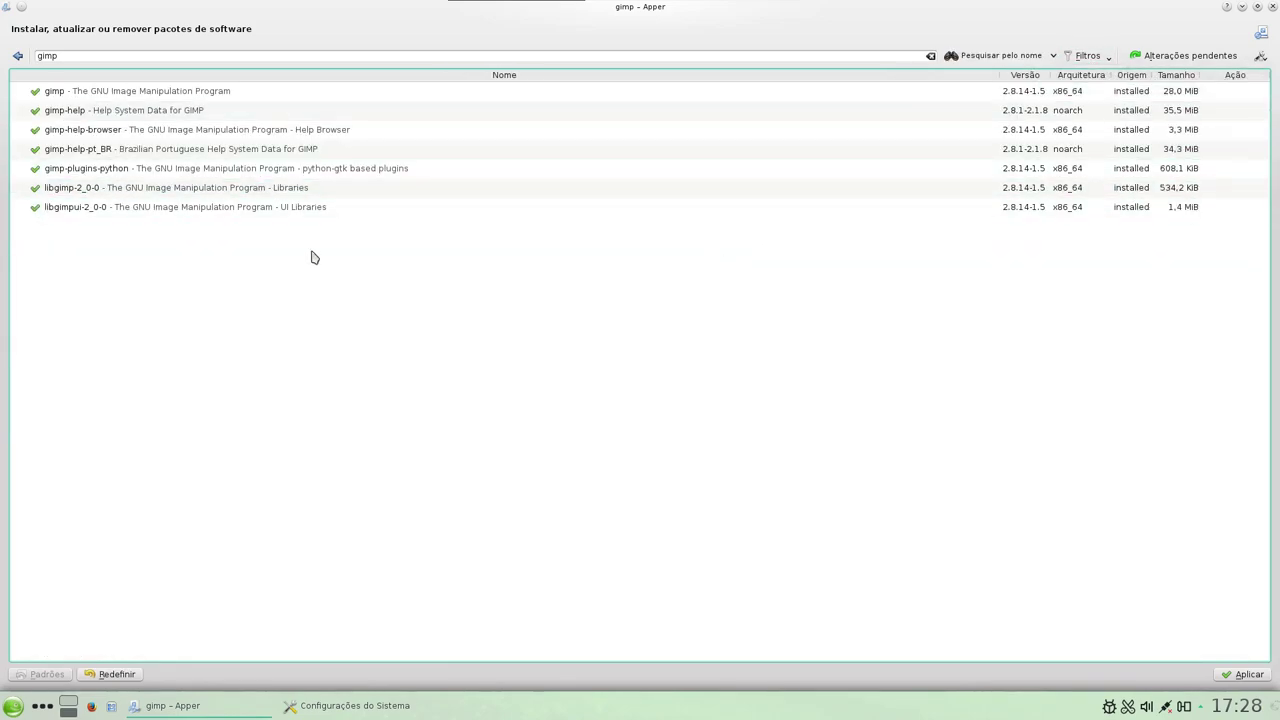
{"action": "left_click", "coordinate": [150, 91]}
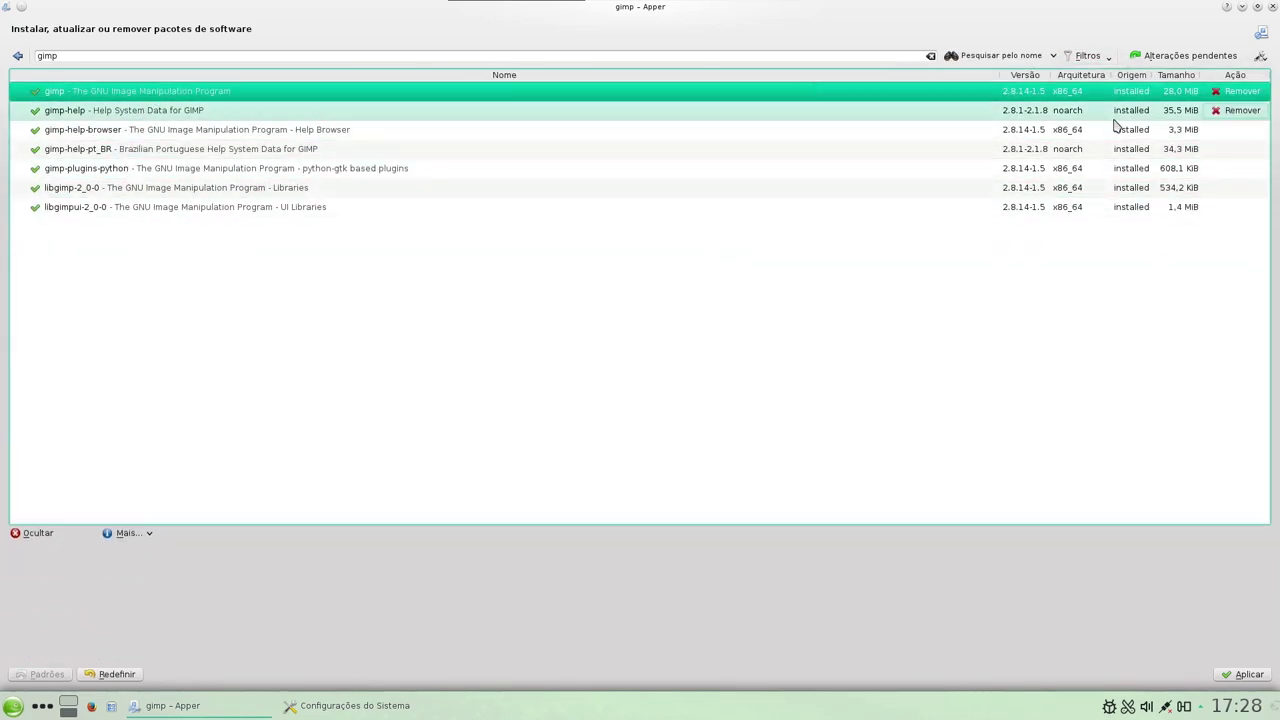
View the Fonte filter options without changing them, then restore the package manager window to a smaller size and close it
{"action": "left_click", "coordinate": [1100, 60]}
{"action": "mouse_move", "coordinate": [1110, 91]}
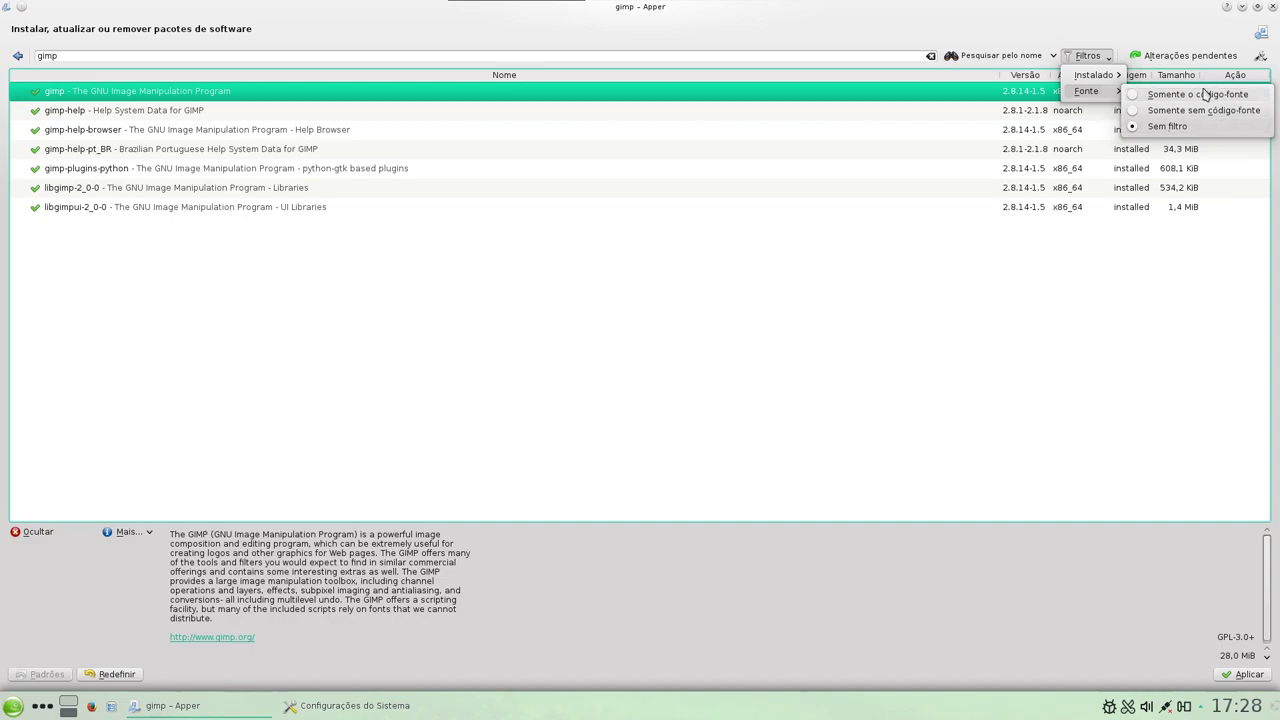
{"action": "left_click", "coordinate": [762, 209]}
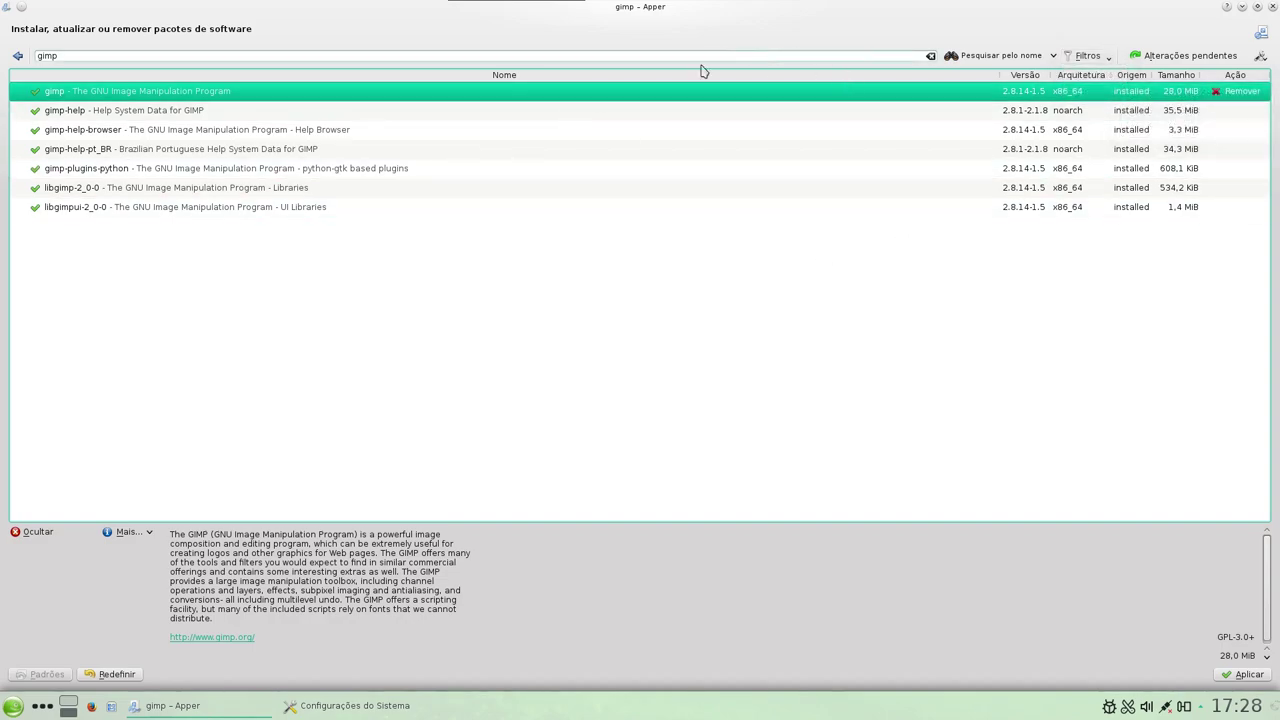
{"action": "left_click_drag", "start_coordinate": [608, 6], "coordinate": [609, 122]}
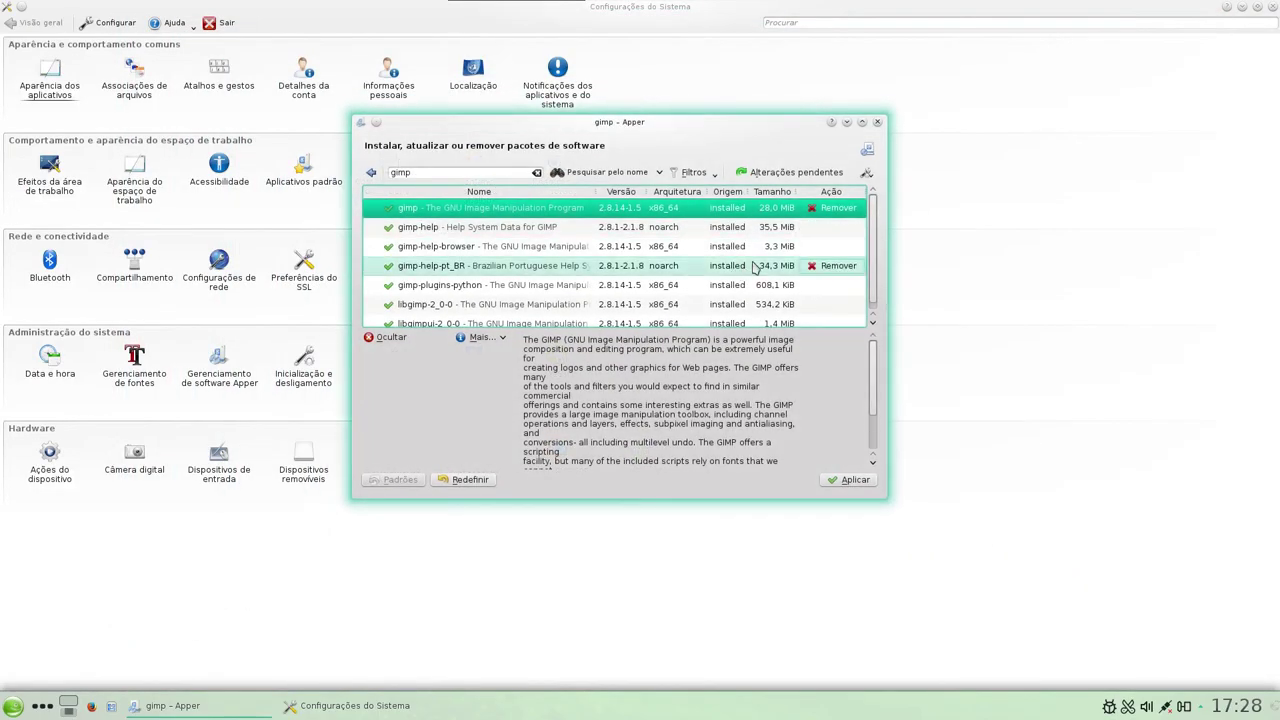
{"action": "left_click", "coordinate": [877, 122]}
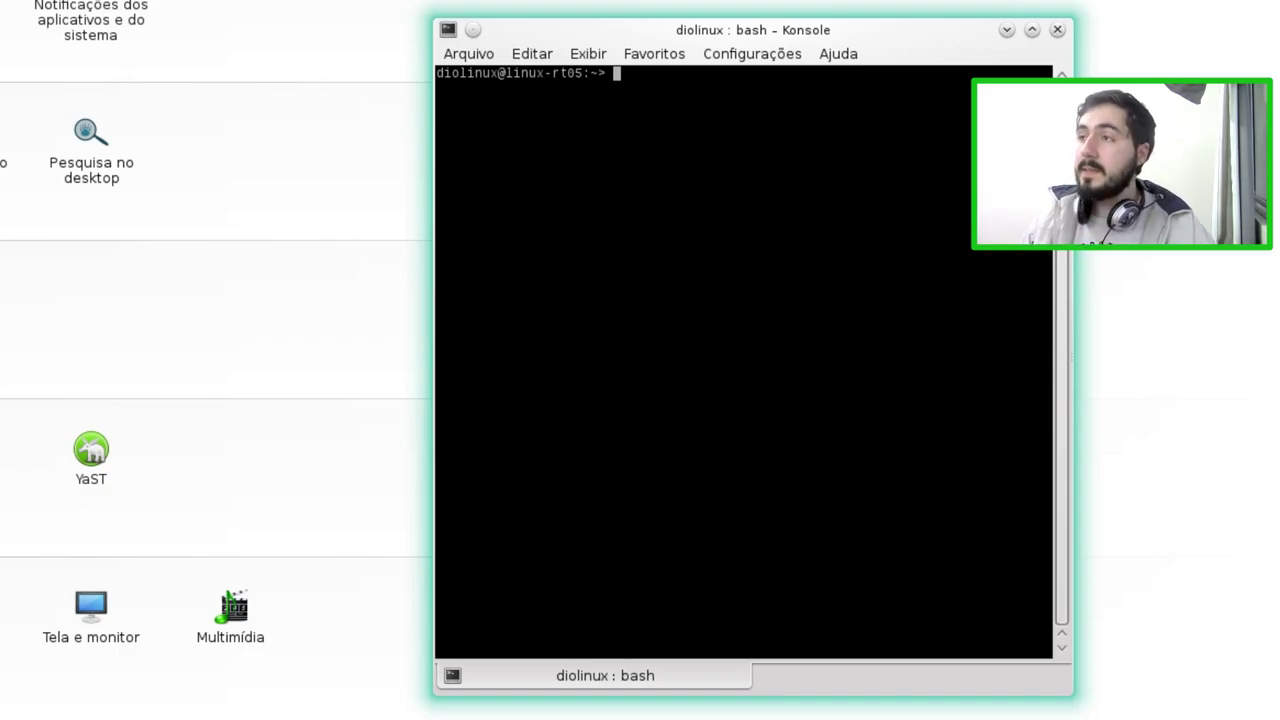
Install Inkscape in Konsole with "sudo zypper install inkscape", entering the root password and answering "s" to continue
{"action": "type", "text": "sud"}
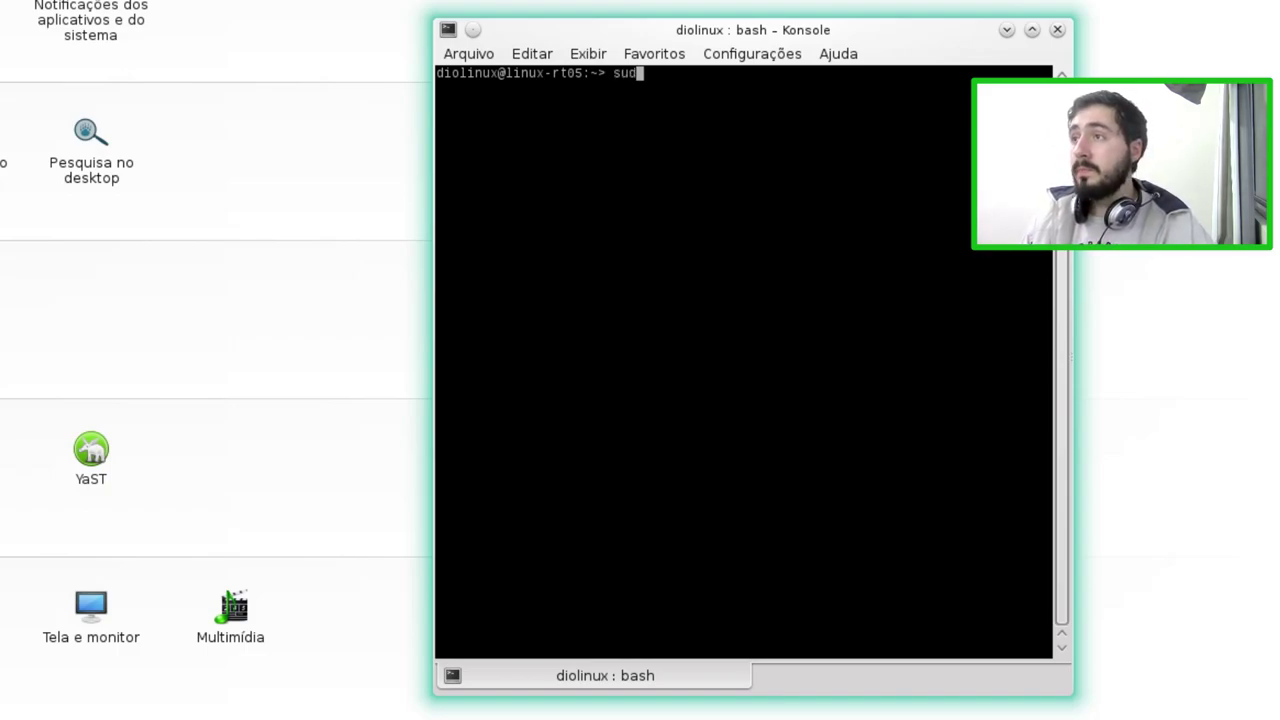
{"action": "type", "text": "o zypper inst"}
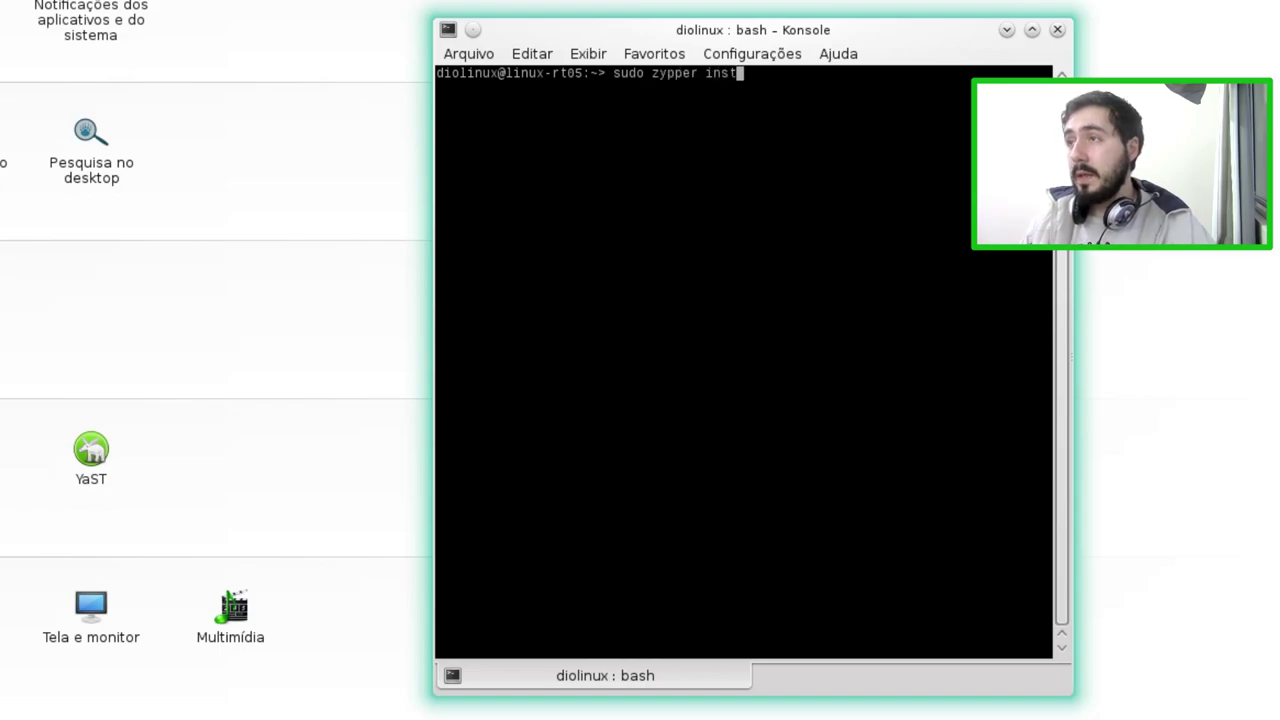
{"action": "type", "text": "all inkscape"}
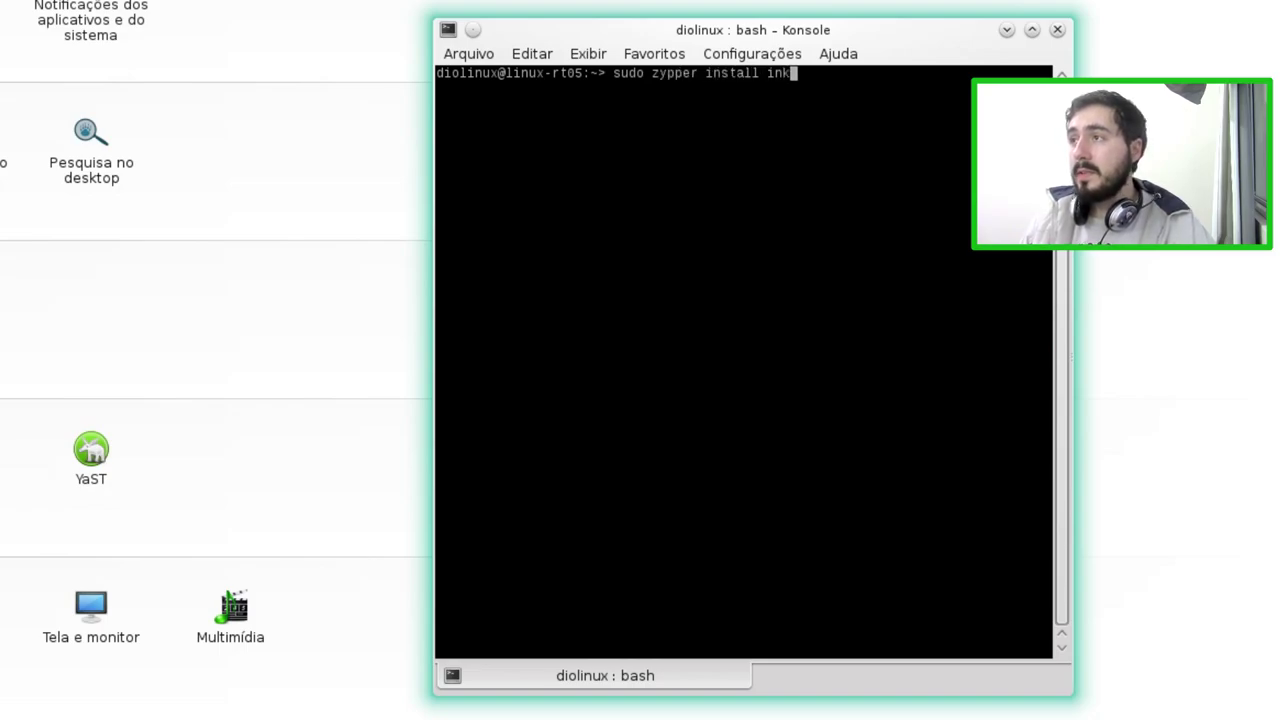
{"action": "key", "text": "Return"}
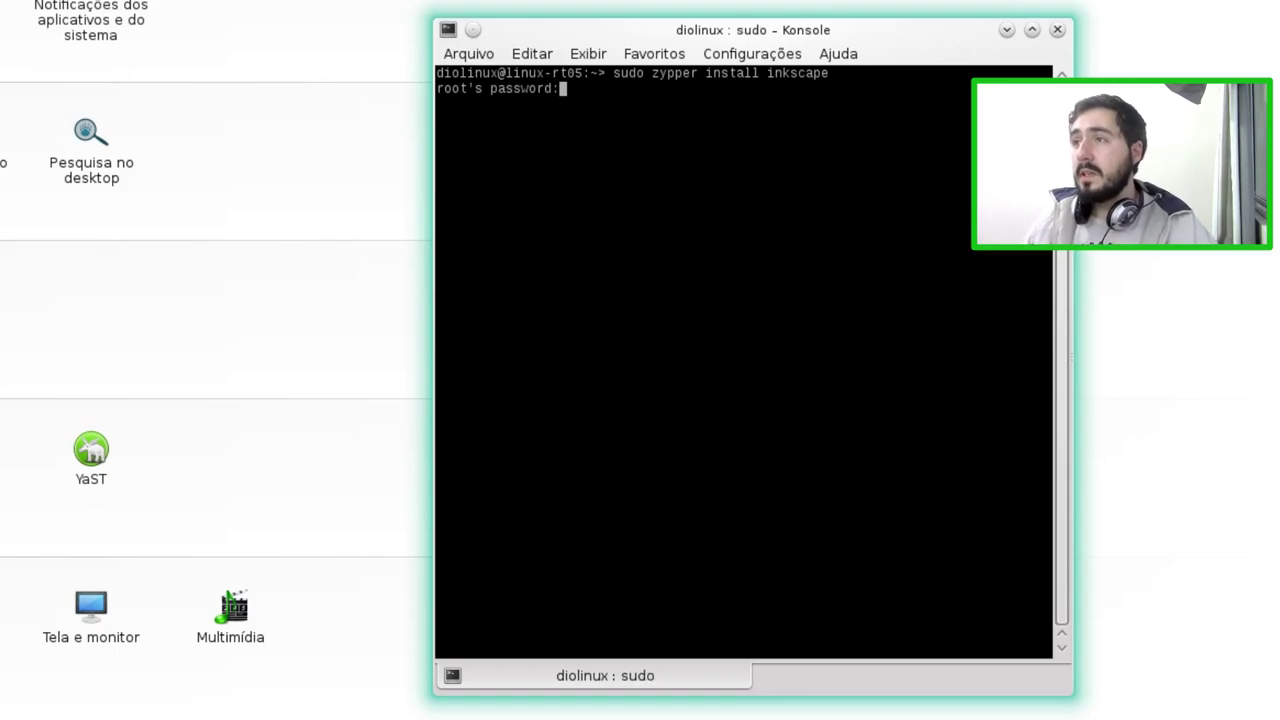
{"action": "key", "text": "Return"}
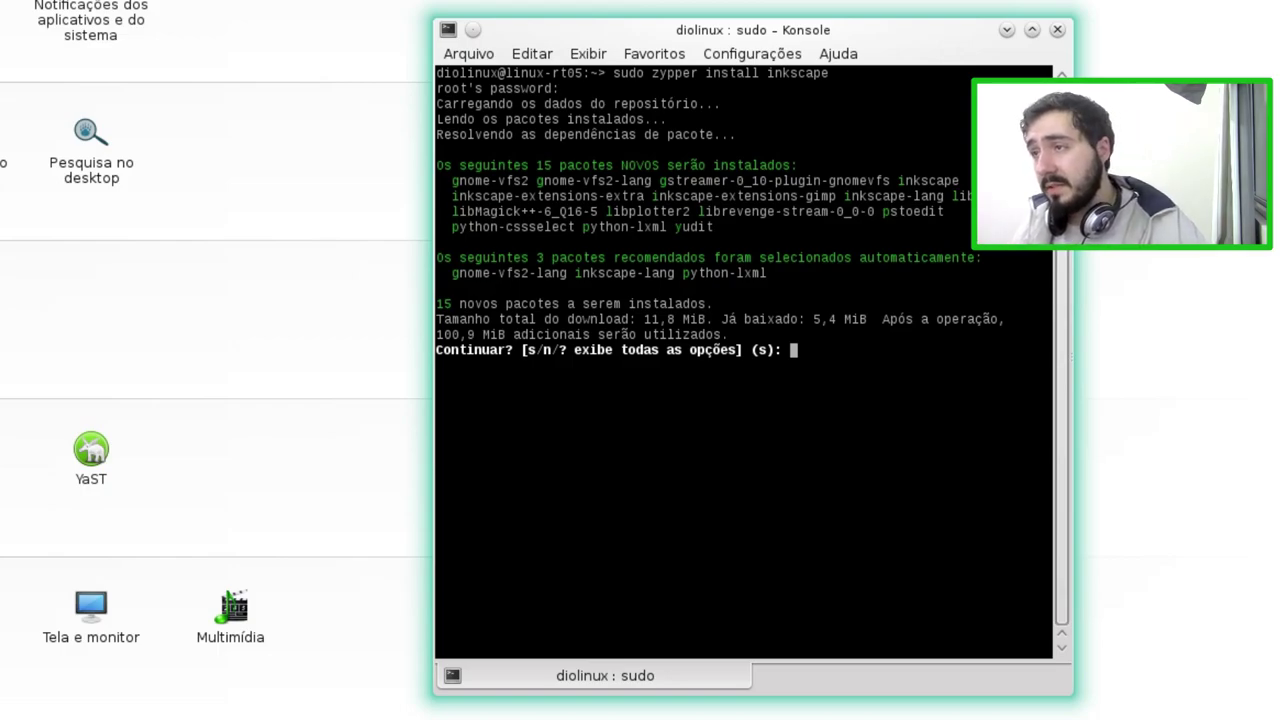
{"action": "type", "text": "s"}
{"action": "key", "text": "Return"}
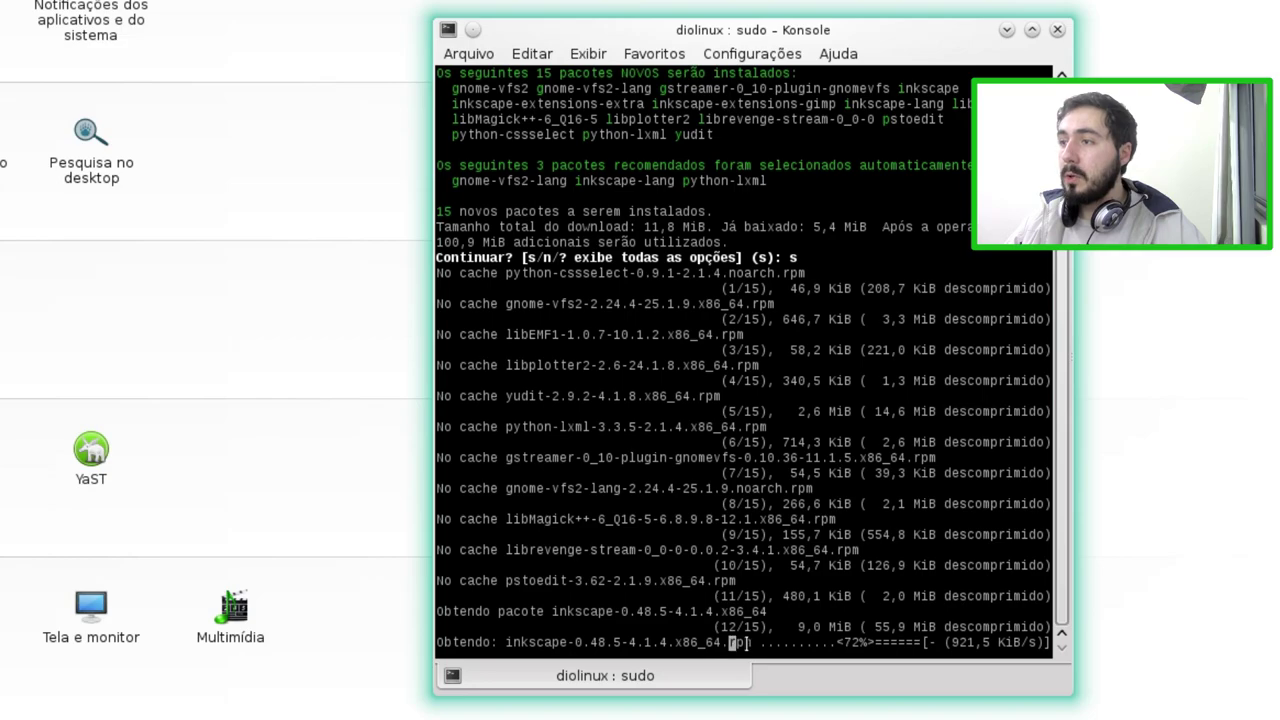
{"action": "left_click_drag", "start_coordinate": [752, 642], "coordinate": [727, 640]}
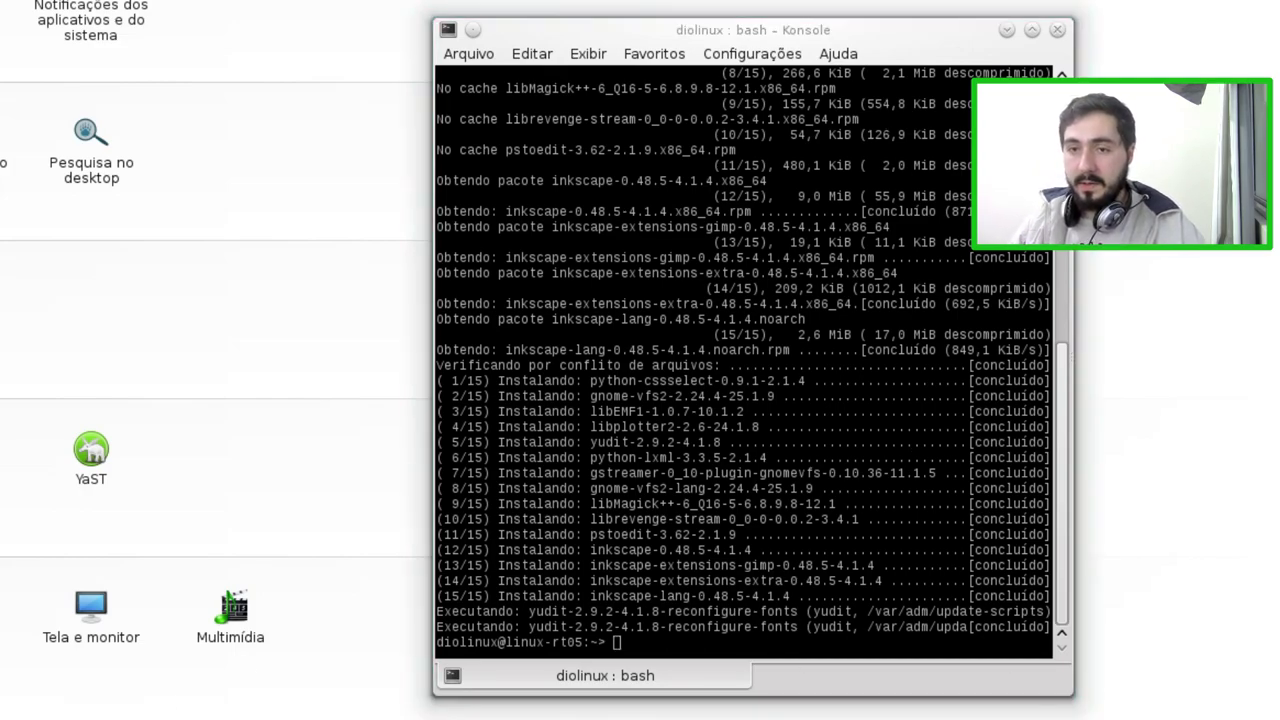
Search the application launcher for "inkscape", run Inkscape and maximize its window
{"action": "type", "text": "ape"}
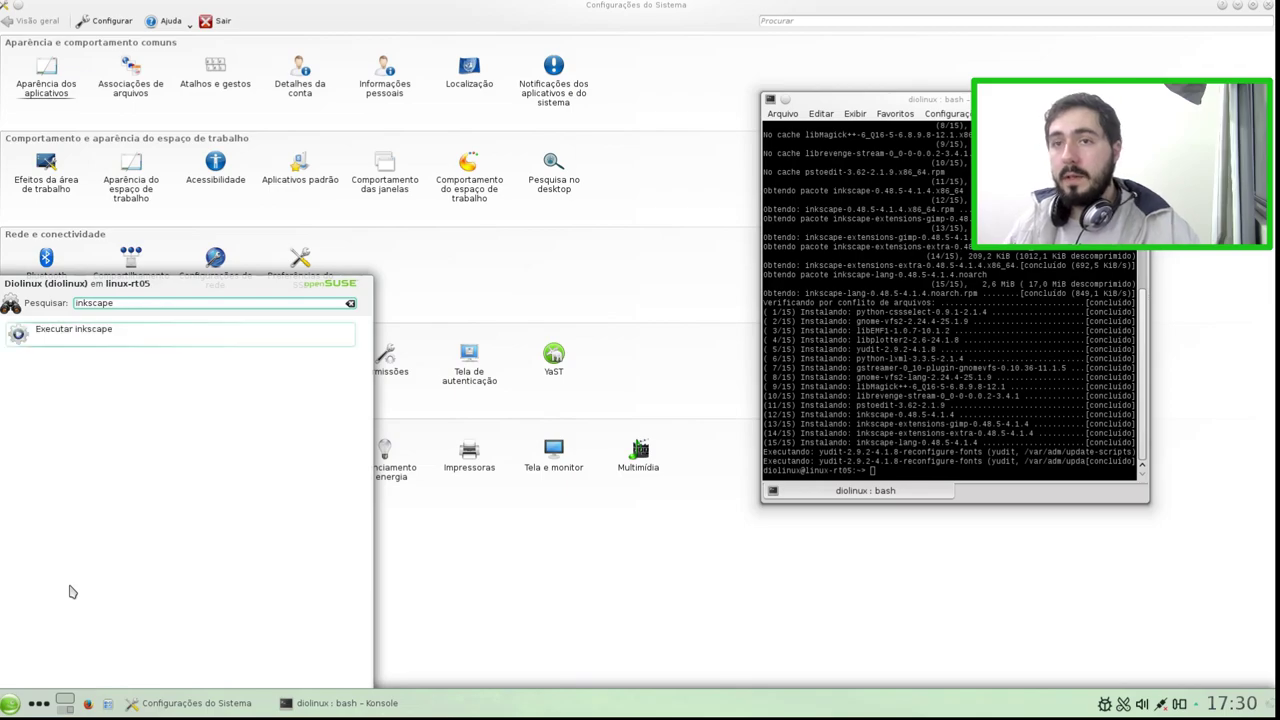
{"action": "key", "text": "Return"}
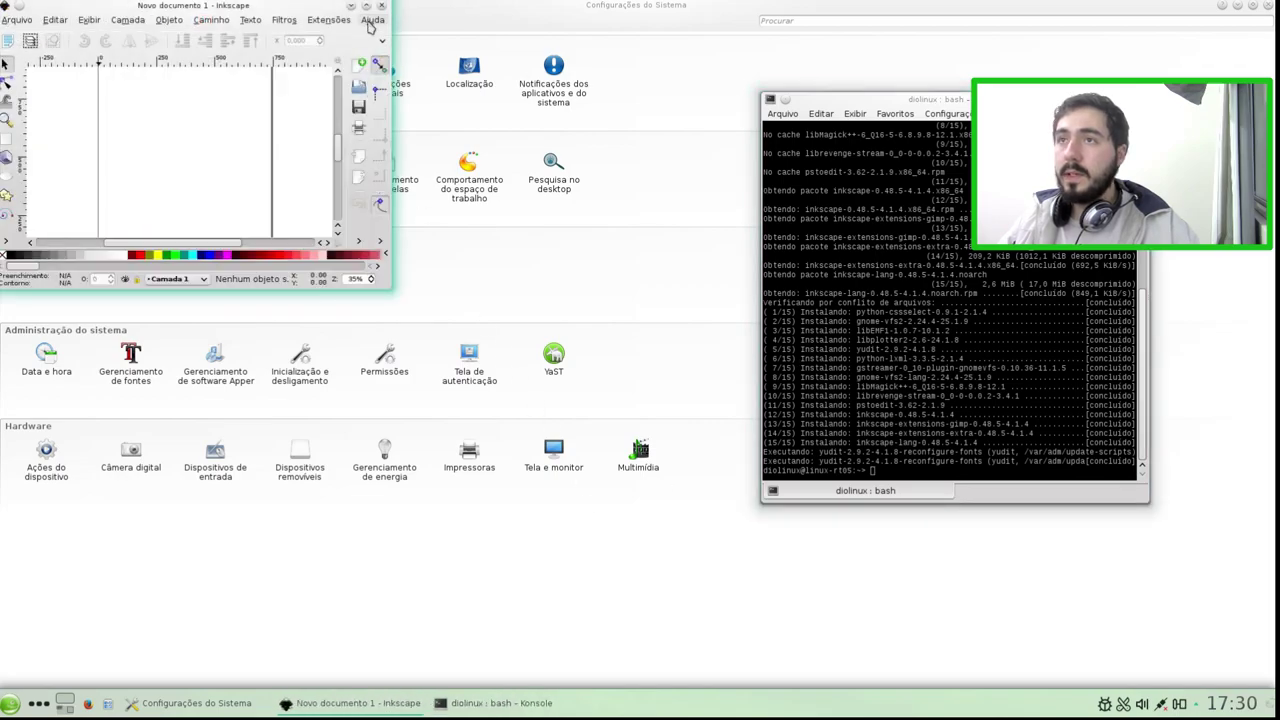
{"action": "left_click", "coordinate": [367, 7]}
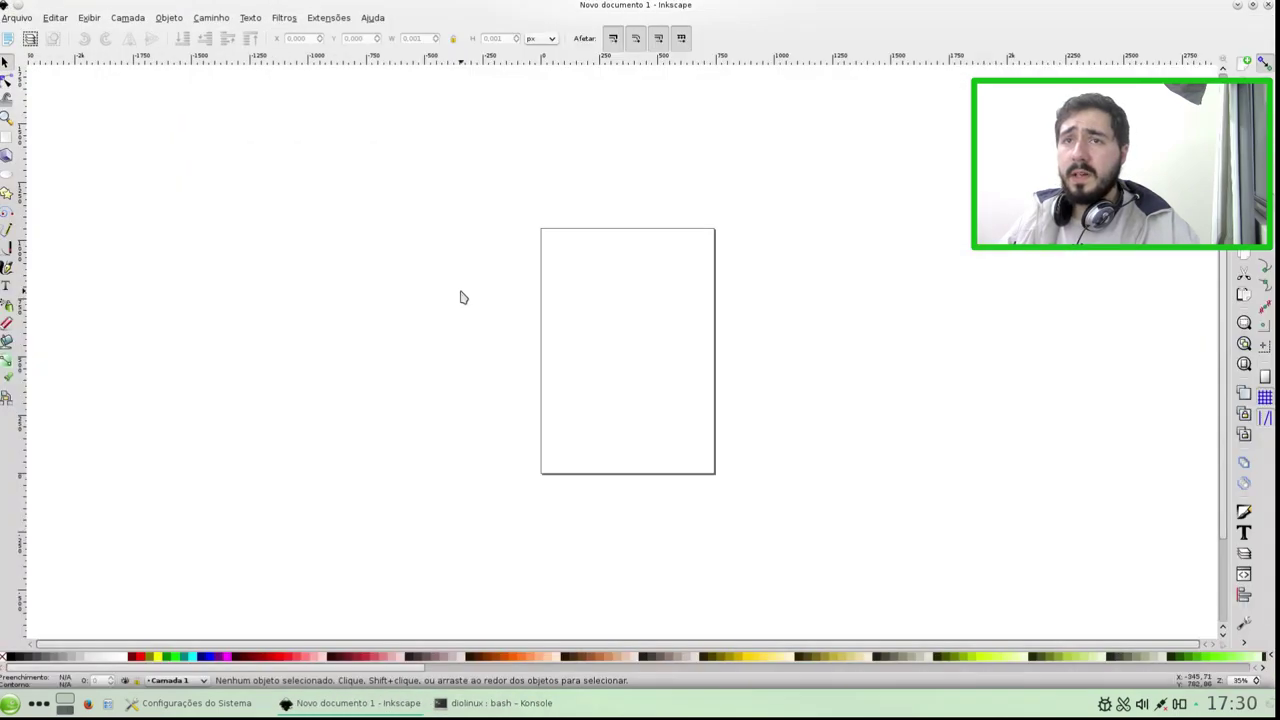
Draw a red circle near the middle of the Inkscape page, move it slightly to the left and deselect it
{"action": "left_click", "coordinate": [7, 190]}
{"action": "left_click_drag", "start_coordinate": [591, 300], "coordinate": [693, 401]}
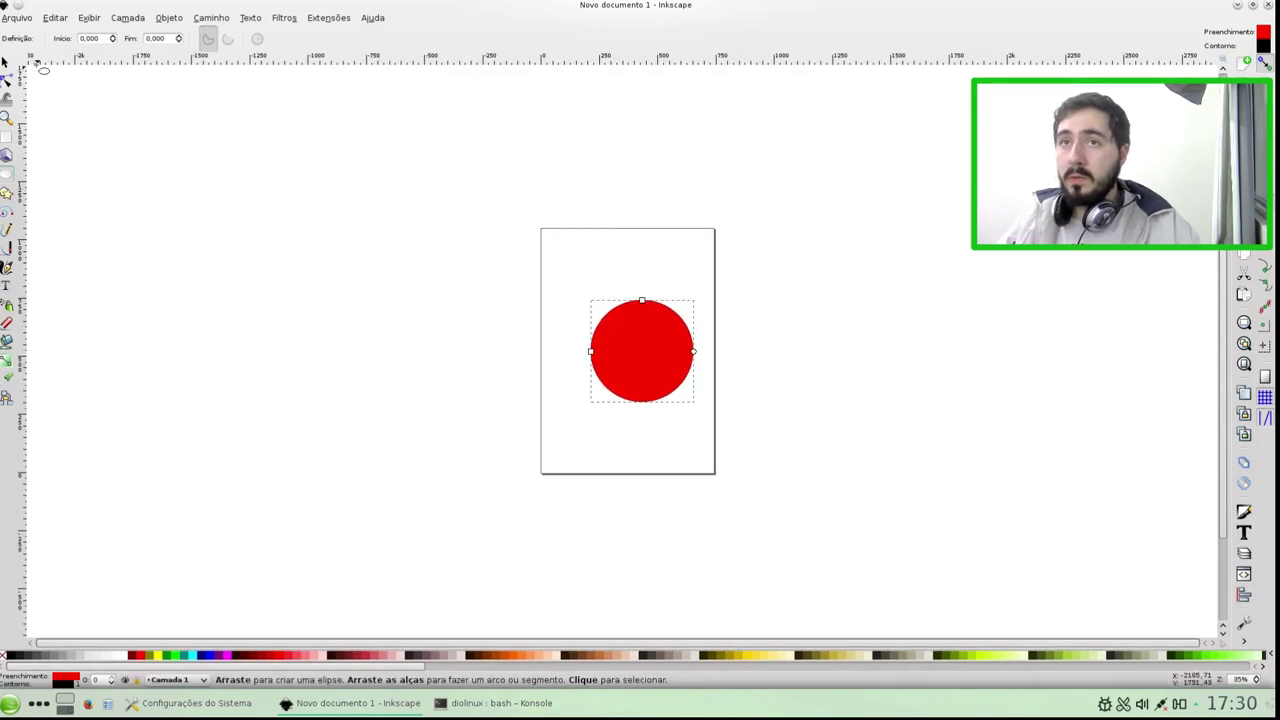
{"action": "left_click", "coordinate": [6, 62]}
{"action": "left_click_drag", "start_coordinate": [624, 349], "coordinate": [609, 346]}
{"action": "left_click", "coordinate": [796, 371]}
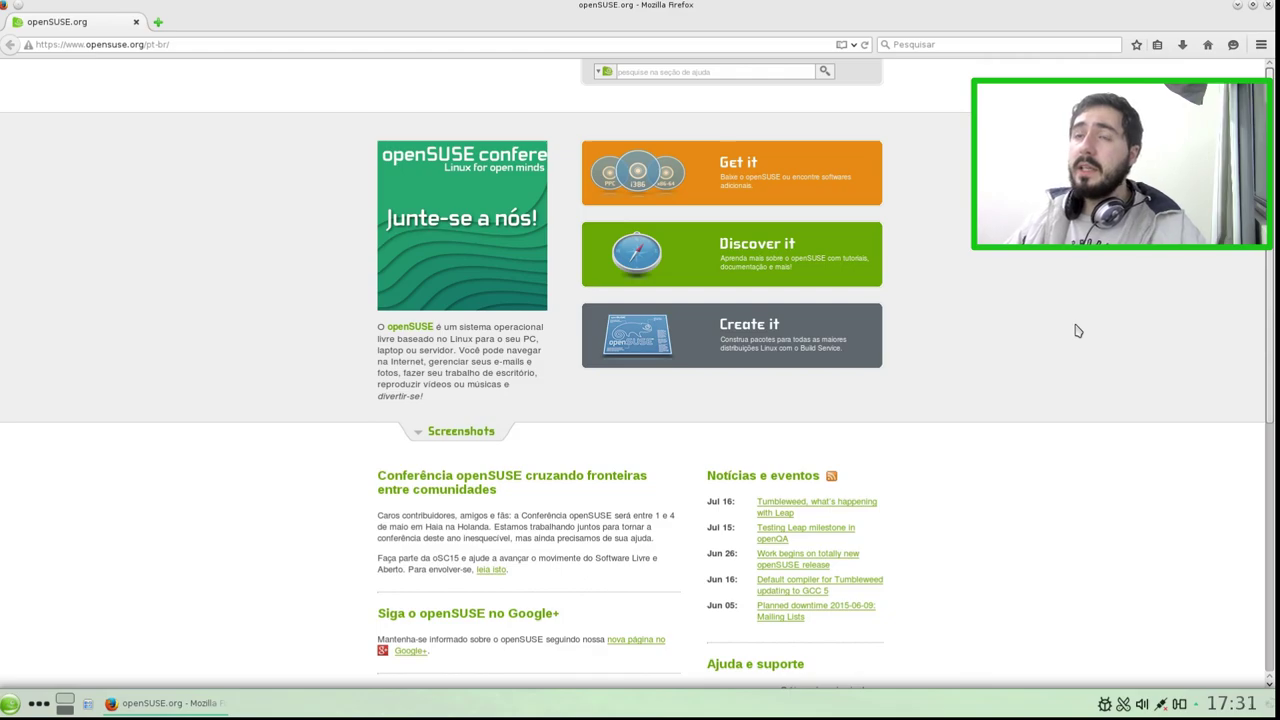
In Firefox, highlight the language part of the openSUSE address, set the site search to pesquise por software and search for "steam"
{"action": "left_click", "coordinate": [146, 52]}
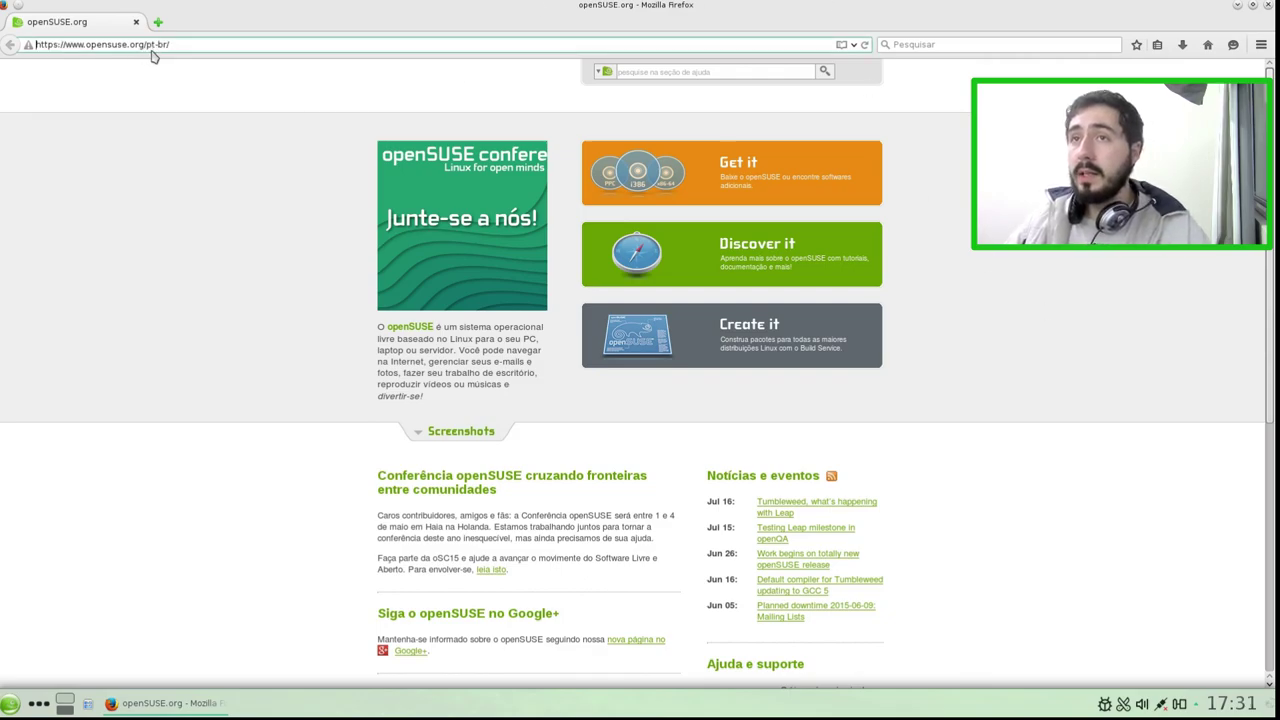
{"action": "left_click_drag", "start_coordinate": [151, 45], "coordinate": [170, 45]}
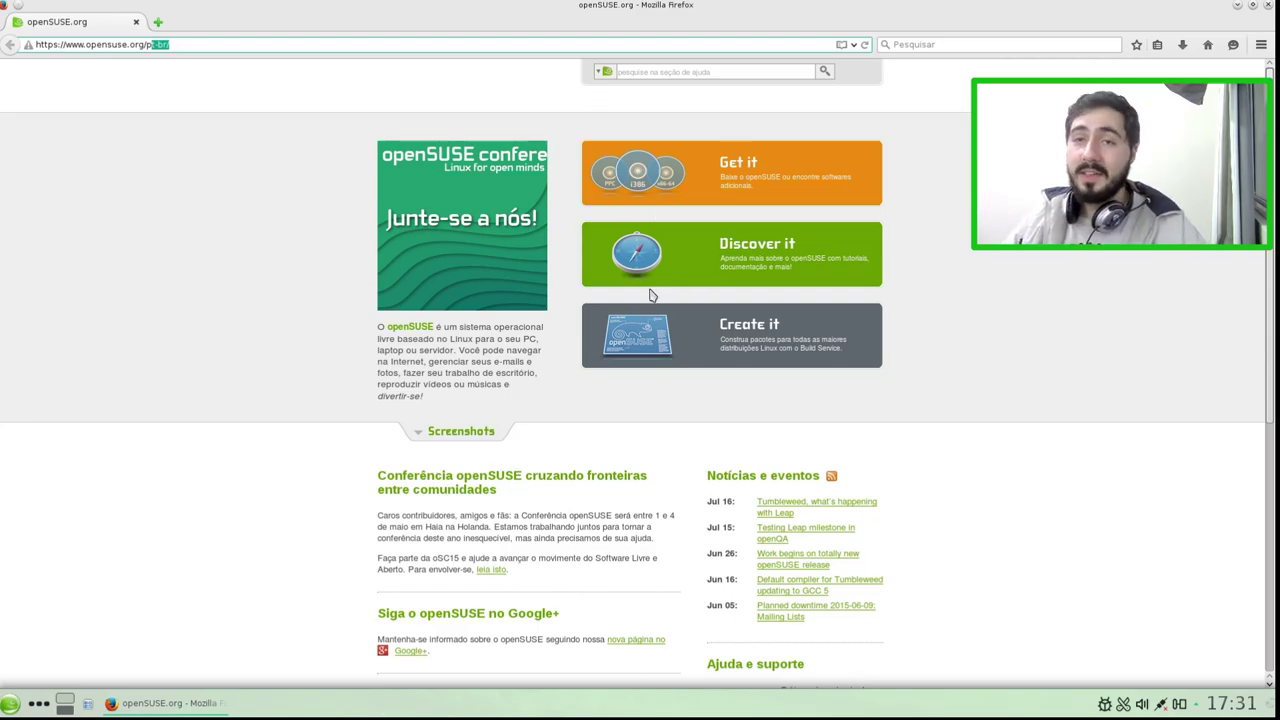
{"action": "left_click", "coordinate": [607, 78]}
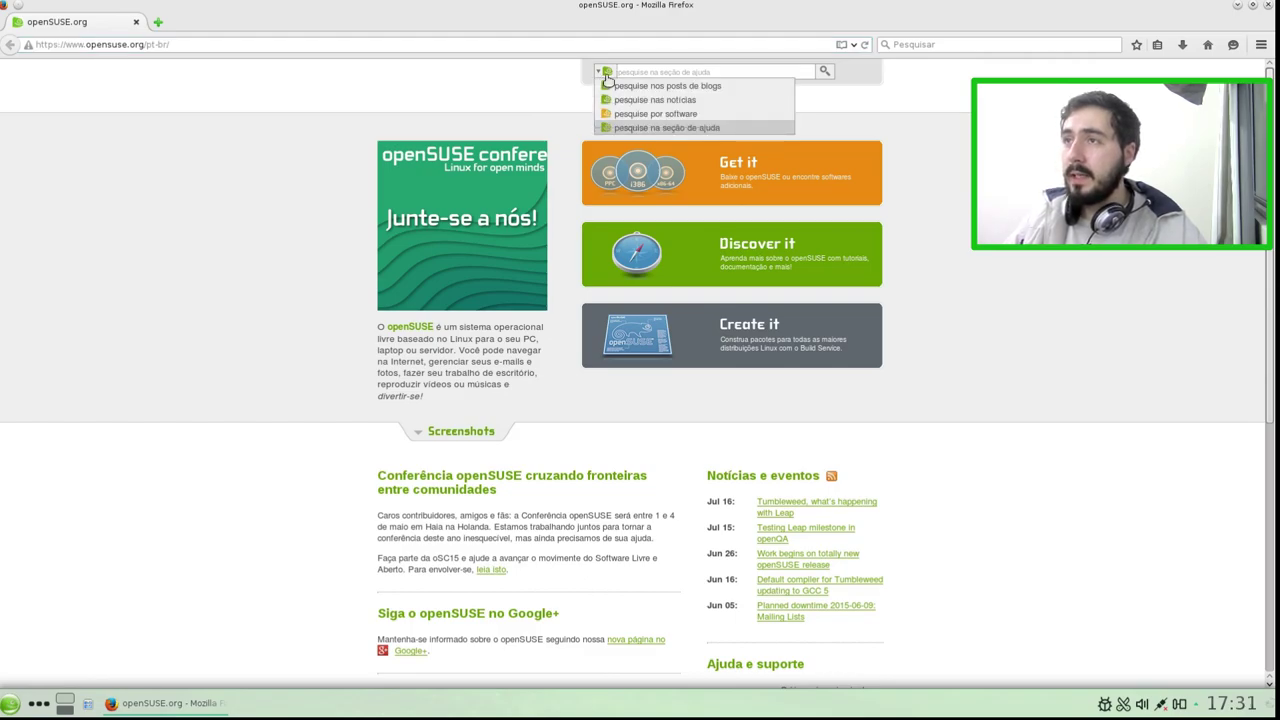
{"action": "left_click", "coordinate": [751, 120]}
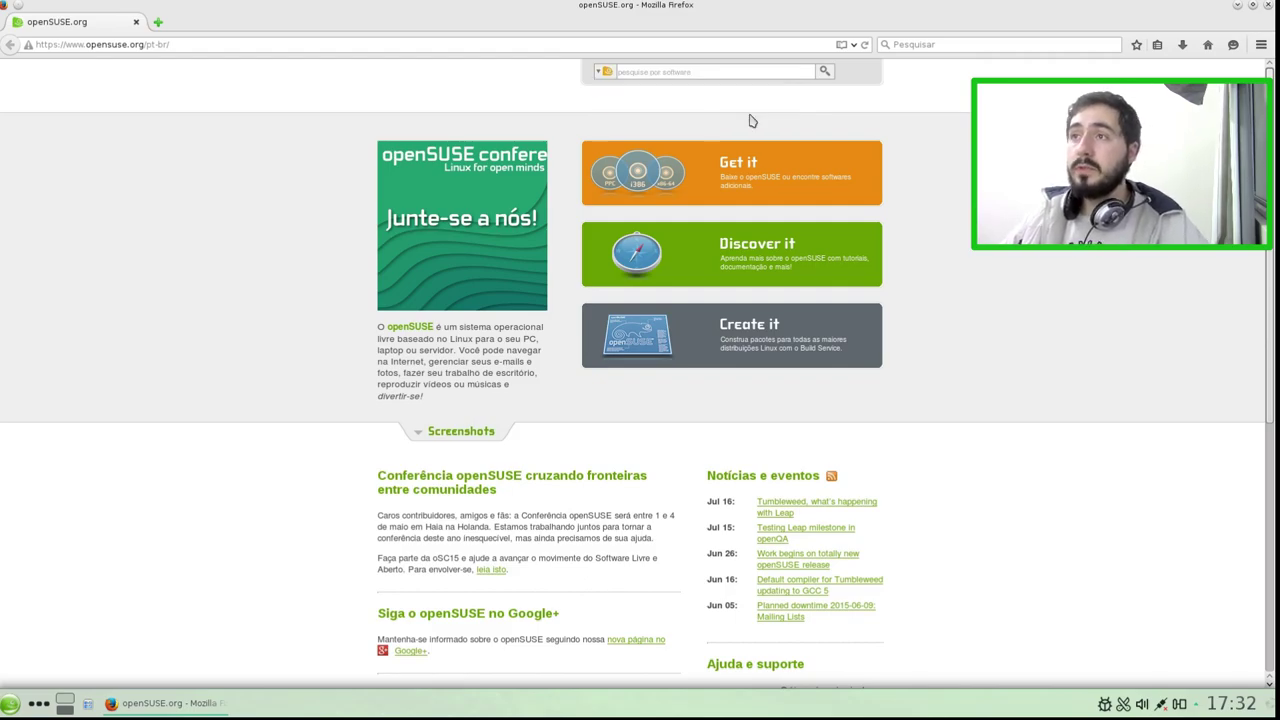
{"action": "left_click", "coordinate": [706, 71]}
{"action": "type", "text": "steam"}
{"action": "key", "text": "Return"}
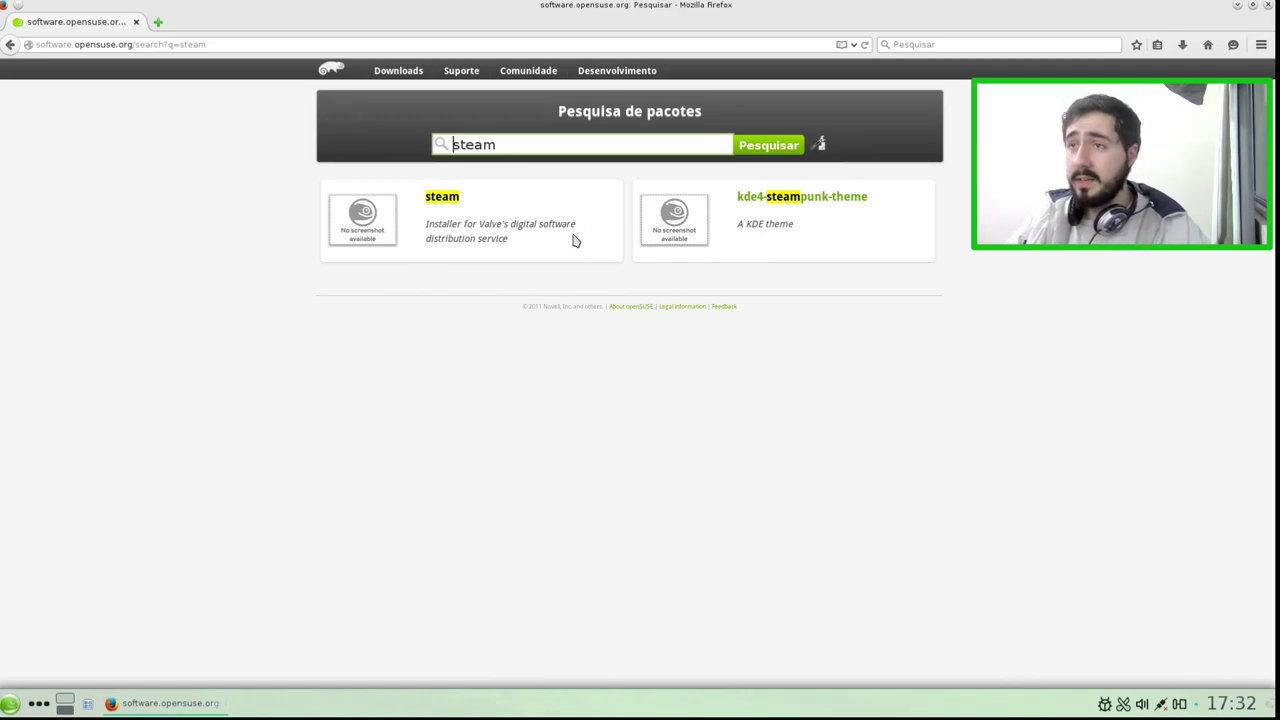
Open the steam package page and check its SUSE SLE-12 and openSUSE 13.1 sections
{"action": "left_click", "coordinate": [440, 198]}
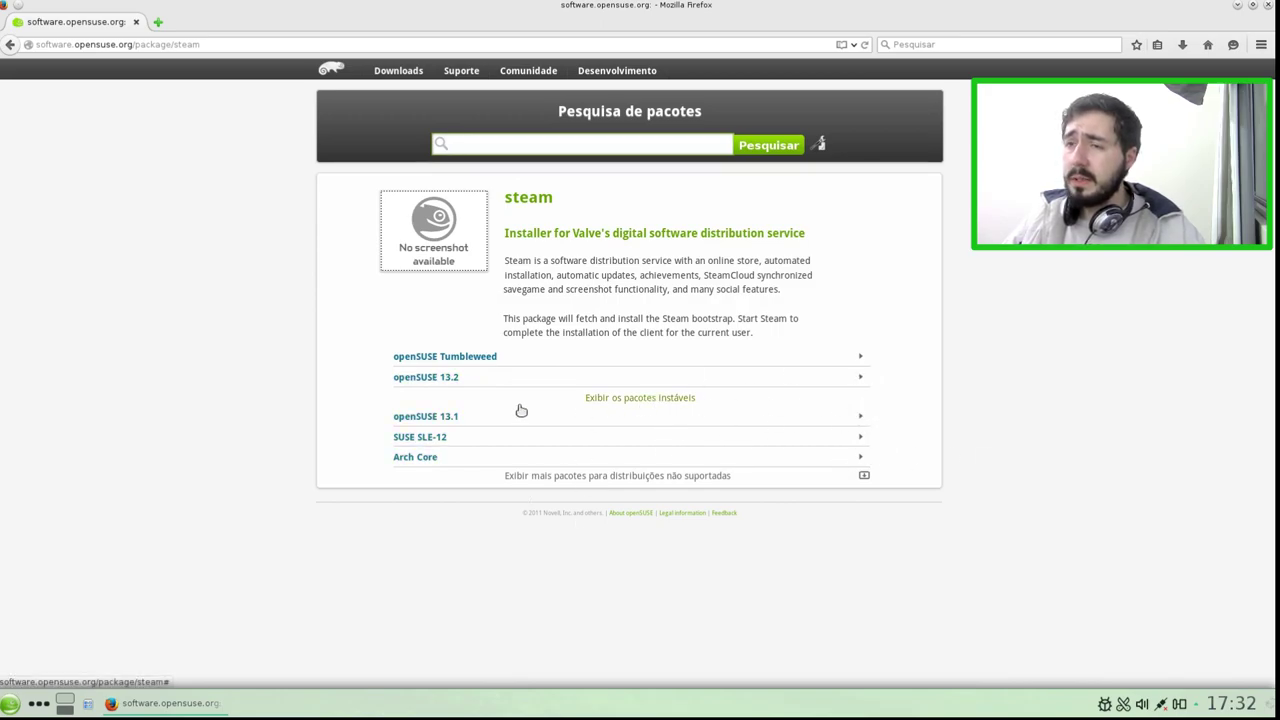
{"action": "left_click", "coordinate": [863, 440]}
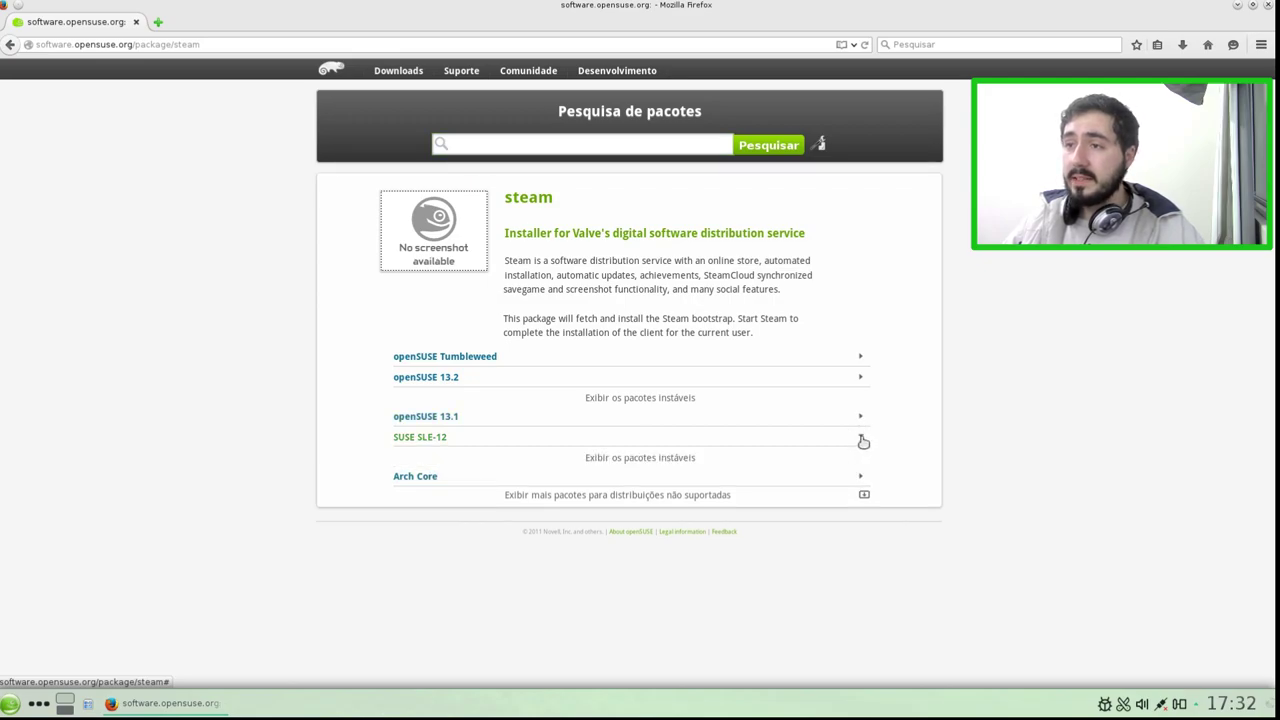
{"action": "left_click", "coordinate": [863, 418]}
{"action": "left_click", "coordinate": [864, 420]}
Expand the openSUSE 13.2 section of the steam package and show its unstable packages, accepting the unofficial repositories warning
{"action": "left_click", "coordinate": [859, 381]}
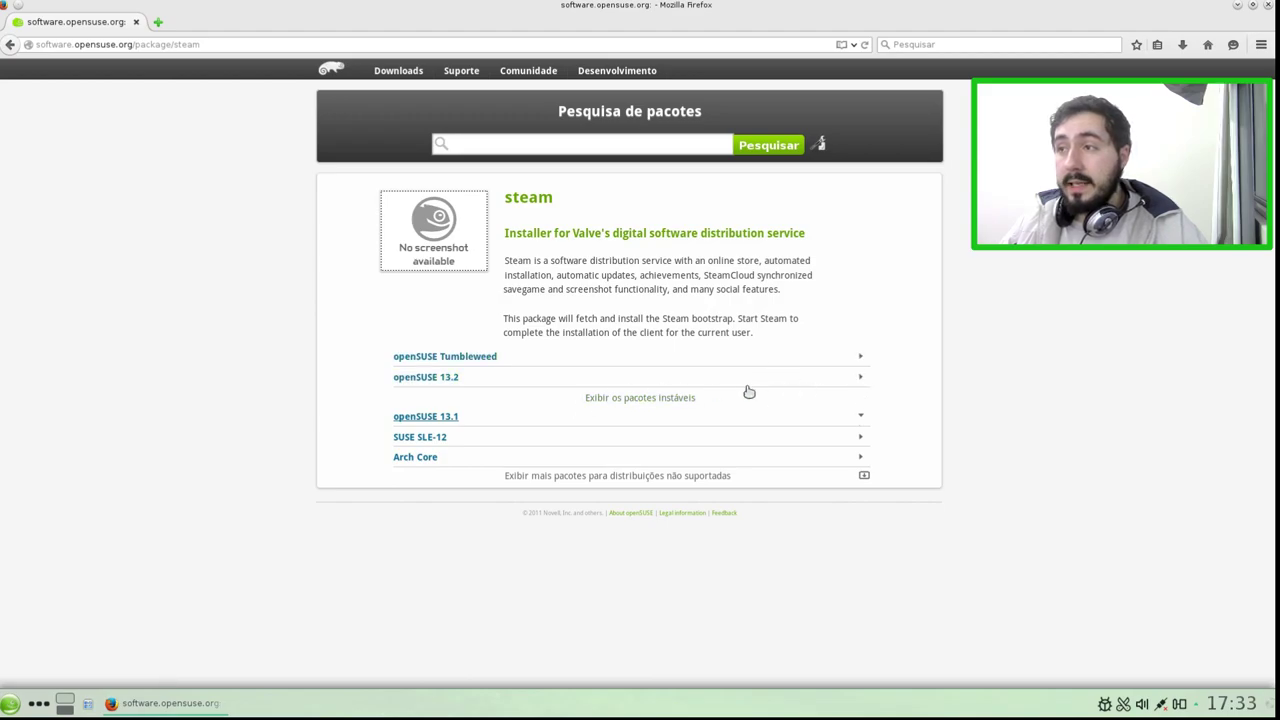
{"action": "left_click", "coordinate": [861, 376]}
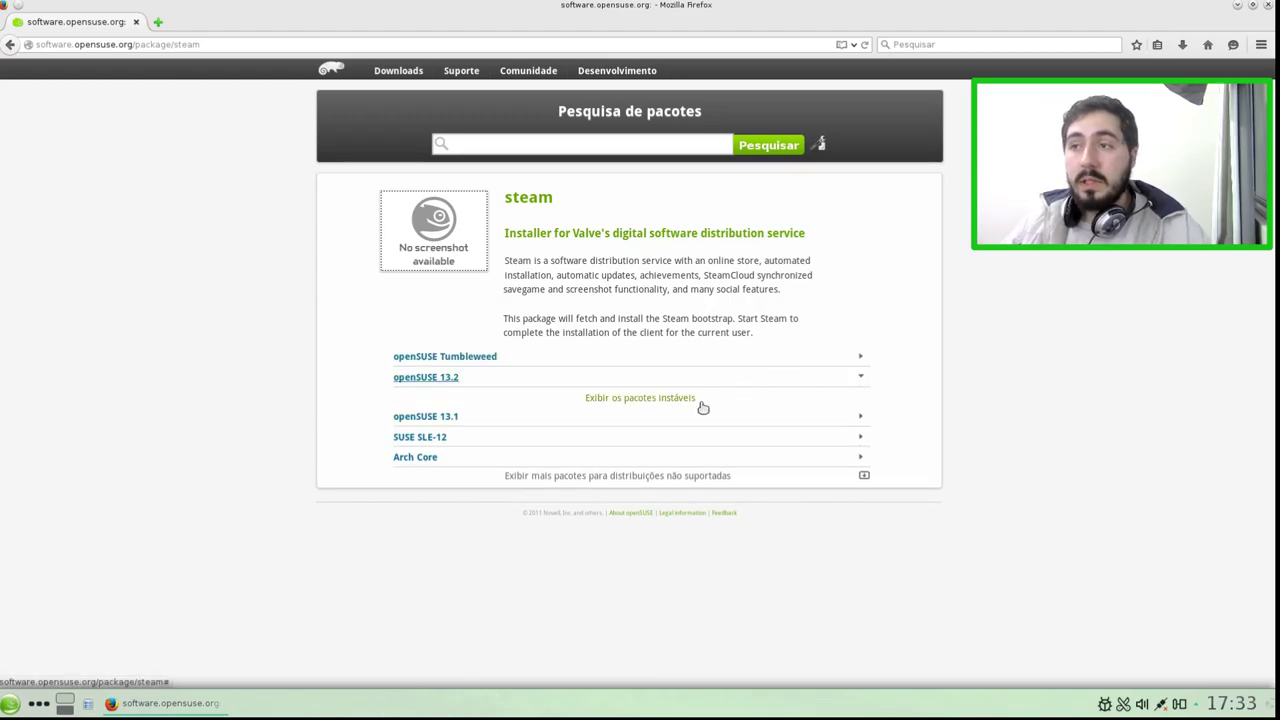
{"action": "left_click", "coordinate": [661, 401]}
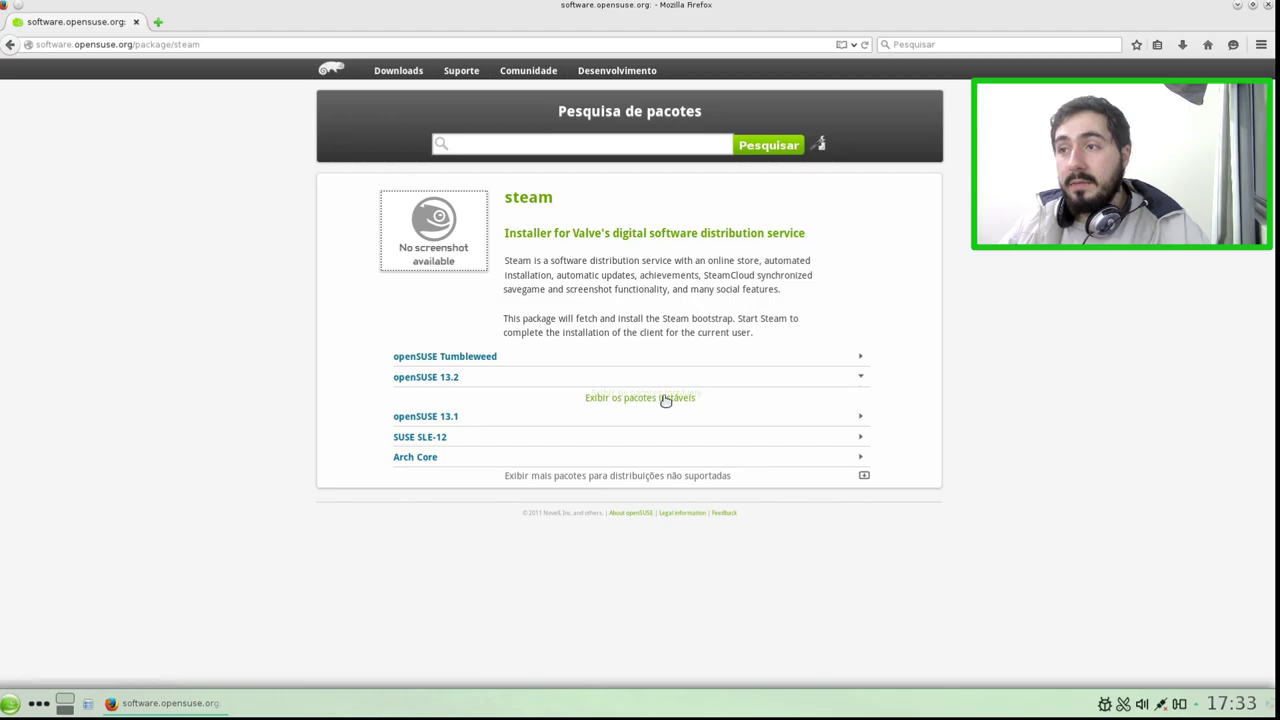
{"action": "left_click", "coordinate": [653, 398]}
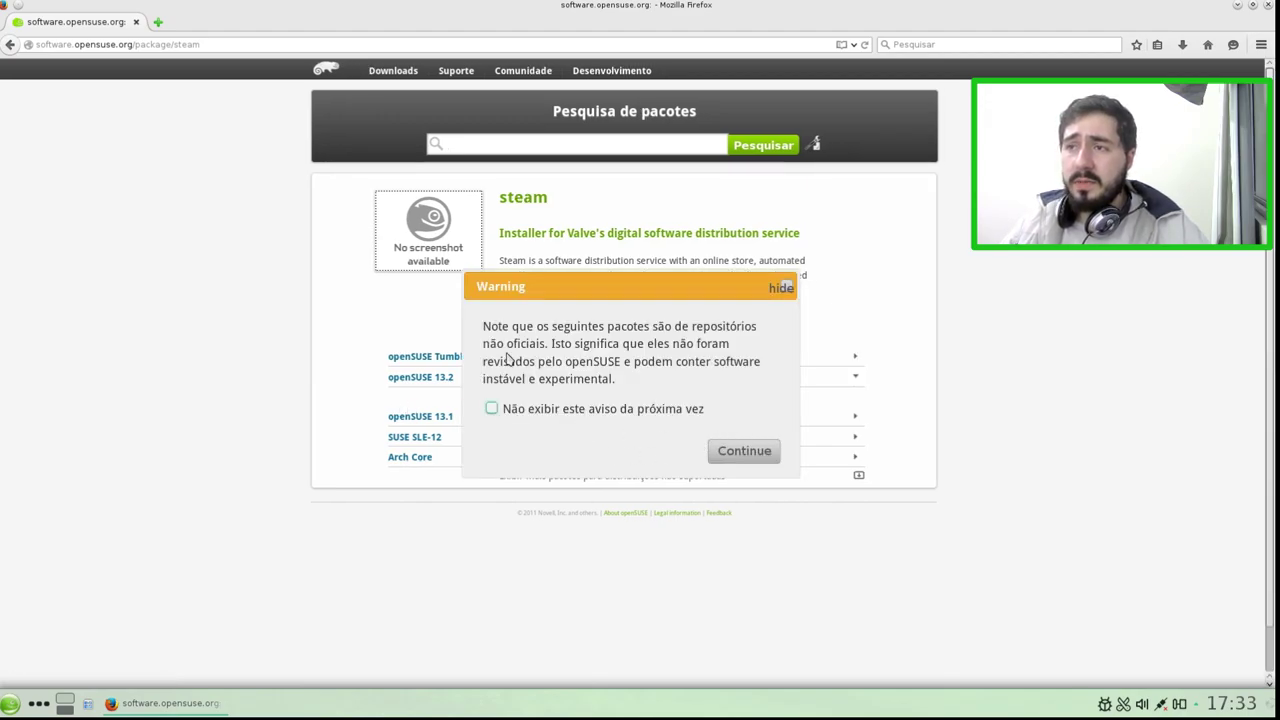
{"action": "left_click", "coordinate": [740, 447]}
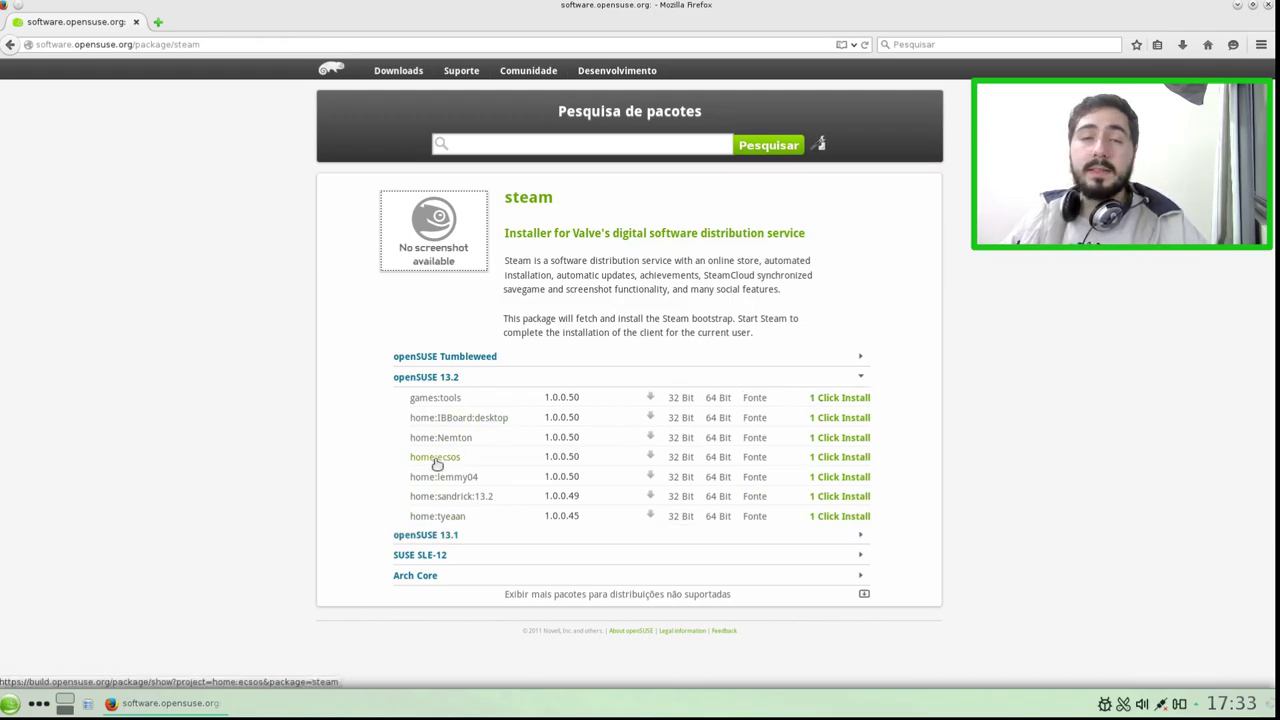
Request the 1 Click Install of steam from games:tools for openSUSE 13.2, check the opening applications and confirm the steam.ymp file
{"action": "left_click", "coordinate": [846, 399]}
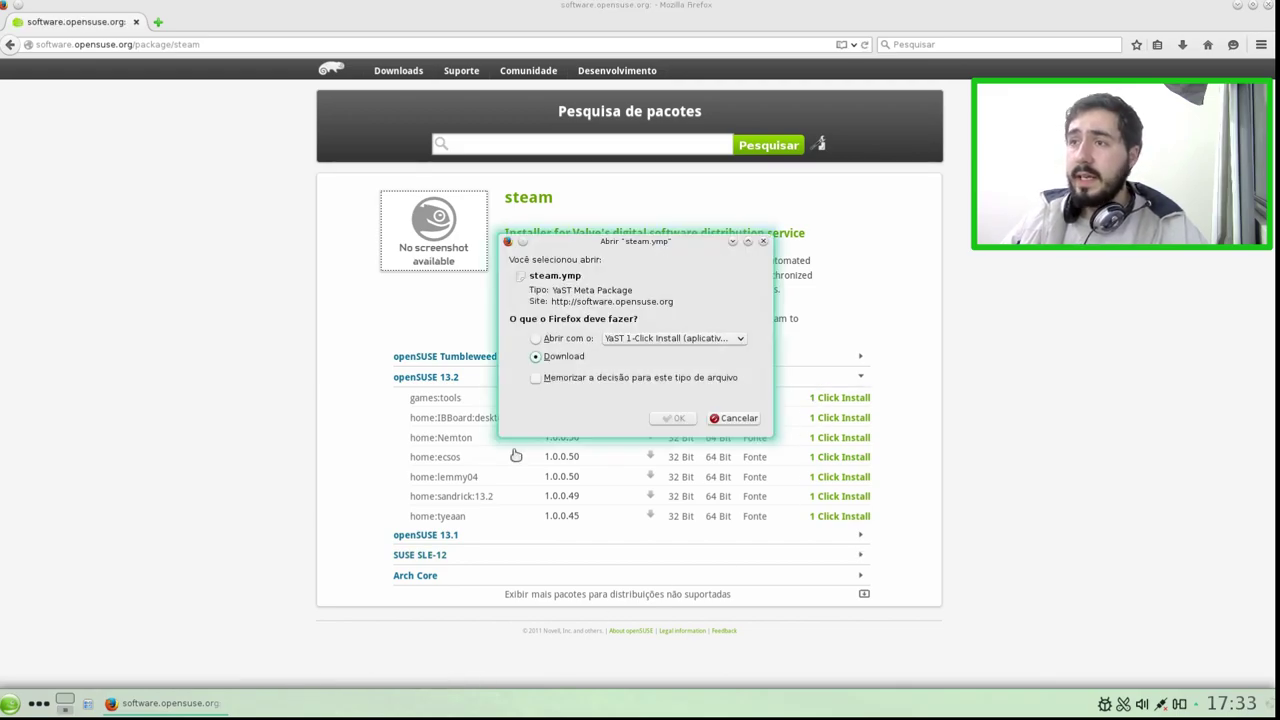
{"action": "left_click", "coordinate": [688, 345]}
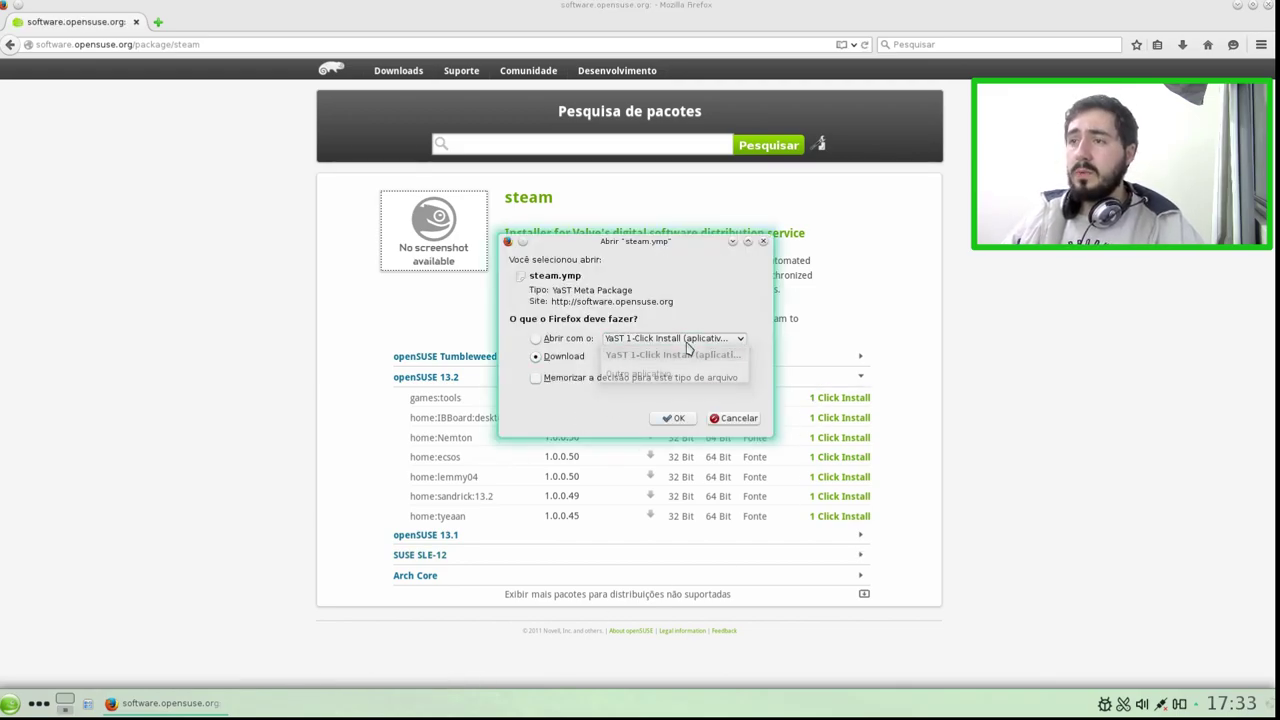
{"action": "left_click", "coordinate": [687, 347]}
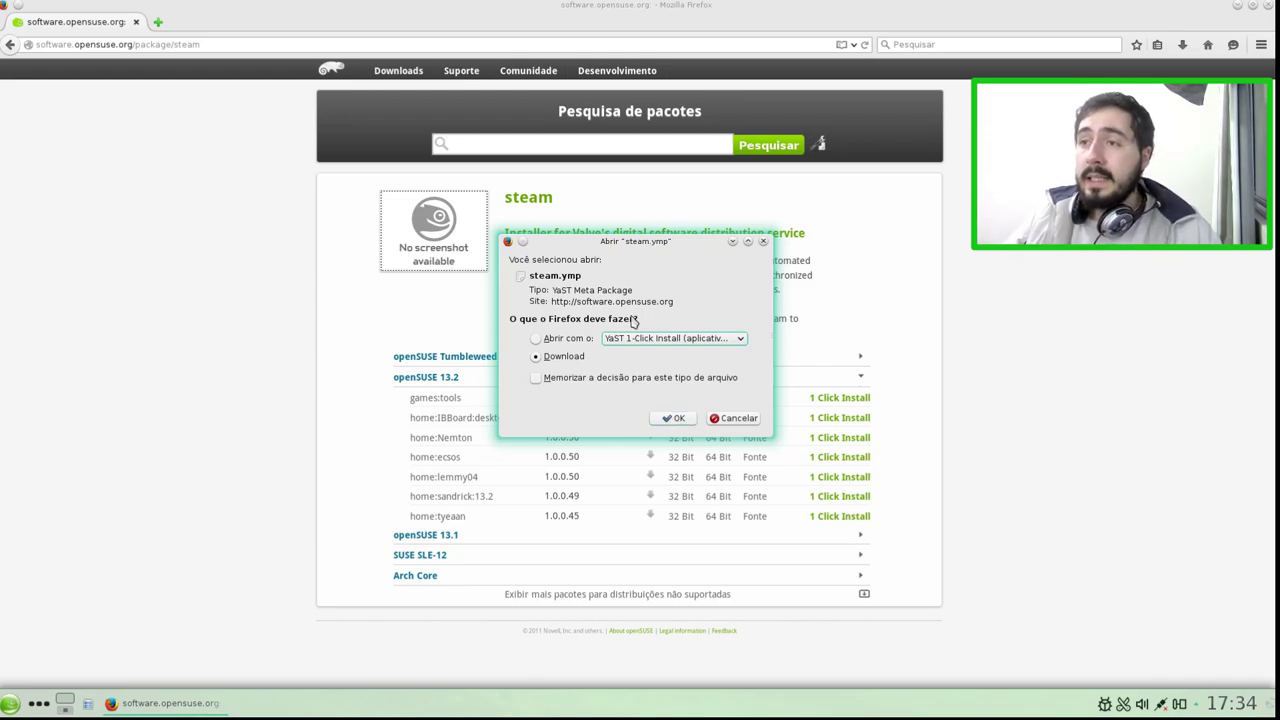
{"action": "left_click", "coordinate": [676, 420]}
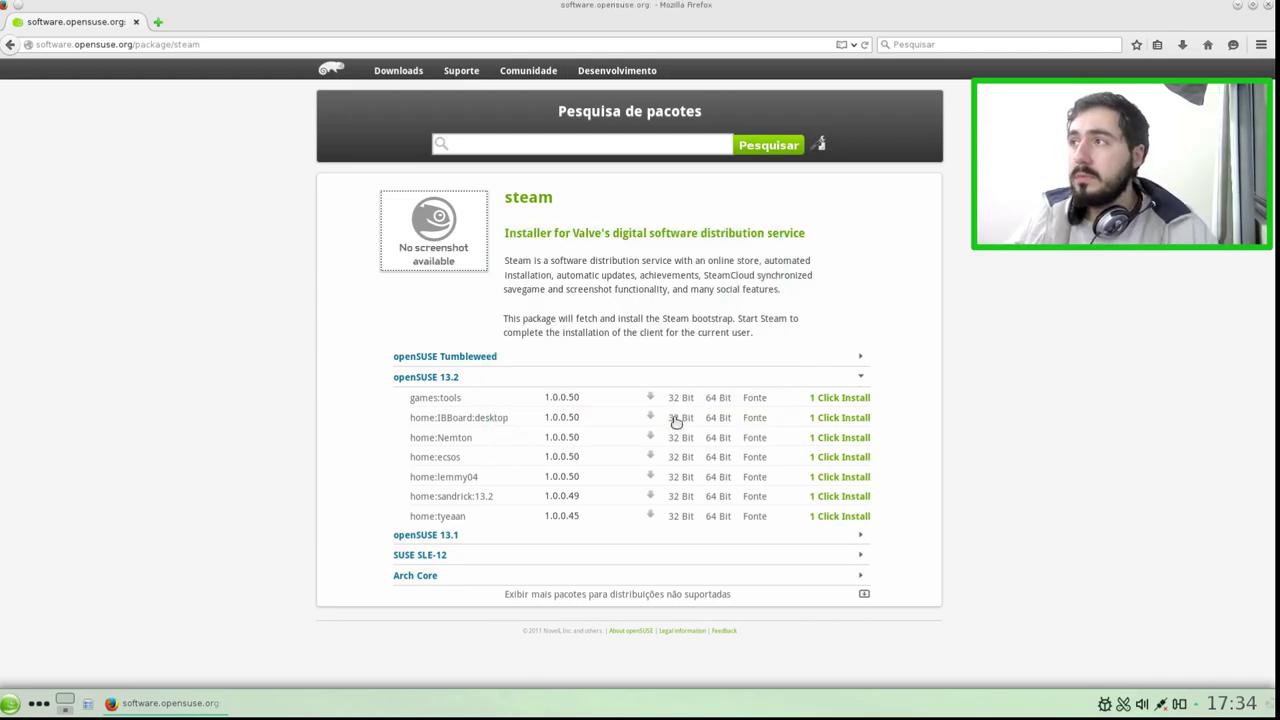
Locate the downloaded steam.ymp in the Downloads folder and open it in YaST2 1-Click Install
{"action": "left_click", "coordinate": [1184, 45]}
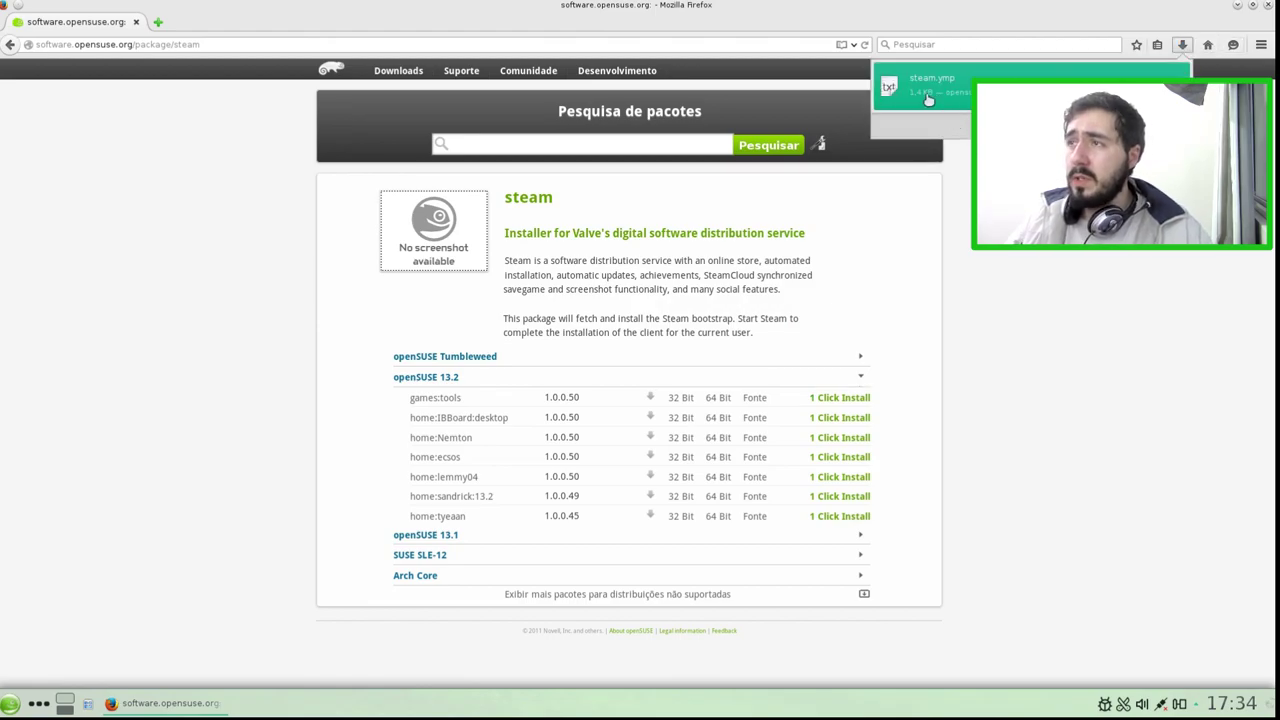
{"action": "left_click", "coordinate": [1170, 86]}
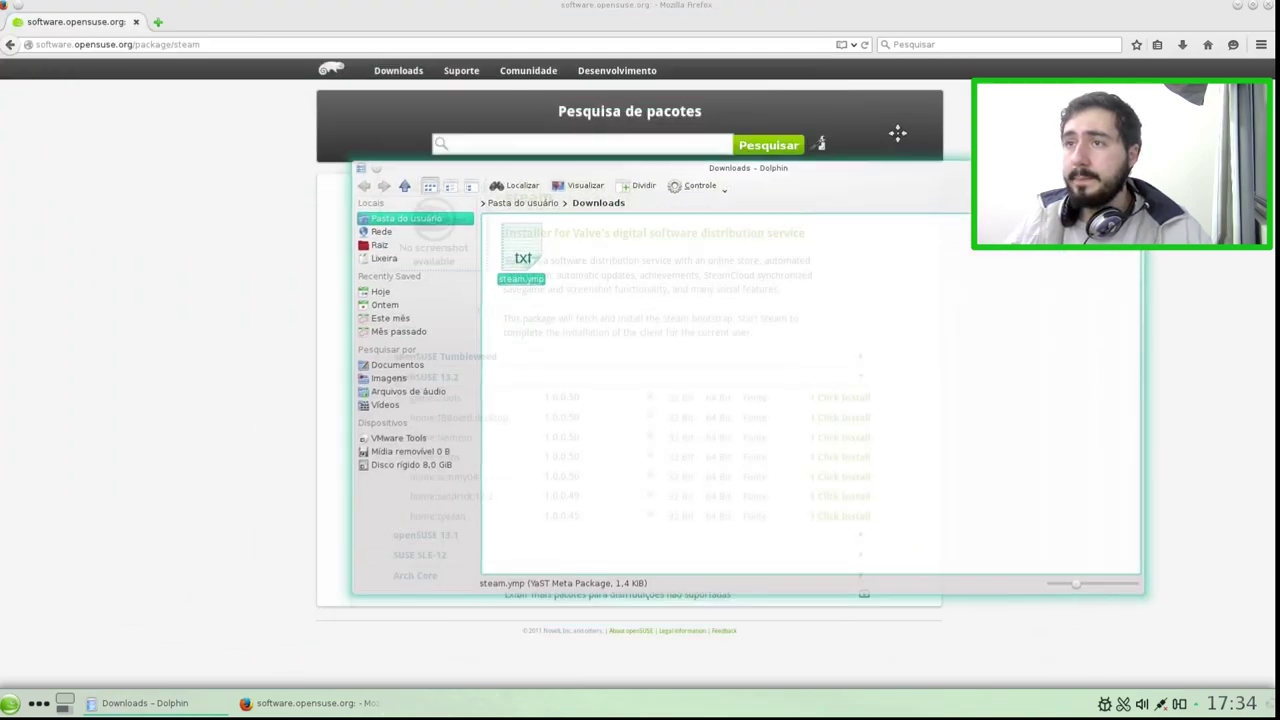
{"action": "left_click", "coordinate": [591, 366]}
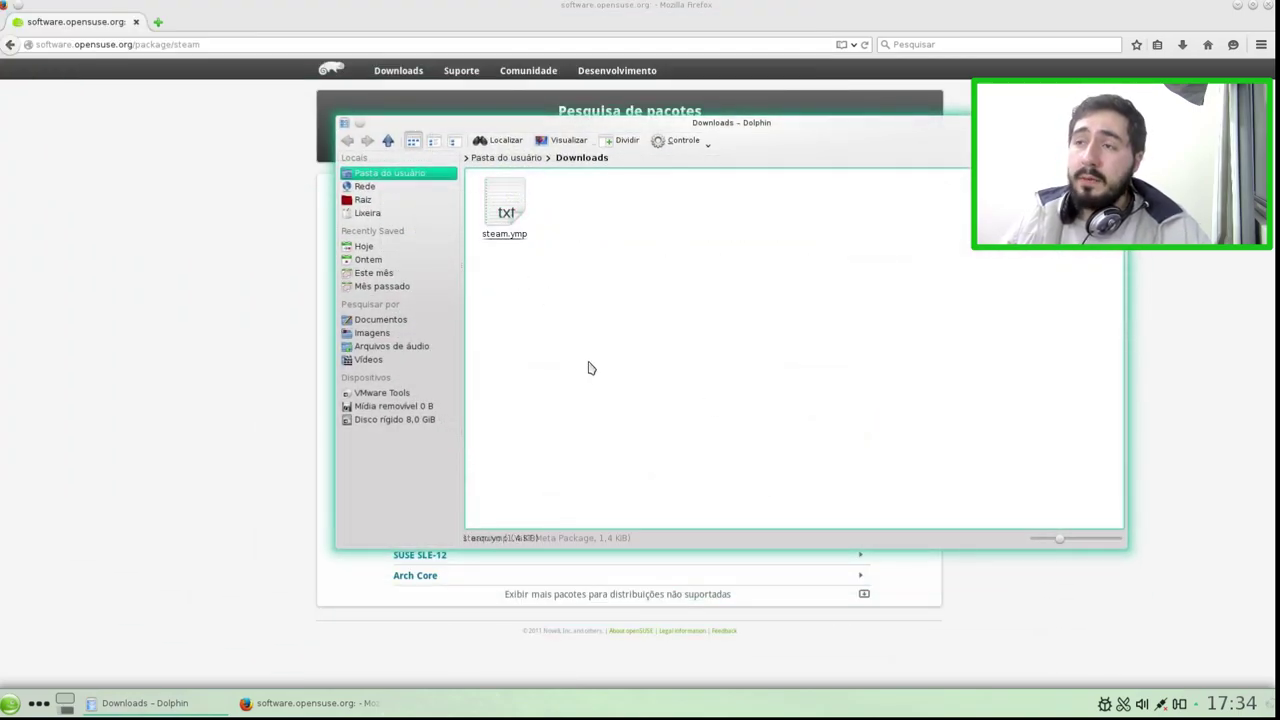
{"action": "left_click", "coordinate": [506, 212]}
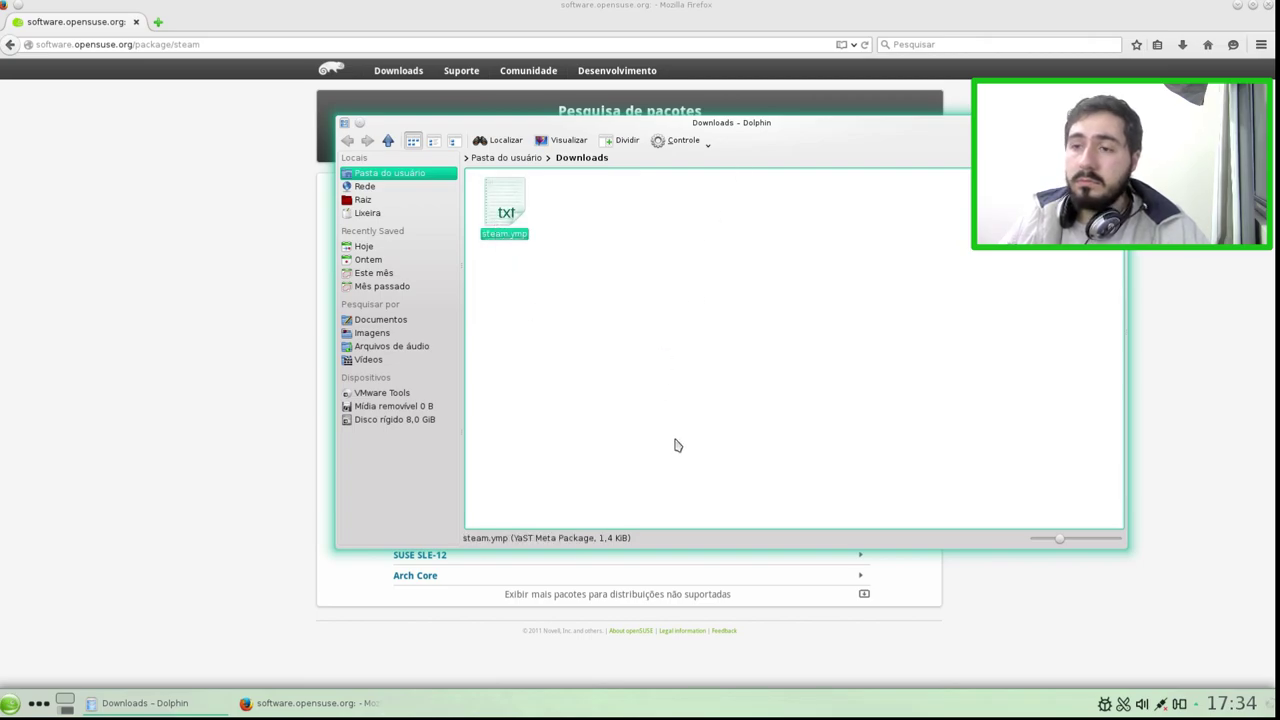
{"action": "key", "text": "Return"}
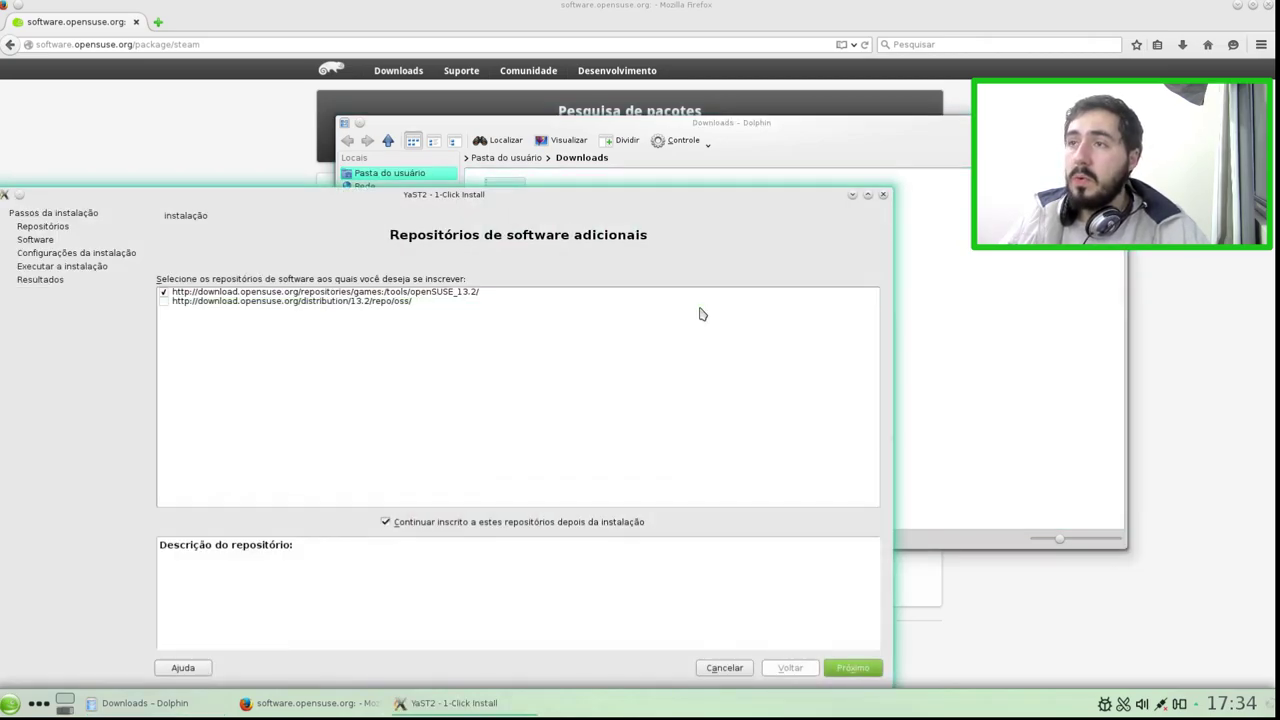
Accept the games:tools repository and the steam package, confirm the proposed changes and authorise the installation with the root password
{"action": "left_click_drag", "start_coordinate": [676, 200], "coordinate": [824, 76]}
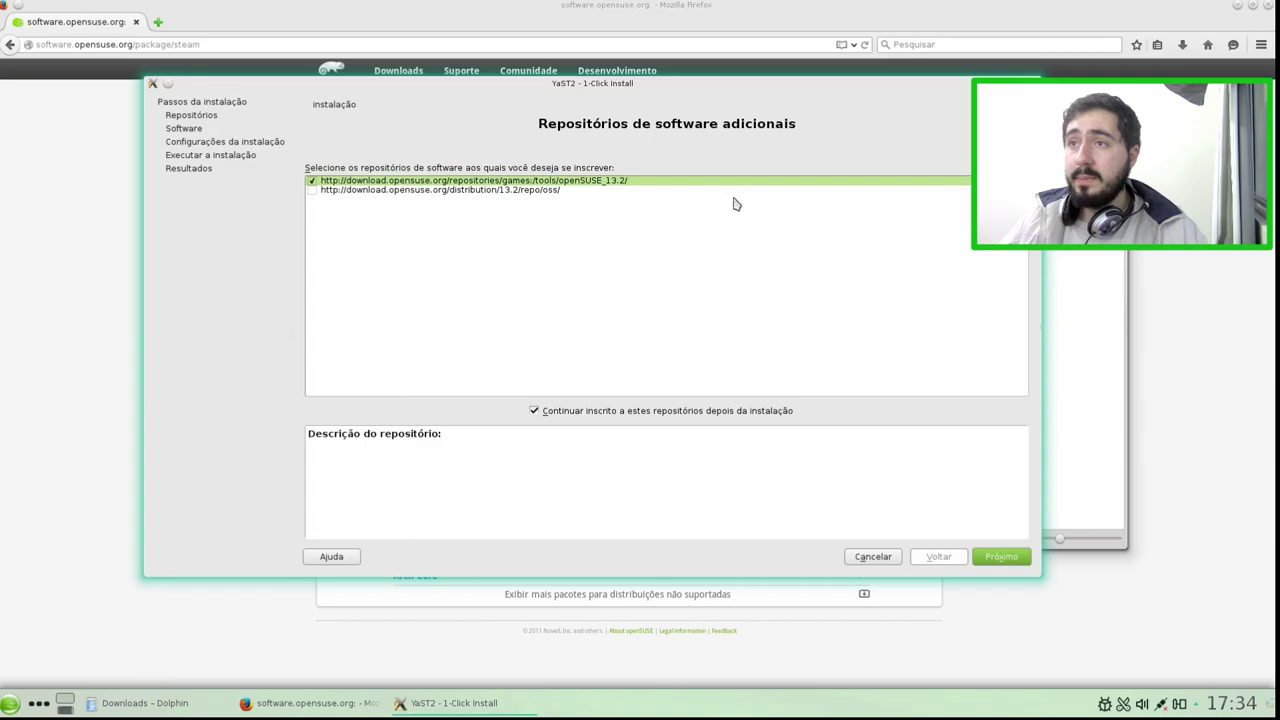
{"action": "left_click", "coordinate": [1006, 562]}
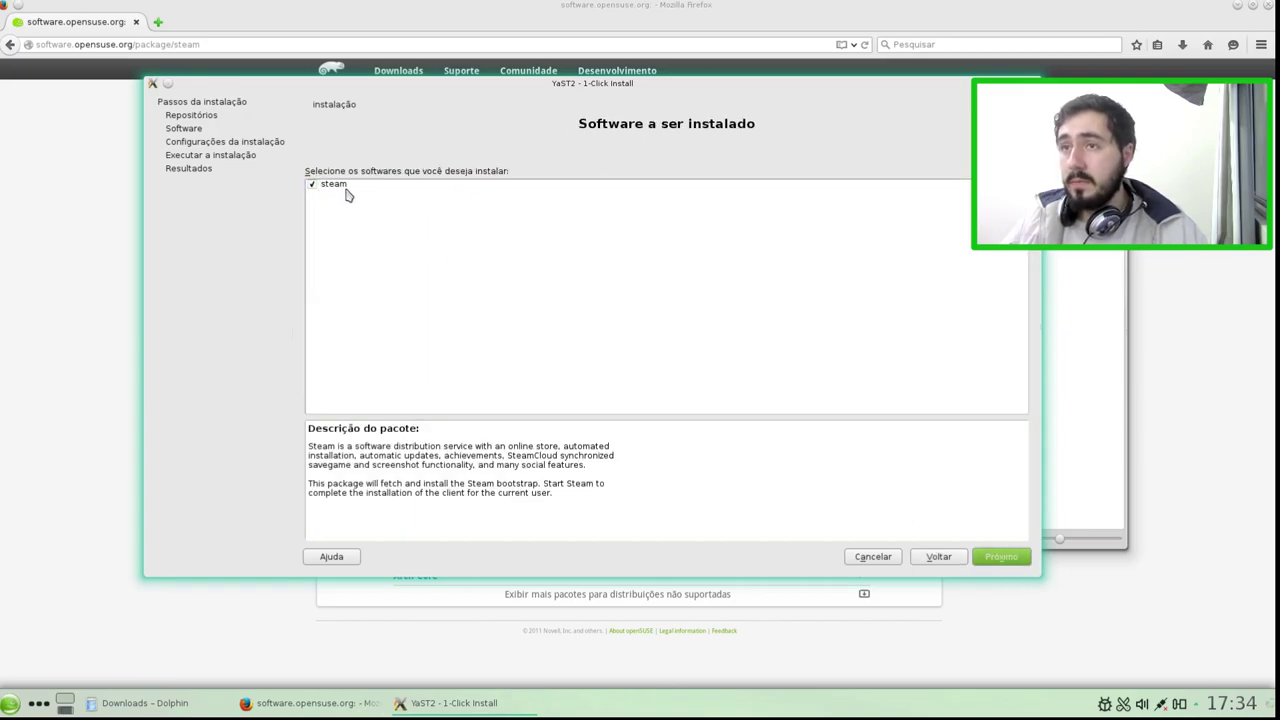
{"action": "left_click", "coordinate": [1004, 562]}
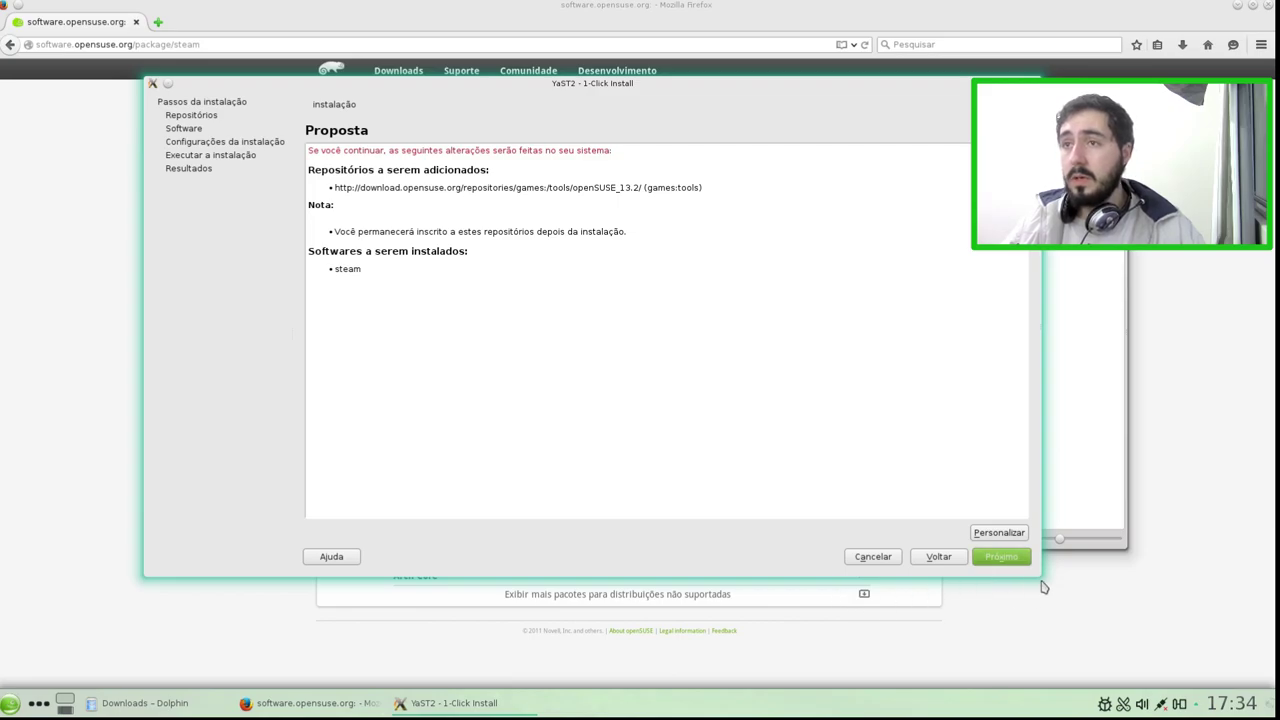
{"action": "left_click", "coordinate": [1004, 564]}
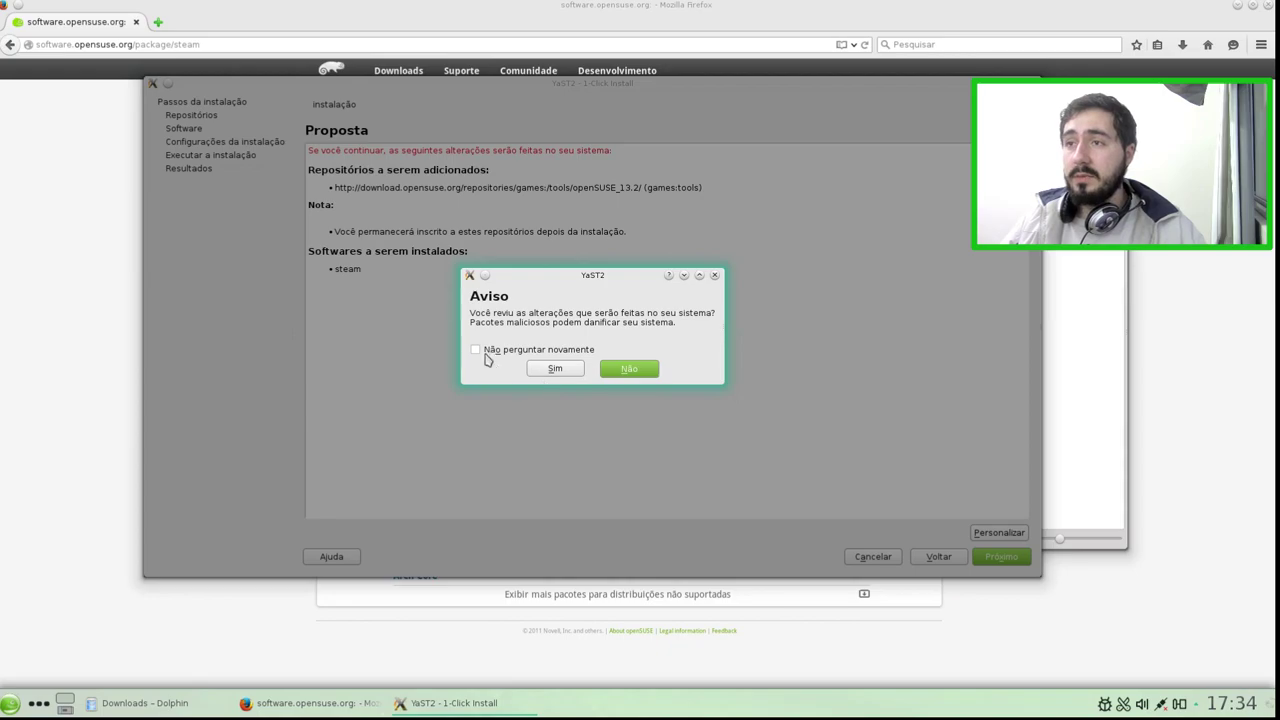
{"action": "left_click", "coordinate": [556, 373]}
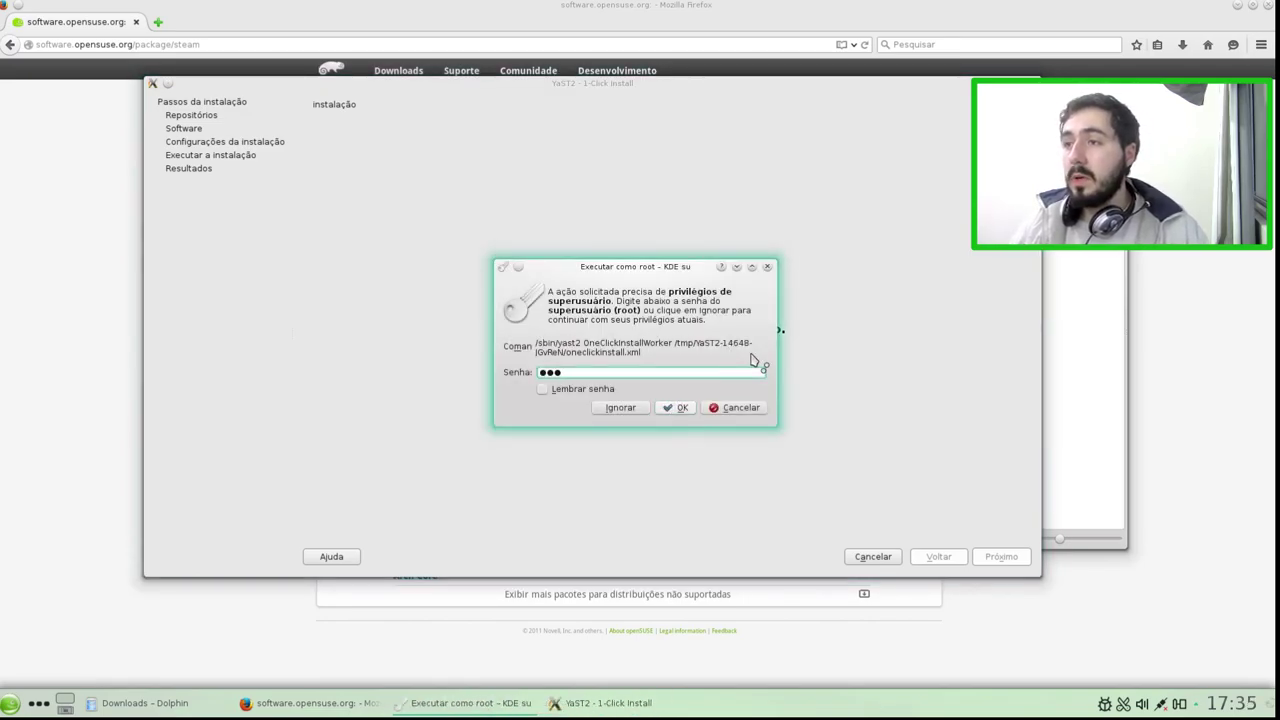
{"action": "key", "text": "Return"}
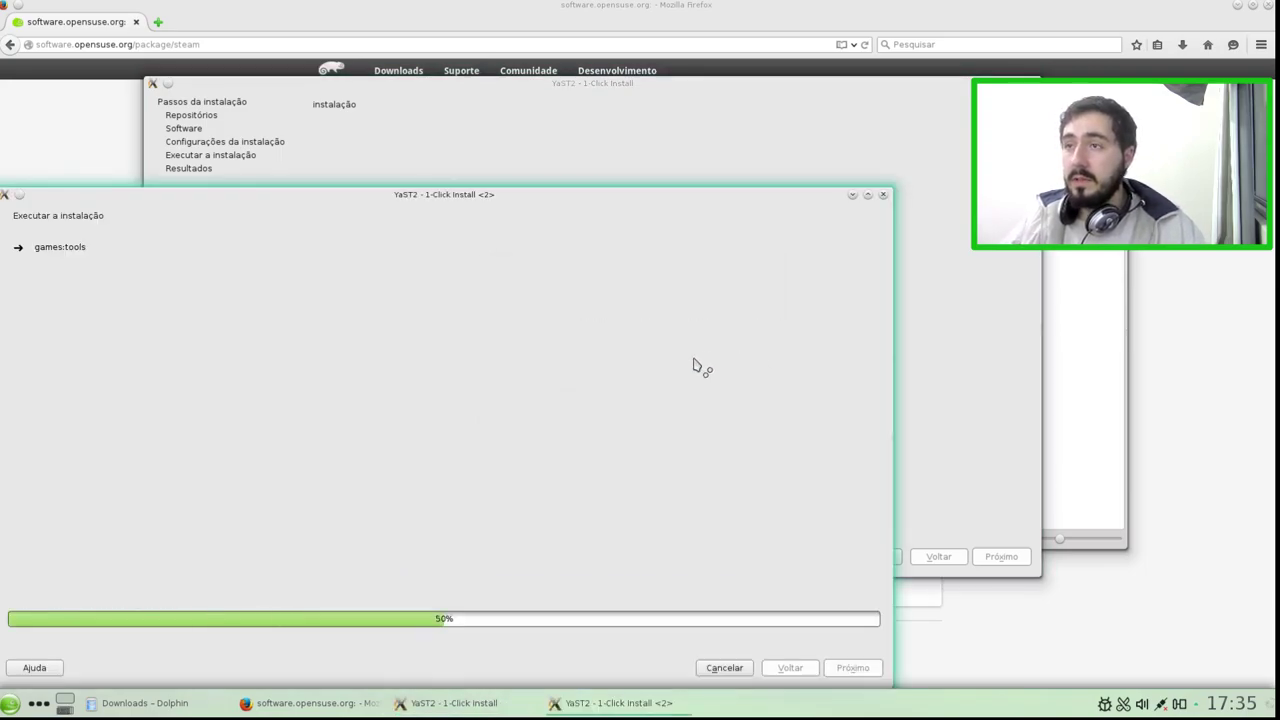
Trust the GnuPG key of the games:tools repository and finish the 1-Click Install wizard
{"action": "left_click_drag", "start_coordinate": [686, 201], "coordinate": [871, 114]}
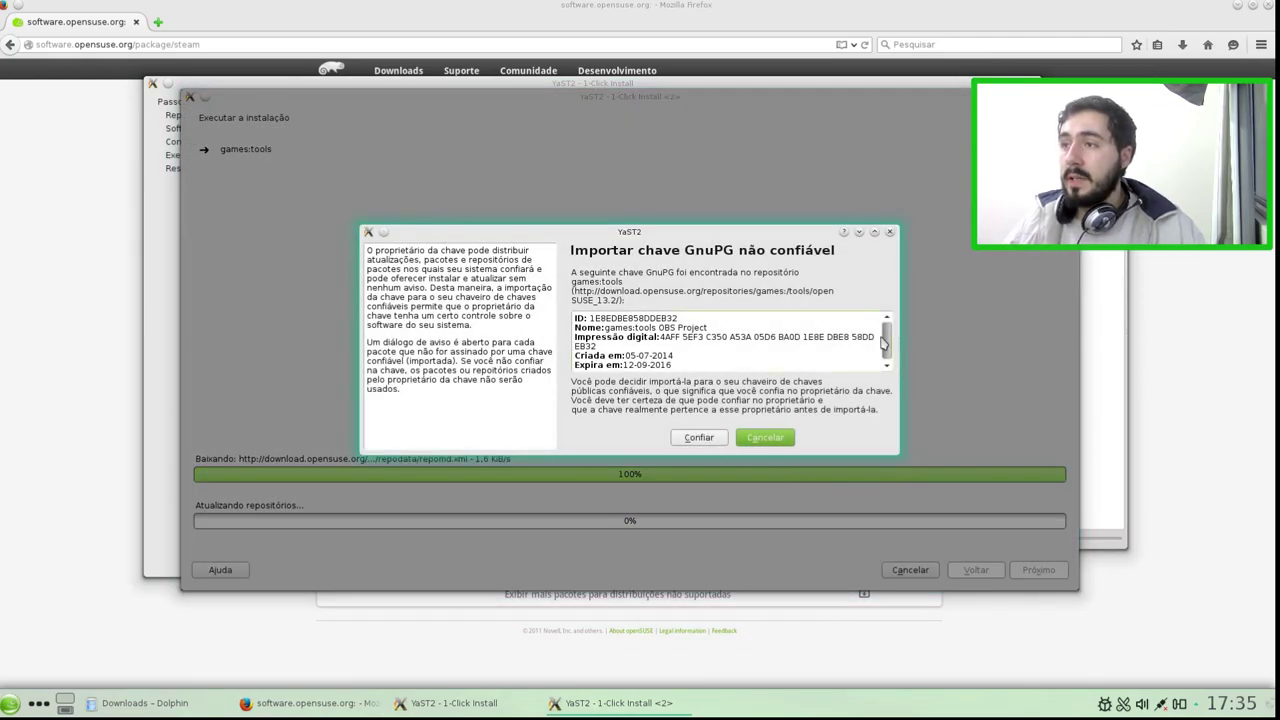
{"action": "left_click", "coordinate": [707, 439]}
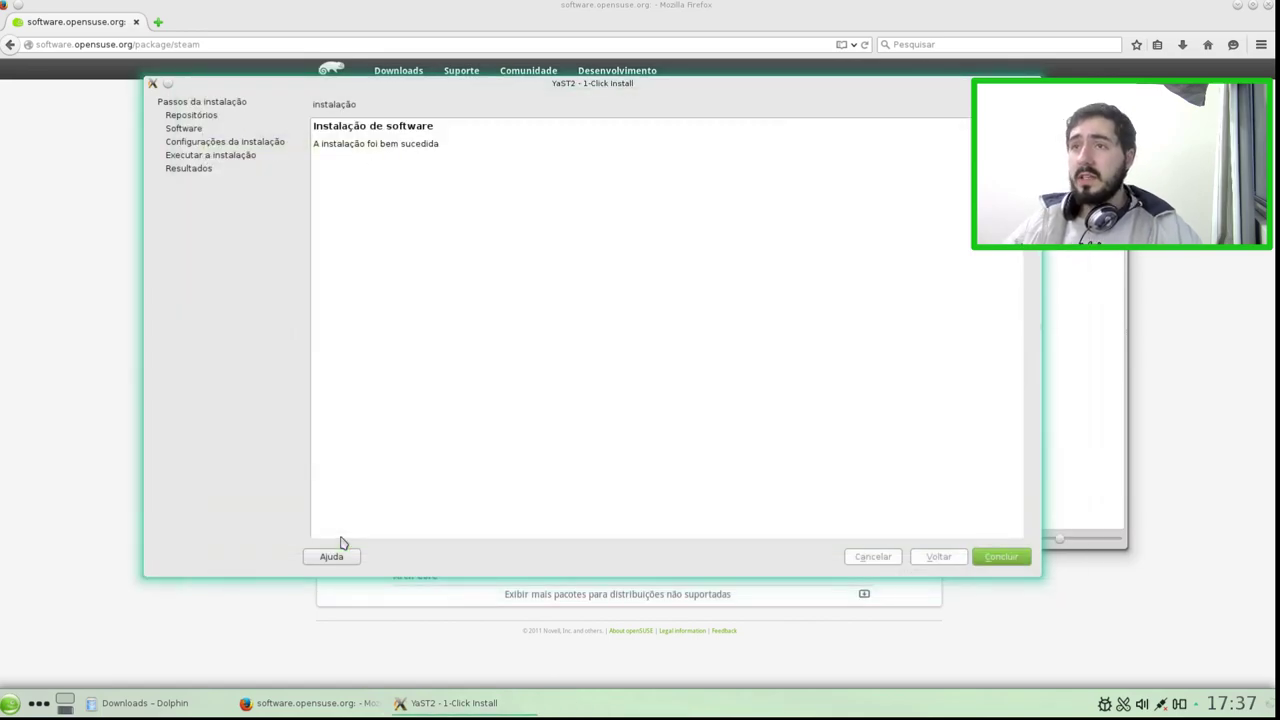
{"action": "left_click", "coordinate": [1003, 557]}
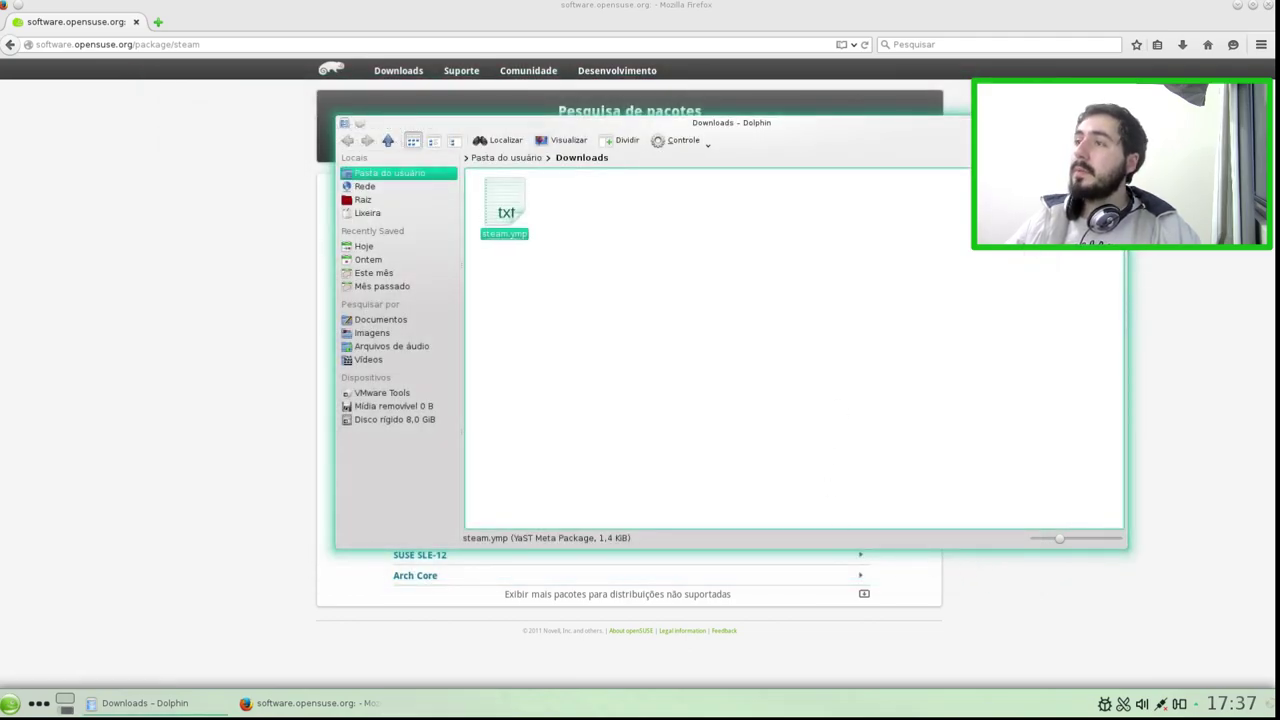
Close the Downloads folder and the browser, search the application launcher for "steam" and run it
{"action": "key", "text": "alt+F4"}
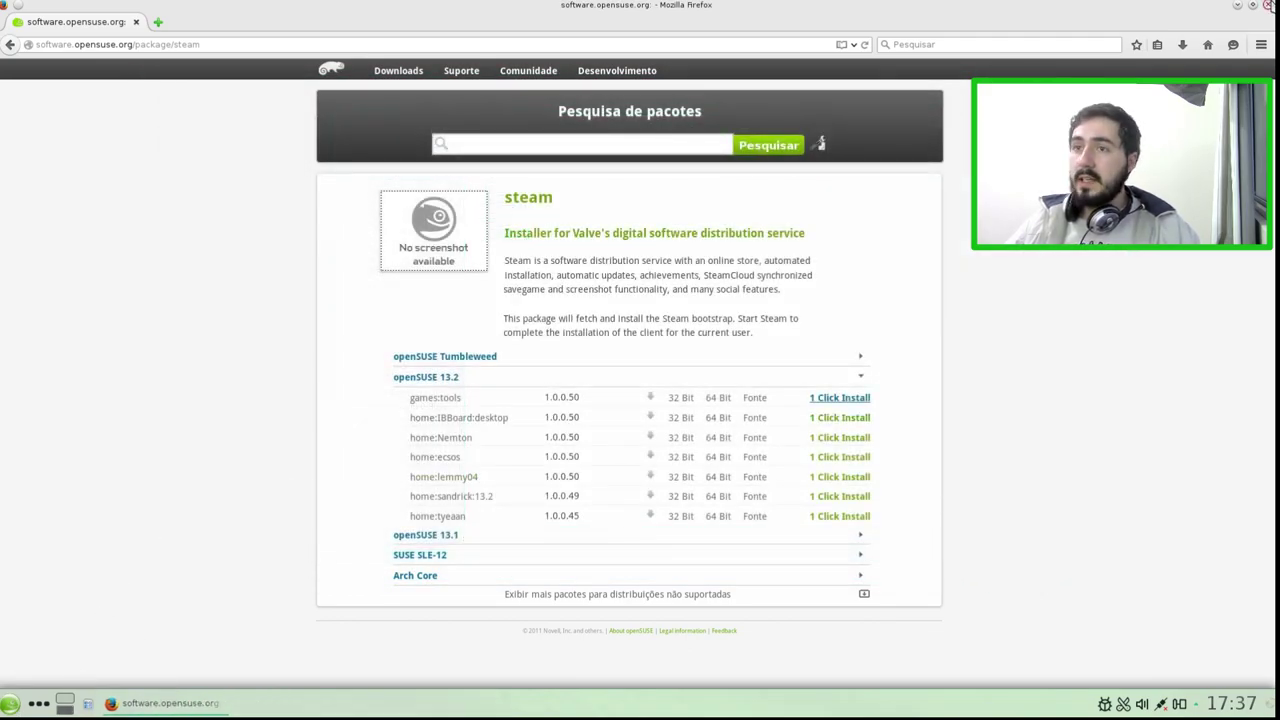
{"action": "left_click", "coordinate": [1268, 6]}
{"action": "left_click", "coordinate": [8, 704]}
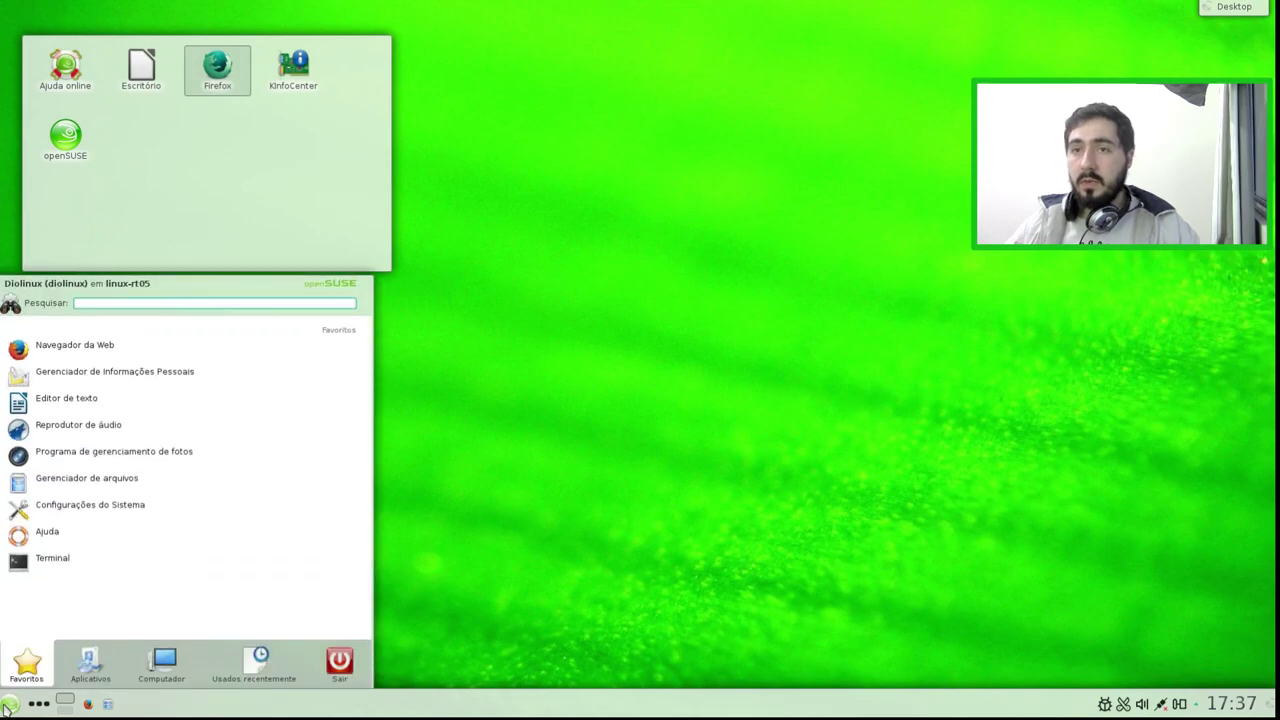
{"action": "type", "text": "steam"}
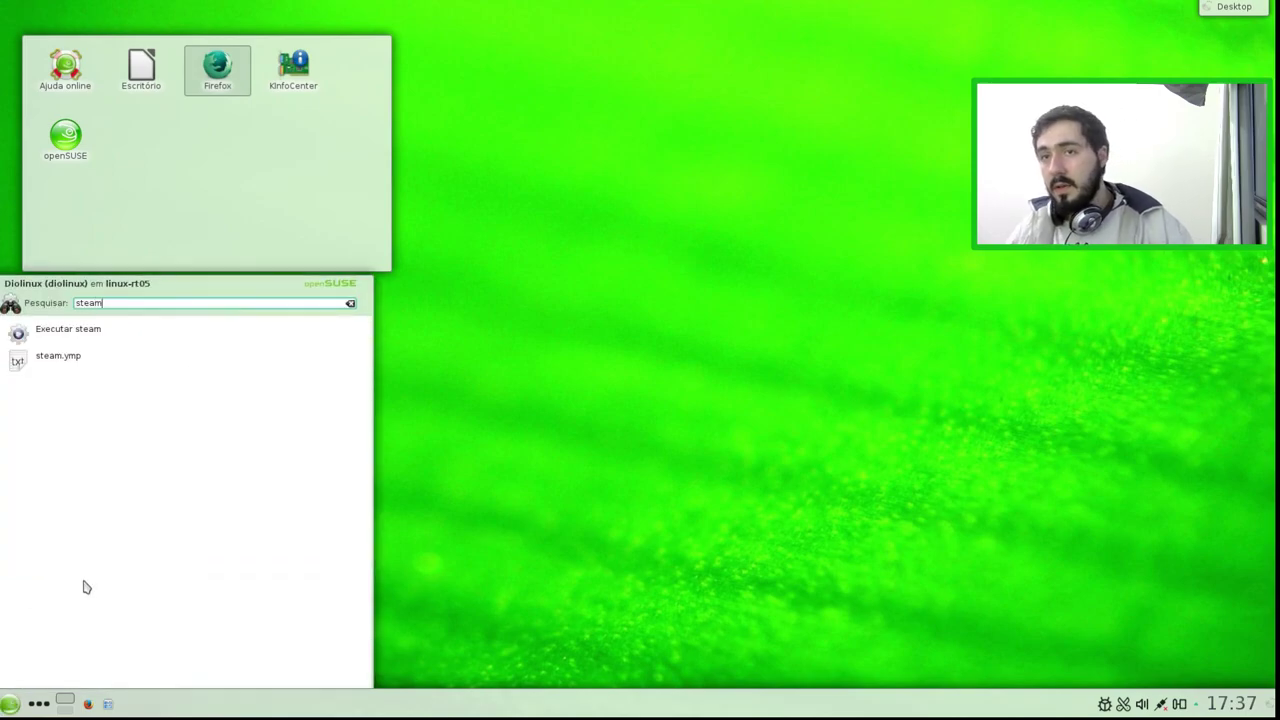
{"action": "key", "text": "Return"}
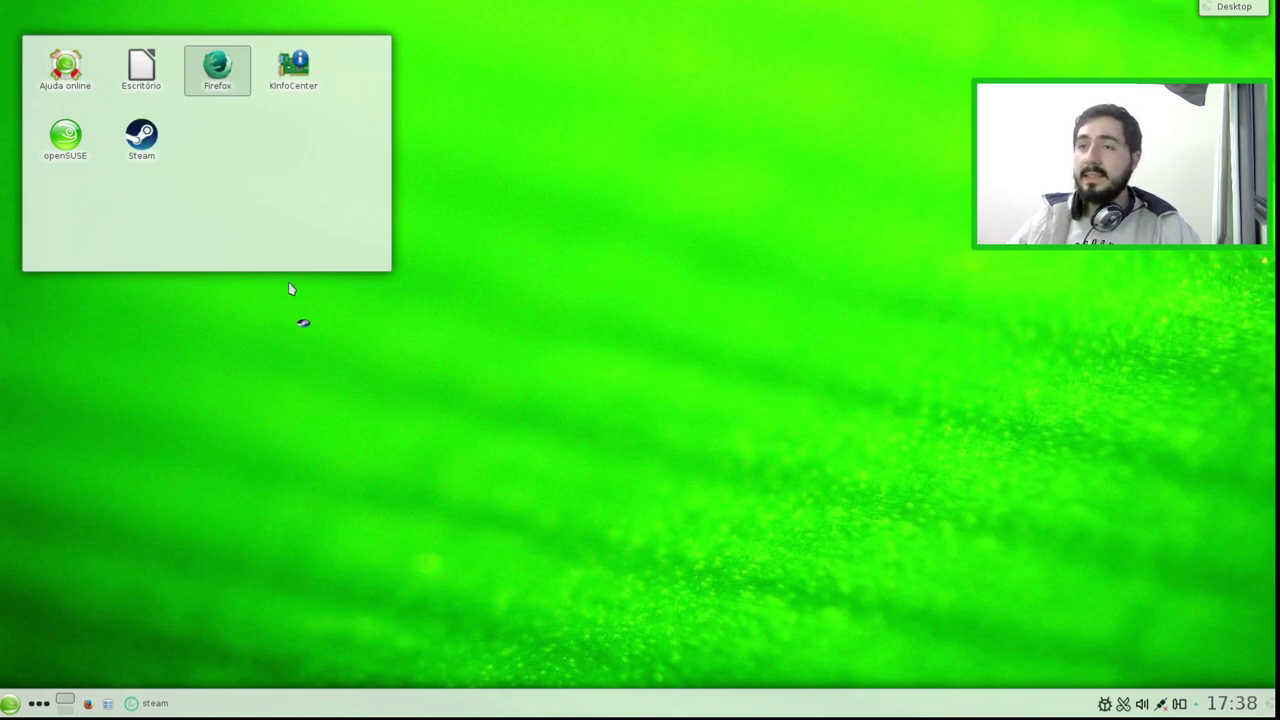
{"action": "left_click", "coordinate": [574, 484]}
{"action": "left_click", "coordinate": [812, 509]}
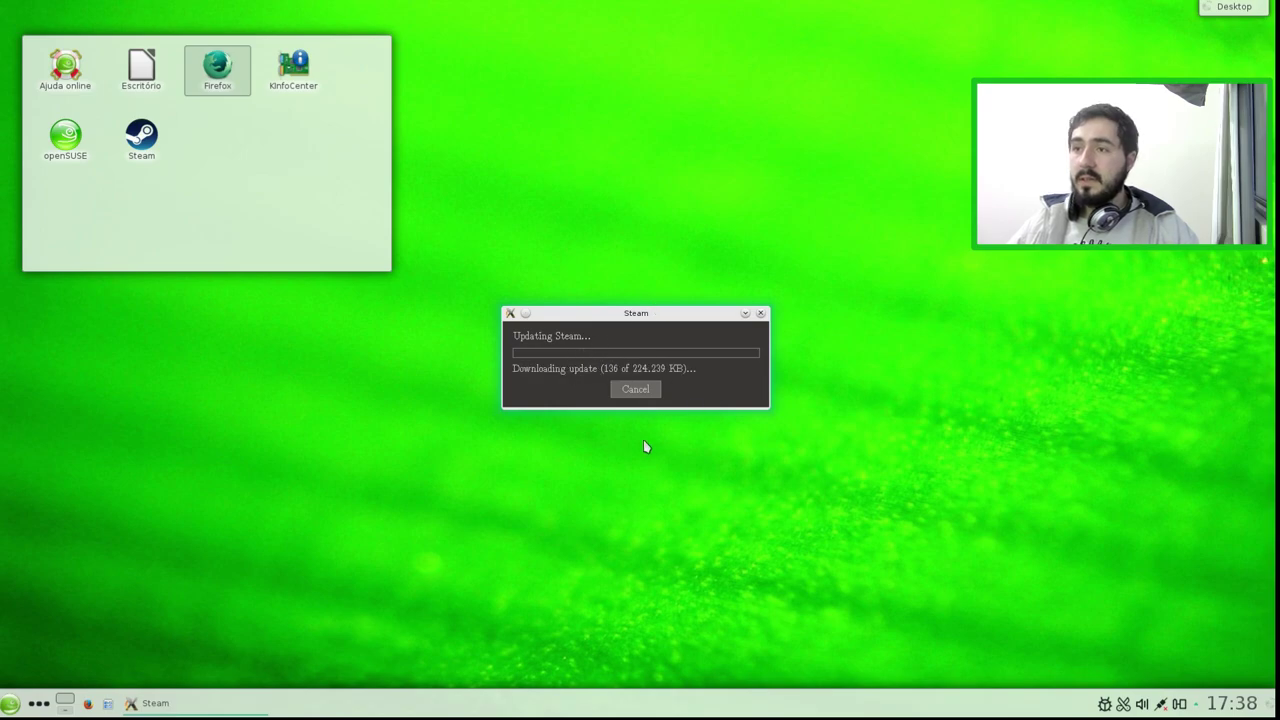
{"action": "left_click_drag", "start_coordinate": [646, 323], "coordinate": [618, 113]}
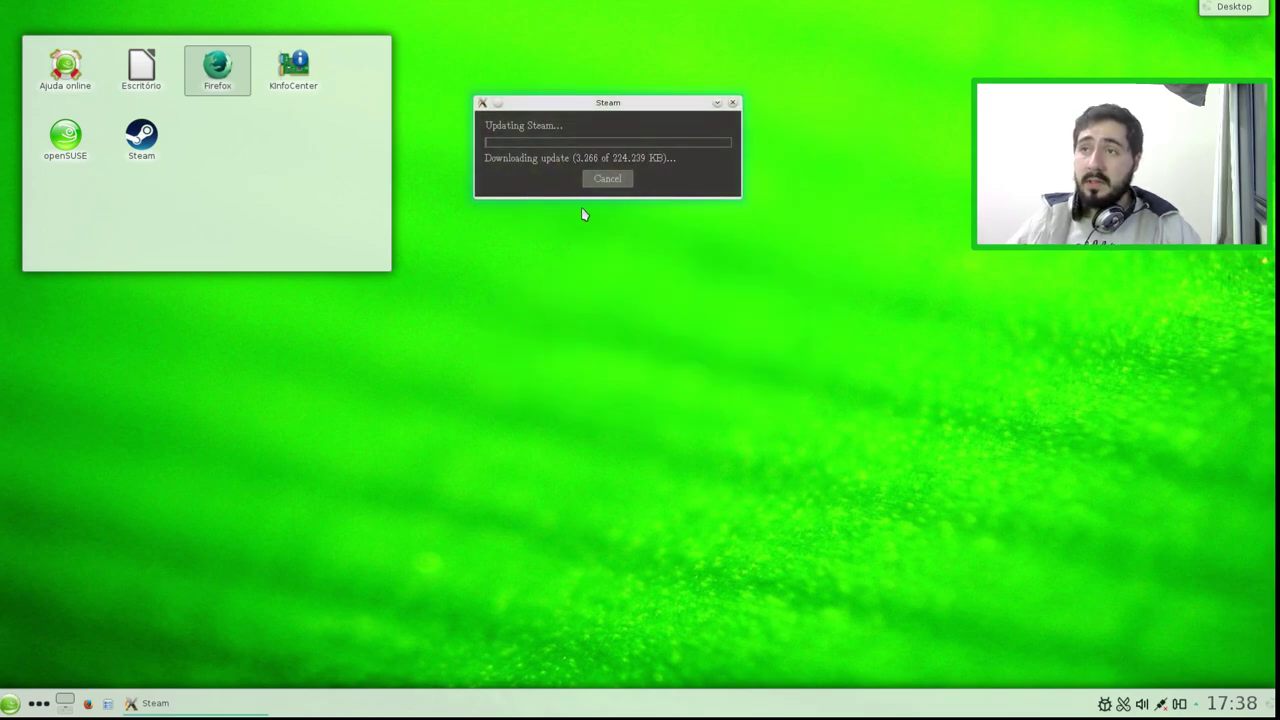
{"action": "left_click_drag", "start_coordinate": [628, 131], "coordinate": [617, 206]}
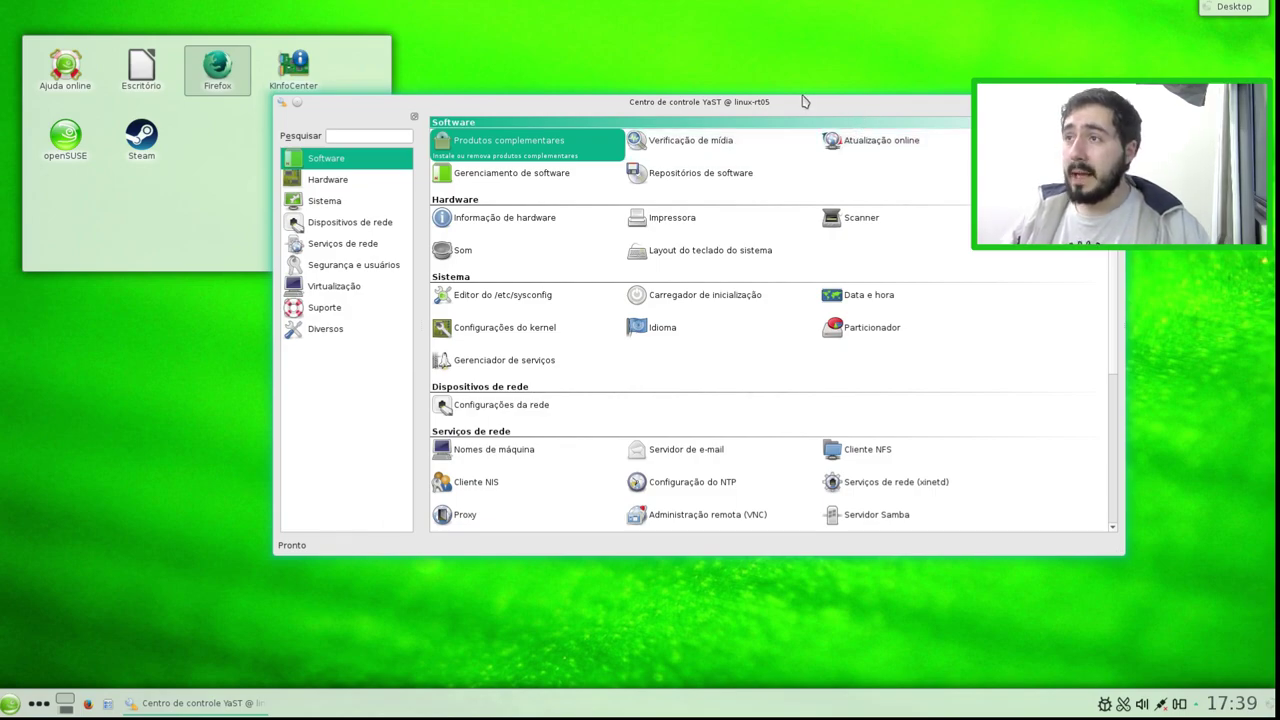
Browse the YaST control center categories, including Hardware, Diversos, Suporte, Segurança e usuários, Serviços de rede, Dispositivos de rede and Software
{"action": "left_click_drag", "start_coordinate": [830, 108], "coordinate": [751, 74]}
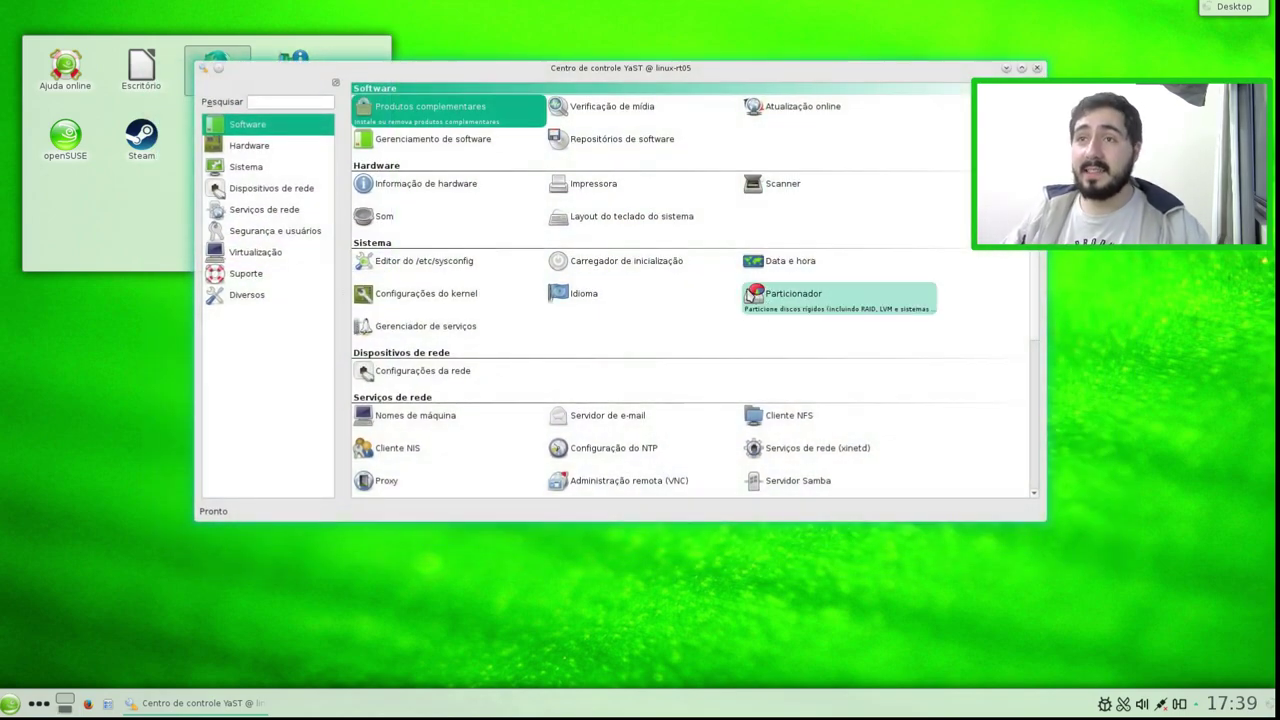
{"action": "left_click", "coordinate": [266, 147]}
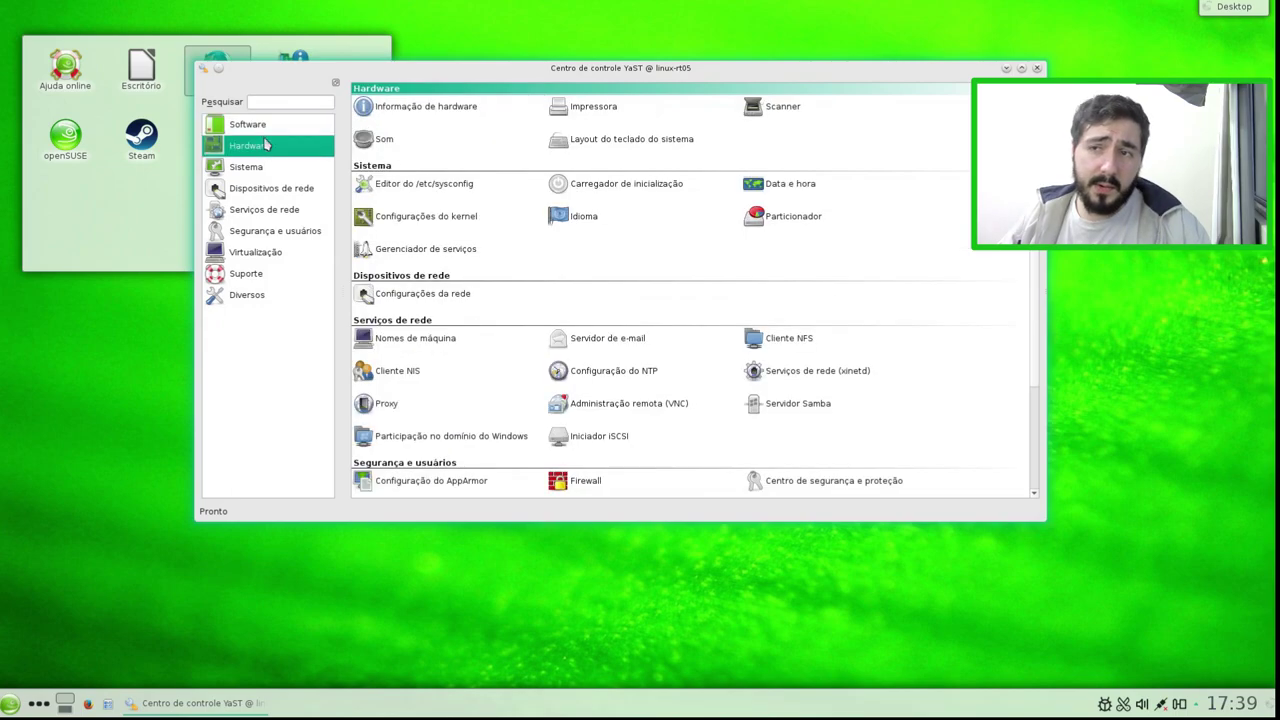
{"action": "left_click", "coordinate": [266, 127]}
{"action": "left_click", "coordinate": [246, 296]}
{"action": "left_click", "coordinate": [248, 274]}
{"action": "left_click", "coordinate": [258, 231]}
{"action": "left_click", "coordinate": [262, 210]}
{"action": "left_click", "coordinate": [256, 189]}
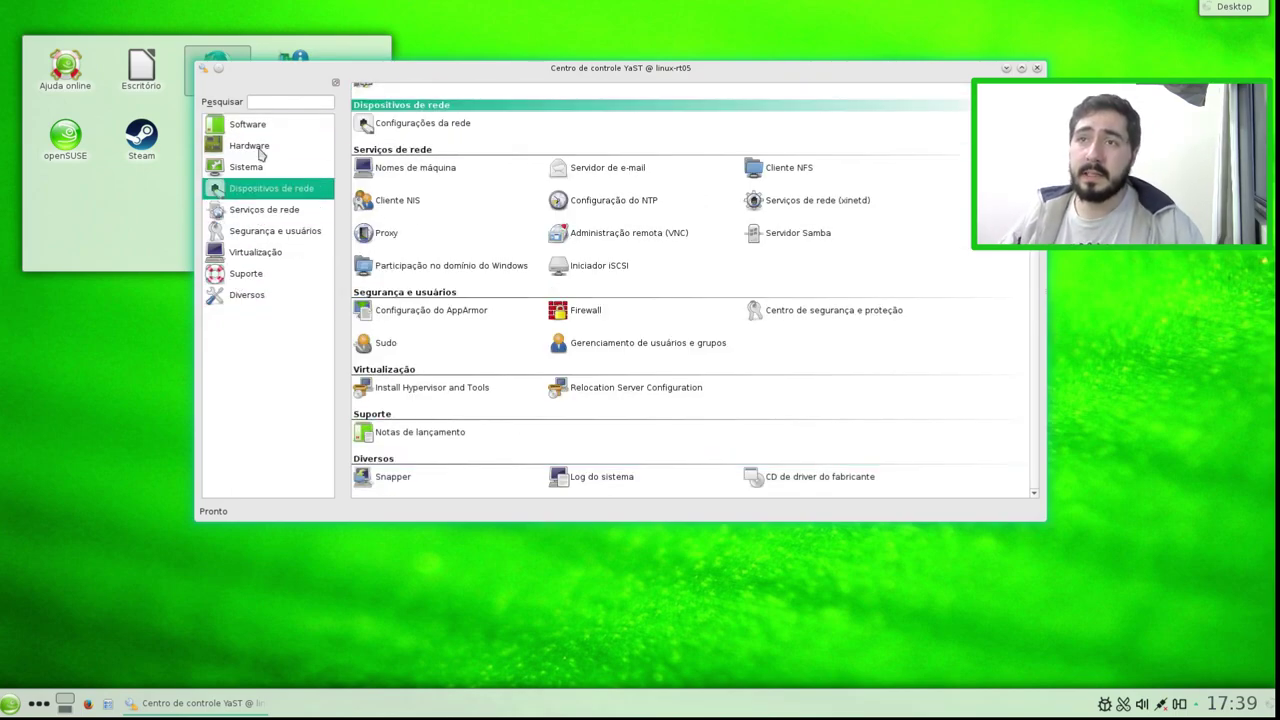
{"action": "left_click", "coordinate": [262, 148]}
{"action": "left_click", "coordinate": [268, 127]}
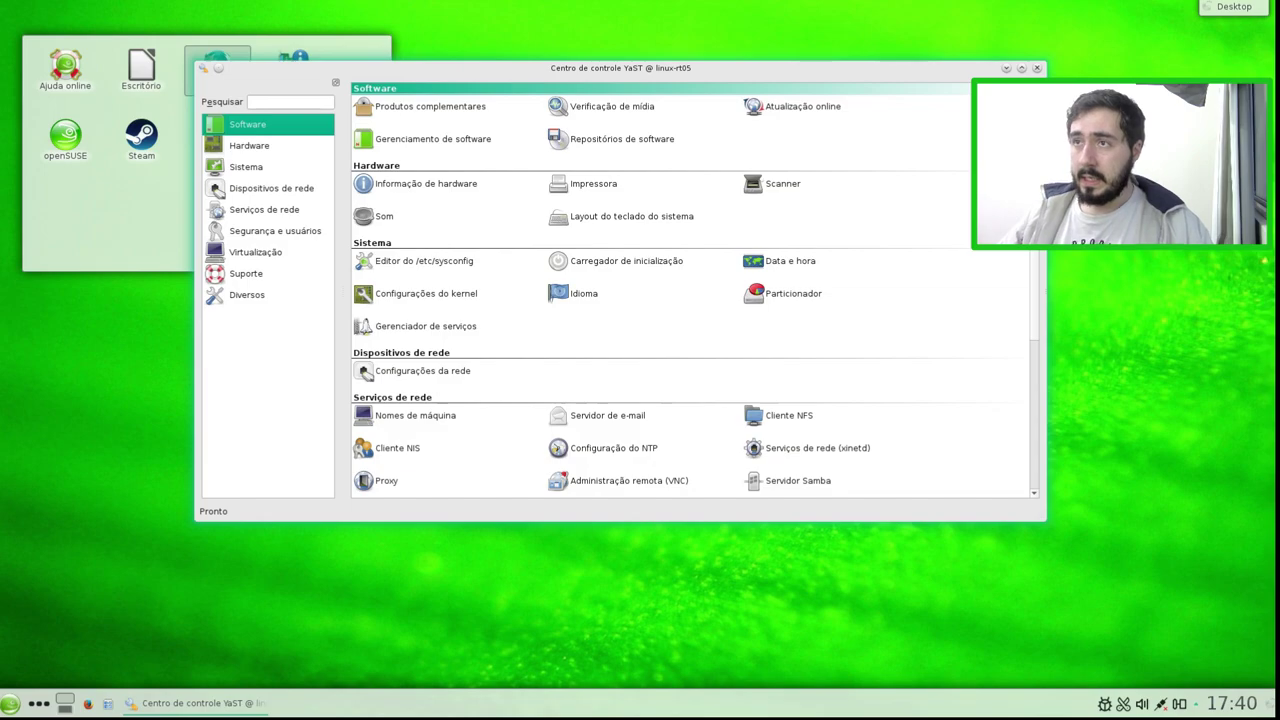
Open Gerenciamento de software from the YaST control center and arrange its window for viewing
{"action": "left_click_drag", "start_coordinate": [722, 71], "coordinate": [740, 89]}
{"action": "left_click", "coordinate": [492, 168]}
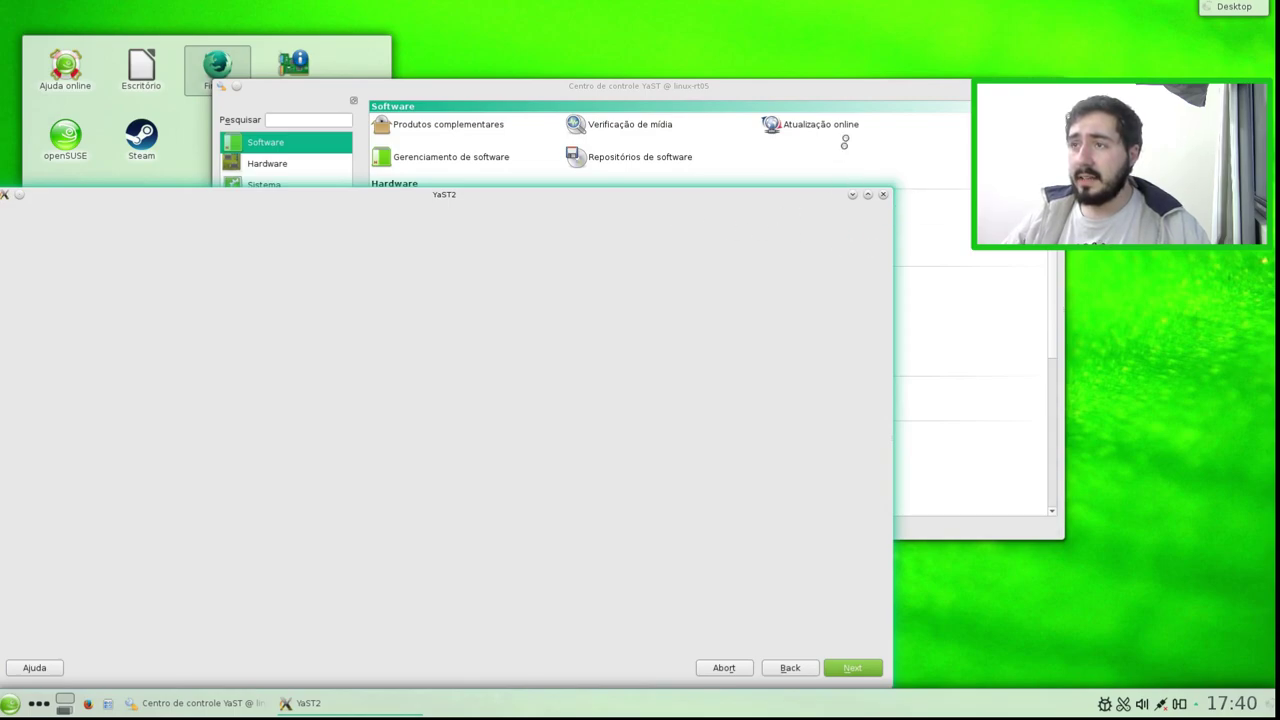
{"action": "left_click_drag", "start_coordinate": [437, 196], "coordinate": [597, 112]}
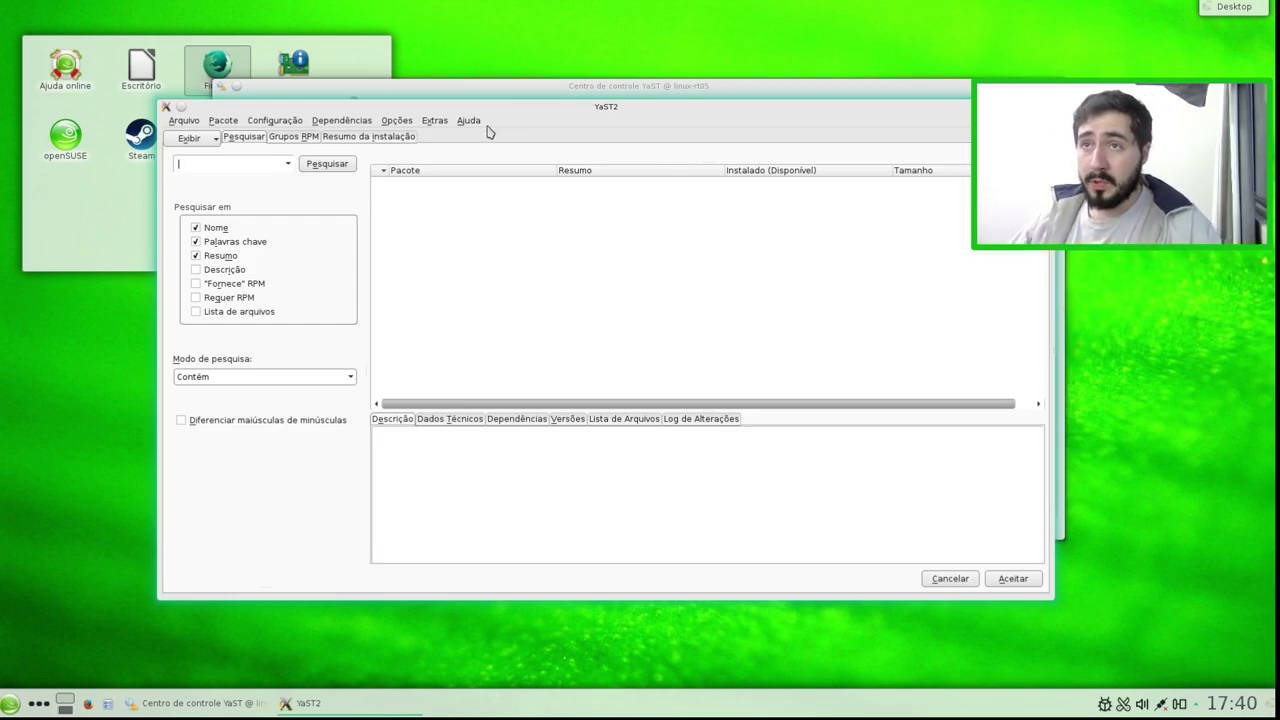
Check the available package views and display the packages by Grupos RPM
{"action": "left_click", "coordinate": [195, 138]}
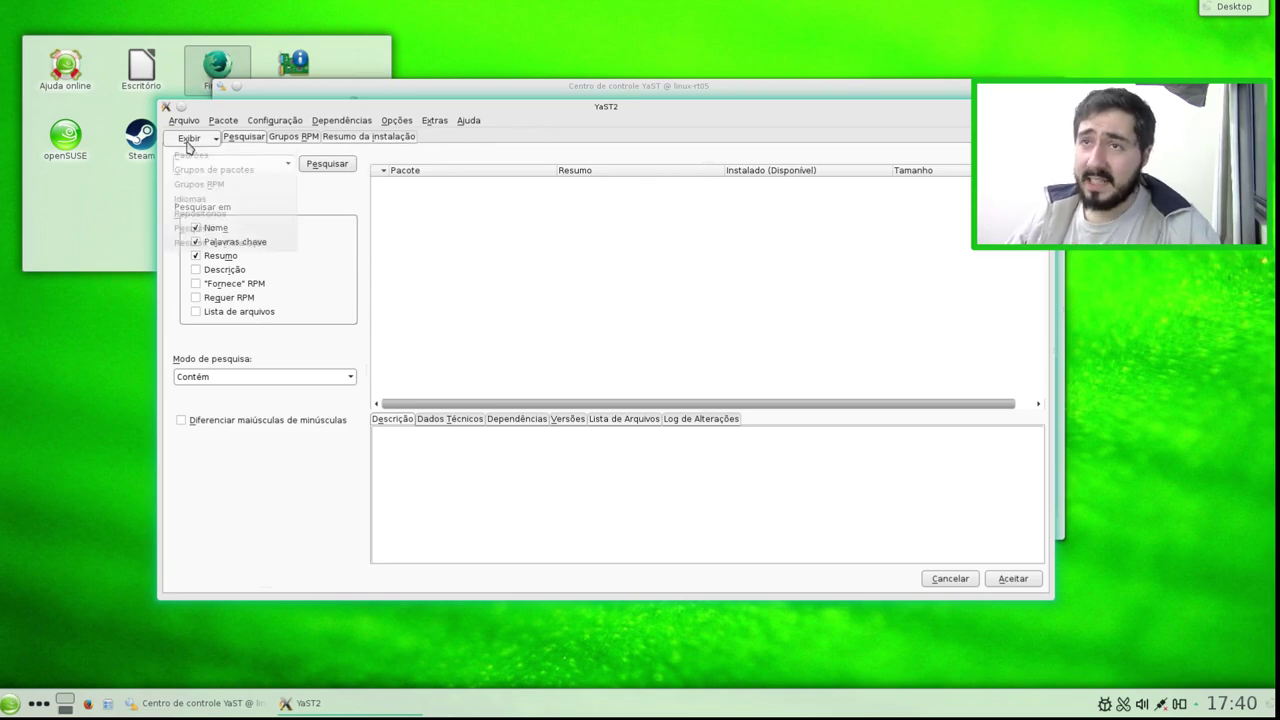
{"action": "left_click", "coordinate": [285, 137]}
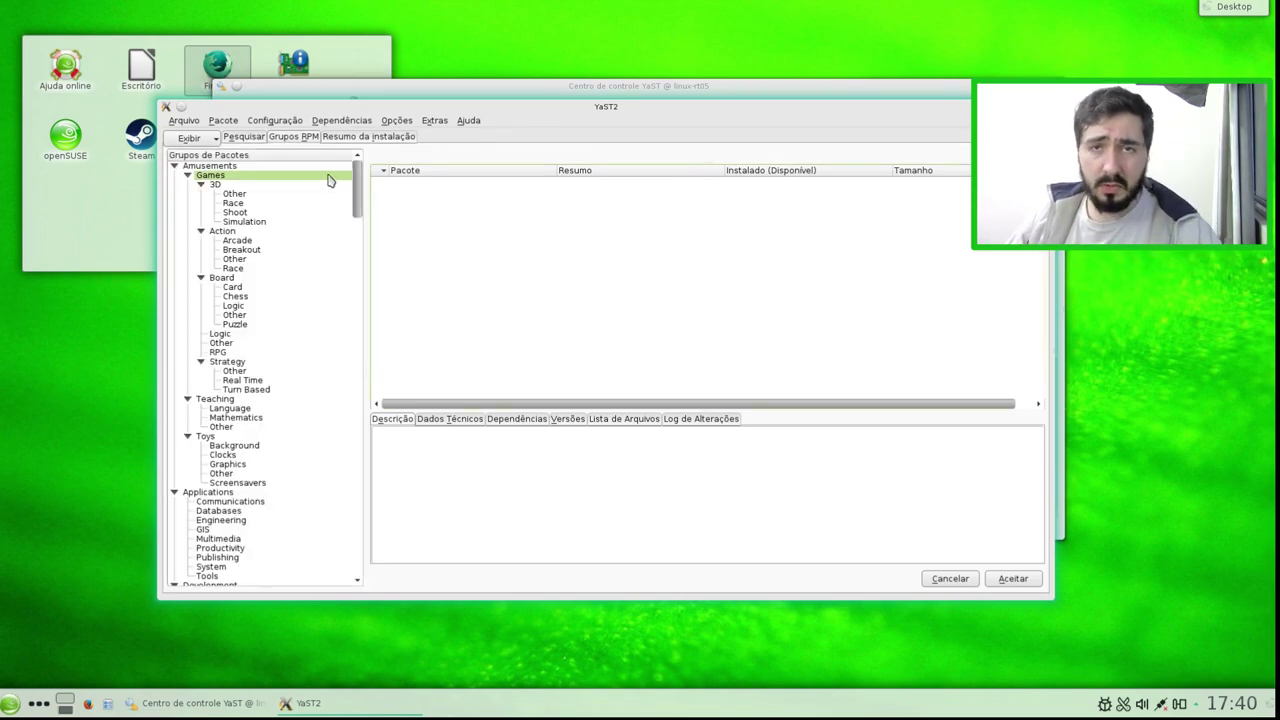
{"action": "left_click", "coordinate": [334, 140]}
{"action": "left_click", "coordinate": [292, 137]}
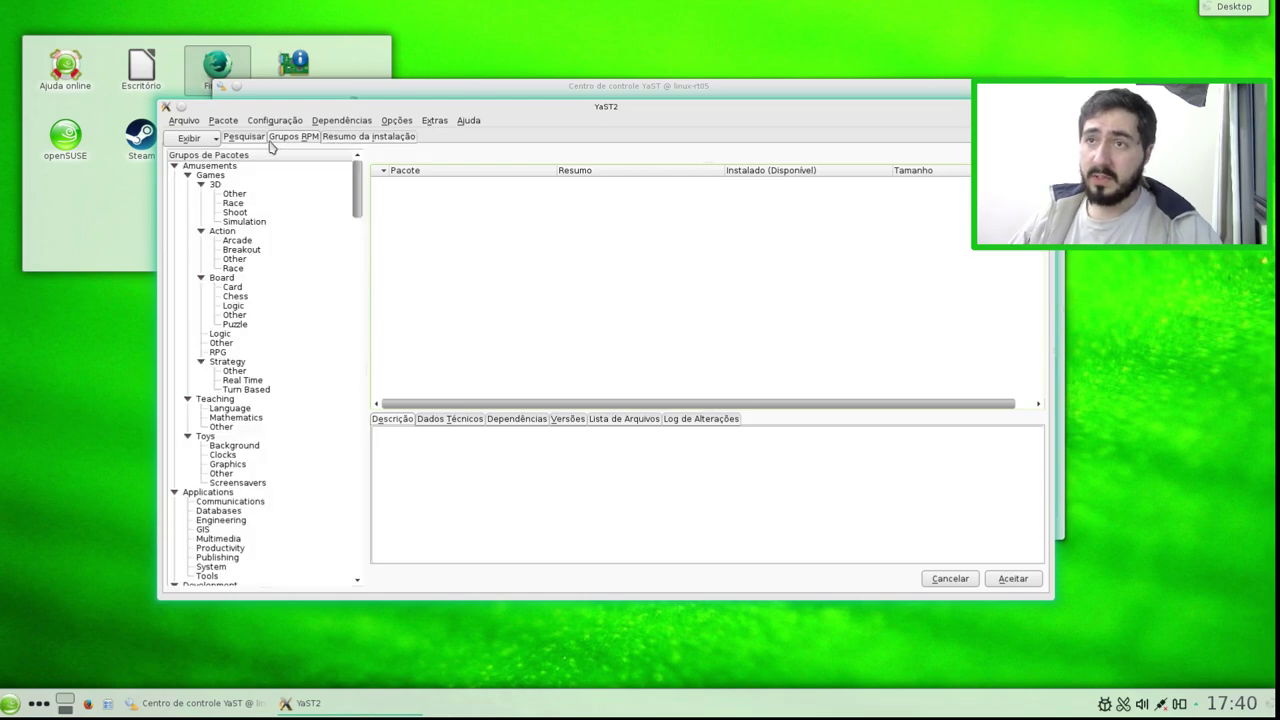
Search the YaST package manager for "gimp" and look through the matching packages
{"action": "left_click", "coordinate": [244, 137]}
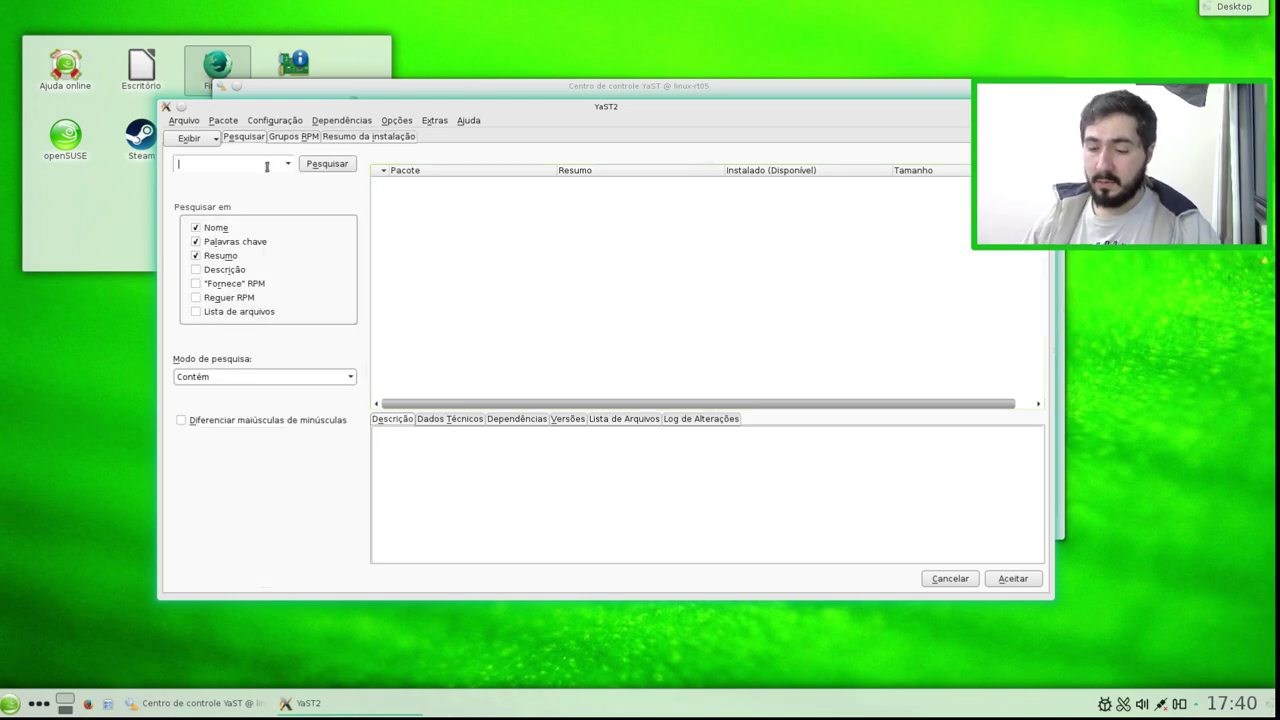
{"action": "left_click", "coordinate": [327, 164]}
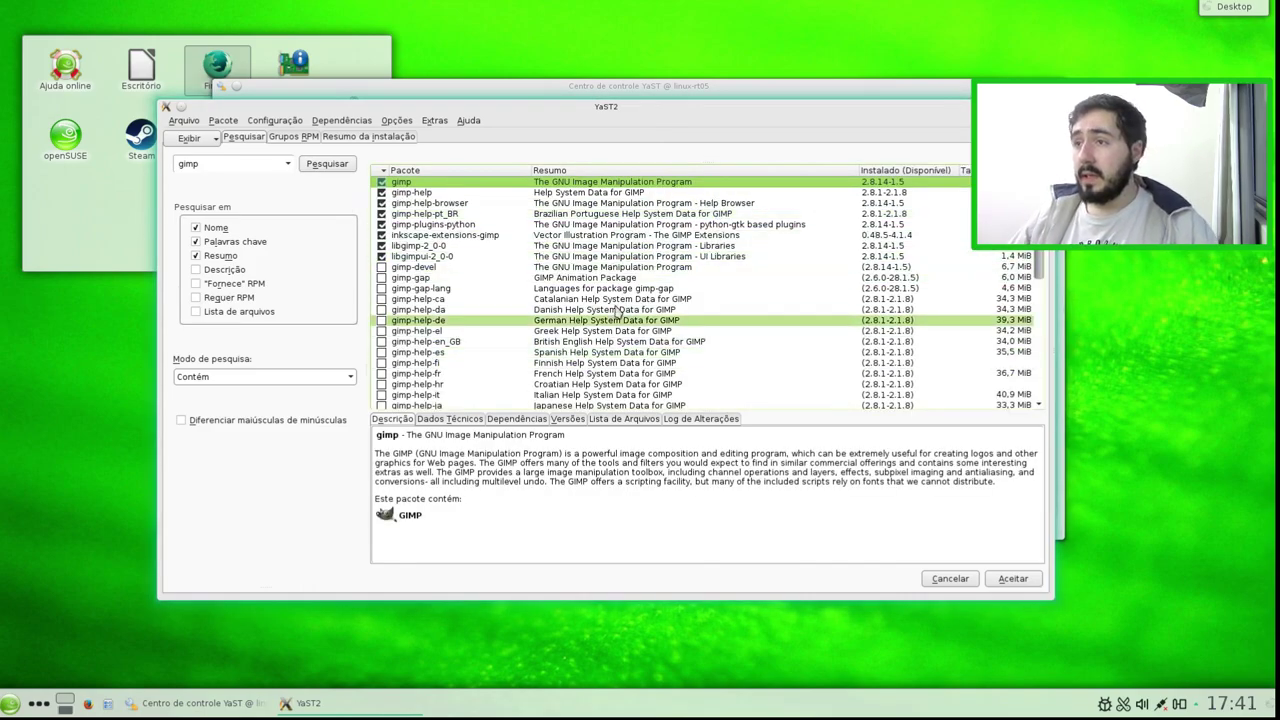
{"action": "scroll", "coordinate": [610, 290], "scroll_direction": "down", "scroll_amount": 3}
{"action": "scroll", "coordinate": [610, 290], "scroll_direction": "up", "scroll_amount": 3}
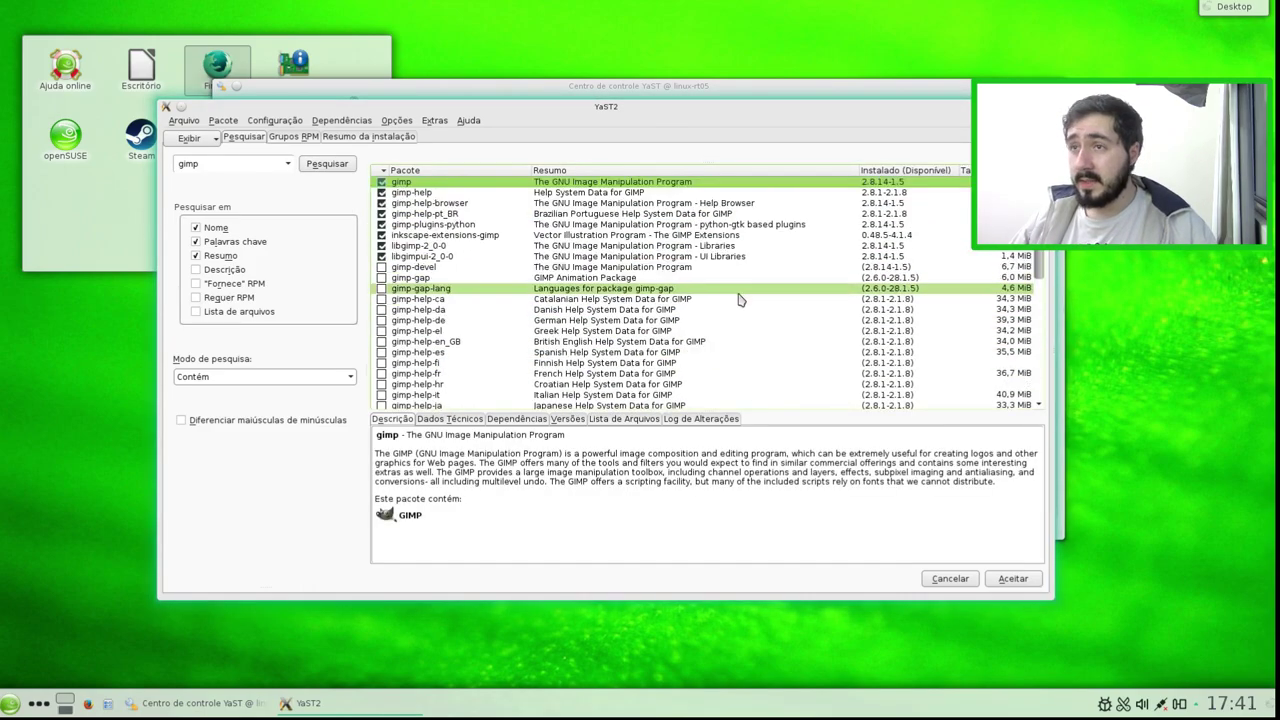
Check the actions available for the gimp package and for the whole list, without applying any
{"action": "right_click", "coordinate": [479, 183]}
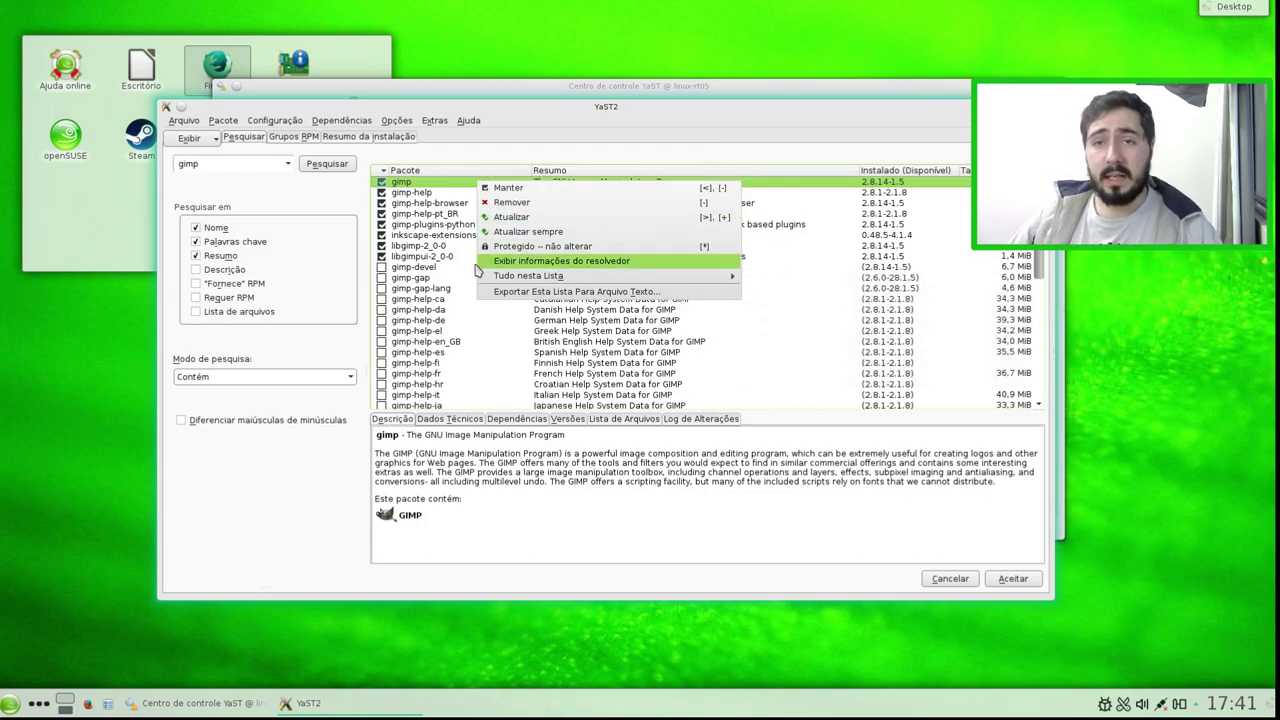
{"action": "mouse_move", "coordinate": [612, 277]}
{"action": "left_click", "coordinate": [587, 383]}
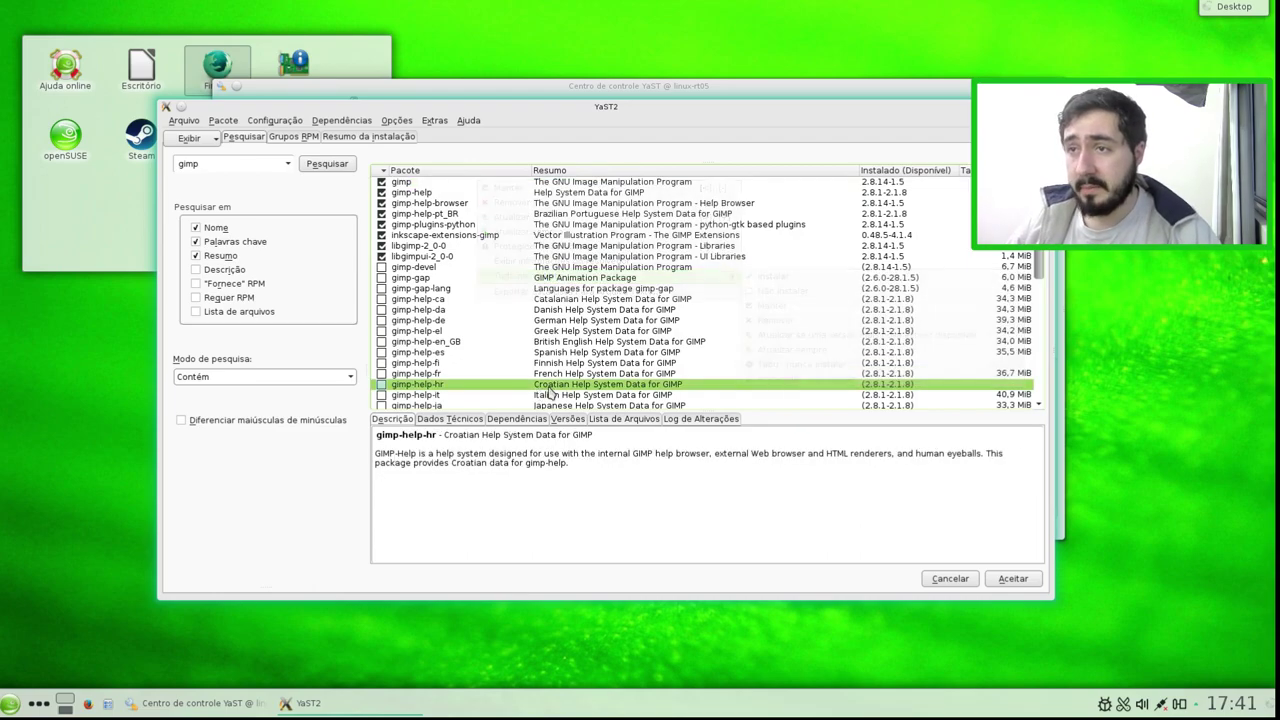
Look through the whole list of packages matching "gimp" and return to its beginning
{"action": "scroll", "coordinate": [575, 350], "scroll_direction": "down", "scroll_amount": 8}
{"action": "scroll", "coordinate": [565, 318], "scroll_direction": "up", "scroll_amount": 8}
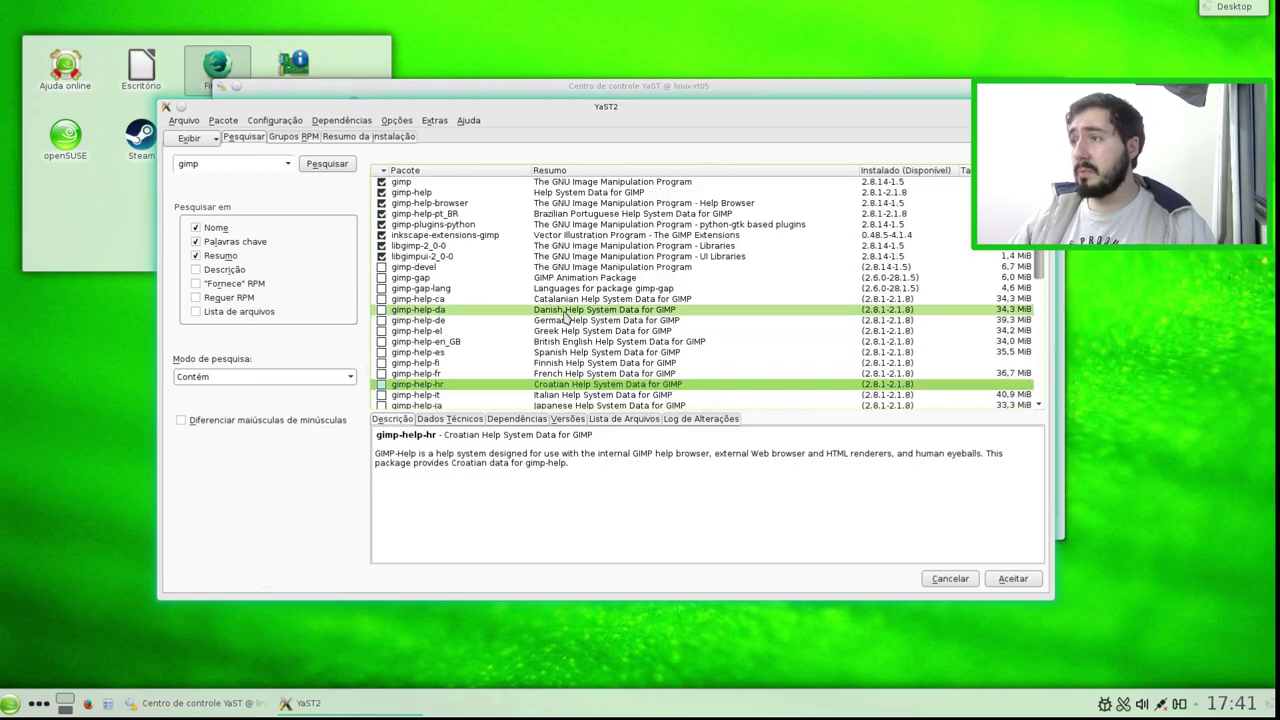
{"action": "scroll", "coordinate": [1040, 287], "scroll_direction": "down", "scroll_amount": 1}
{"action": "scroll", "coordinate": [1040, 287], "scroll_direction": "down", "scroll_amount": 2}
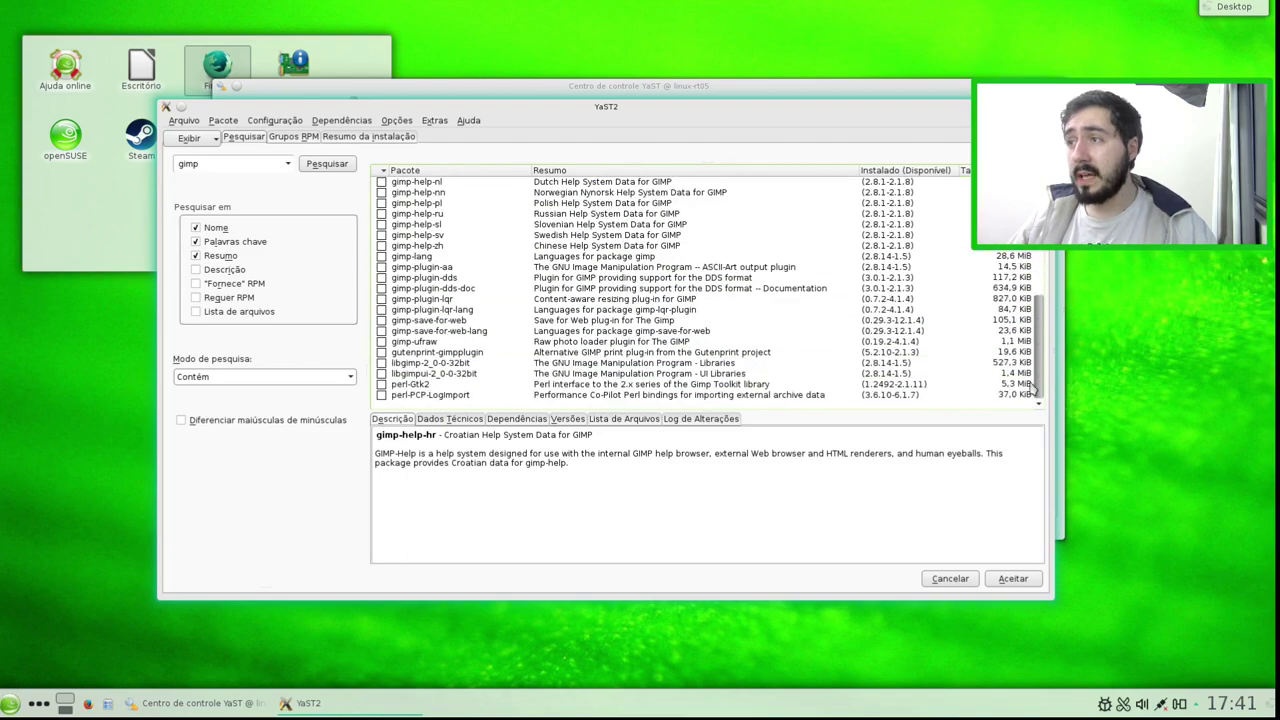
{"action": "scroll", "coordinate": [1040, 287], "scroll_direction": "up", "scroll_amount": 3}
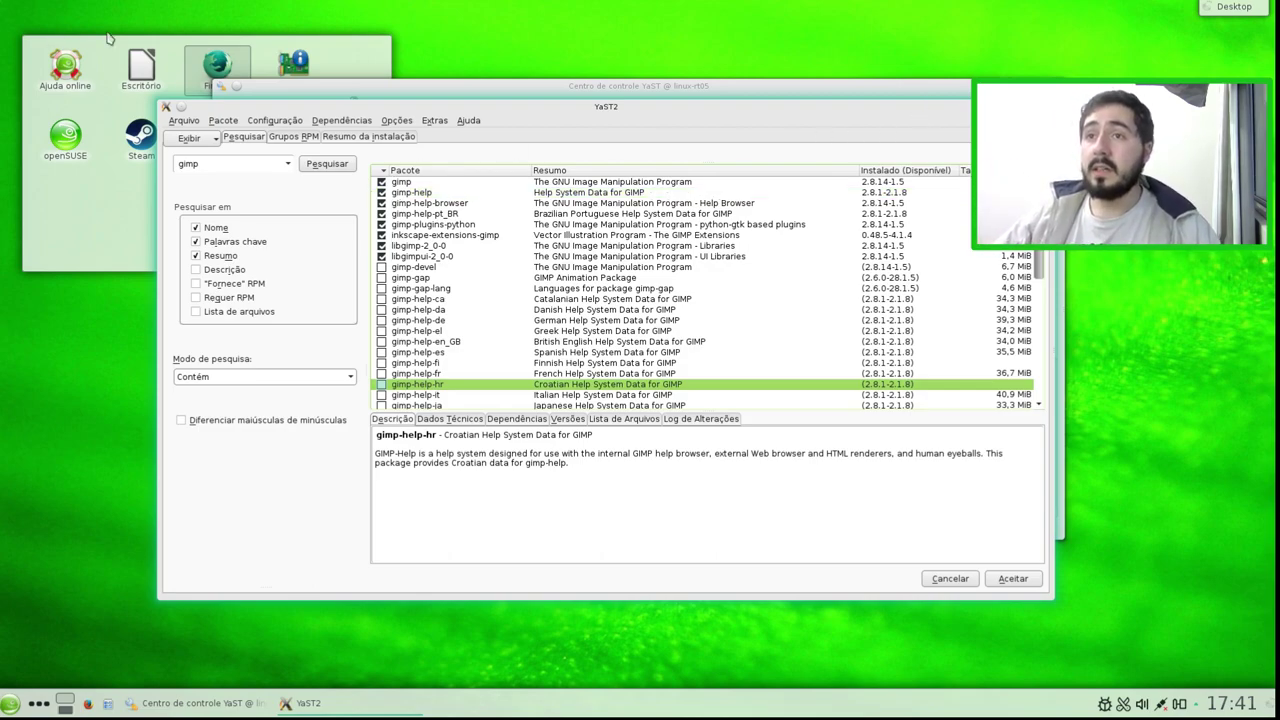
Browse the packages by Grupos RPM, checking the Engineering and Tools groups under Applications
{"action": "left_click", "coordinate": [203, 139]}
{"action": "left_click", "coordinate": [290, 147]}
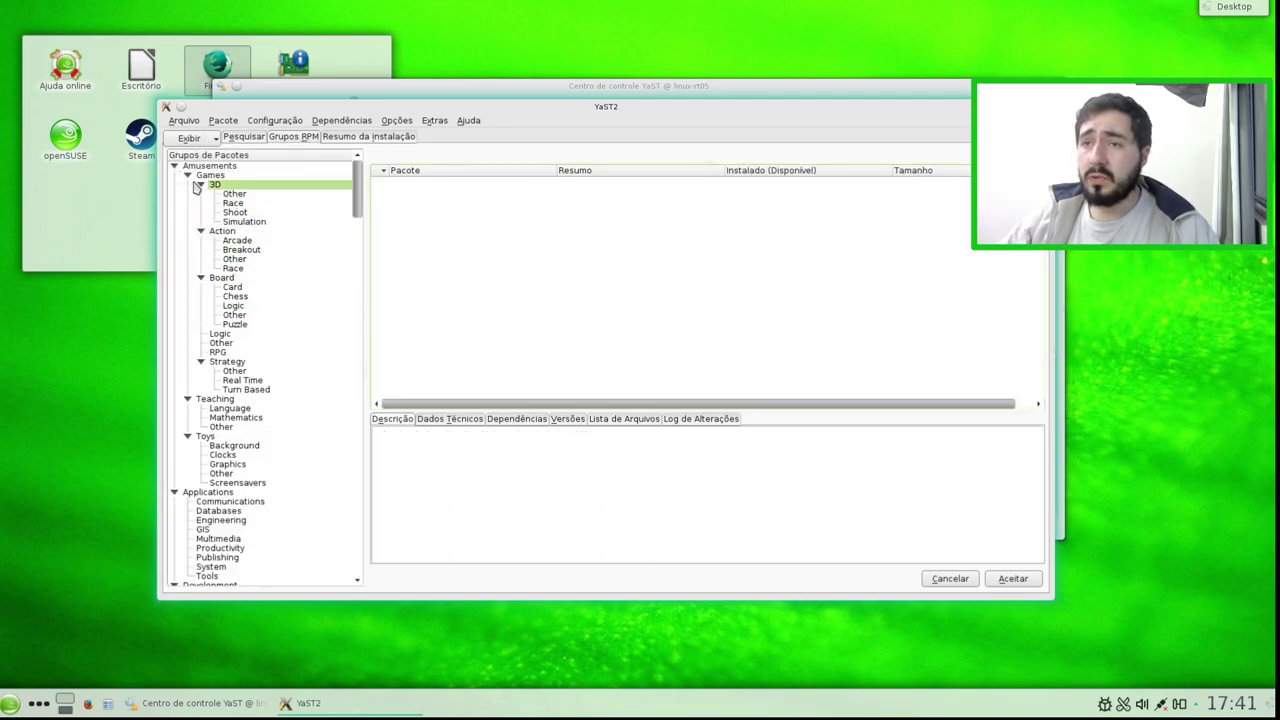
{"action": "scroll", "coordinate": [225, 268], "scroll_direction": "down", "scroll_amount": 4}
{"action": "scroll", "coordinate": [225, 268], "scroll_direction": "down", "scroll_amount": 3}
{"action": "left_click", "coordinate": [240, 324]}
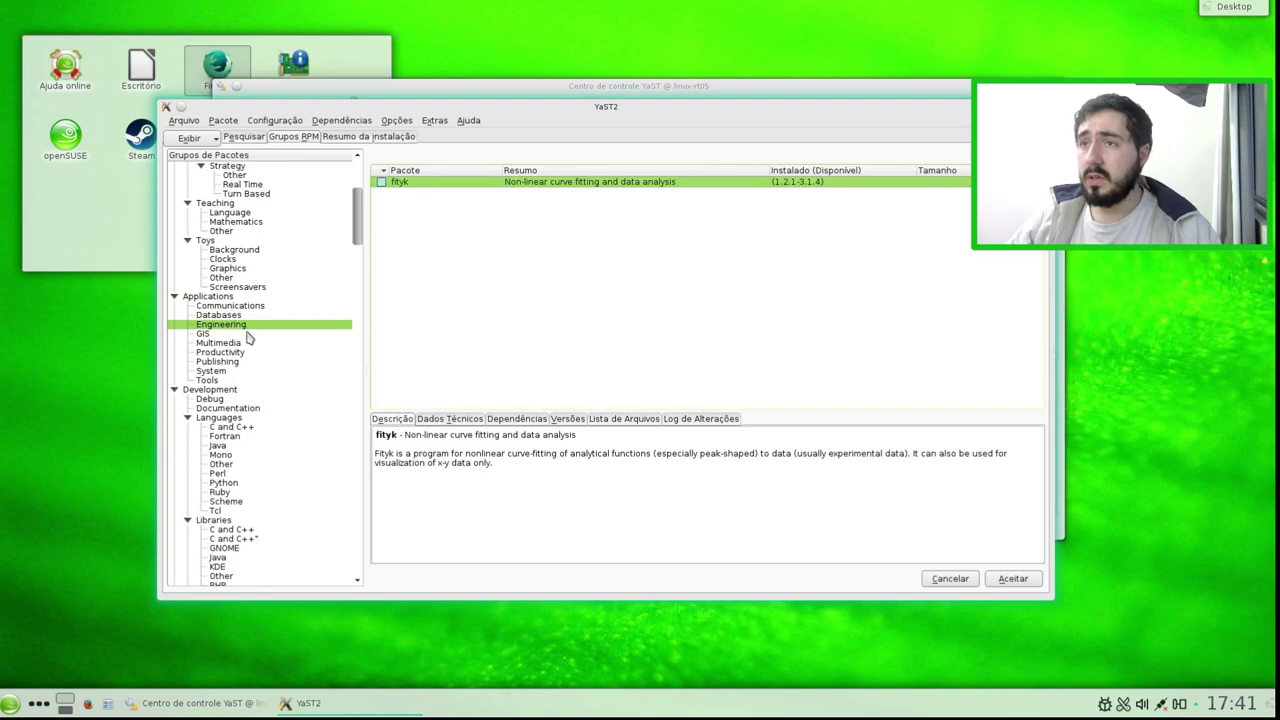
{"action": "left_click", "coordinate": [240, 382]}
{"action": "scroll", "coordinate": [240, 330], "scroll_direction": "down", "scroll_amount": 4}
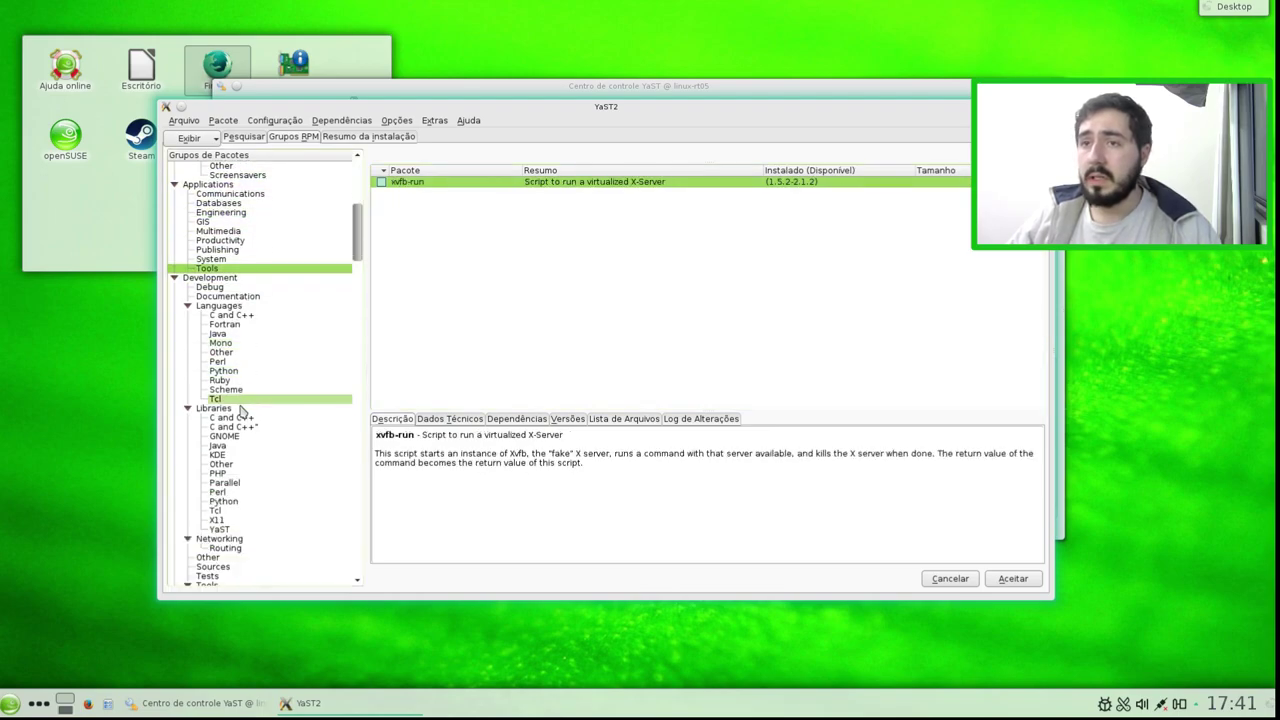
Check the Mono language and YaST library groups under Development, and leave the package manager without applying changes
{"action": "left_click", "coordinate": [240, 324]}
{"action": "left_click", "coordinate": [247, 345]}
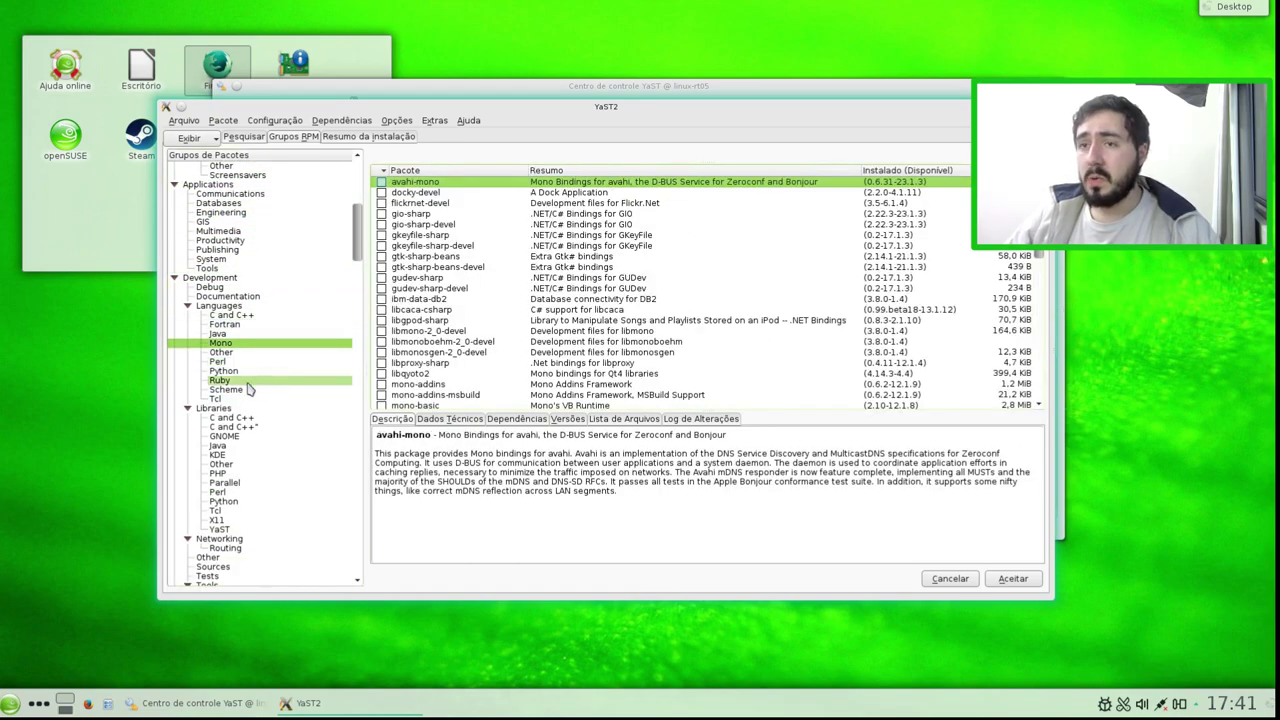
{"action": "scroll", "coordinate": [250, 390], "scroll_direction": "down", "scroll_amount": 4}
{"action": "left_click", "coordinate": [233, 416]}
{"action": "left_click", "coordinate": [224, 389]}
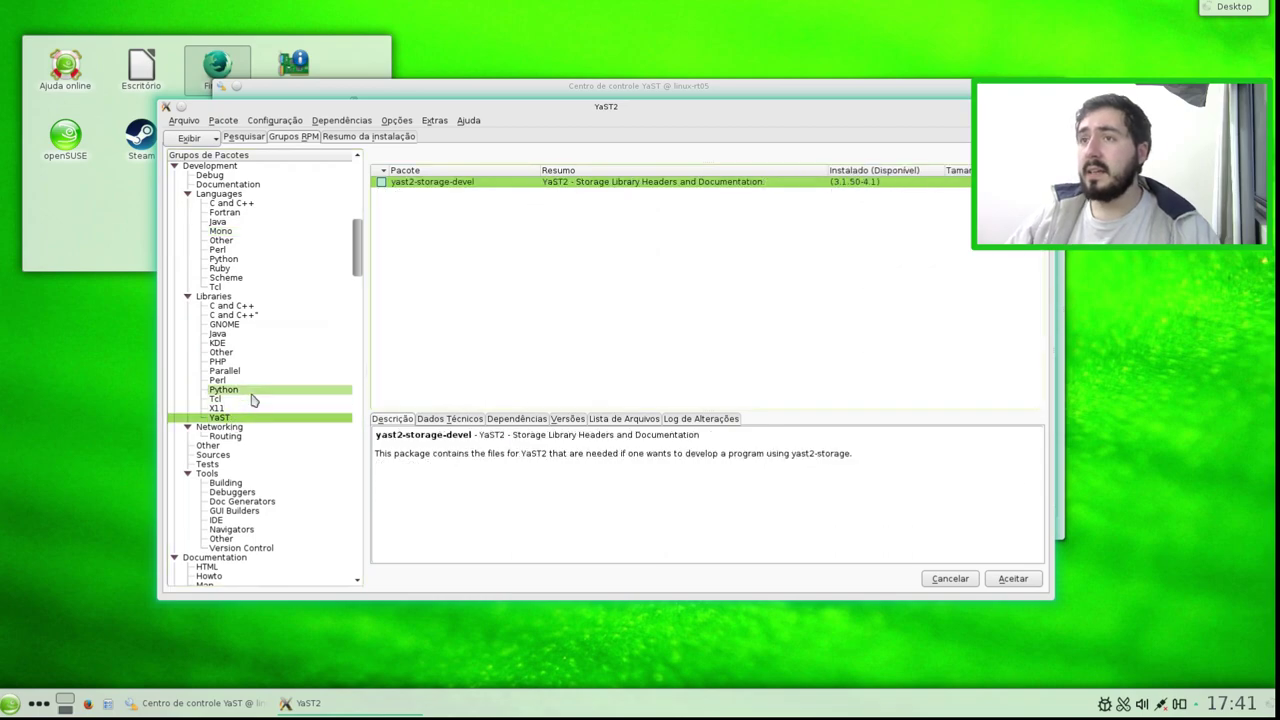
{"action": "left_click", "coordinate": [950, 578]}
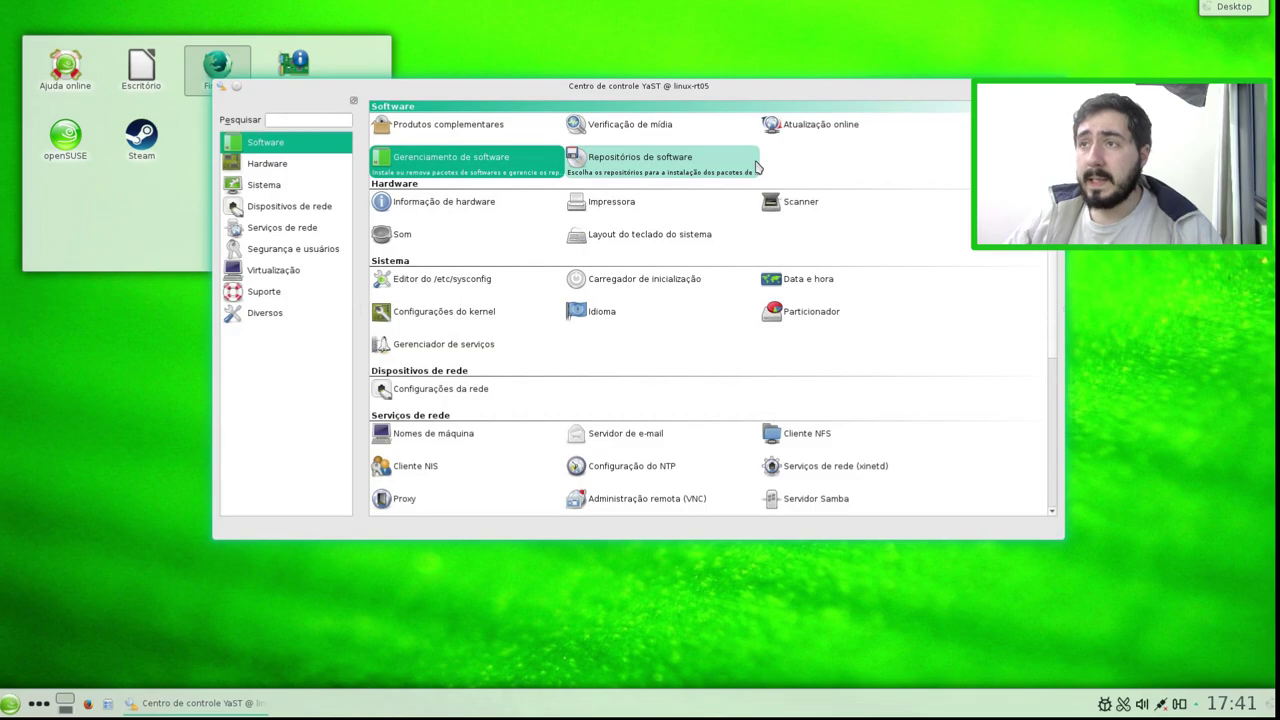
View Repositórios de software, check the details of Repositório de atualização (Non-OSS), and leave without changes
{"action": "left_click", "coordinate": [665, 170]}
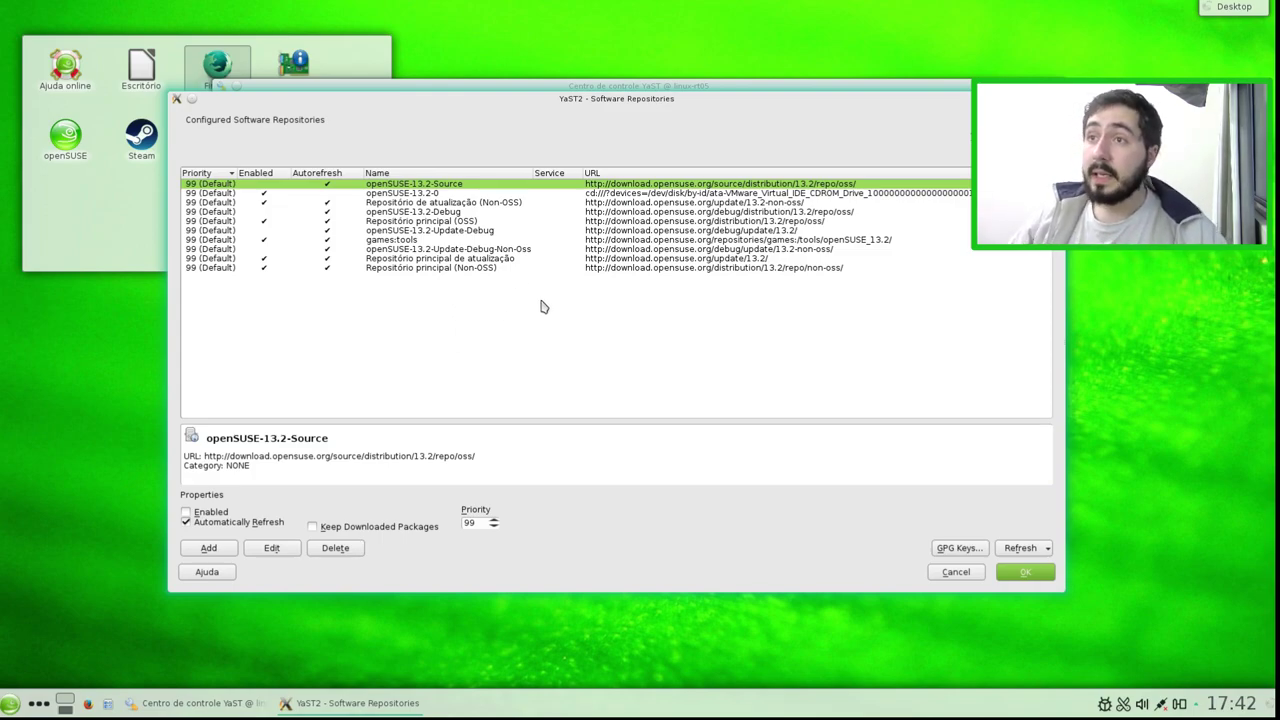
{"action": "left_click", "coordinate": [545, 211]}
{"action": "left_click", "coordinate": [547, 203]}
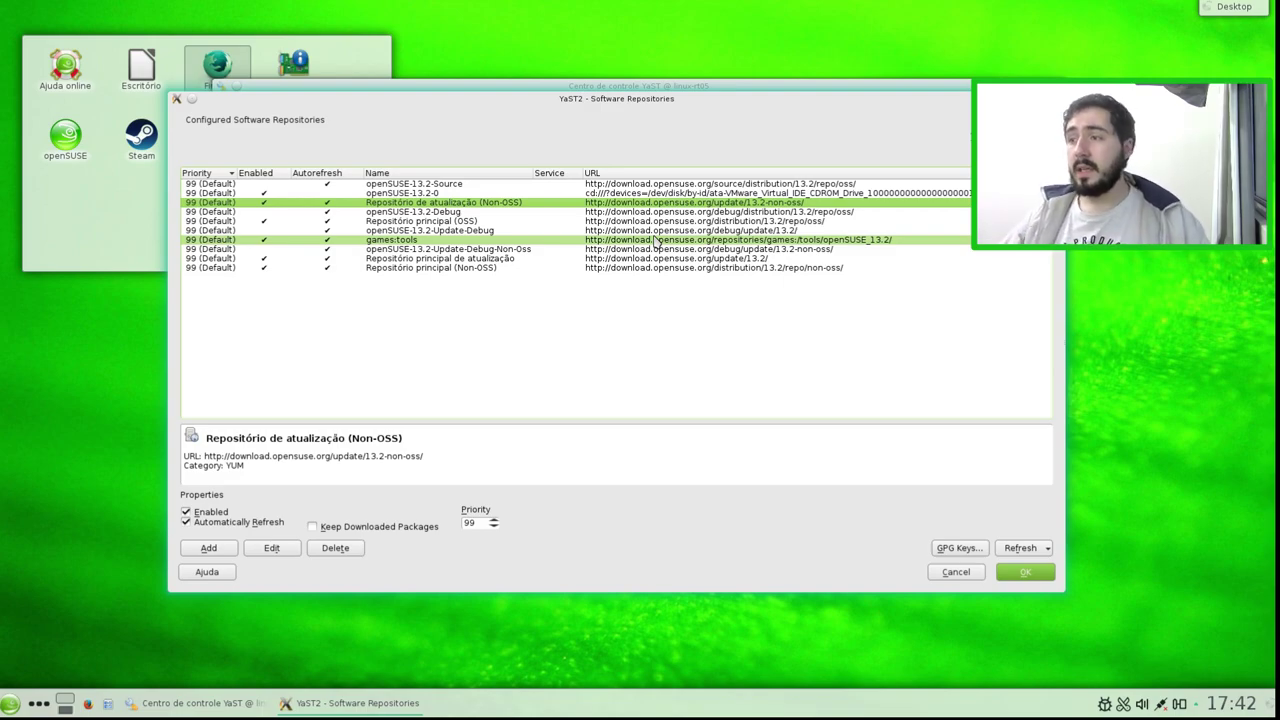
{"action": "left_click", "coordinate": [958, 573]}
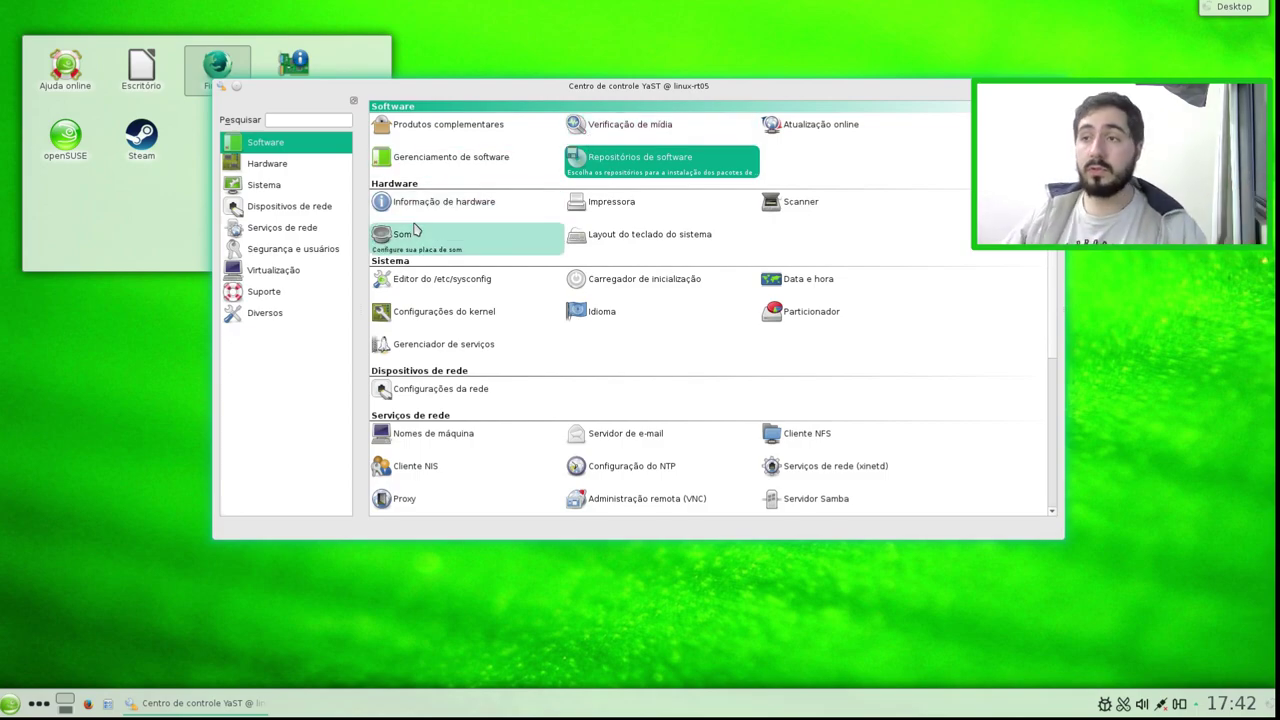
Open Informação de hardware from the Hardware category and expand the BIOS details
{"action": "left_click", "coordinate": [323, 170]}
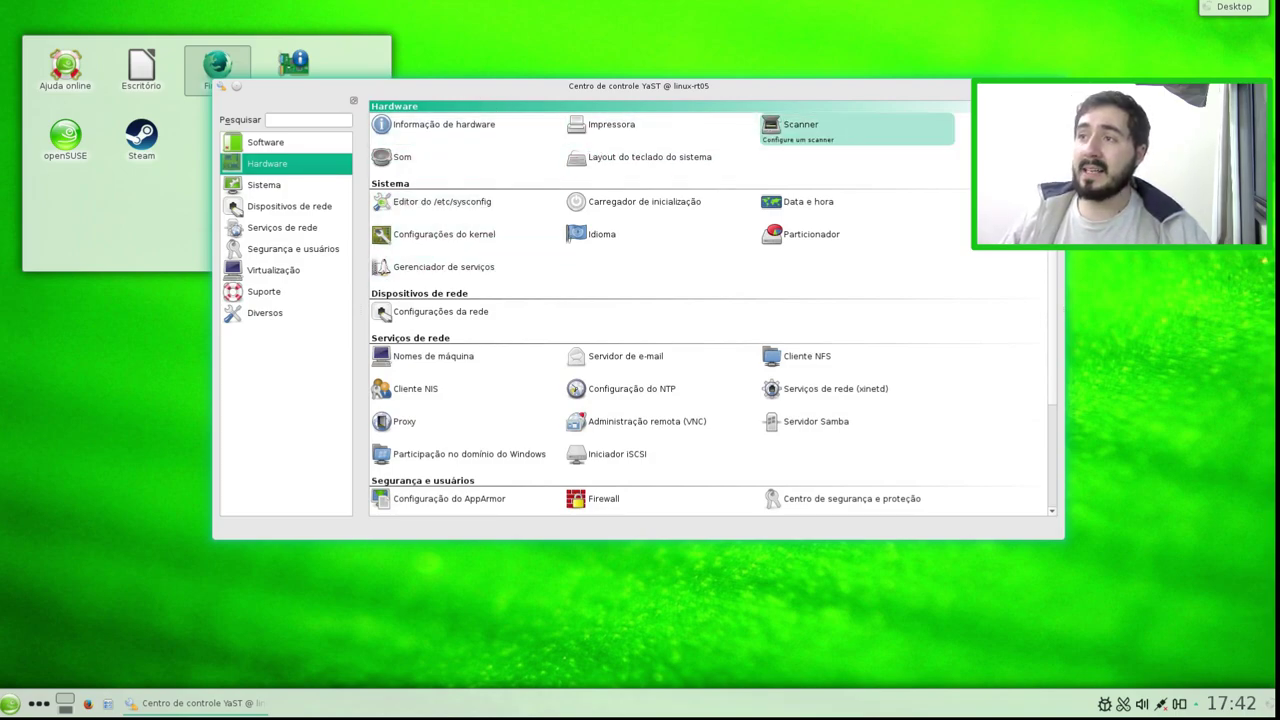
{"action": "left_click", "coordinate": [440, 126]}
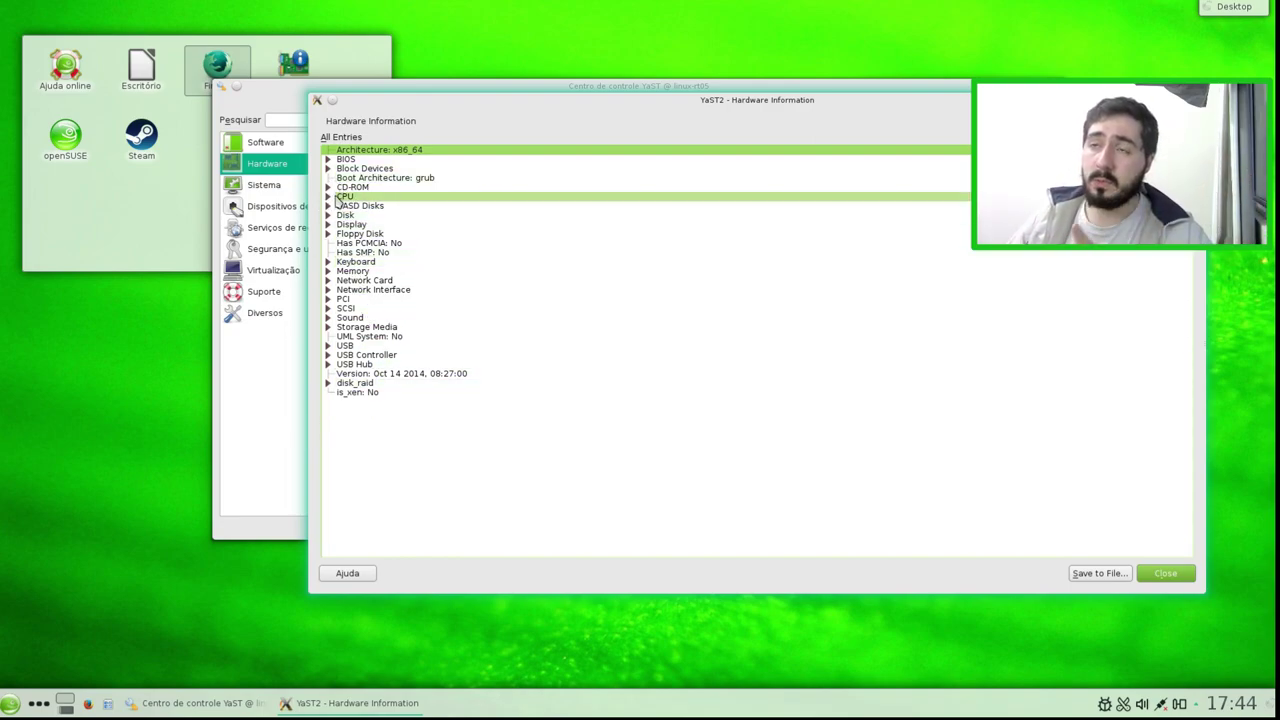
{"action": "left_click", "coordinate": [327, 160]}
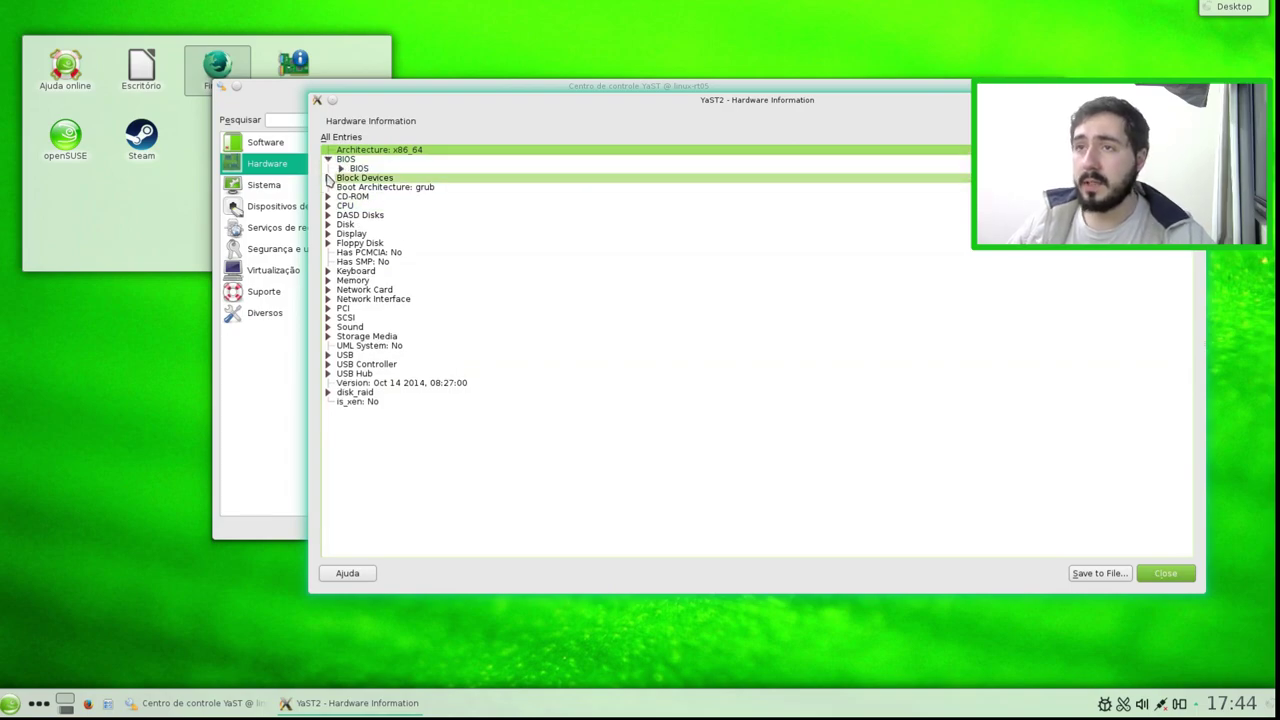
{"action": "left_click", "coordinate": [340, 169]}
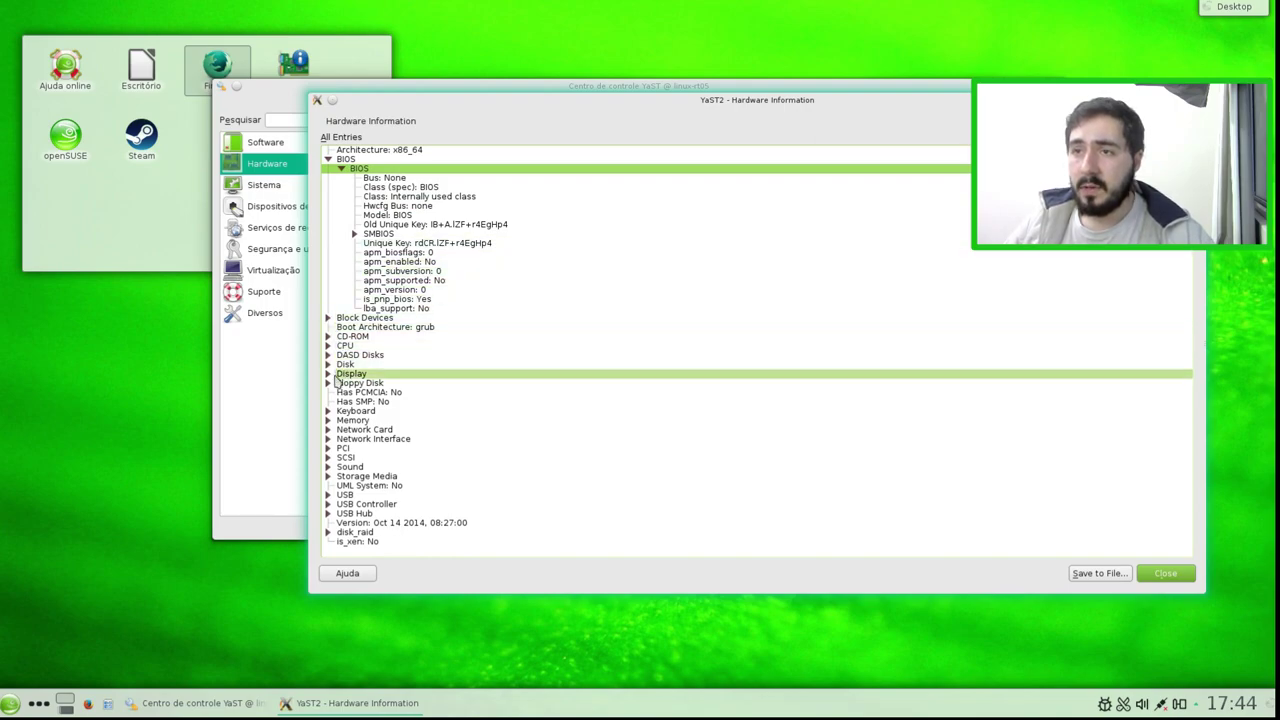
Expand the CPU entry with its processor and read through the processor's details
{"action": "left_click", "coordinate": [328, 345]}
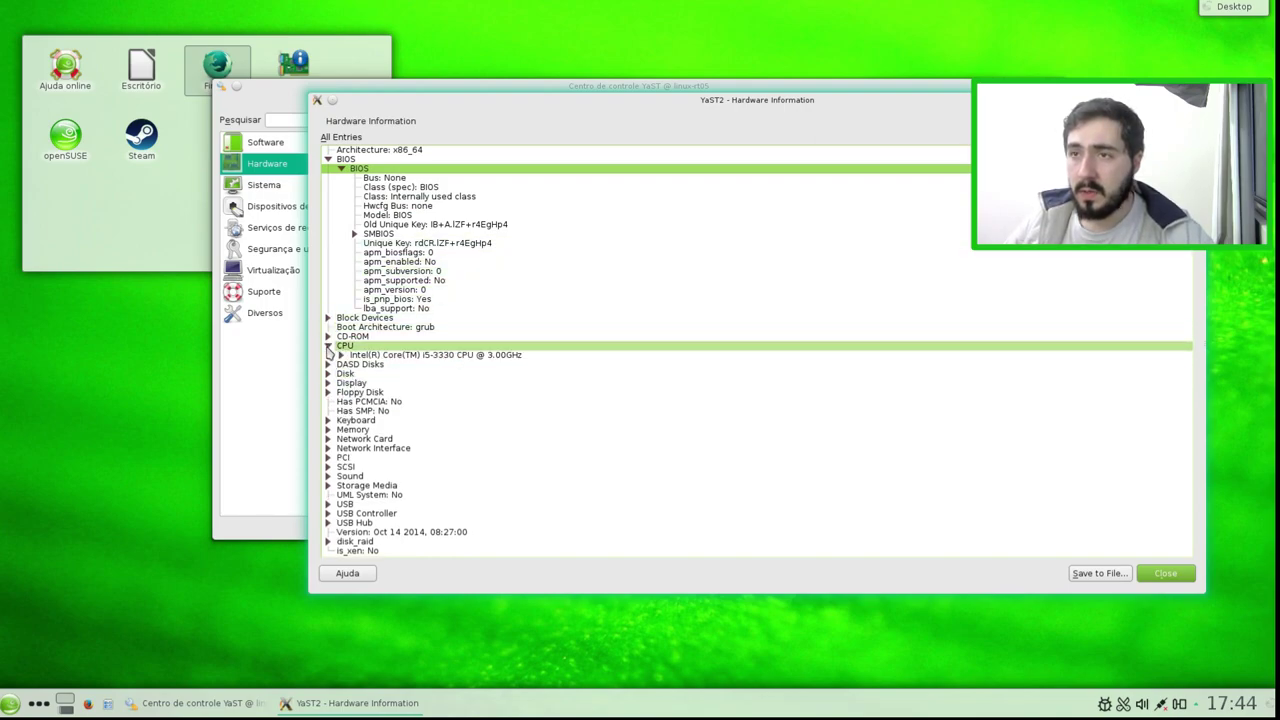
{"action": "left_click", "coordinate": [341, 355]}
{"action": "scroll", "coordinate": [565, 385], "scroll_direction": "down", "scroll_amount": 9}
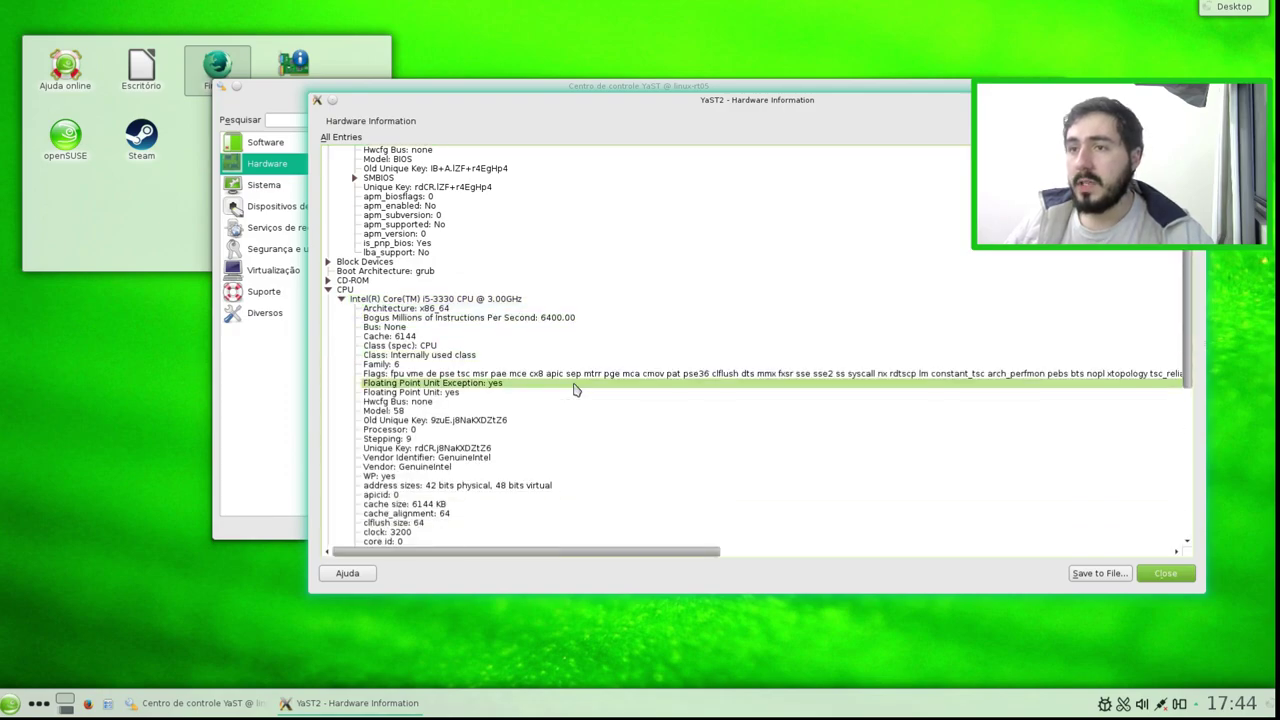
{"action": "scroll", "coordinate": [580, 410], "scroll_direction": "up", "scroll_amount": 2}
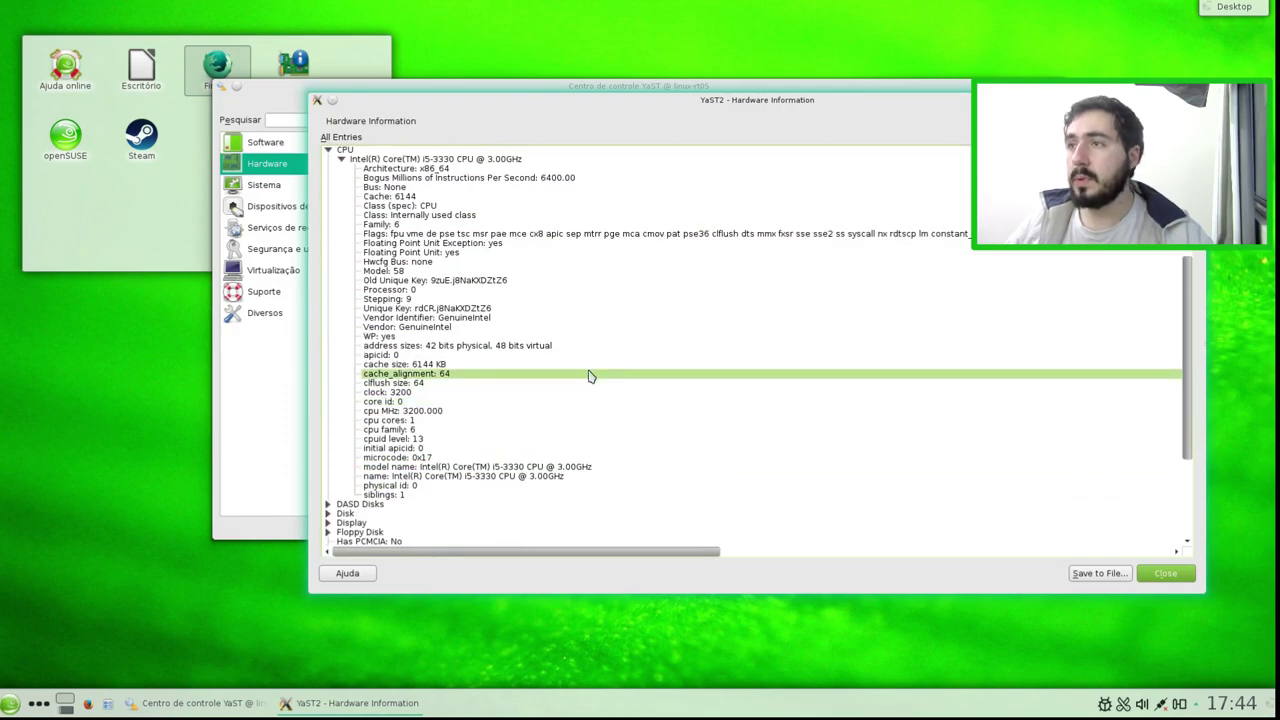
{"action": "scroll", "coordinate": [660, 237], "scroll_direction": "up", "scroll_amount": 4}
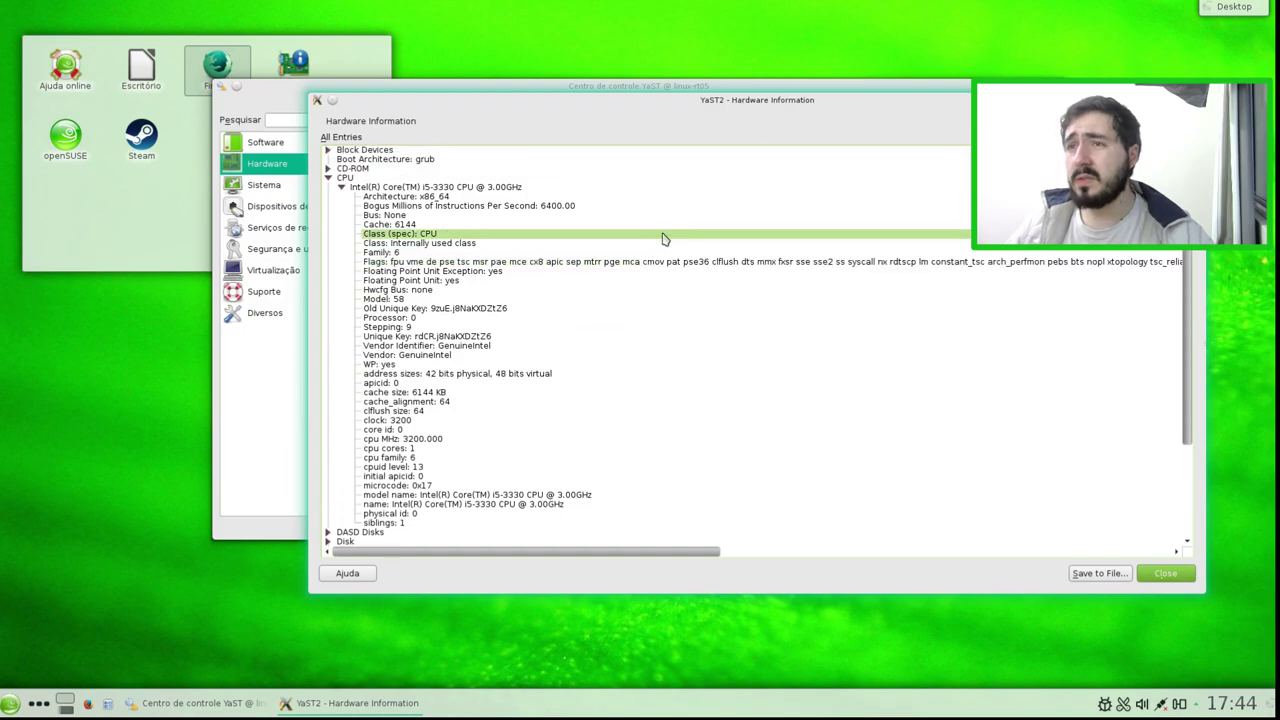
{"action": "scroll", "coordinate": [600, 355], "scroll_direction": "down", "scroll_amount": 8}
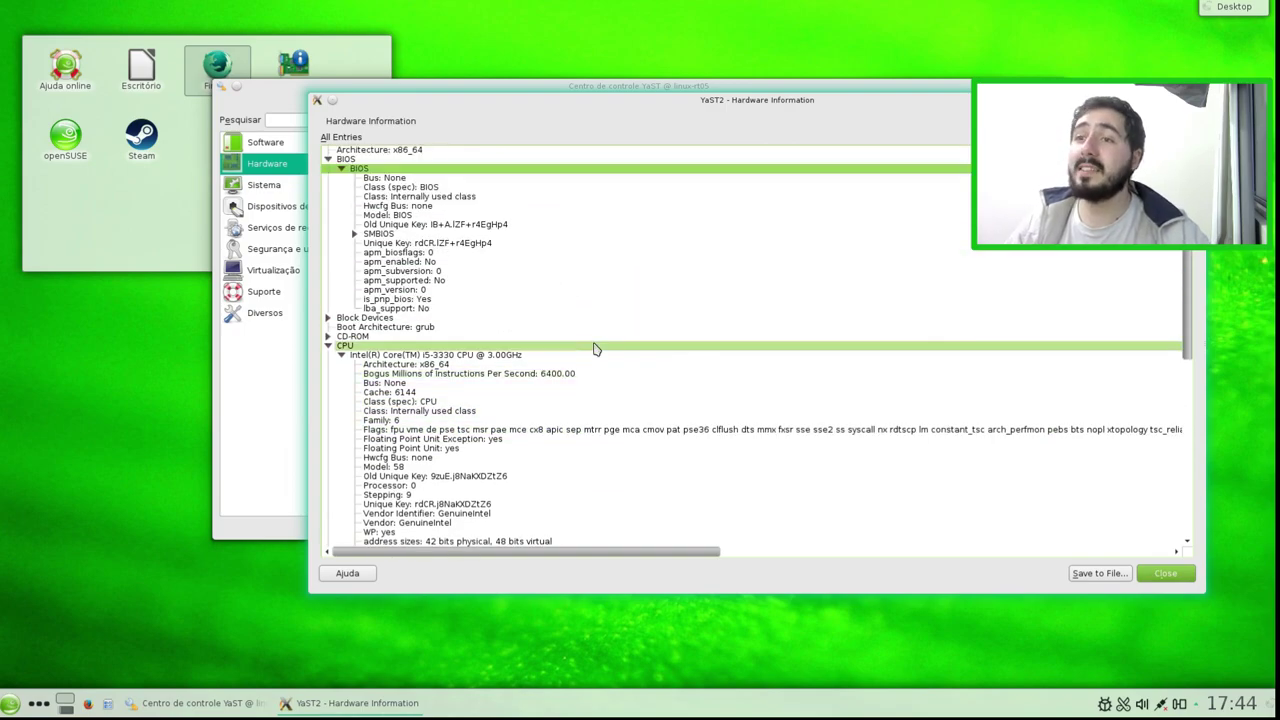
{"action": "scroll", "coordinate": [580, 395], "scroll_direction": "down", "scroll_amount": 2}
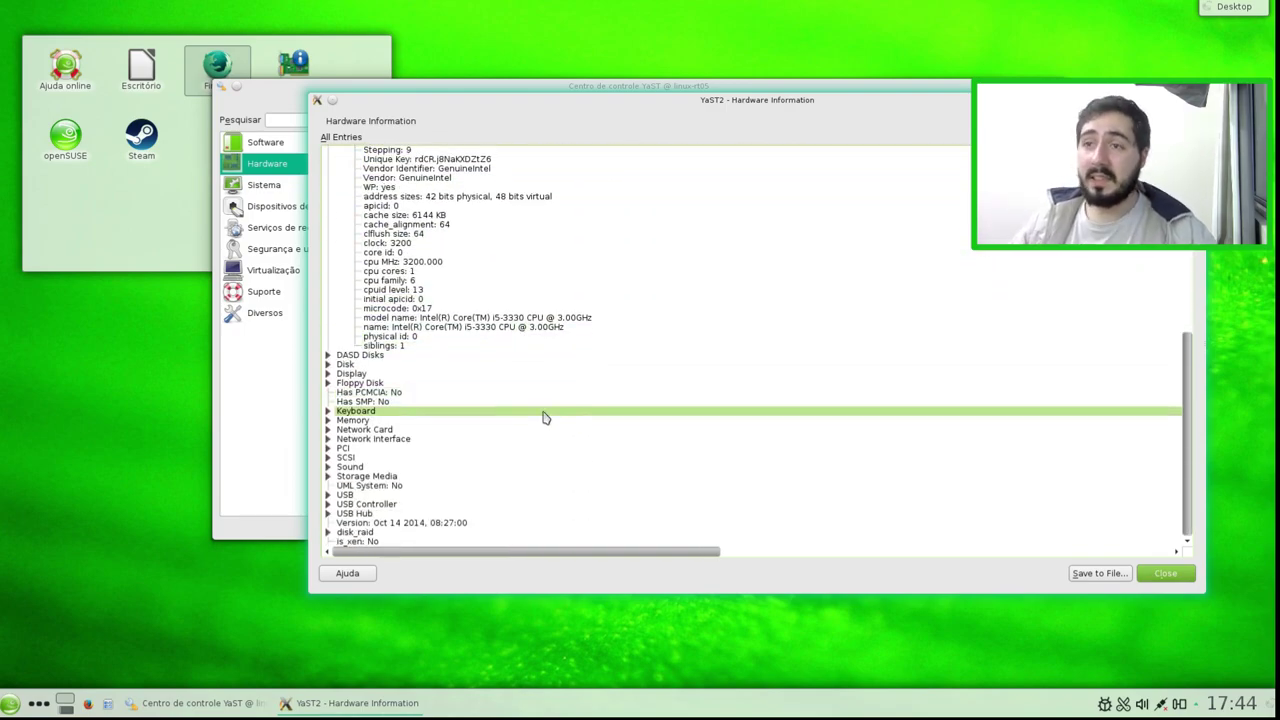
Expand DASD Disks and examine the details of the /dev/sda disk, including its model
{"action": "left_click", "coordinate": [329, 356]}
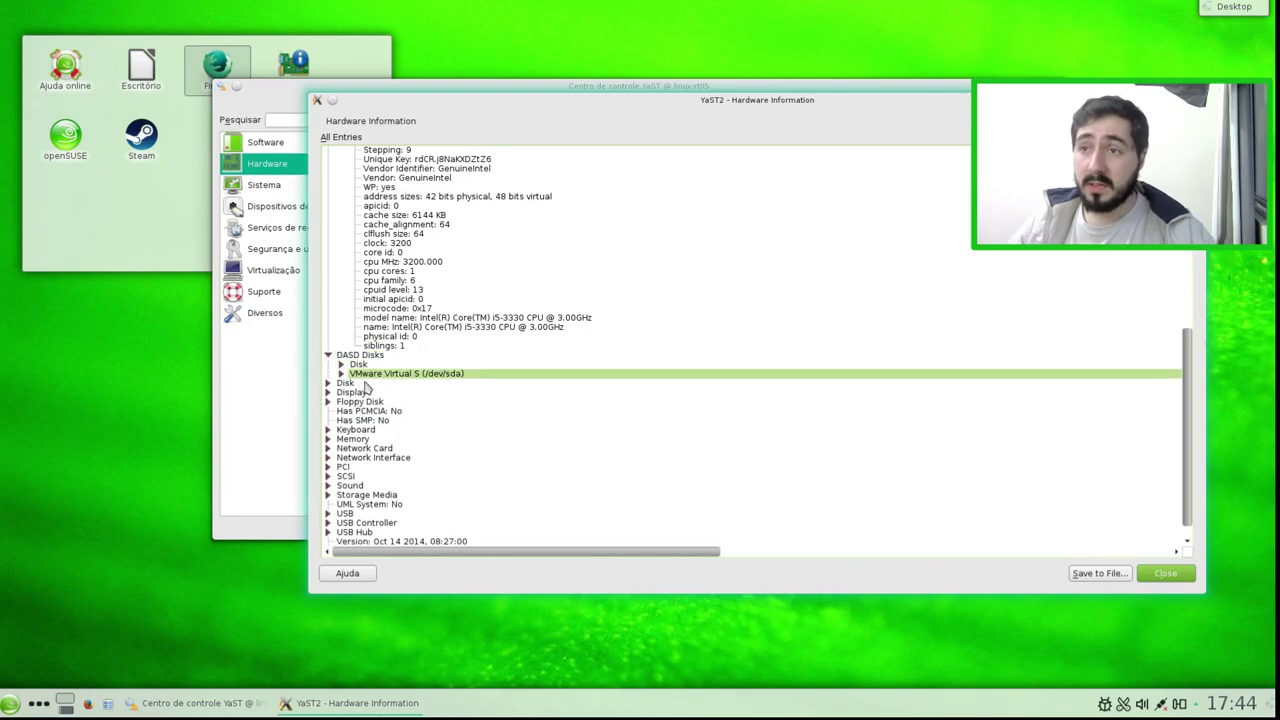
{"action": "left_click", "coordinate": [340, 373]}
{"action": "scroll", "coordinate": [445, 397], "scroll_direction": "down", "scroll_amount": 4}
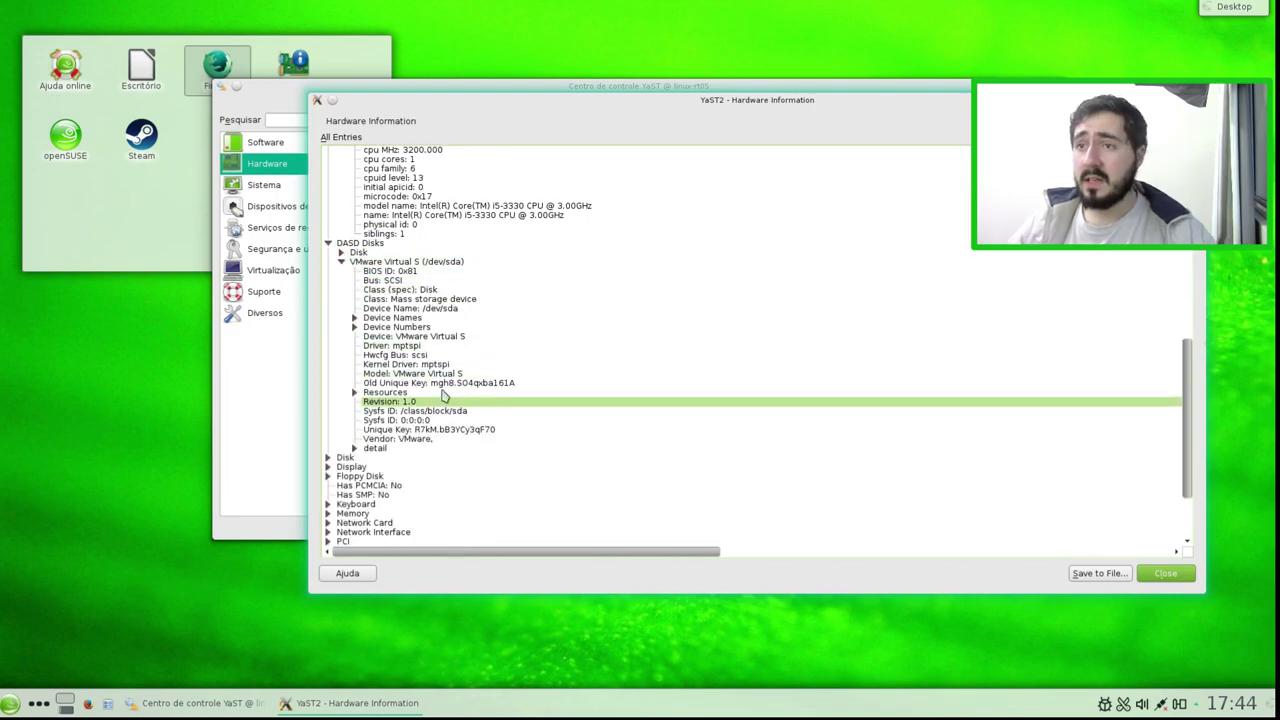
{"action": "left_click", "coordinate": [495, 375]}
{"action": "scroll", "coordinate": [455, 435], "scroll_direction": "down", "scroll_amount": 3}
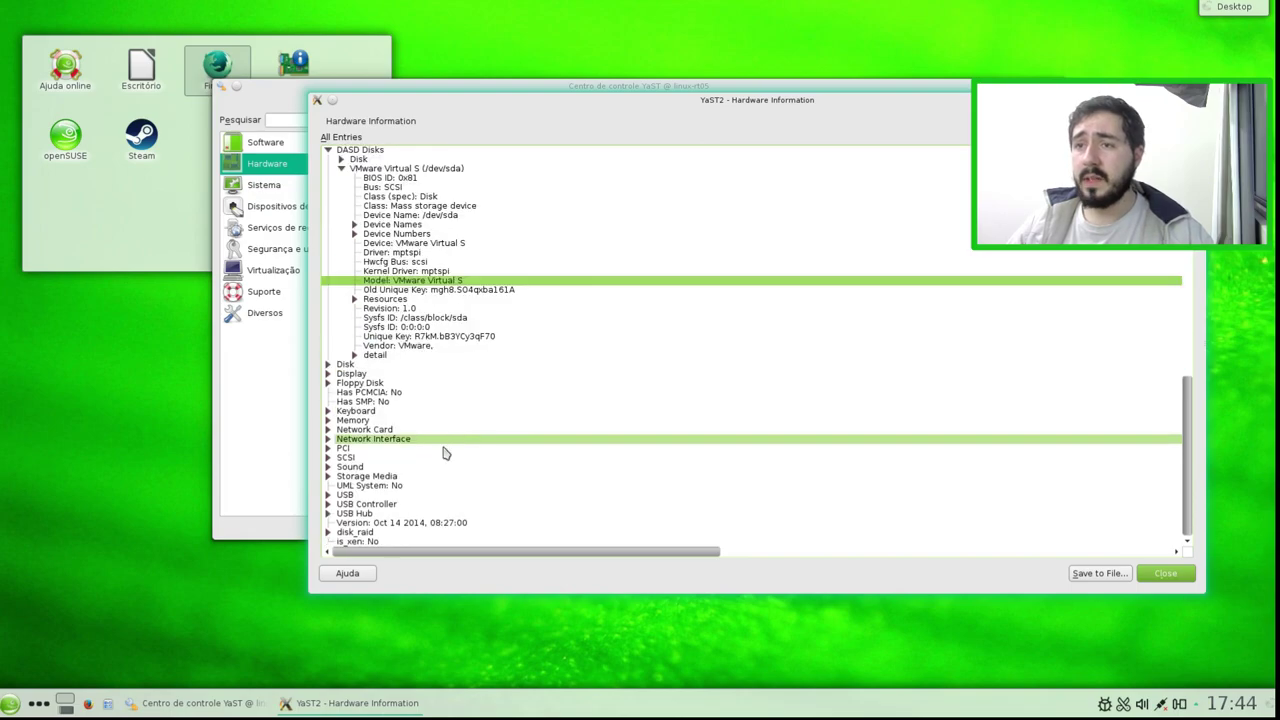
Examine the Main Memory details, including the Memory and phys_mem resources, and close the hardware information
{"action": "left_click", "coordinate": [328, 421]}
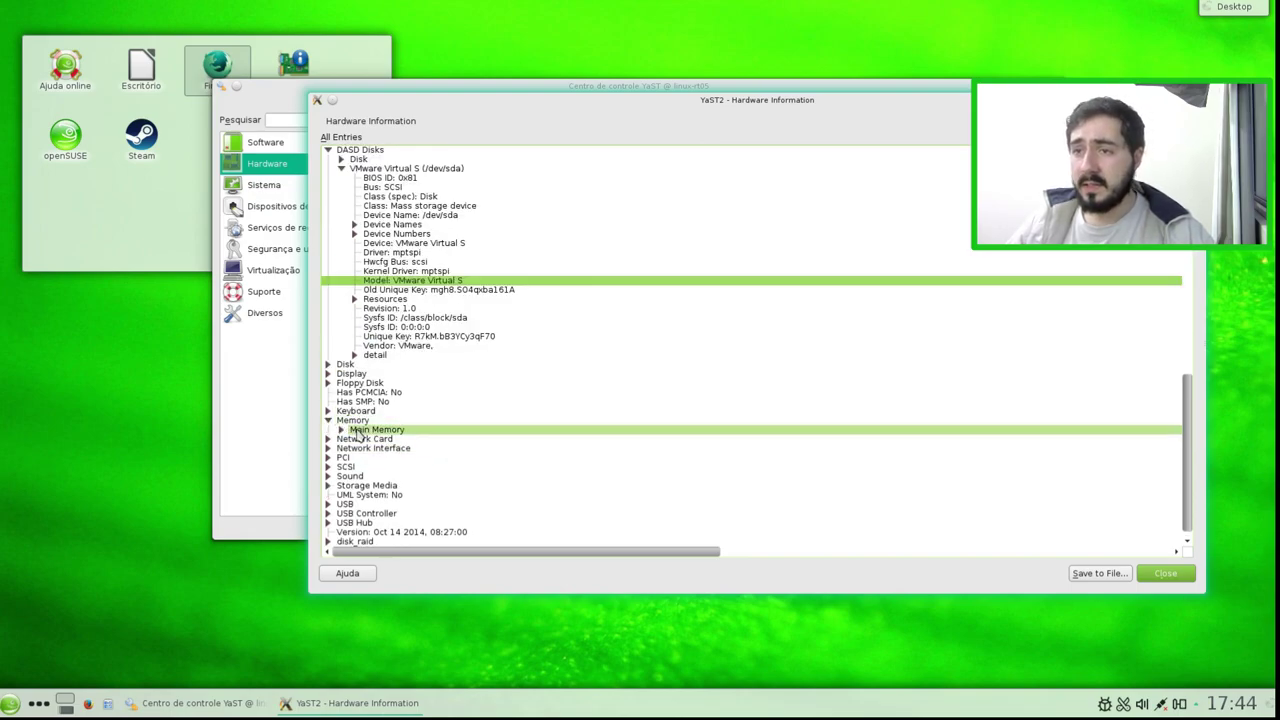
{"action": "left_click", "coordinate": [341, 430]}
{"action": "scroll", "coordinate": [537, 437], "scroll_direction": "down", "scroll_amount": 2}
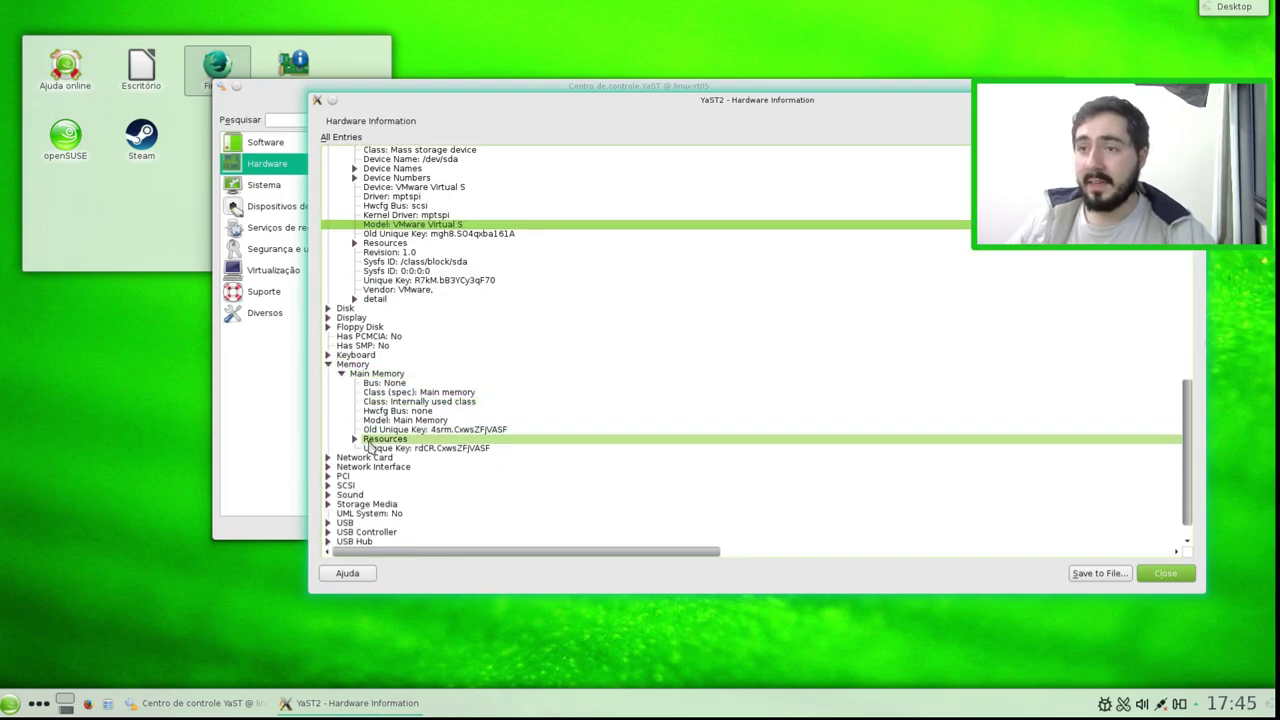
{"action": "left_click", "coordinate": [356, 441]}
{"action": "scroll", "coordinate": [449, 429], "scroll_direction": "down", "scroll_amount": 2}
{"action": "left_click", "coordinate": [369, 397]}
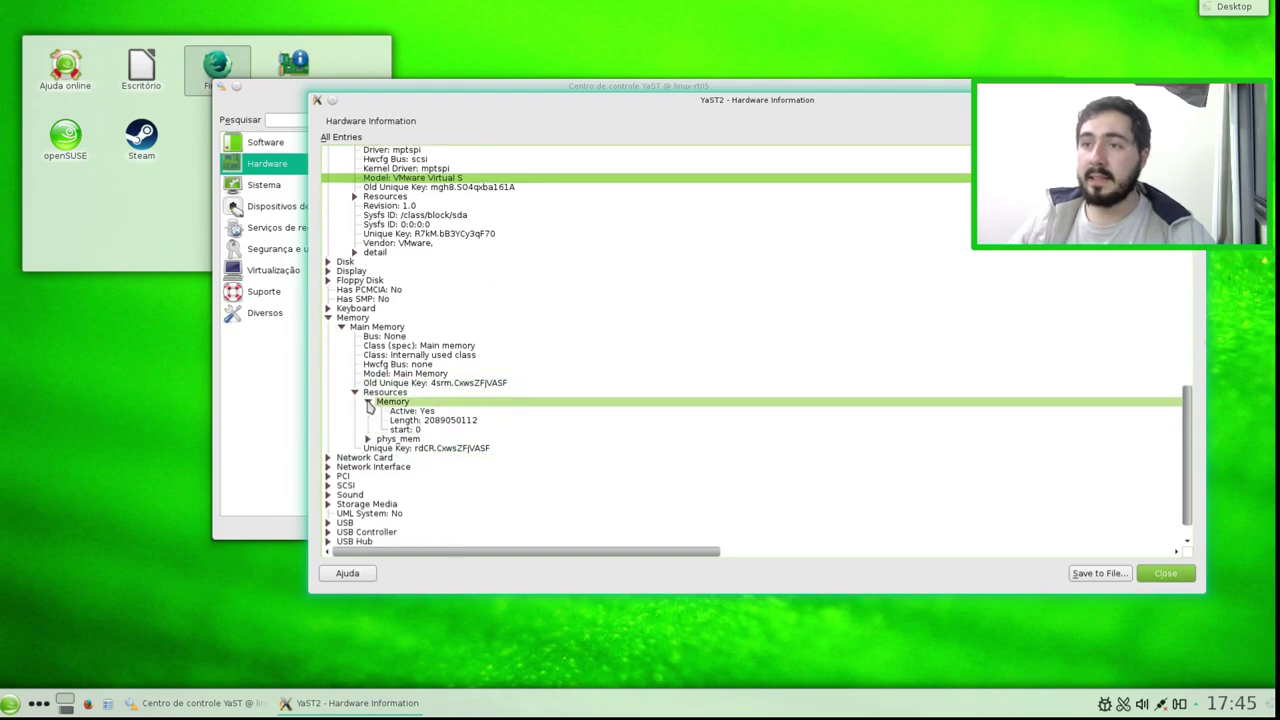
{"action": "scroll", "coordinate": [449, 421], "scroll_direction": "down", "scroll_amount": 1}
{"action": "left_click", "coordinate": [368, 411]}
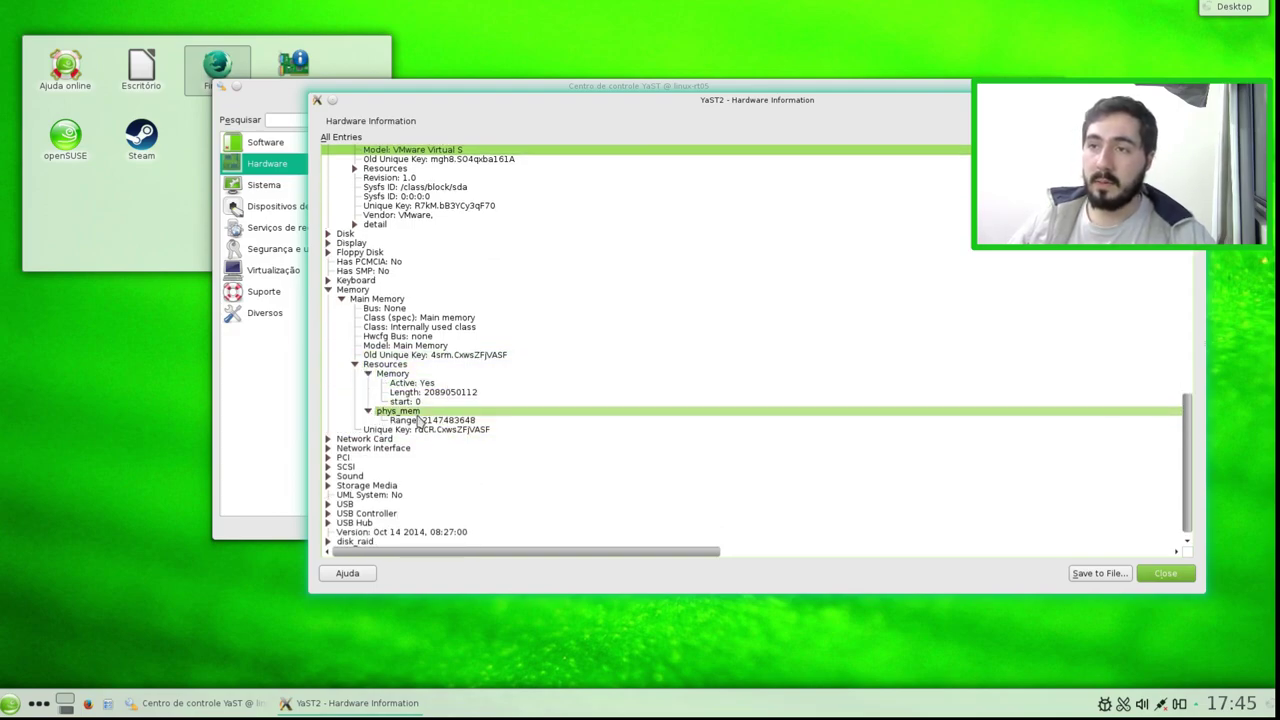
{"action": "left_click", "coordinate": [420, 309]}
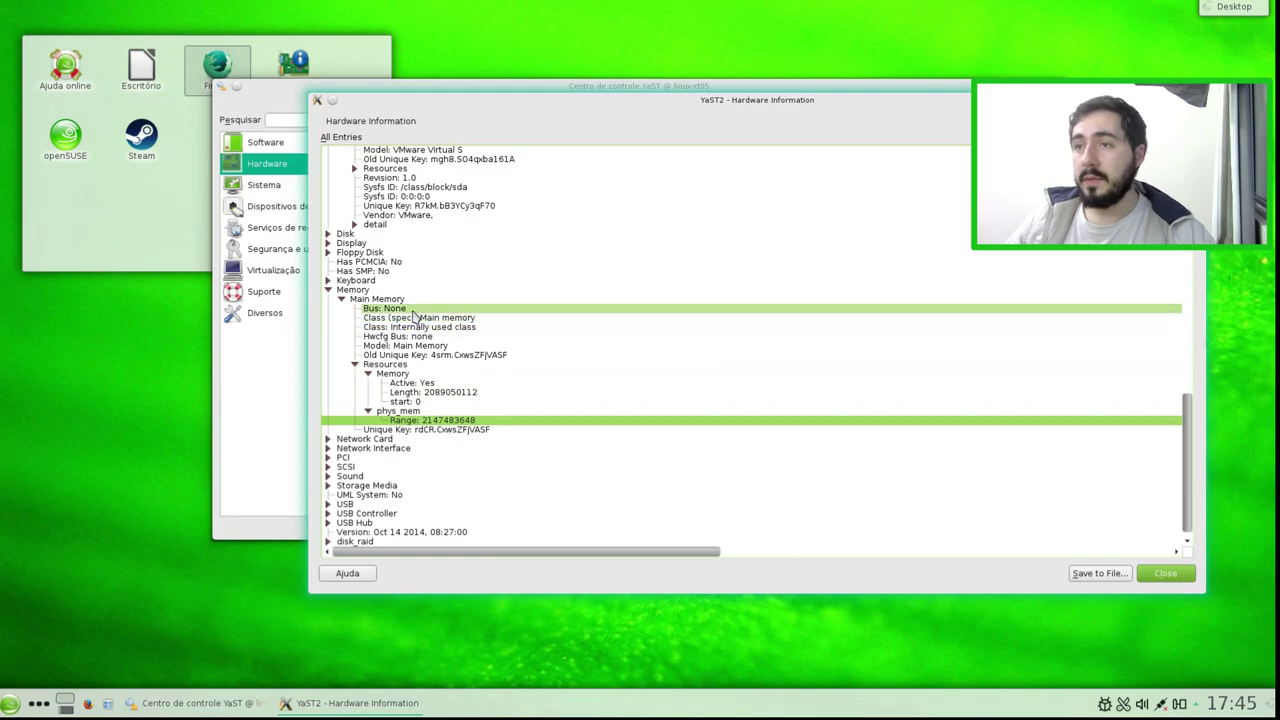
{"action": "left_click", "coordinate": [1165, 573]}
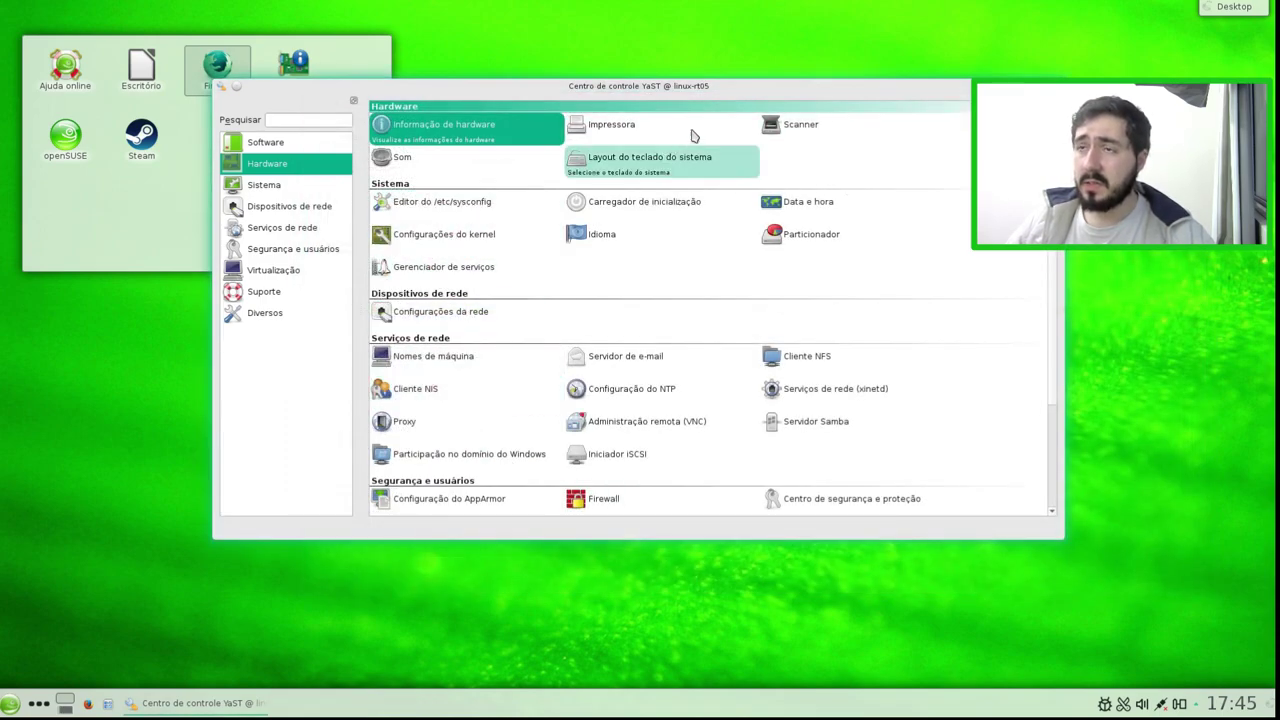
View the Som configuration without changing it, and display the Sistema modules of the control center
{"action": "left_click", "coordinate": [458, 168]}
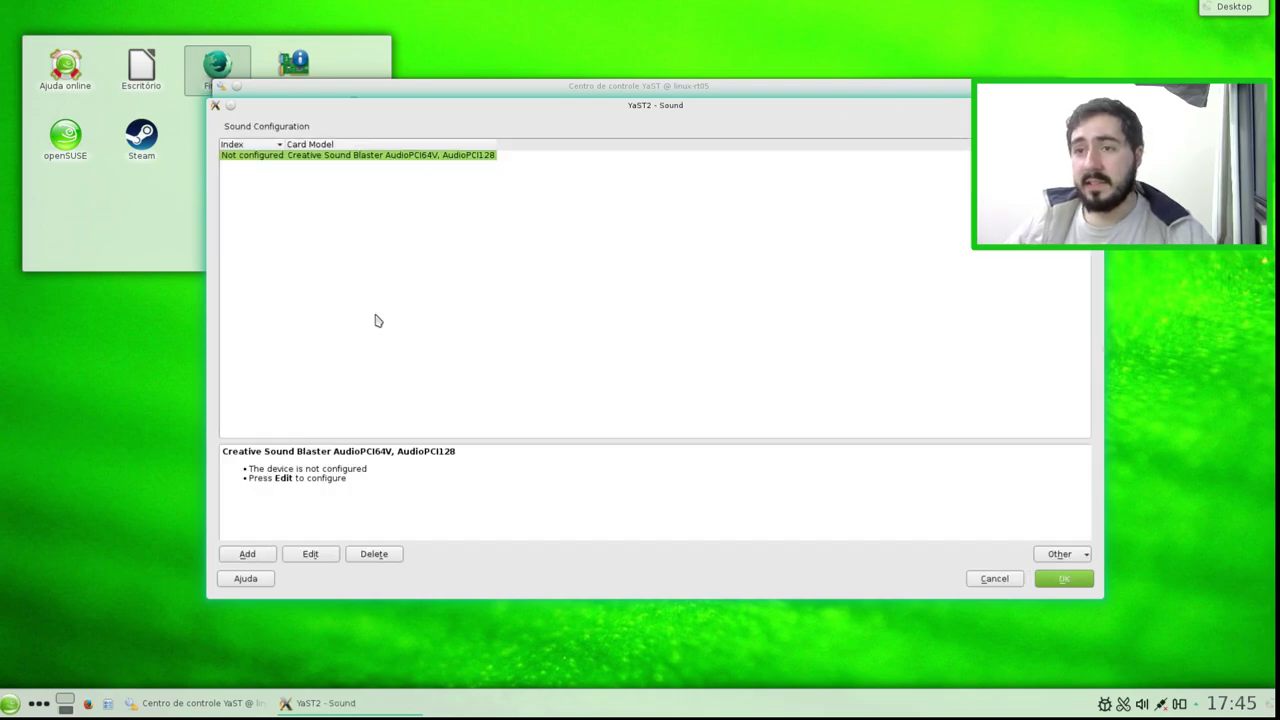
{"action": "left_click_drag", "start_coordinate": [779, 111], "coordinate": [766, 134]}
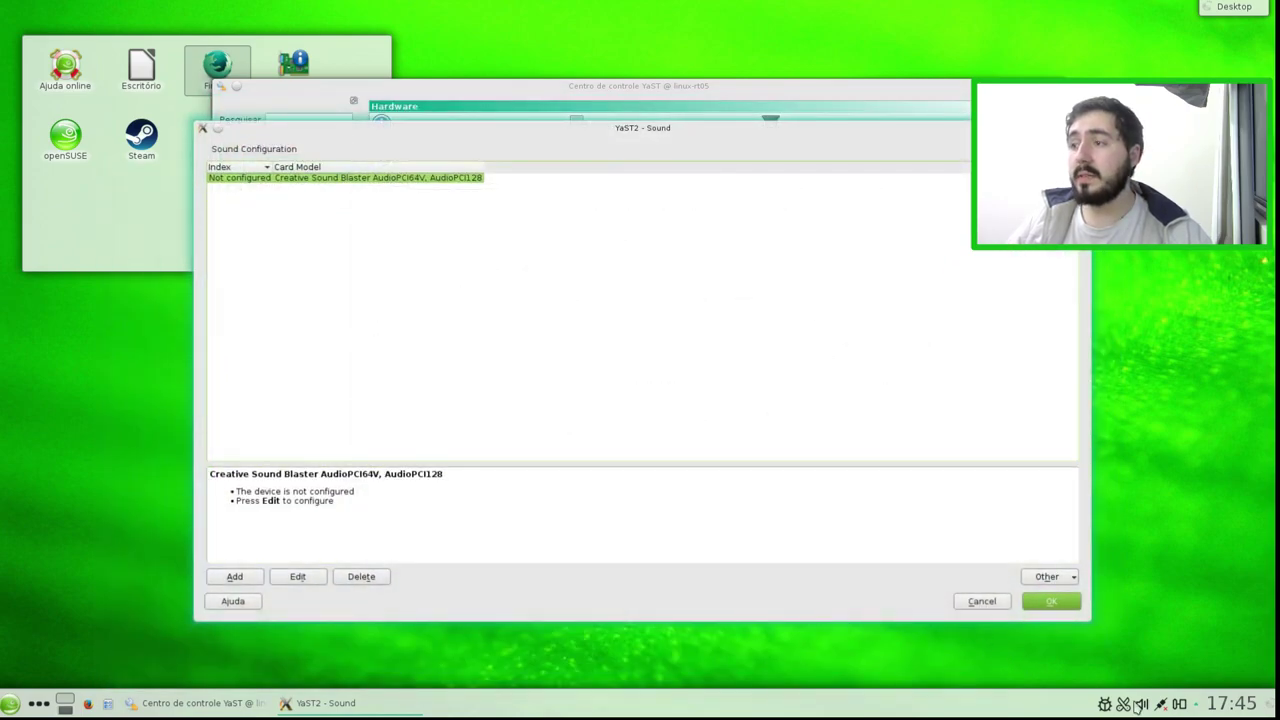
{"action": "left_click", "coordinate": [984, 605]}
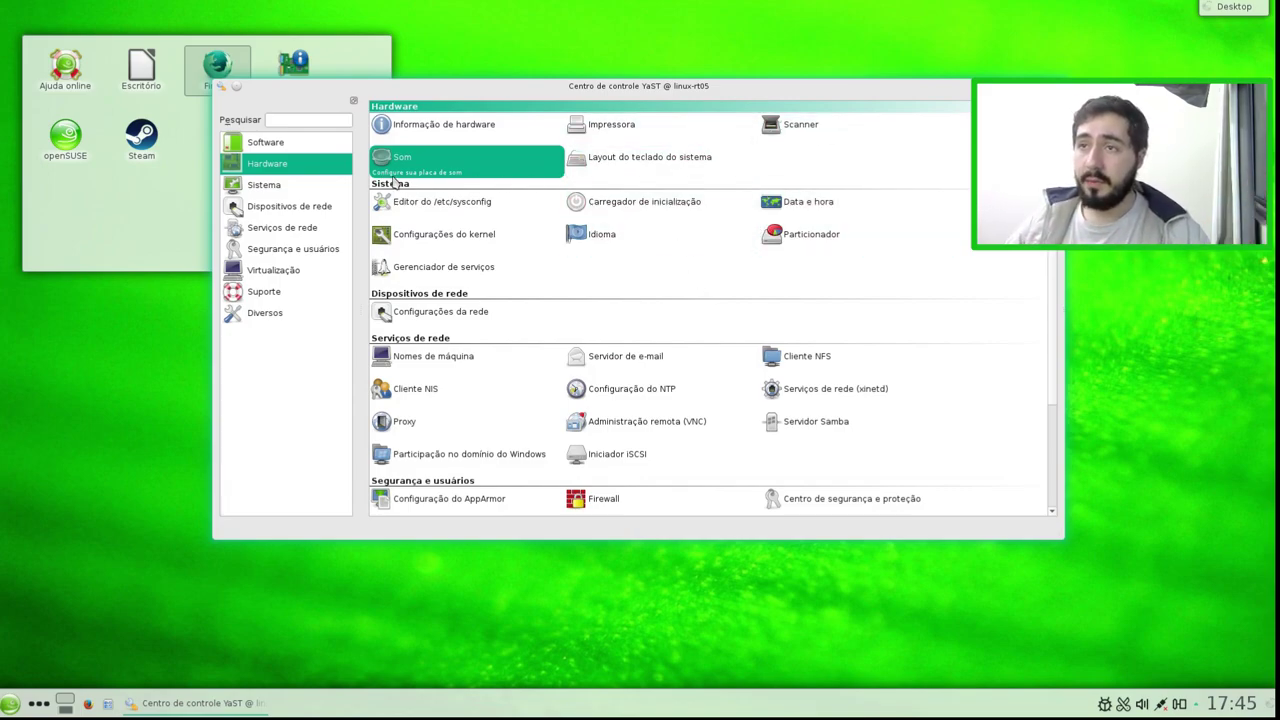
{"action": "left_click", "coordinate": [305, 189]}
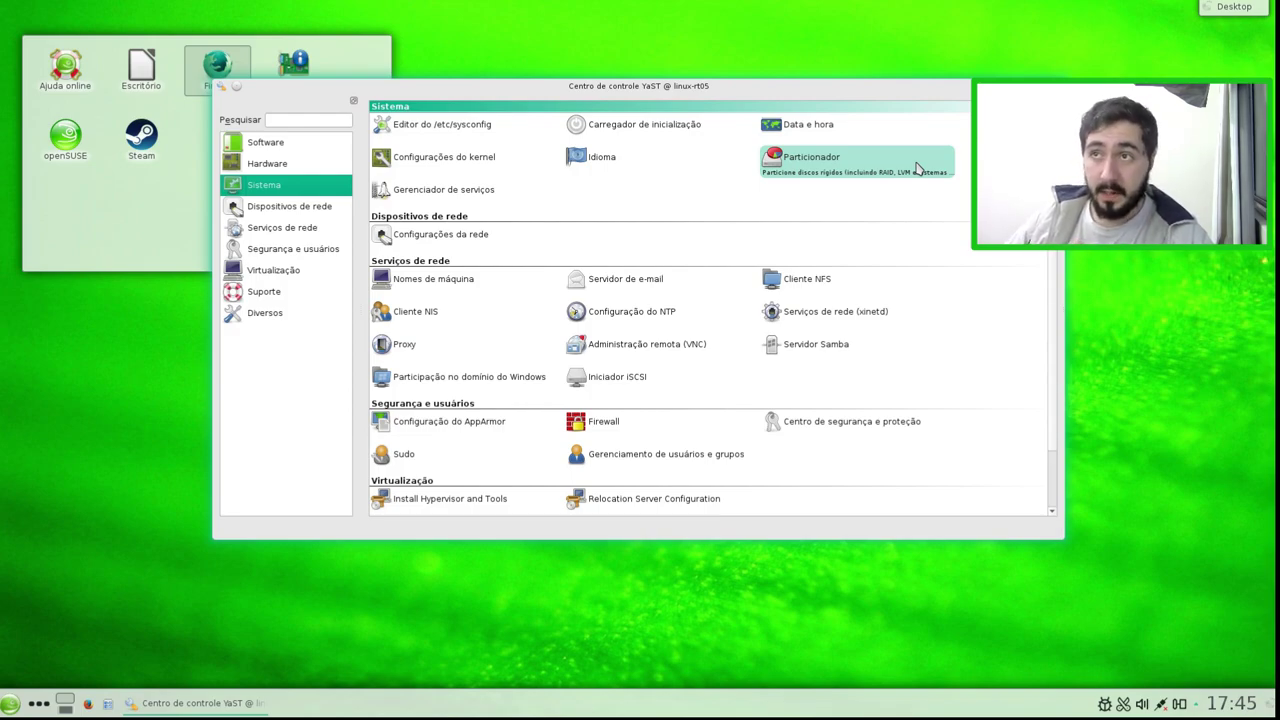
Start the Configurações do kernel module and the /etc/sysconfig editor from the Sistema modules, arranging their windows
{"action": "left_click", "coordinate": [495, 157]}
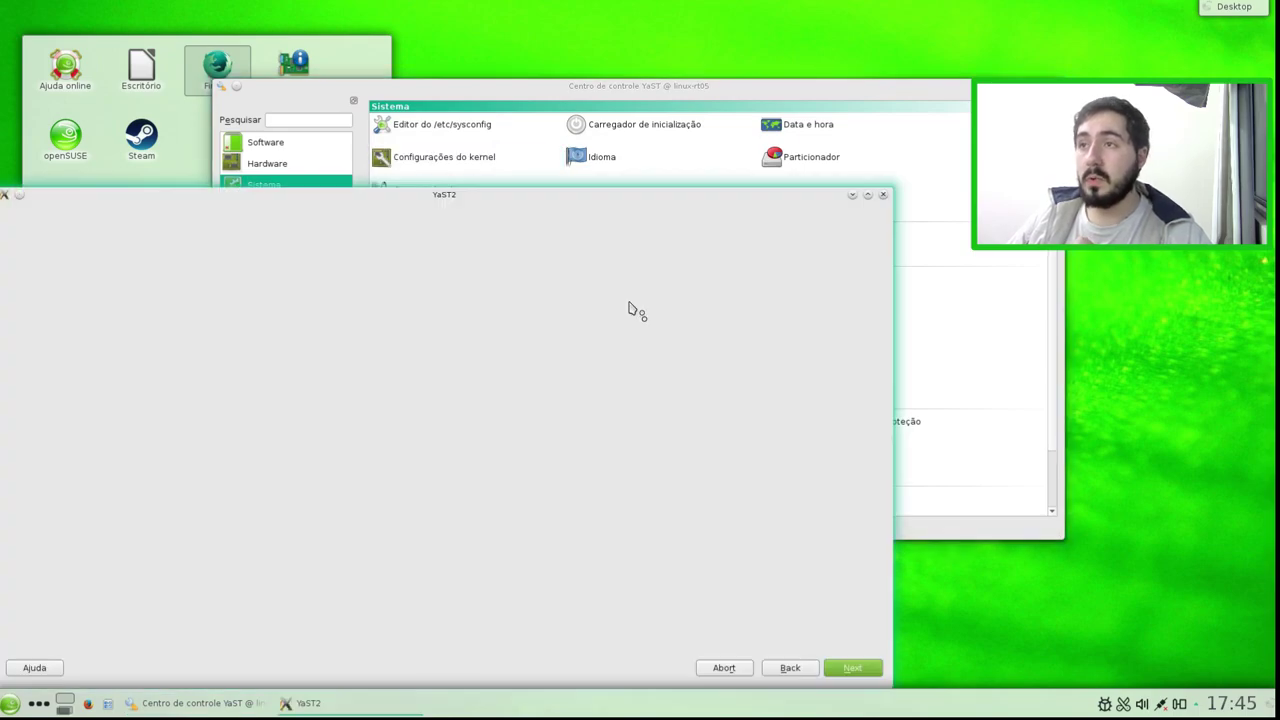
{"action": "left_click_drag", "start_coordinate": [571, 197], "coordinate": [860, 157]}
{"action": "left_click", "coordinate": [831, 97]}
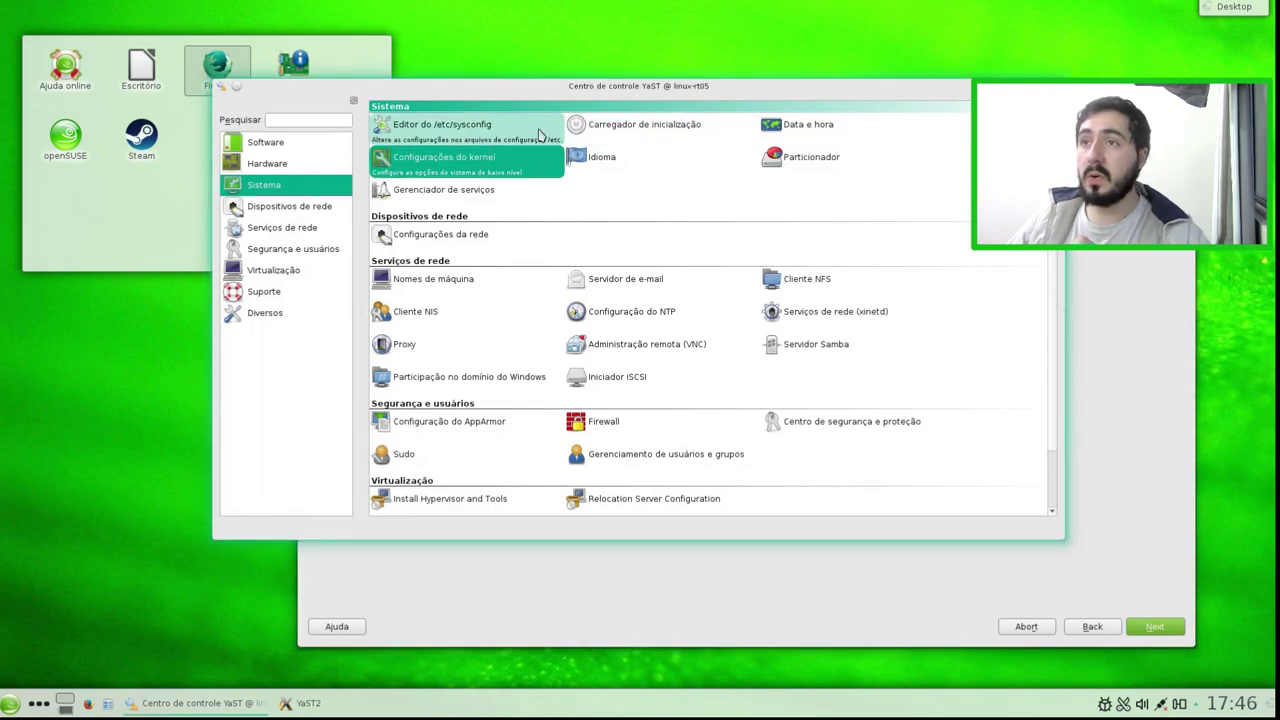
{"action": "left_click", "coordinate": [505, 128]}
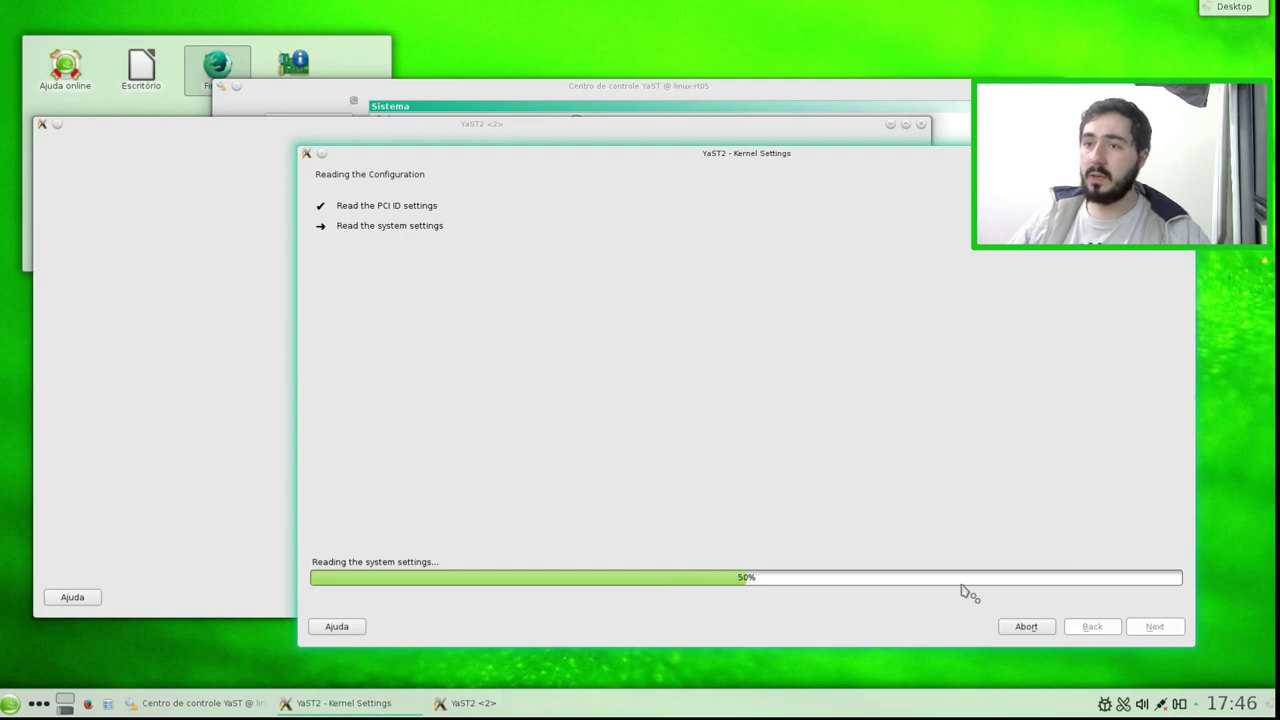
{"action": "left_click", "coordinate": [278, 134]}
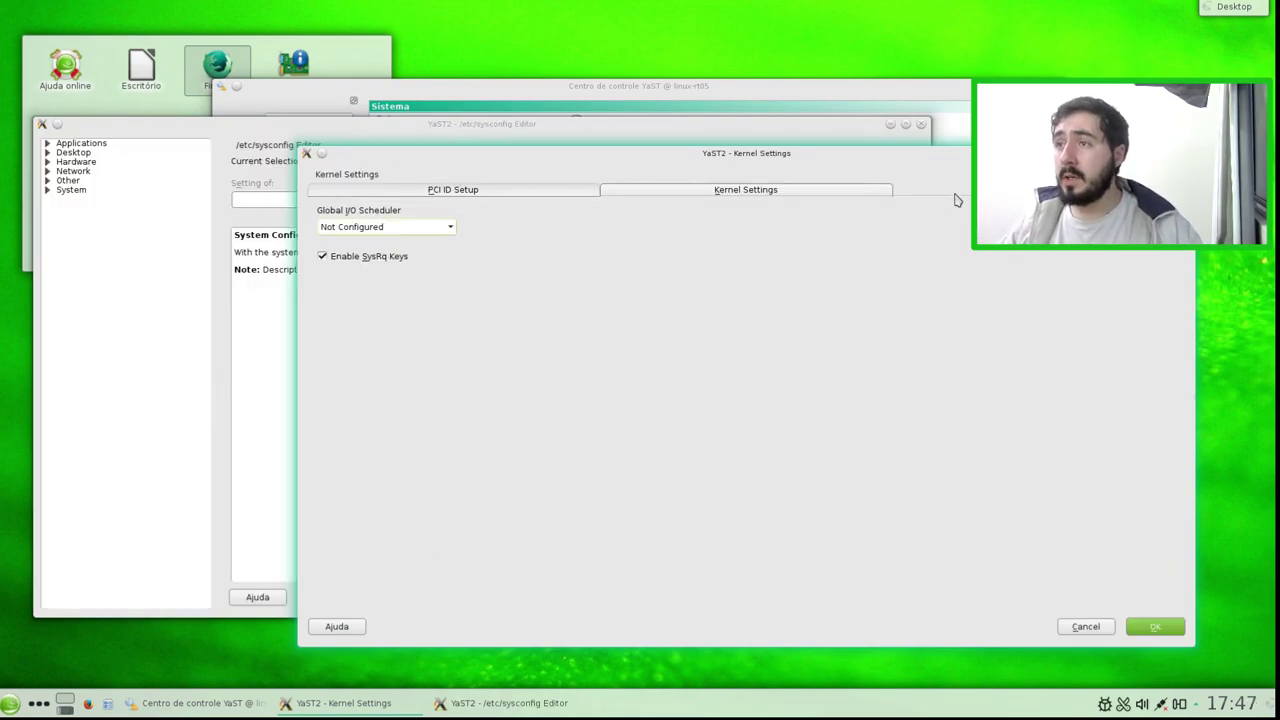
View the PCI ID Setup of the kernel settings and its options for adding an entry, without adding one
{"action": "left_click", "coordinate": [450, 189]}
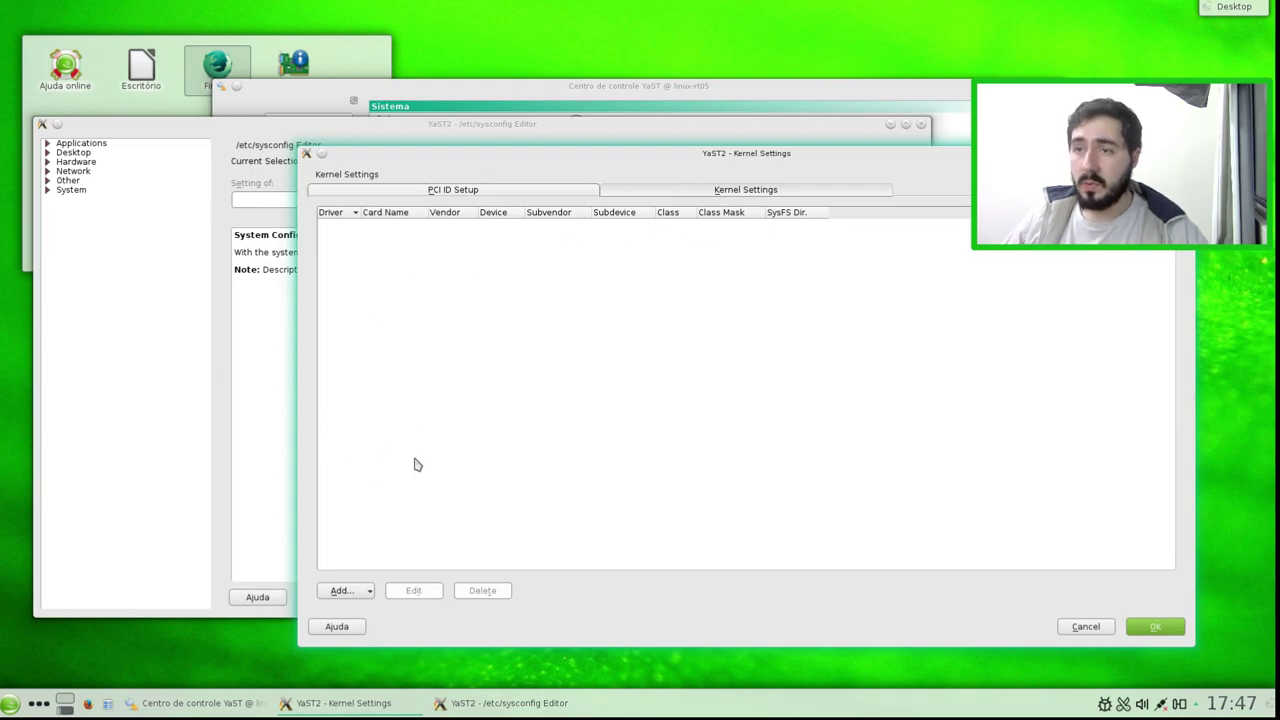
{"action": "left_click", "coordinate": [345, 590]}
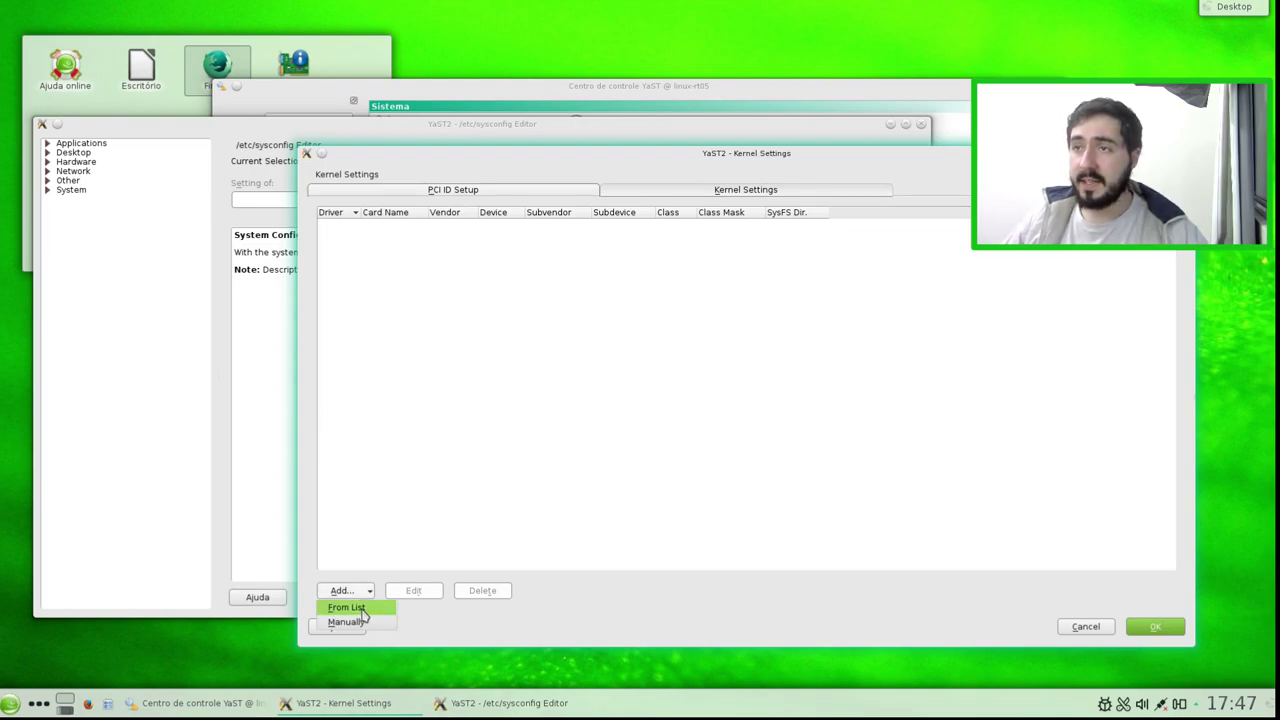
{"action": "left_click", "coordinate": [513, 408]}
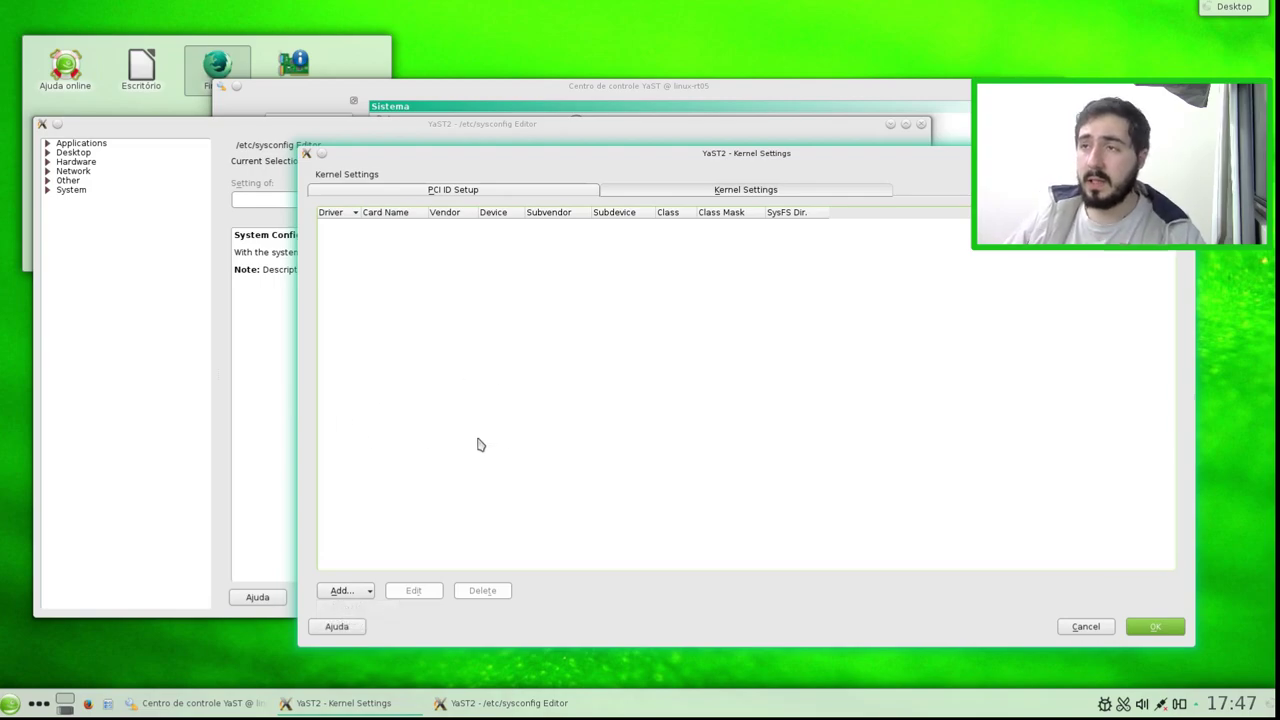
Review the Global I/O Scheduler choices in the kernel settings without changing them, and close the module
{"action": "left_click", "coordinate": [798, 190]}
{"action": "left_click", "coordinate": [437, 226]}
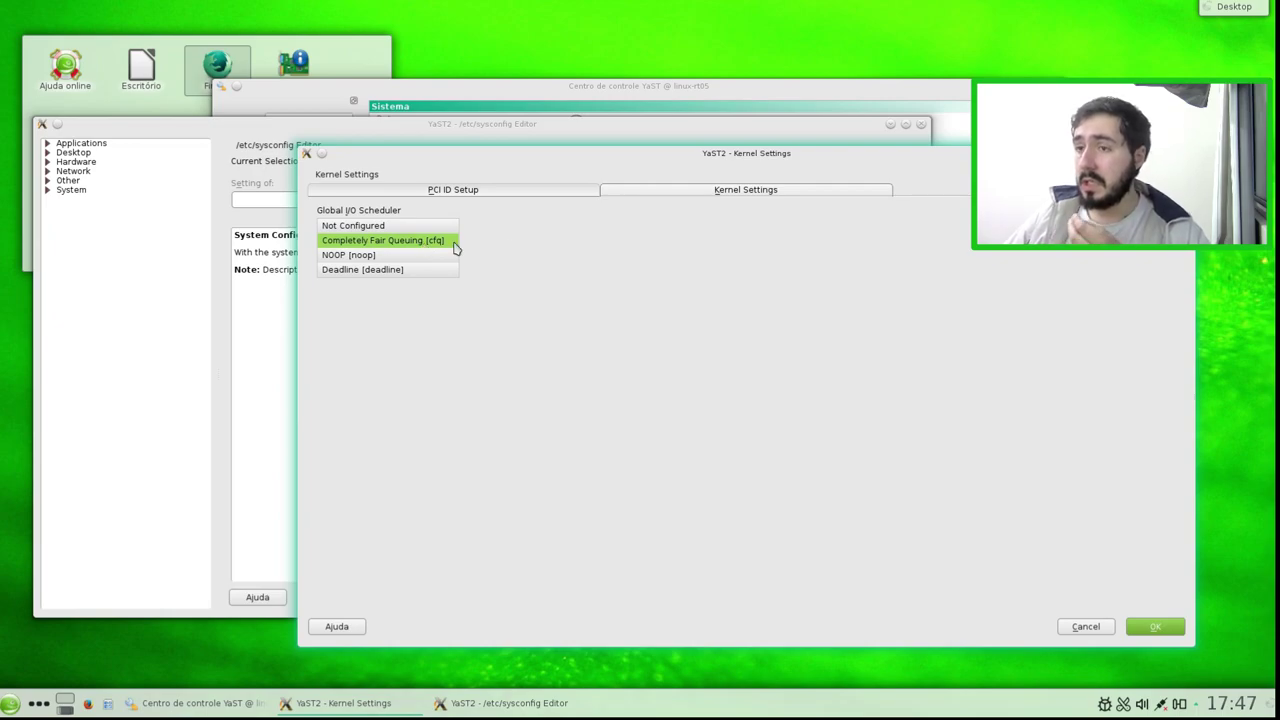
{"action": "left_click", "coordinate": [507, 196]}
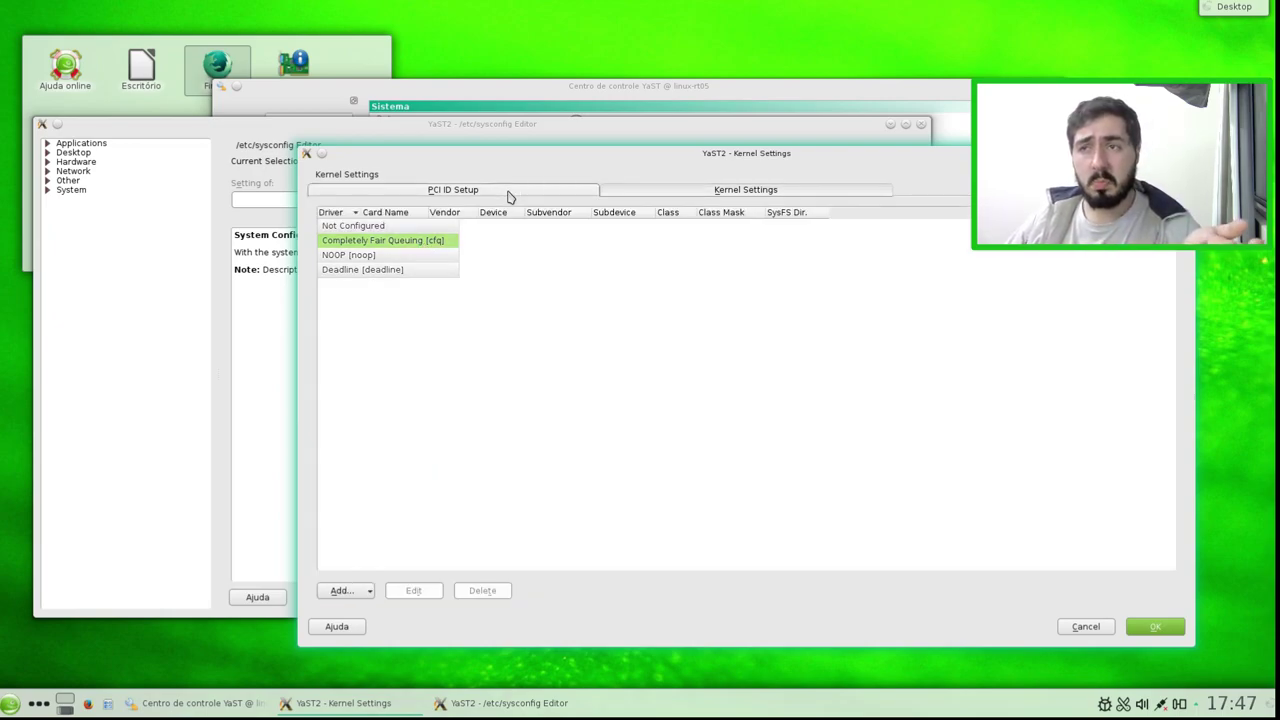
{"action": "left_click", "coordinate": [735, 194]}
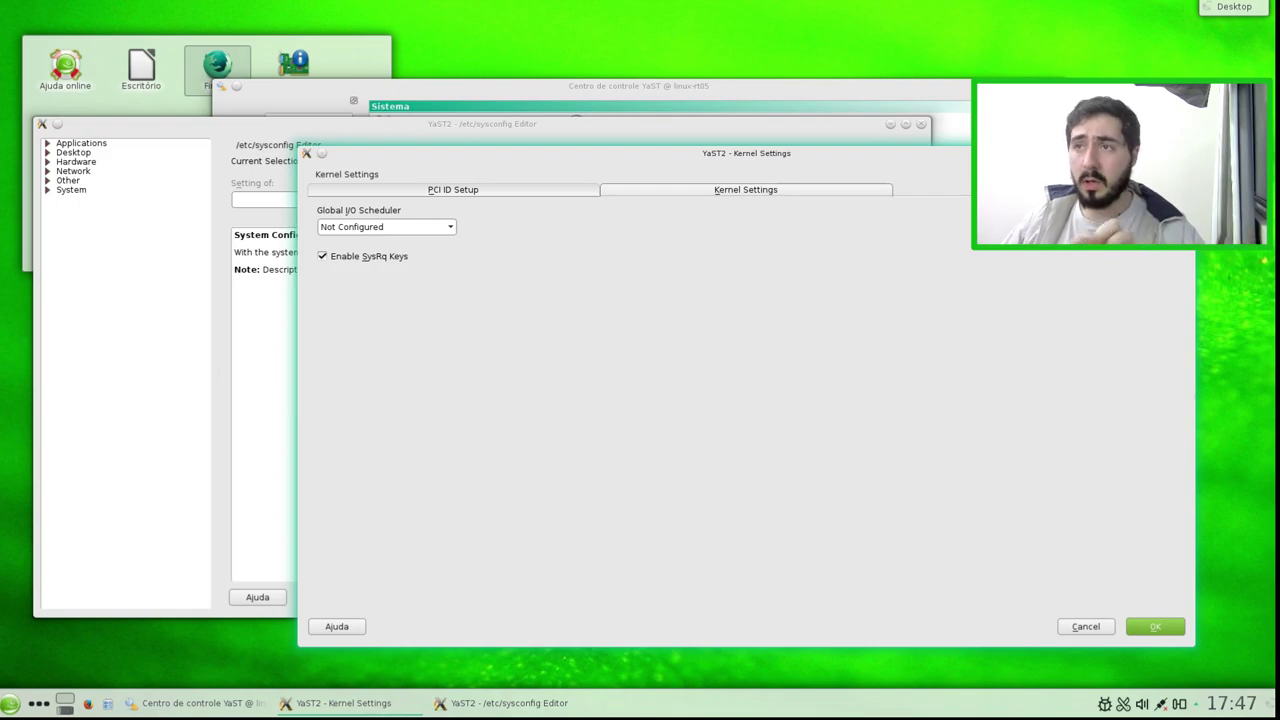
{"action": "key", "text": "Return"}
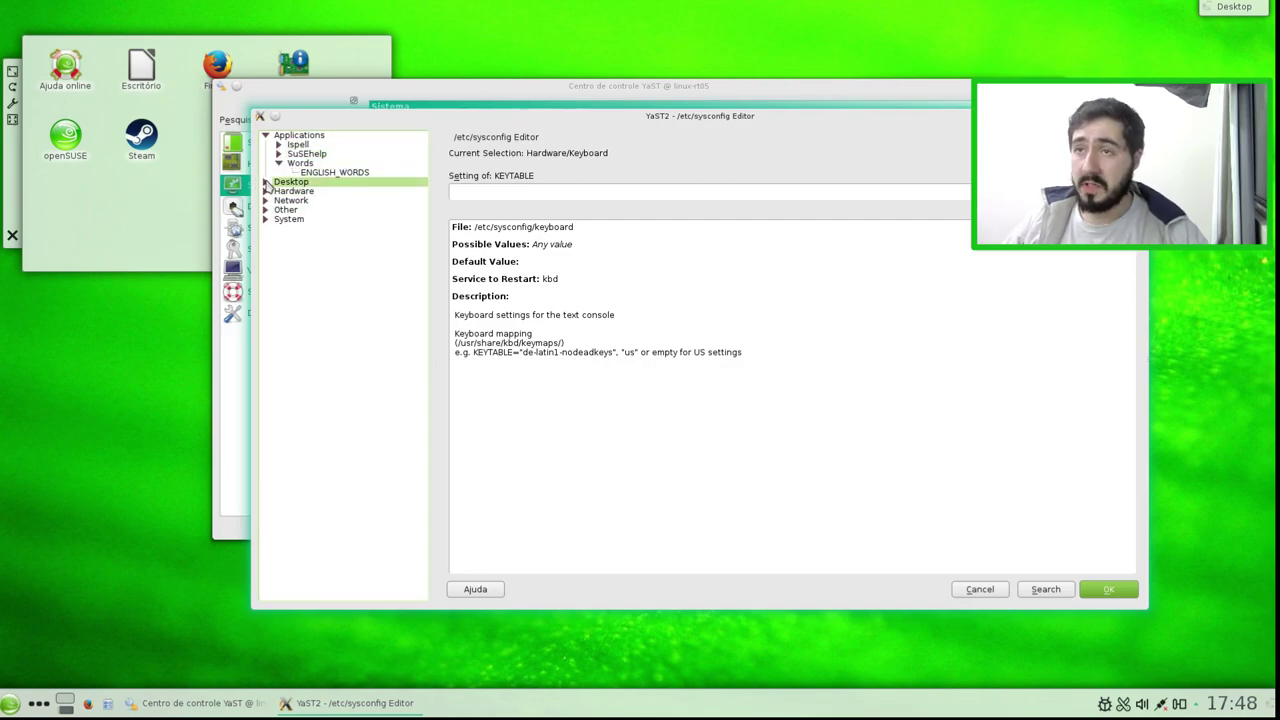
Expand Desktop, SuSEhelp and Display manager in the sysconfig editor, and view the DOC_ALLOW, PREFER_SERIF_FAMILIES and ENGLISH_WORDS settings
{"action": "left_click", "coordinate": [266, 181]}
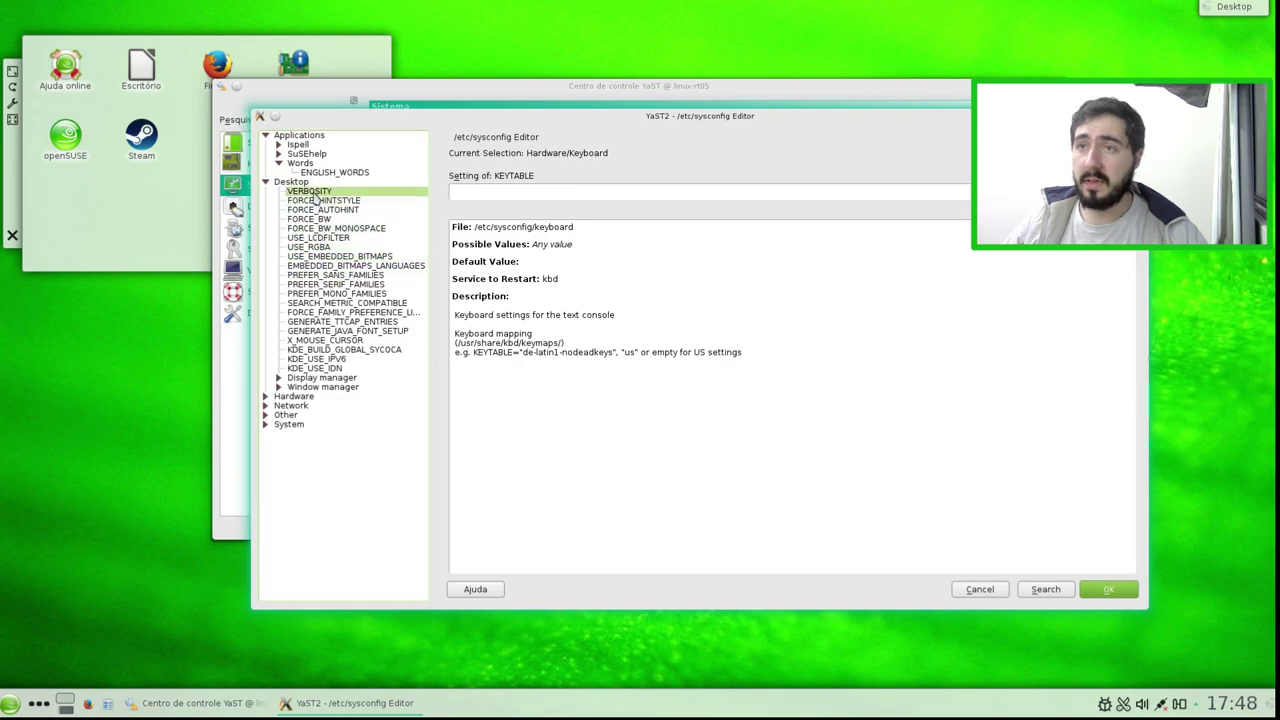
{"action": "left_click", "coordinate": [279, 155]}
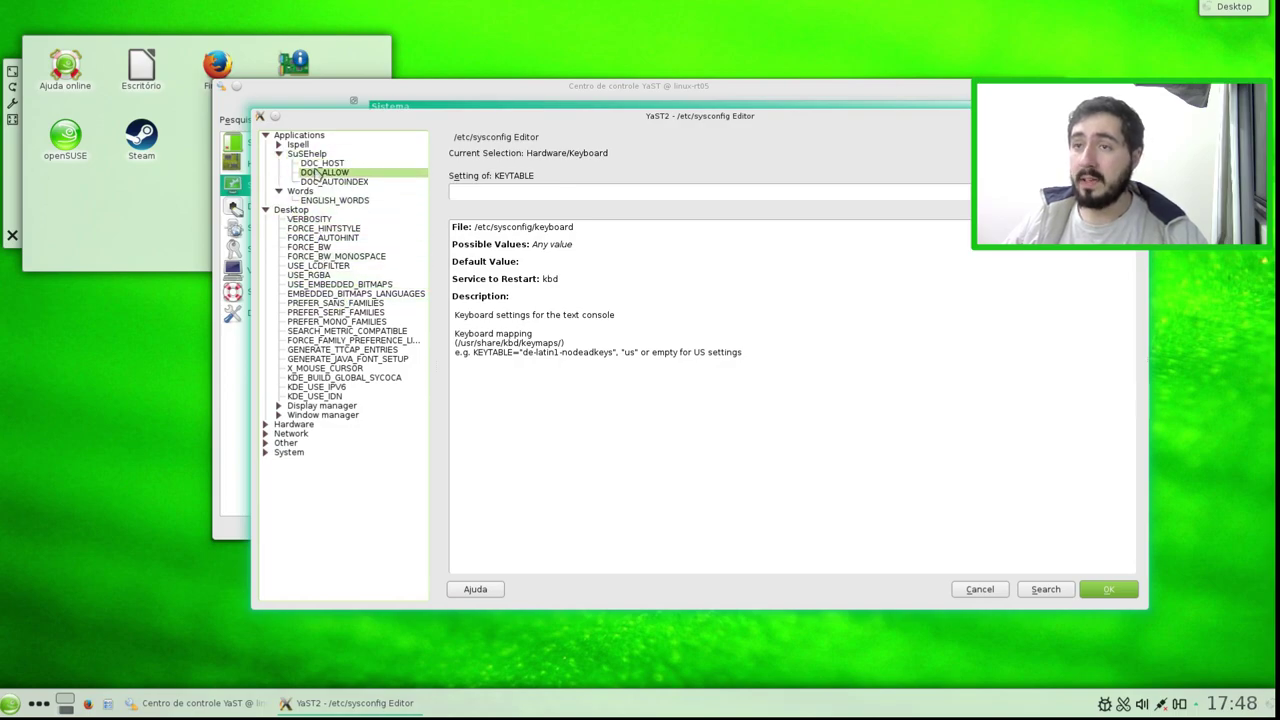
{"action": "left_click", "coordinate": [285, 172]}
{"action": "left_click", "coordinate": [279, 405]}
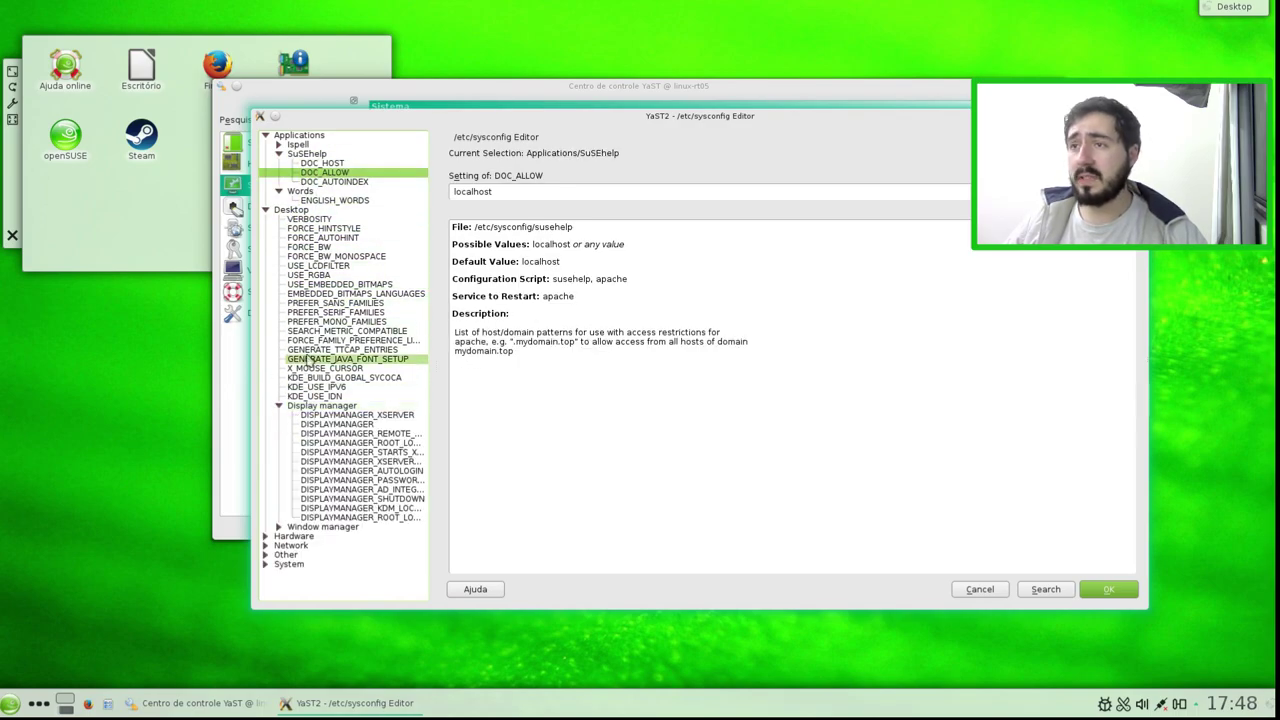
{"action": "left_click", "coordinate": [330, 312]}
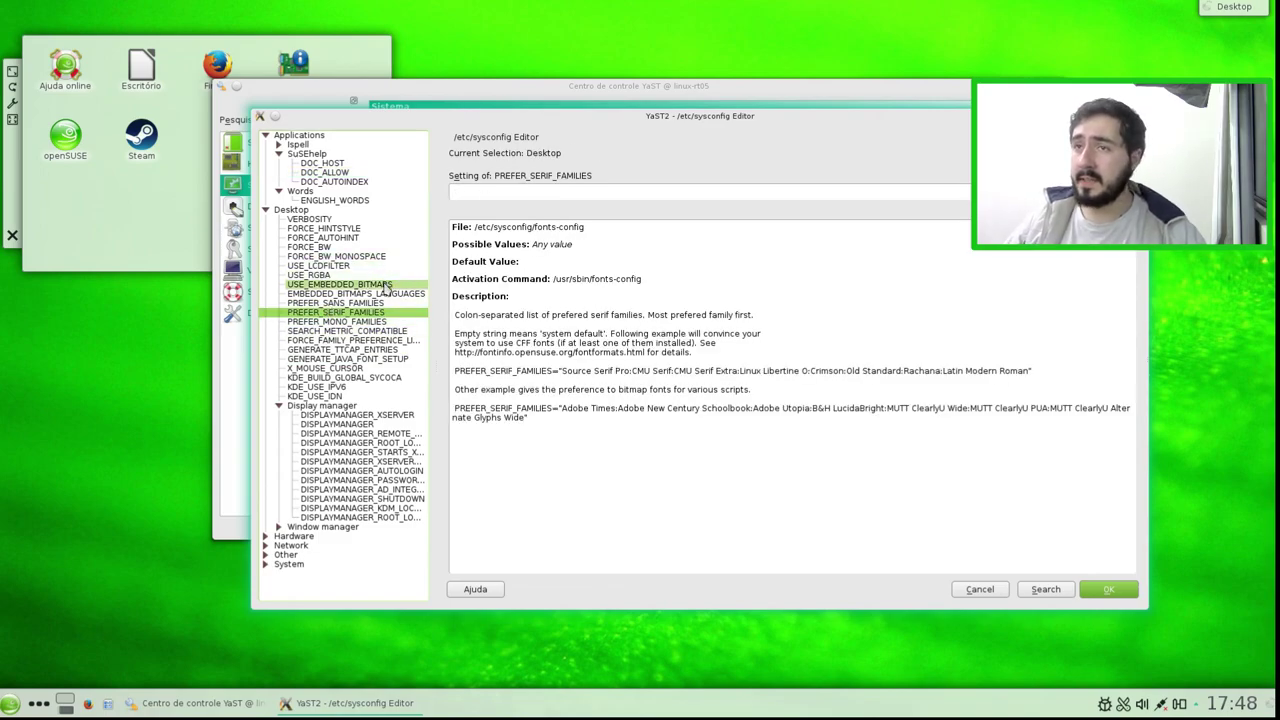
{"action": "left_click", "coordinate": [328, 201]}
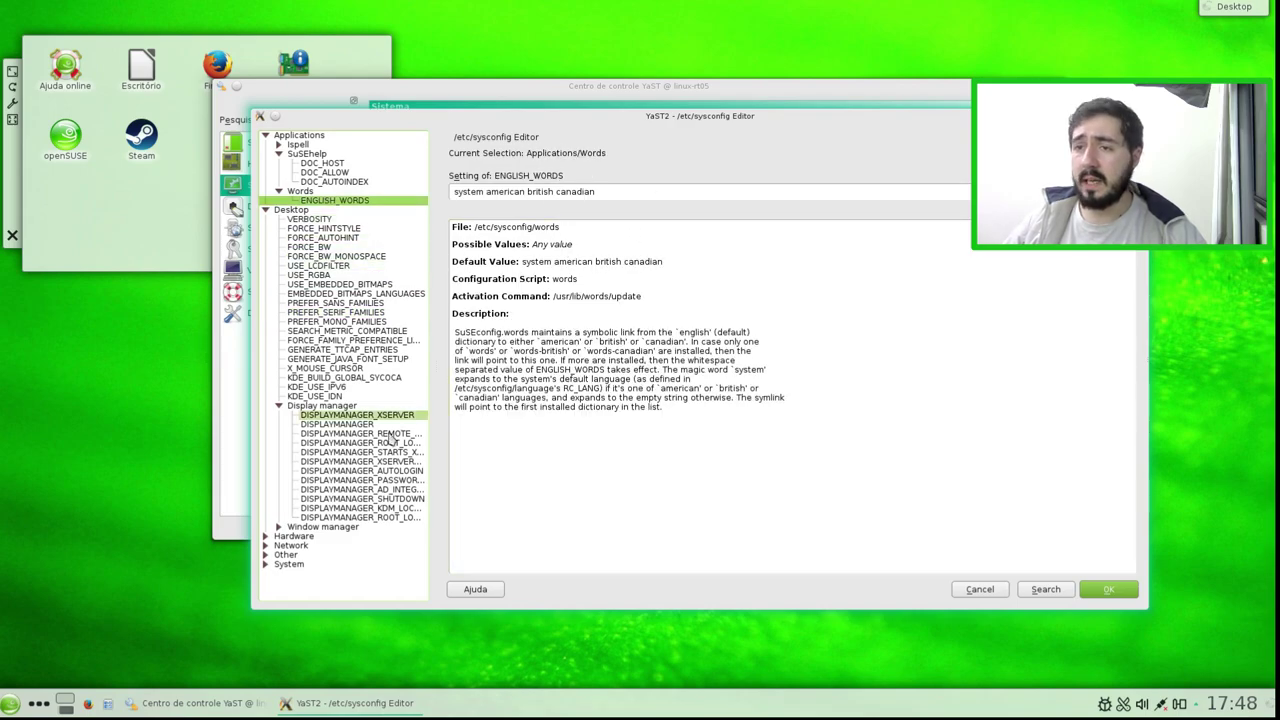
Expand the Hardware category and look through its Console and Keyboard variables, and close the sysconfig editor without changes
{"action": "left_click", "coordinate": [264, 537]}
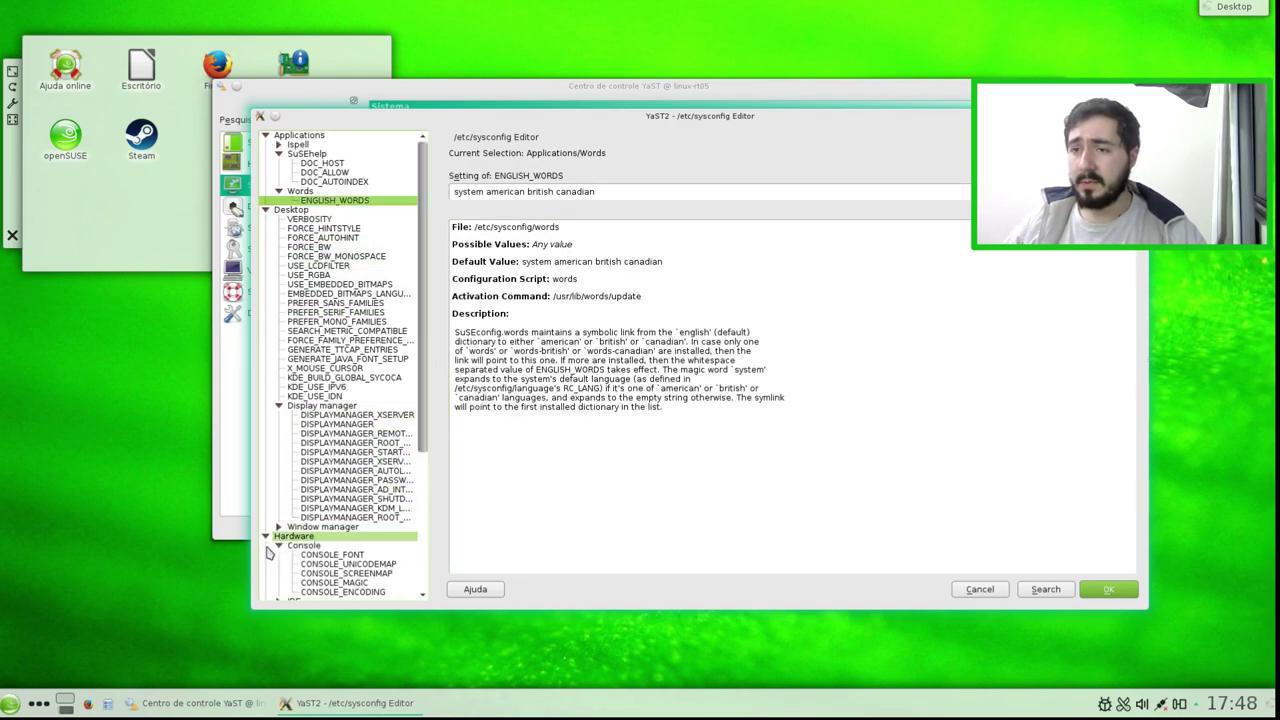
{"action": "left_click", "coordinate": [279, 545]}
{"action": "scroll", "coordinate": [330, 450], "scroll_direction": "down", "scroll_amount": 4}
{"action": "left_click", "coordinate": [279, 494]}
{"action": "scroll", "coordinate": [310, 450], "scroll_direction": "down", "scroll_amount": 3}
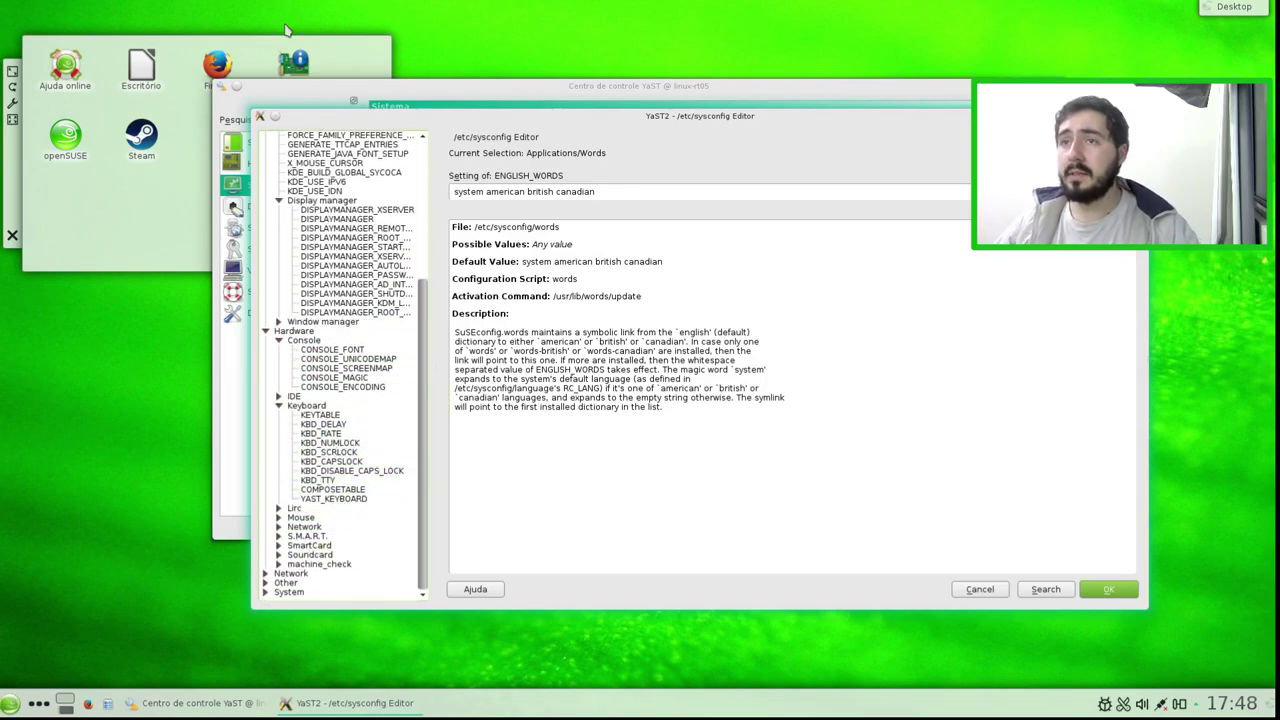
{"action": "left_click", "coordinate": [600, 276]}
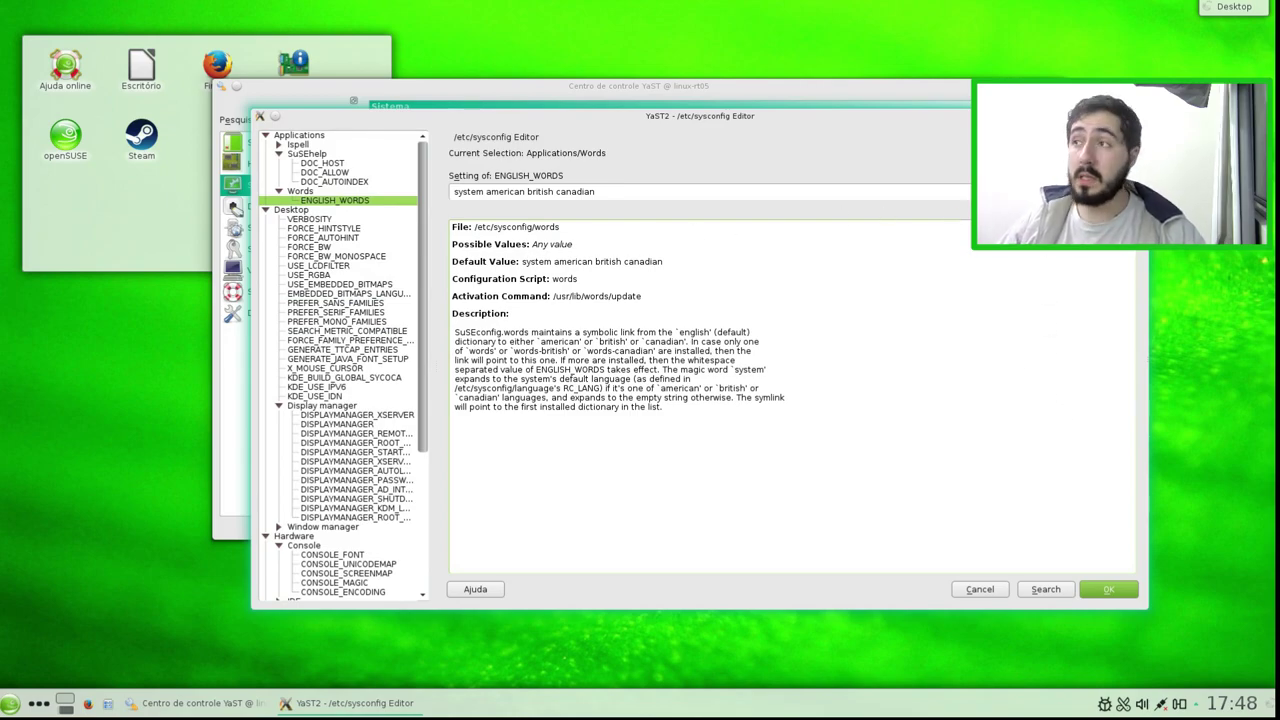
{"action": "key", "text": "Escape"}
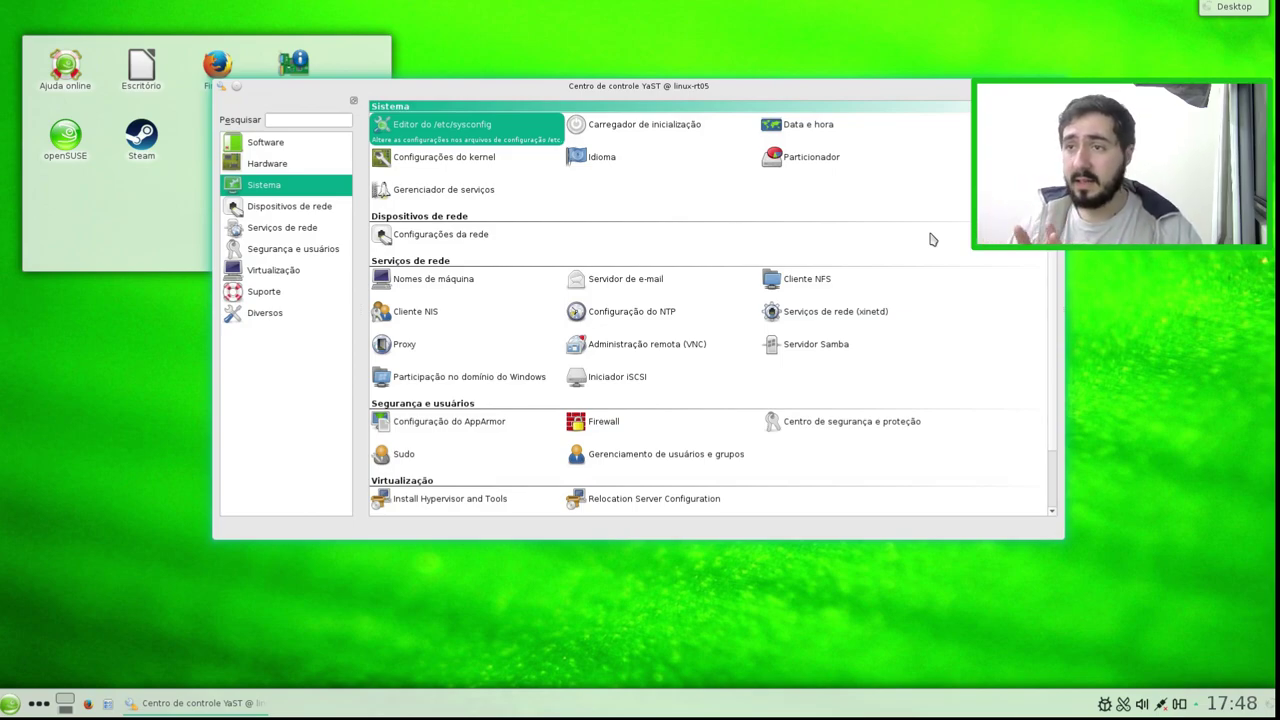
Display the Dispositivos de rede modules and open Configurações da rede, moving its window fully into view
{"action": "left_click", "coordinate": [296, 206]}
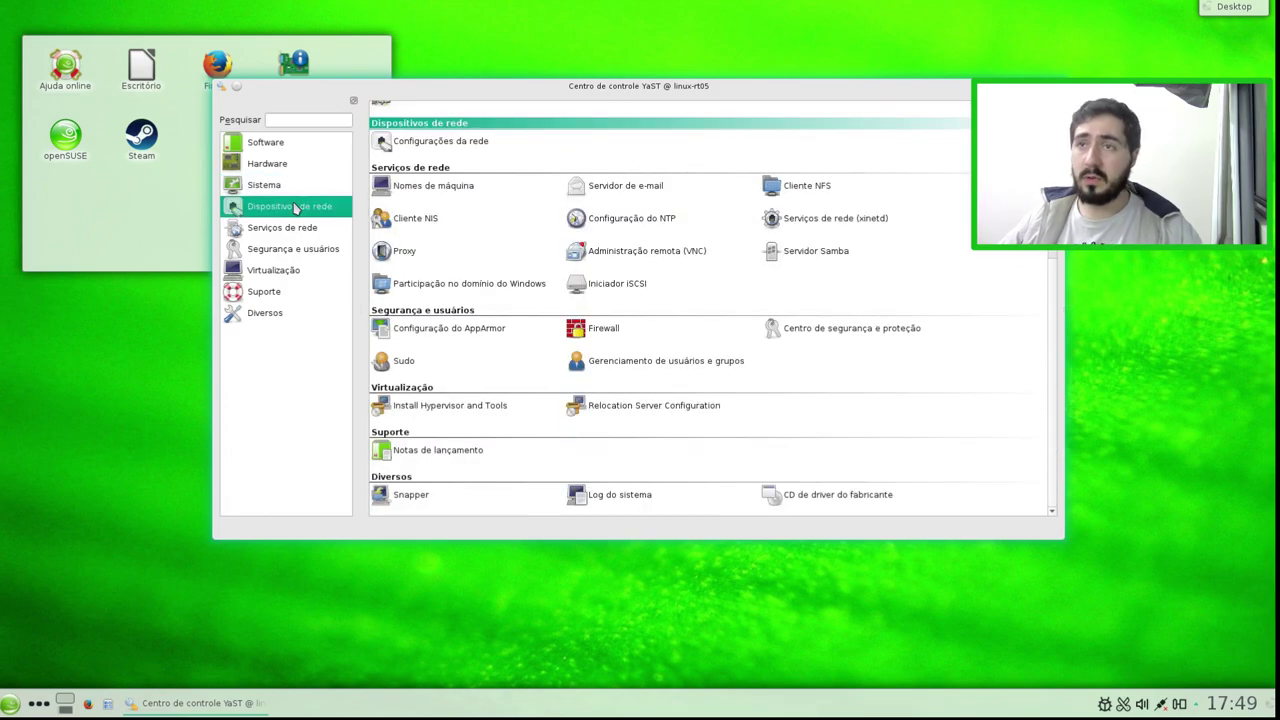
{"action": "left_click_drag", "start_coordinate": [855, 82], "coordinate": [943, 66]}
{"action": "left_click_drag", "start_coordinate": [757, 78], "coordinate": [720, 78]}
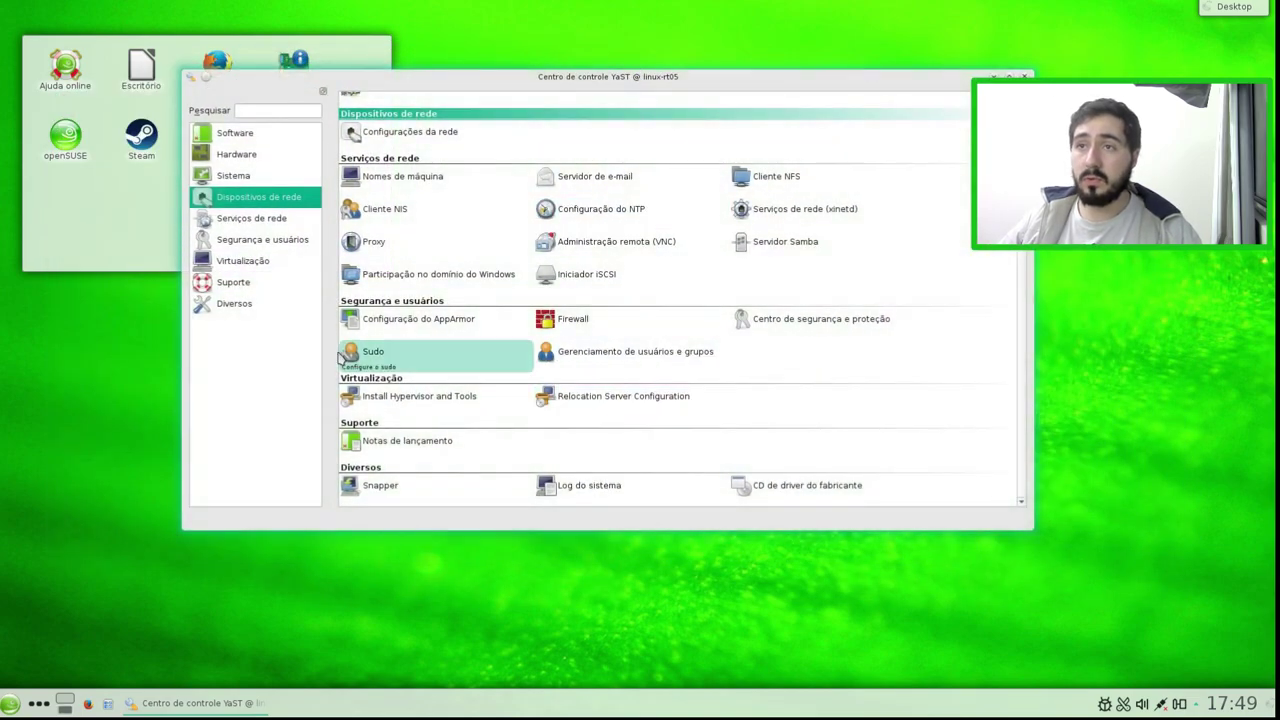
{"action": "left_click", "coordinate": [455, 145]}
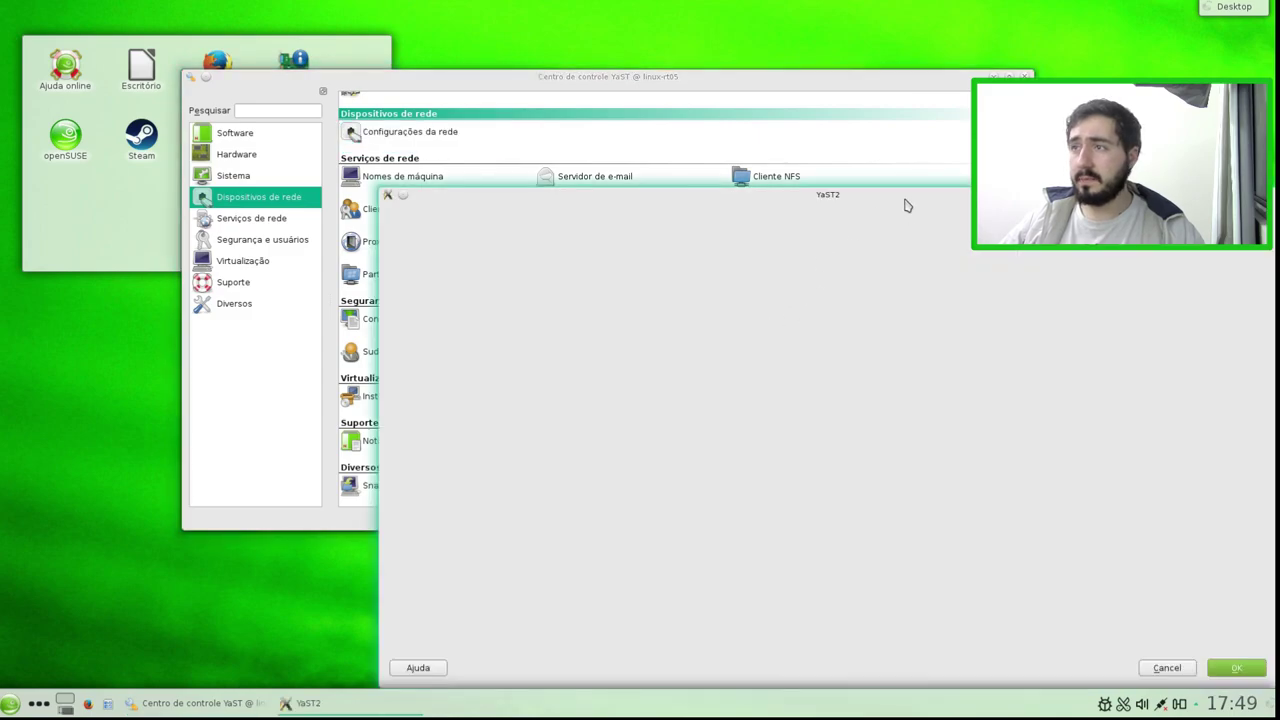
{"action": "left_click_drag", "start_coordinate": [826, 200], "coordinate": [751, 91]}
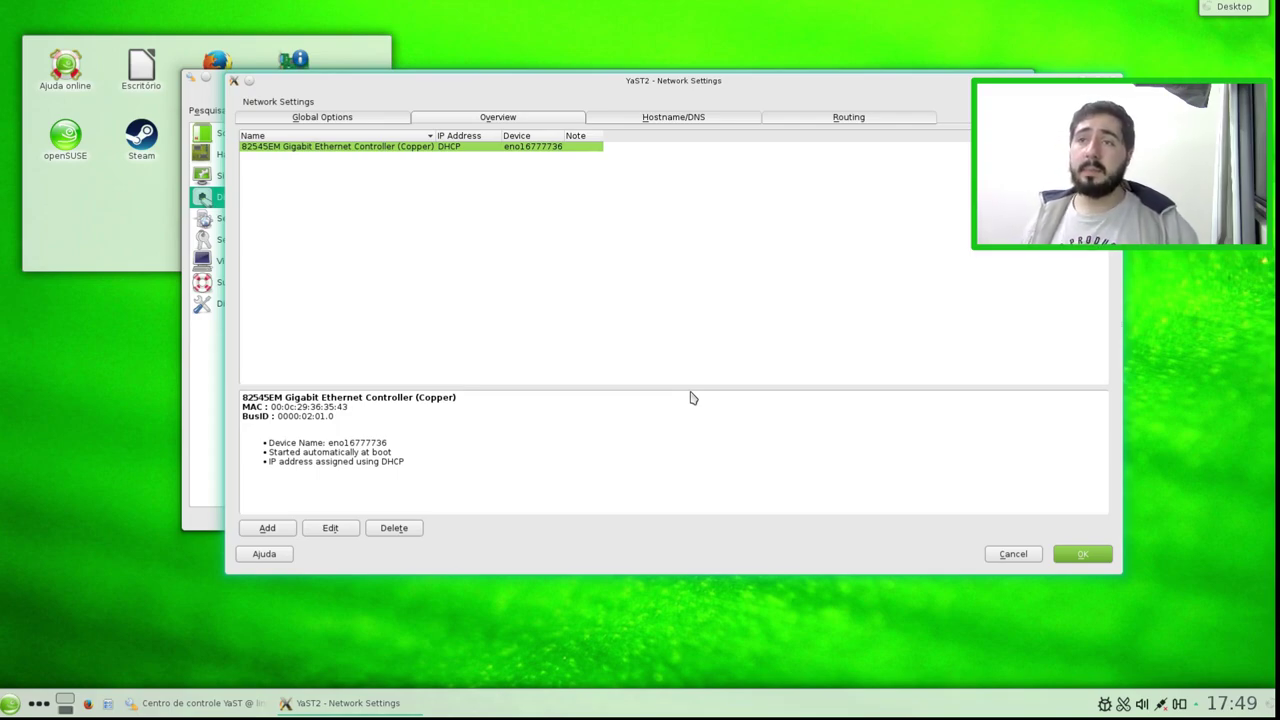
Examine the Global Options, Overview, Hostname/DNS and Routing pages of the network settings without changing anything
{"action": "left_click", "coordinate": [352, 118]}
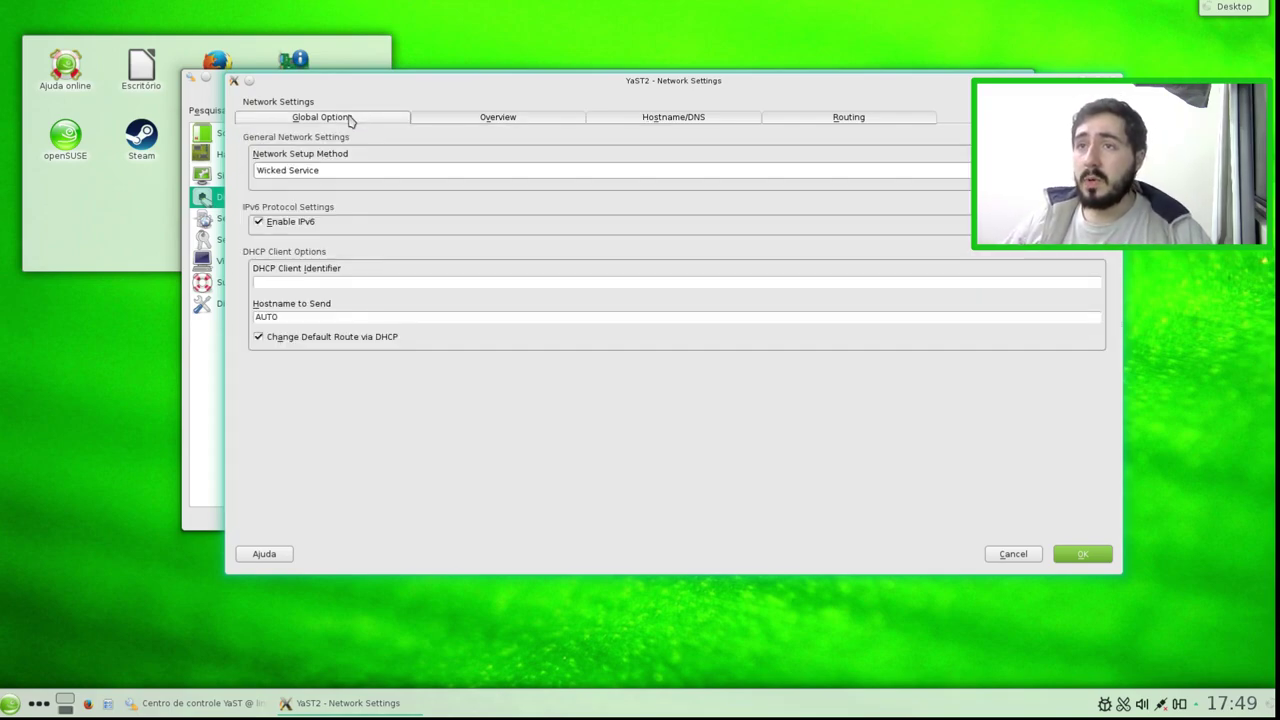
{"action": "left_click", "coordinate": [515, 120]}
{"action": "left_click", "coordinate": [653, 122]}
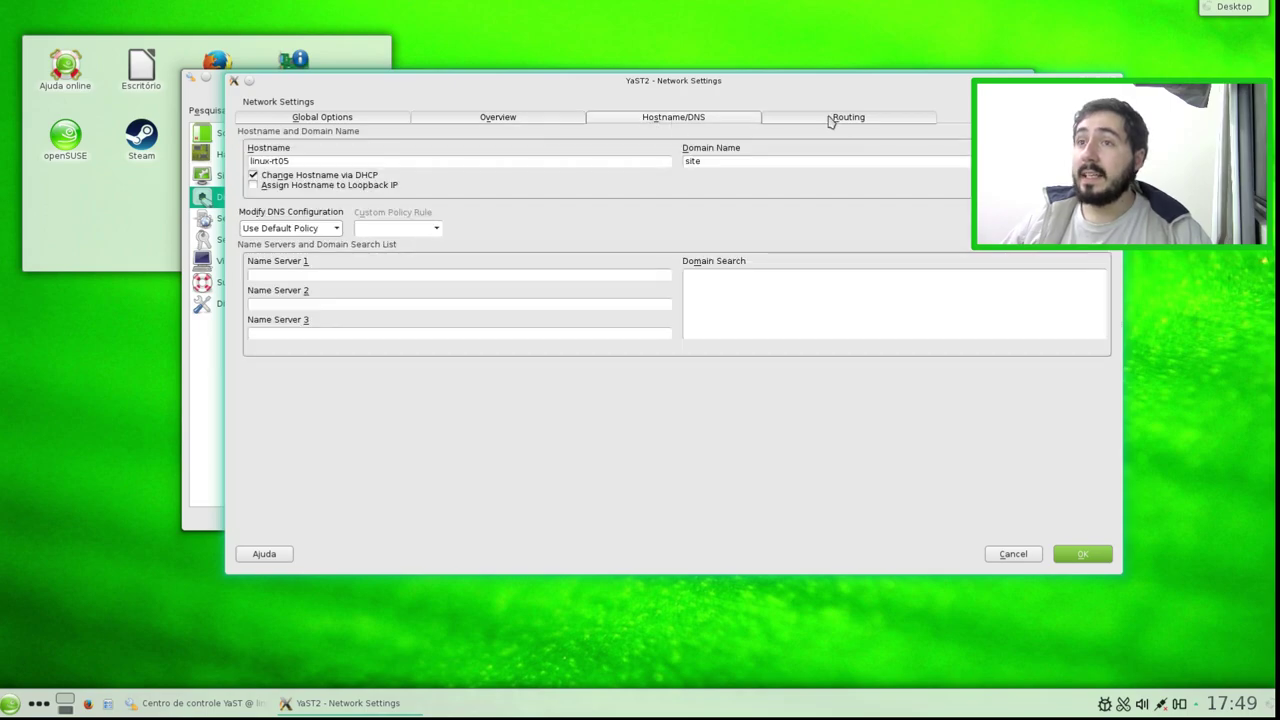
{"action": "left_click", "coordinate": [875, 120]}
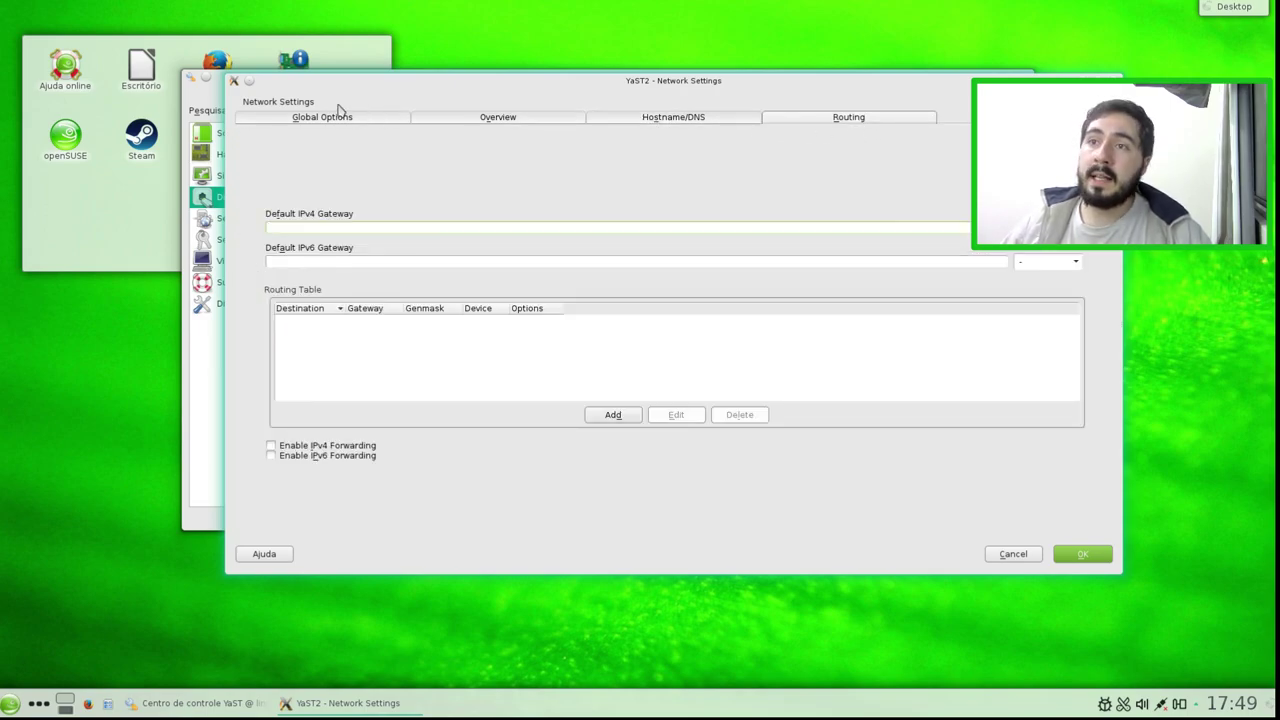
{"action": "left_click", "coordinate": [290, 116]}
{"action": "left_click", "coordinate": [490, 121]}
{"action": "left_click", "coordinate": [675, 121]}
{"action": "left_click", "coordinate": [849, 120]}
{"action": "left_click", "coordinate": [338, 118]}
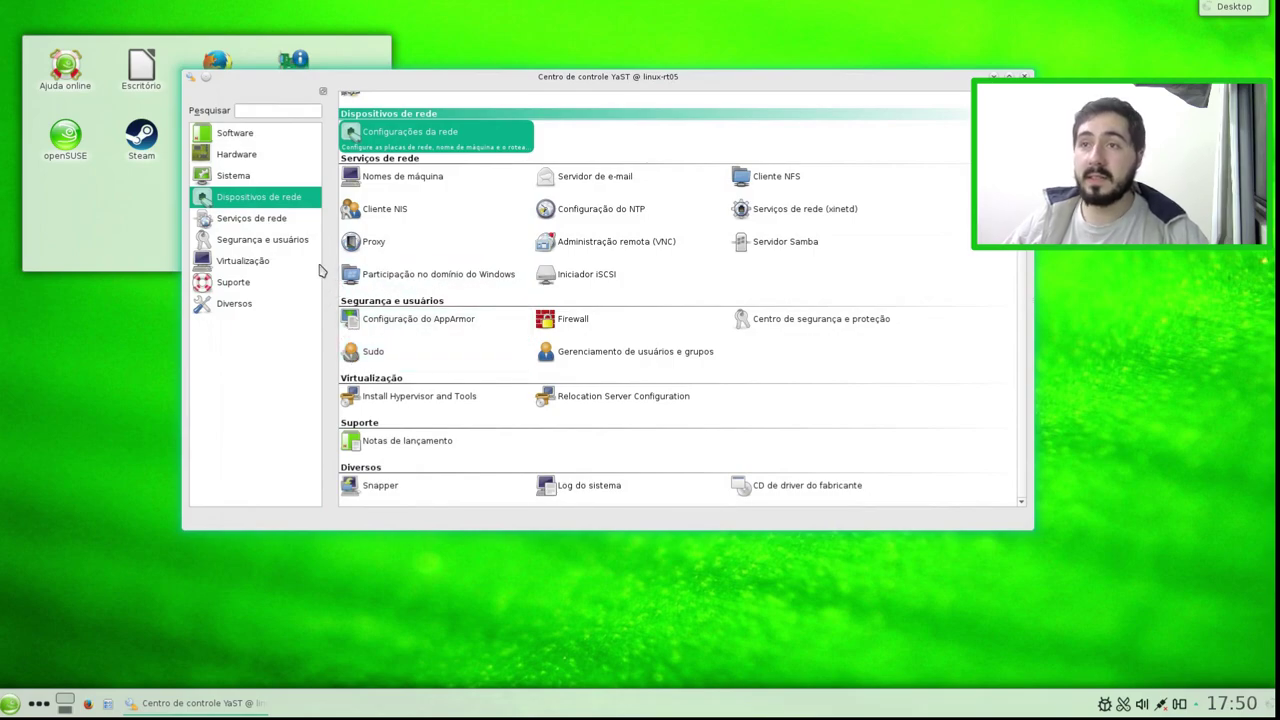
Display the Serviços de rede modules in the control center and look over the available network services
{"action": "left_click", "coordinate": [291, 218]}
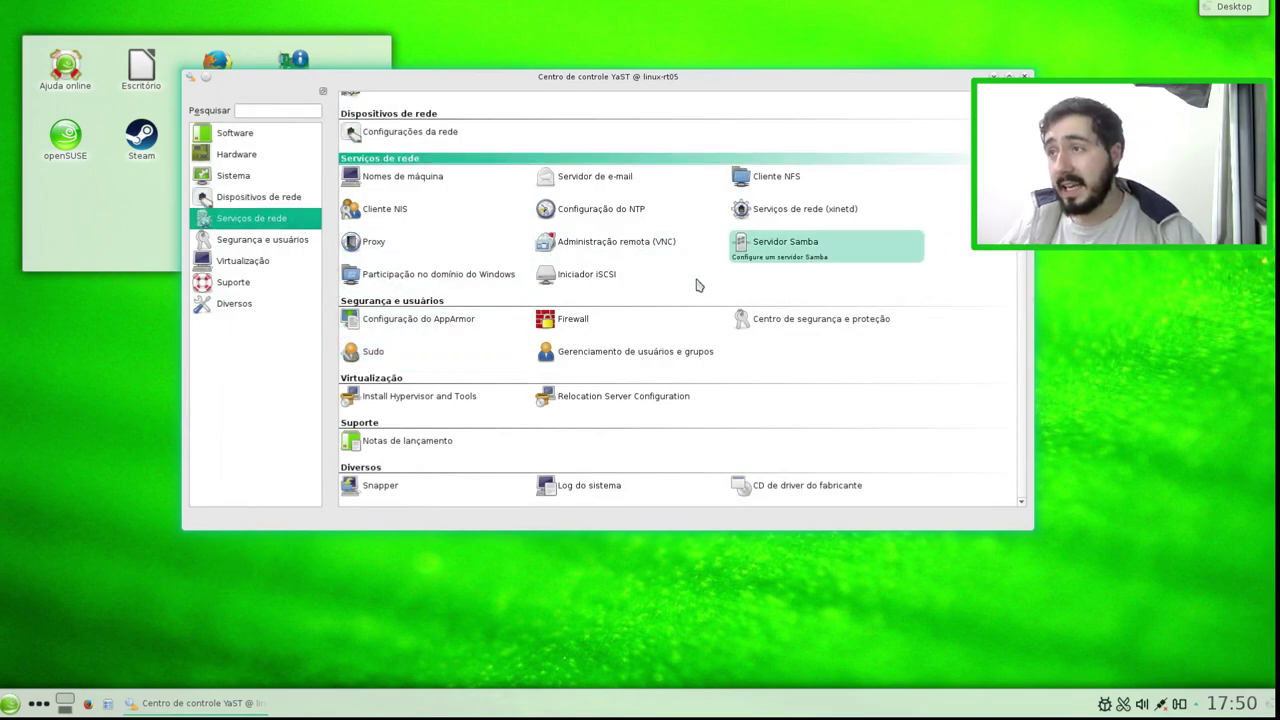
{"action": "scroll", "coordinate": [965, 264], "scroll_direction": "up", "scroll_amount": 2}
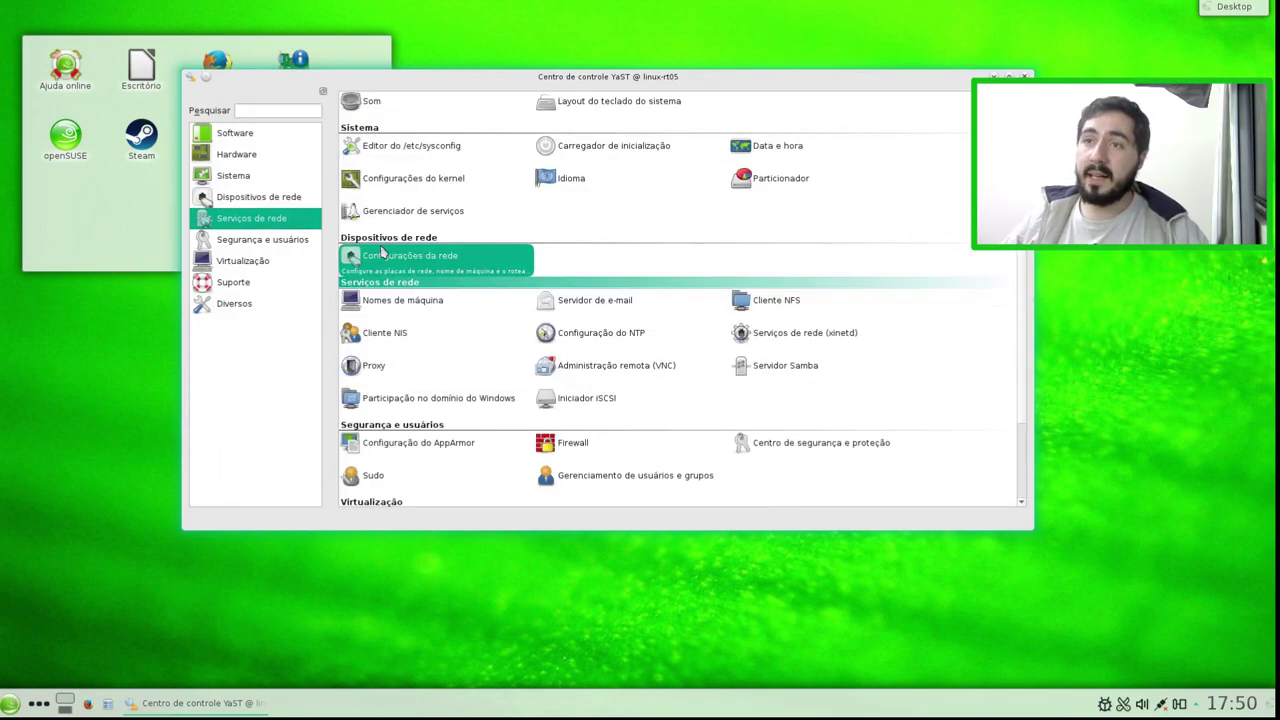
{"action": "left_click", "coordinate": [293, 219]}
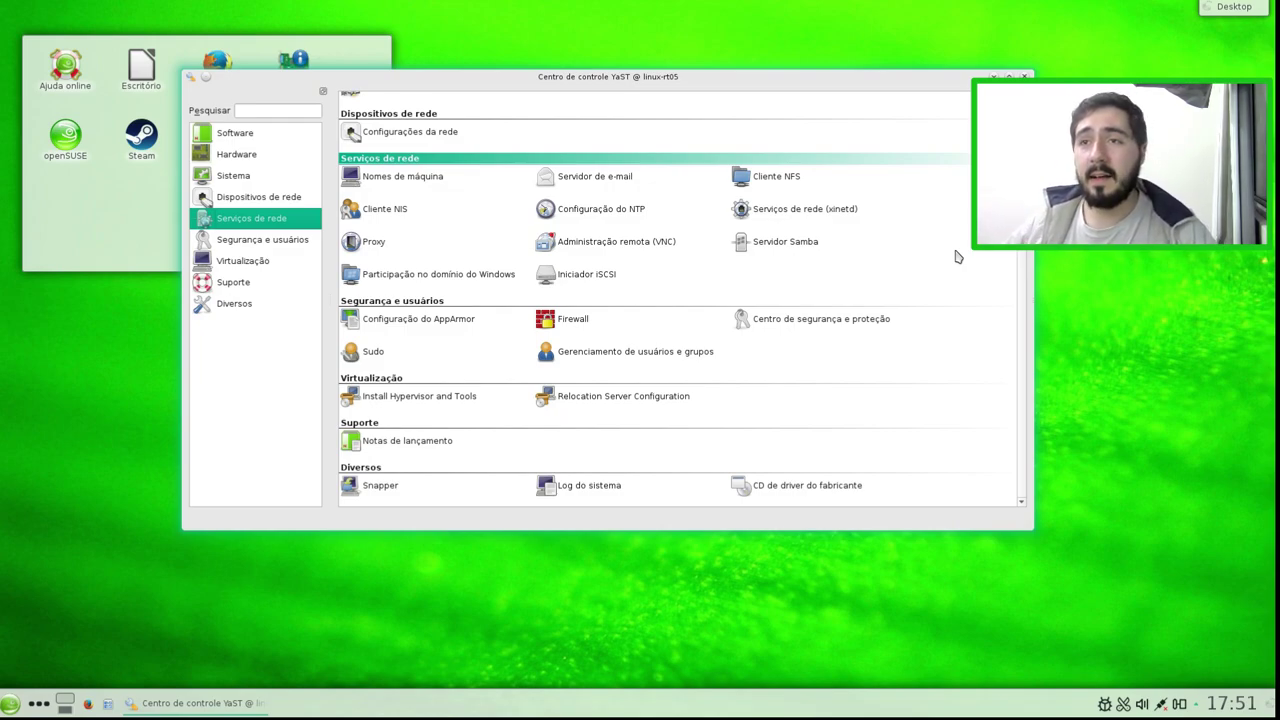
Display the Segurança e usuários modules, open Firewall, and view its configuration without changing it
{"action": "left_click", "coordinate": [250, 245]}
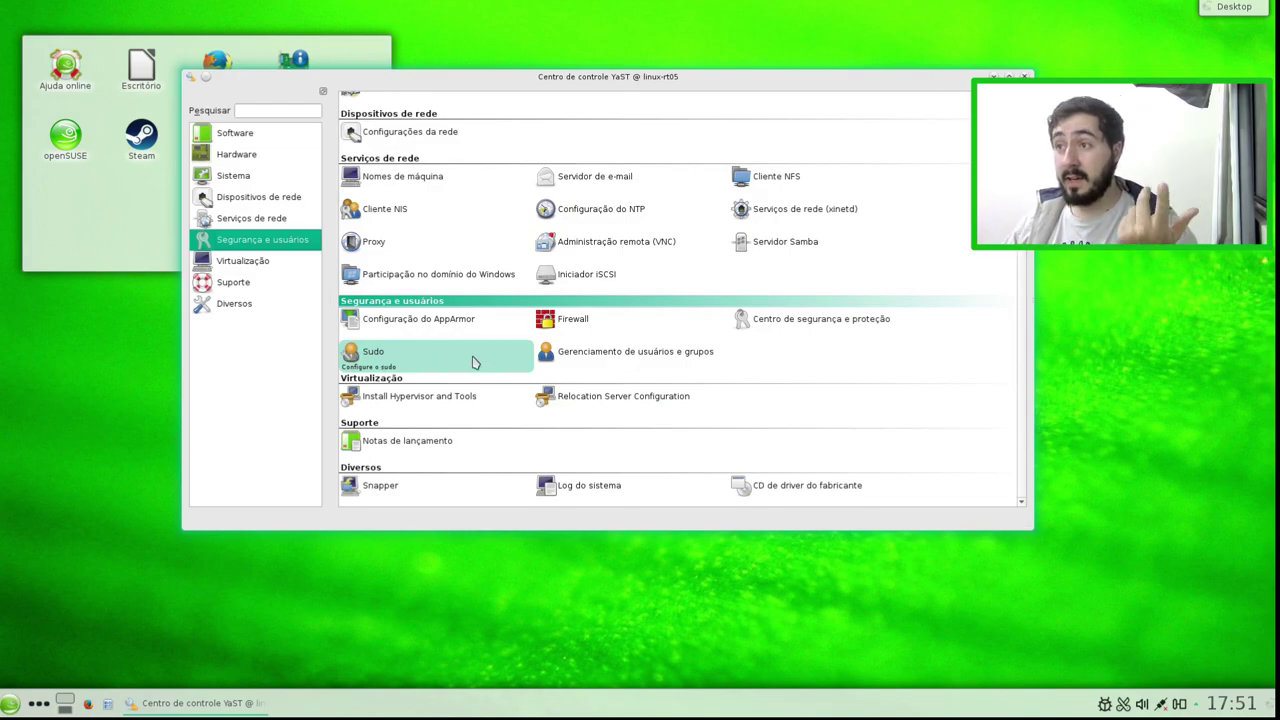
{"action": "left_click", "coordinate": [640, 322]}
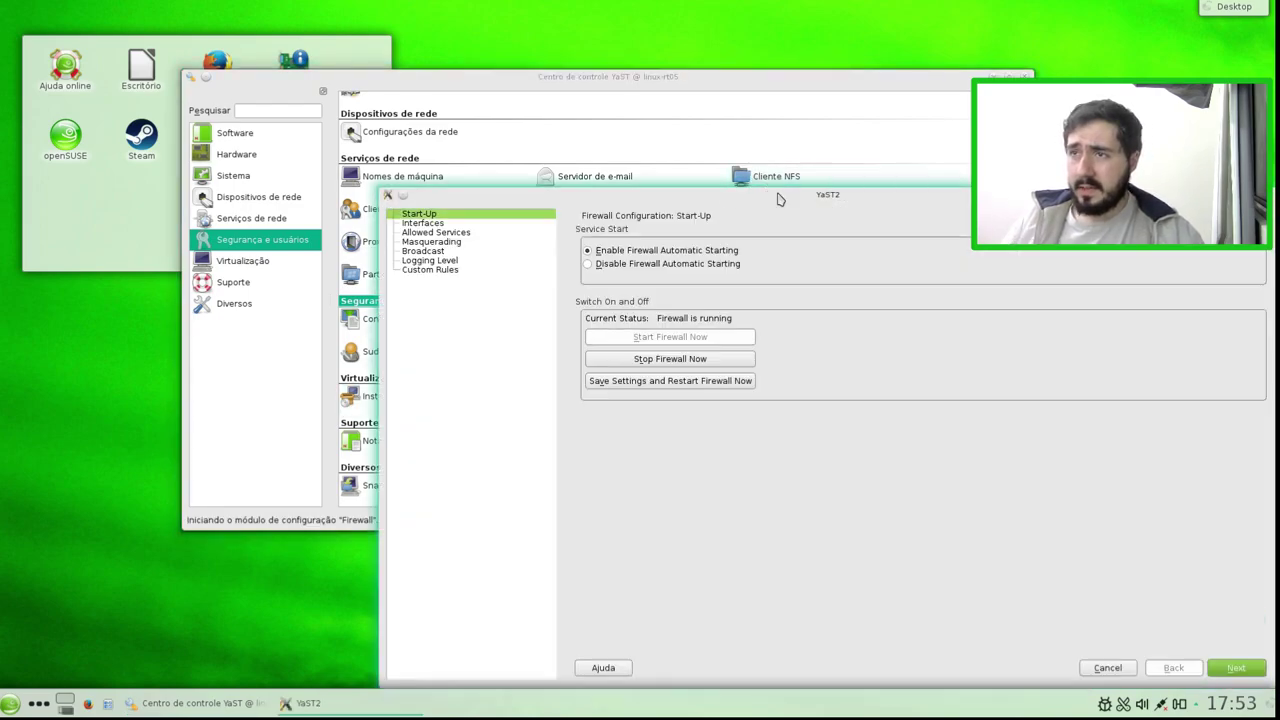
{"action": "left_click_drag", "start_coordinate": [780, 198], "coordinate": [697, 108]}
{"action": "left_click", "coordinate": [378, 143]}
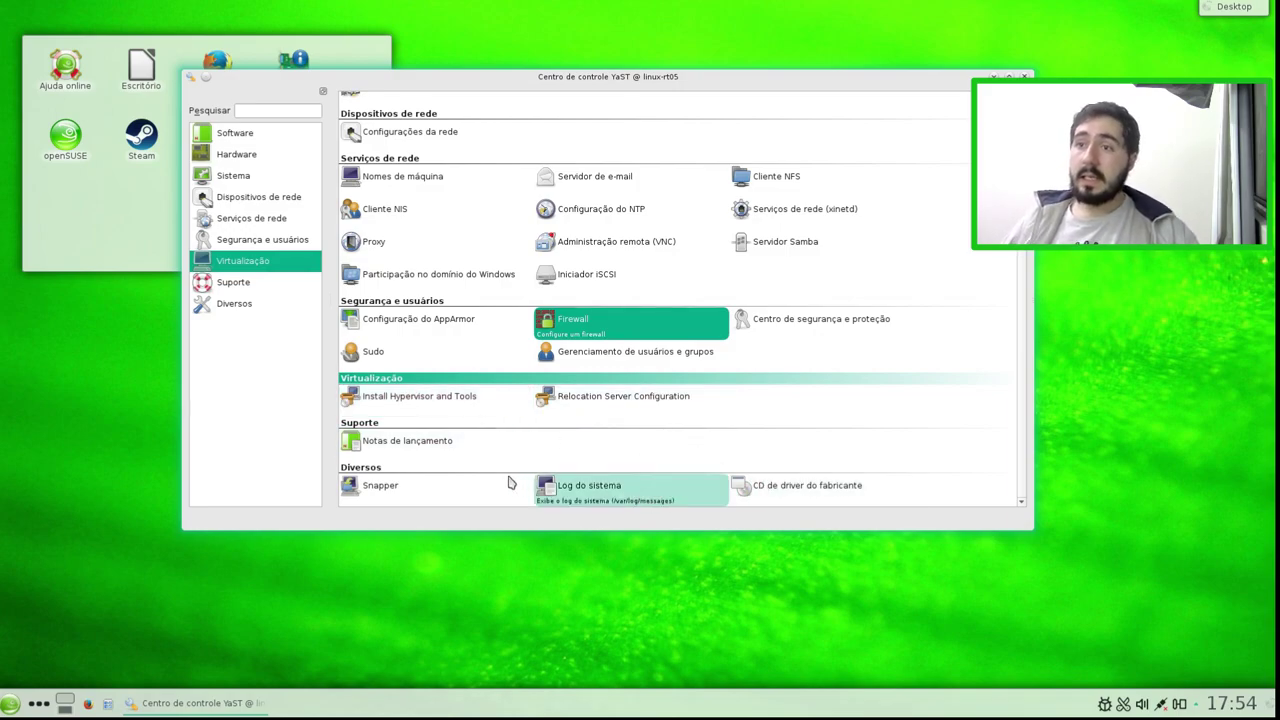
Open Notas de lançamento, bring its window fully into view, read through the release notes, and close them
{"action": "left_click", "coordinate": [426, 447]}
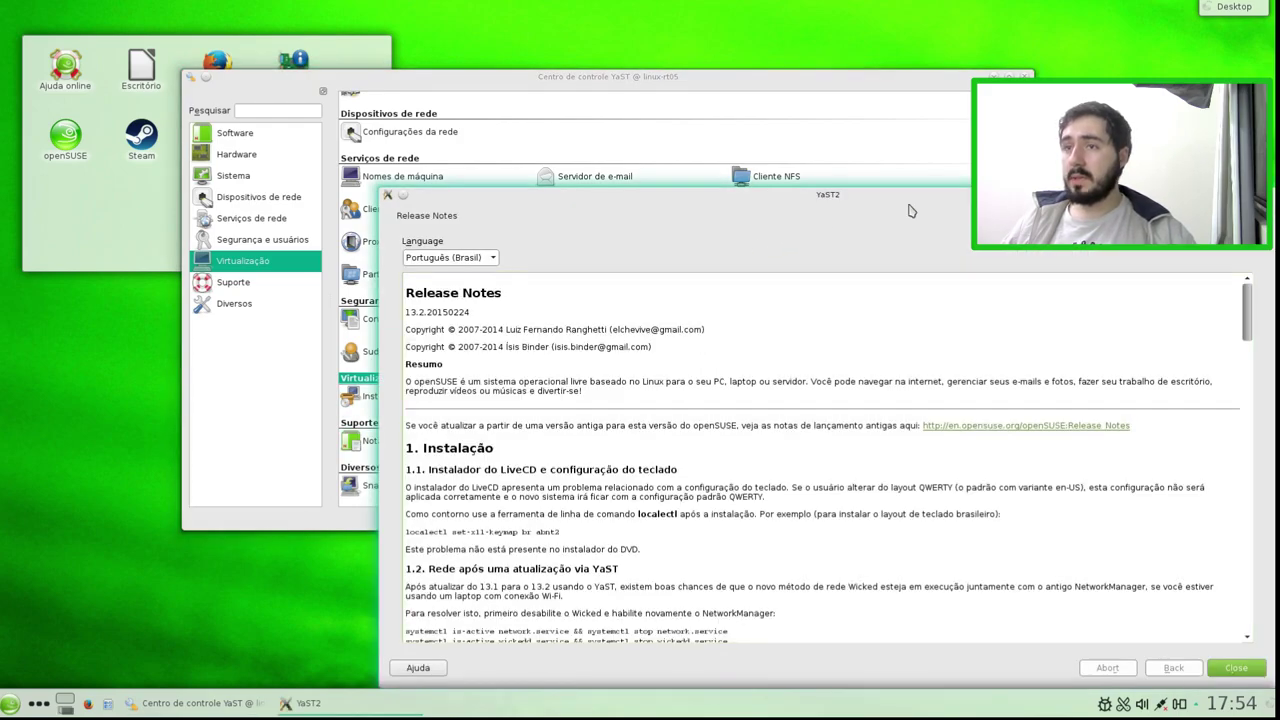
{"action": "left_click_drag", "start_coordinate": [850, 196], "coordinate": [658, 82]}
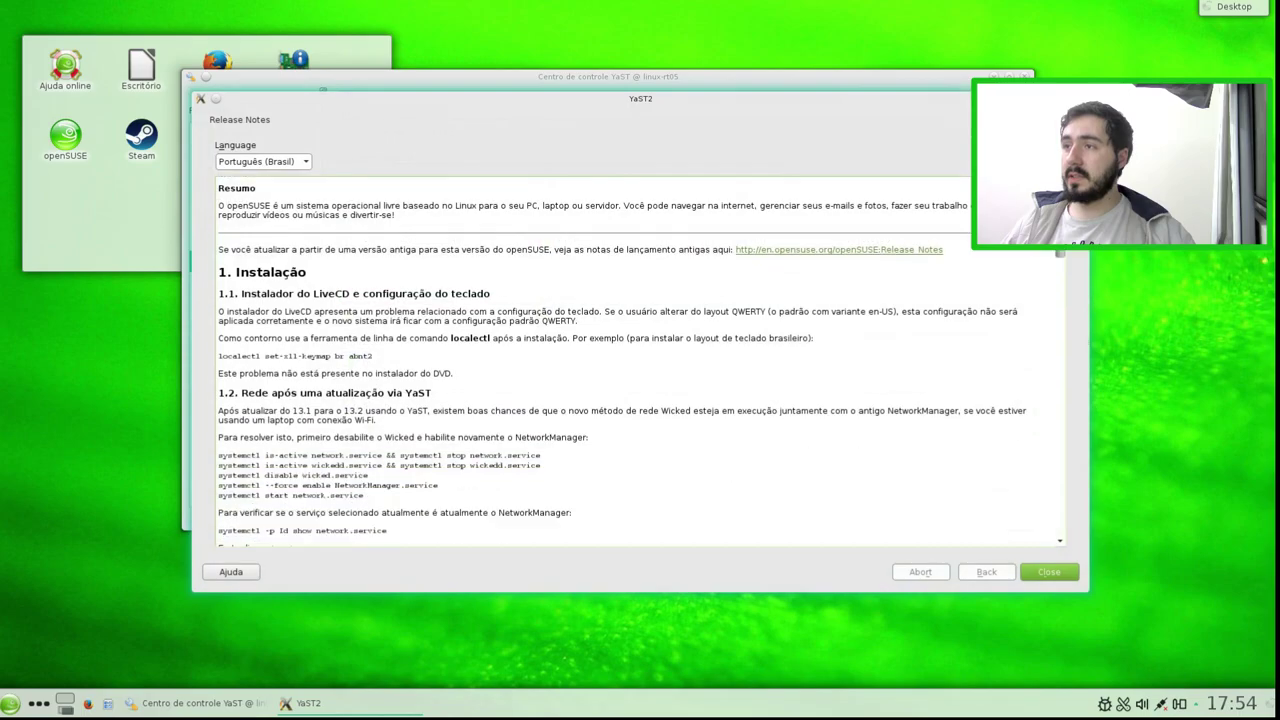
{"action": "scroll", "coordinate": [1017, 369], "scroll_direction": "down", "scroll_amount": 15}
{"action": "scroll", "coordinate": [1017, 369], "scroll_direction": "up", "scroll_amount": 20}
{"action": "scroll", "coordinate": [404, 482], "scroll_direction": "down", "scroll_amount": 5}
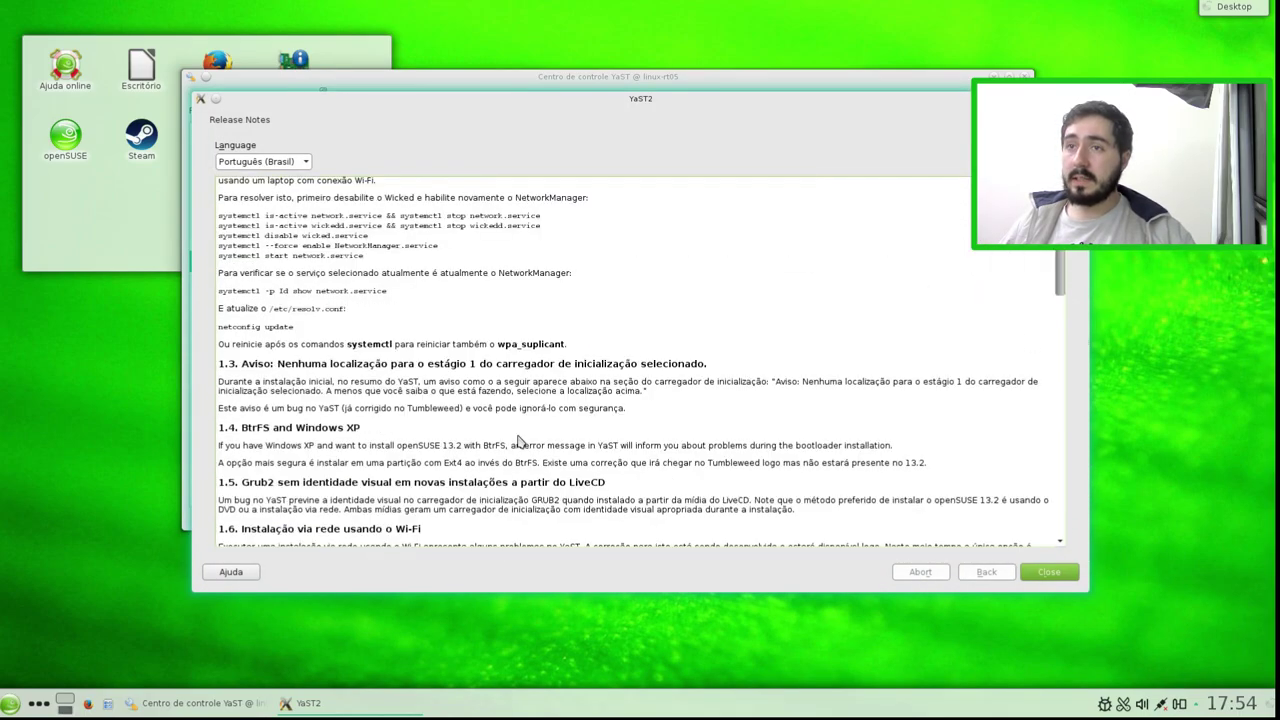
{"action": "scroll", "coordinate": [904, 316], "scroll_direction": "up", "scroll_amount": 3}
{"action": "key", "text": "Escape"}
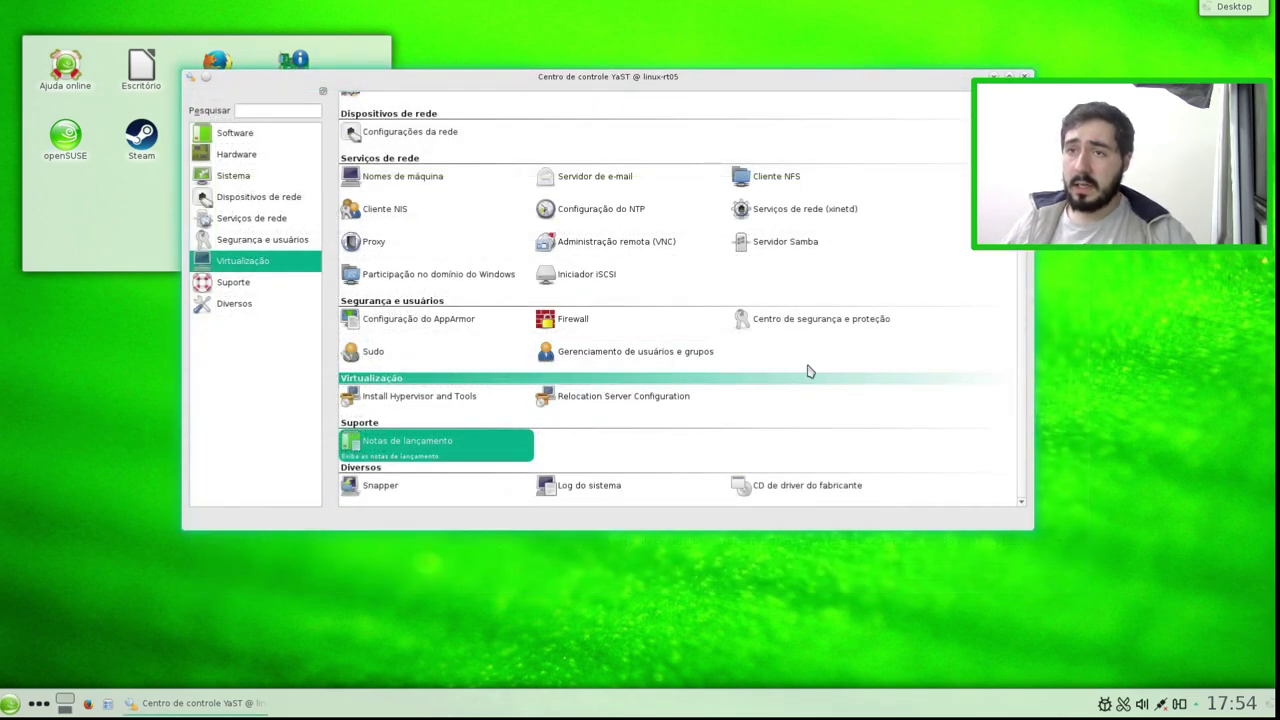
Show the Suporte and Diversos modules, try to open Snapper, and dismiss its dialog to return to the control center
{"action": "left_click", "coordinate": [248, 284]}
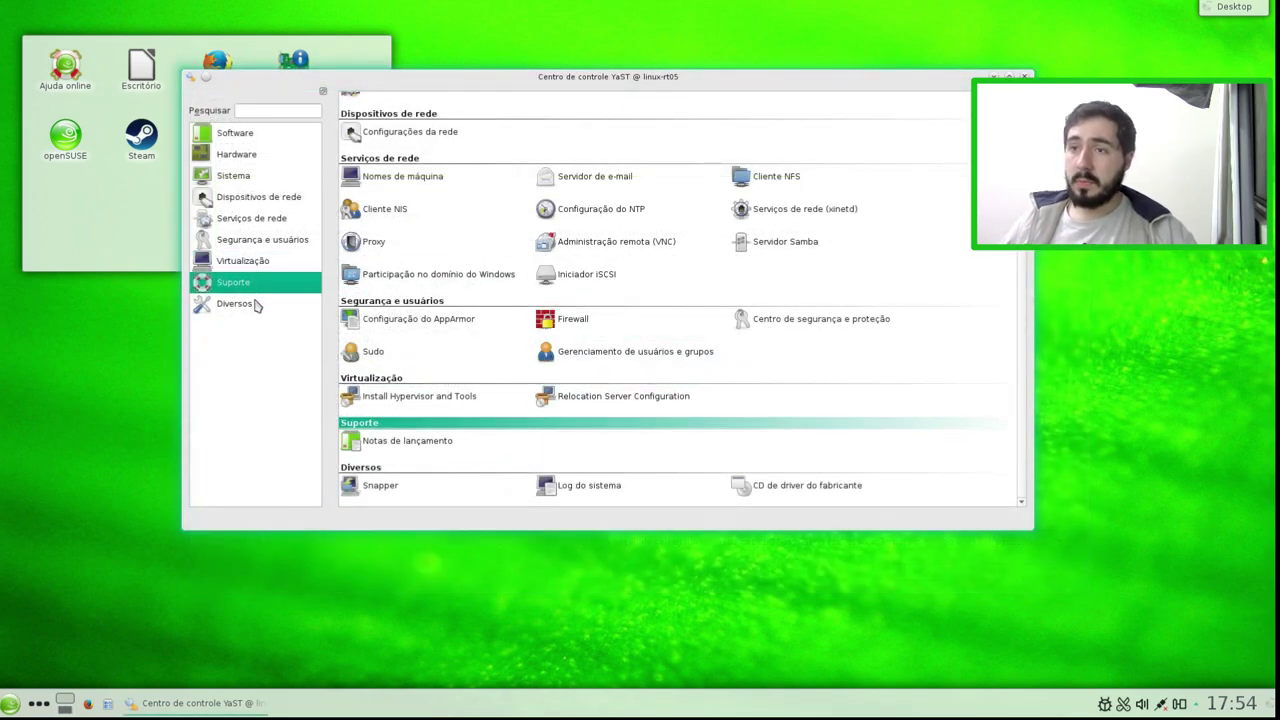
{"action": "left_click", "coordinate": [238, 303]}
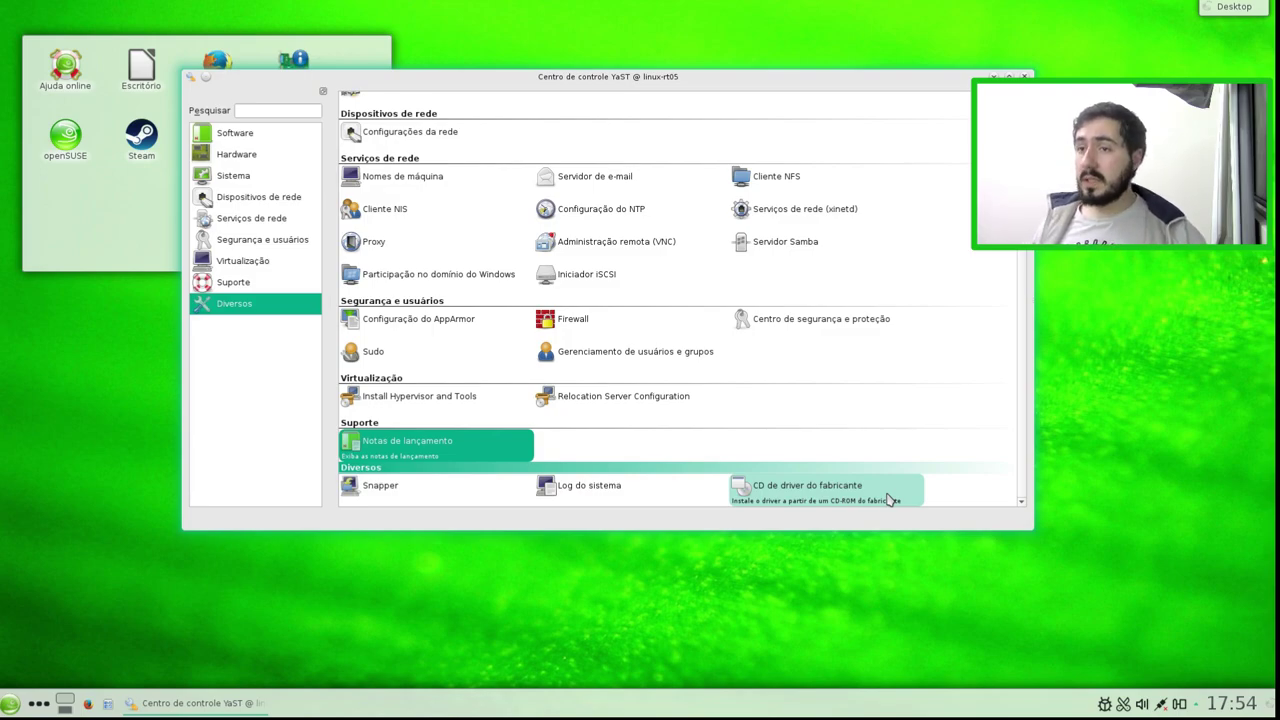
{"action": "left_click", "coordinate": [434, 478]}
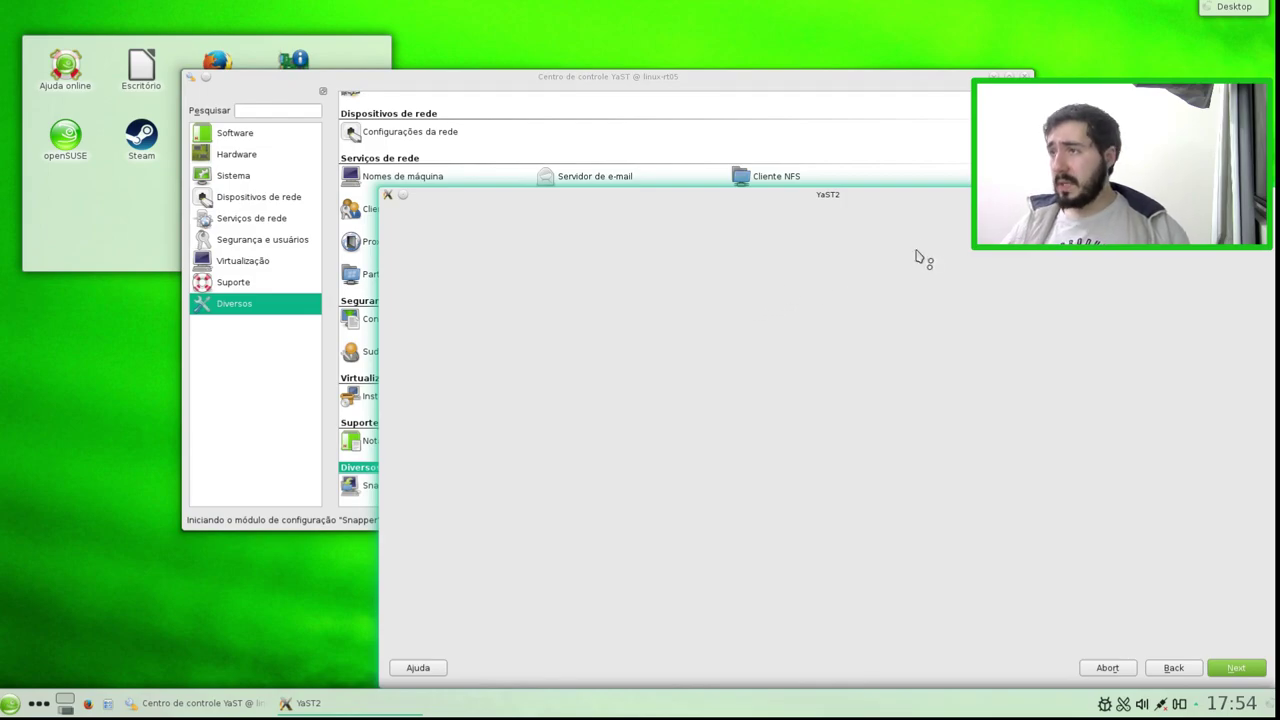
{"action": "left_click_drag", "start_coordinate": [946, 201], "coordinate": [771, 125]}
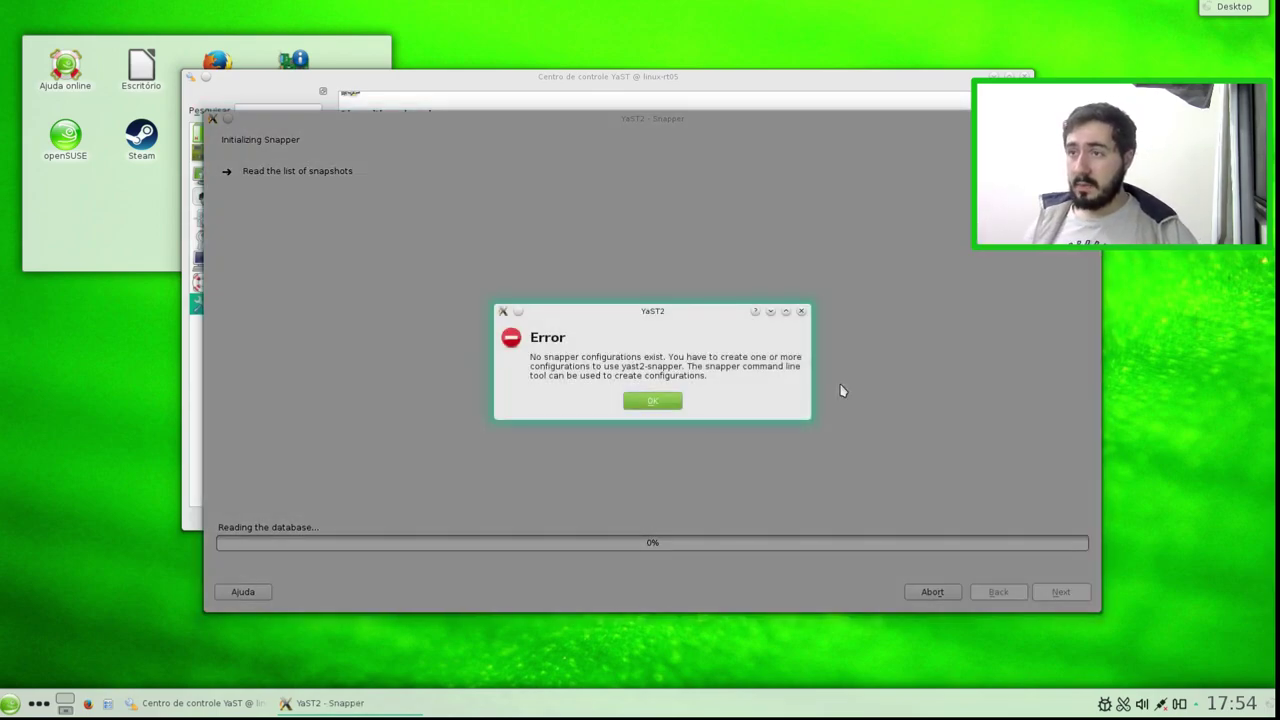
{"action": "left_click", "coordinate": [655, 401]}
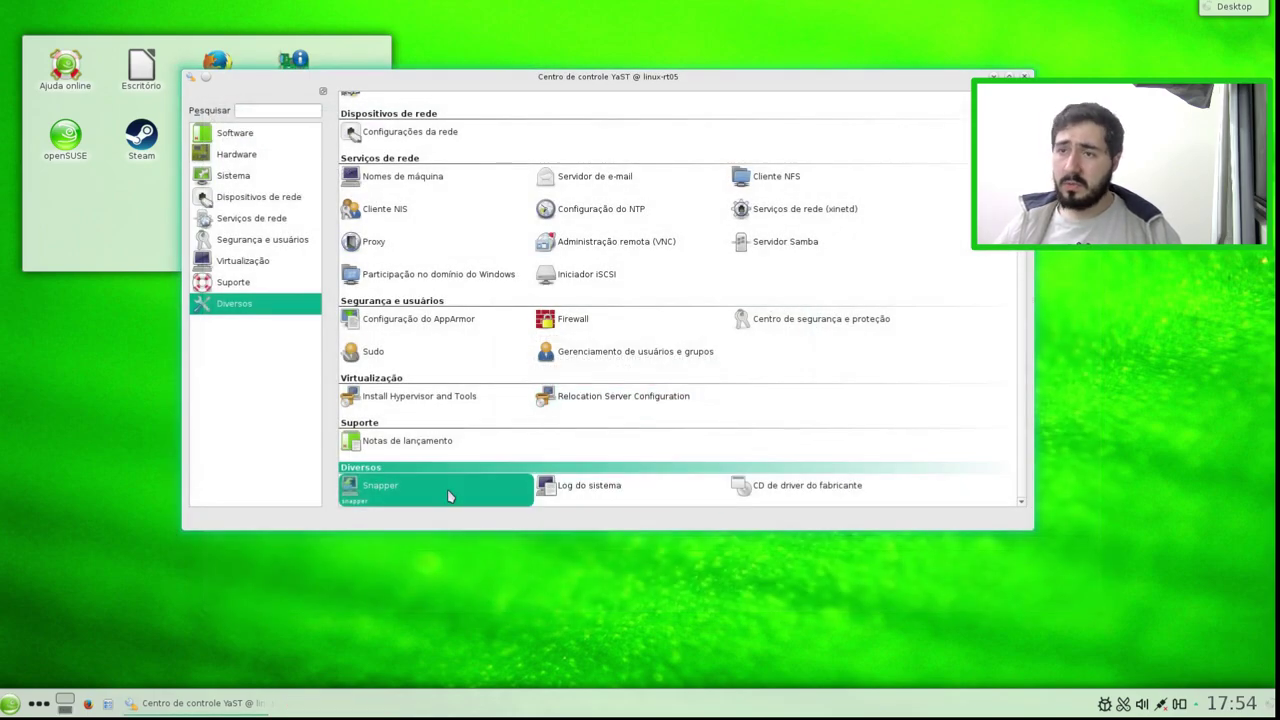